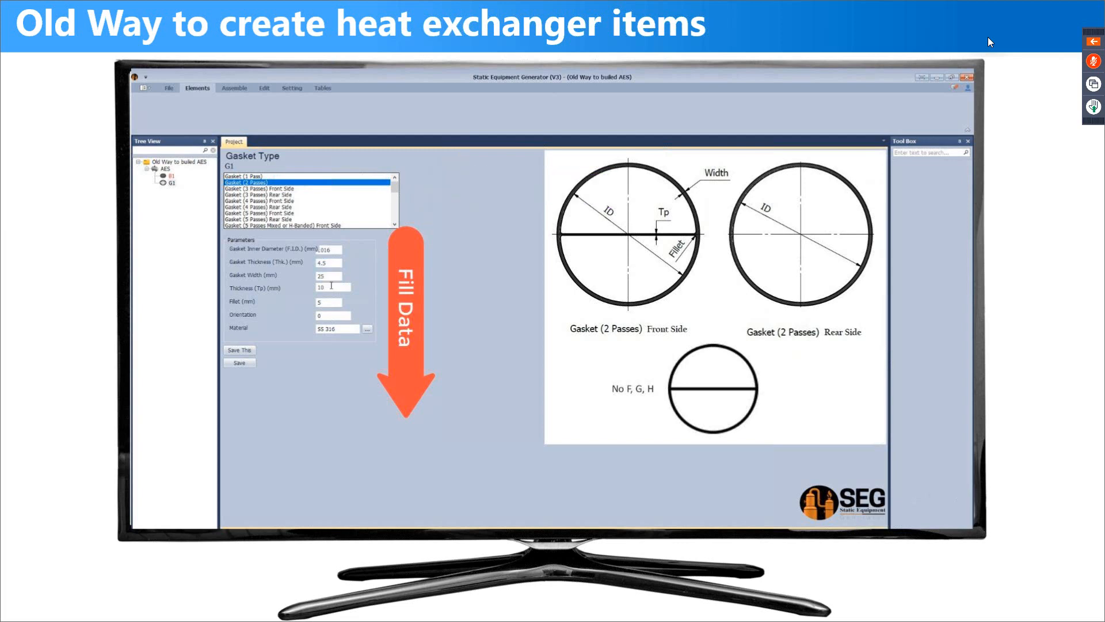
left_click(165, 169)
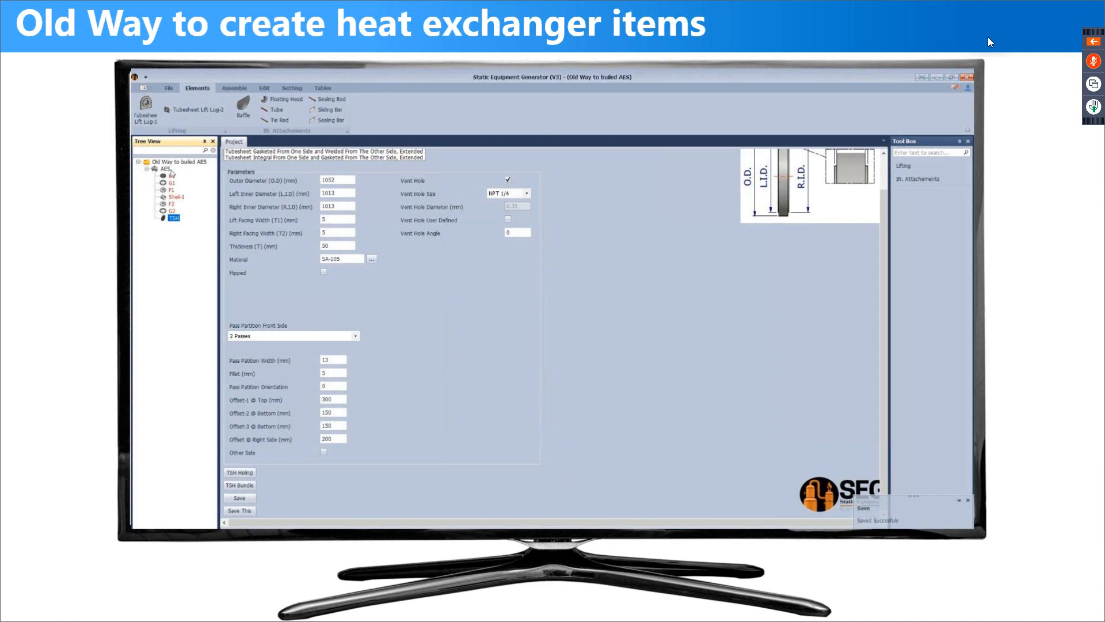
key("Right")
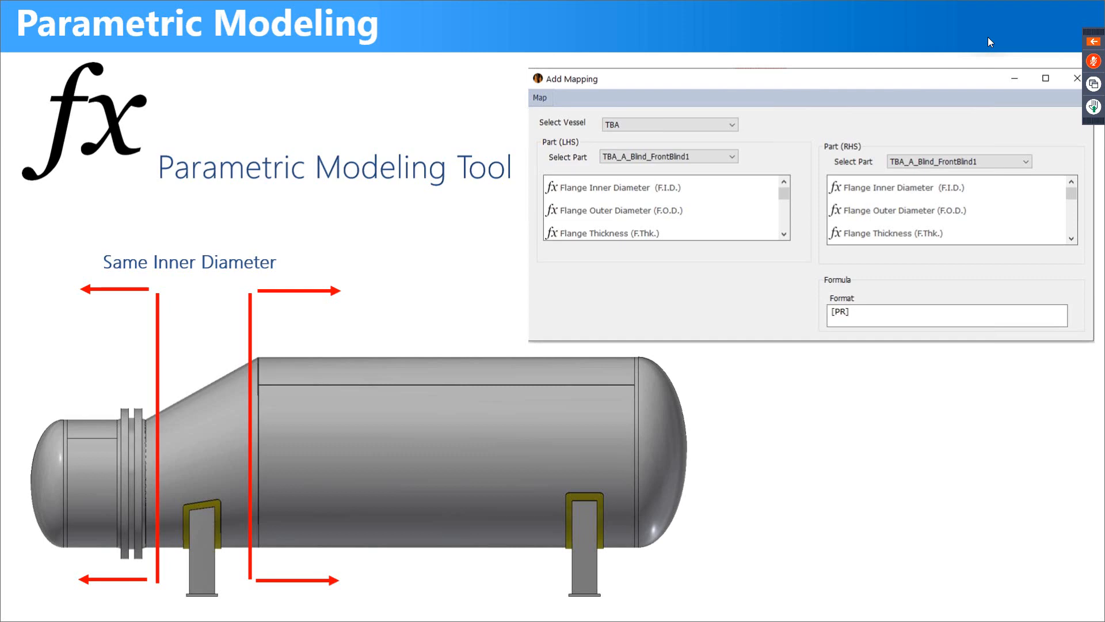
left_click(989, 42)
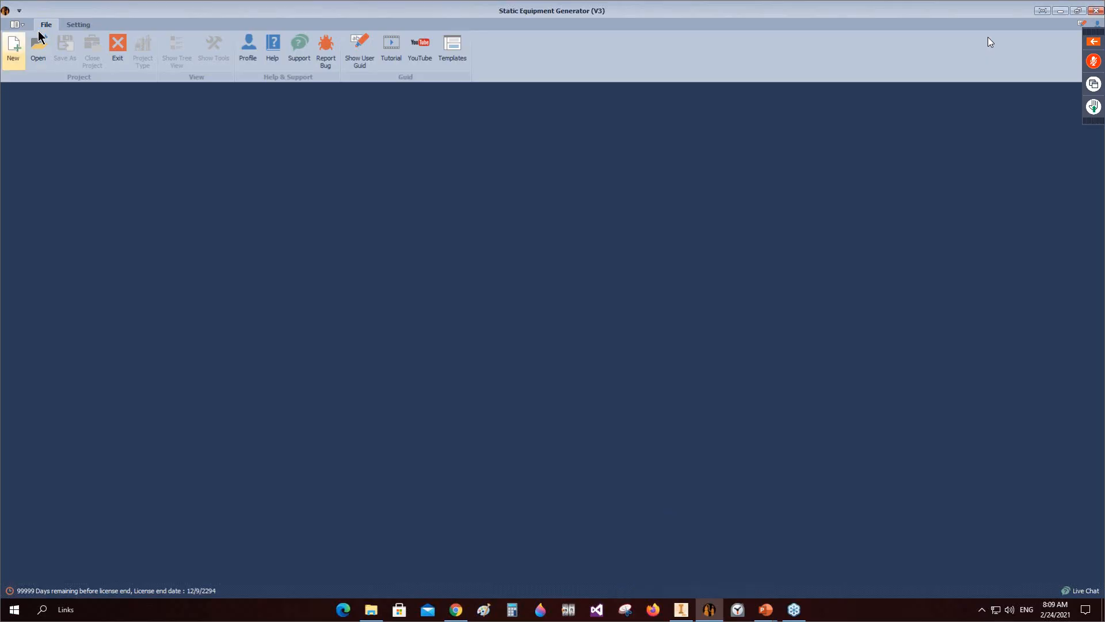
Step: Create a new Heat Exchanger project named Demo-AES and choose its workspace folder
left_click(13, 48)
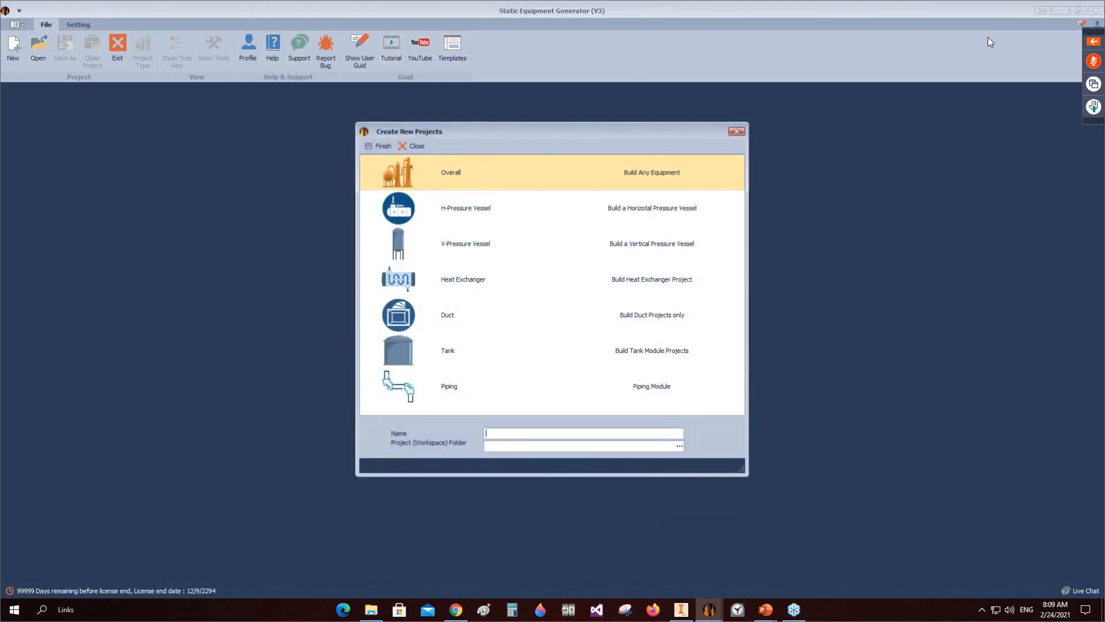
type("Demo-AES")
left_click(679, 445)
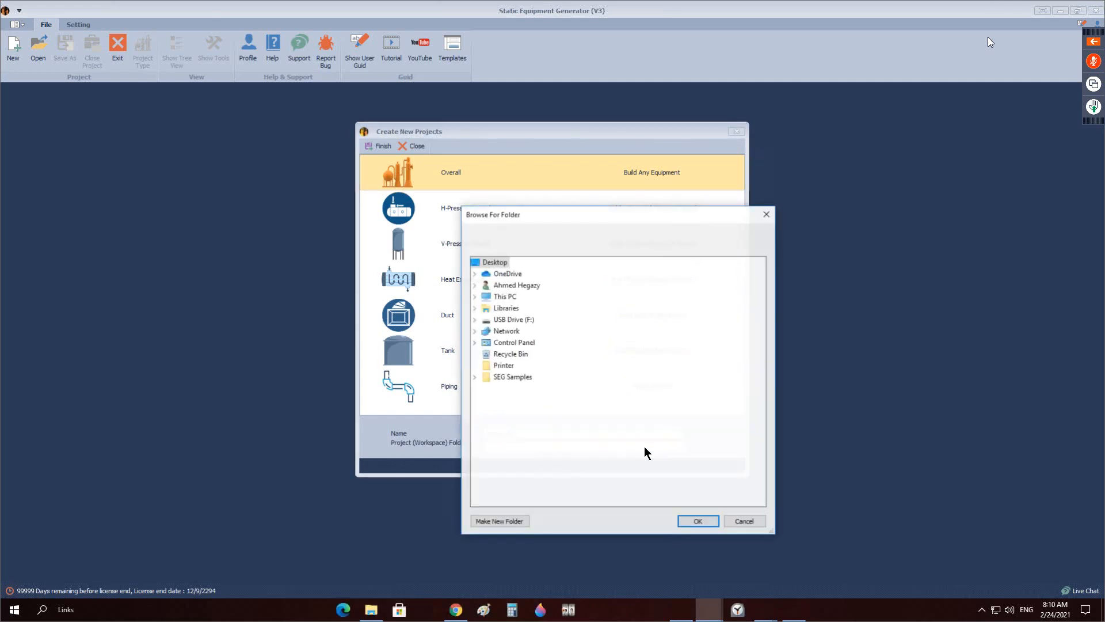
left_click(698, 522)
left_click(380, 287)
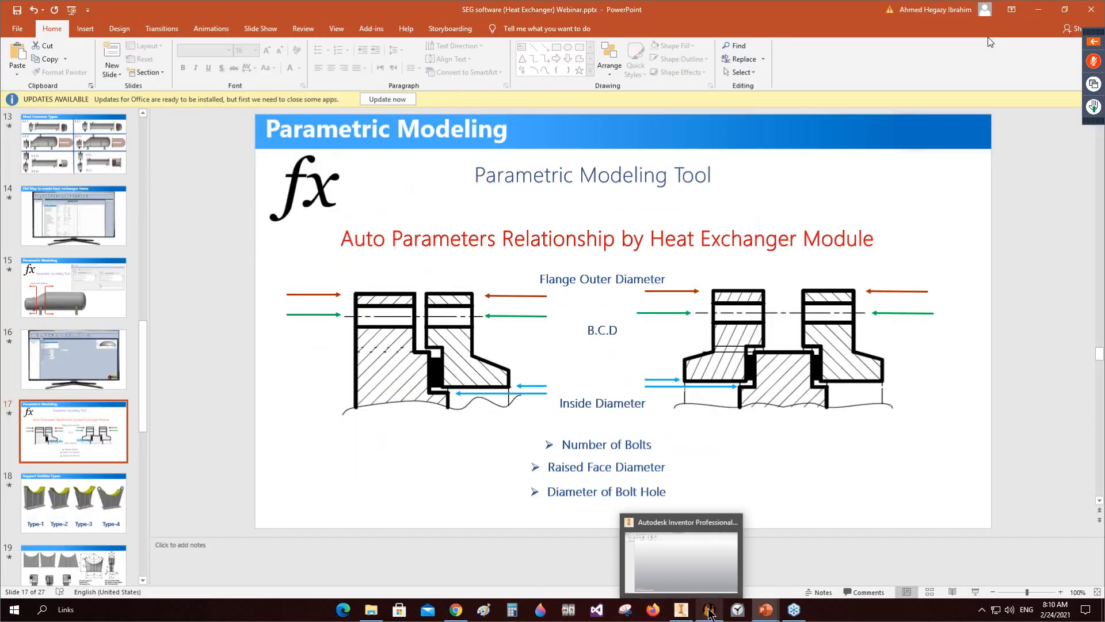
Step: Switch back to Static Equipment Generator and rename the project's TBA vessel as ASE-EX
left_click(709, 609)
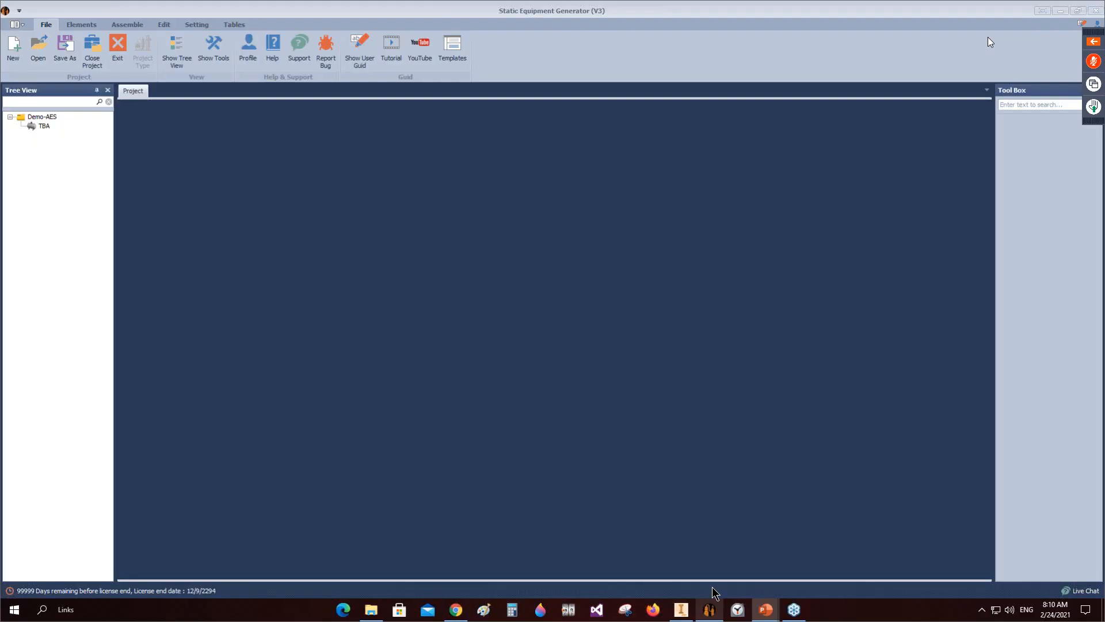
left_click(50, 126)
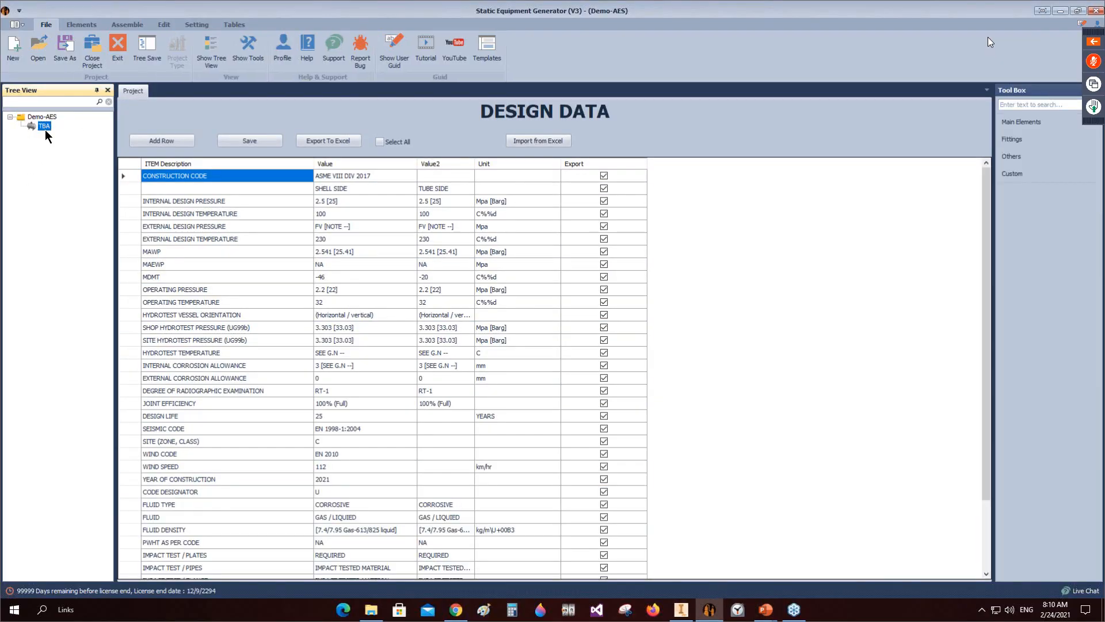
right_click(45, 128)
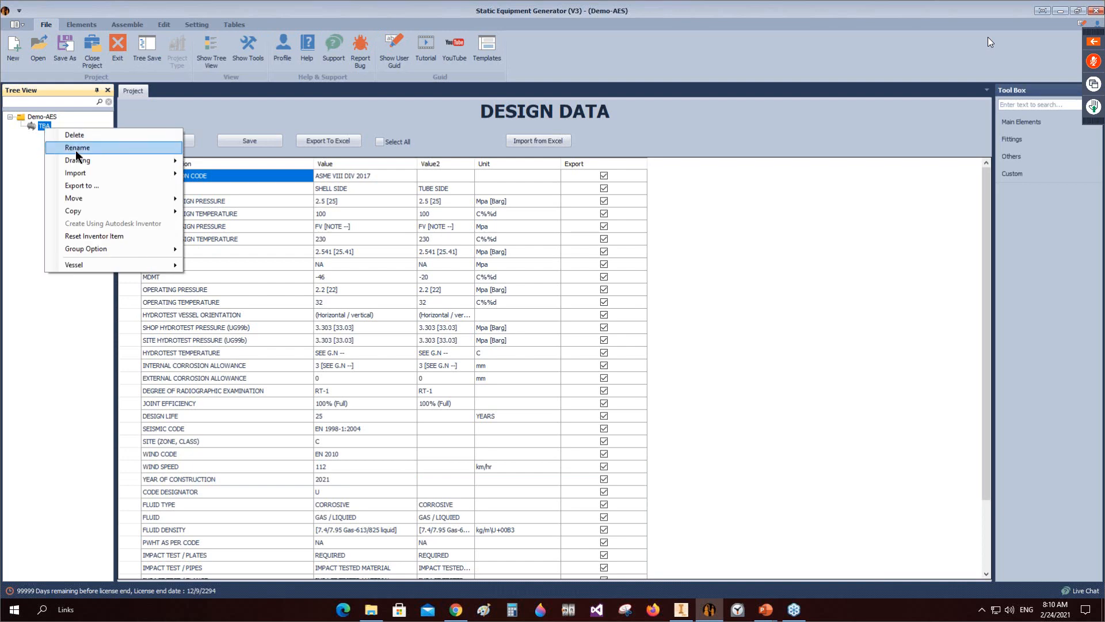
left_click(77, 148)
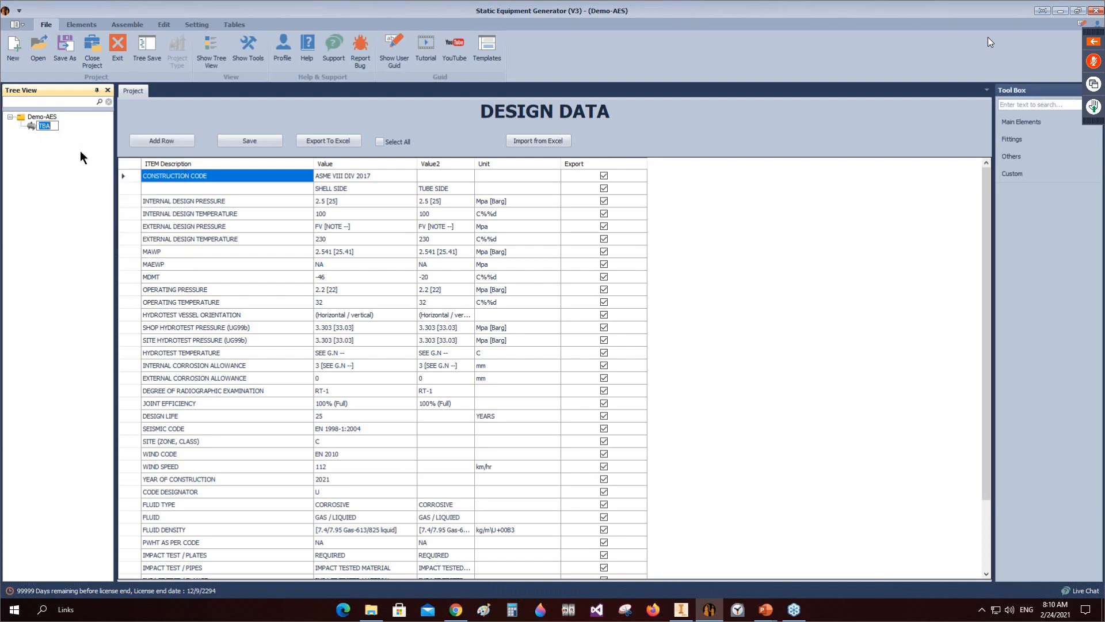
type("ASE-EX")
key("Return")
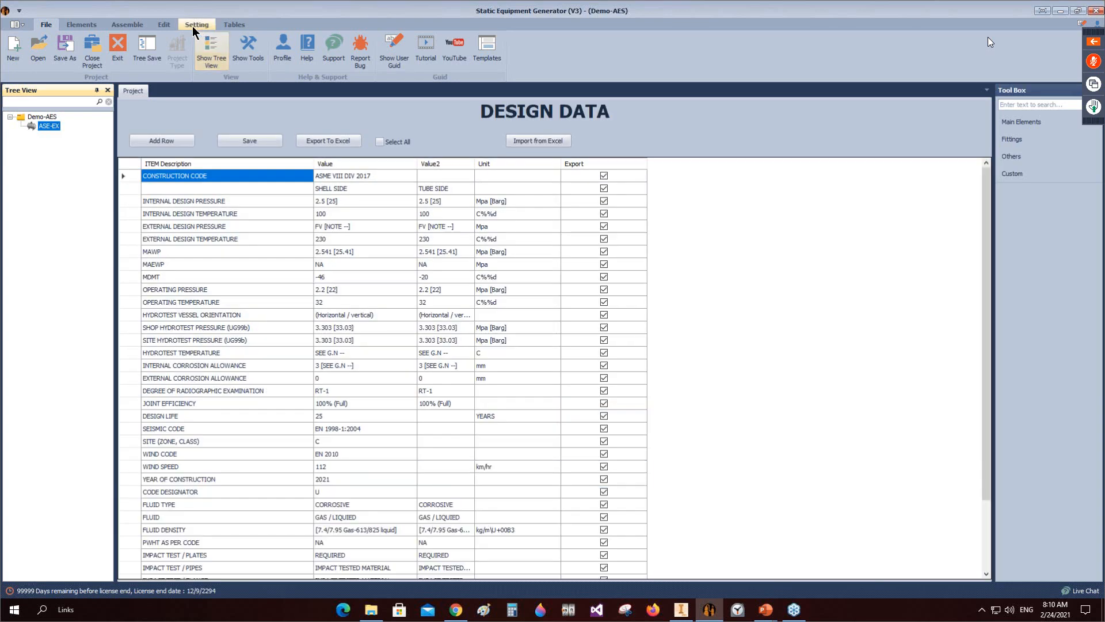
Step: Review the equipment settings of ASE-EX, including plate data, position, direction and units, and close them without saving
left_click(196, 26)
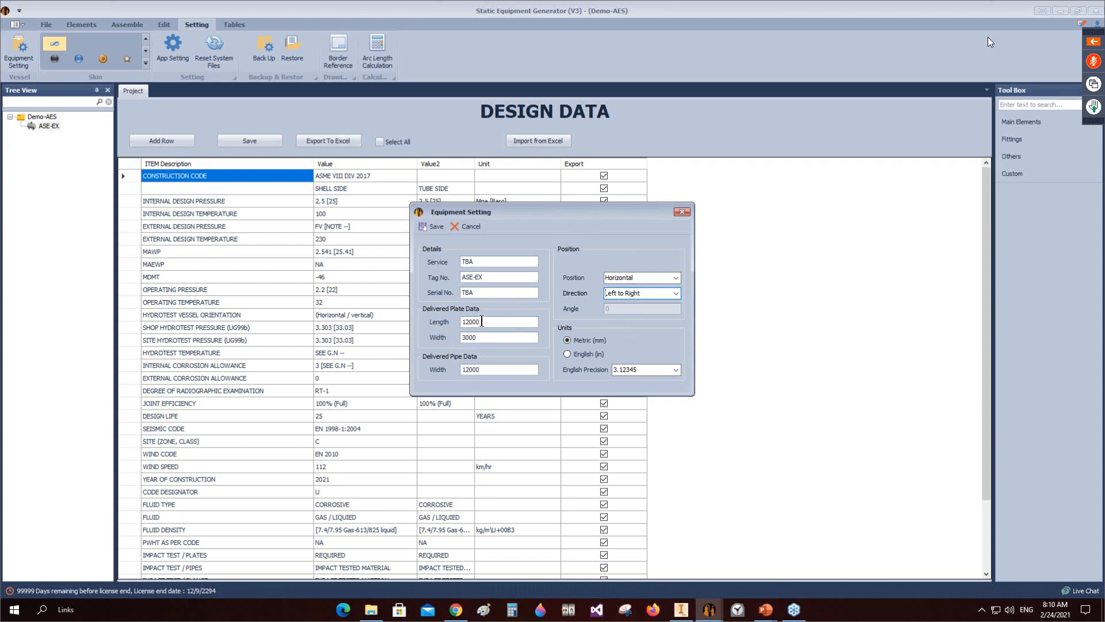
key("Tab")
left_click(683, 211)
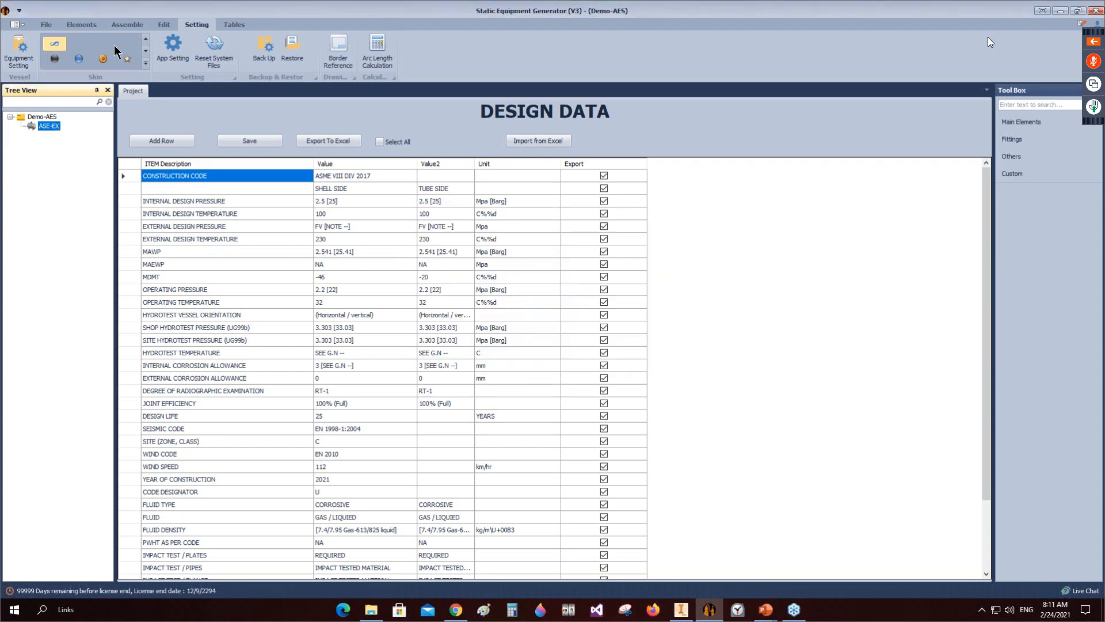
Step: Enable Child Preview in the application settings, choose the BOM numbering method, and save the settings
left_click(173, 45)
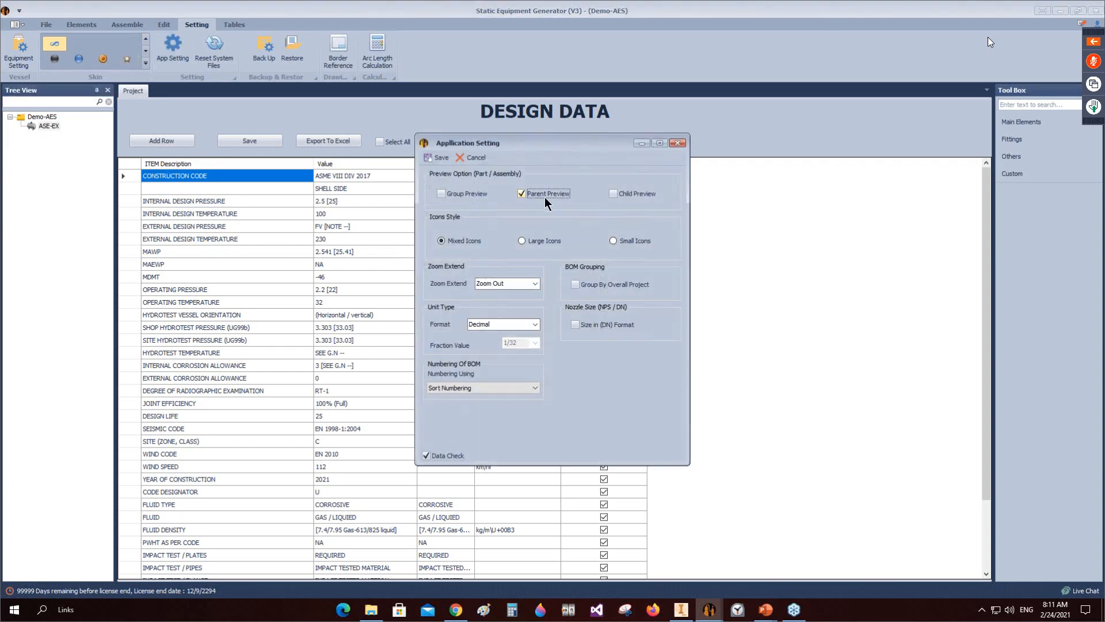
left_click(612, 196)
left_click(534, 387)
left_click(479, 408)
left_click(437, 157)
Step: Start a new heat exchanger for vessel ASE-EX with a clearance of 3 mm
left_click(44, 126)
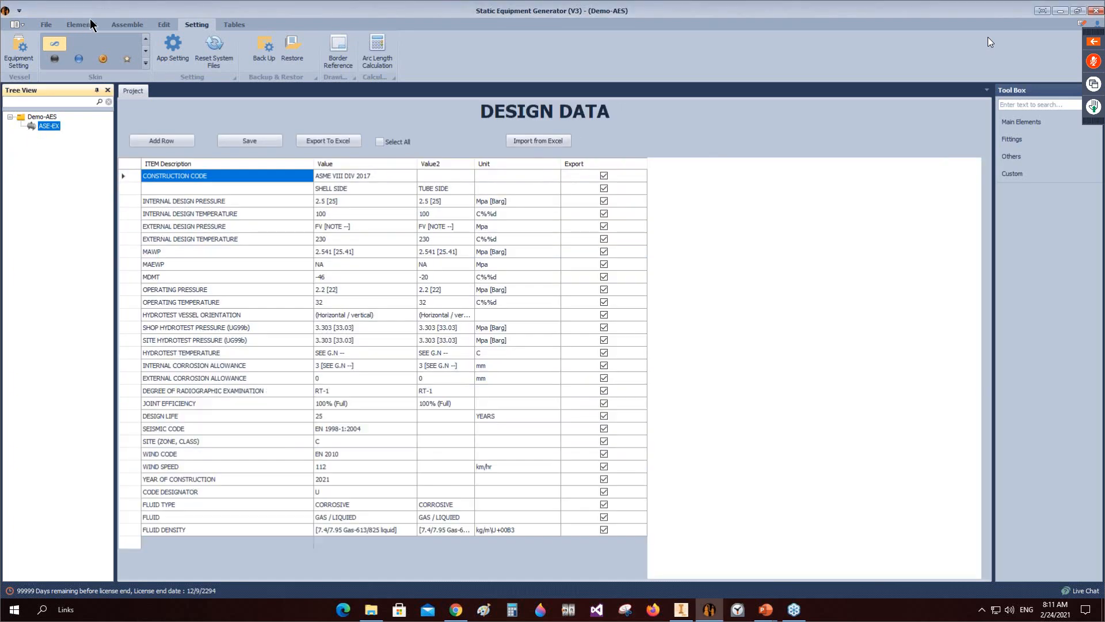
left_click(126, 24)
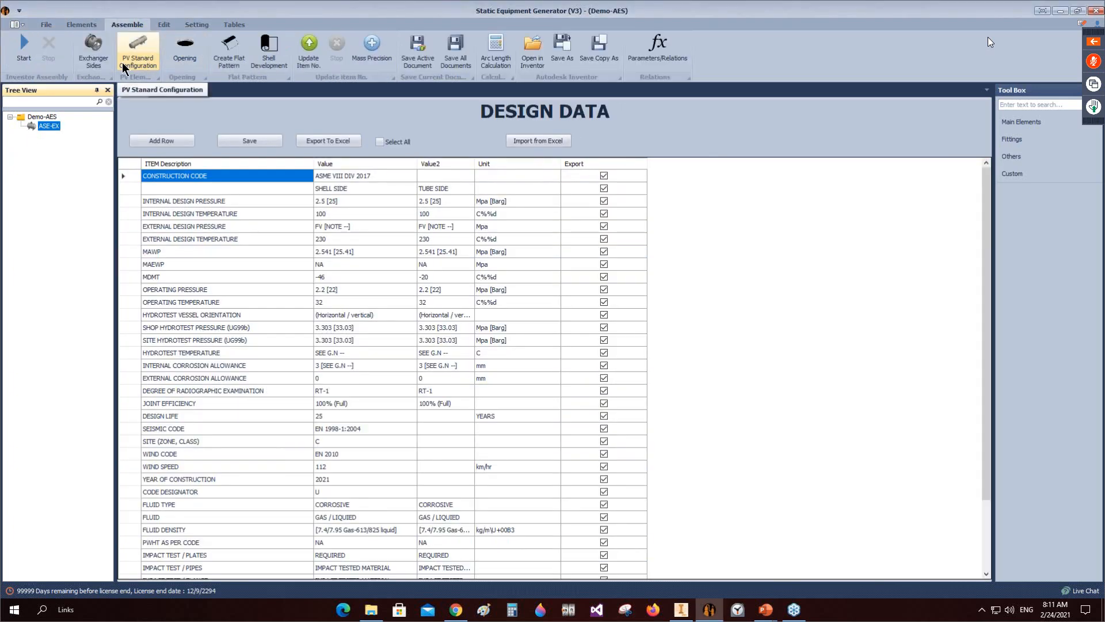
left_click(91, 52)
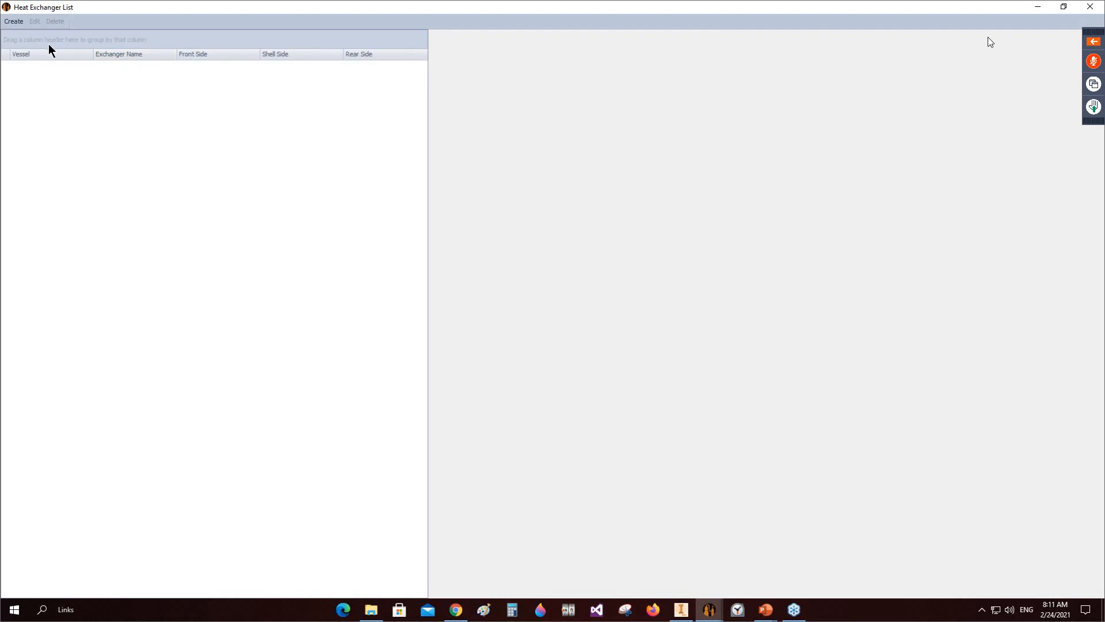
left_click(16, 24)
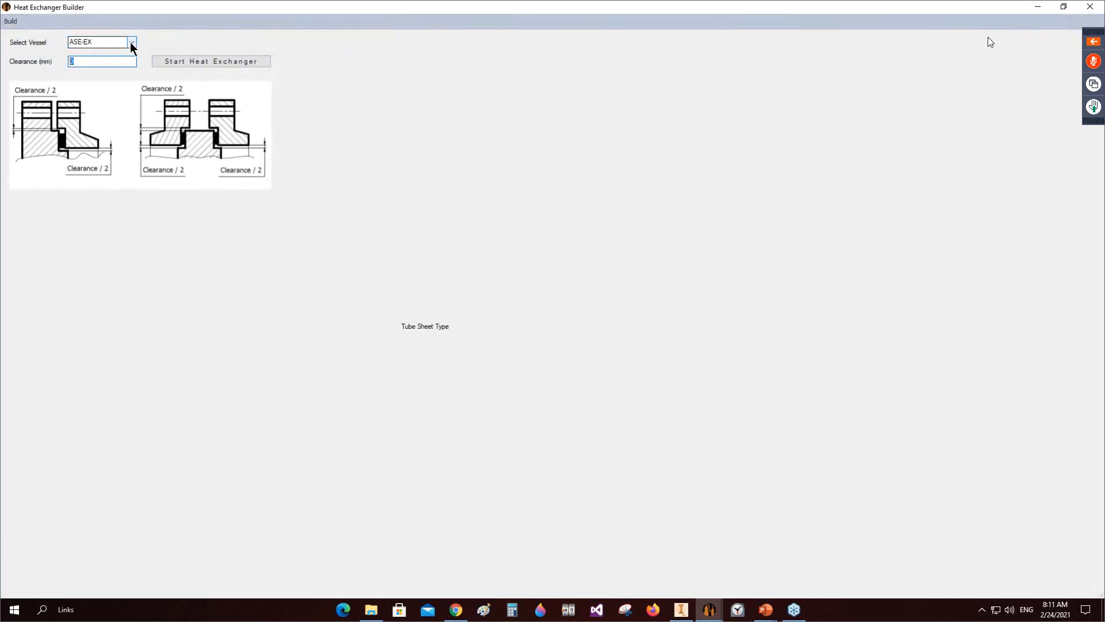
type("3")
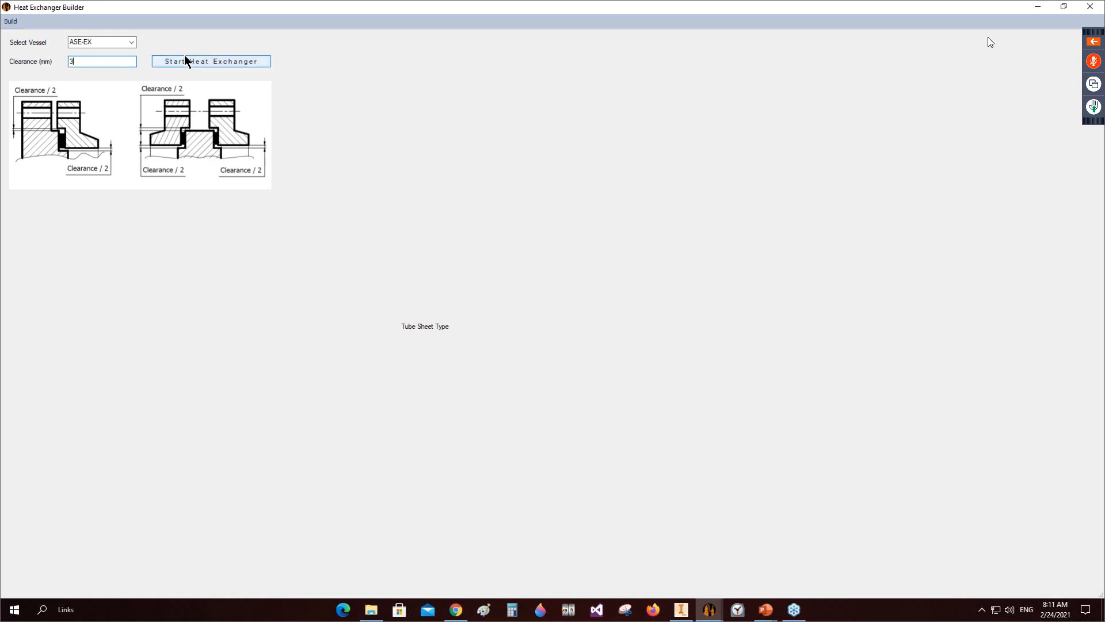
left_click(206, 62)
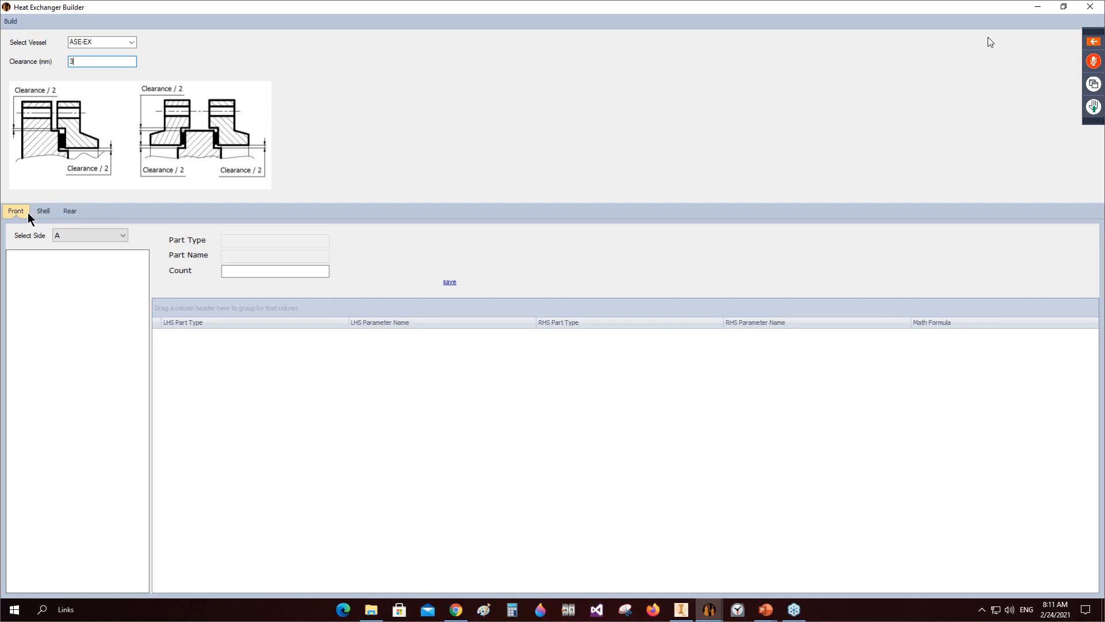
Step: Preview the two type A front side variants and inspect the designed flange relations of the cone variant
left_click(75, 235)
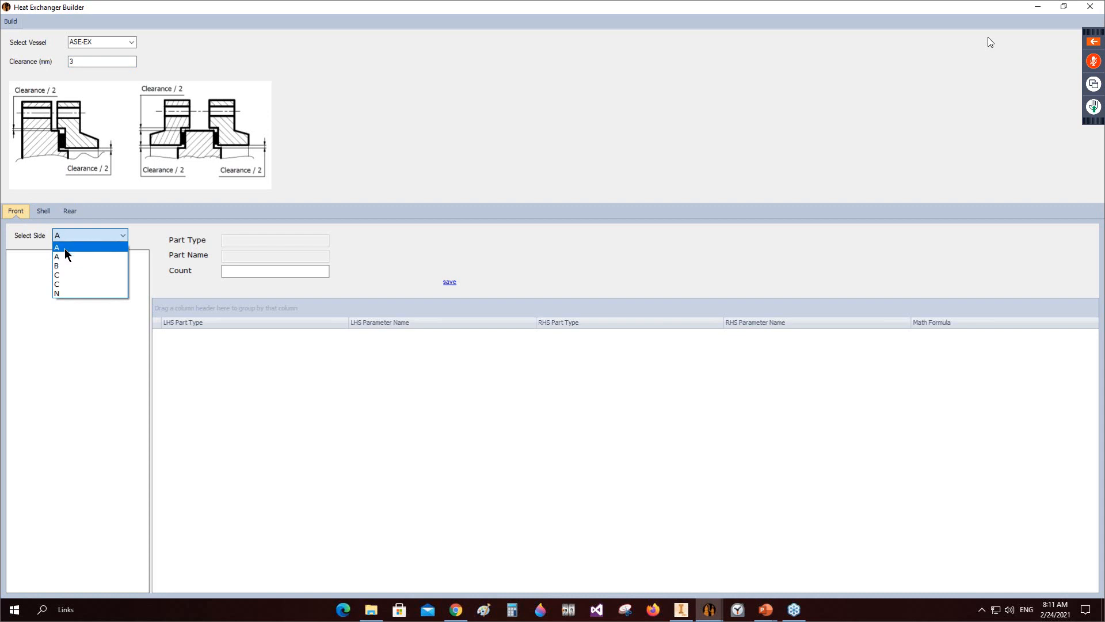
left_click(64, 250)
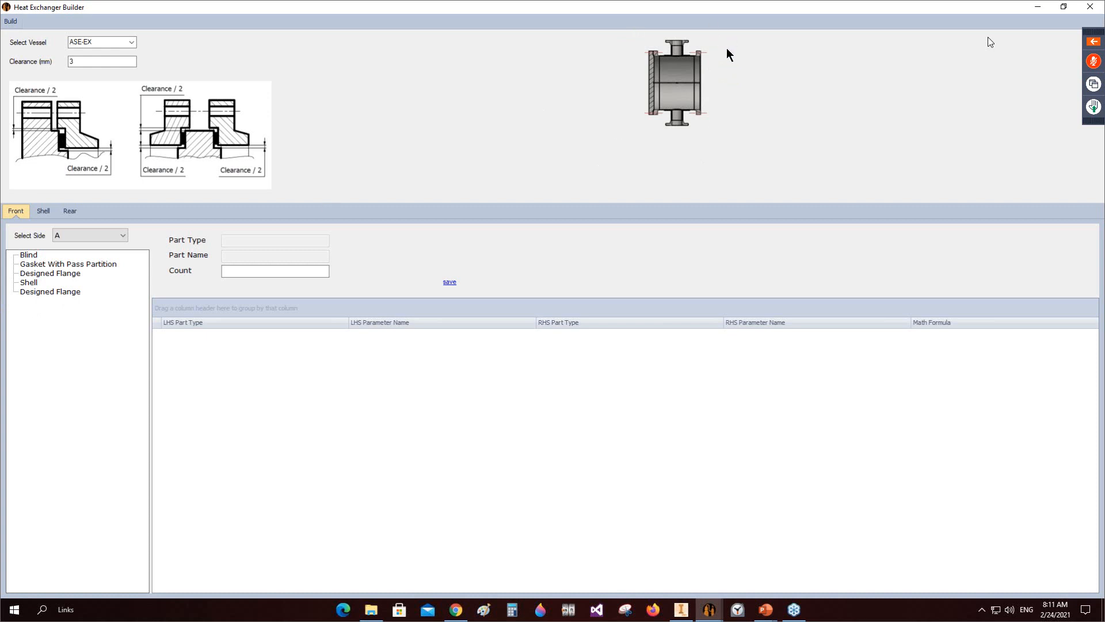
left_click(69, 236)
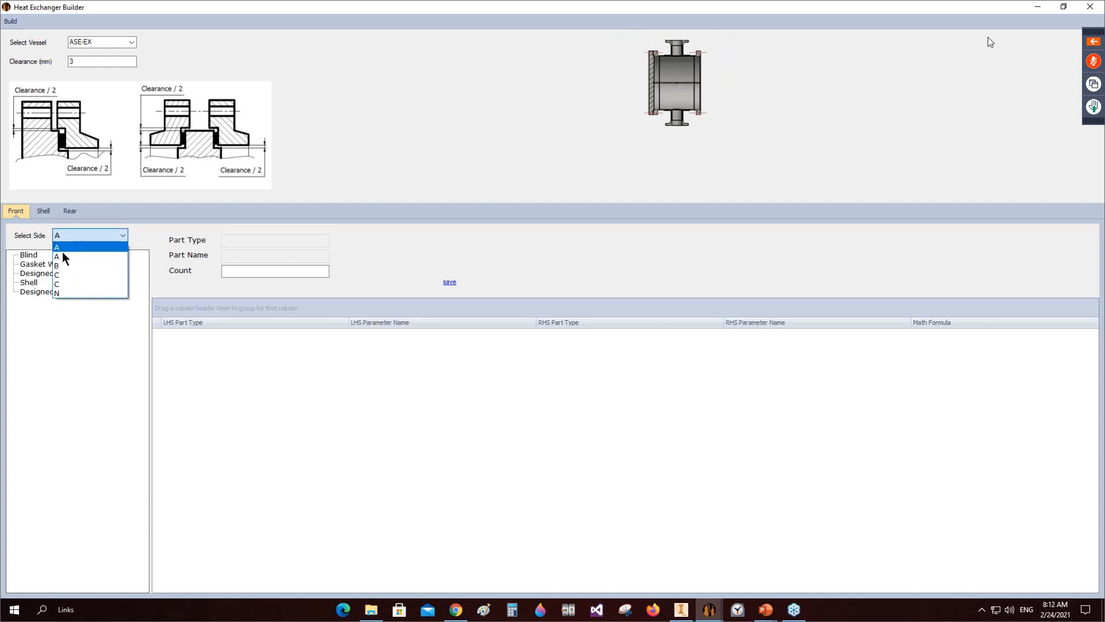
left_click(69, 252)
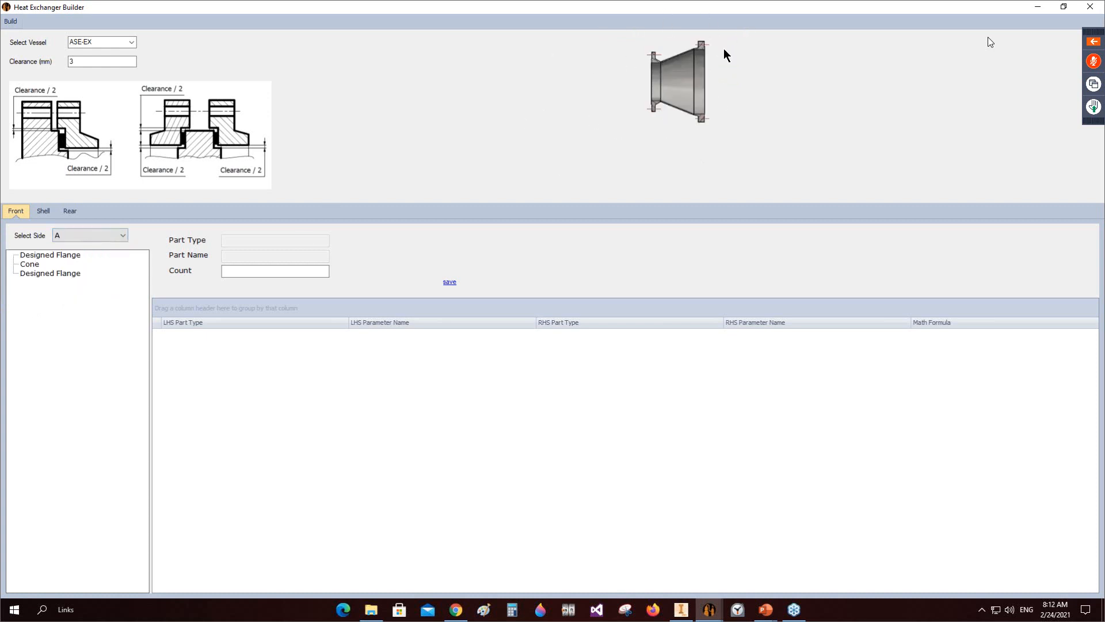
left_click(51, 255)
left_click(46, 273)
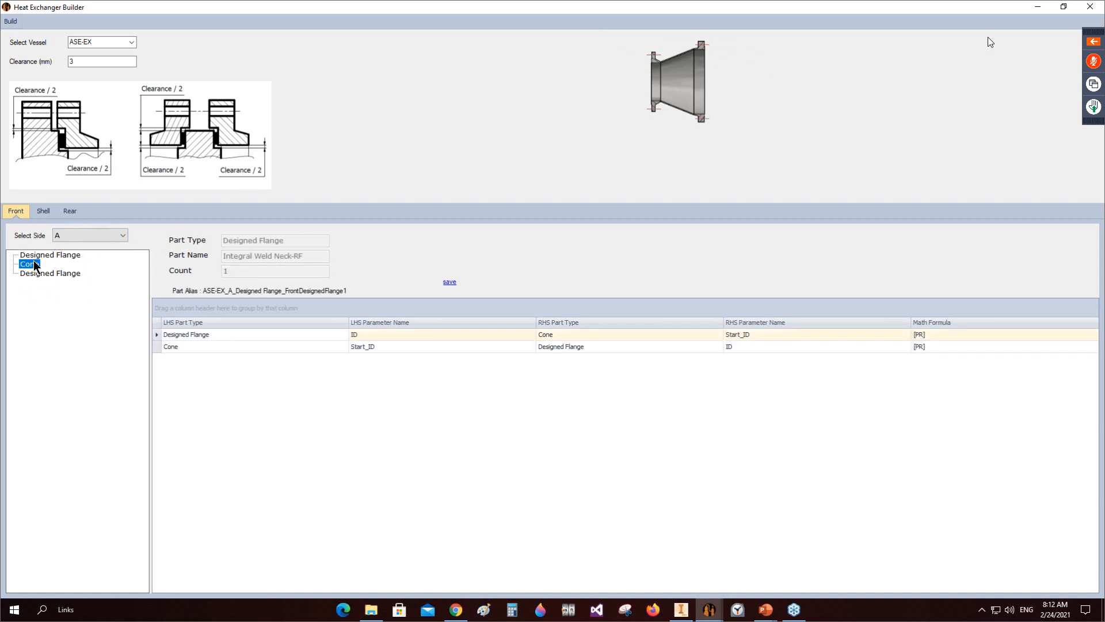
Step: Preview the type B, C and N front sides with their part lists
left_click(66, 237)
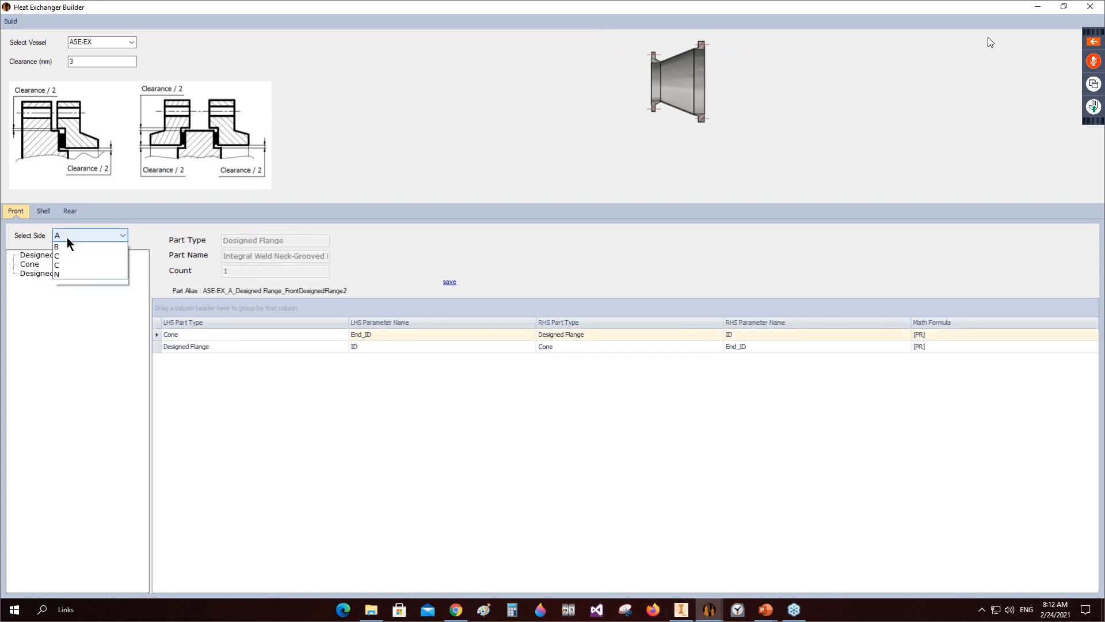
left_click(63, 266)
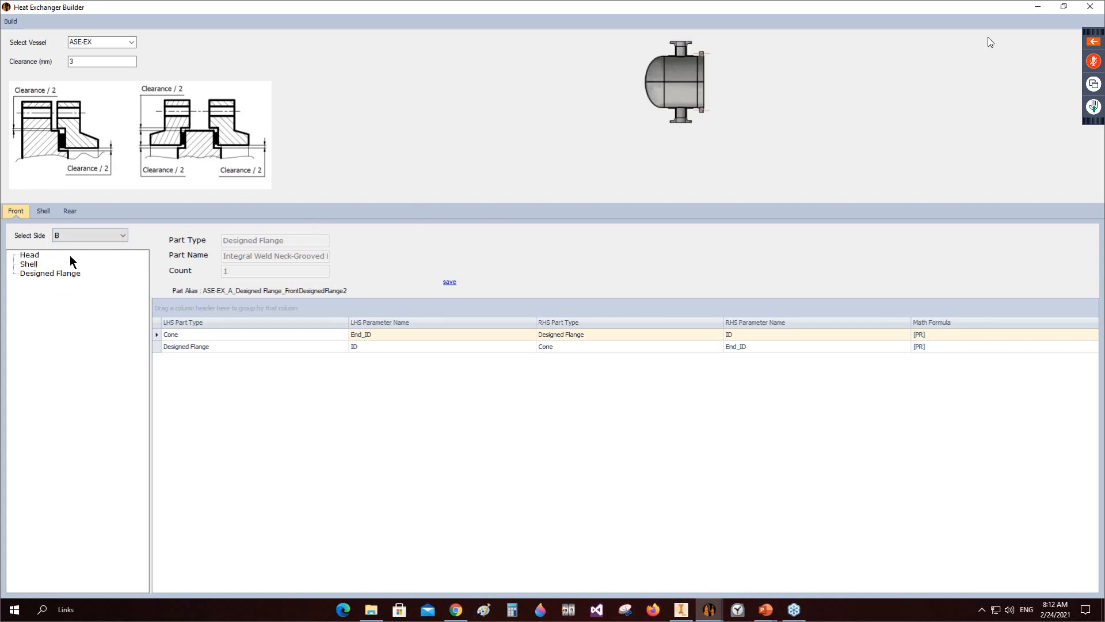
left_click(69, 236)
left_click(61, 281)
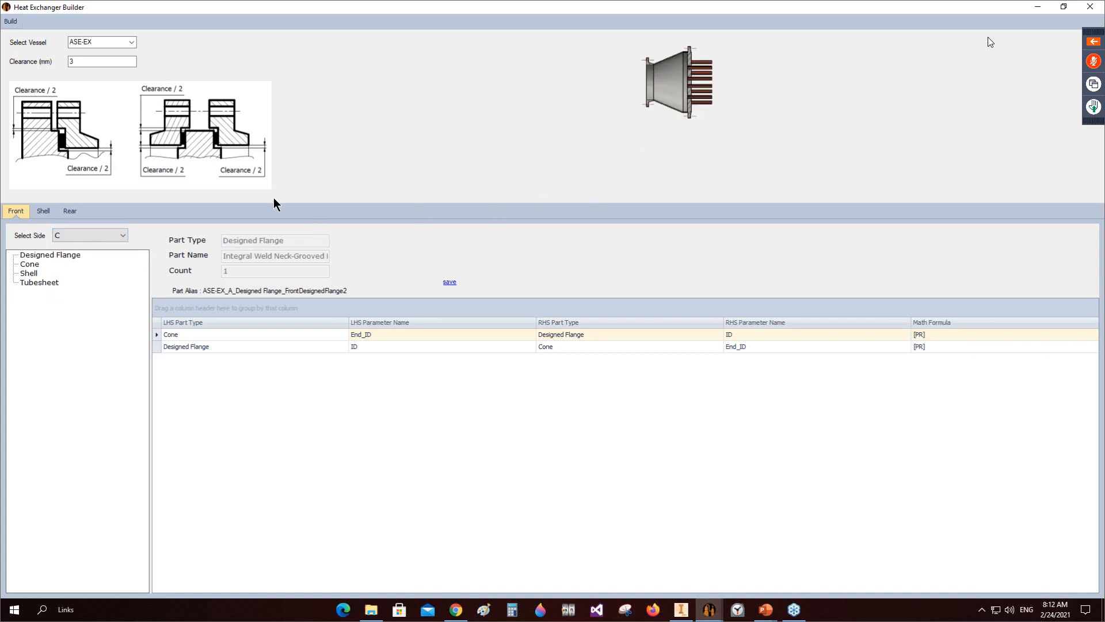
left_click(74, 234)
left_click(67, 292)
Step: Set the front side to the type A variant with a blind and review the Blind's parameter relations
left_click(79, 234)
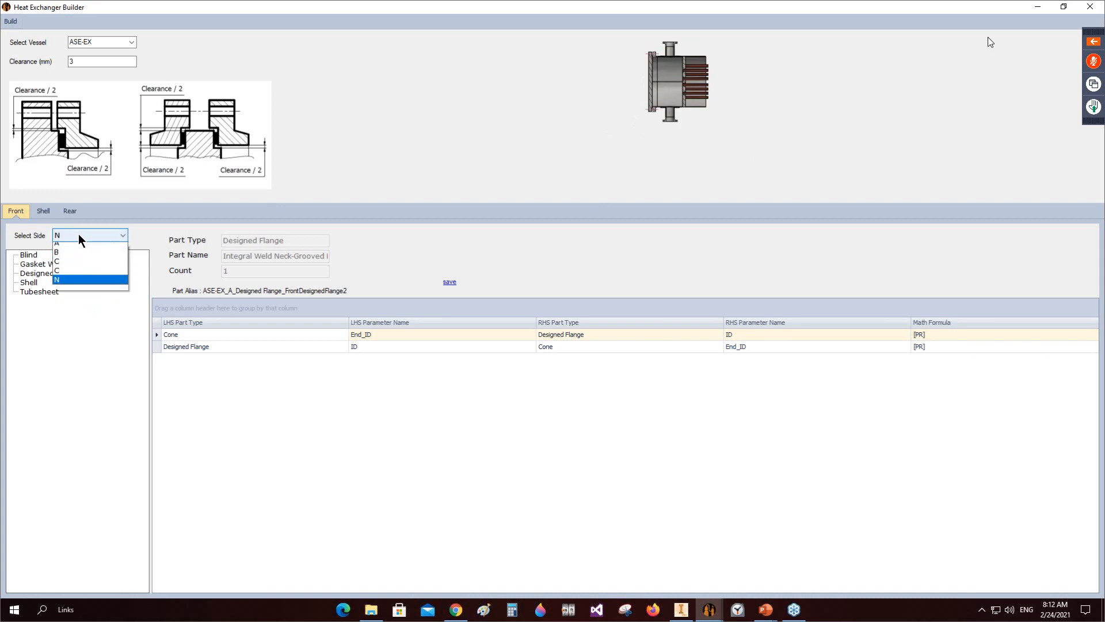
left_click(64, 242)
left_click(29, 255)
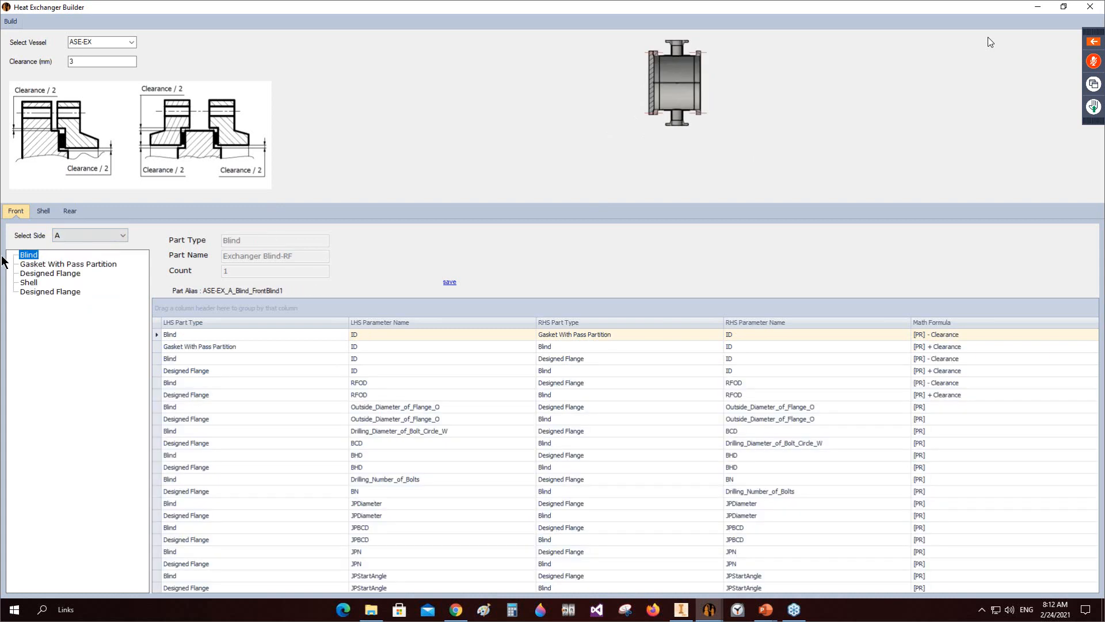
scroll(509, 373, "down", 2)
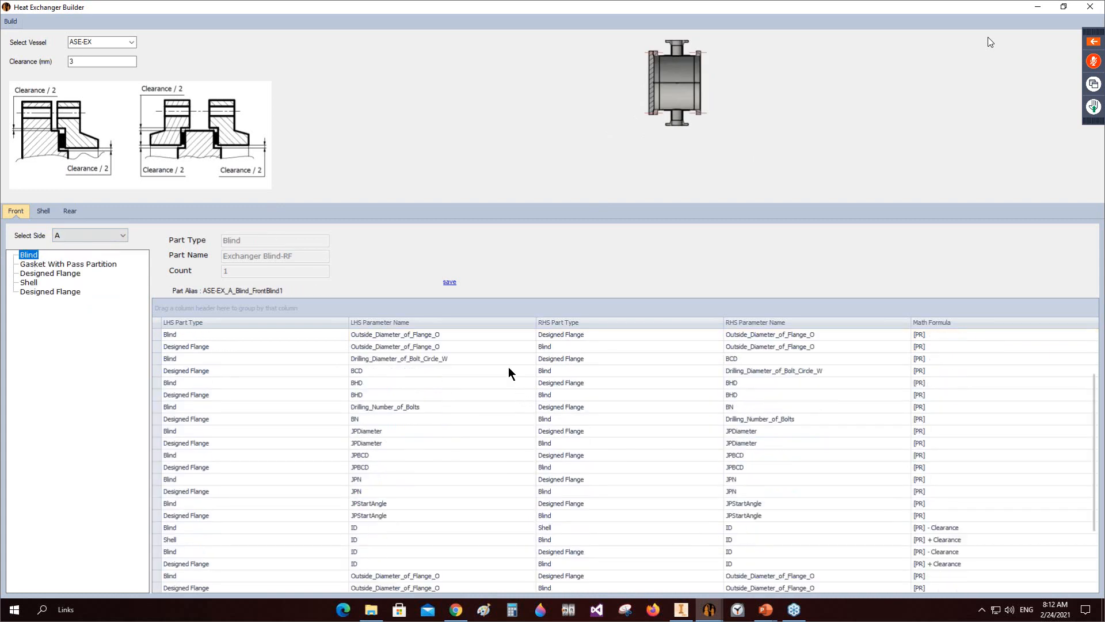
scroll(509, 373, "down", 3)
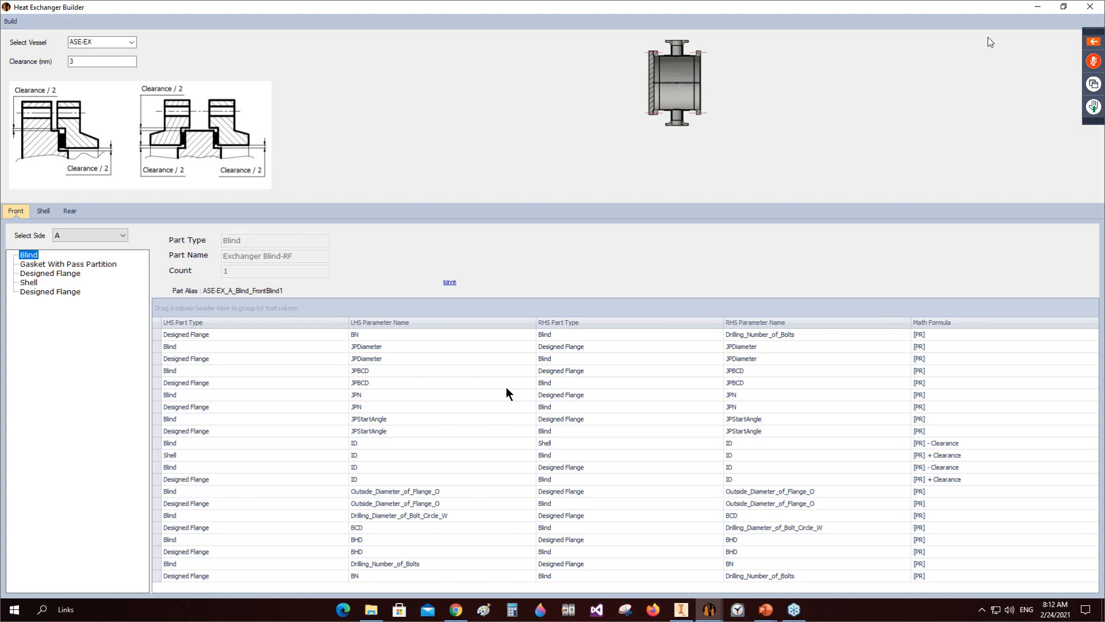
Step: Set the shell side to type E and display the parameter relations of its Shell part
left_click(44, 211)
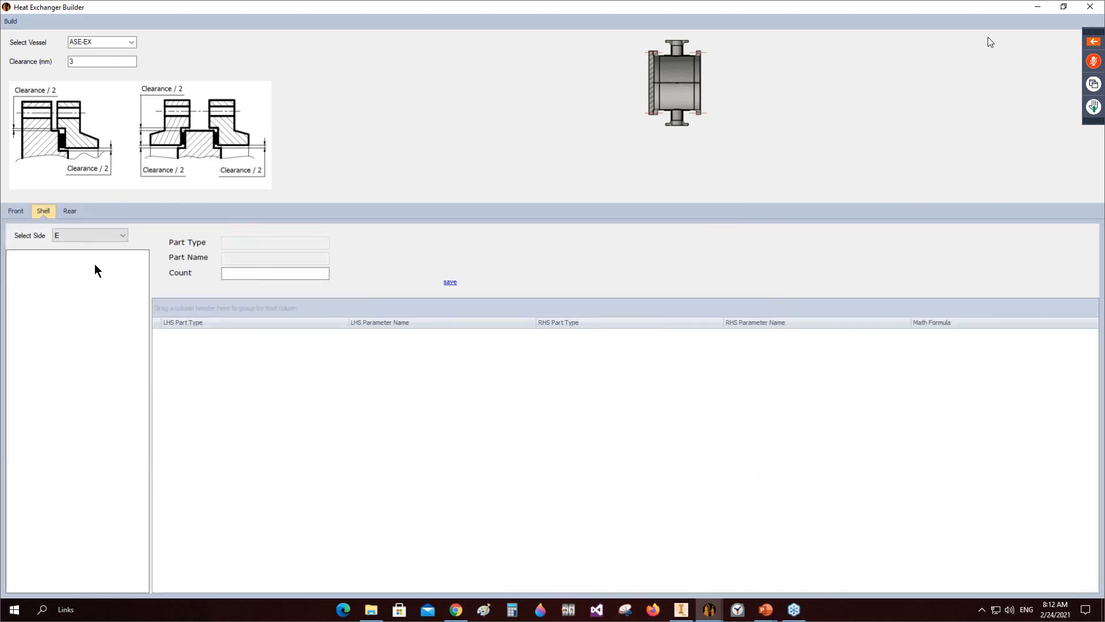
left_click(92, 233)
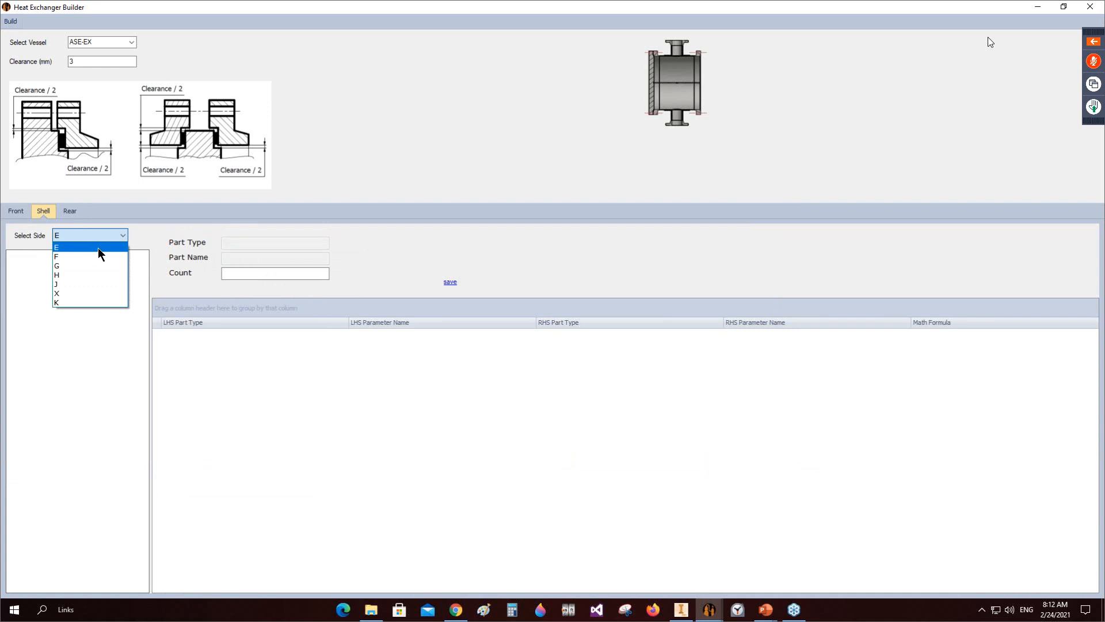
left_click(98, 248)
left_click(30, 265)
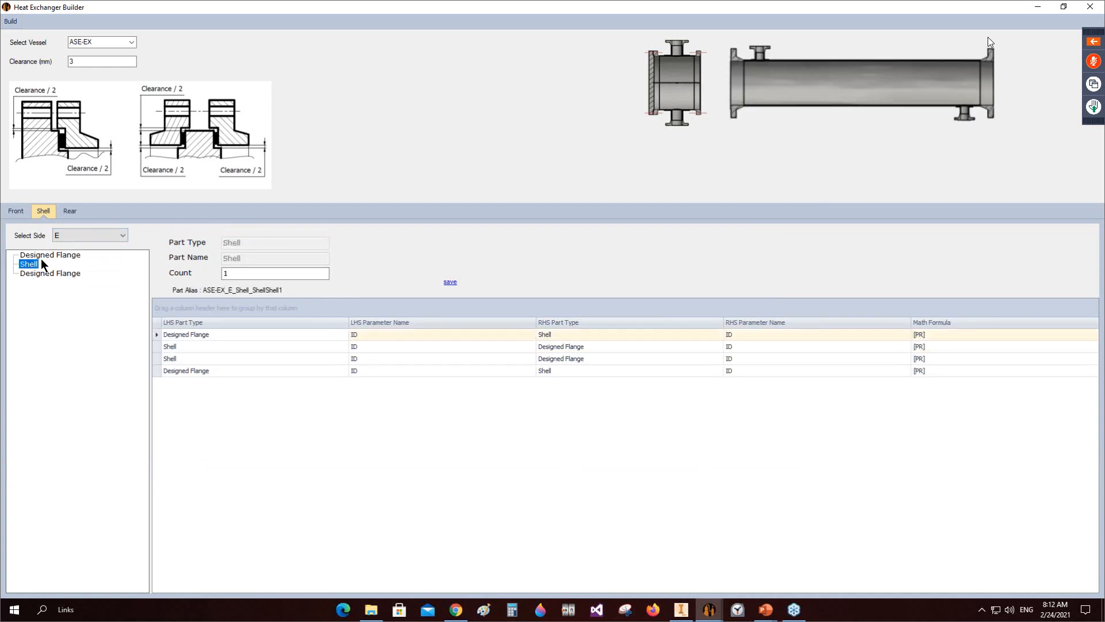
Step: Set the rear side to type S, build the ASE-EX heat exchanger and select it in the exchanger list
left_click(75, 211)
left_click(89, 235)
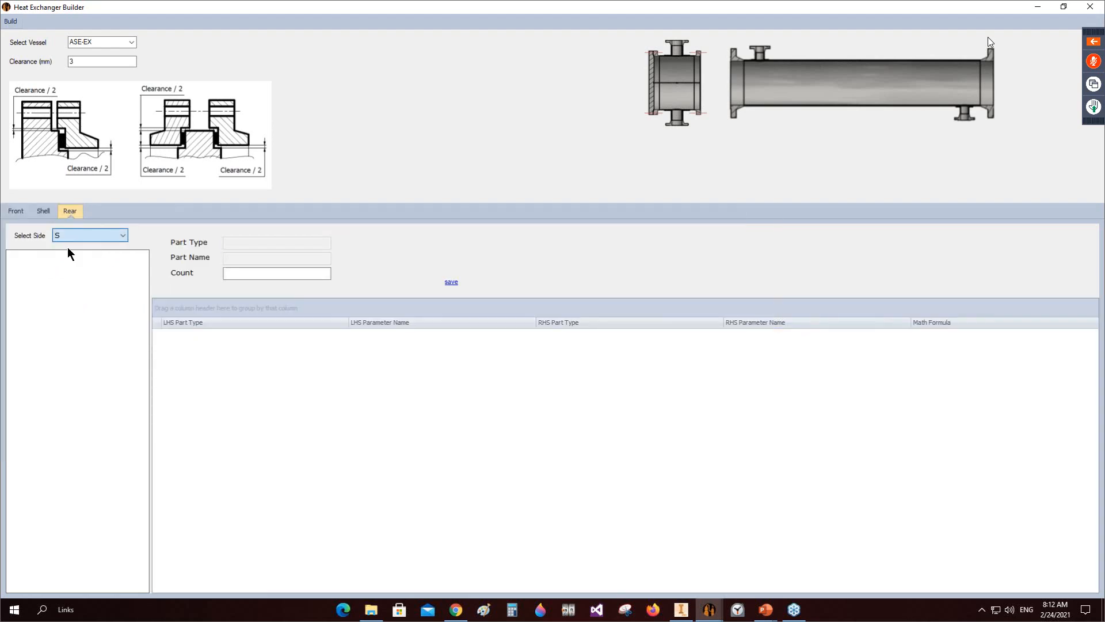
left_click(67, 246)
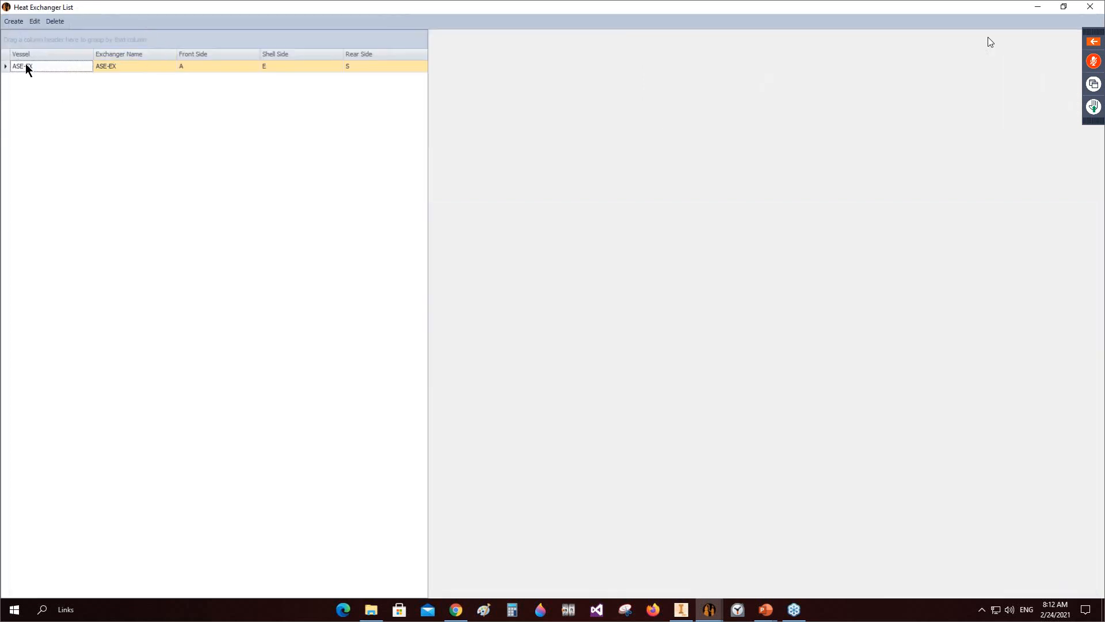
left_click(10, 67)
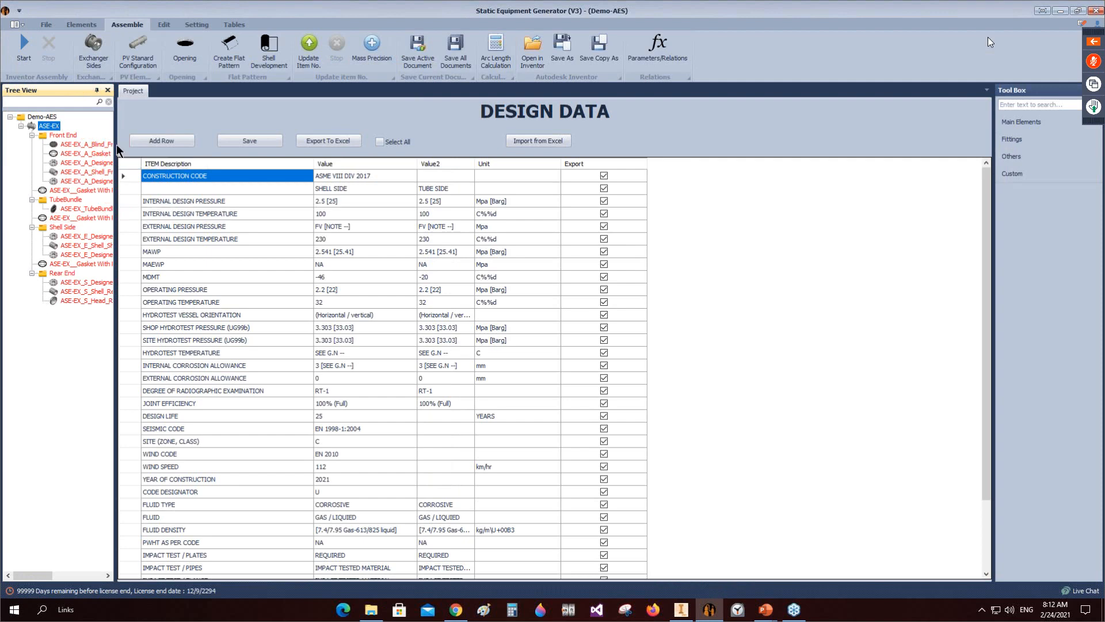
Step: Widen the project tree and review the Front End group by collapsing and expanding it
left_click_drag(116, 145, 167, 146)
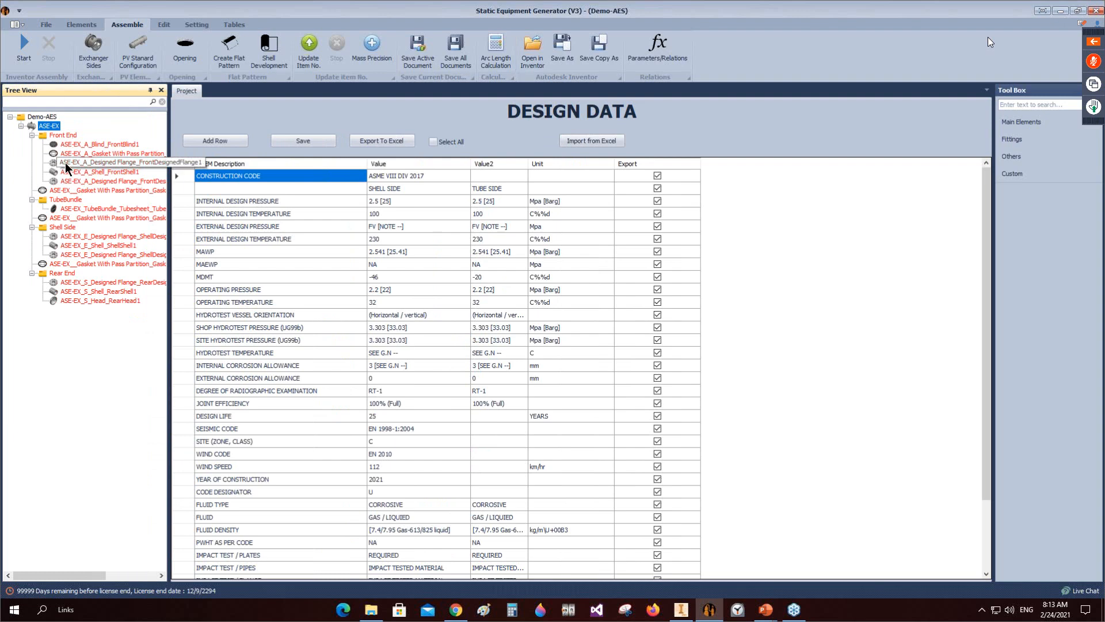
left_click(33, 135)
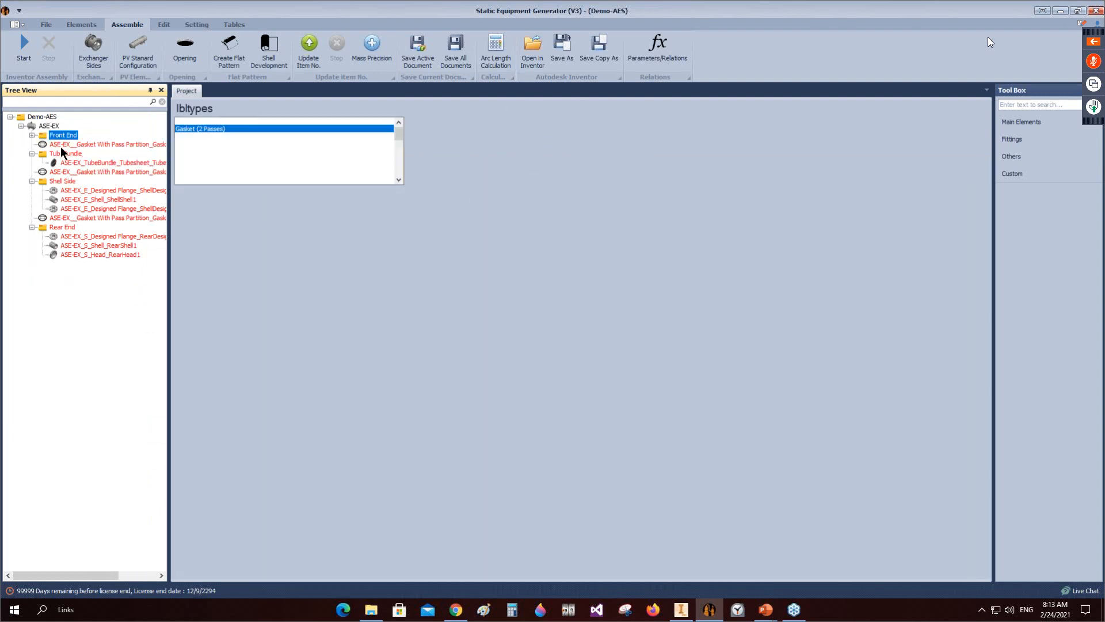
left_click(32, 135)
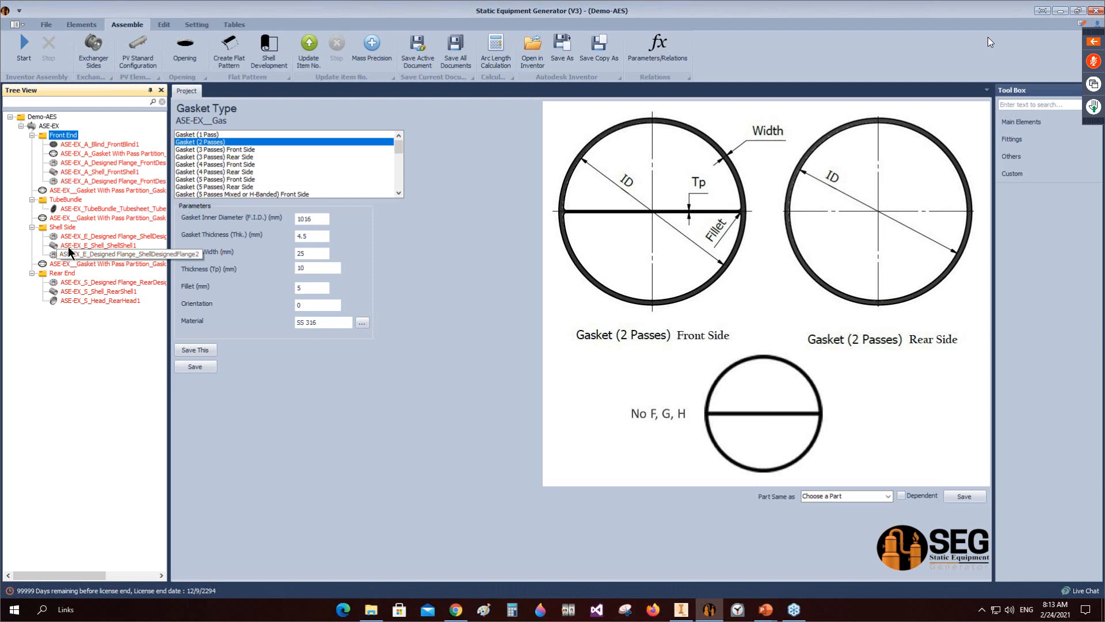
Step: Set the front blind's inner diameter to 997 mm, bolt hole diameter to 33 mm, bolt number to 36 and raised face outer diameter to 1053 mm
left_click(82, 144)
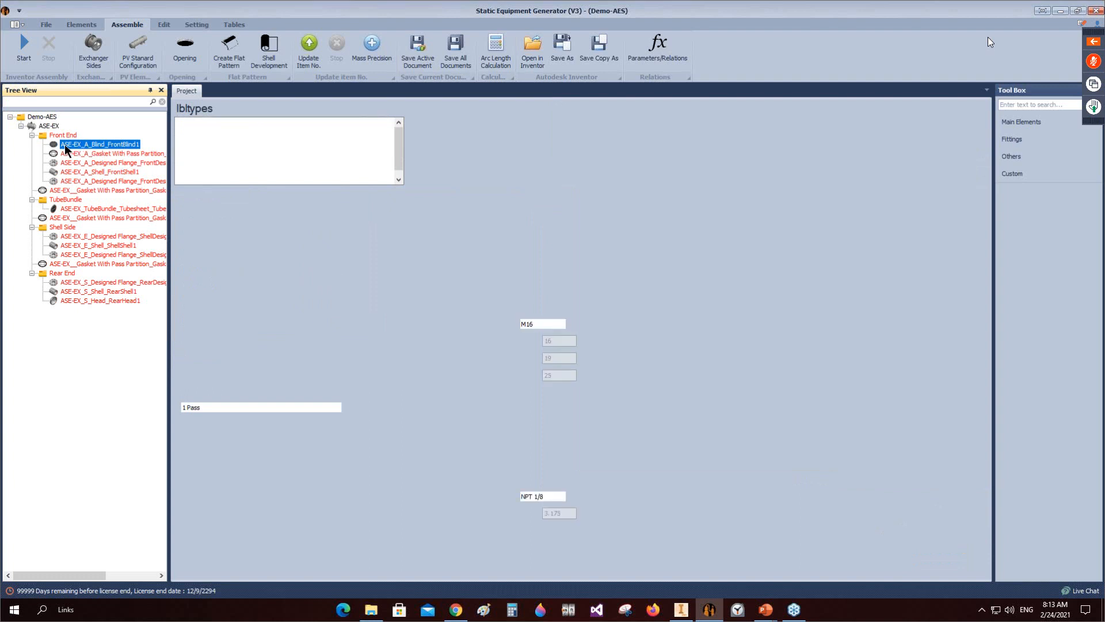
left_click(344, 216)
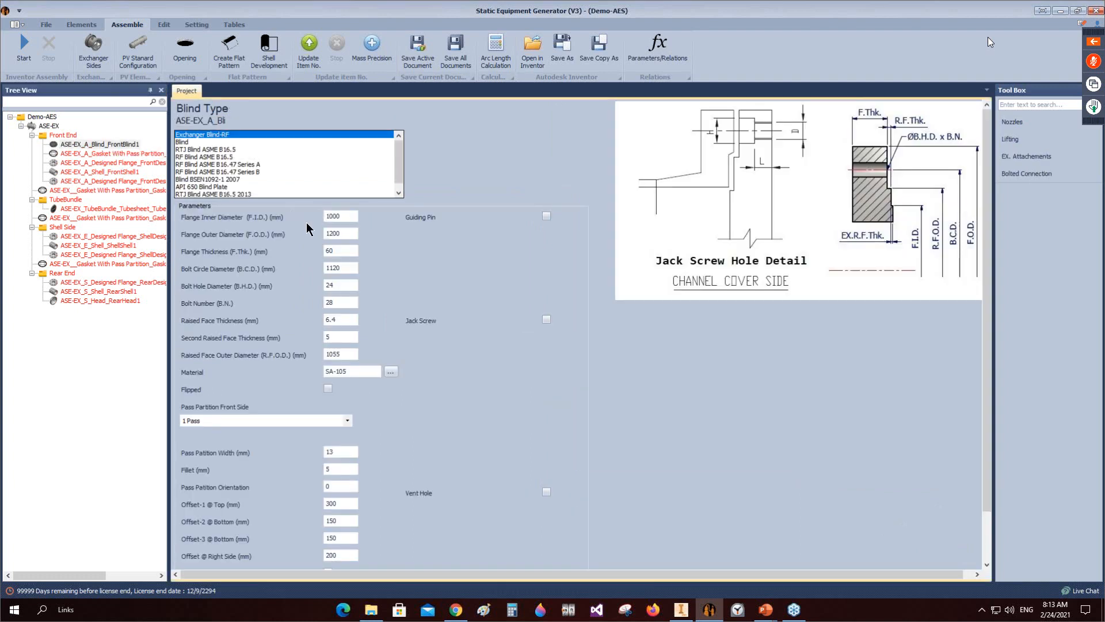
type("997")
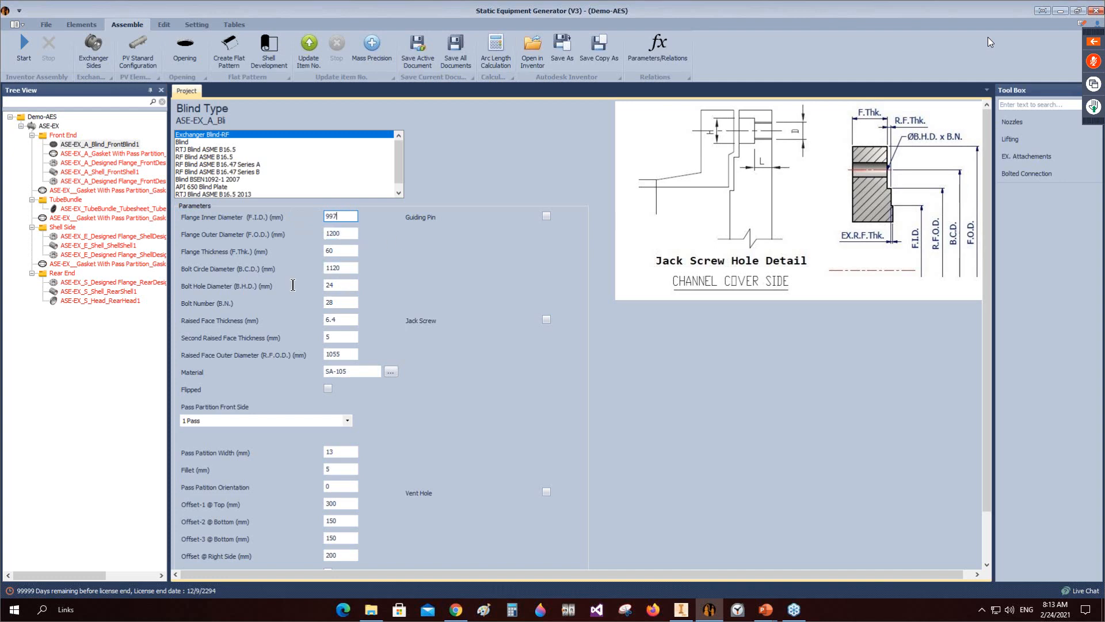
left_click(334, 285)
type("33")
left_click(334, 302)
type("36")
left_click(352, 354)
type("3")
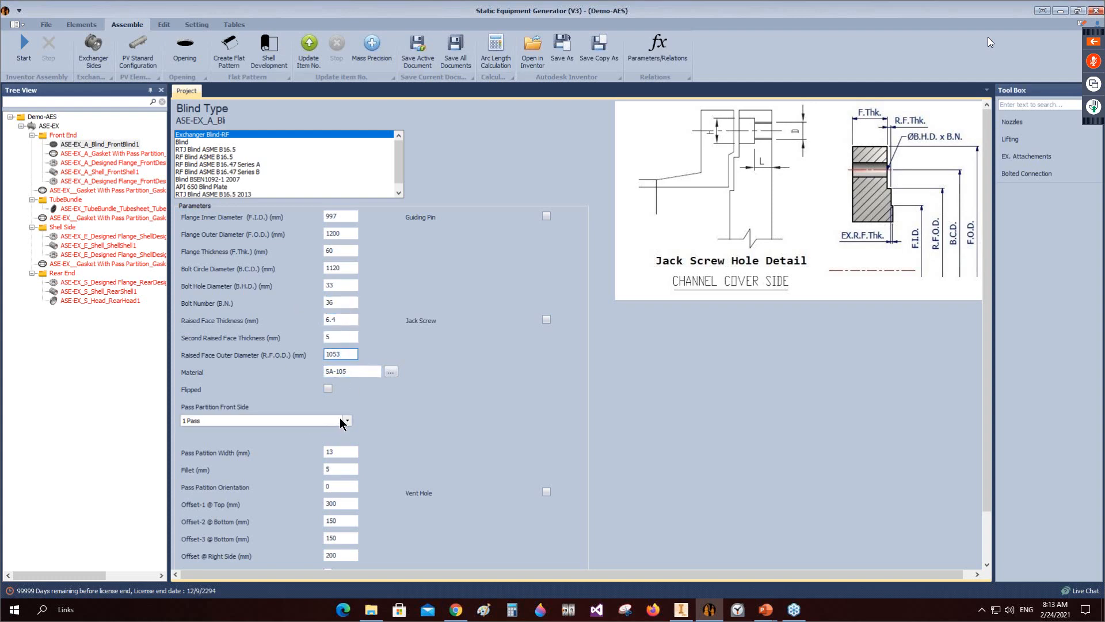
Step: Set the front blind's pass partition to 2 Passes and enable M16 jack screws, leaving the guiding pin off
left_click(347, 421)
left_click(264, 436)
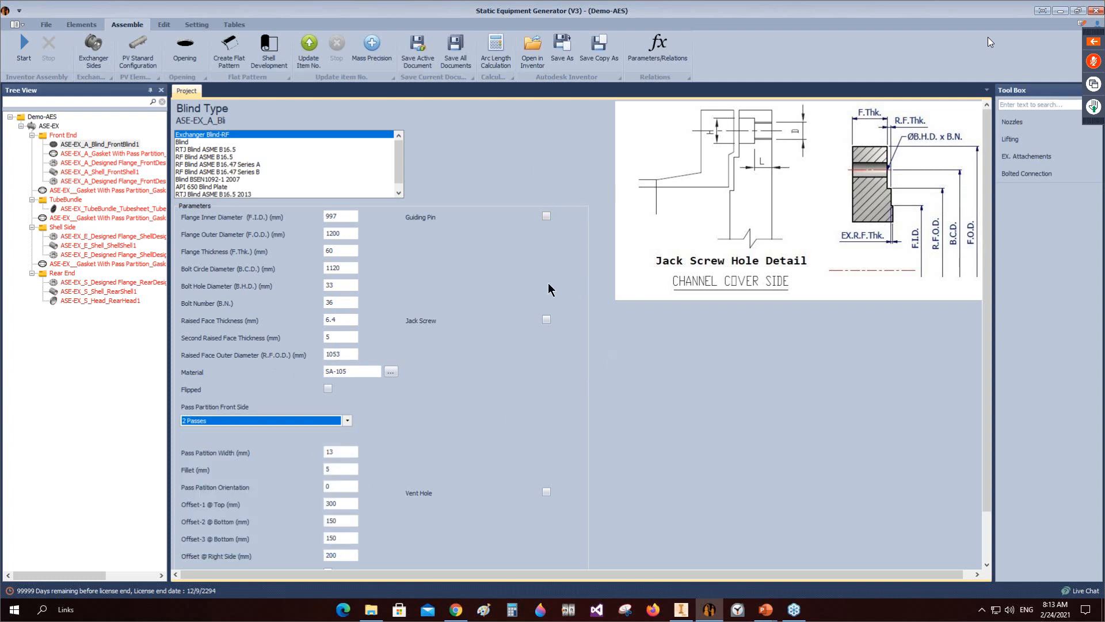
left_click(547, 216)
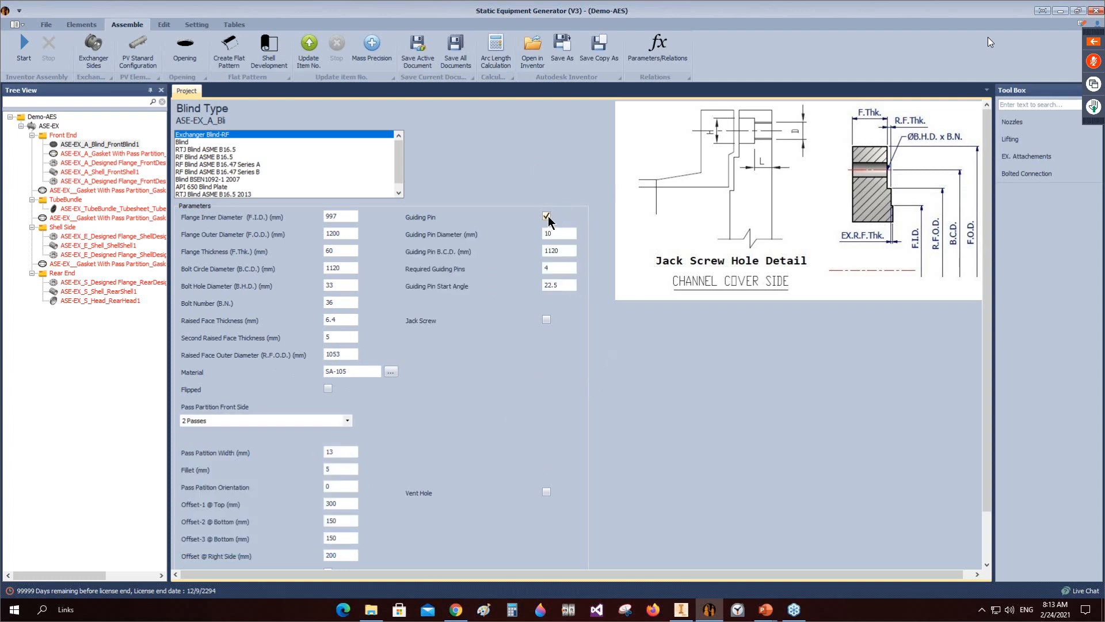
left_click(546, 217)
left_click(546, 319)
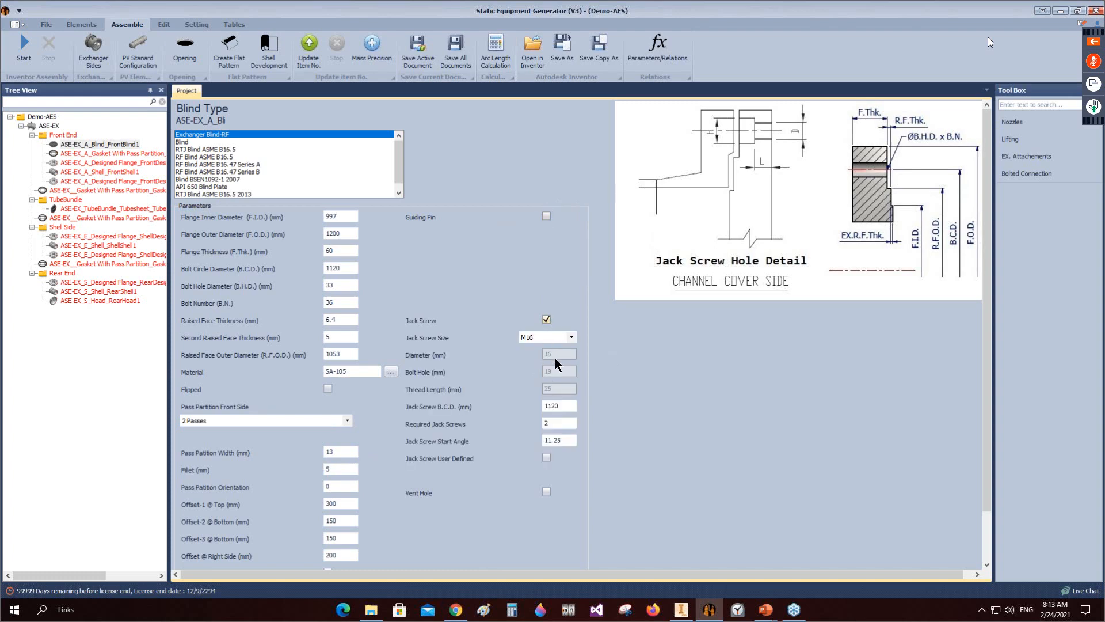
left_click(571, 336)
left_click(548, 337)
Step: Add an NPT 1/4 vent hole to the front blind and save the blind's parameters
left_click(546, 491)
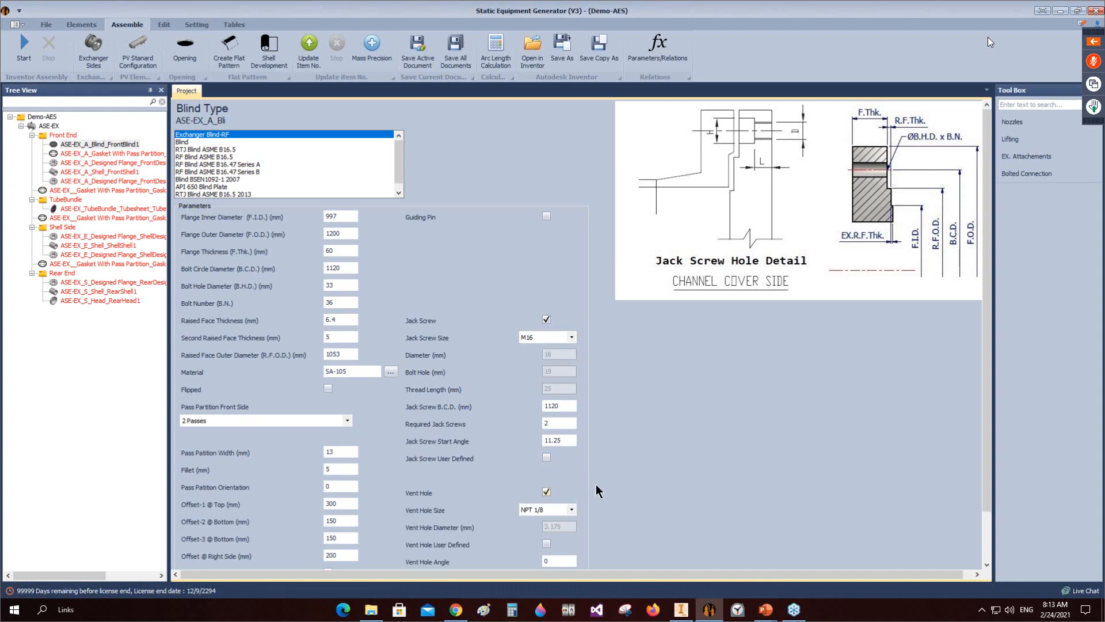
left_click(572, 509)
left_click(552, 521)
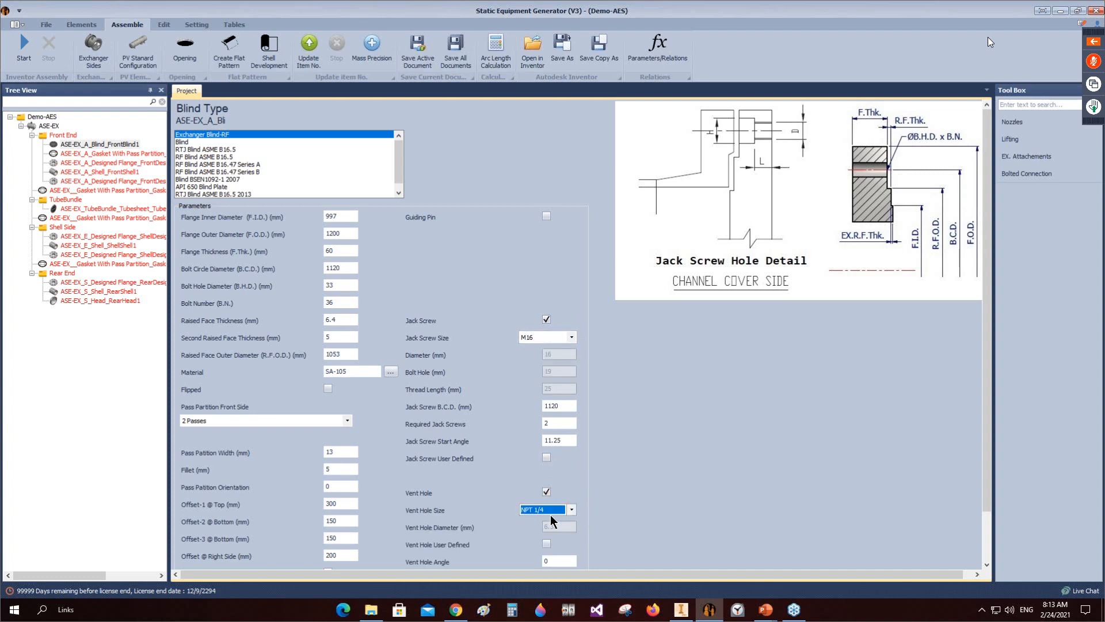
left_click(562, 560)
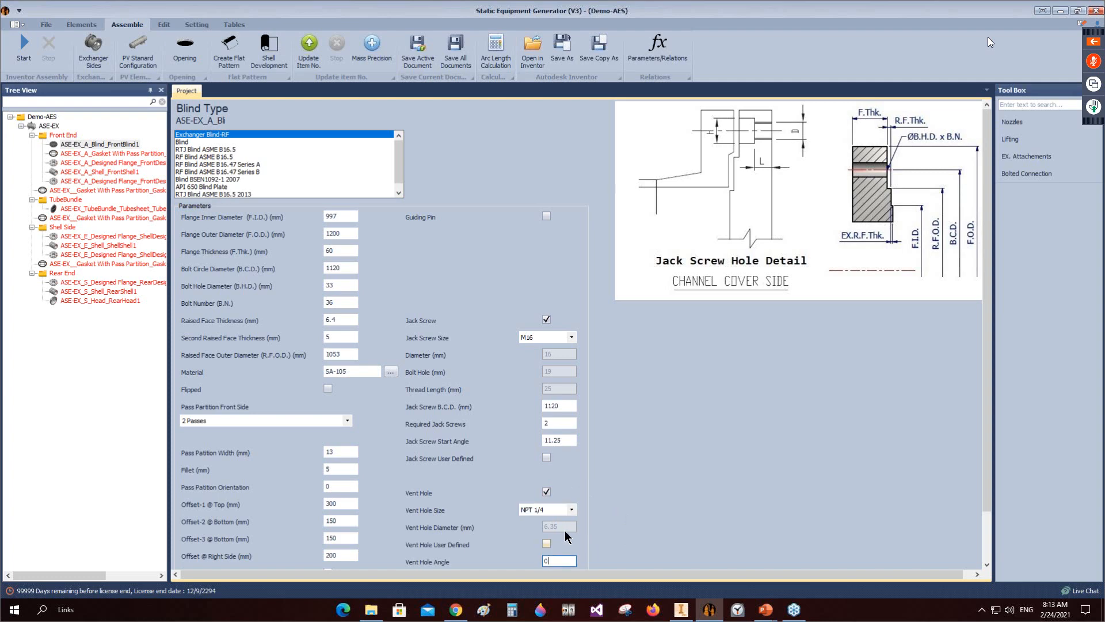
scroll(564, 537, "down", 2)
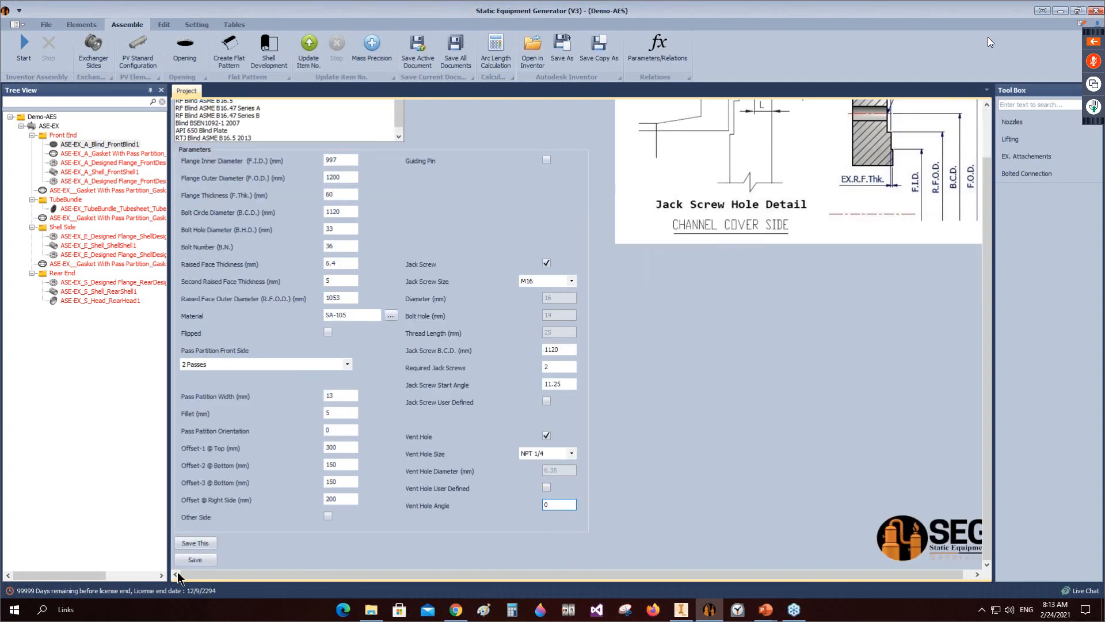
left_click(198, 559)
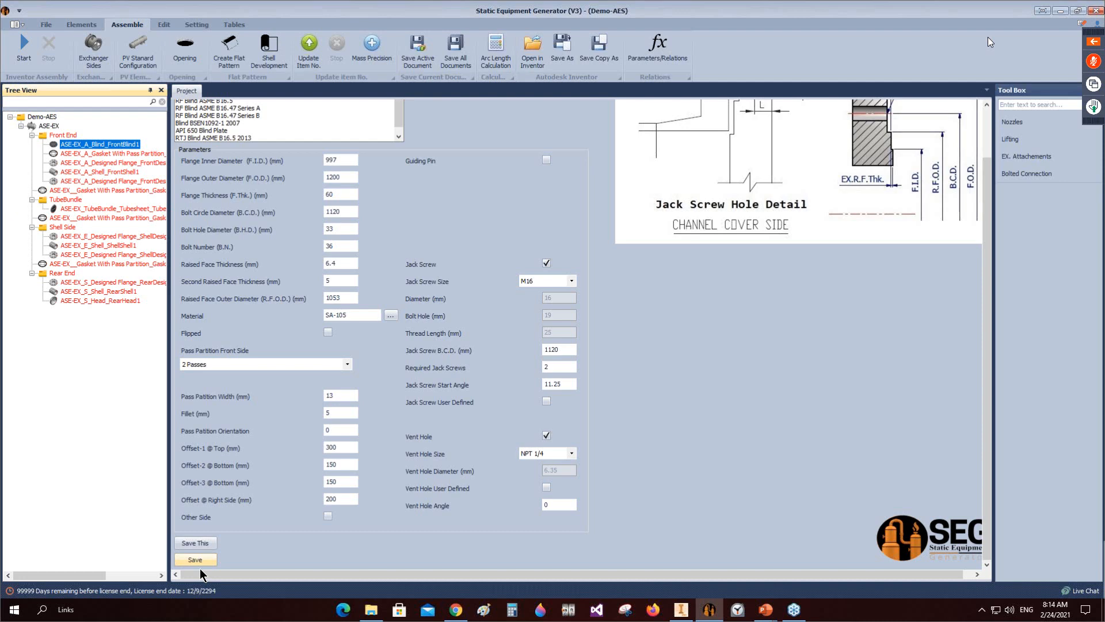
left_click(198, 563)
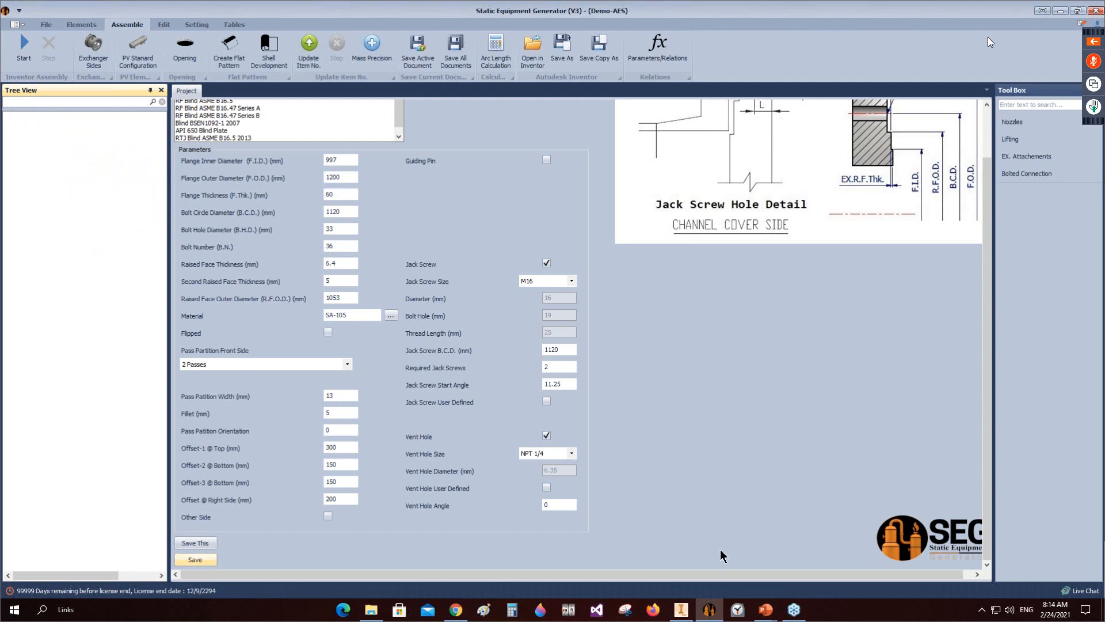
Step: Switch to PowerPoint, present the slide on automatic flange parameter relationships, and return to Static Equipment Generator
left_click(765, 609)
left_click(708, 564)
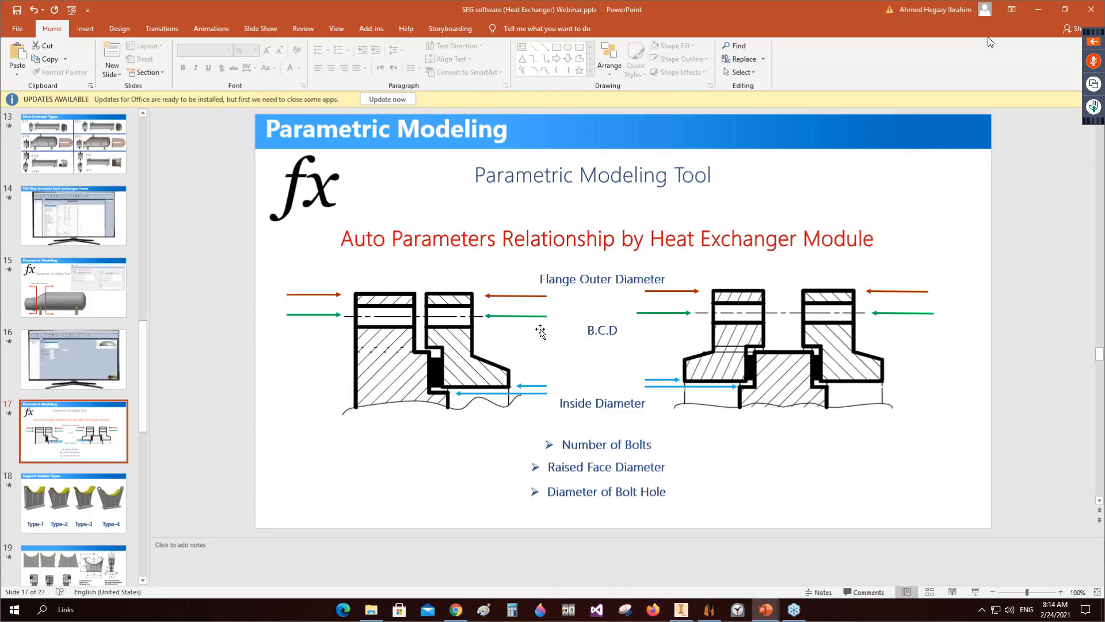
key("shift+F5")
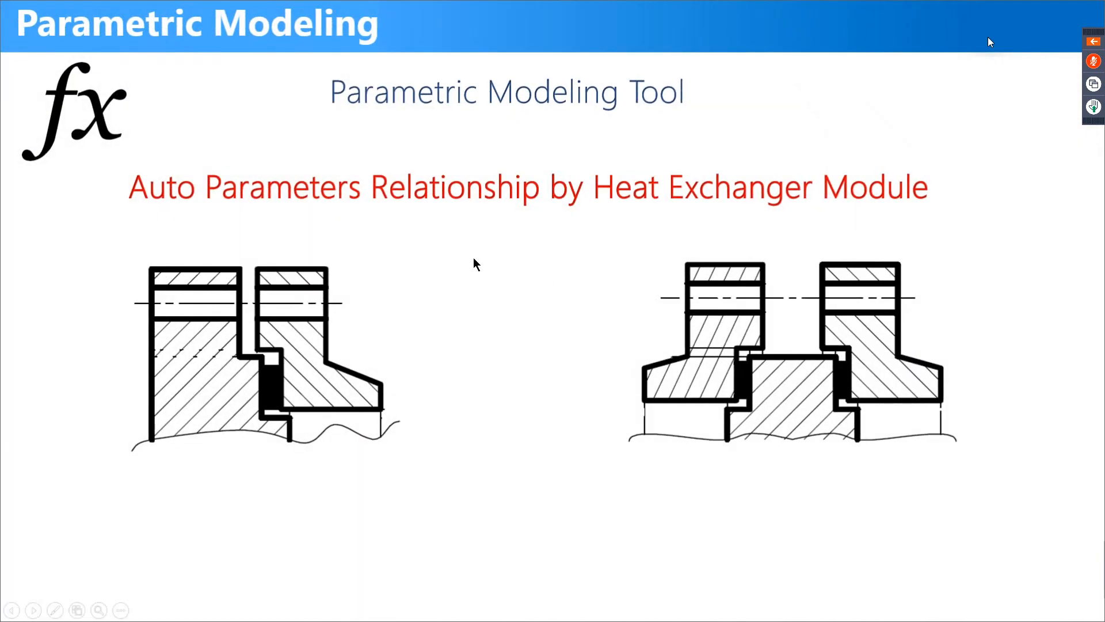
left_click(328, 258)
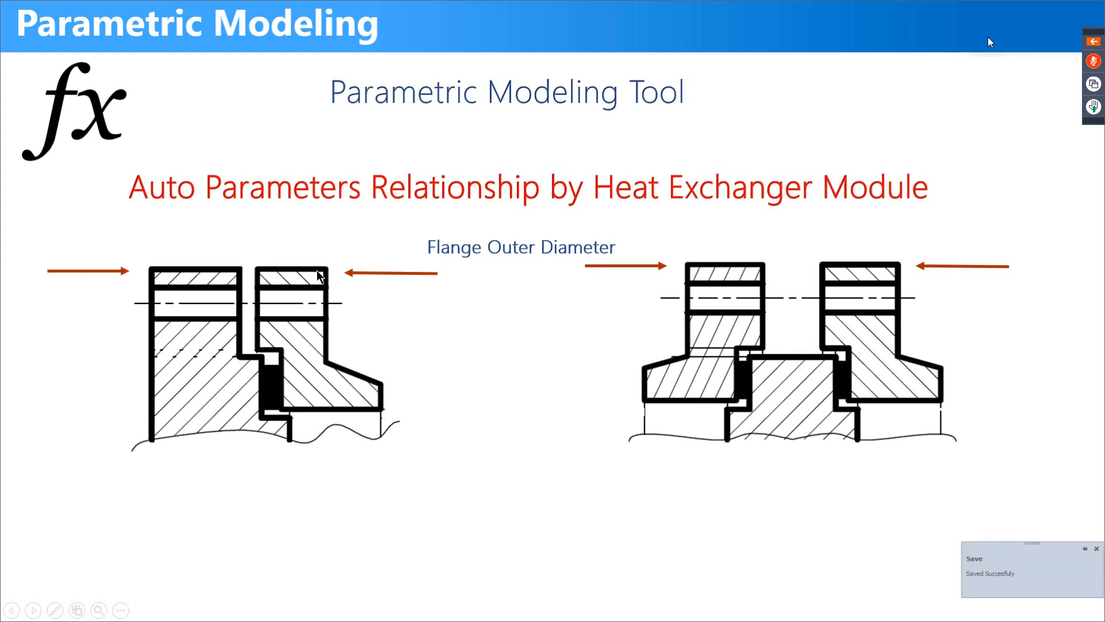
left_click(337, 312)
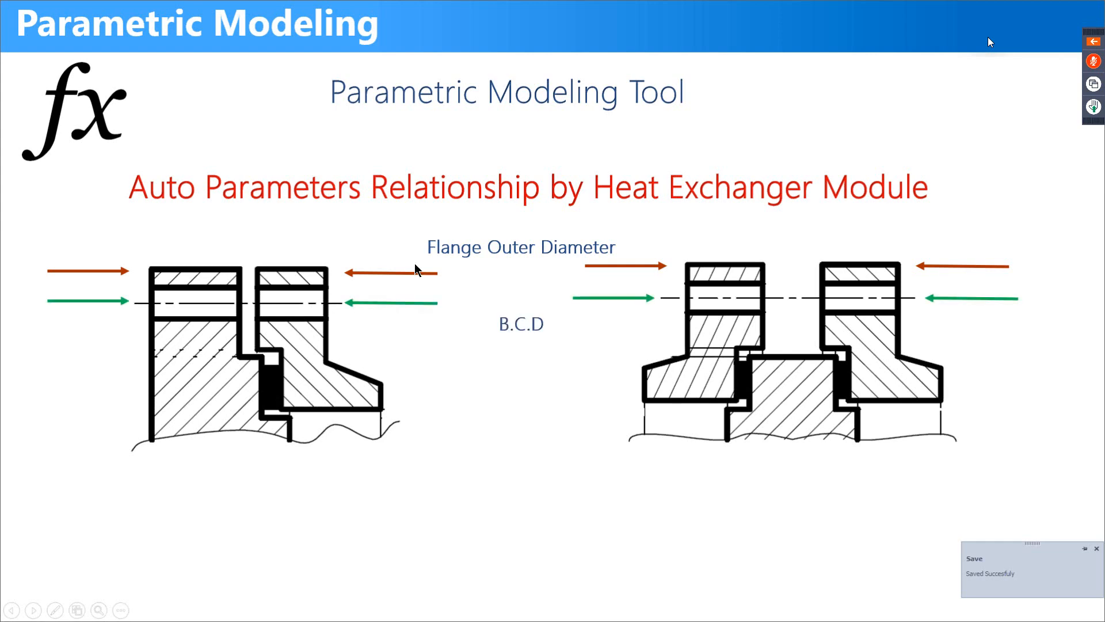
left_click(289, 263)
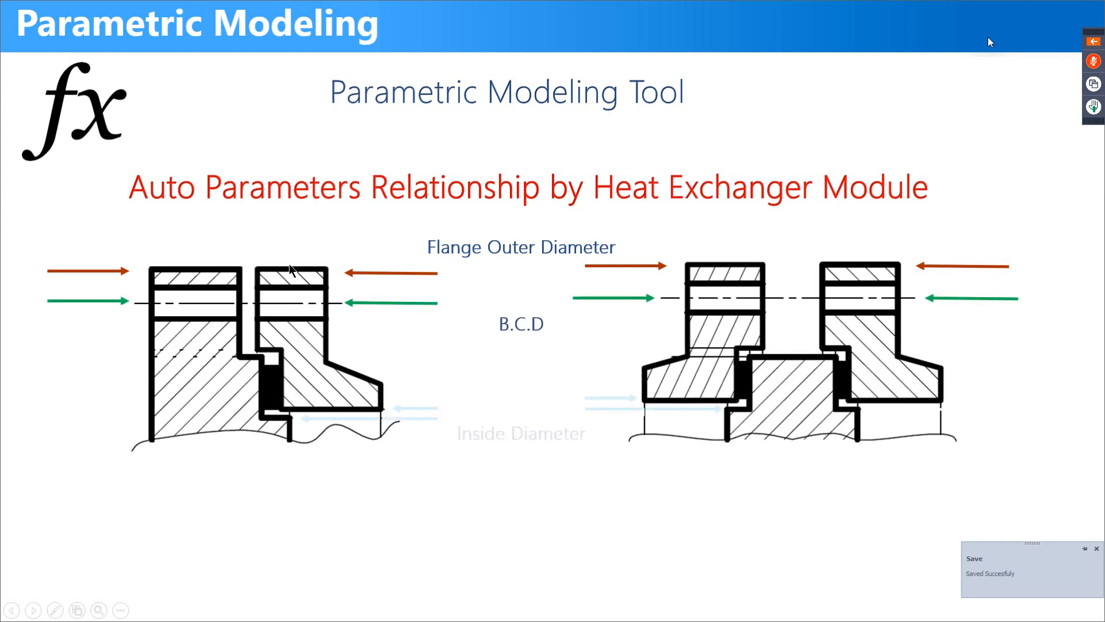
left_click(425, 440)
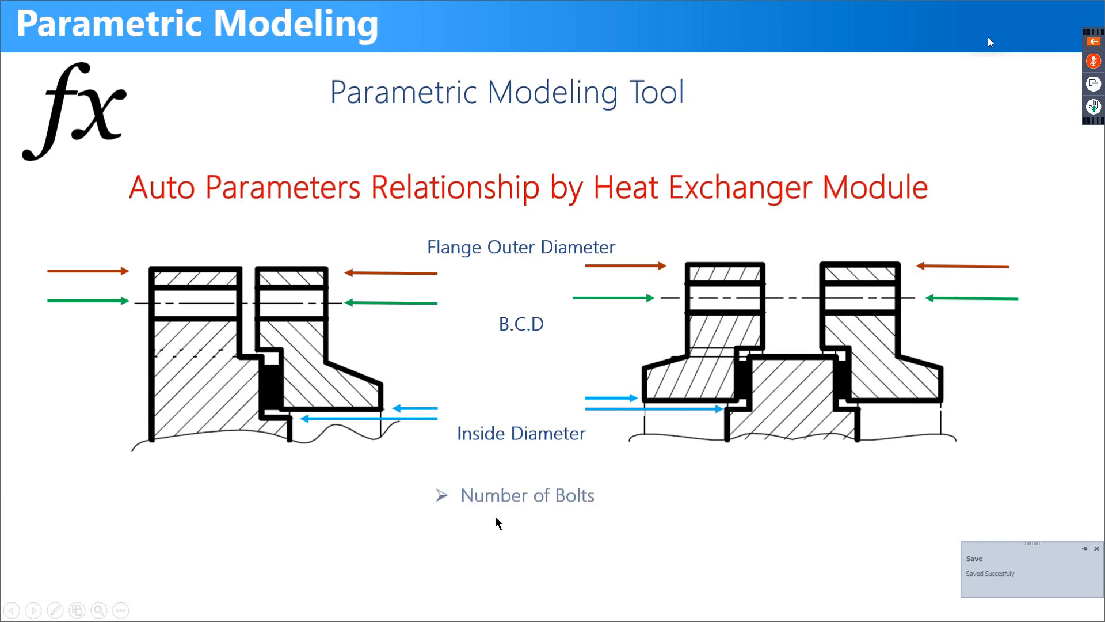
left_click(280, 318)
left_click(990, 42)
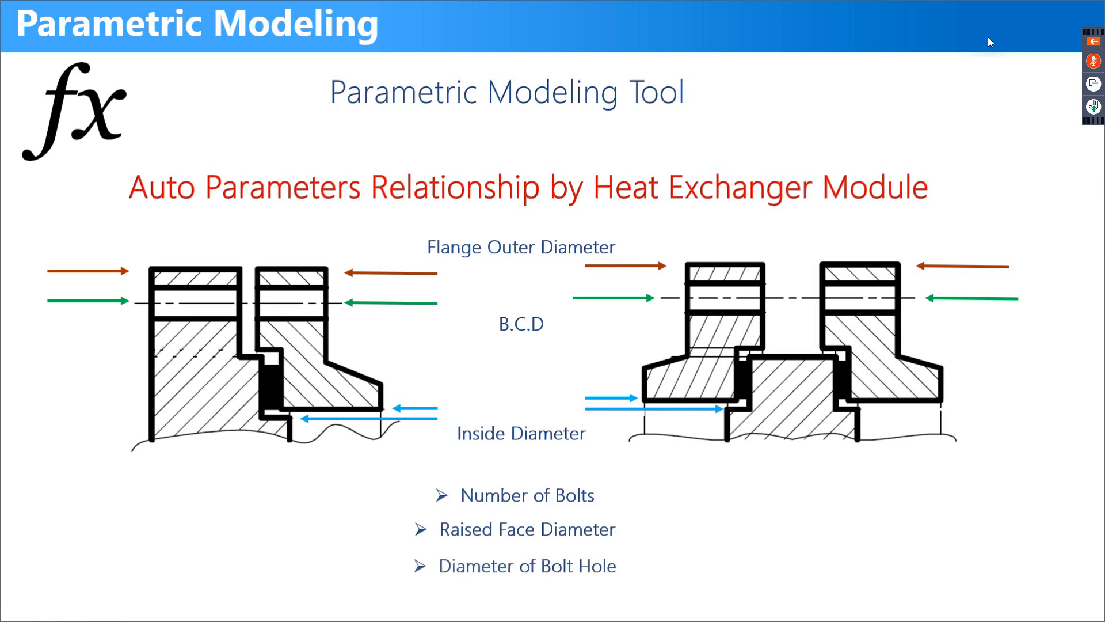
key("Escape")
mouse_move(765, 609)
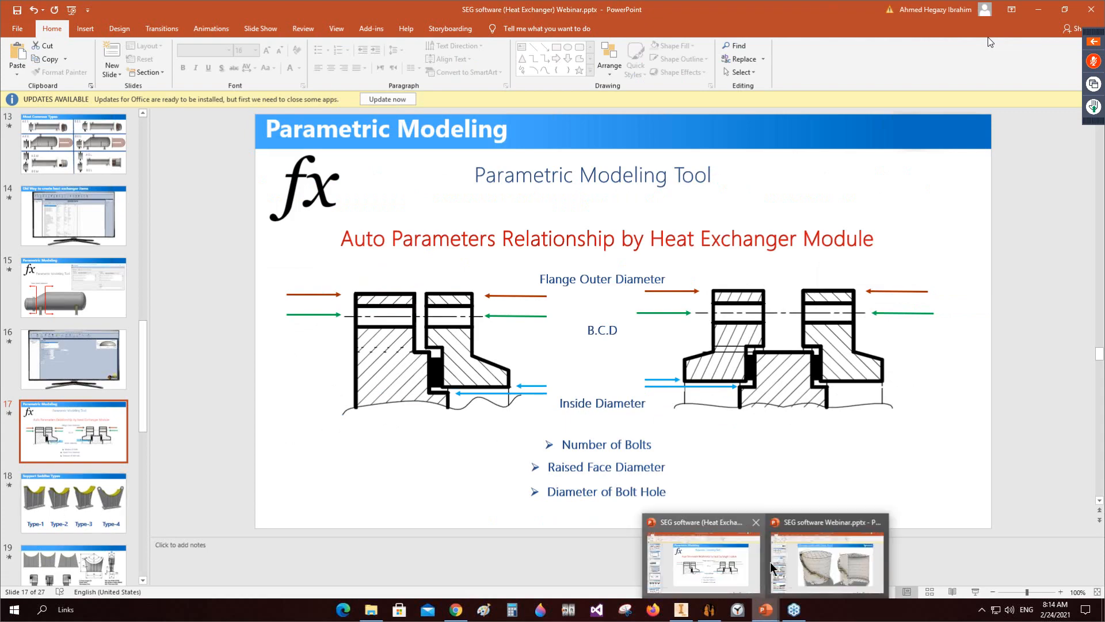
left_click(1038, 10)
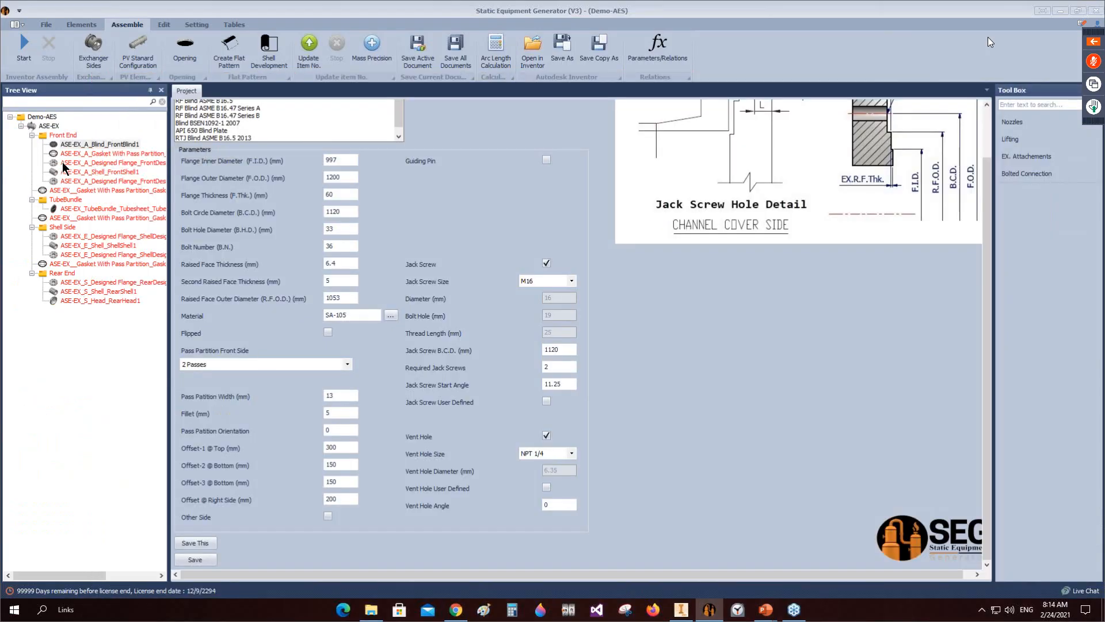
Step: Inspect the bolt hole diameter and bolt number of the front side's first designed flange
left_click(62, 162)
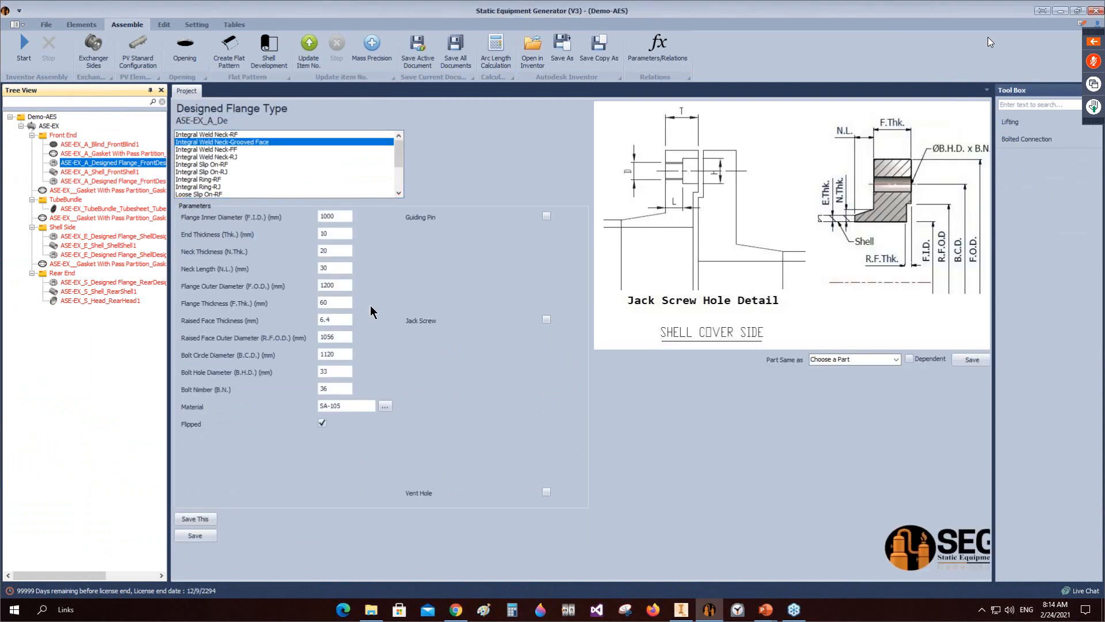
left_click(321, 373)
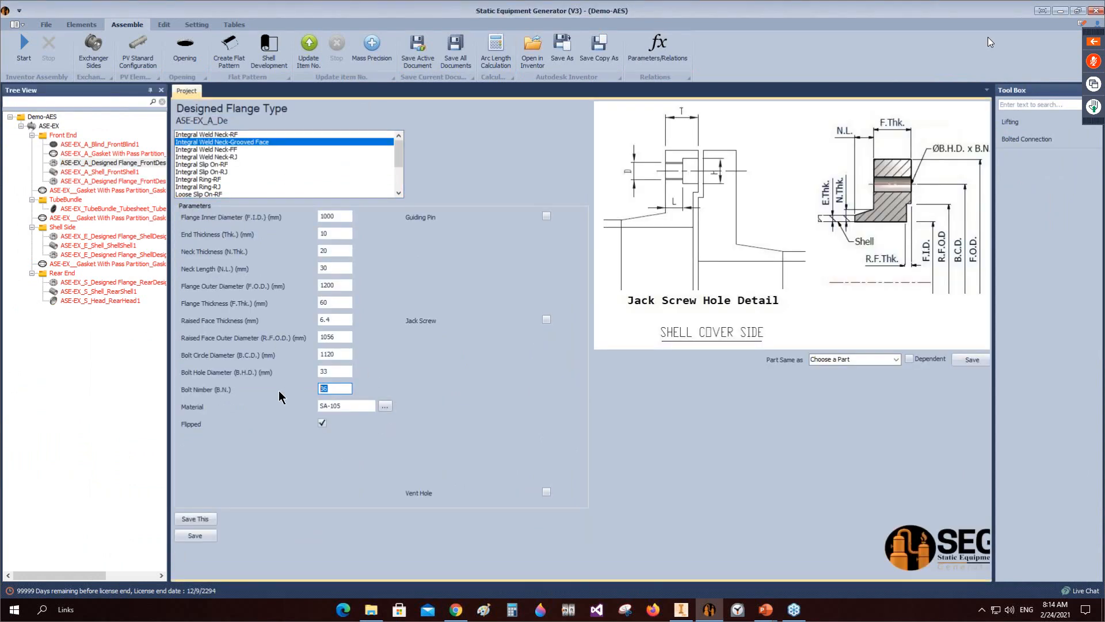
key("Tab")
Step: Set the front shell's longitudinal weld line orientation to 120 and its length to 500 mm, and save the shell
left_click(56, 173)
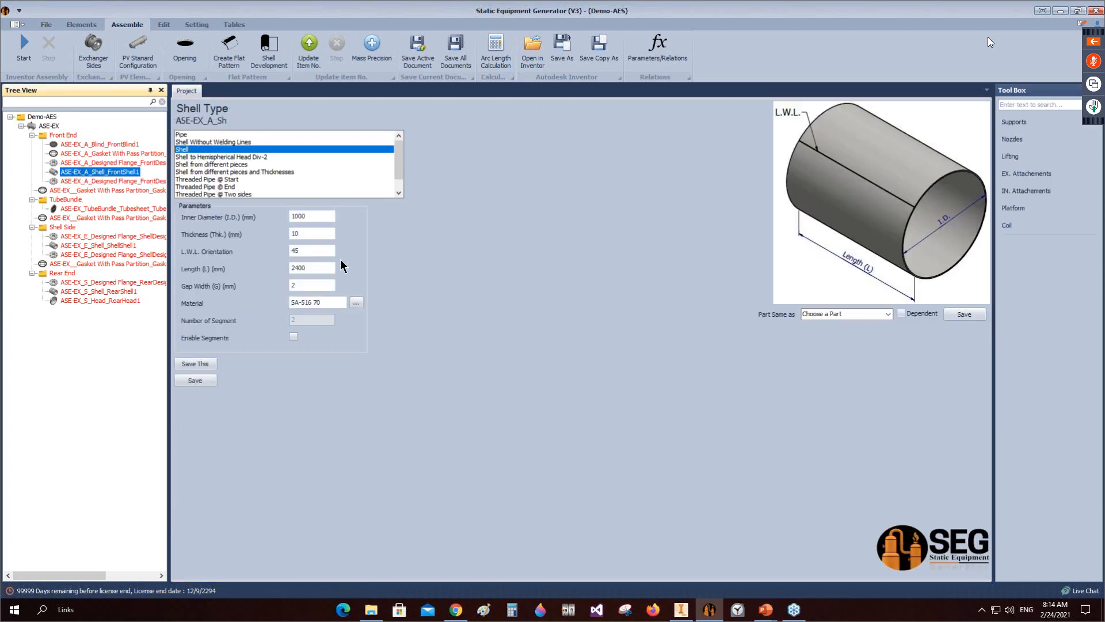
left_click(314, 251)
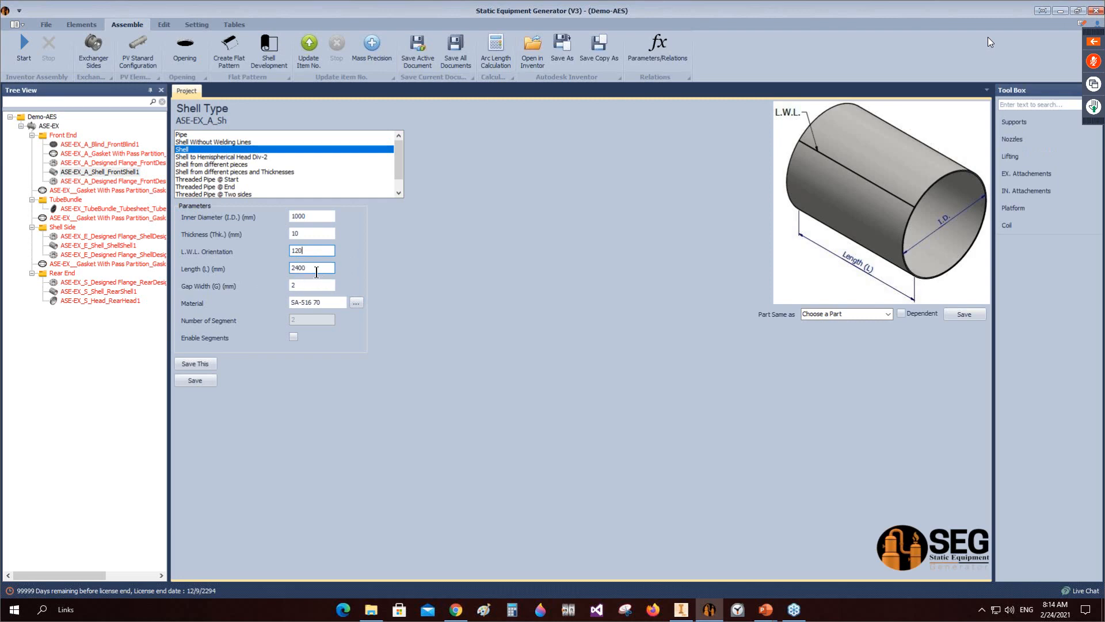
key("Tab")
type("500")
left_click(195, 364)
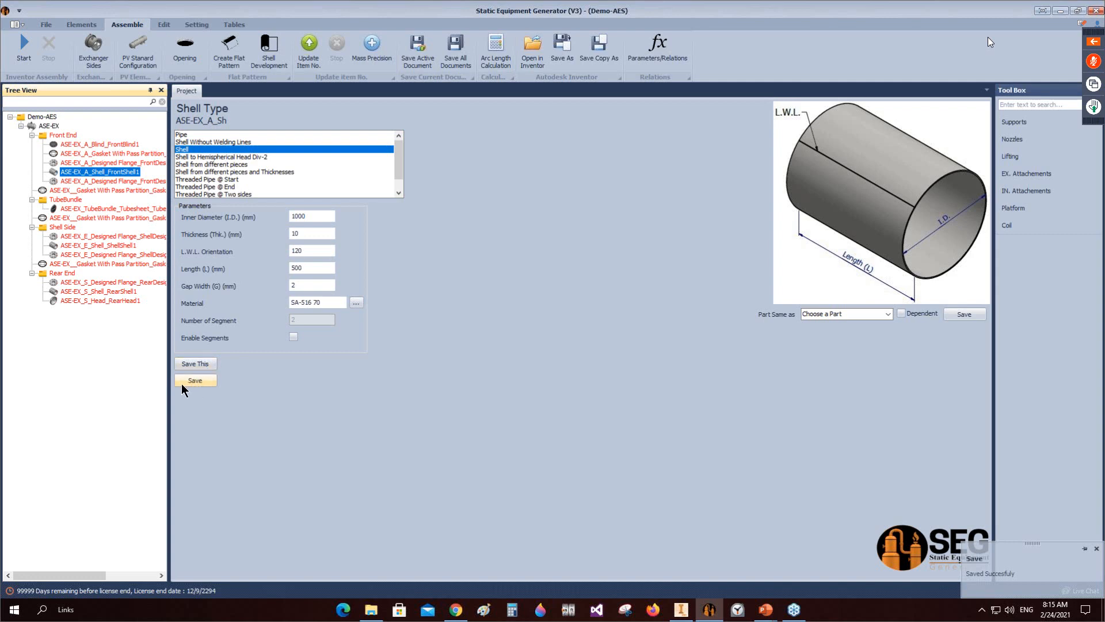
Step: Add an NPT 1/4 vent hole to the tube bundle's tubesheet and save the tubesheet's parameters
left_click(65, 208)
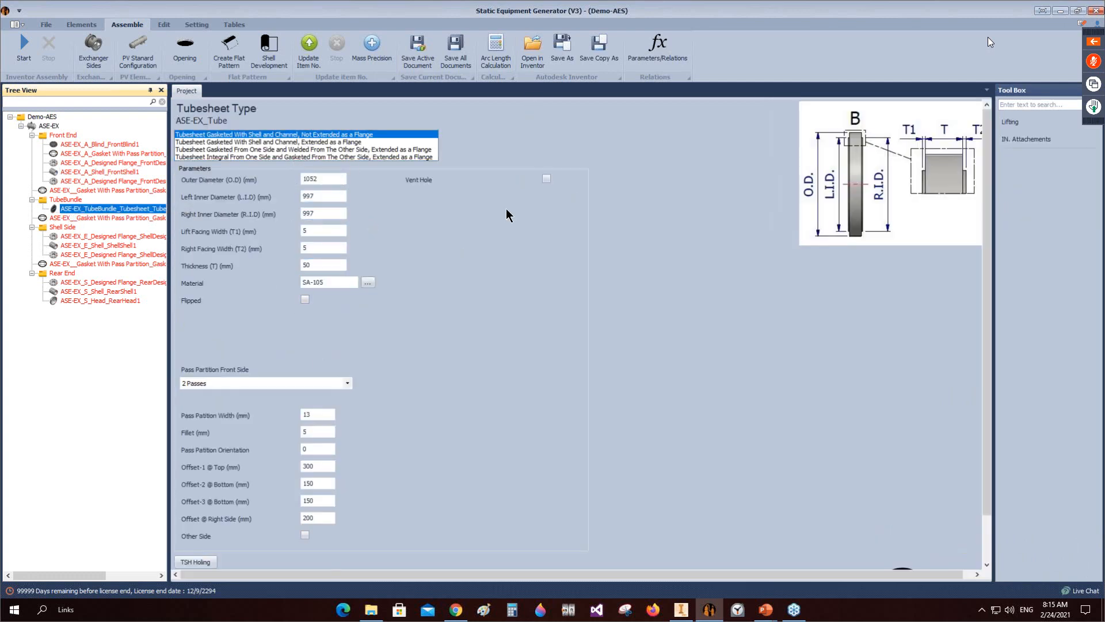
left_click(547, 179)
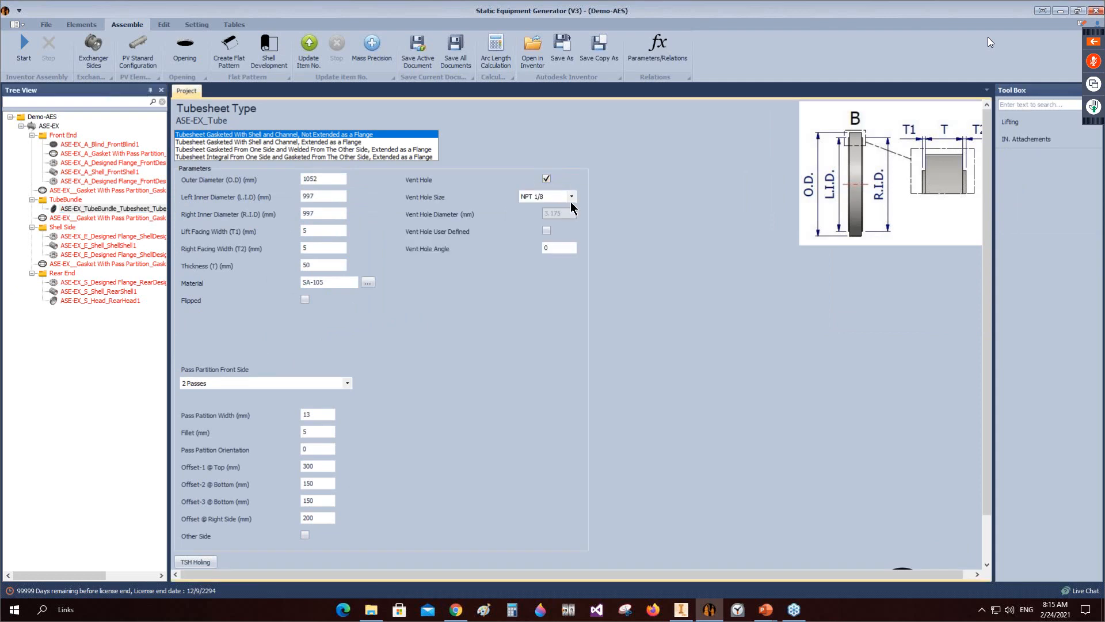
left_click(571, 197)
left_click(540, 215)
scroll(607, 284, "down", 2)
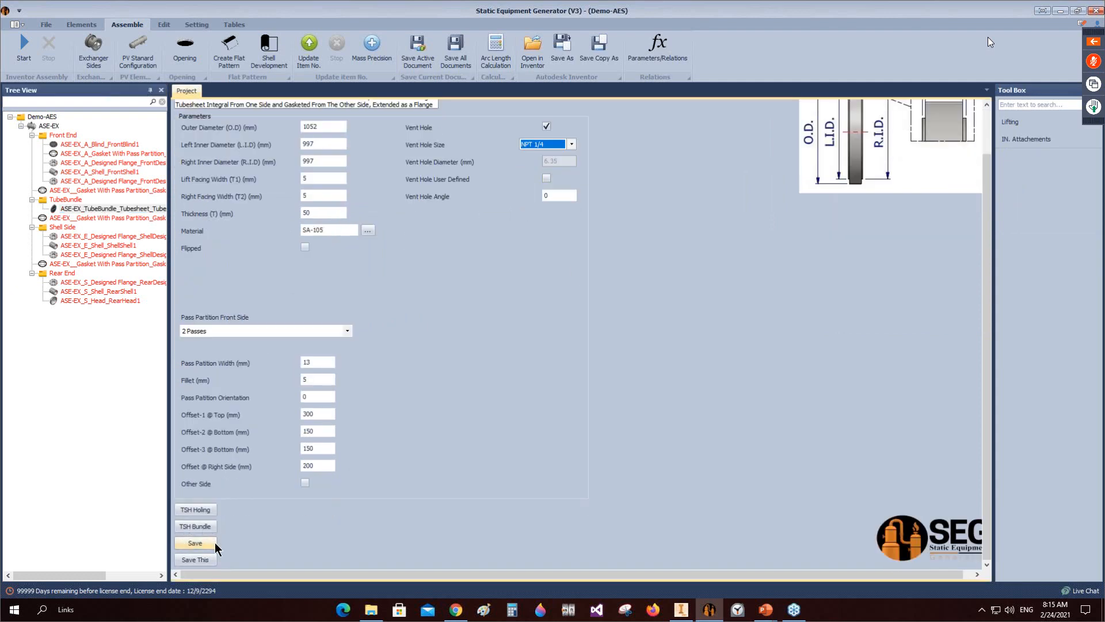
left_click(207, 559)
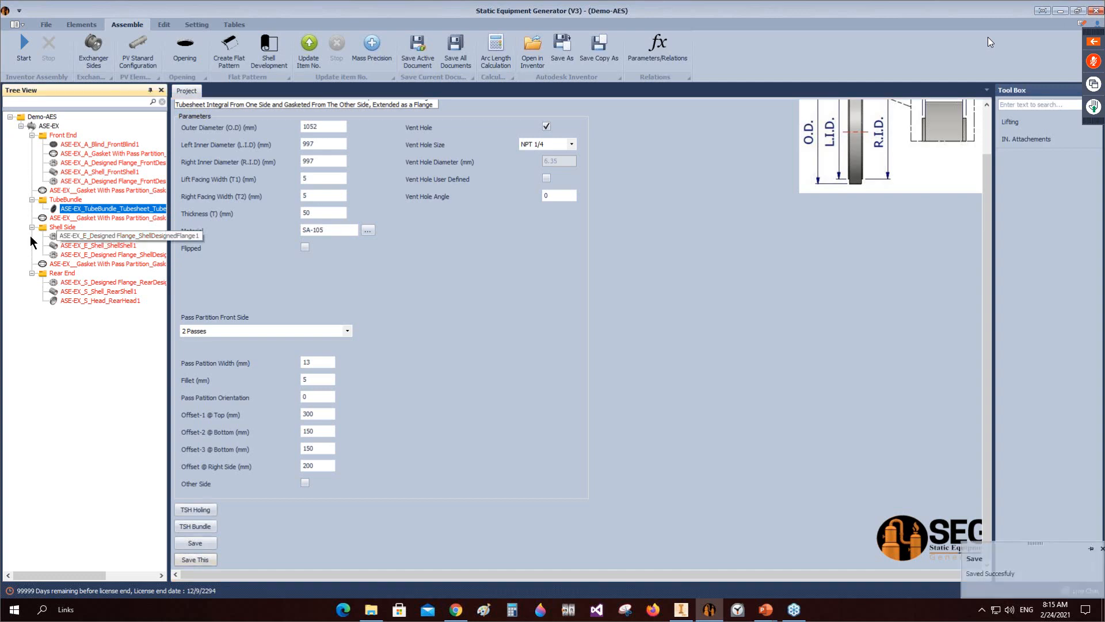
Step: Set the length of the shell side's shell to 3000 mm and save the shell
left_click(77, 247)
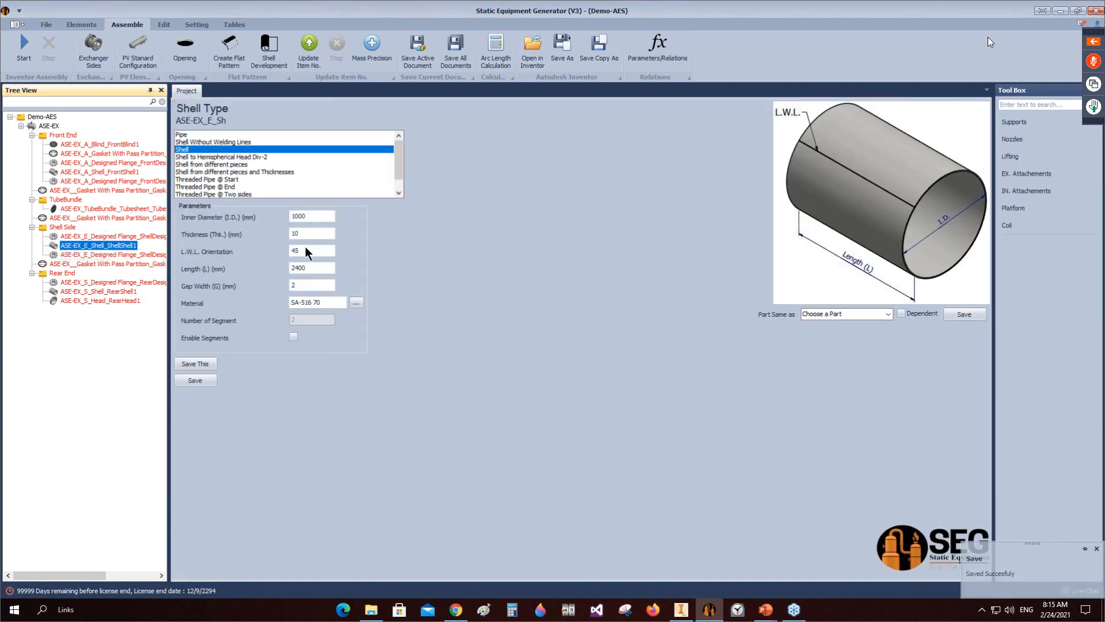
left_click(306, 252)
double_click(317, 265)
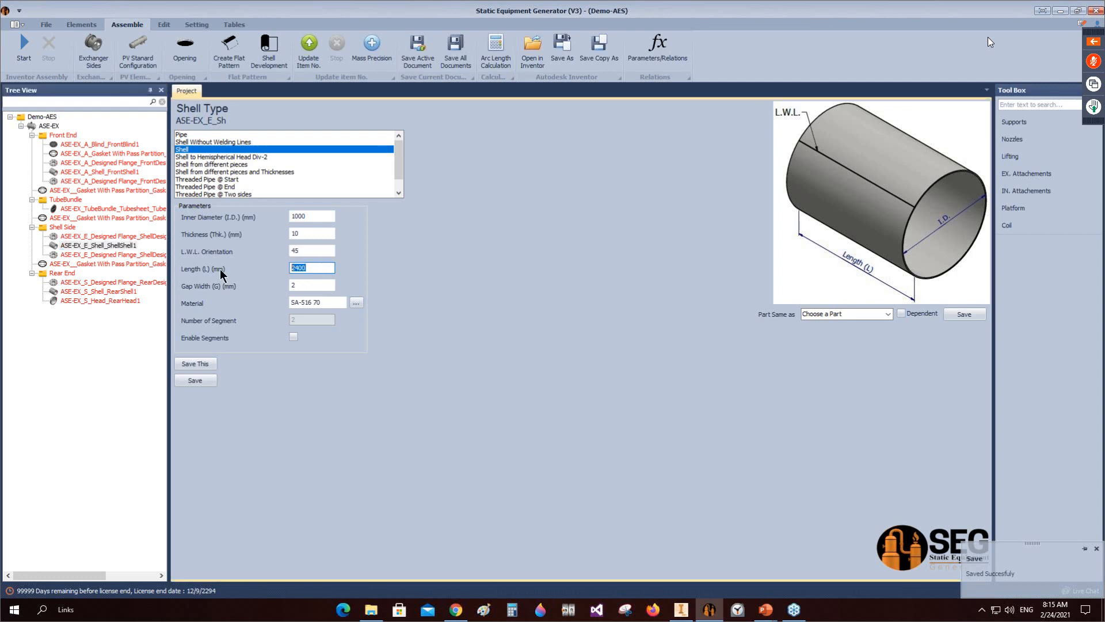
type("3000")
left_click(195, 363)
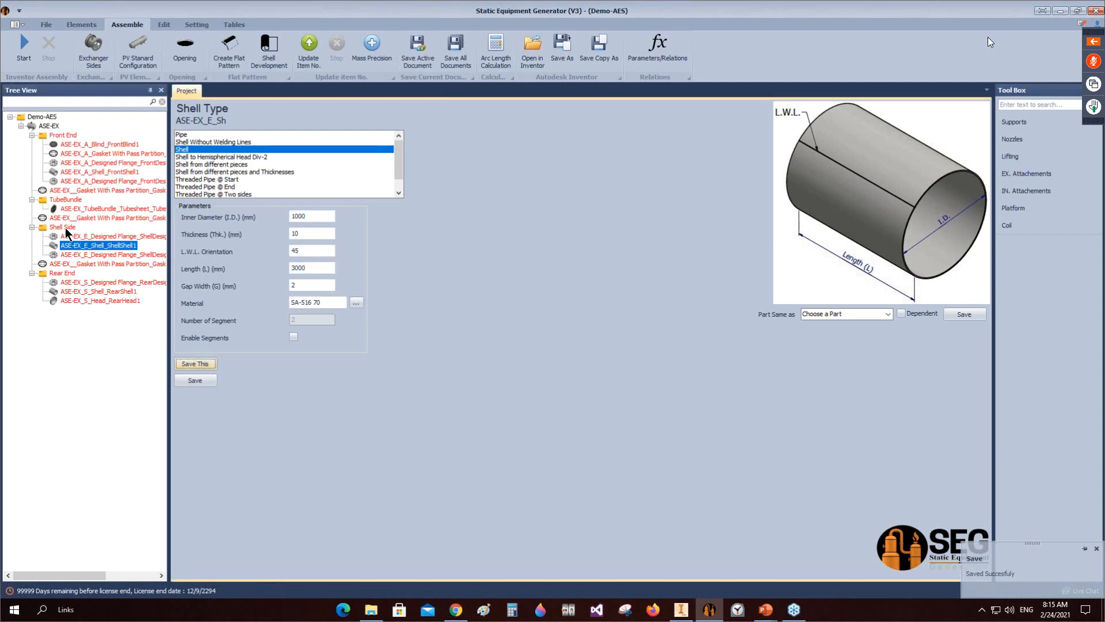
Step: Add a shell named Shell Side Can-2 to the Shell Side, based on the same part as ASE-EX_E_Shell_ShellShell1
left_click(66, 228)
left_click(82, 24)
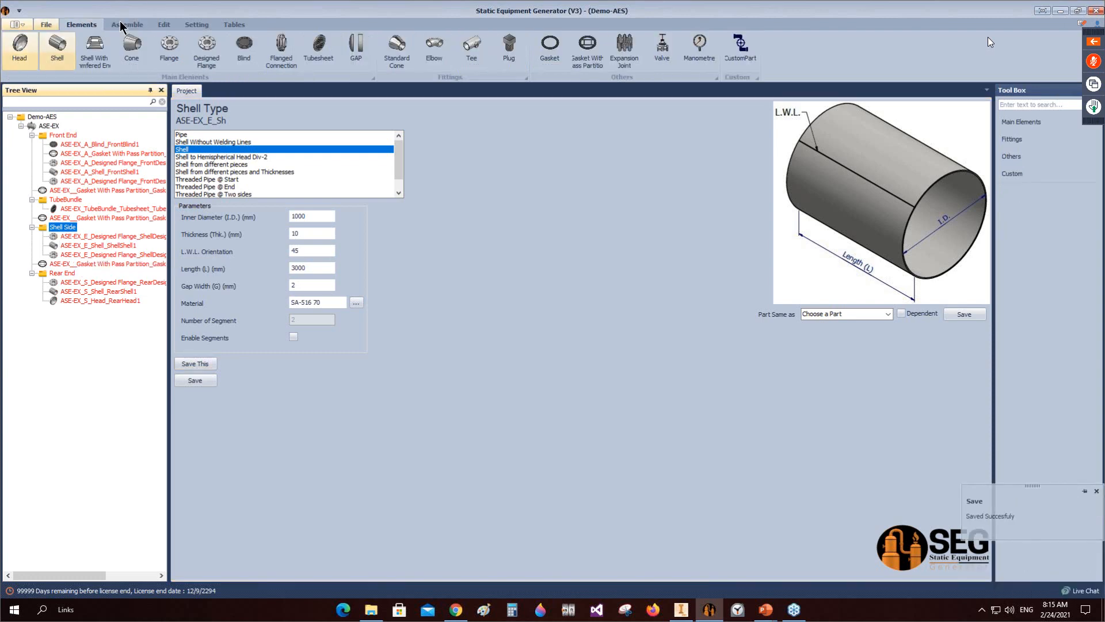
left_click(71, 56)
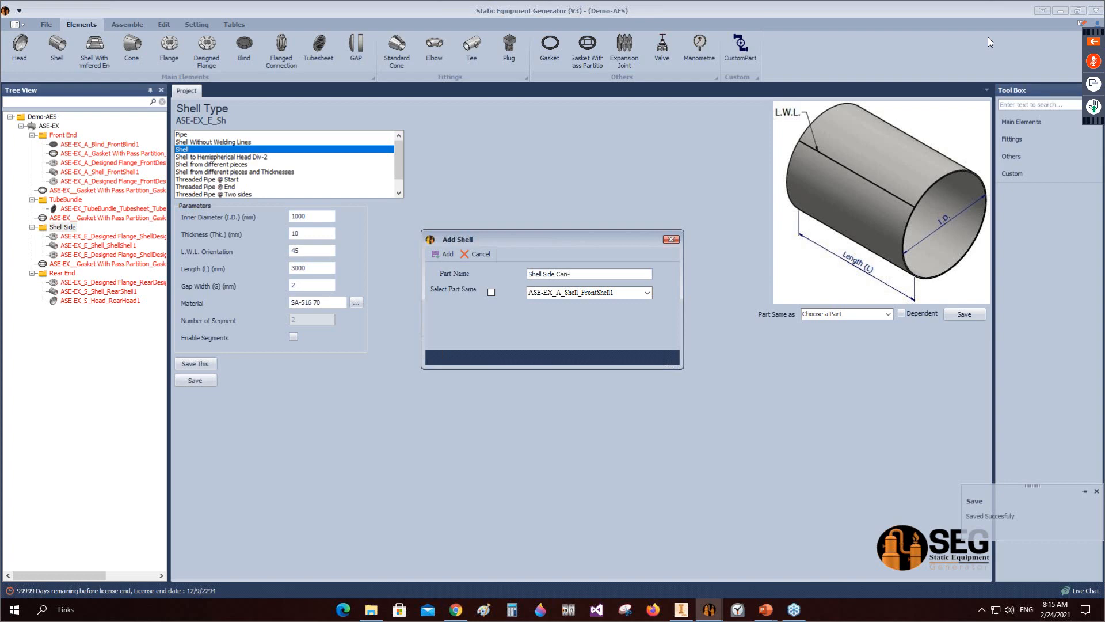
left_click(491, 292)
left_click(647, 292)
left_click(590, 304)
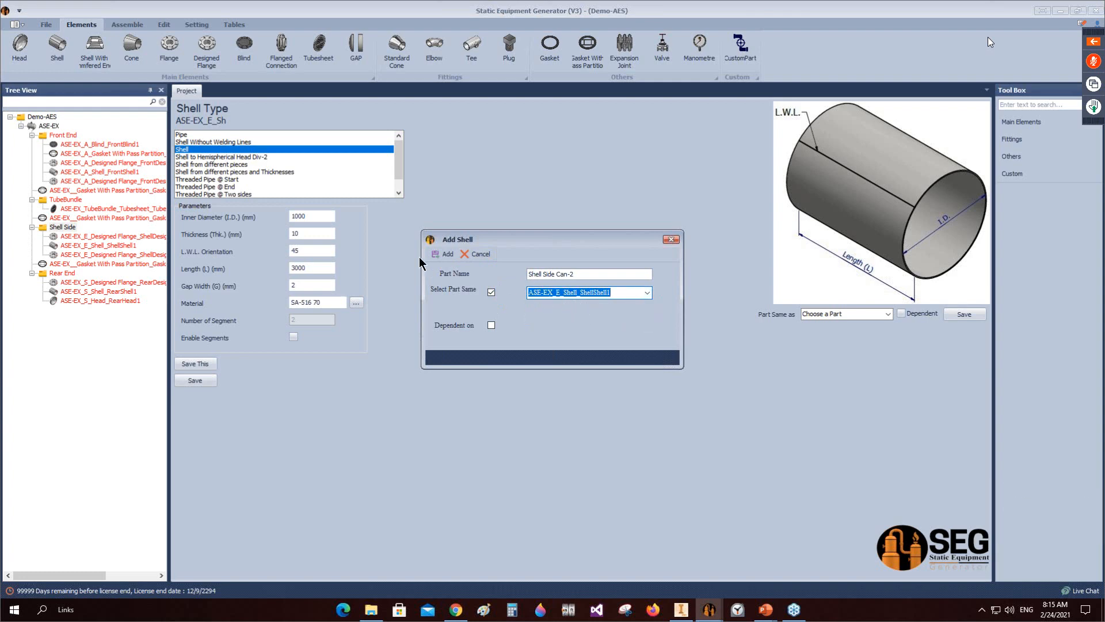
left_click(436, 254)
Step: Set the length of Shell Side Can-2 to 2050 mm and save the shell
left_click(57, 263)
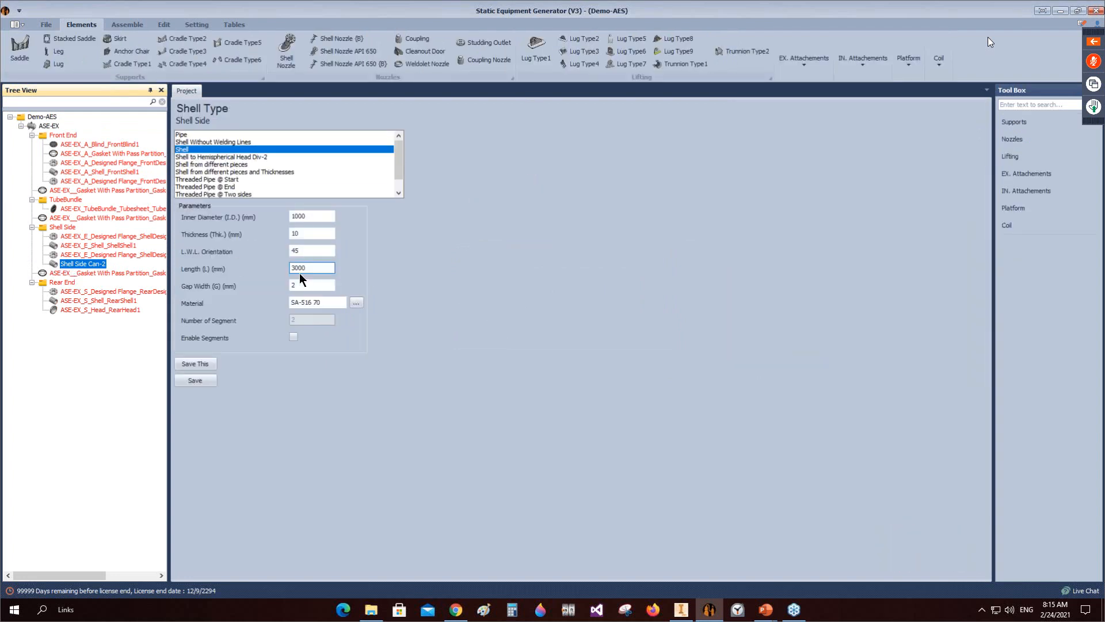
left_click_drag(309, 268, 254, 268)
type("205")
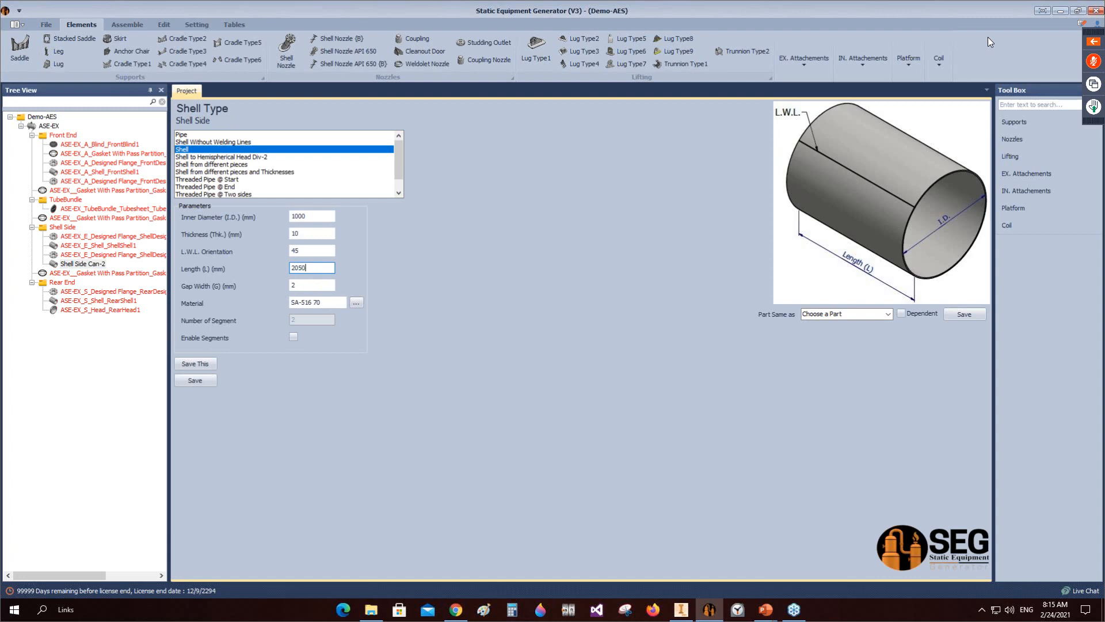
left_click(194, 364)
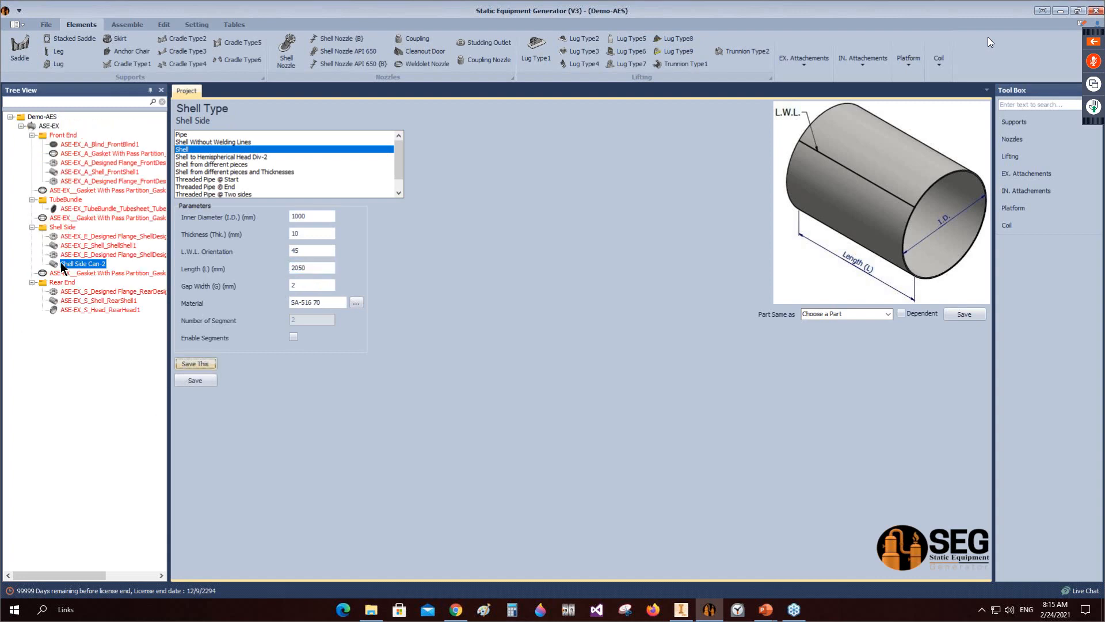
Step: Move Shell Side Can-2 after ASE-EX_E_Shell_ShellShell1 in the Shell Side order
right_click(64, 264)
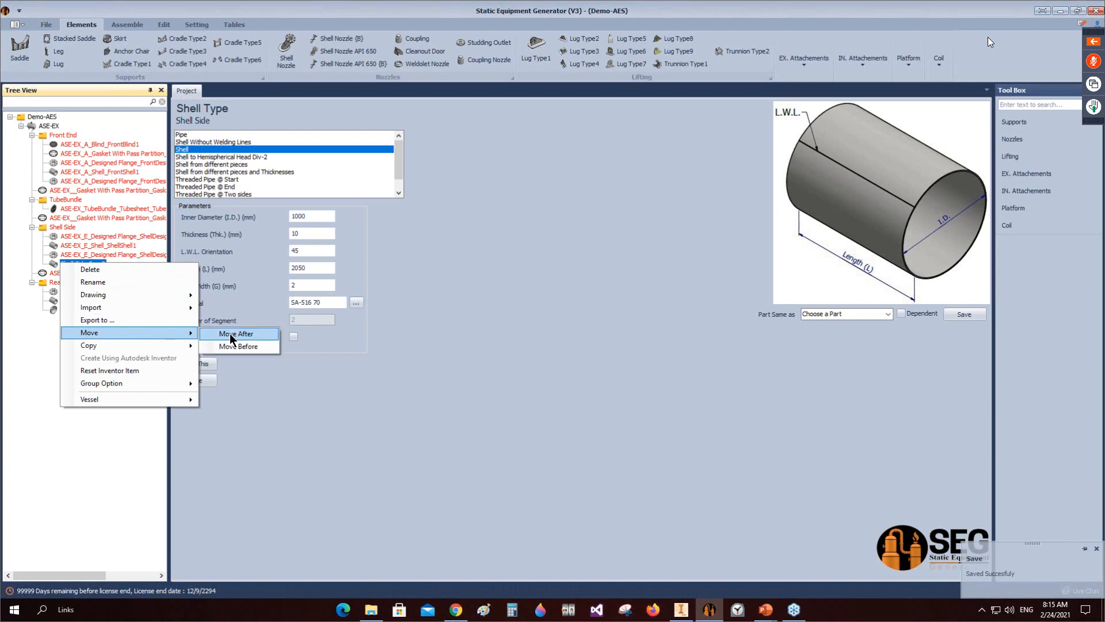
left_click(228, 332)
left_click(553, 297)
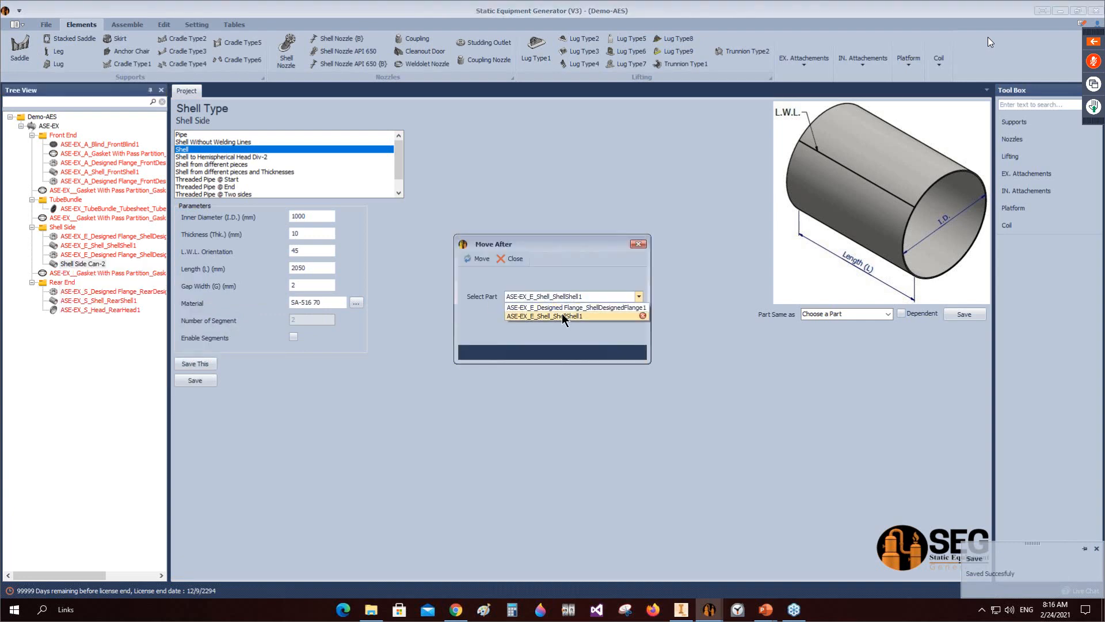
left_click(552, 316)
left_click(478, 258)
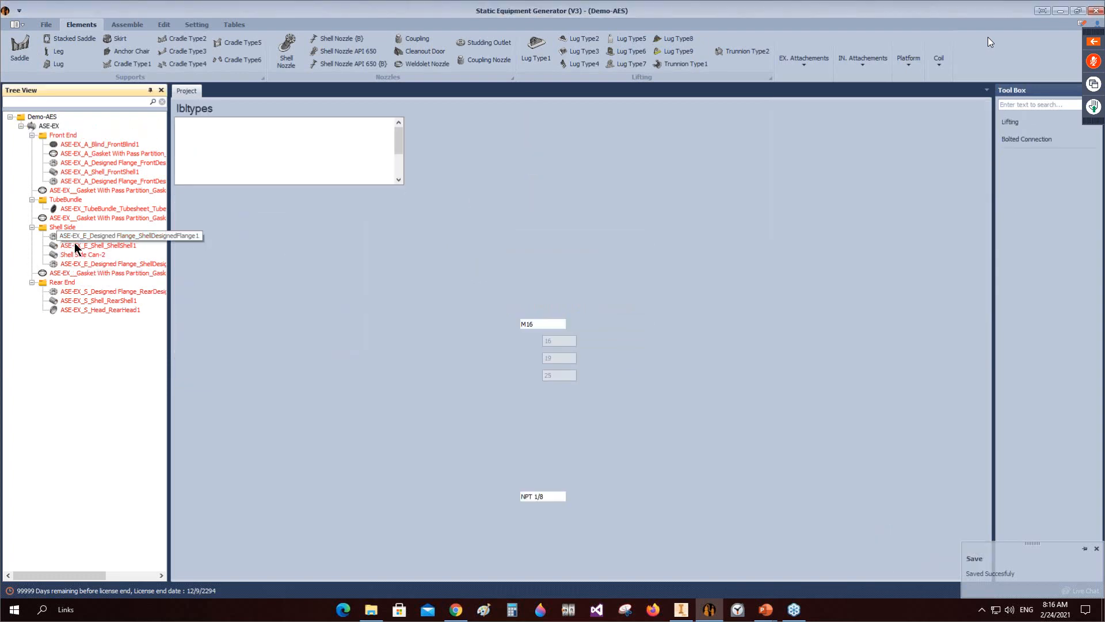
Step: Set the rear end's designed flange to inner diameter 1100, outer diameter 1300, raised face outer diameter 1155 and bolt circle diameter 1220 mm
left_click(84, 237)
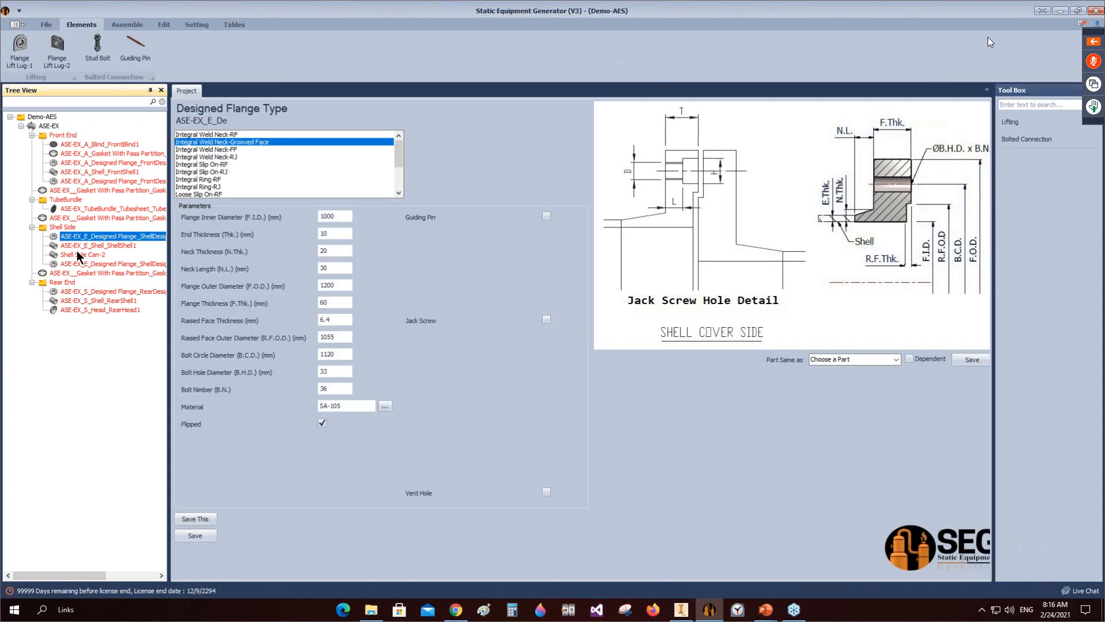
left_click(81, 292)
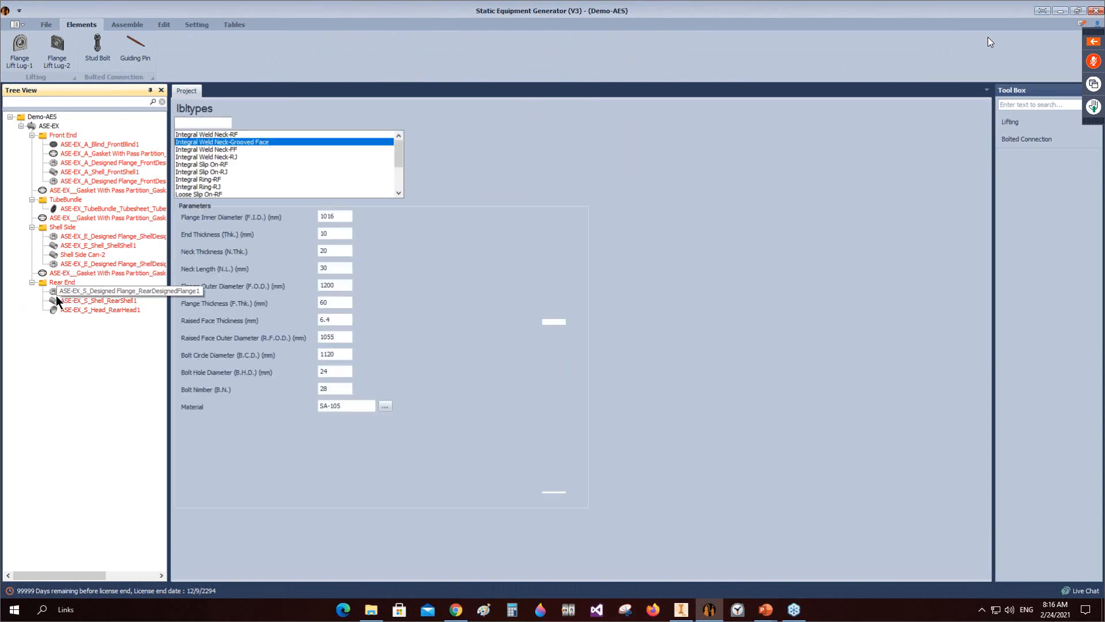
left_click(327, 217)
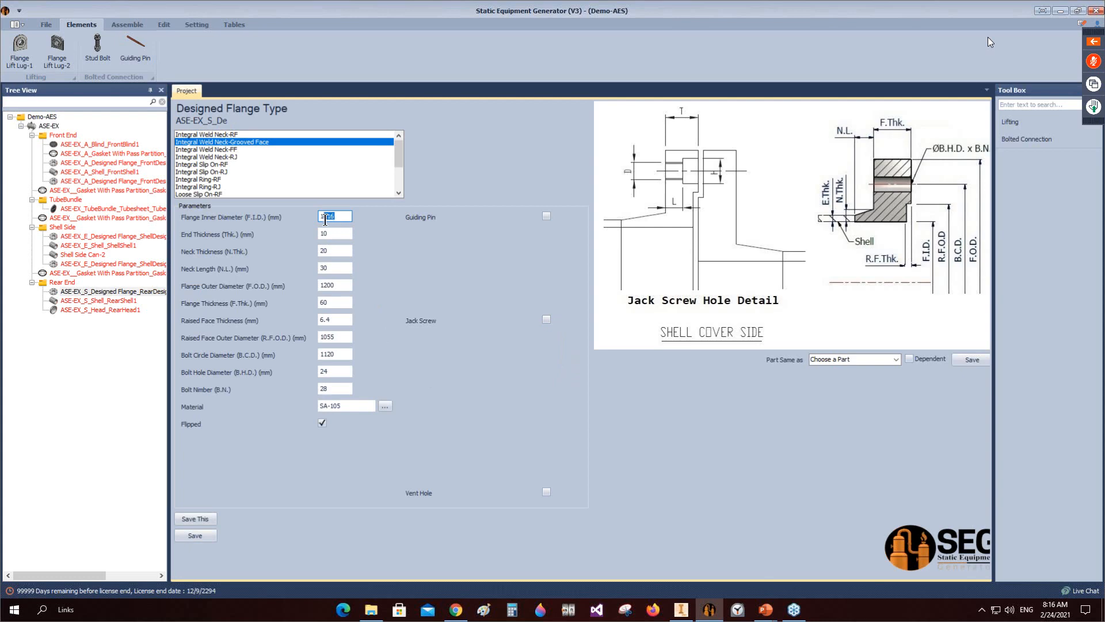
type("100")
left_click(326, 286)
left_click(327, 336)
left_click_drag(323, 340, 327, 341)
left_click(326, 355)
Step: Set the rear designed flange's bolt hole diameter to 33 mm and bolt number to 42, and save the flange
key("Tab")
type("33")
key("Tab")
type("4")
left_click(204, 533)
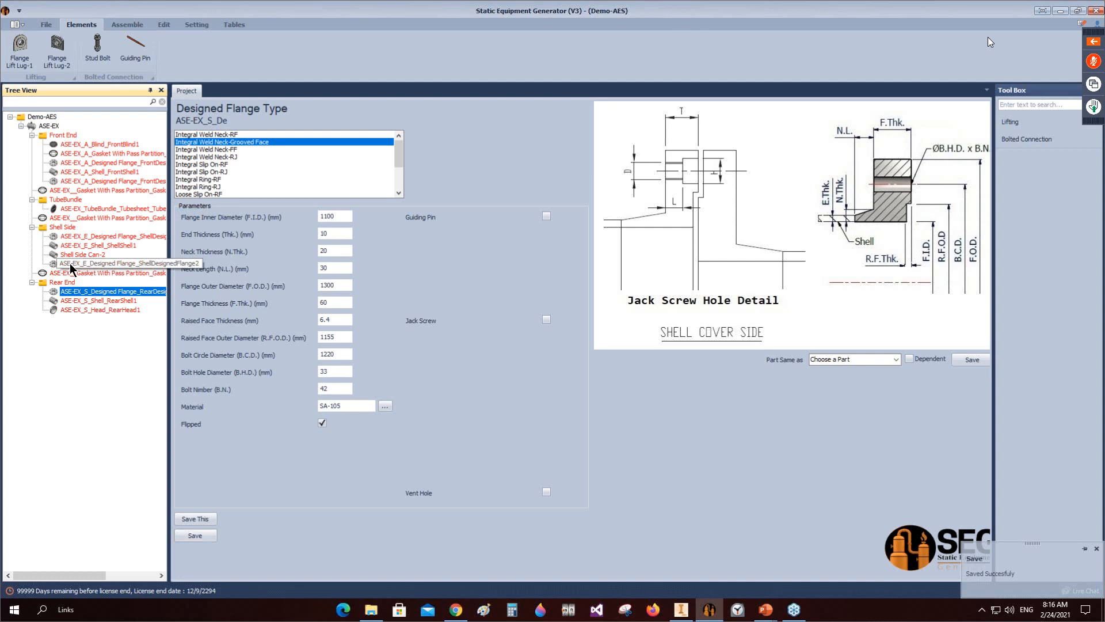
Step: Switch to the heat exchanger presentation in PowerPoint, present the Most Common Types slide, and return to Static Equipment Generator
left_click(769, 615)
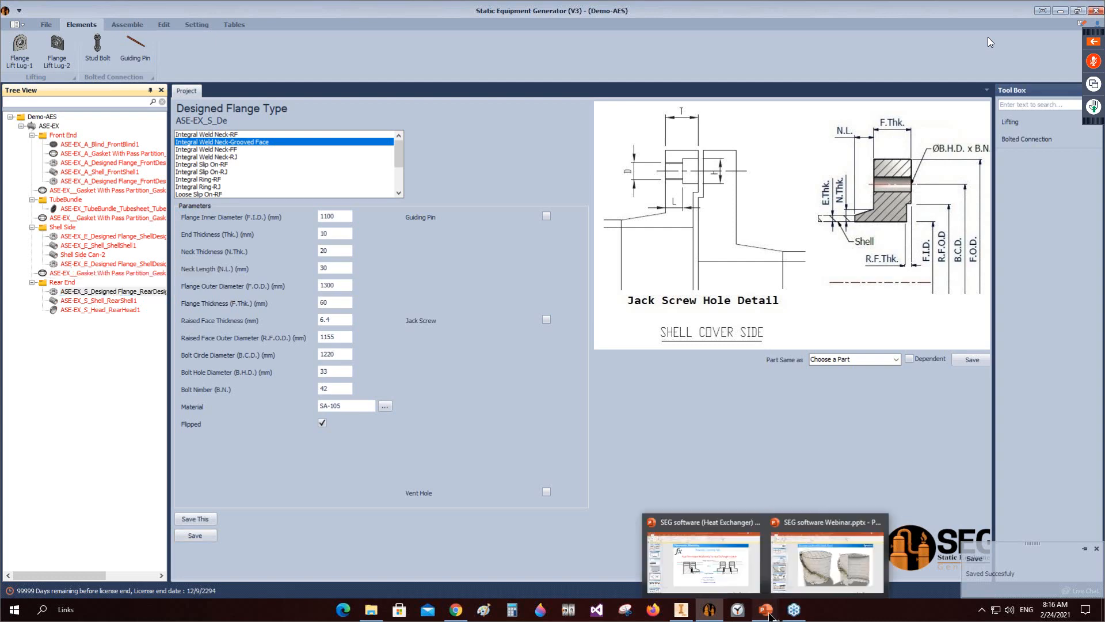
left_click(721, 565)
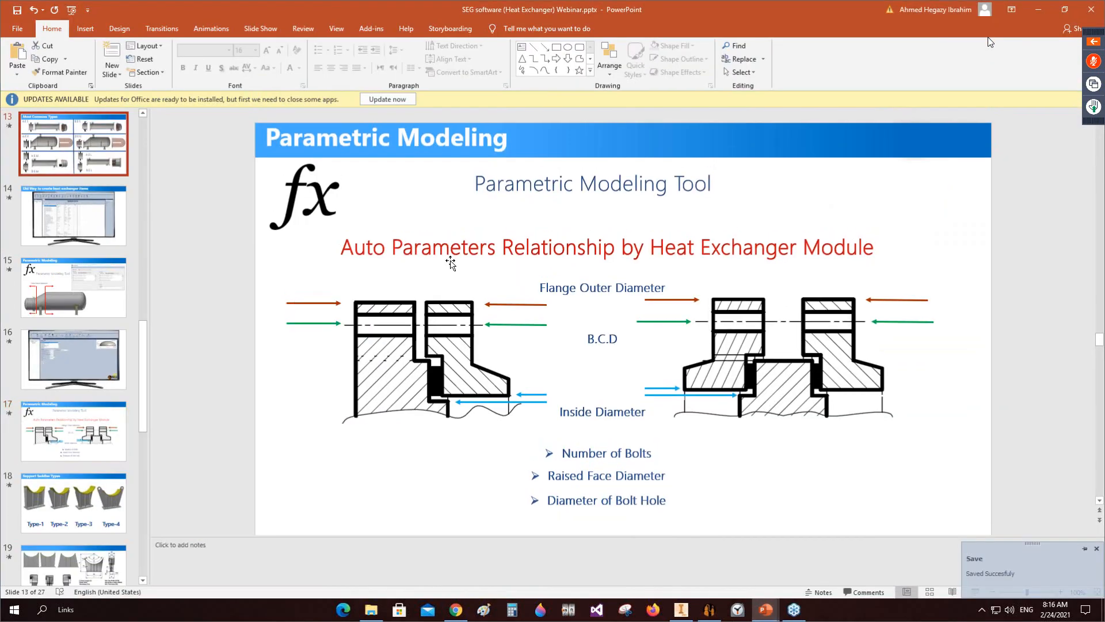
scroll(495, 241, "up", 4)
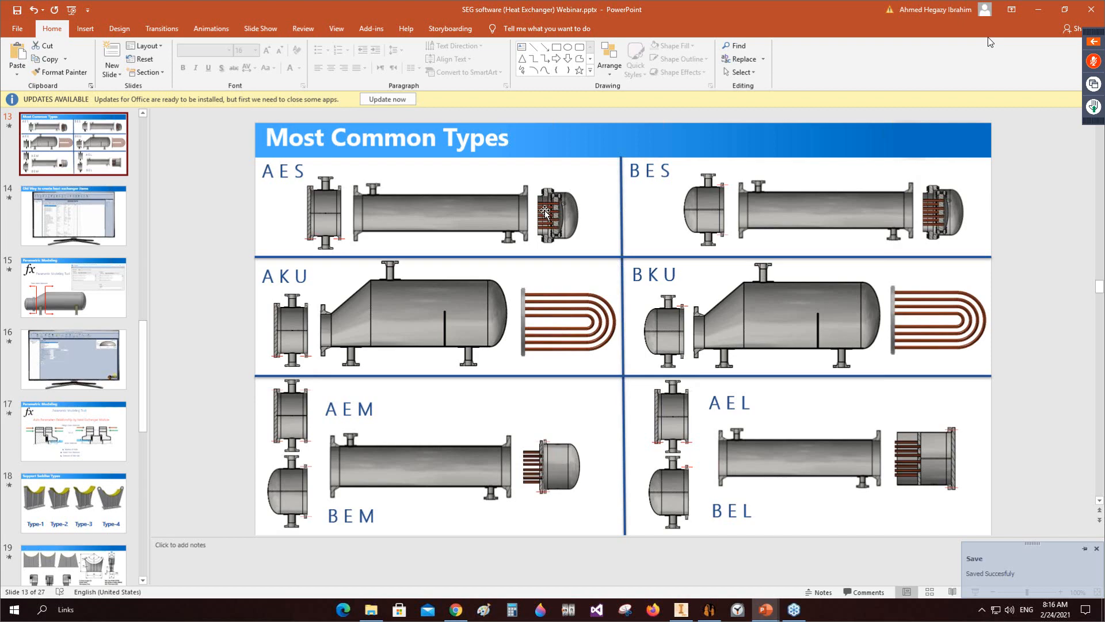
key("shift+F5")
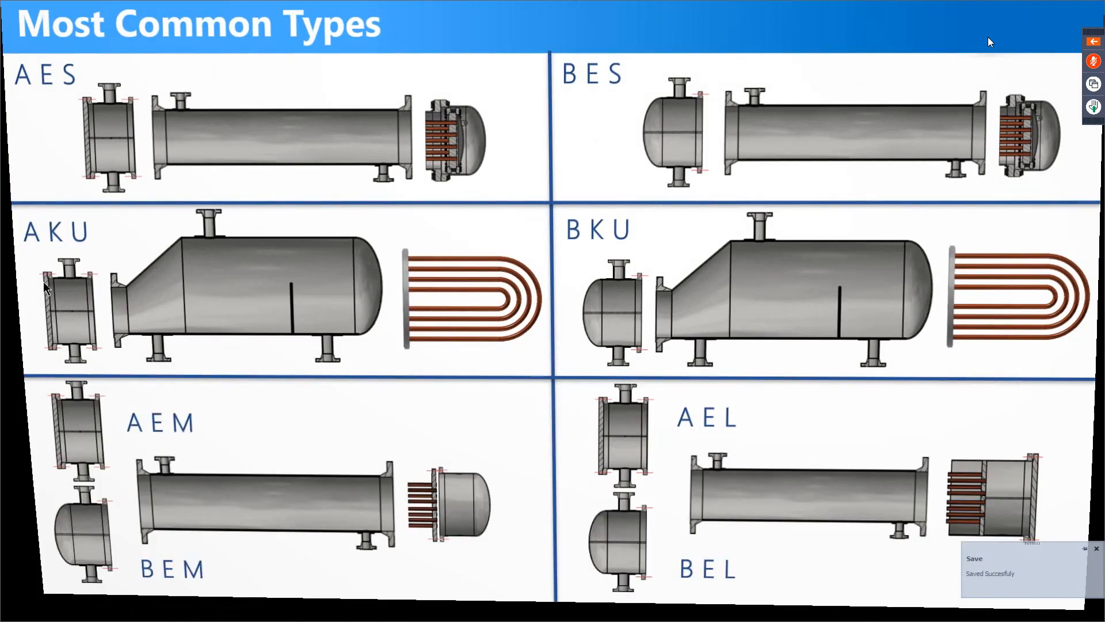
left_click(54, 611)
left_click(41, 506)
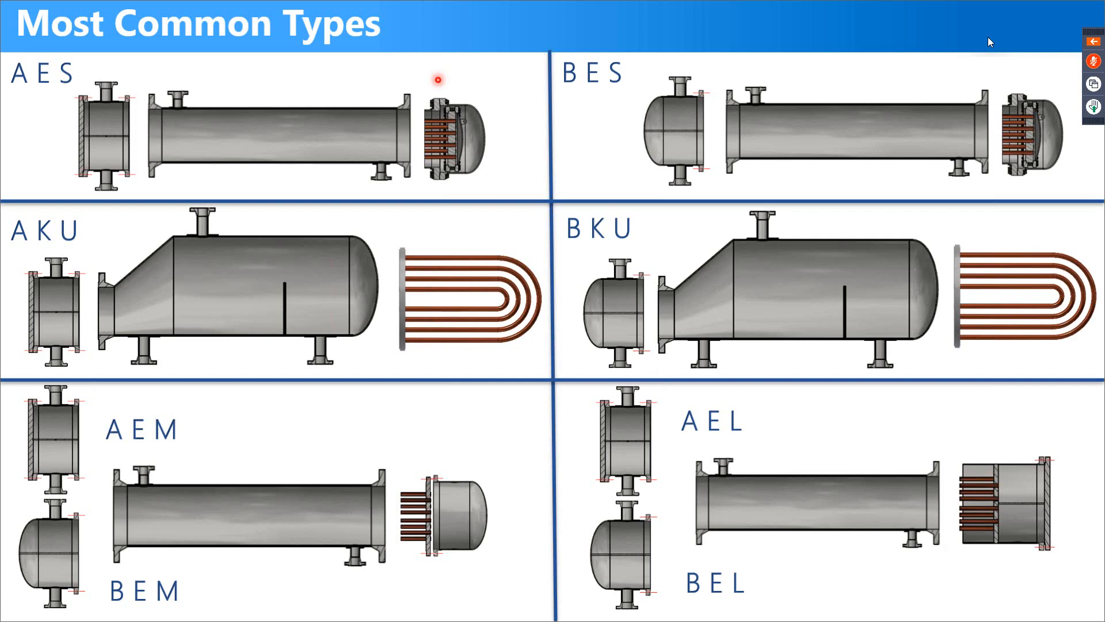
key("Escape")
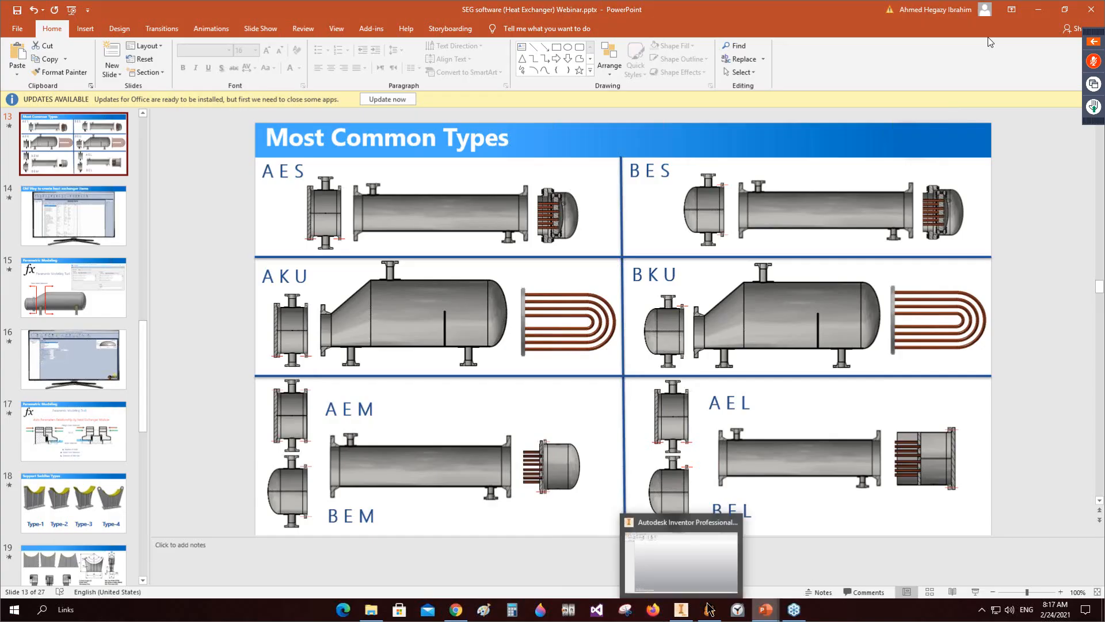
left_click(709, 609)
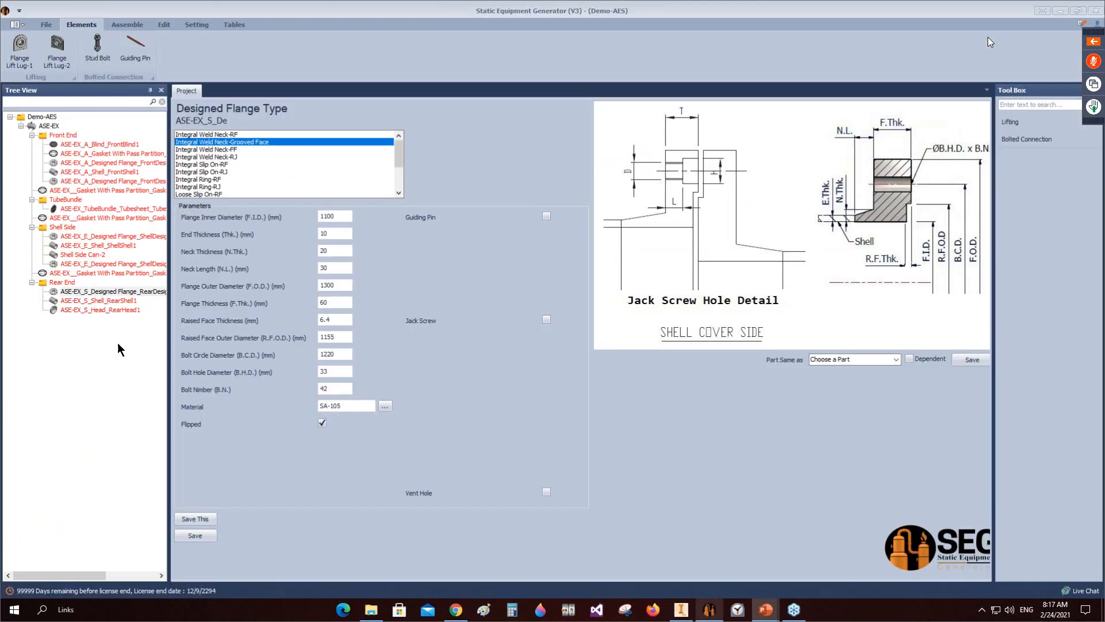
Step: Set the rear end shell's length to 300 mm and save the shell
left_click(69, 301)
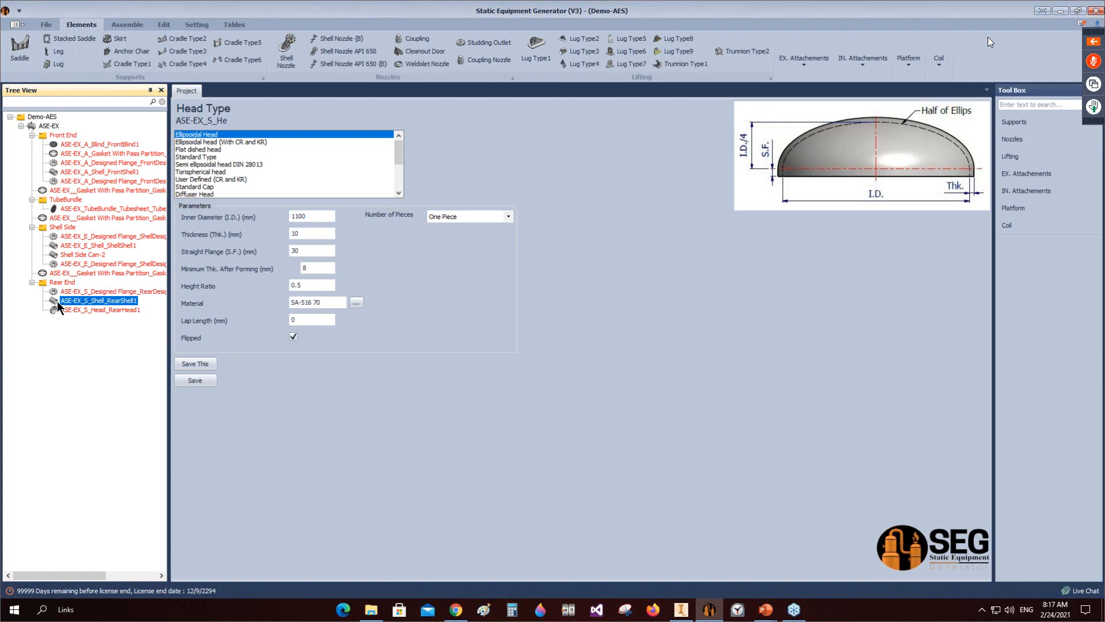
left_click(307, 250)
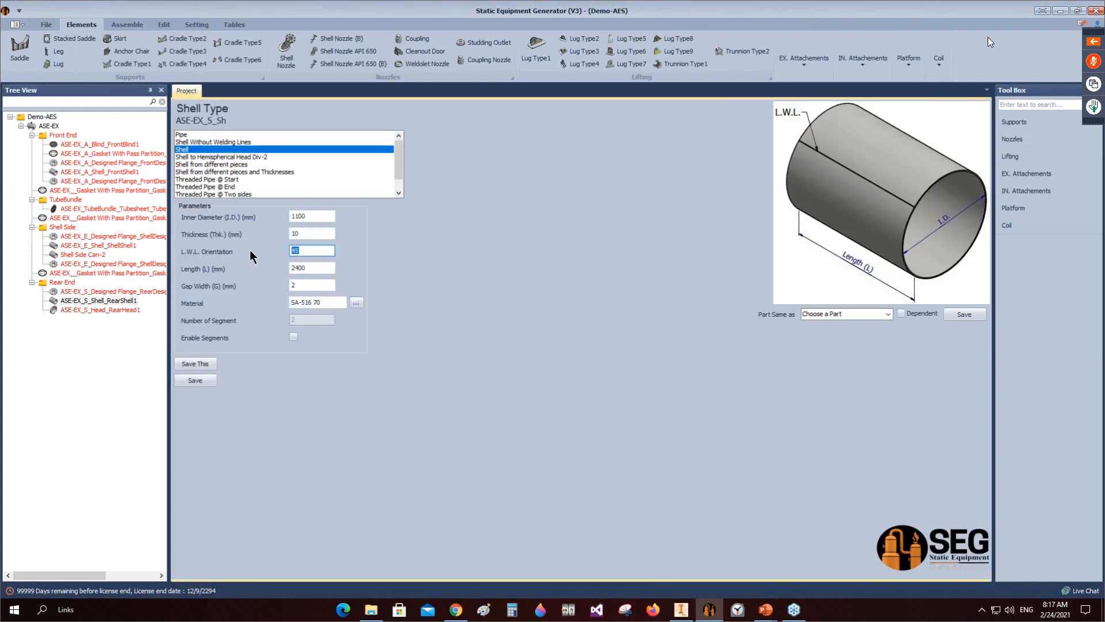
key("Tab")
type("300")
left_click(202, 366)
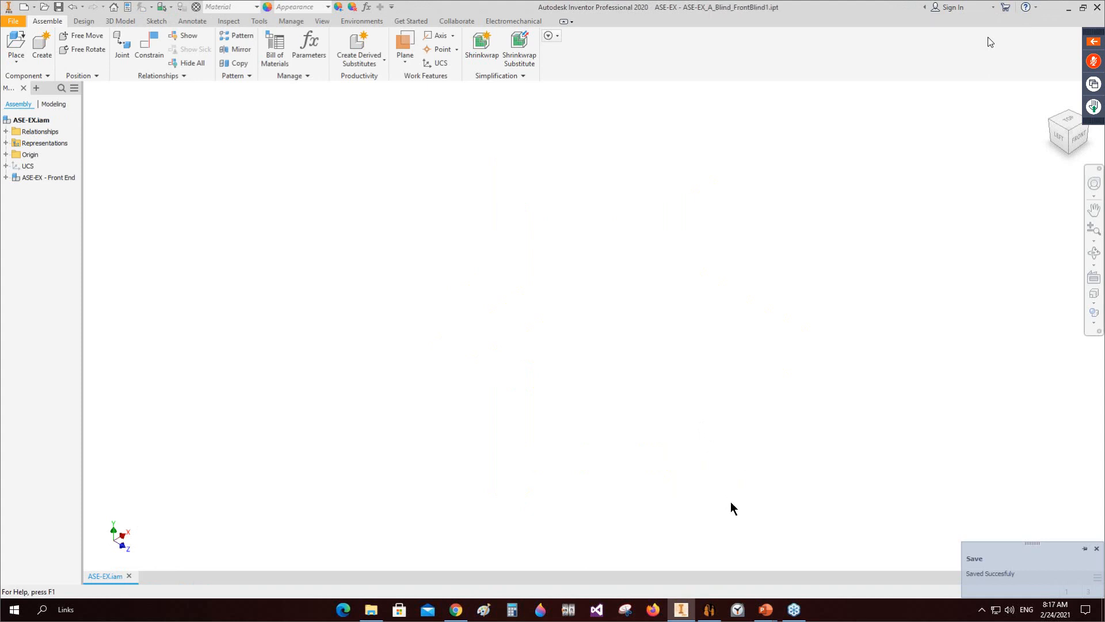
Step: Switch from Inventor to Static Equipment Generator and review the parameters of the front end's blind, pass partition gasket and first designed flange
mouse_move(709, 609)
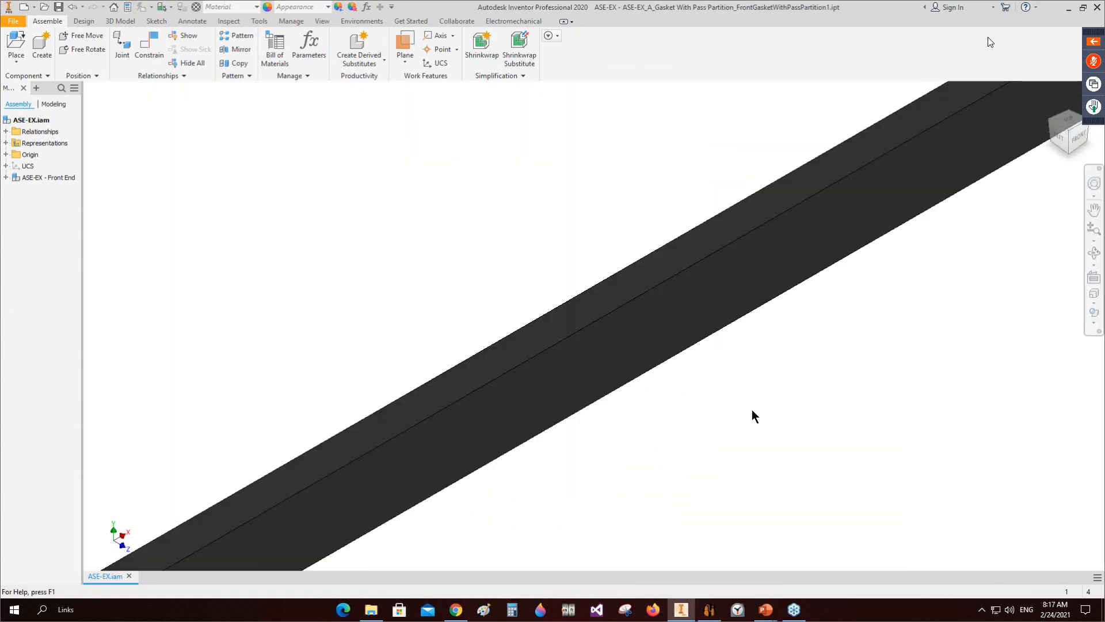
left_click(709, 609)
left_click(50, 144)
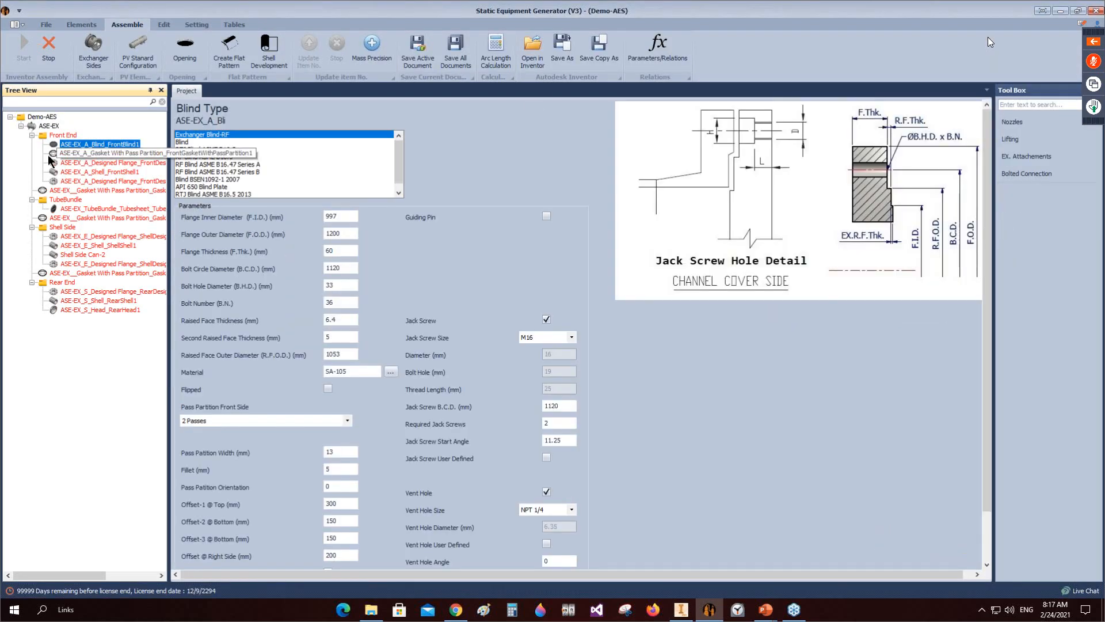
left_click(71, 153)
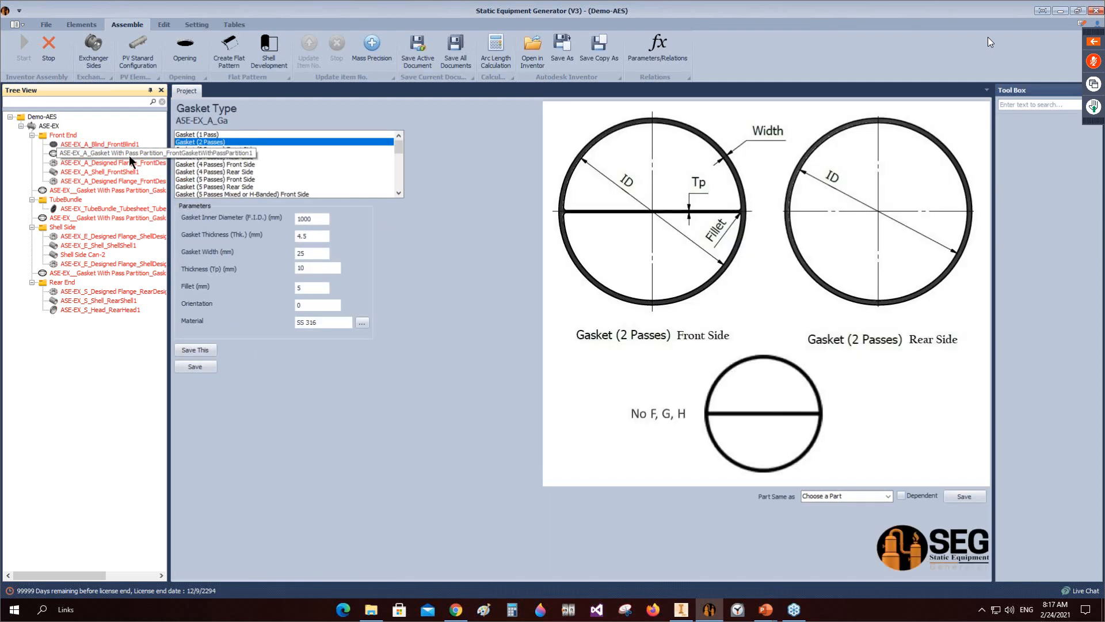
left_click(54, 164)
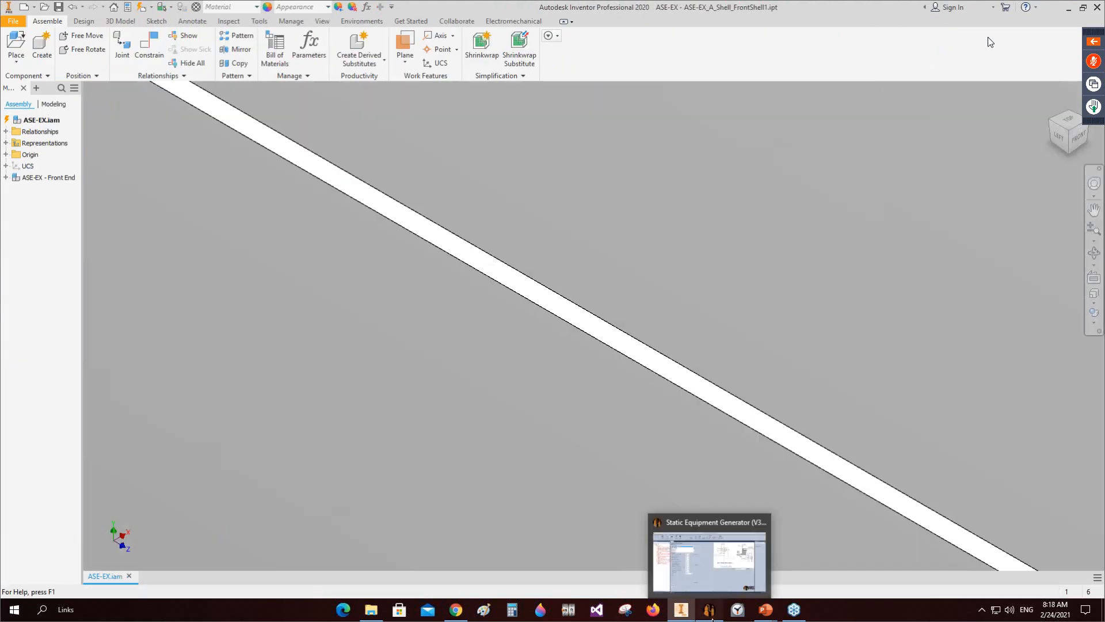
left_click(711, 608)
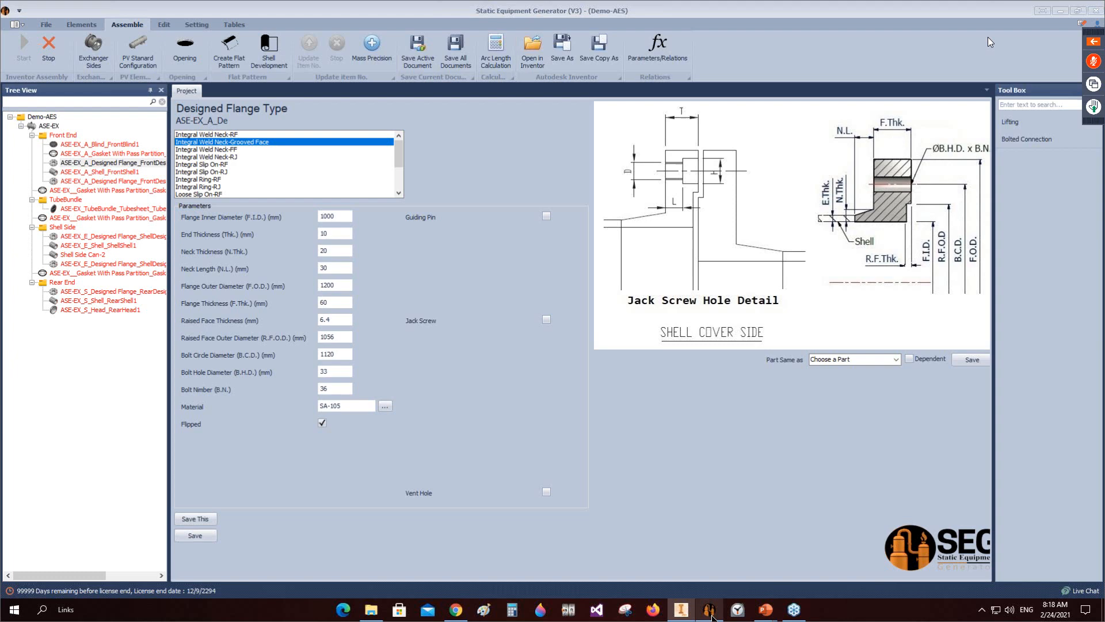
Step: Open the tube bundle layout of the TubeBundle tubesheet and make its properties editable
left_click(93, 211)
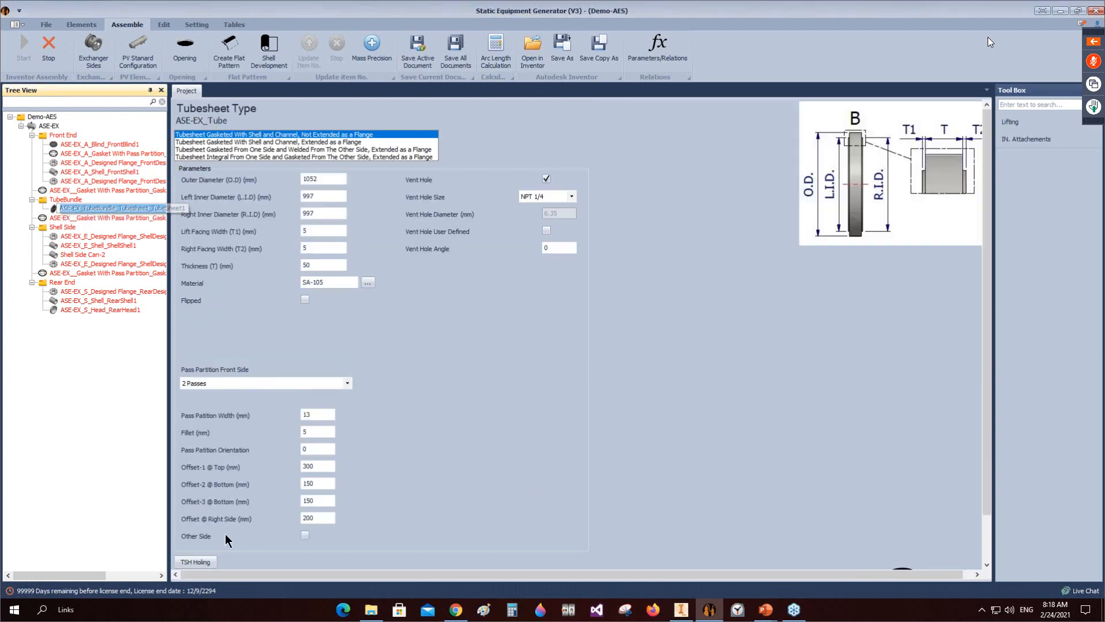
scroll(259, 520, "down", 2)
left_click(197, 527)
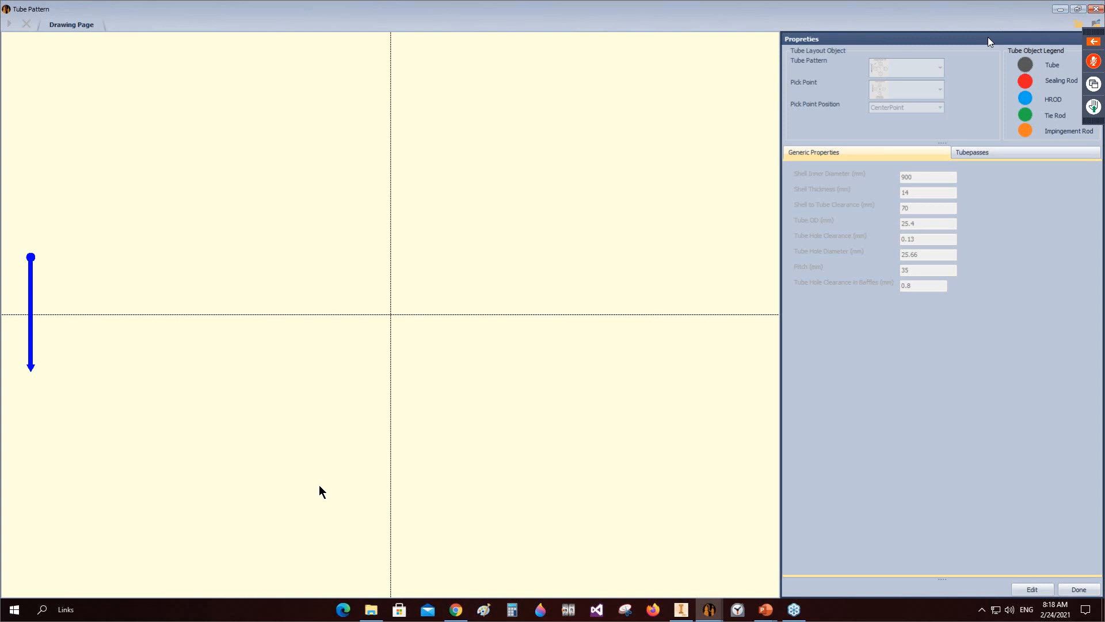
left_click(1032, 589)
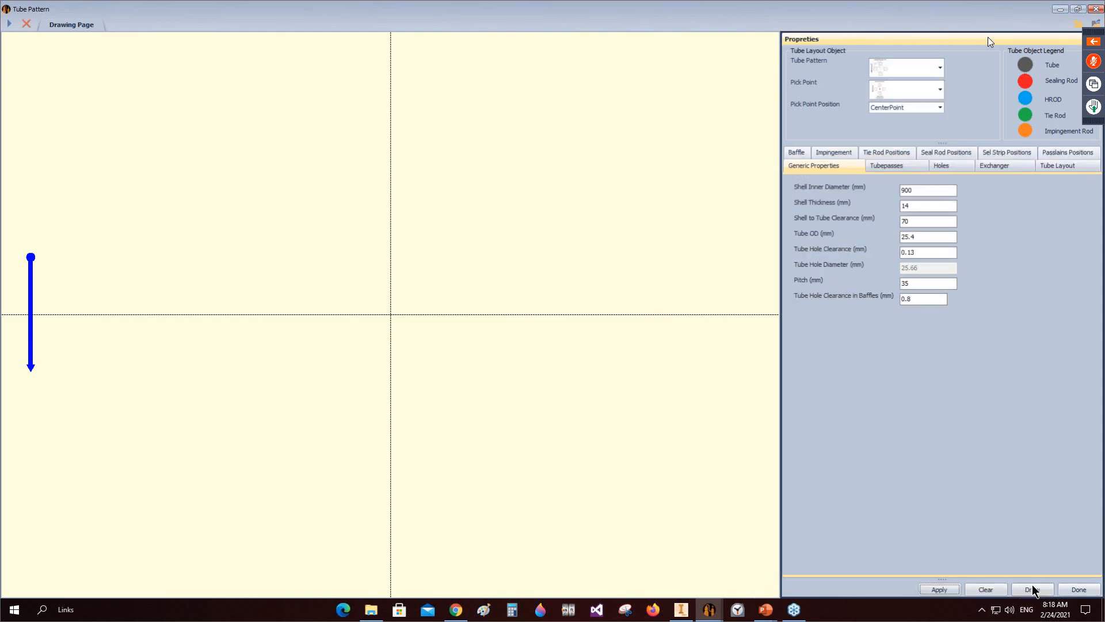
Step: Draw a Rotated Triangel 60° tube layout with the center point as pick point, positioned at CenterPoint
left_click(939, 68)
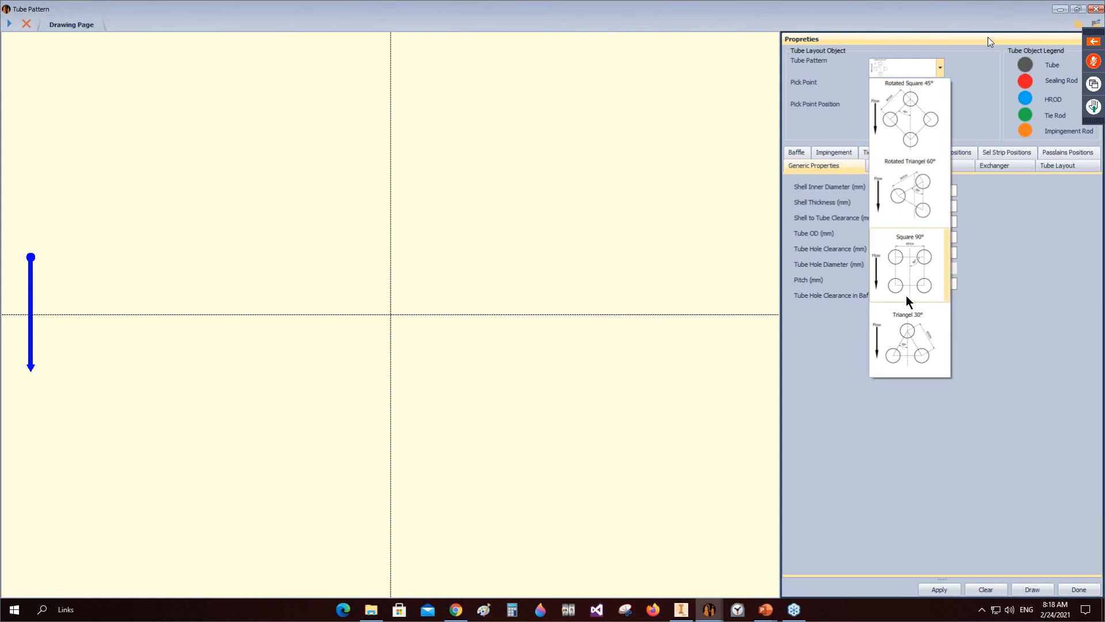
left_click(912, 199)
left_click(940, 90)
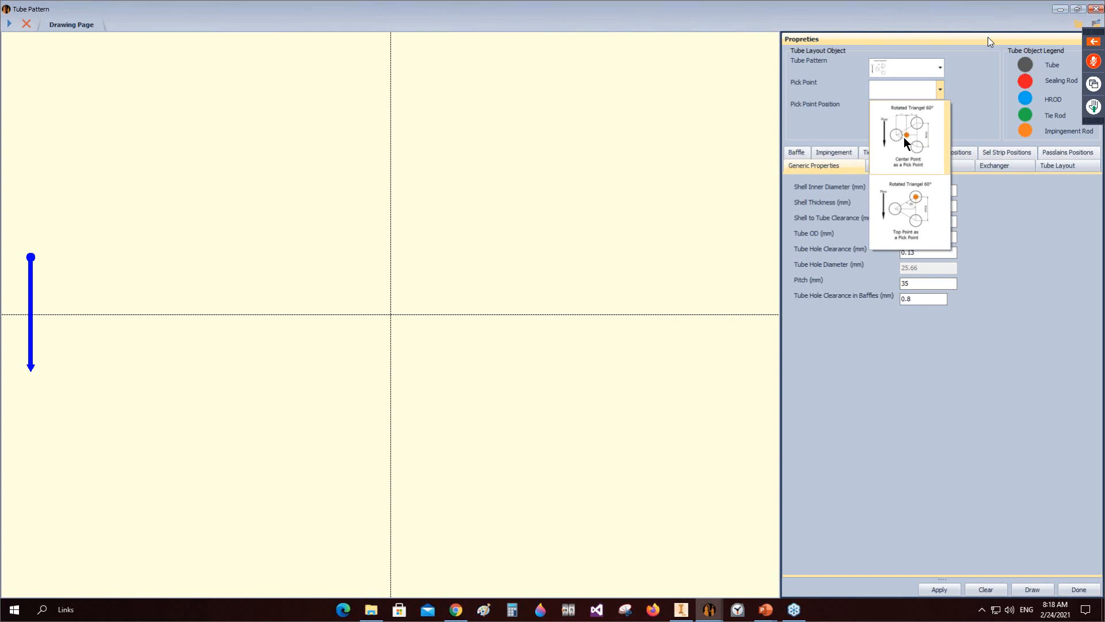
left_click(905, 137)
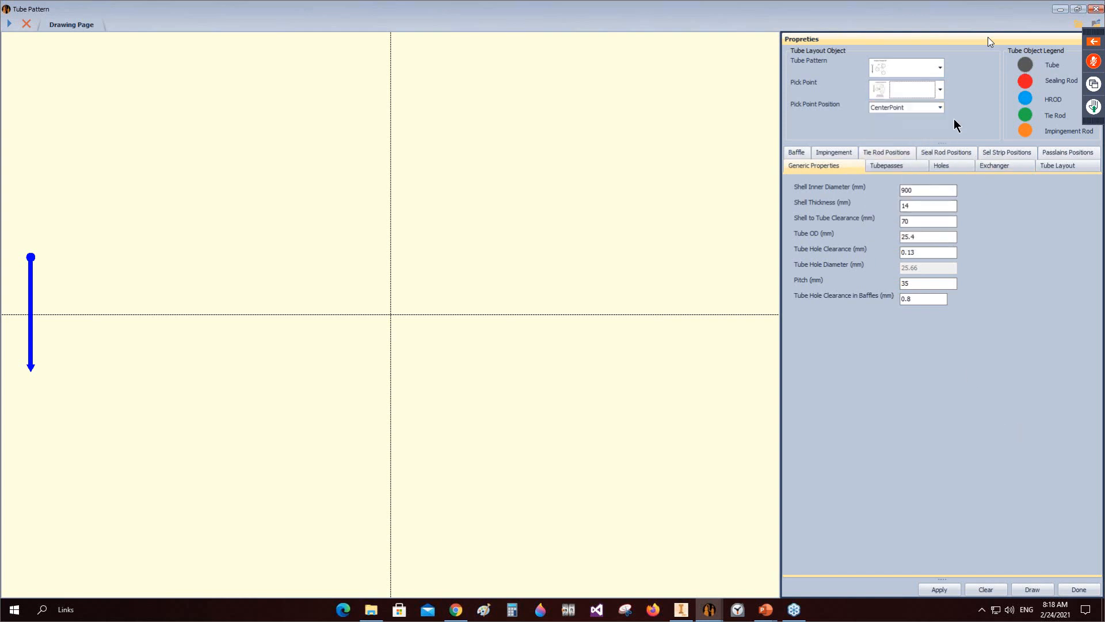
left_click(943, 109)
left_click(923, 118)
left_click(1044, 593)
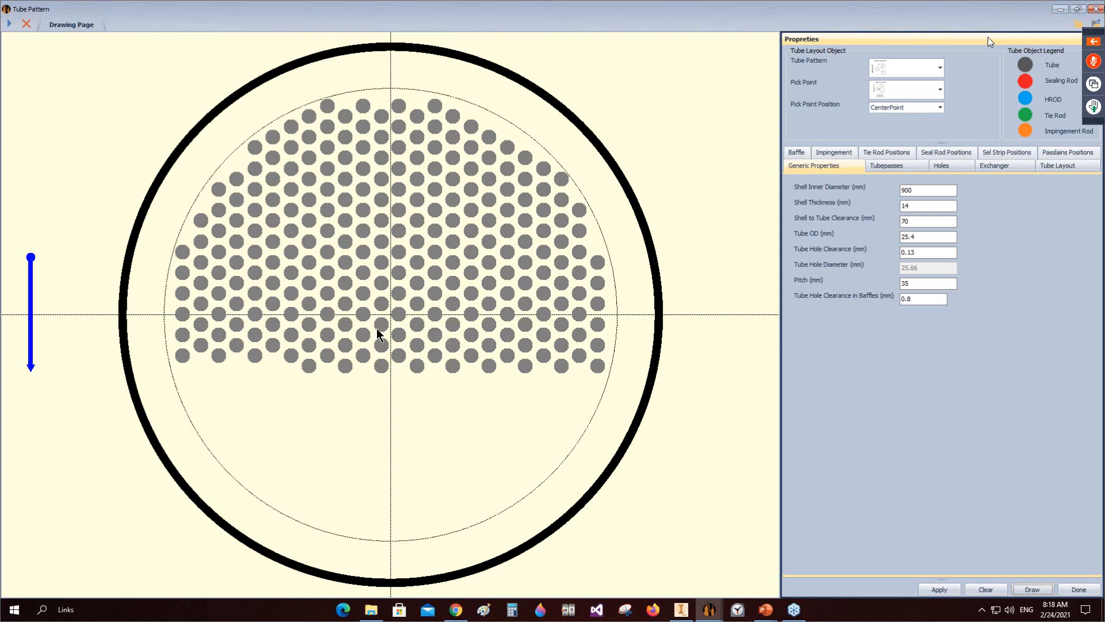
Step: Redraw the Rotated Triangel 60° tube layout with the top point as pick point
left_click(940, 90)
left_click(915, 158)
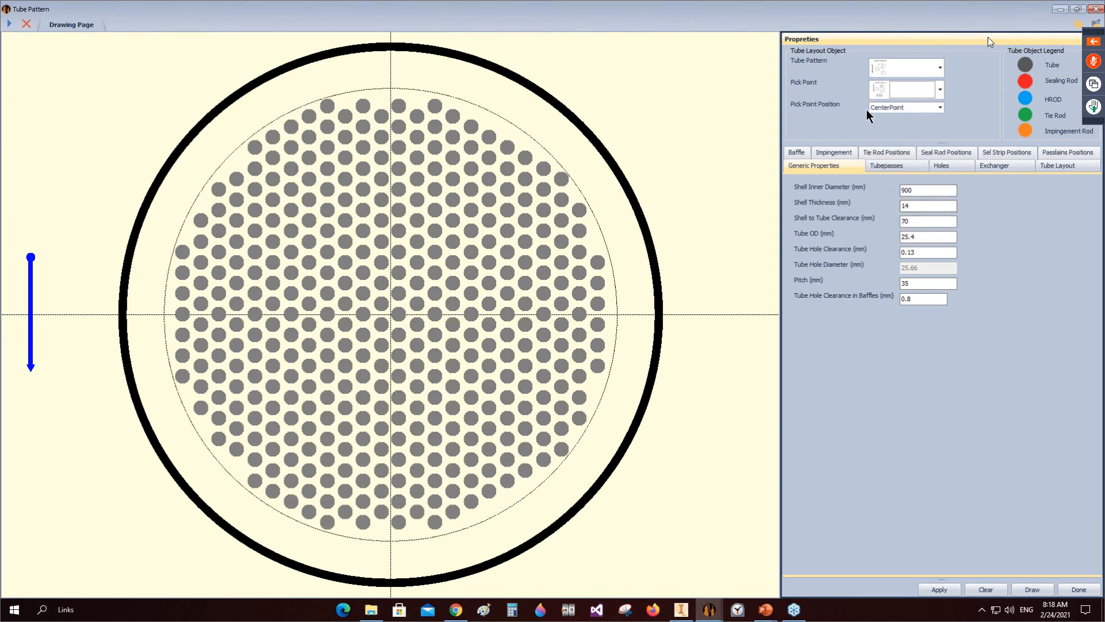
left_click(1032, 589)
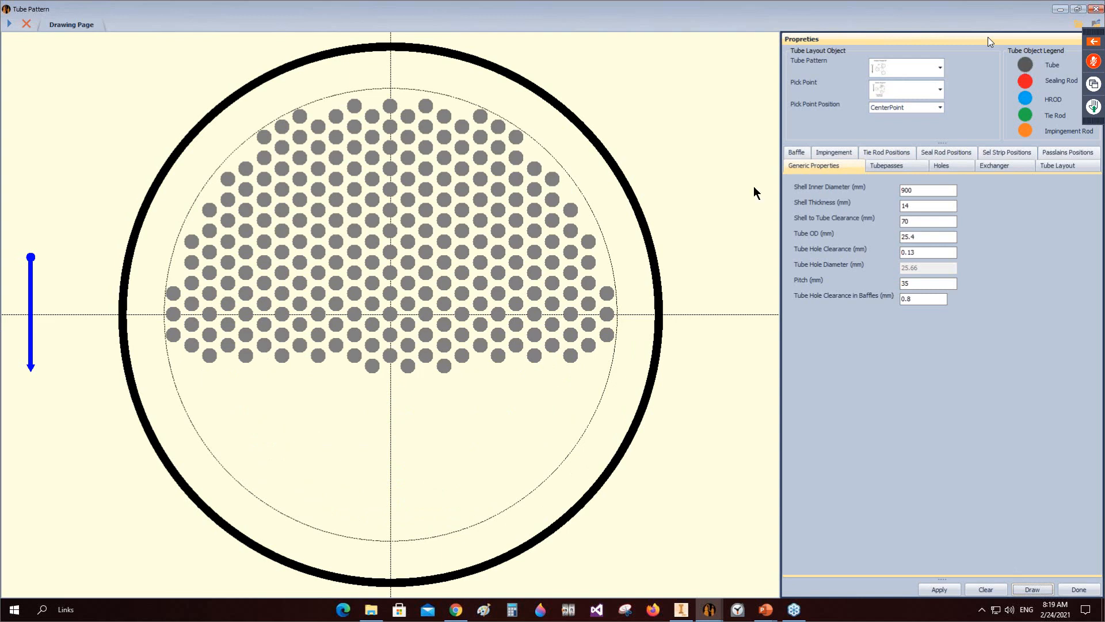
Step: Change the tube pattern to Square 90° with the center point as pick point and draw the layout
left_click(940, 68)
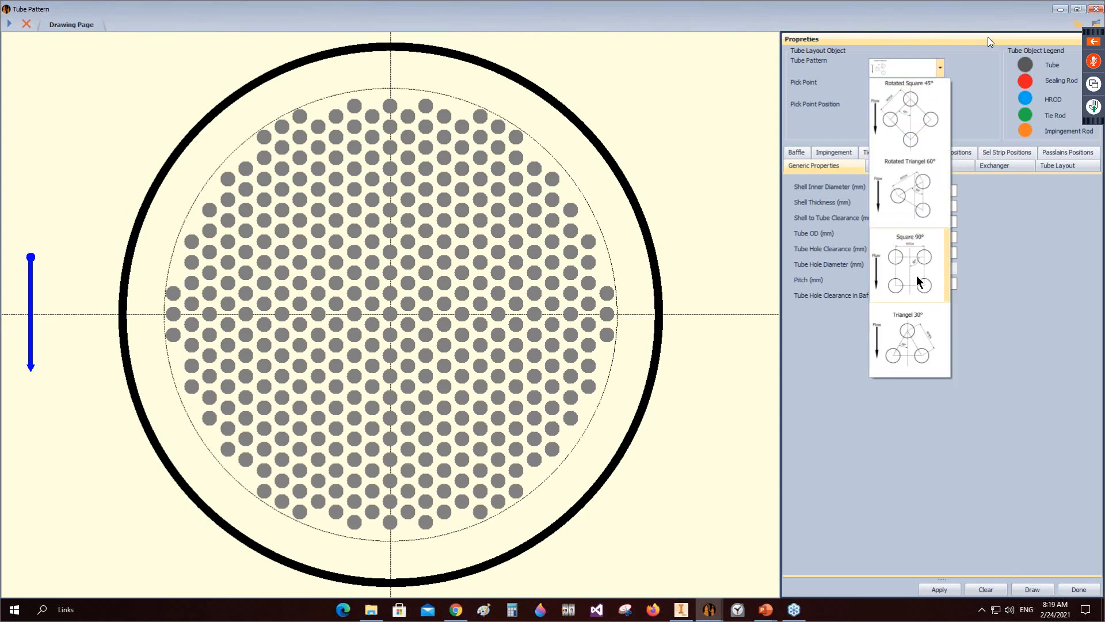
left_click(918, 280)
left_click(938, 89)
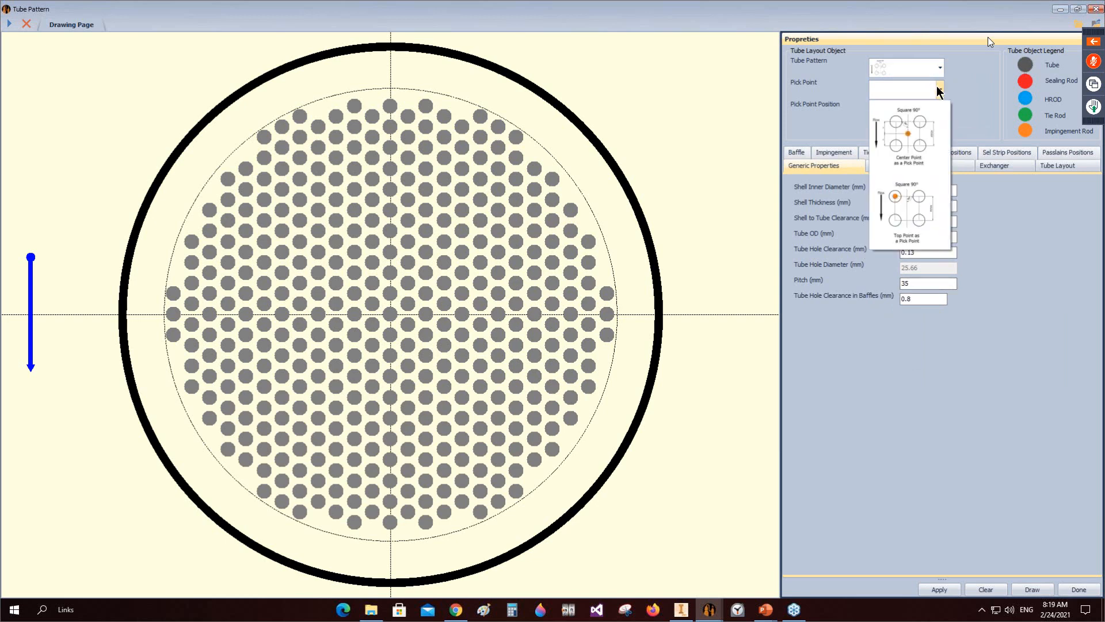
left_click(912, 137)
left_click(1041, 590)
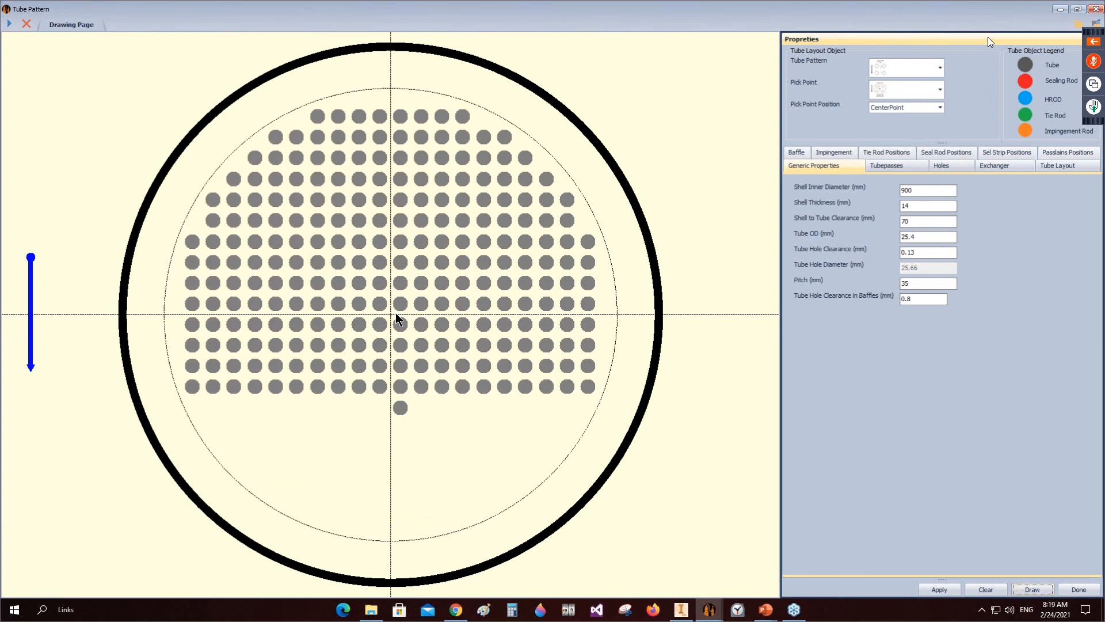
Step: Redraw the Square 90° tube layout with the top point as pick point
left_click(940, 89)
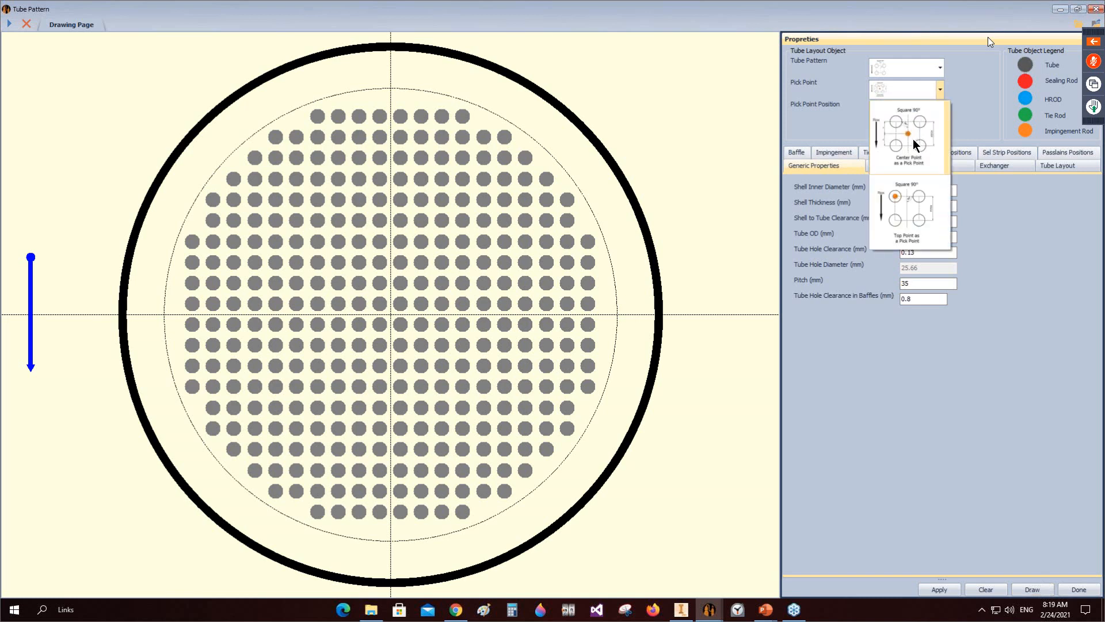
left_click(895, 206)
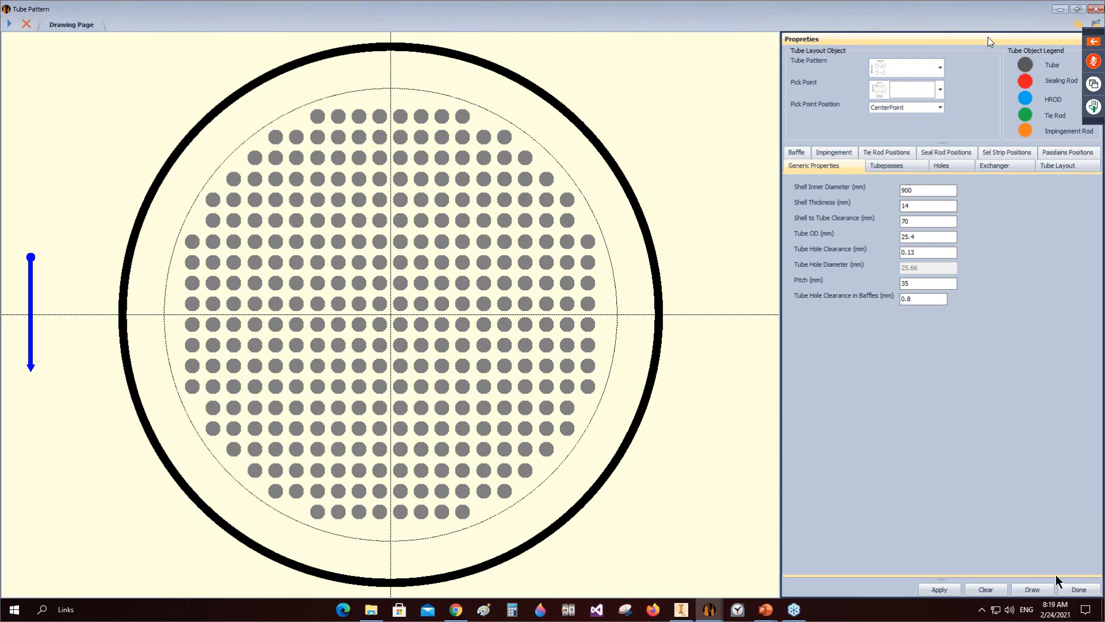
left_click(1043, 588)
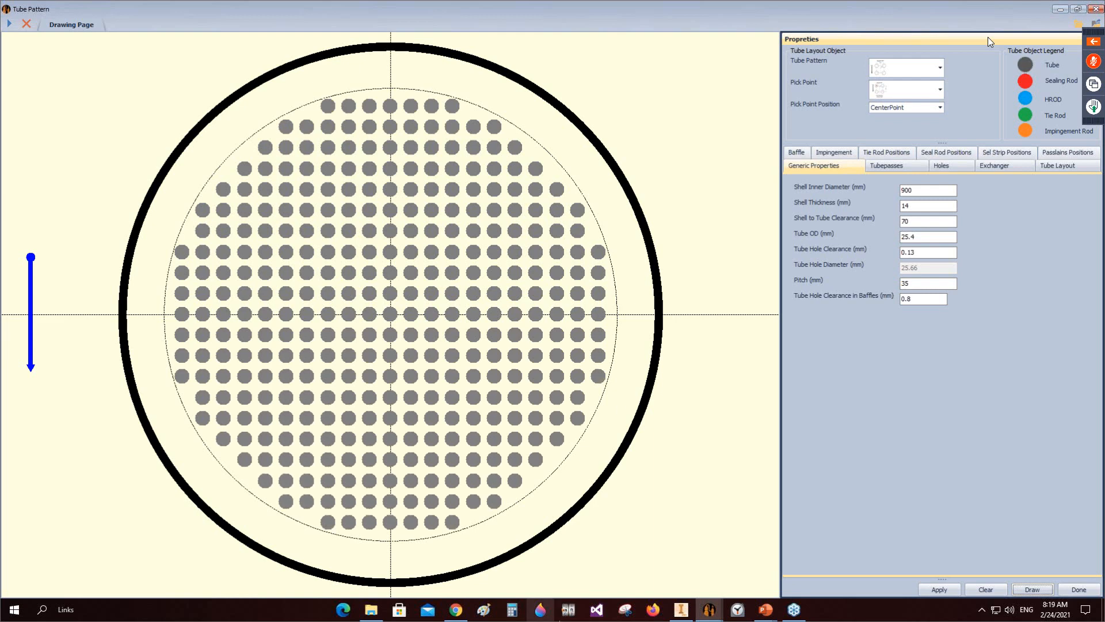
Step: Check the assembly generation in Inventor, return to the Tube Pattern window and close it
mouse_move(682, 608)
left_click(684, 561)
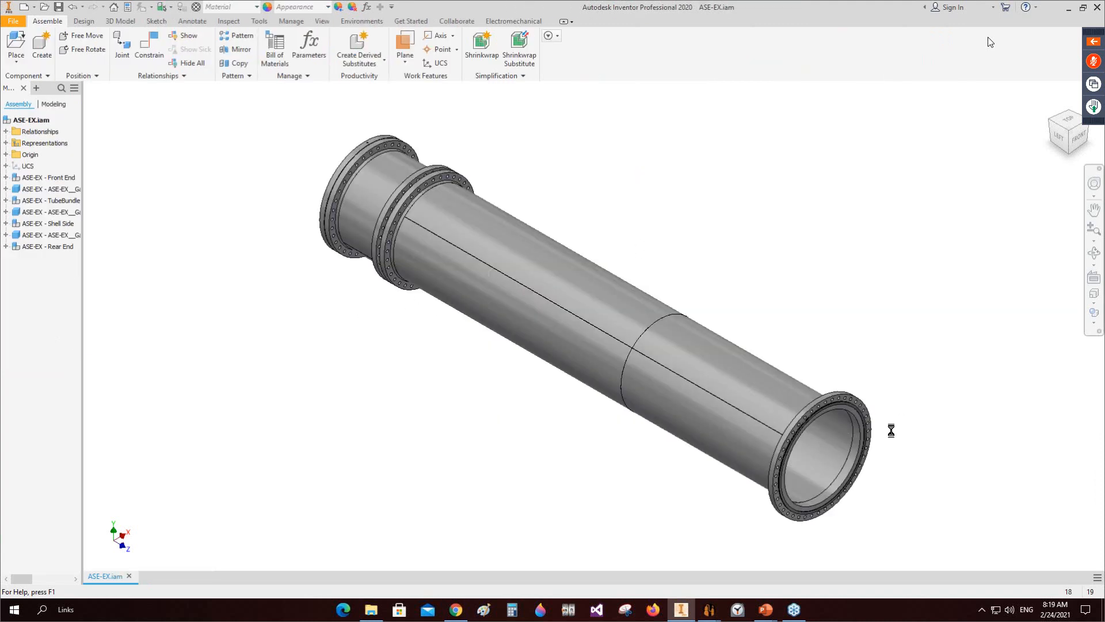
mouse_move(724, 613)
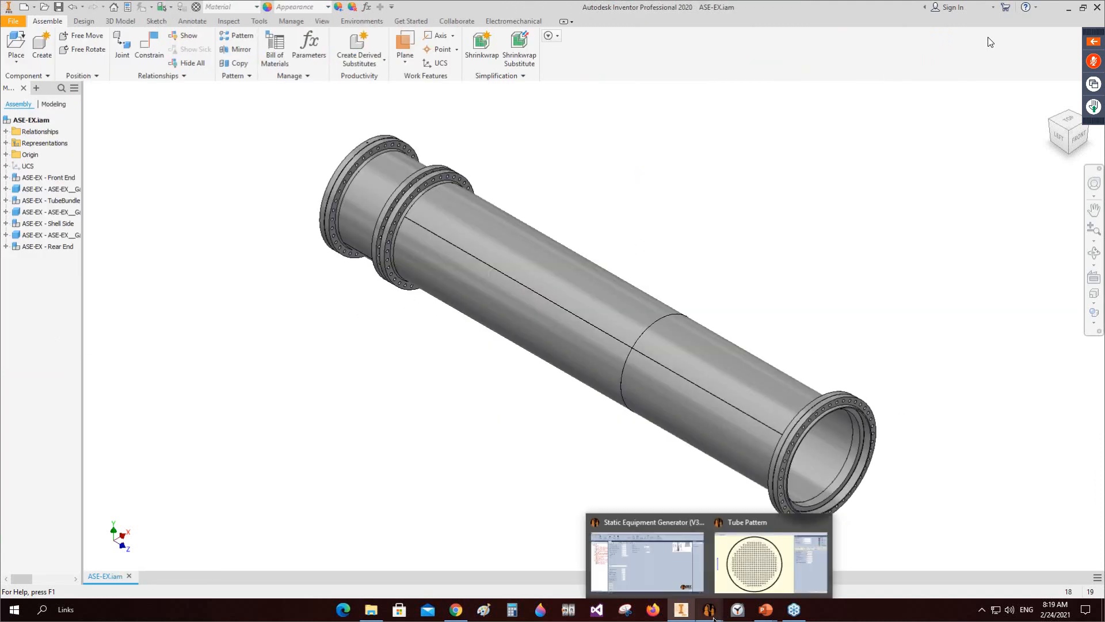
left_click(783, 565)
left_click(1098, 10)
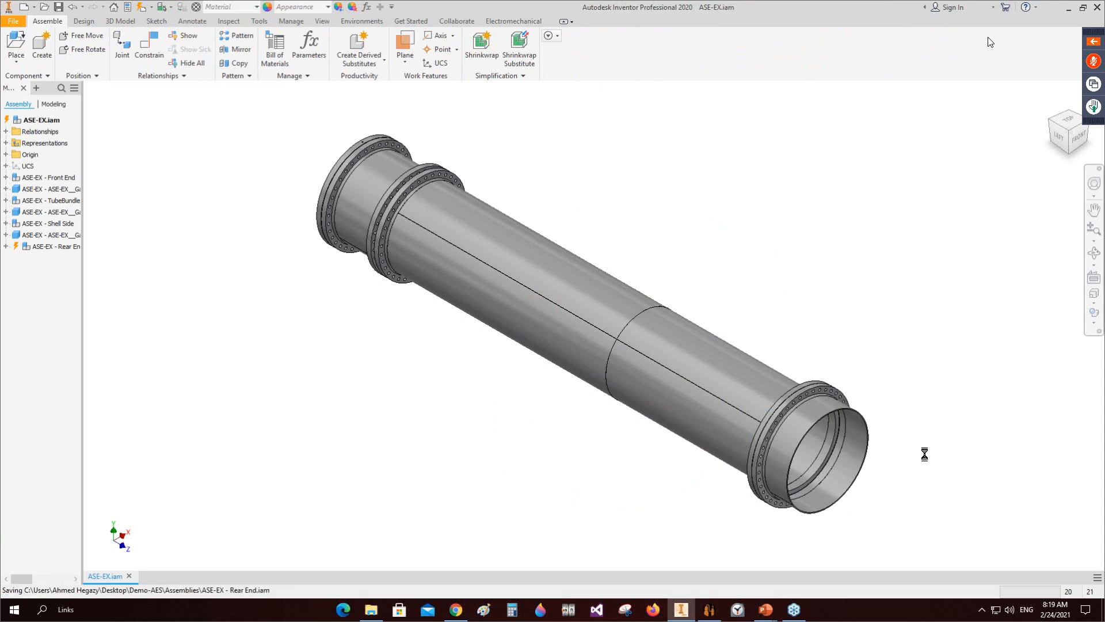
Step: Inspect the generated ASE-EX exchanger assembly in Inventor from several angles, from the front end to the rear head
key("ctrl+s")
left_click(1090, 254)
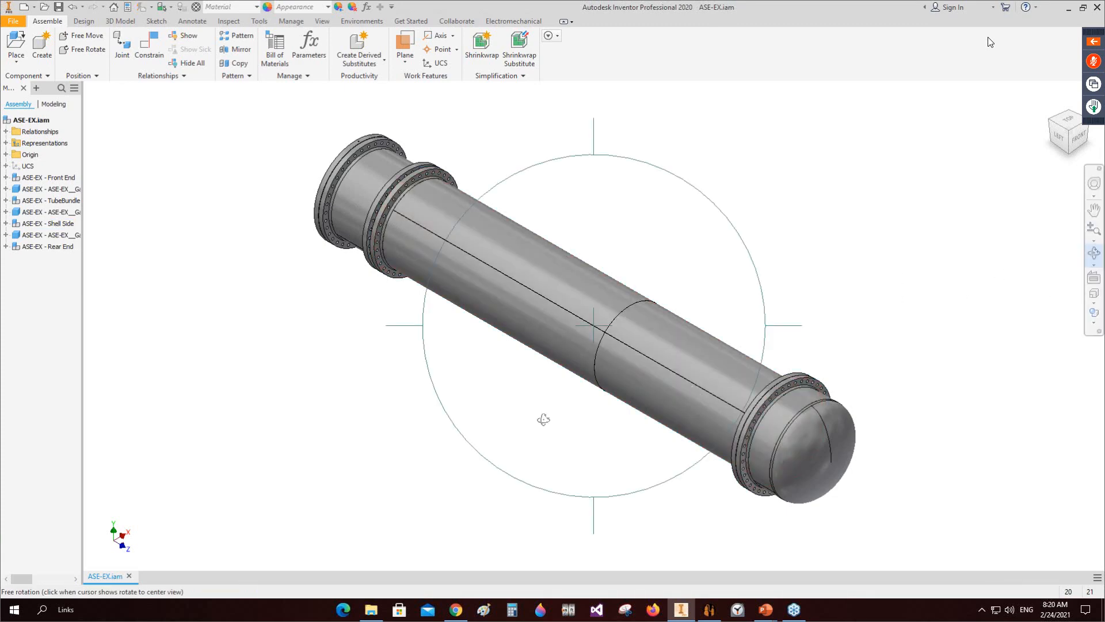
left_click_drag(543, 419, 702, 397)
scroll(703, 397, "up", 3)
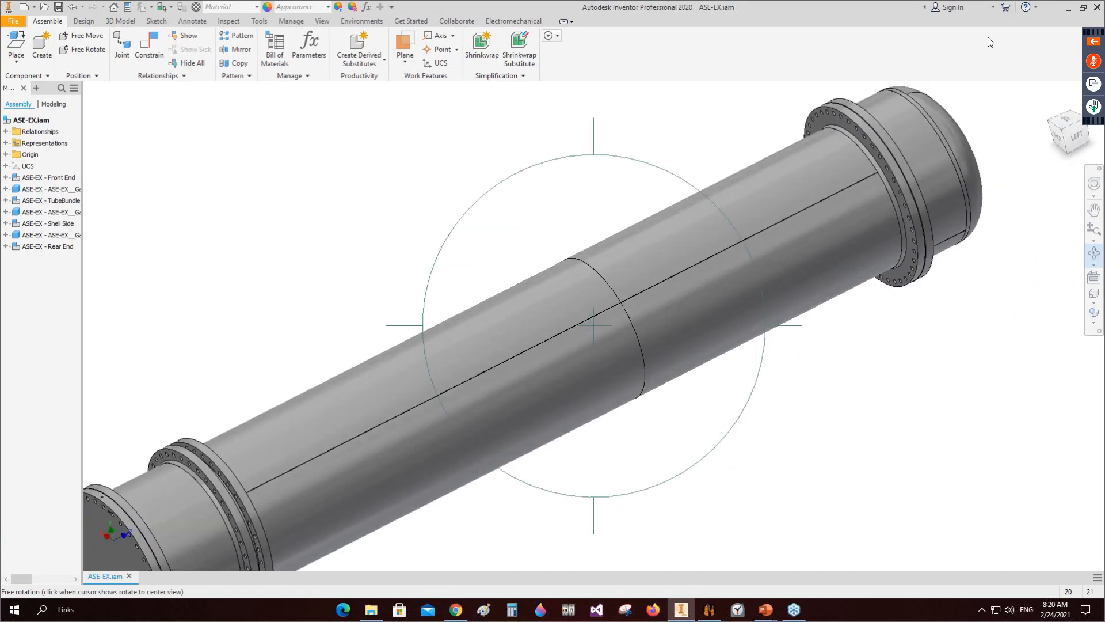
scroll(618, 305, "up", 4)
scroll(583, 344, "down", 3)
left_click_drag(571, 337, 547, 426)
scroll(570, 364, "down", 2)
left_click_drag(570, 365, 521, 303)
right_click(521, 303)
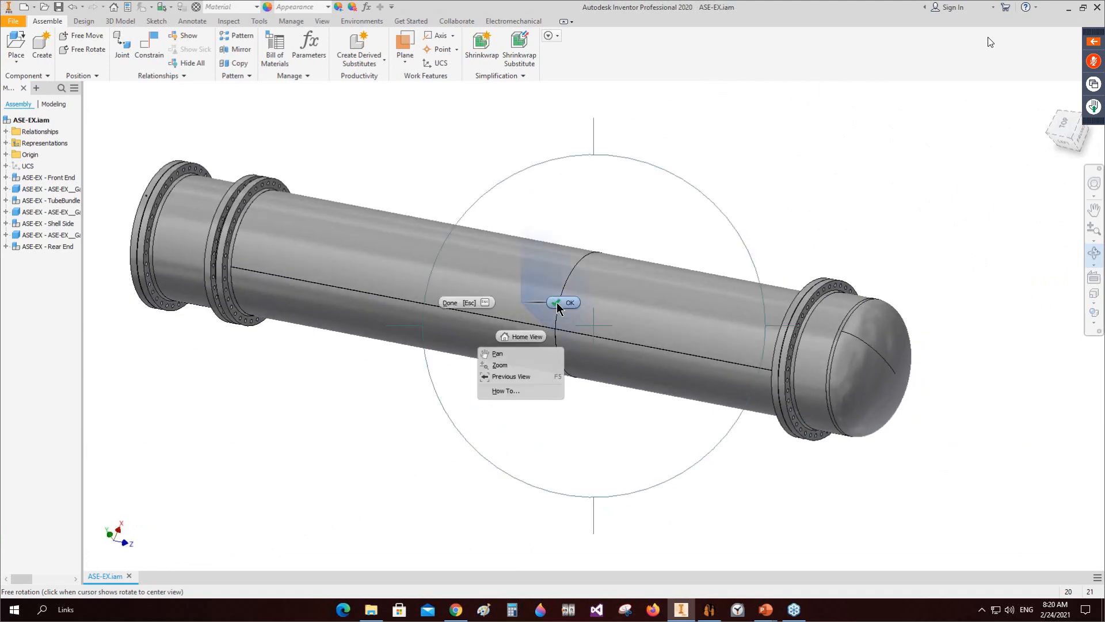
left_click(558, 302)
Step: Switch to Static Equipment Generator, set the L.W.L. orientation of Shell Side Can-2 to 315, and save only this shell
left_click(705, 609)
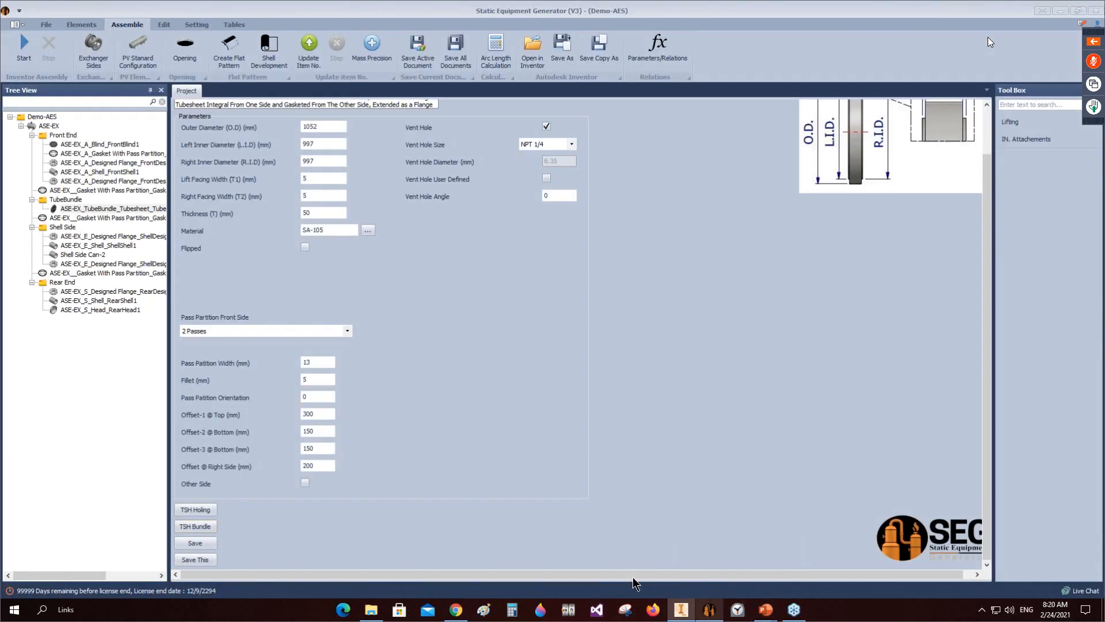
left_click(68, 255)
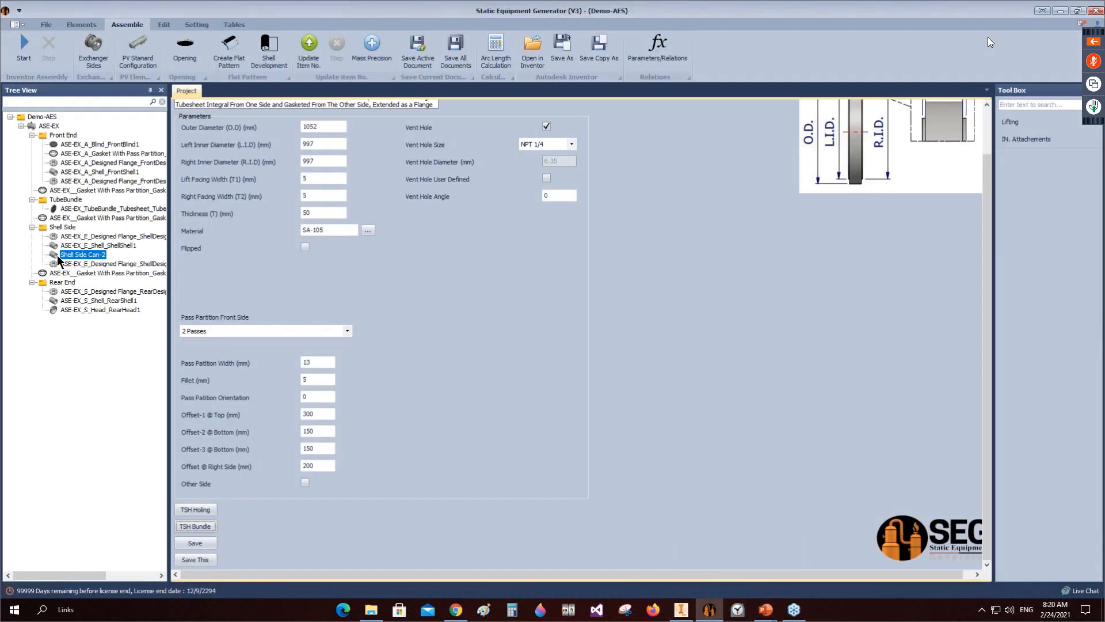
double_click(292, 253)
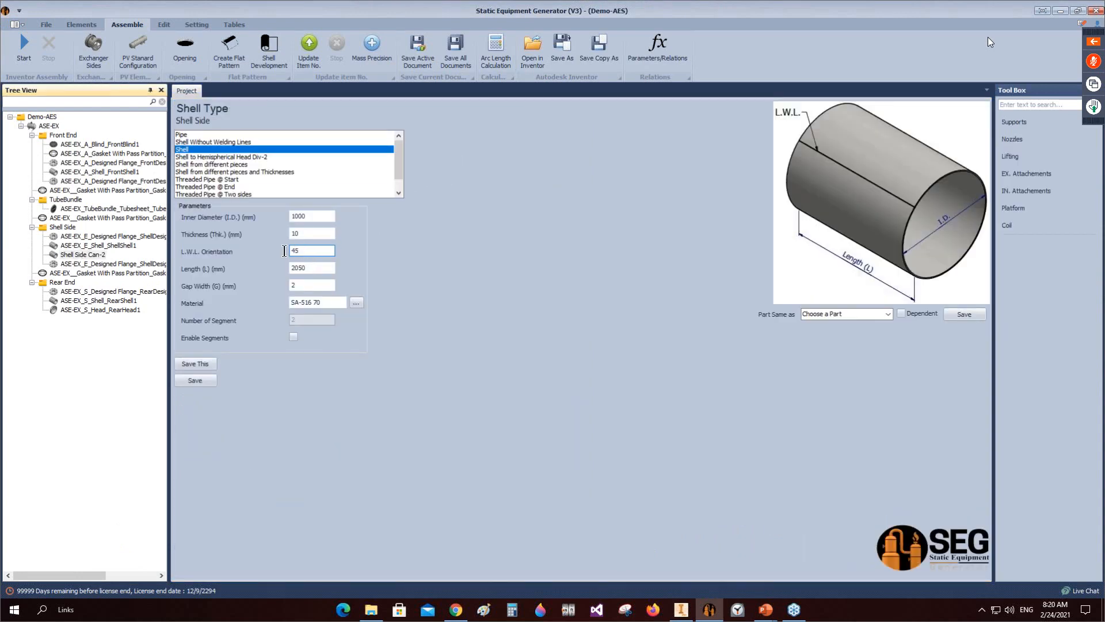
left_click(204, 364)
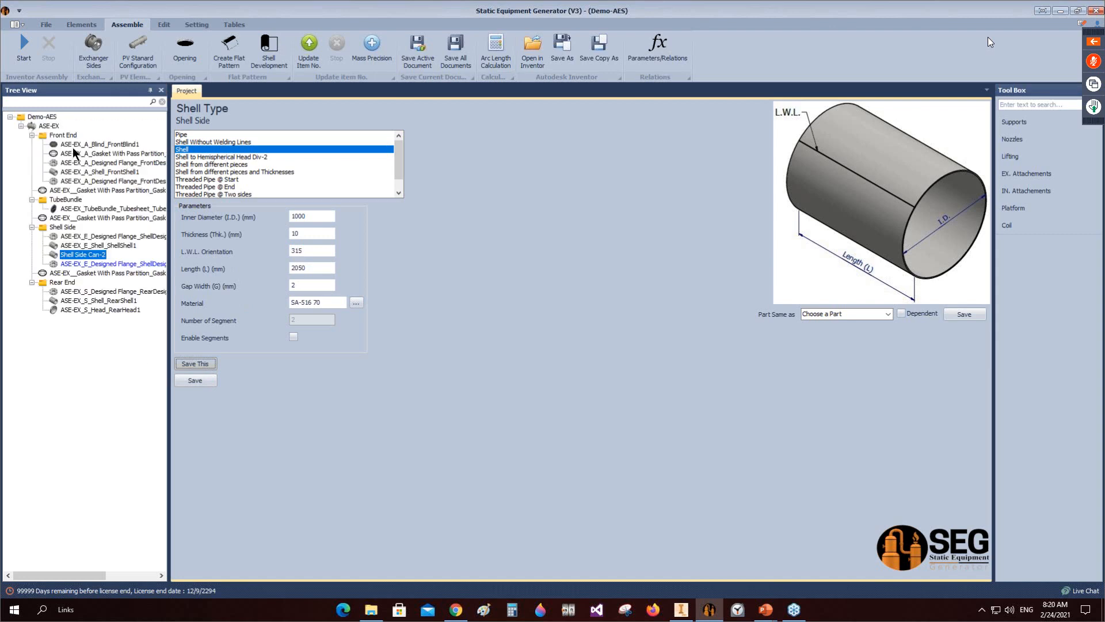
left_click(81, 173)
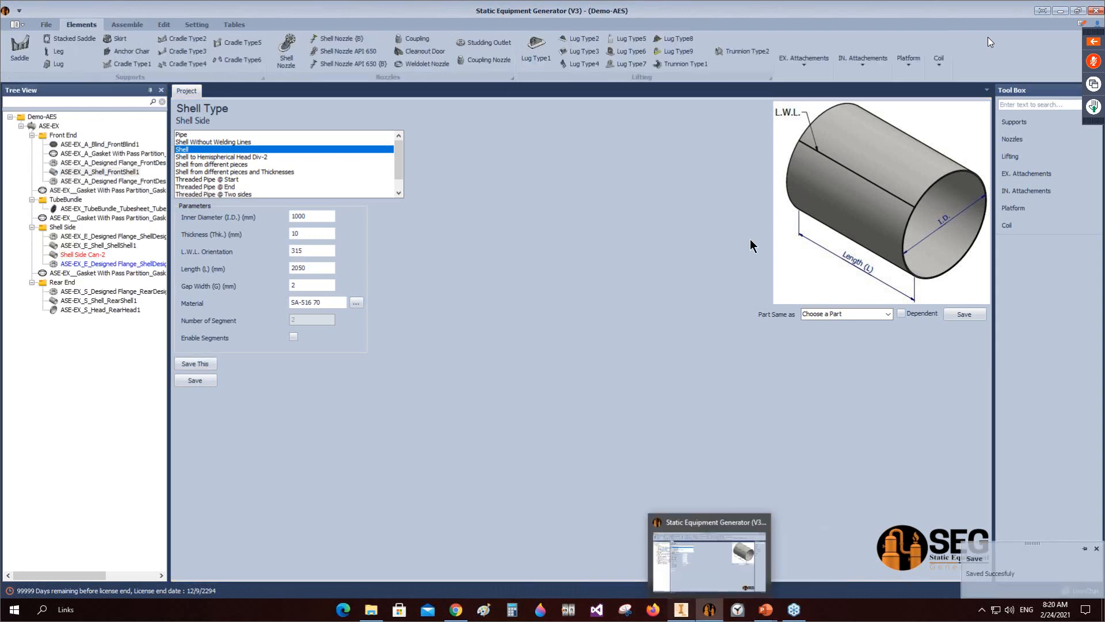
Step: Switch to Inventor and apply a half section view to the exchanger assembly on the YZ origin plane
left_click(681, 608)
left_click(319, 21)
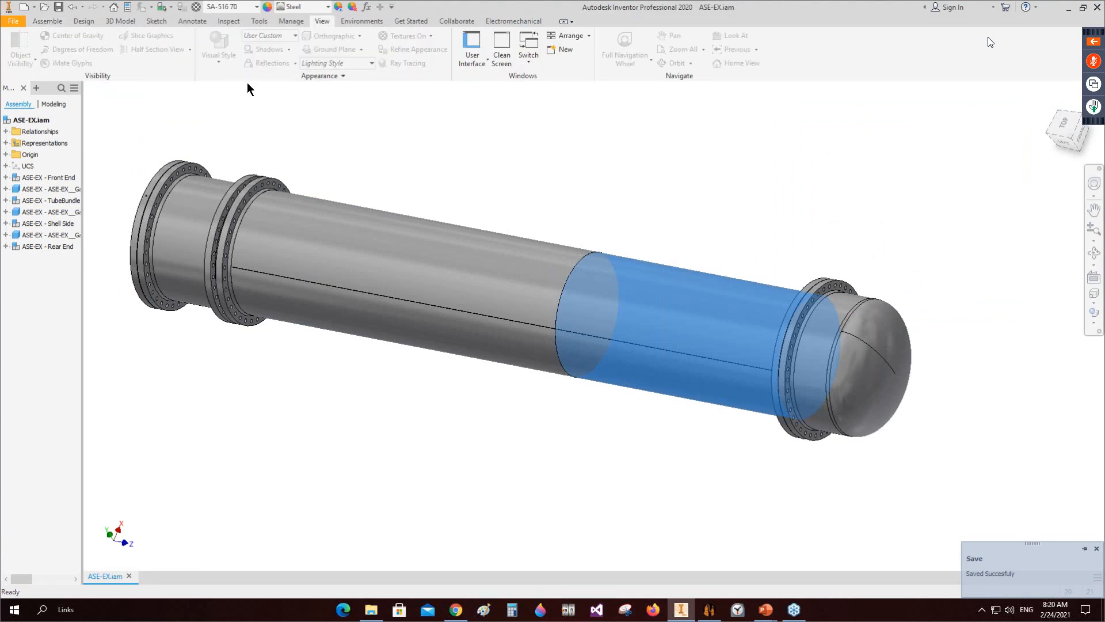
left_click(152, 49)
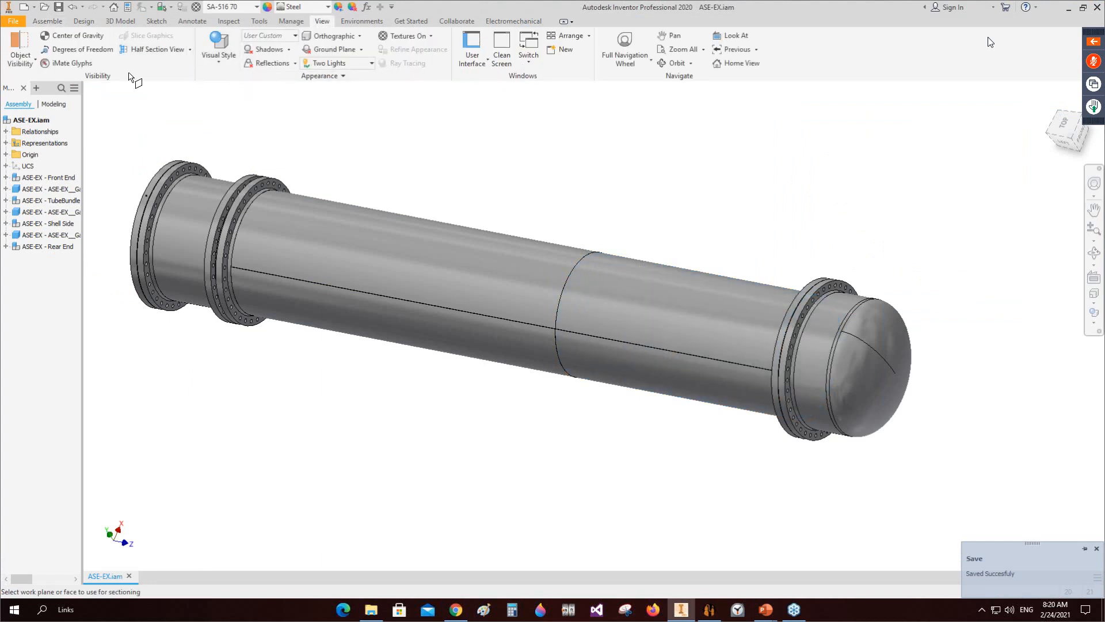
left_click(6, 154)
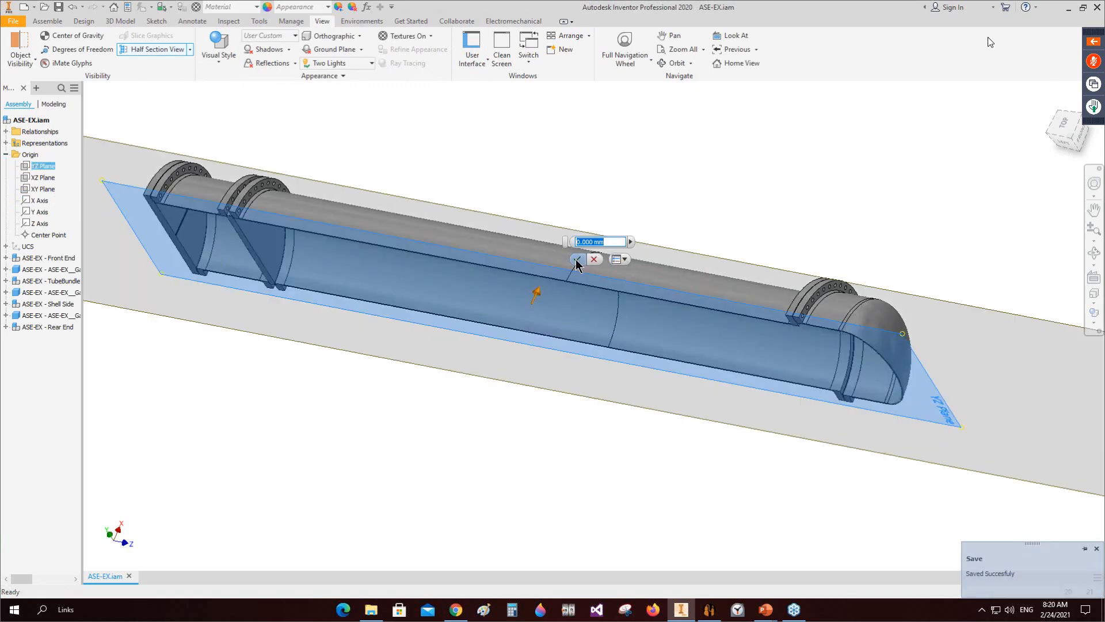
left_click(578, 258)
Step: Examine the sectioned exchanger's flanges, tubesheet and shells from the left view and at an angle, and return to Static Equipment Generator
left_click(1072, 147)
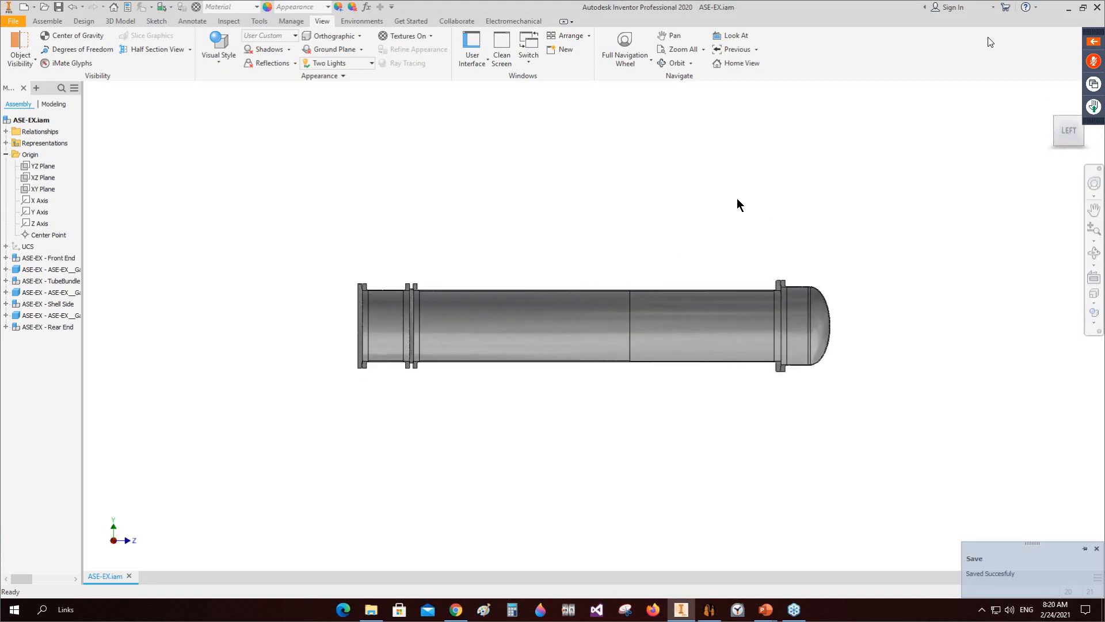
scroll(254, 330, "down", 3)
middle_click_drag(267, 286, 677, 253)
scroll(604, 287, "down", 3)
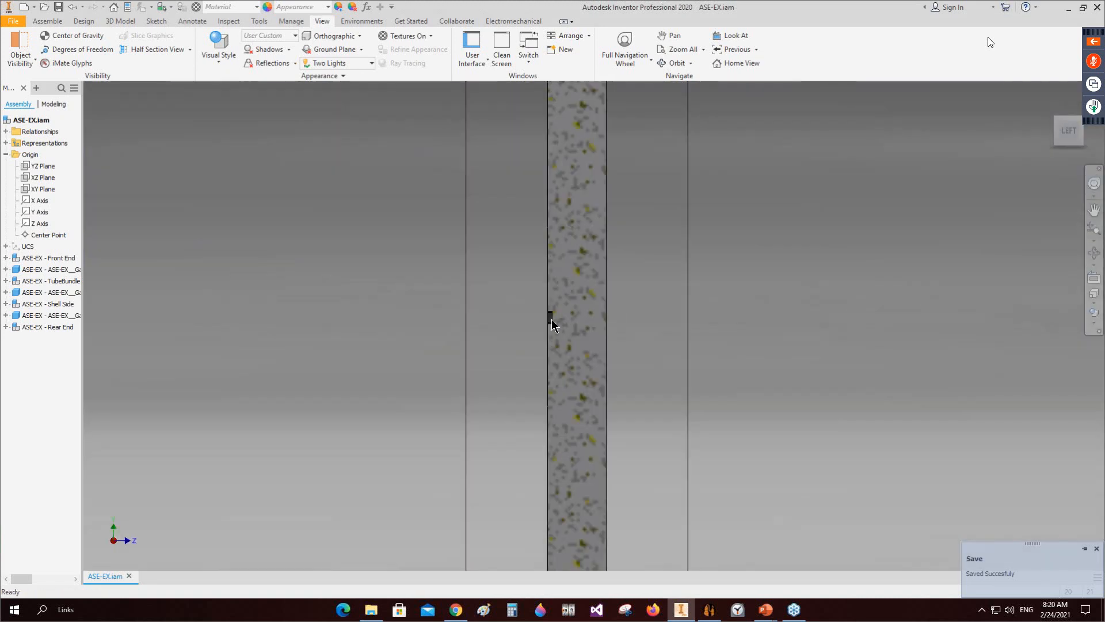
scroll(548, 316, "down", 3)
scroll(608, 310, "up", 3)
scroll(607, 309, "up", 5)
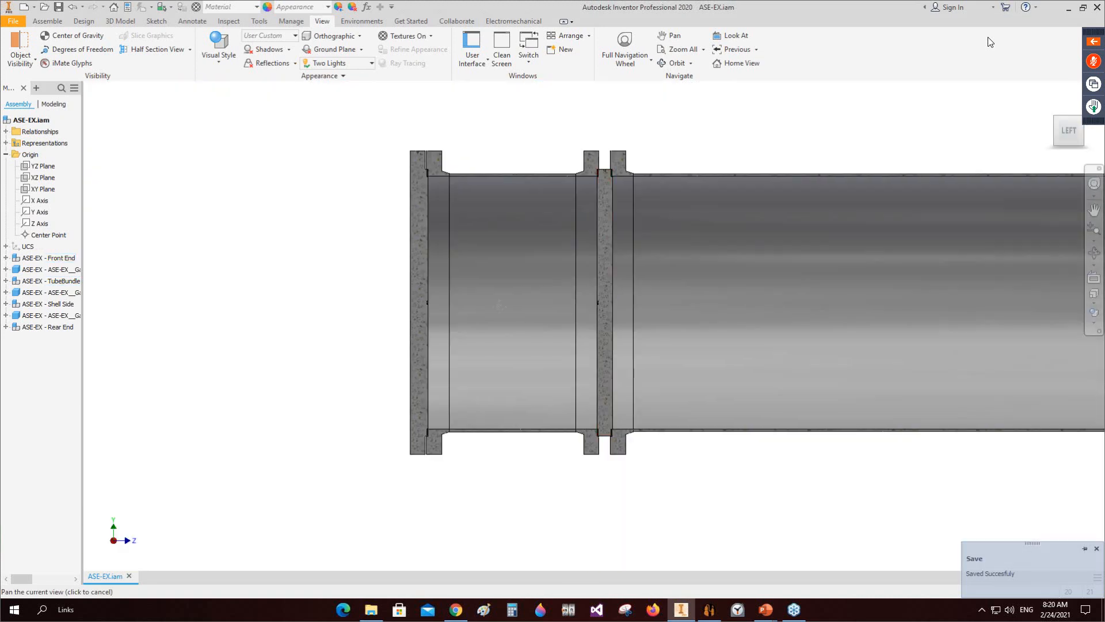
scroll(885, 146, "up", 2)
left_click(1094, 253)
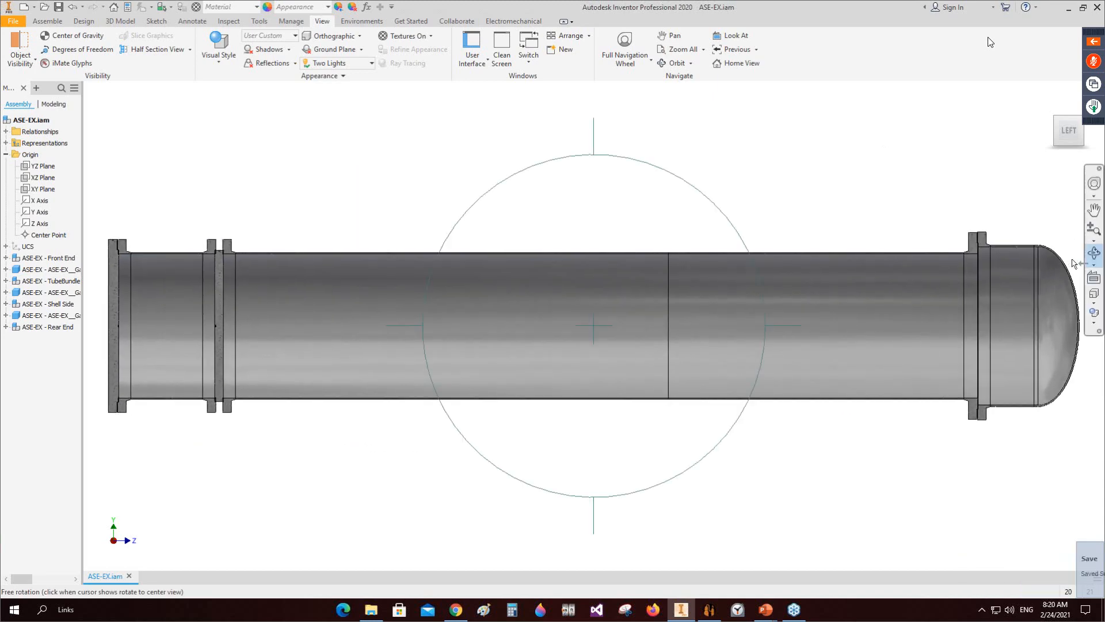
left_click_drag(592, 323, 666, 289)
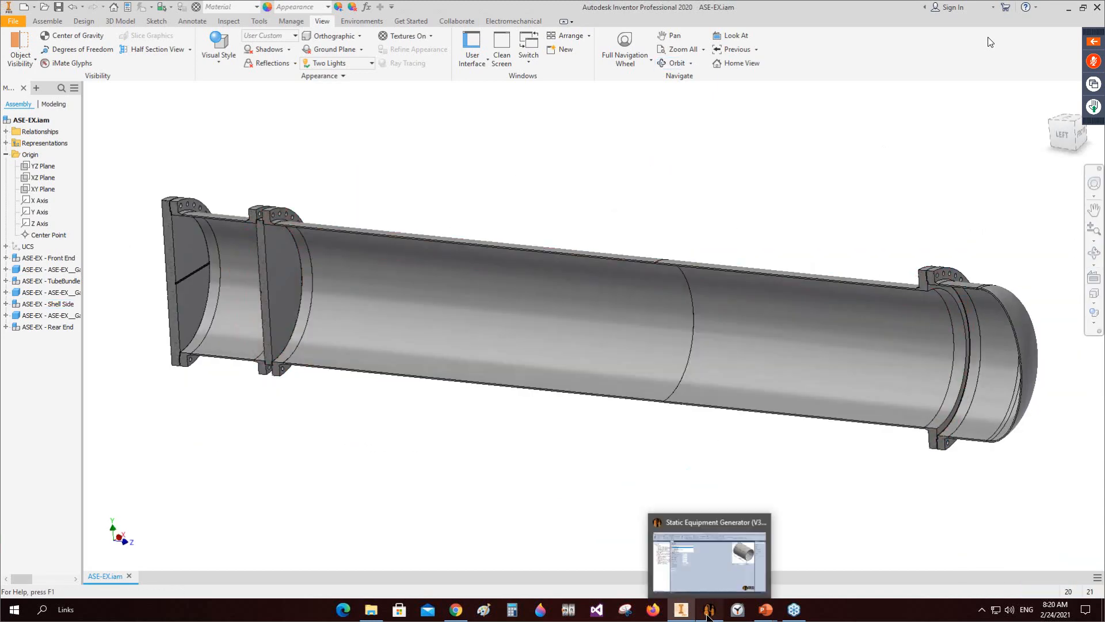
left_click(709, 610)
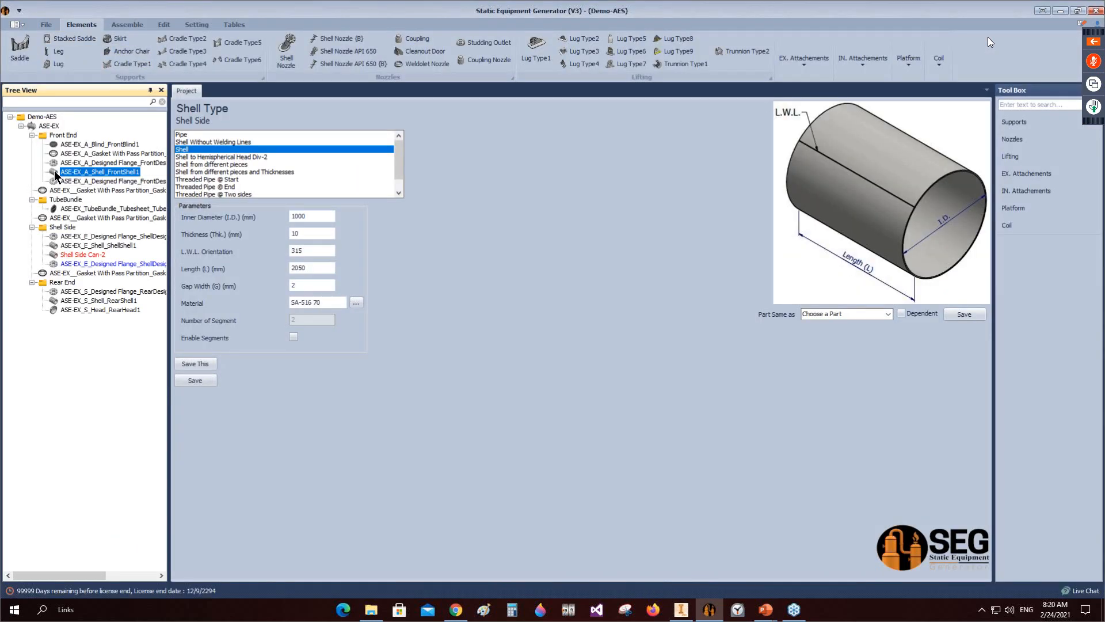
Step: Add a front pass partition named Pass to the front end shell
left_click(857, 74)
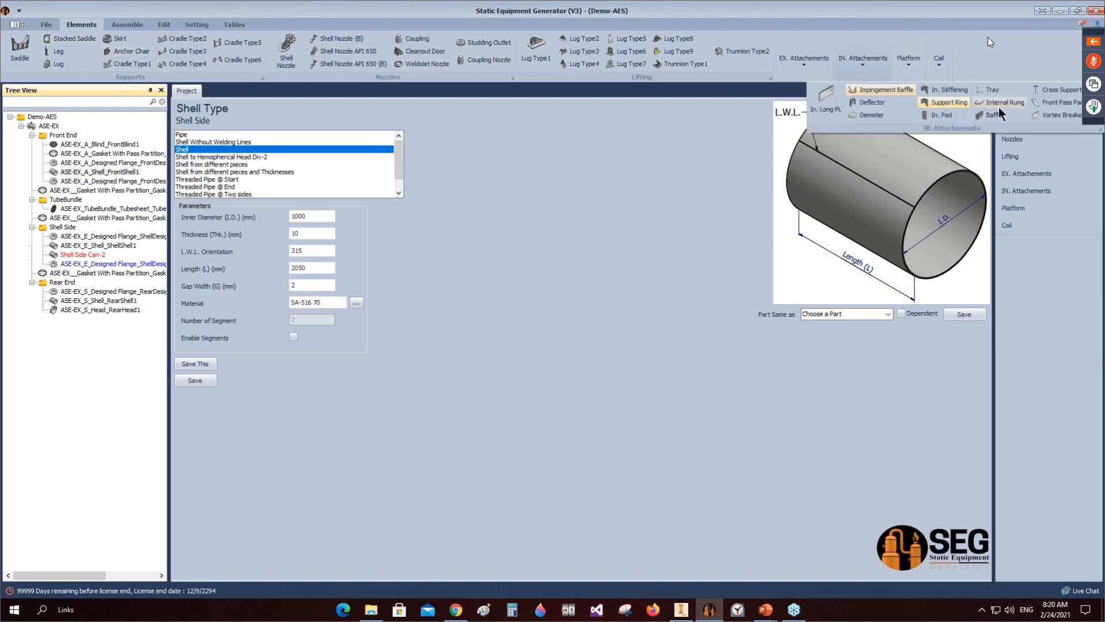
left_click(1062, 140)
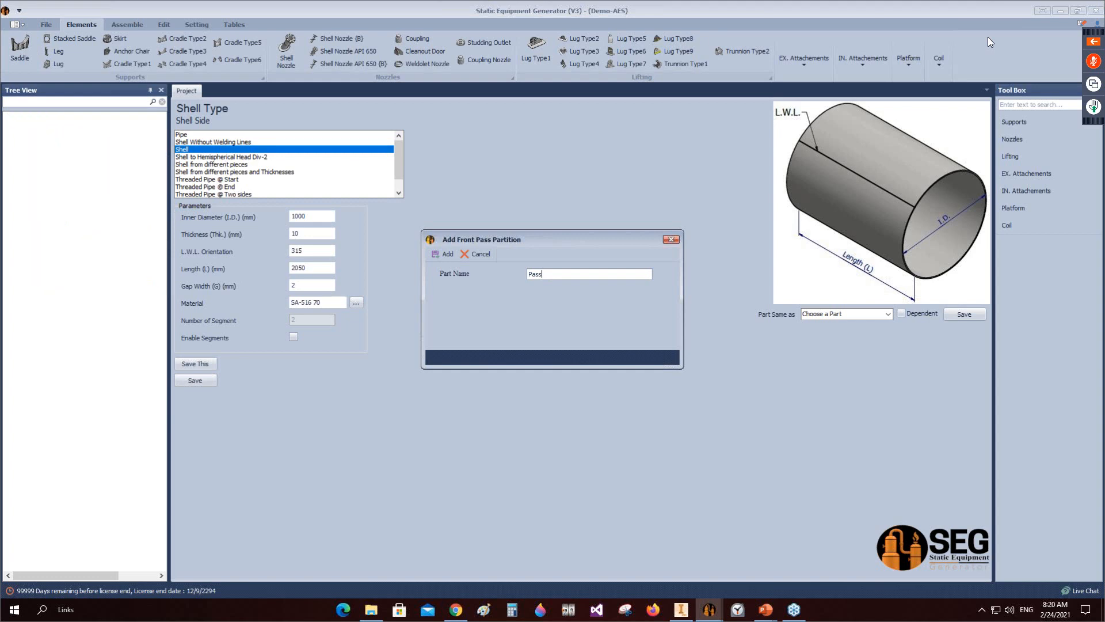
key("Return")
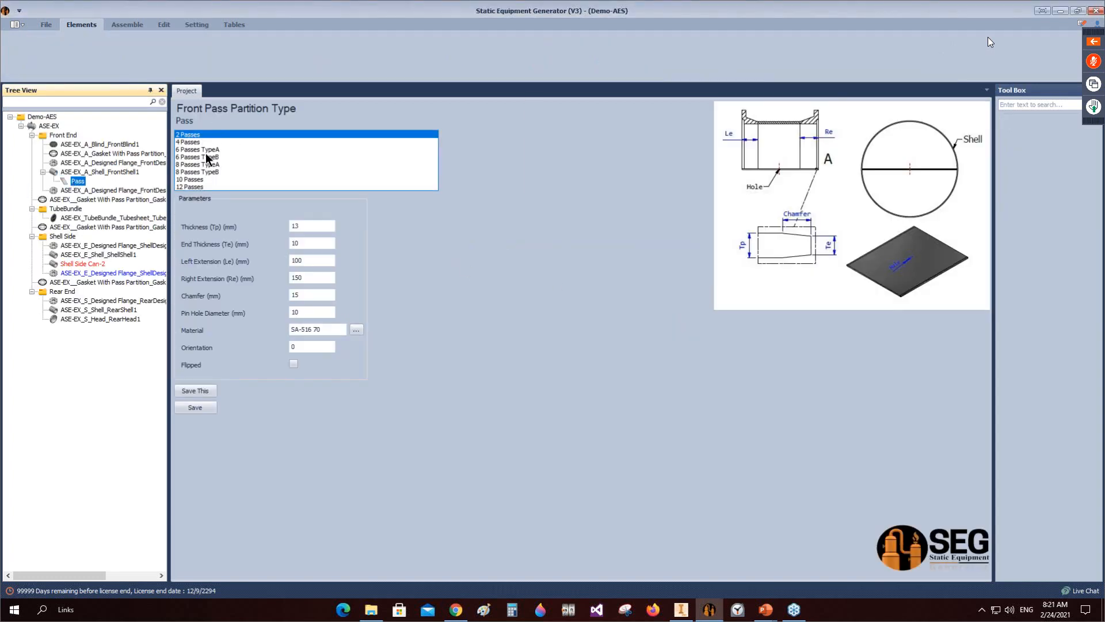
Step: Set the pass partition's left and right extensions to 83.6 mm each and save it
left_click(311, 260)
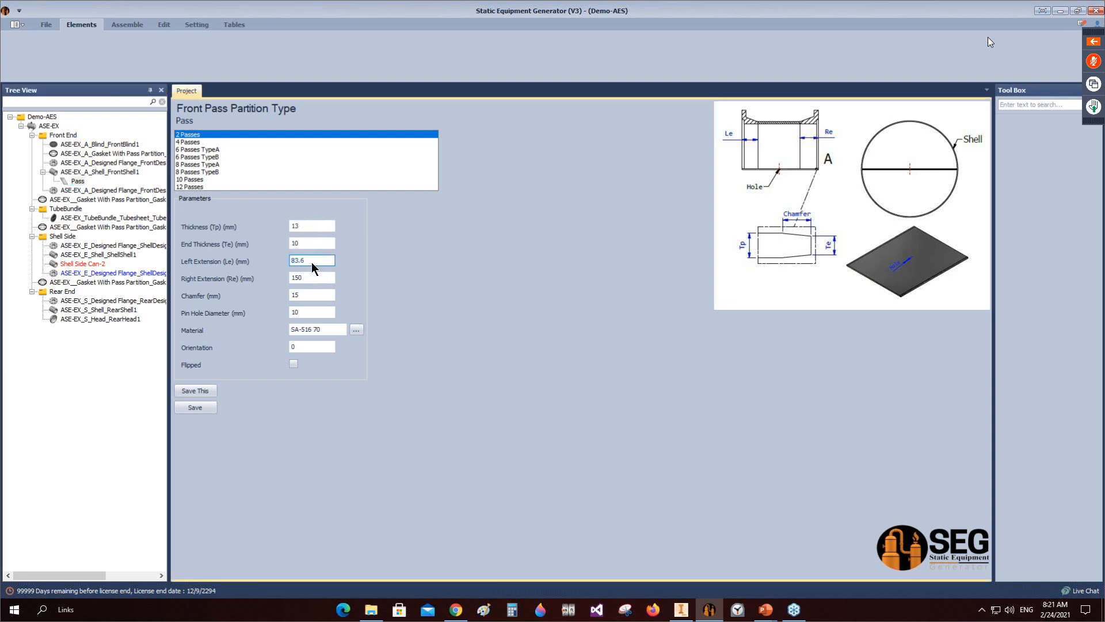
key("Tab")
type("8")
left_click(193, 407)
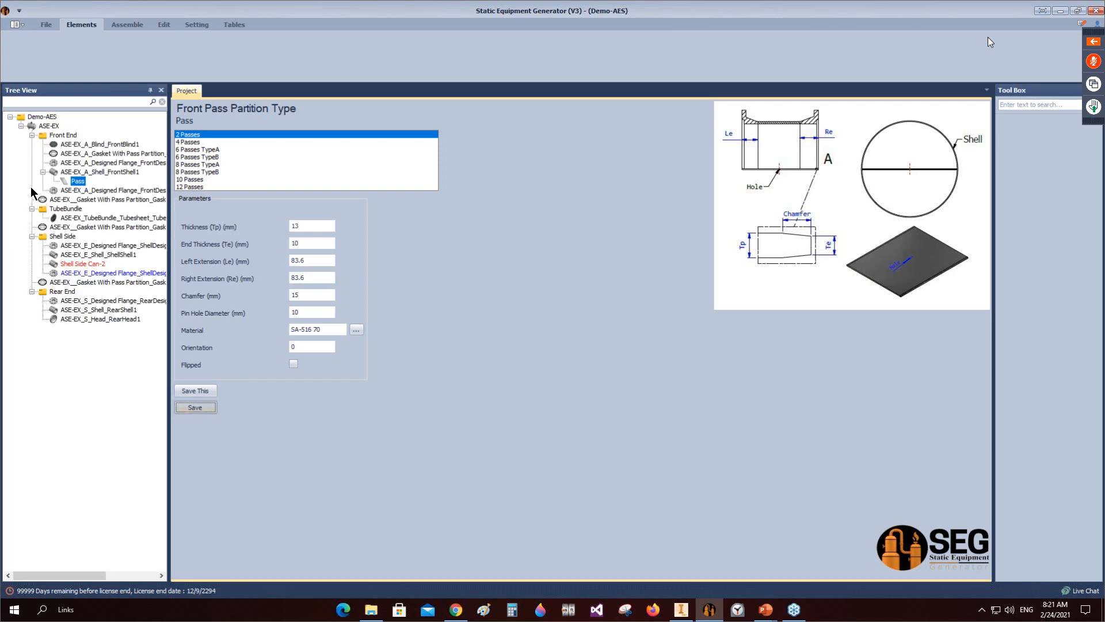
Step: Add a shell nozzle named N1 to the front end shell
left_click(64, 174)
left_click(81, 24)
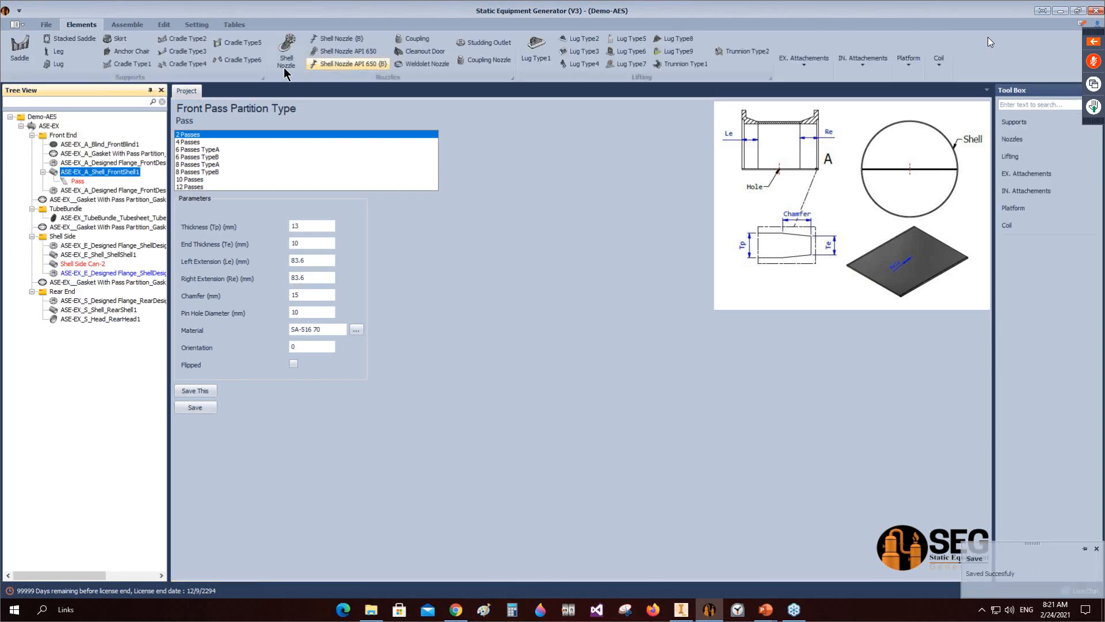
left_click(286, 52)
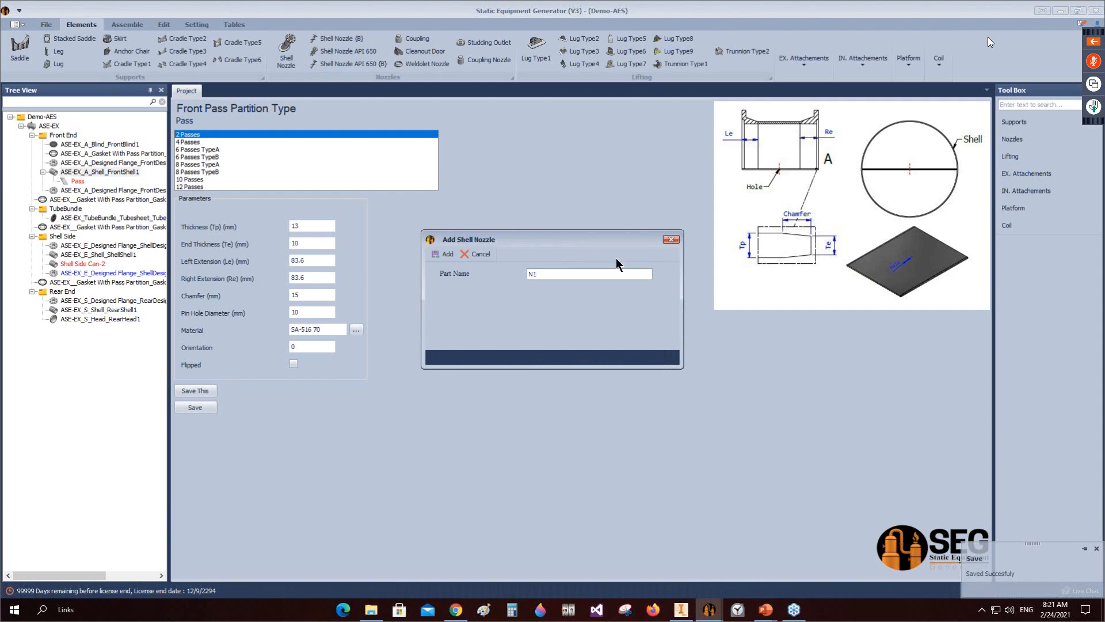
left_click(444, 254)
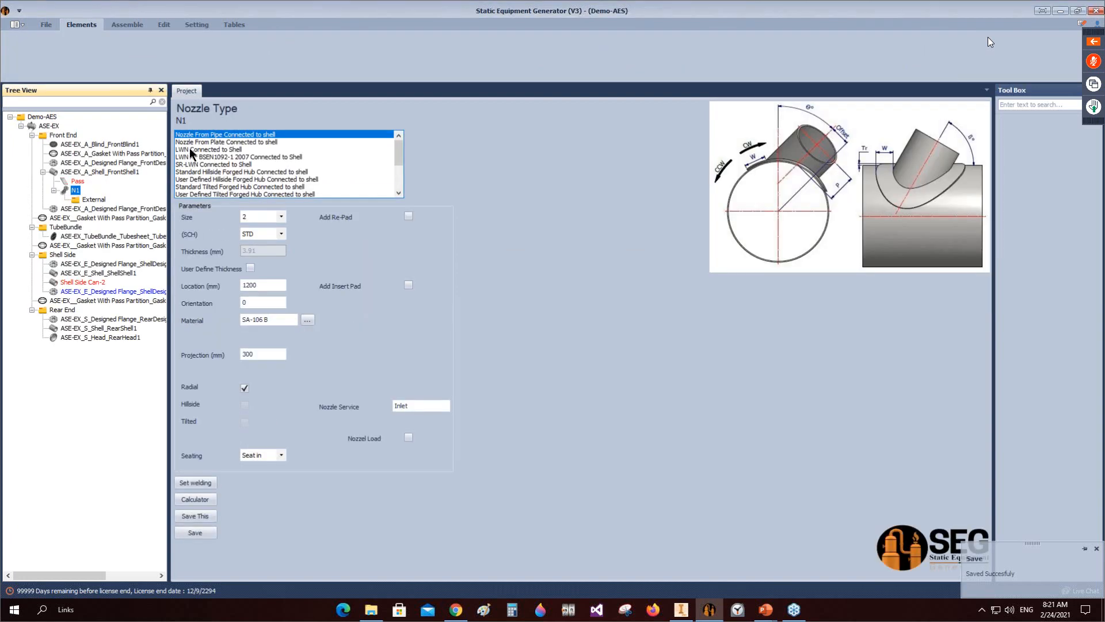
Step: Make N1 an LWN Connected to Shell nozzle with rating 300, size 4 and location 250 mm, and save it
left_click(190, 154)
left_click(274, 216)
left_click(280, 244)
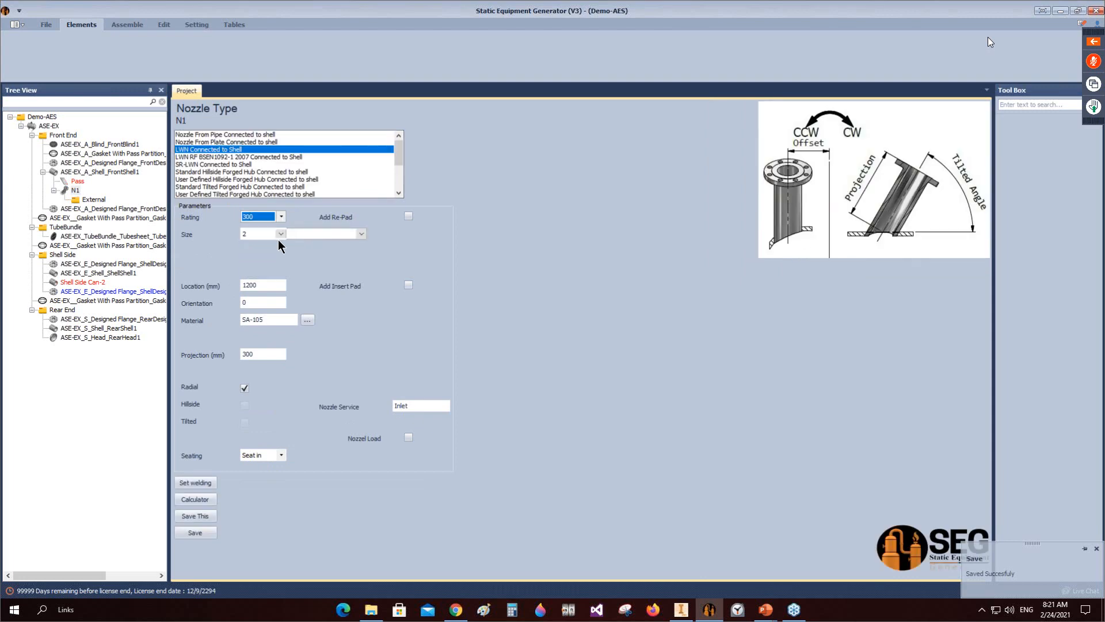
left_click(281, 234)
left_click(286, 272)
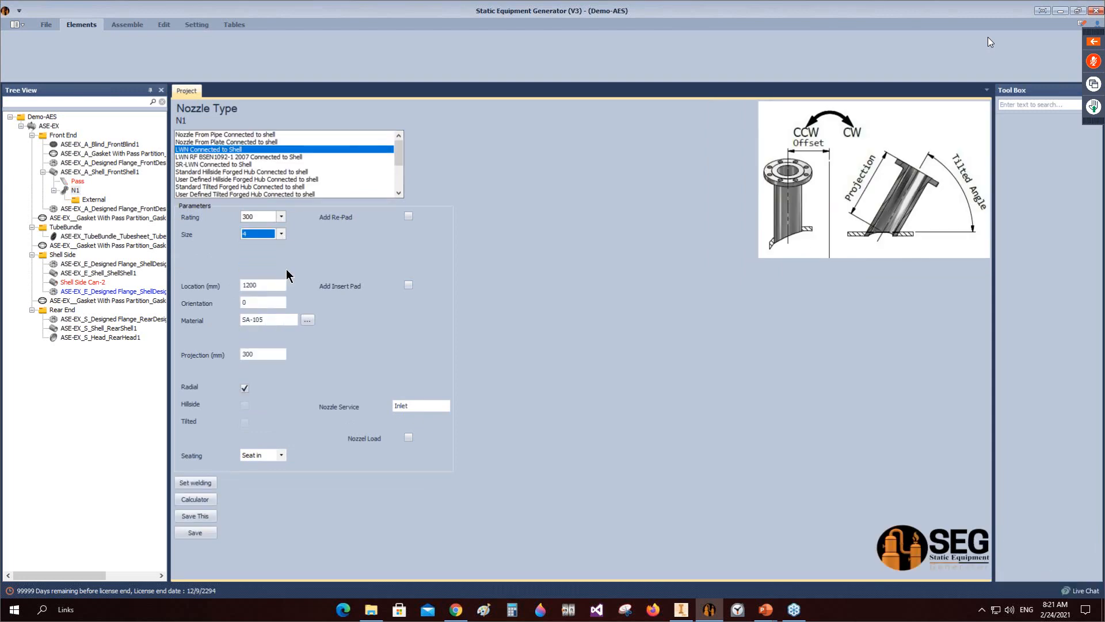
key("Tab")
type("2")
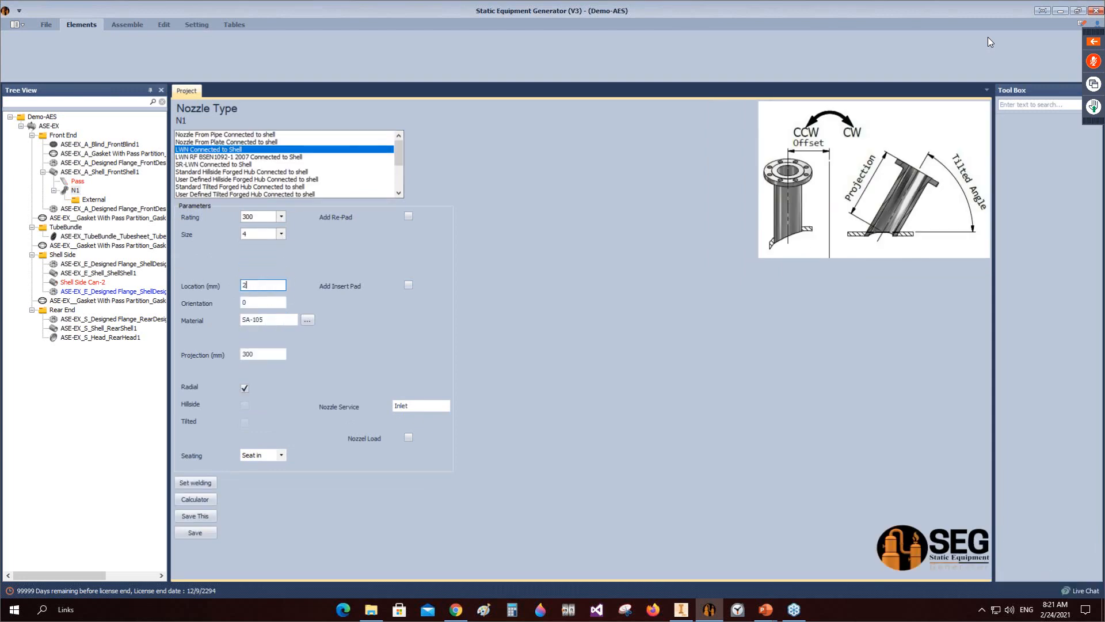
left_click(200, 534)
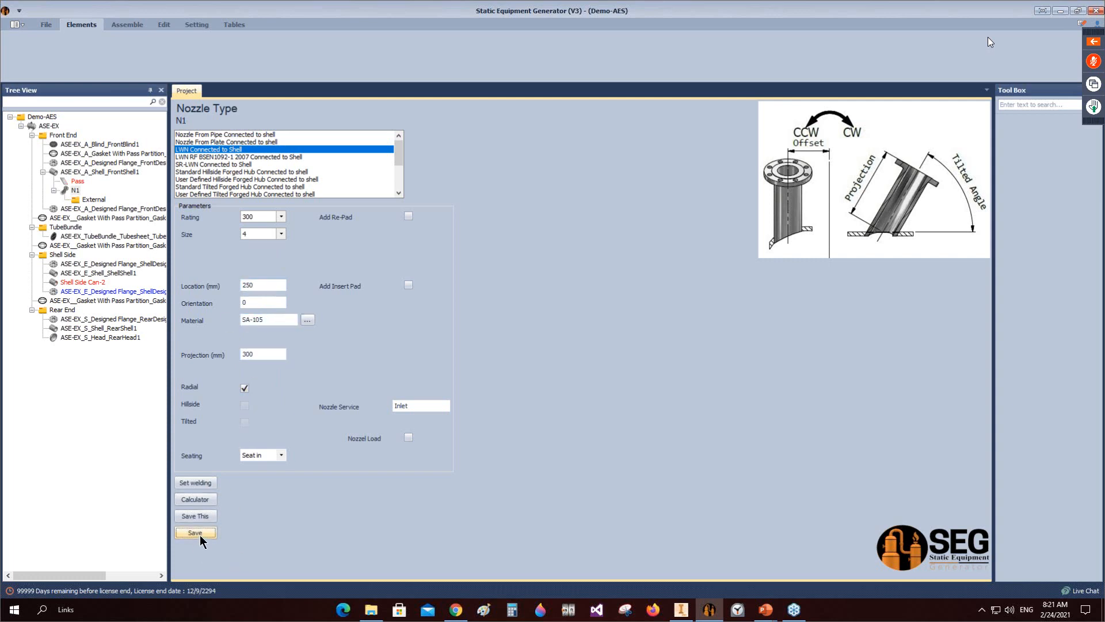
Step: Use the nozzle calculator to work out N1's projection from the vertical centre line and apply the resulting 240 mm
left_click(202, 500)
left_click_drag(524, 236, 448, 240)
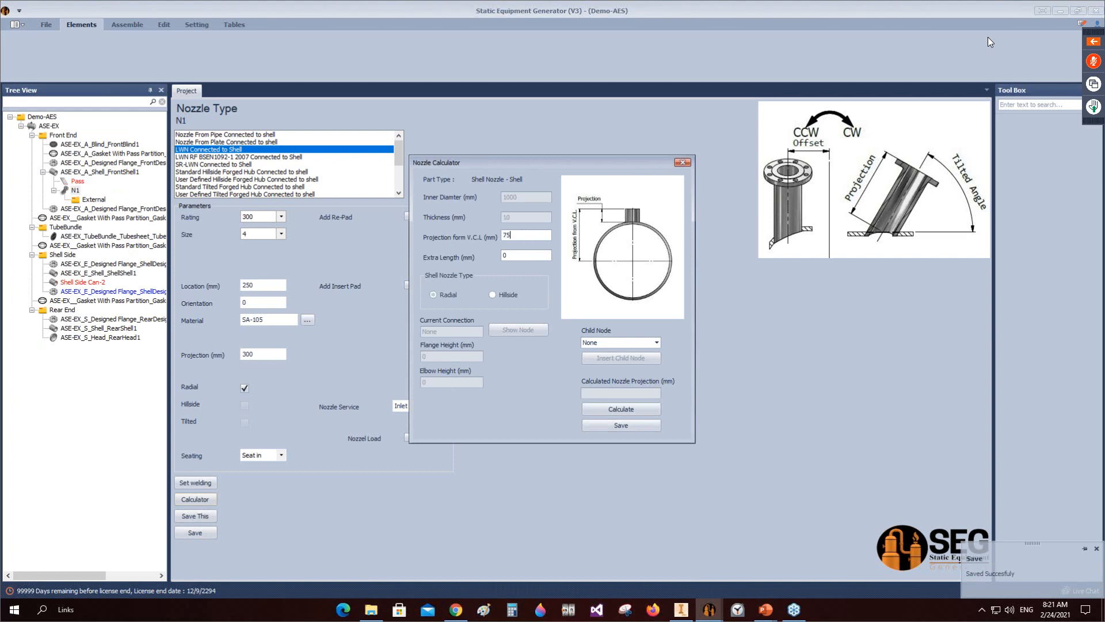
left_click(656, 415)
left_click(620, 424)
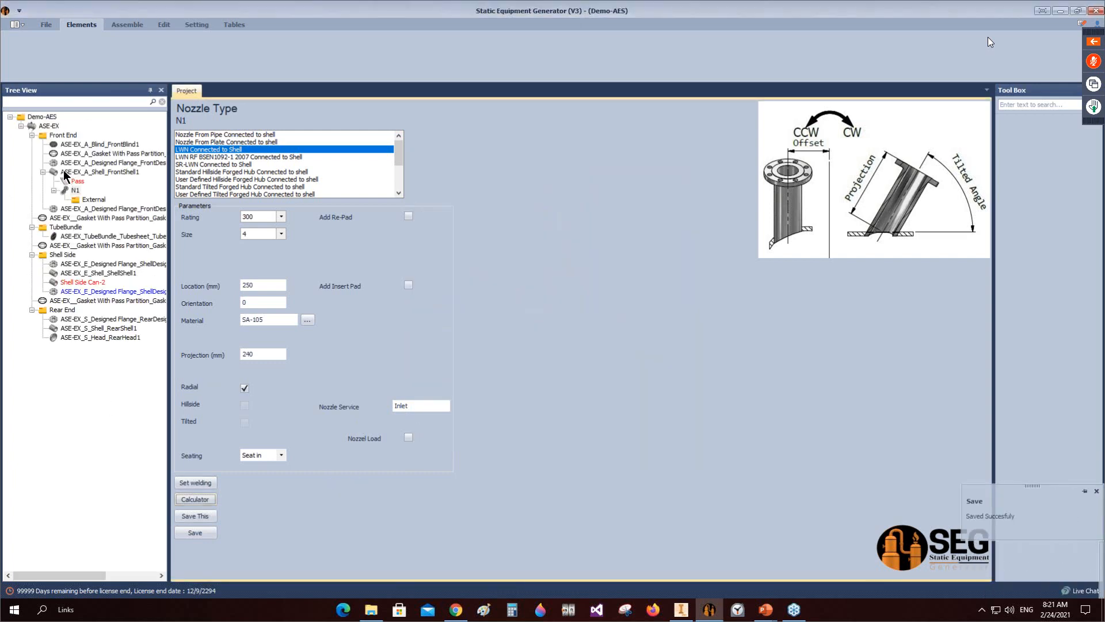
Step: Add a second shell nozzle named N2 to the front end shell
left_click(86, 172)
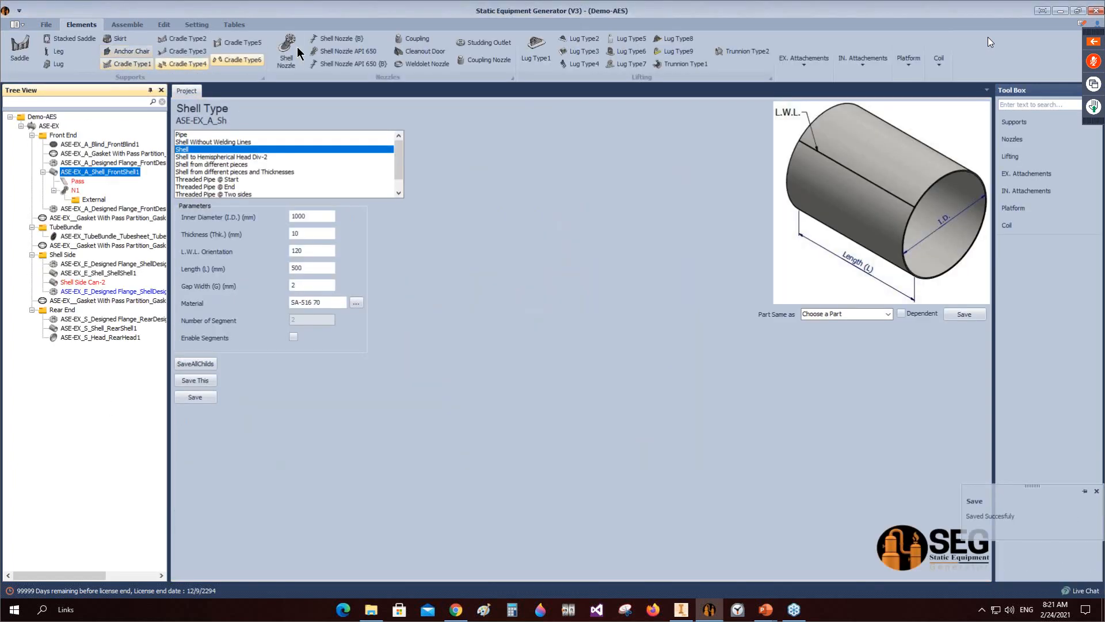
left_click(290, 44)
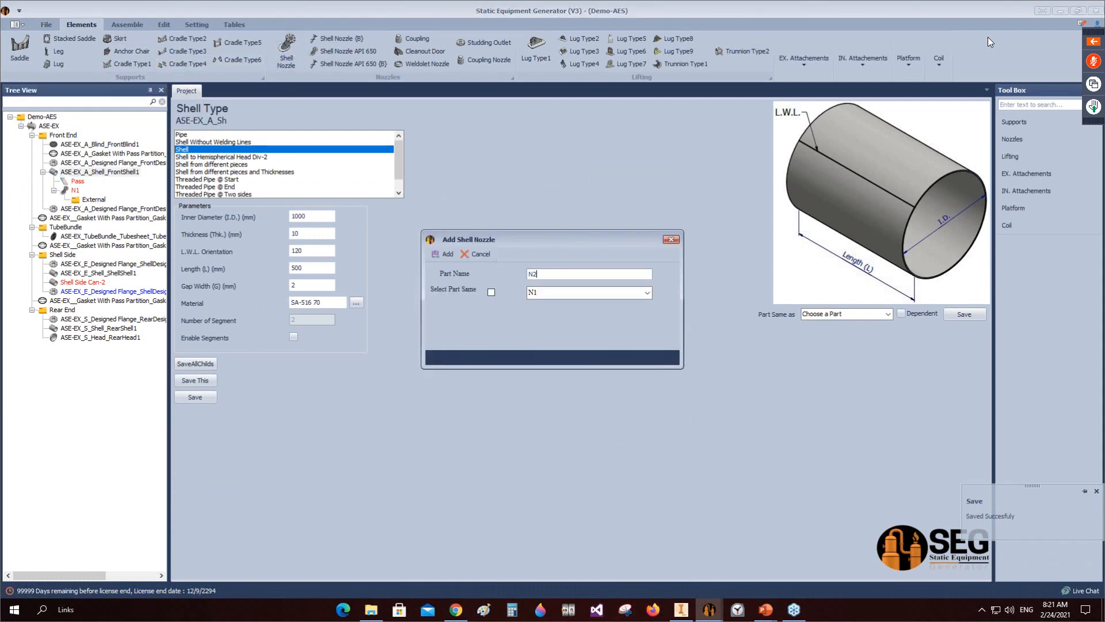
left_click(447, 256)
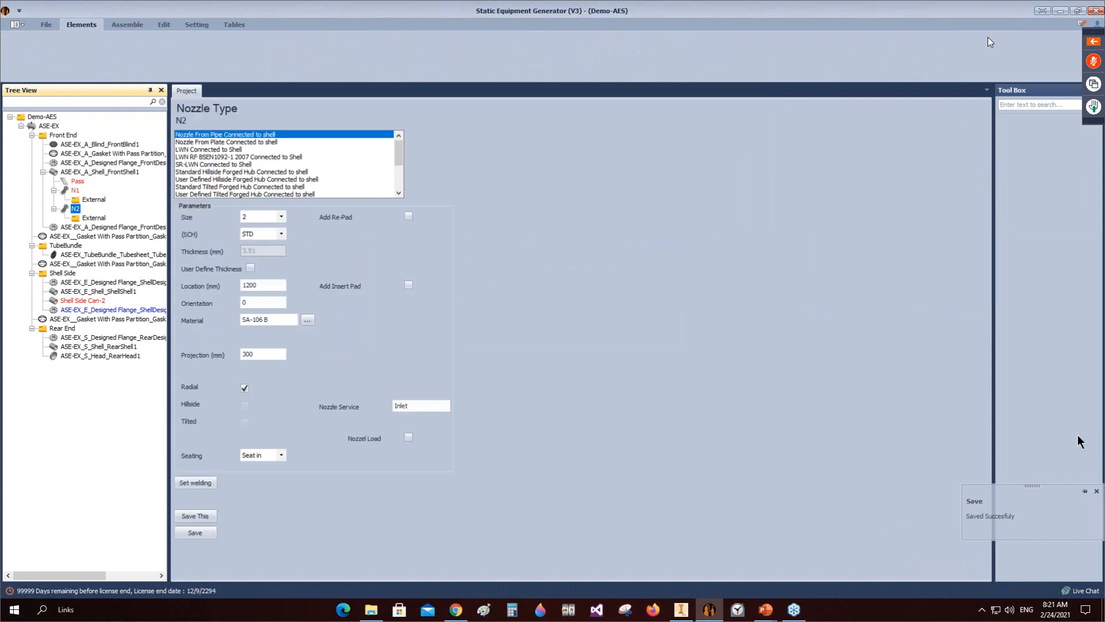
Step: Hide the Tool Box and define nozzle N2 as the same part as N1, saving the copied parameters
left_click(1063, 89)
left_click_drag(1054, 96, 918, 304)
left_click(959, 304)
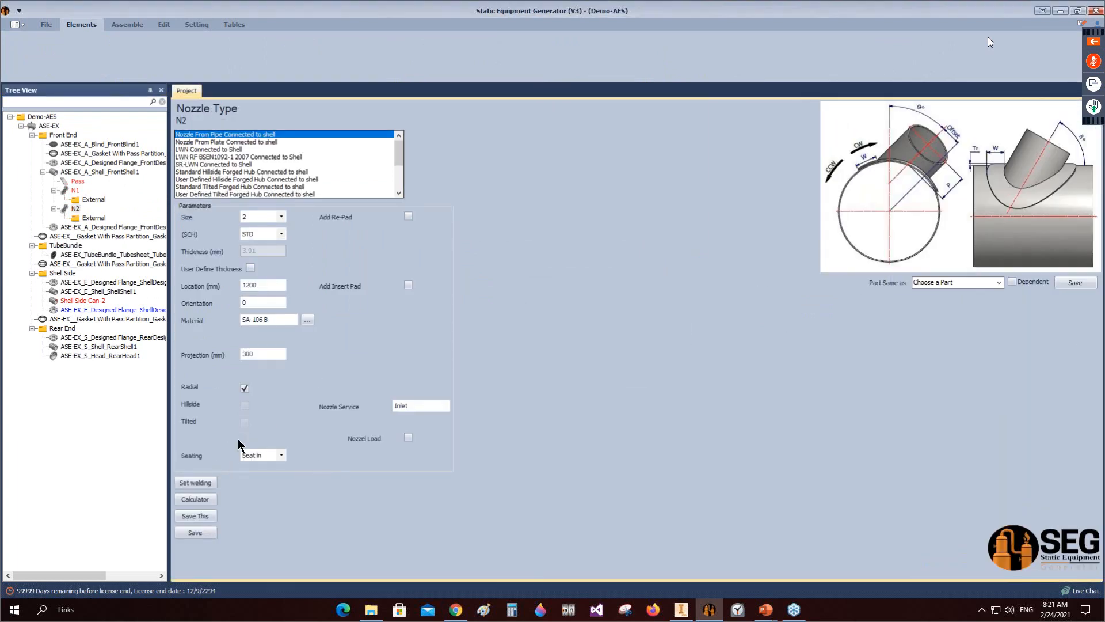
left_click(1002, 279)
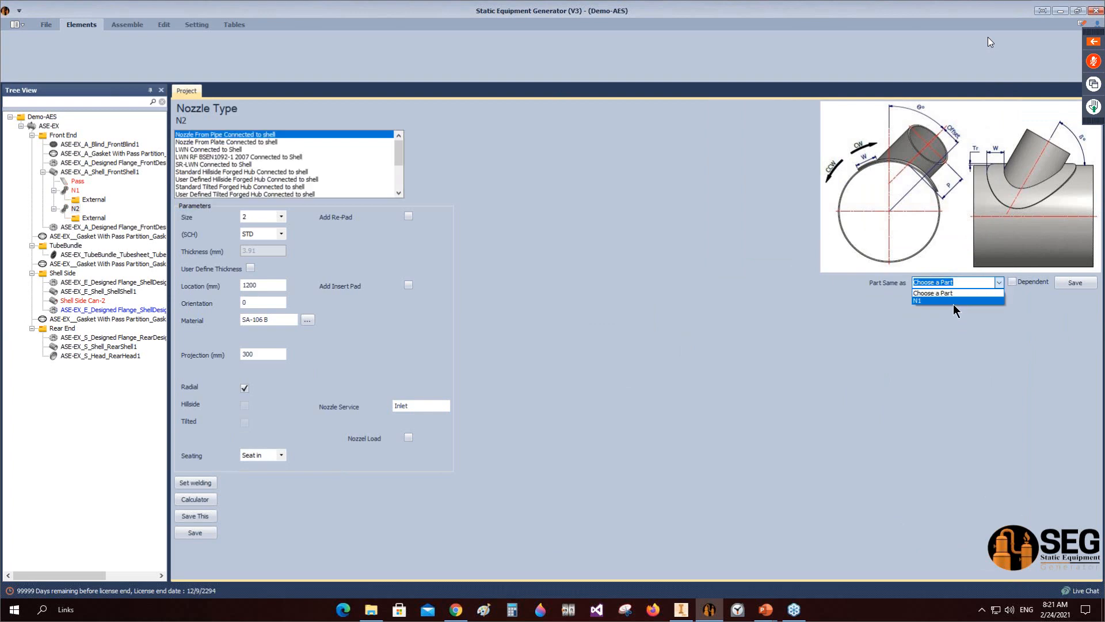
left_click(934, 300)
left_click(1070, 282)
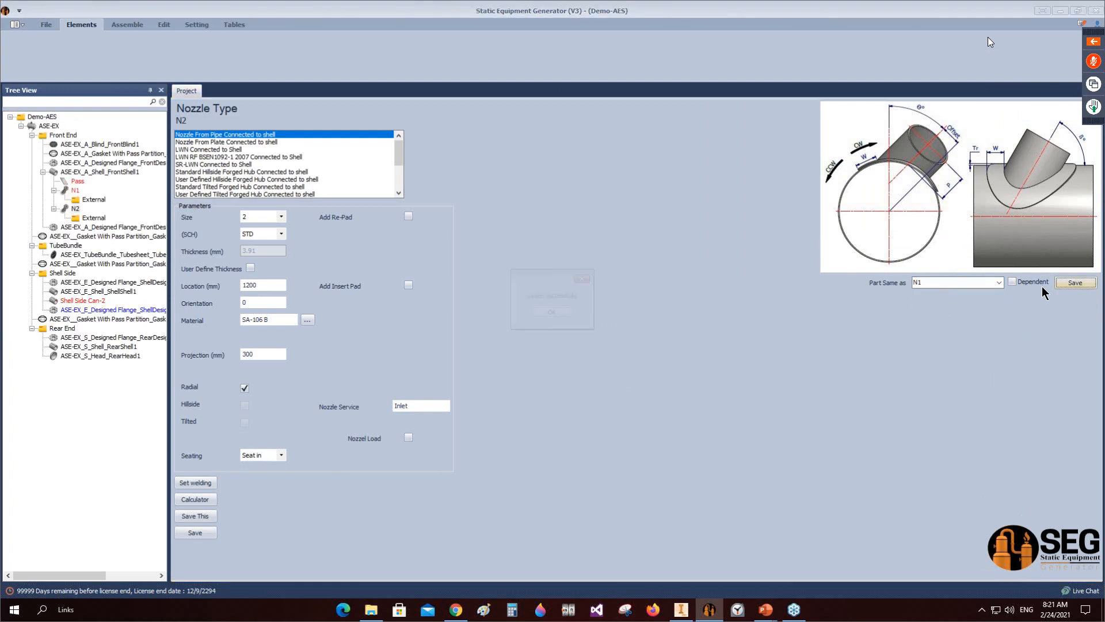
key("Return")
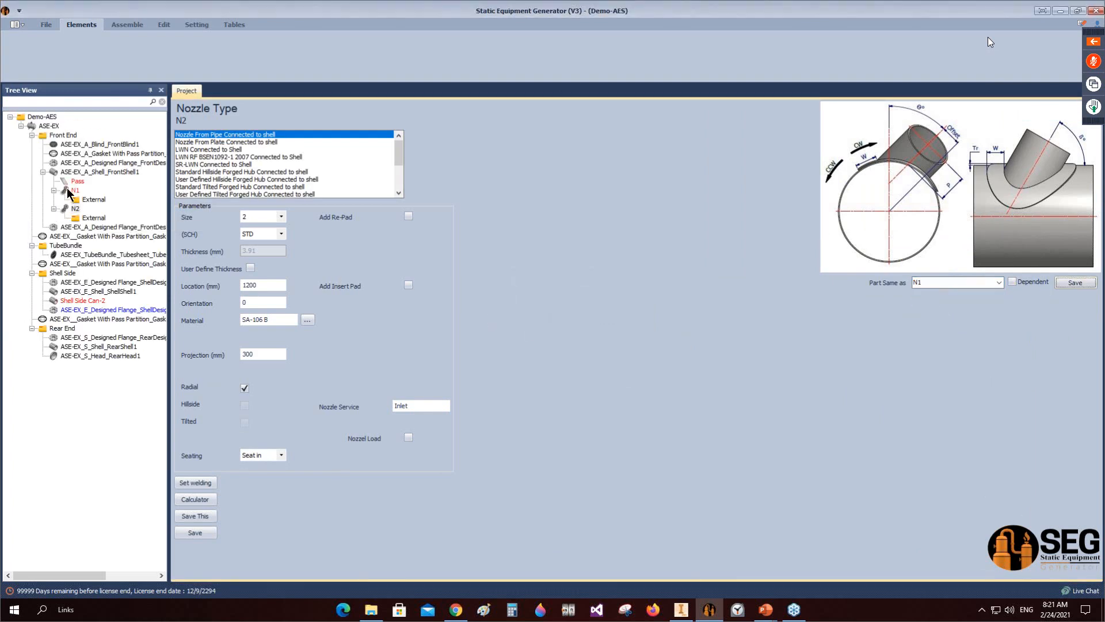
Step: Set N1's nozzle service to Hot Inlet, enable its nozzle load, view the load data and save the nozzle
left_click(67, 188)
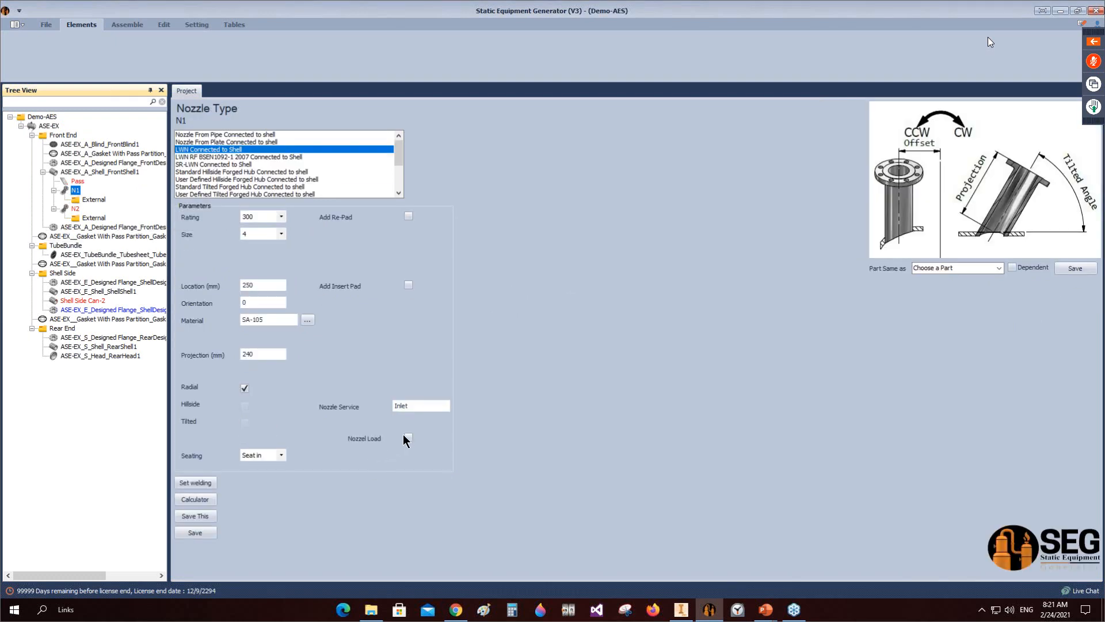
double_click(399, 407)
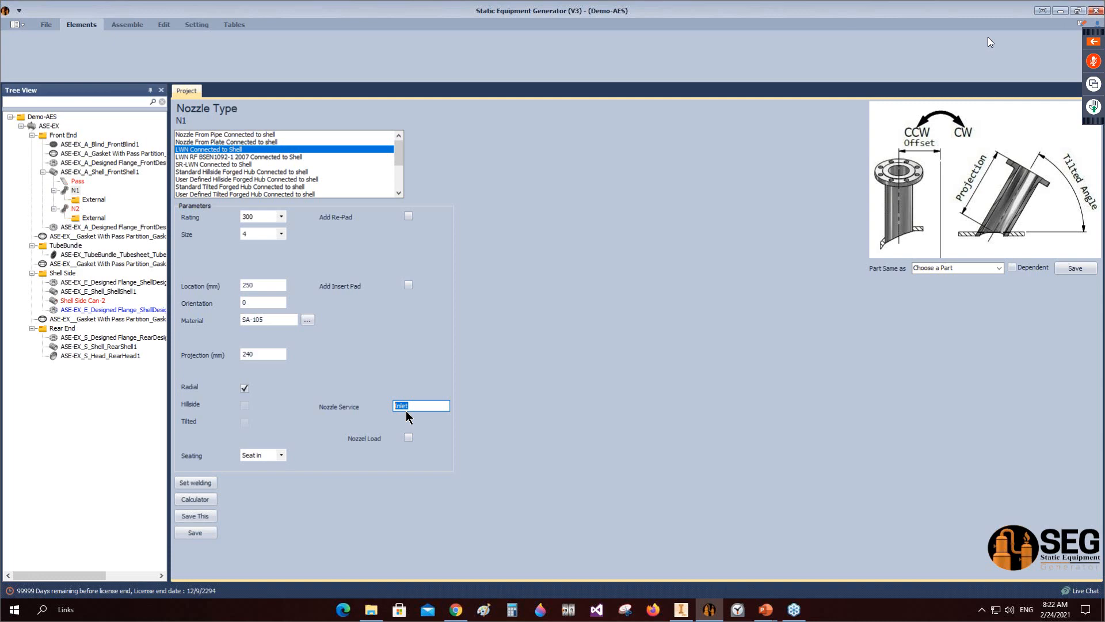
type("Hot")
left_click(408, 437)
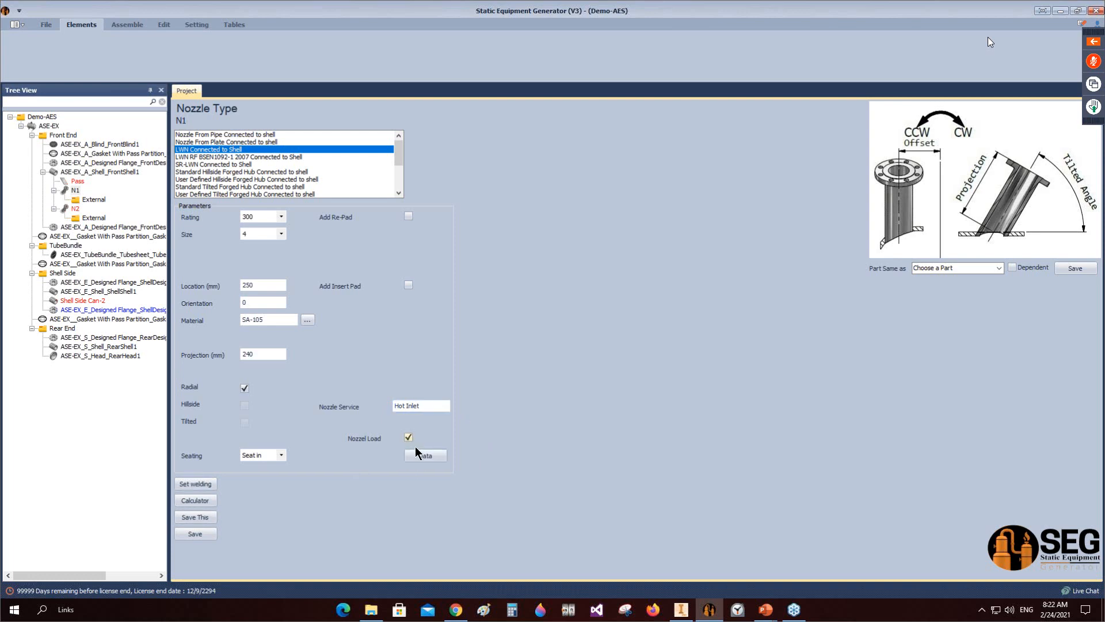
left_click(426, 455)
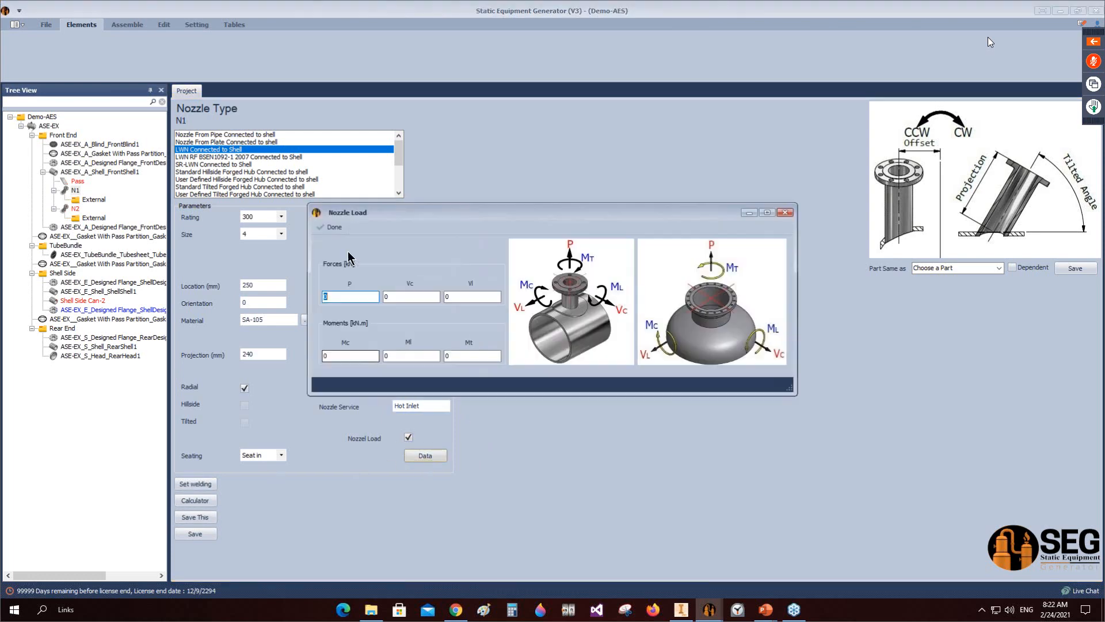
key("Escape")
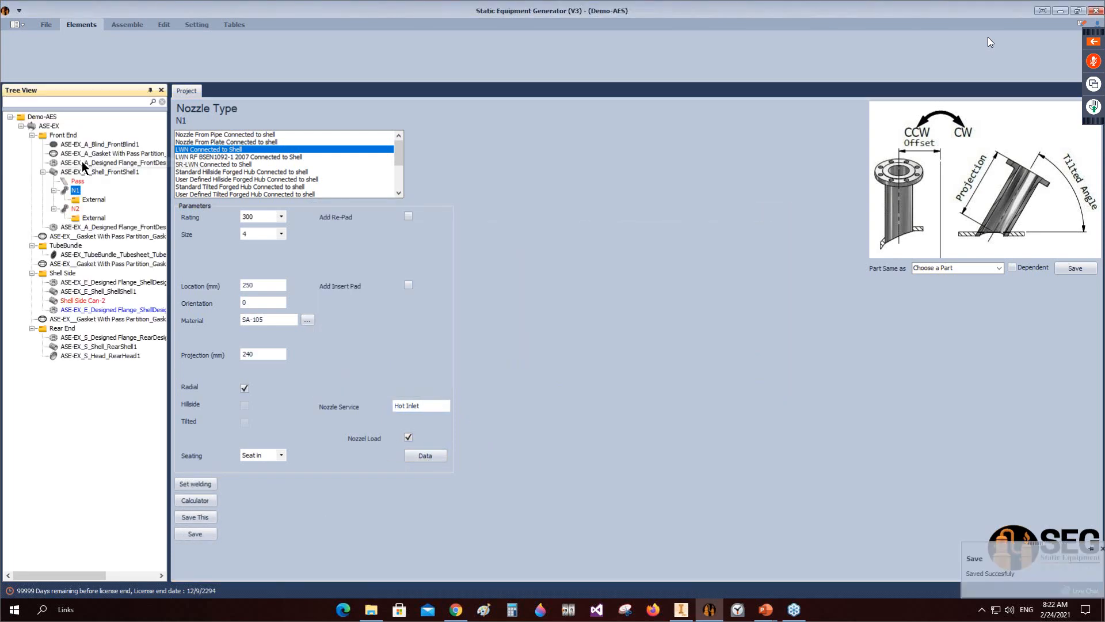
Step: Set N2's nozzle service to Hot Outlet, enable its nozzle load, view the load data and save the nozzle
left_click(71, 208)
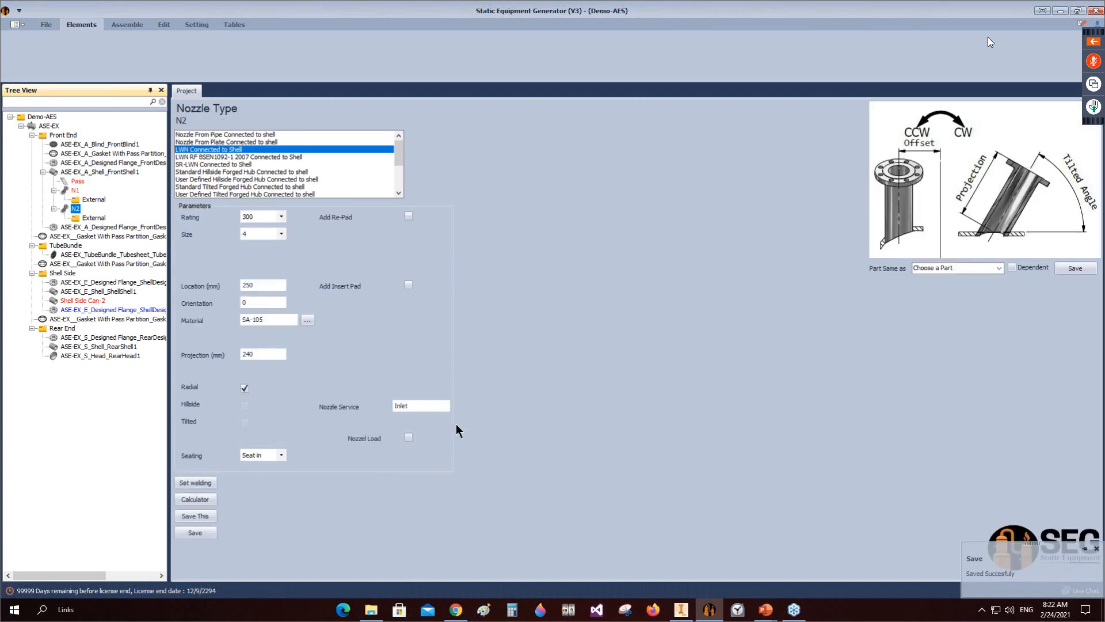
left_click_drag(439, 405, 341, 427)
type("Hot Out")
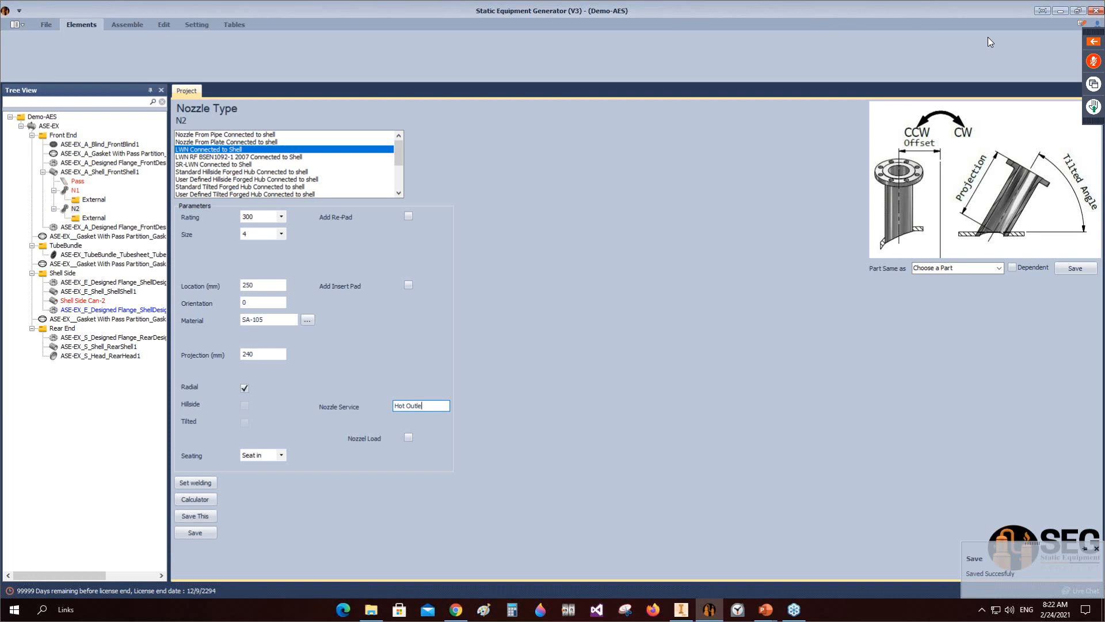
left_click(408, 436)
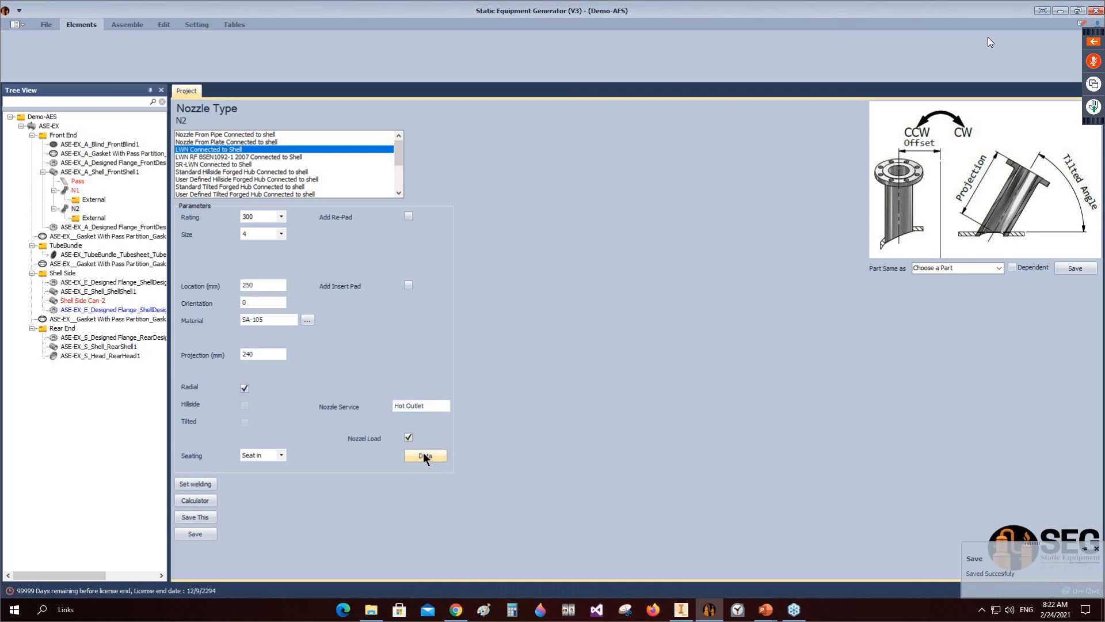
left_click(426, 455)
left_click(199, 532)
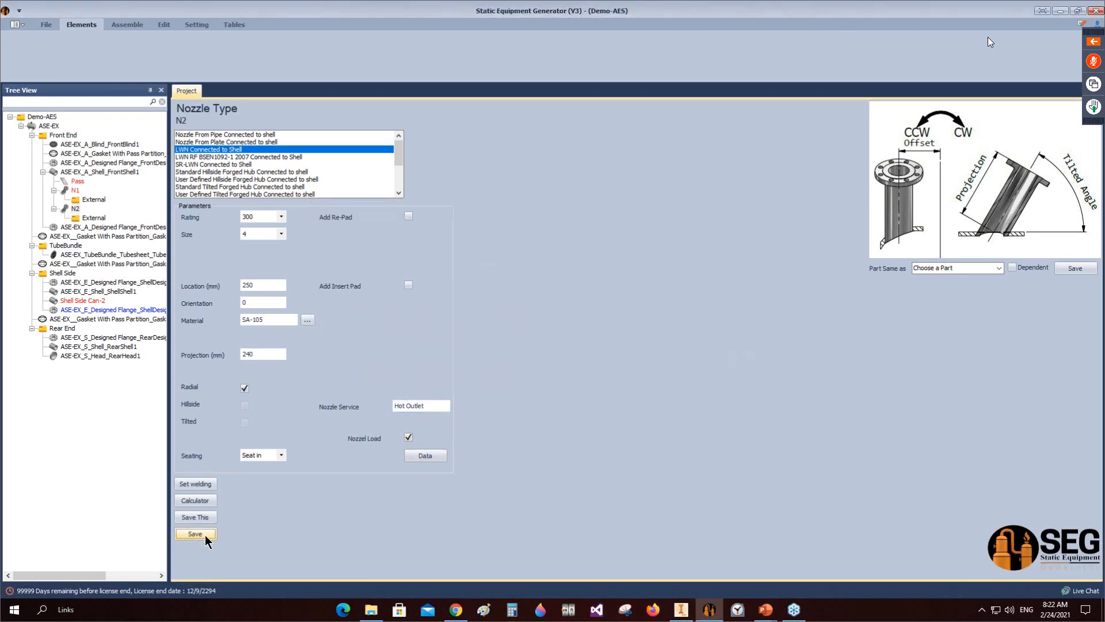
Step: Check N1's parameters, then set nozzle N2's orientation to 180 and save it
left_click(65, 192)
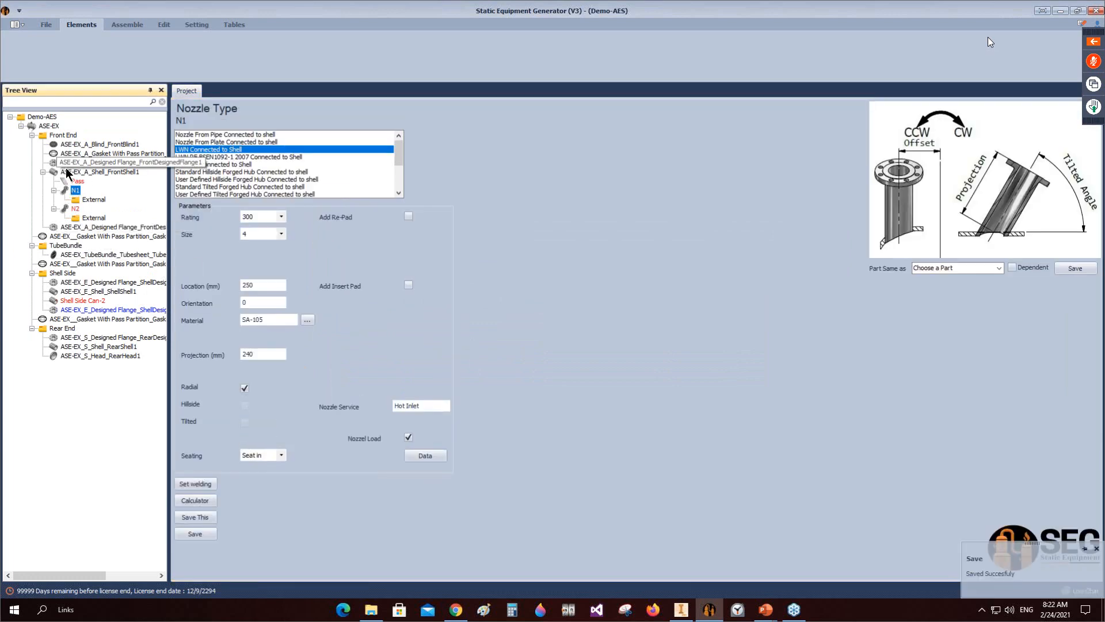
left_click(74, 208)
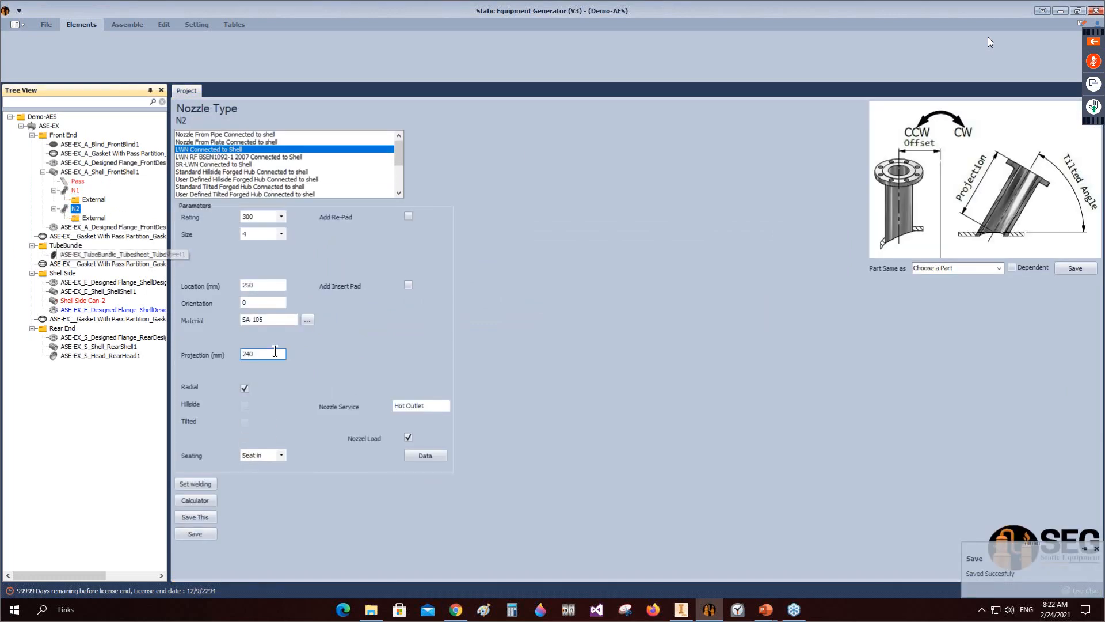
left_click(250, 300)
double_click(250, 300)
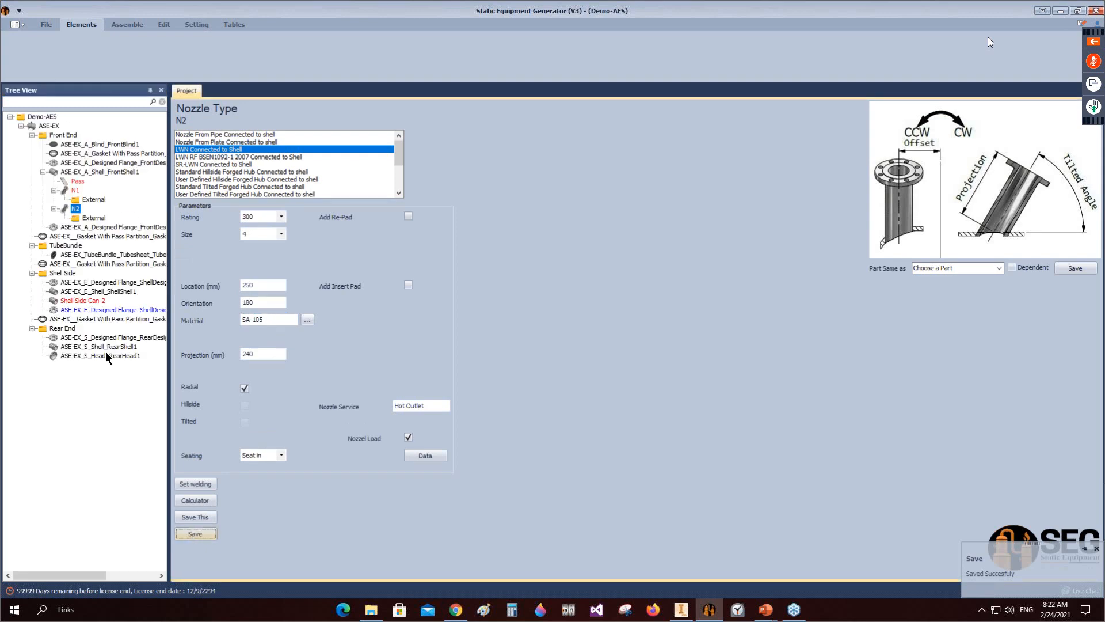
Step: Add a shell nozzle named N3 to the shell-side shell ASE-EX_E_Shell_ShellShell1
left_click(64, 291)
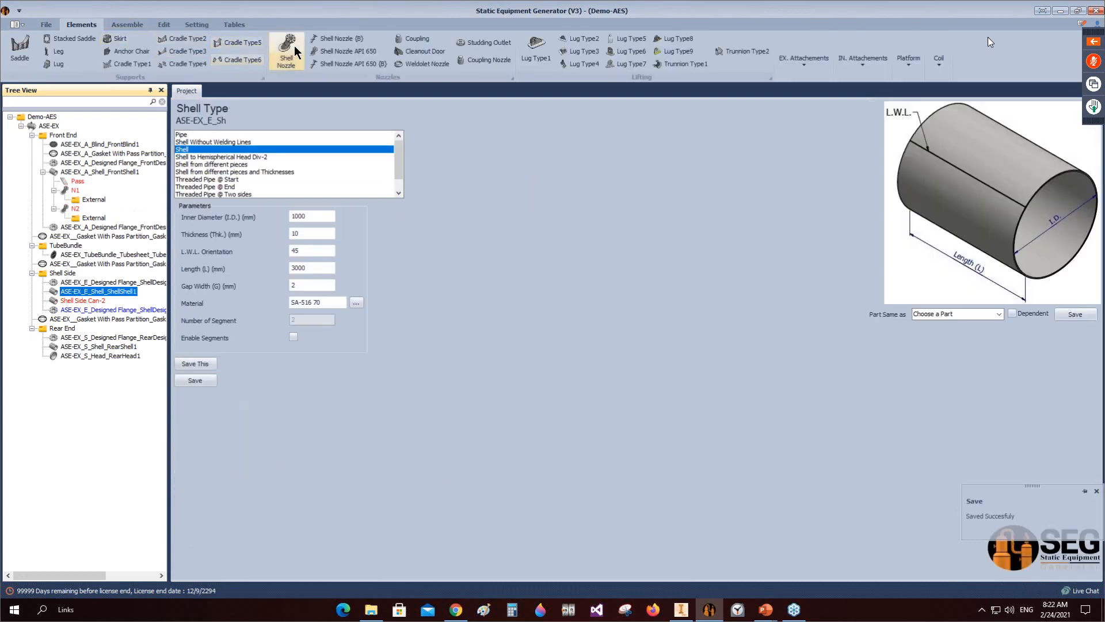
left_click(295, 46)
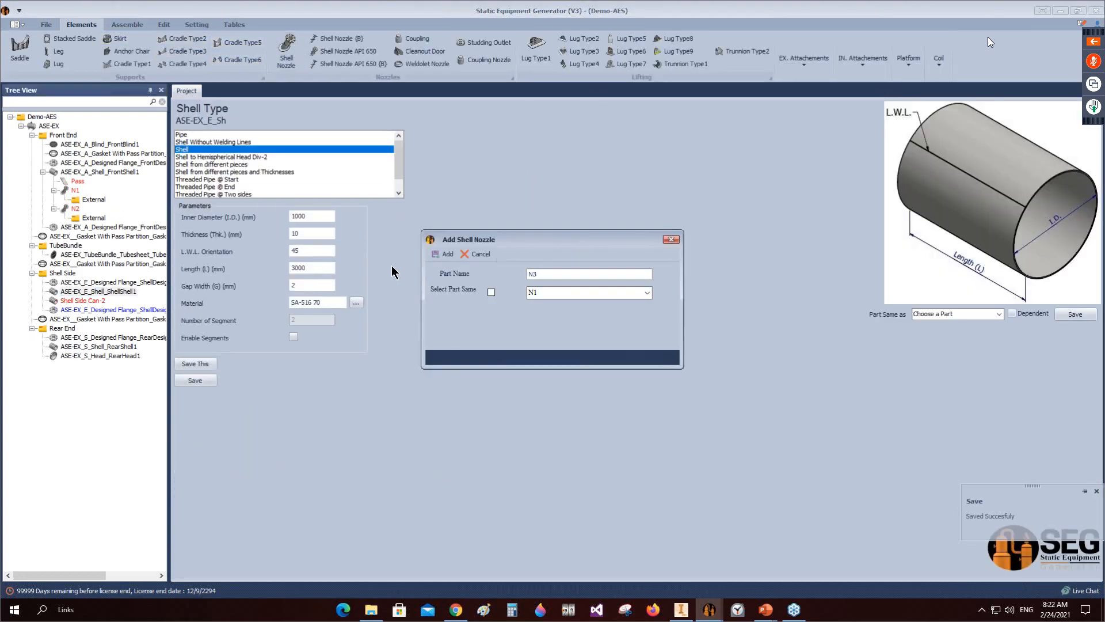
left_click(444, 254)
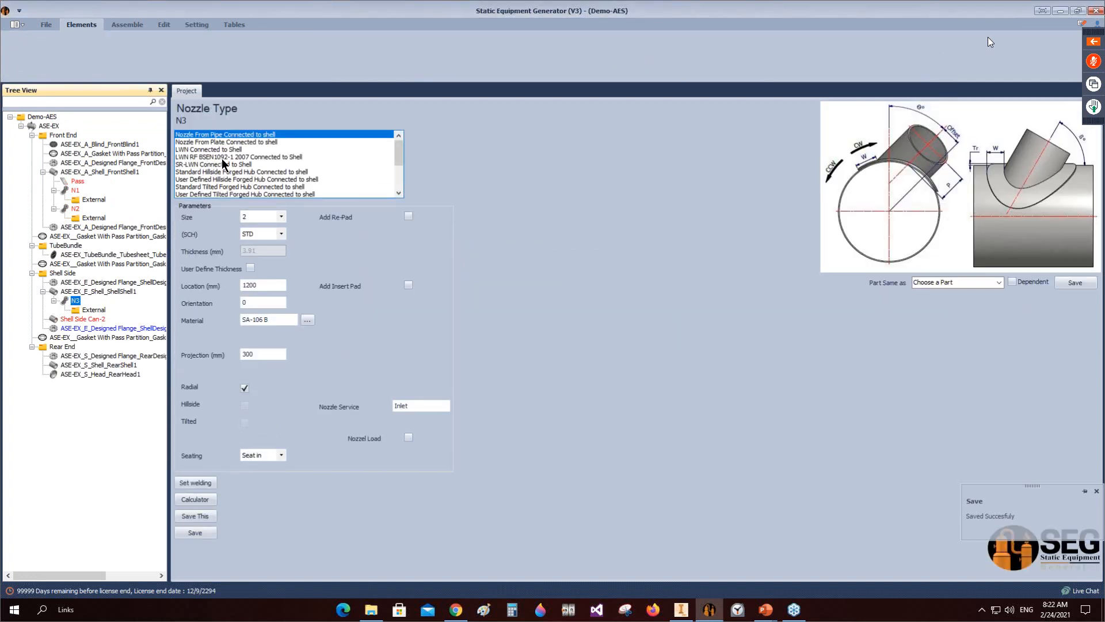
Step: Define N3 as LWN Connected to Shell with rating 300, size 6 and location 250 mm, and save it
left_click(212, 148)
left_click(281, 217)
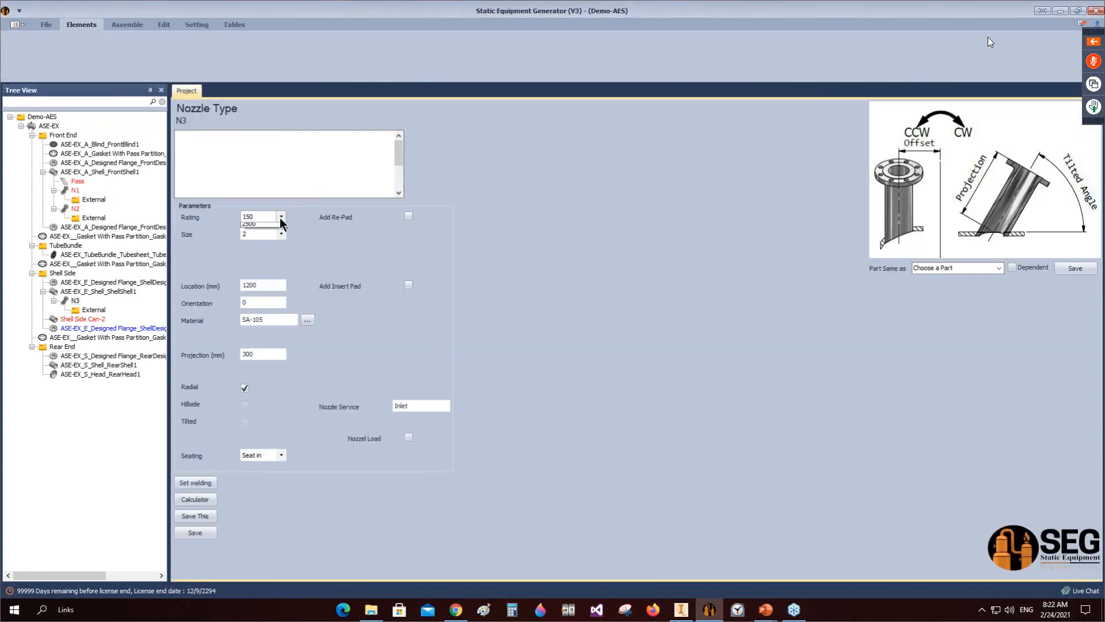
left_click(268, 233)
left_click(281, 234)
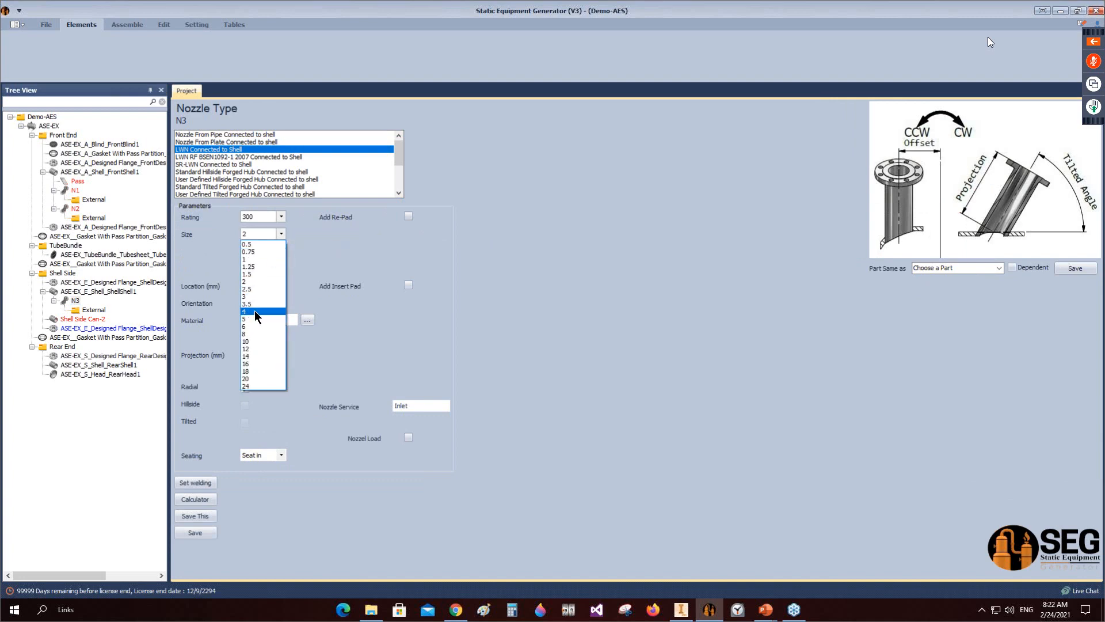
left_click(257, 327)
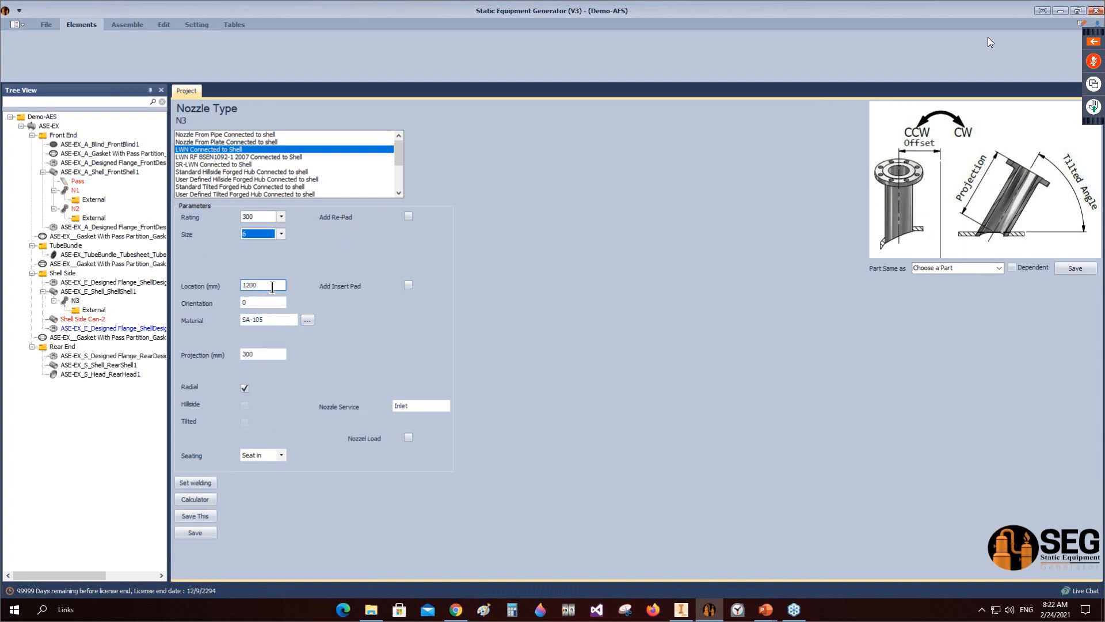
key("Tab")
left_click(195, 532)
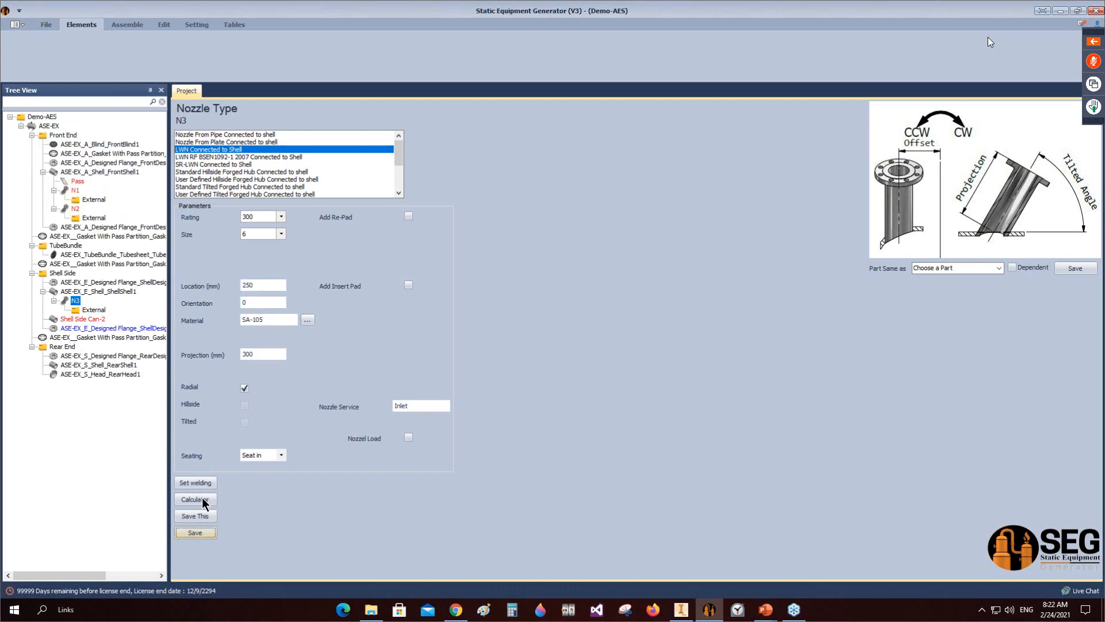
Step: Calculate N3's projection with the nozzle calculator from 750 mm projection from V.C.L. and save the result
left_click(204, 500)
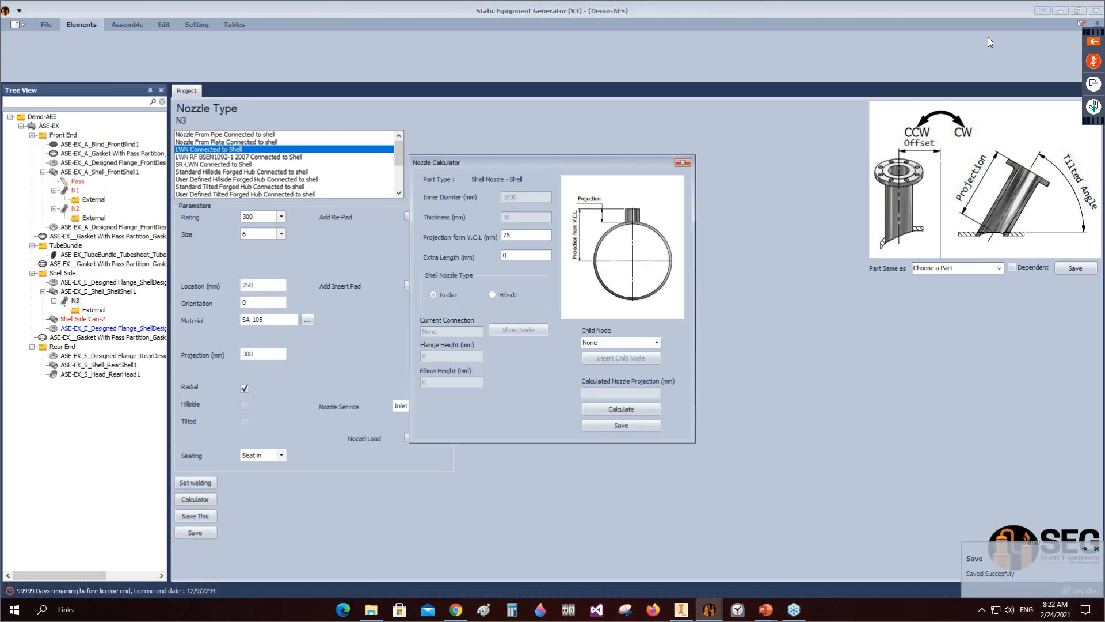
left_click(615, 410)
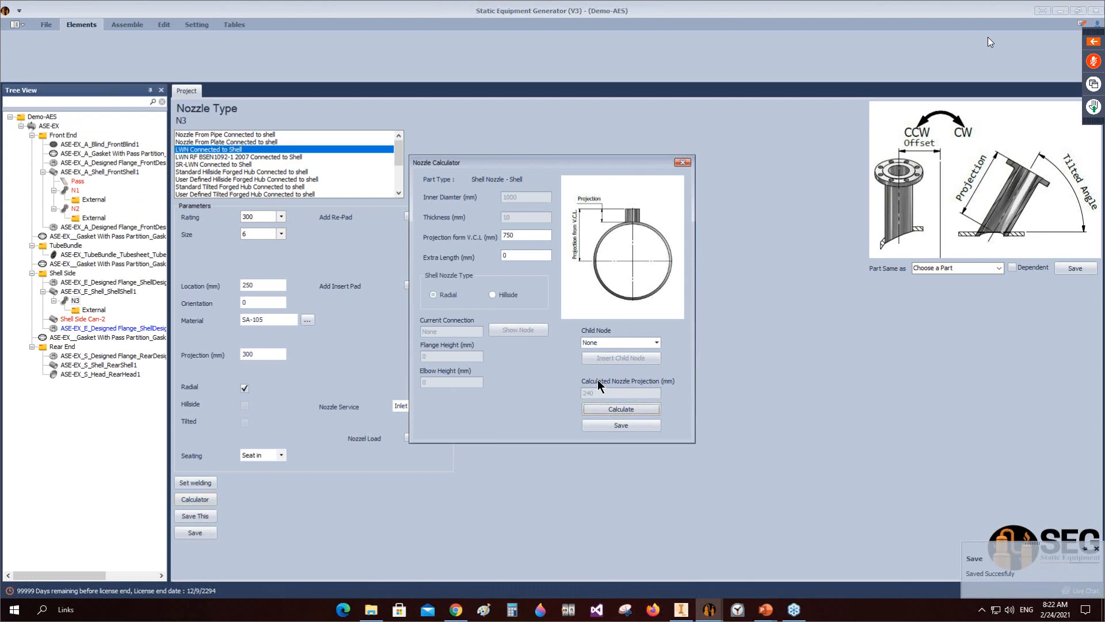
left_click(603, 424)
Step: Add a shell nozzle named N4 to the same shell-side shell and define it as the same part as N3, saving the copied parameters
left_click(67, 291)
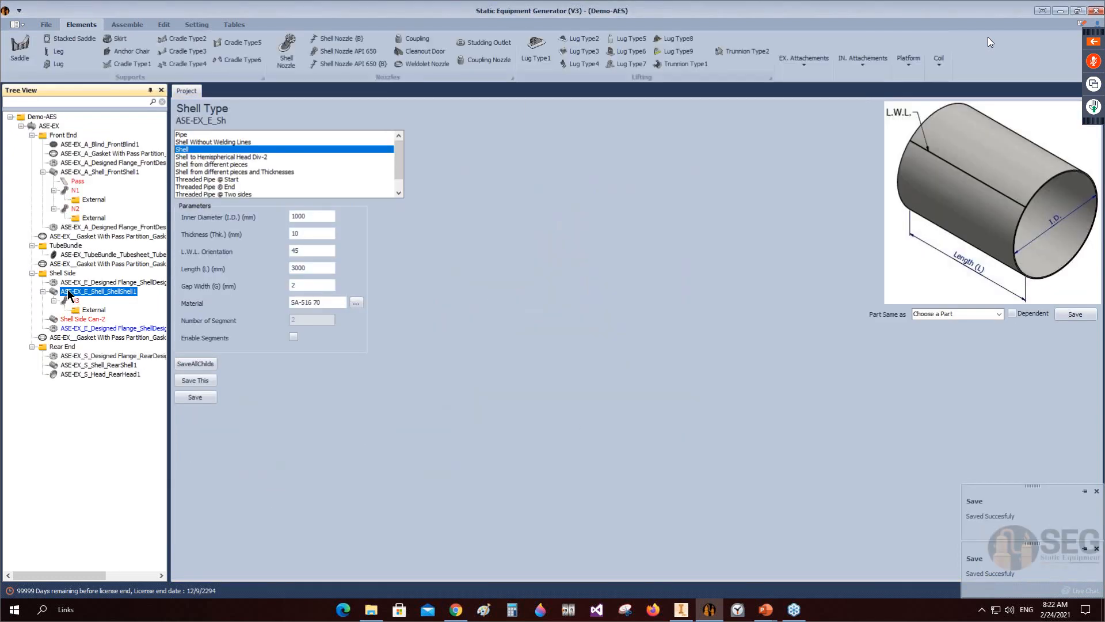
left_click(286, 52)
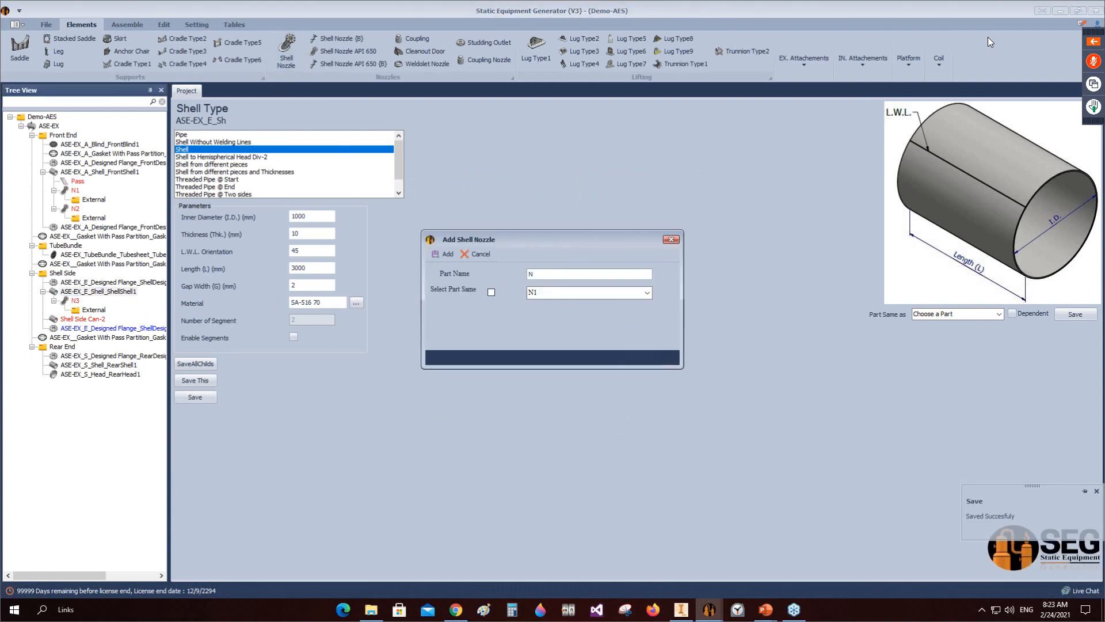
left_click(447, 255)
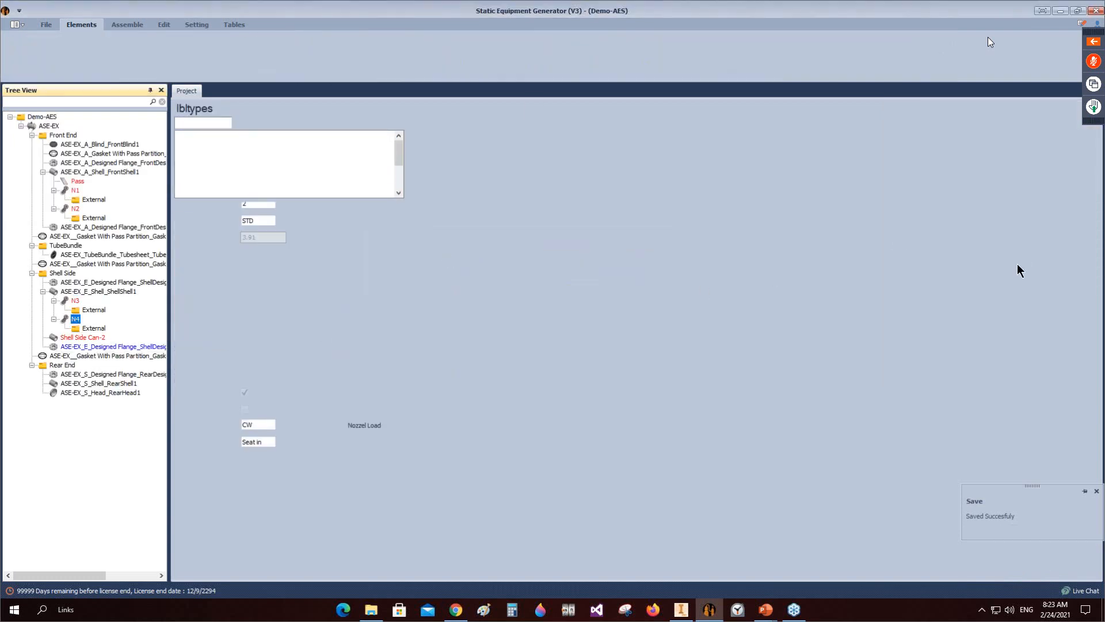
left_click(991, 282)
left_click(932, 317)
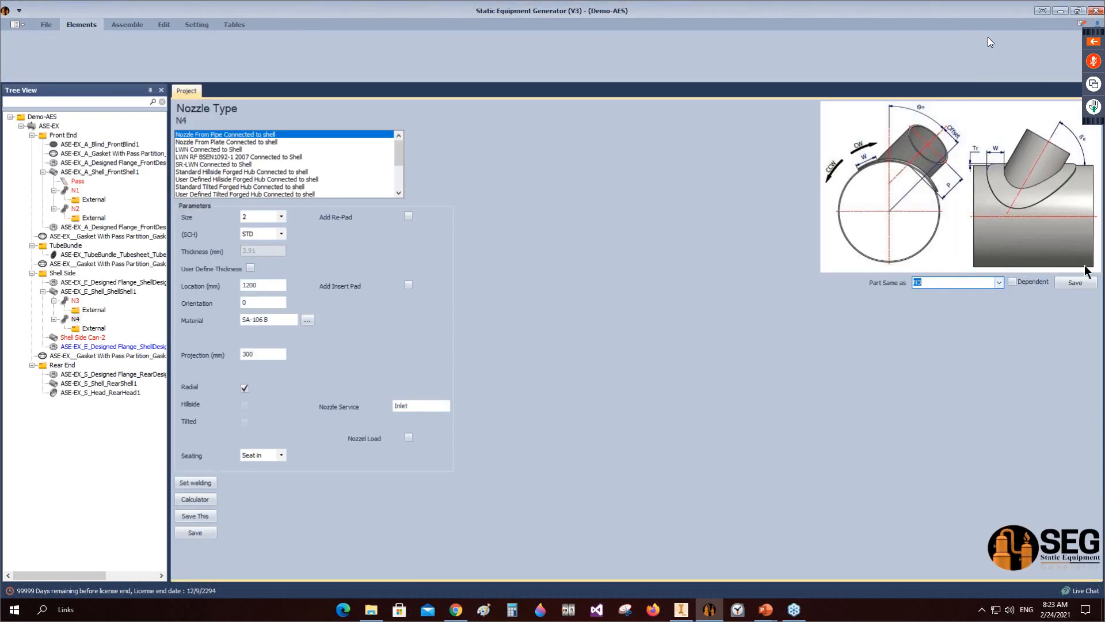
left_click(1064, 286)
left_click(554, 316)
Step: Check N3's parameters, then set nozzle N4's orientation to 180 and its location to 4650 mm and save it
left_click(67, 302)
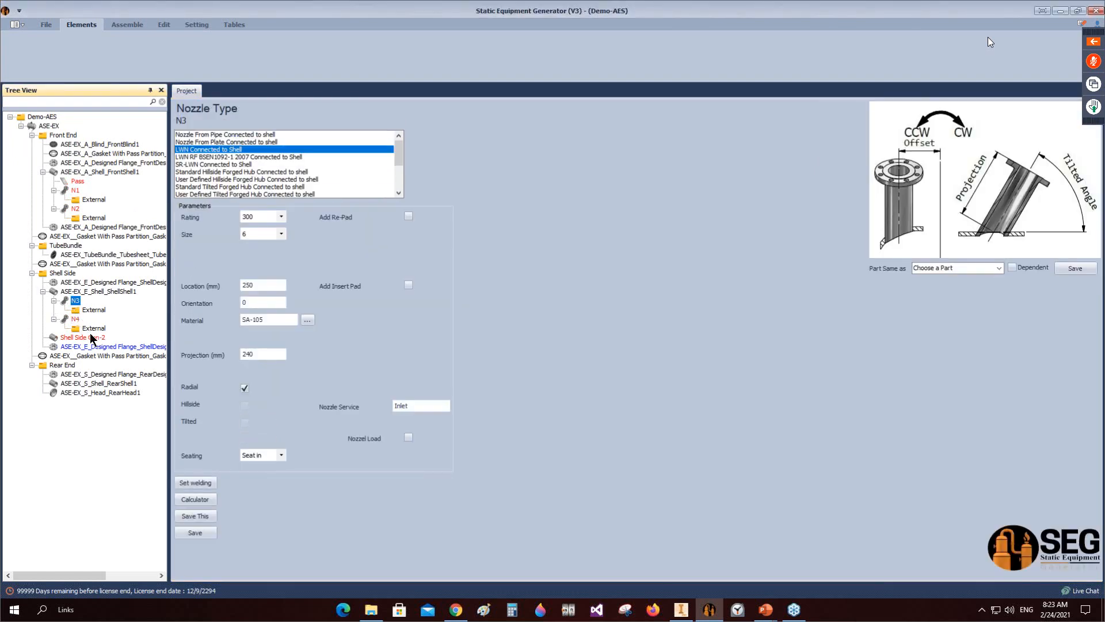
left_click(73, 318)
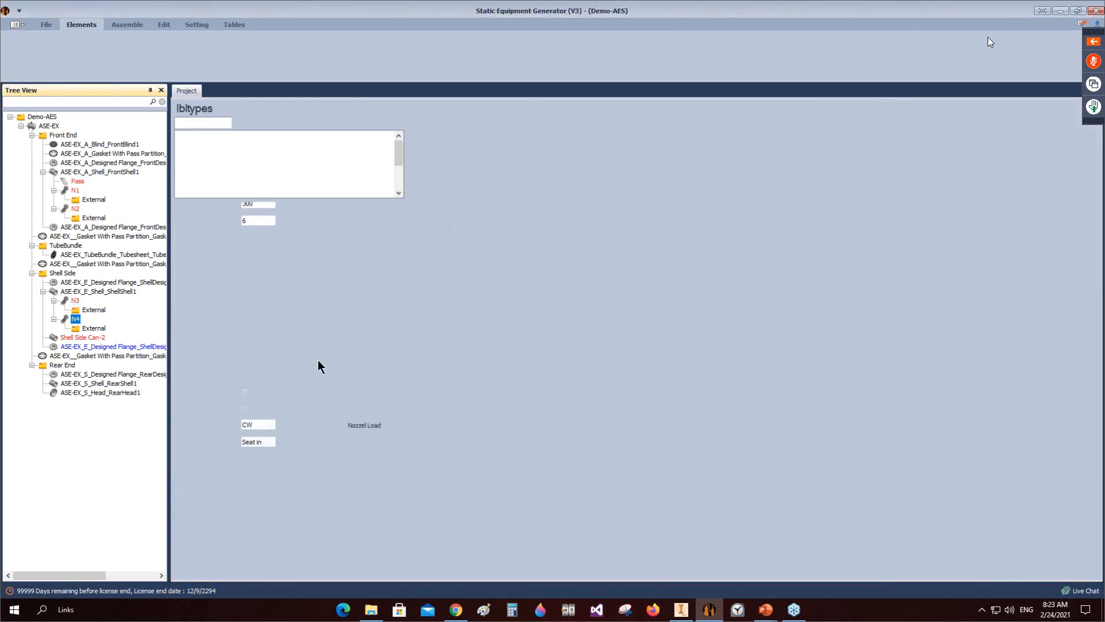
left_click(255, 305)
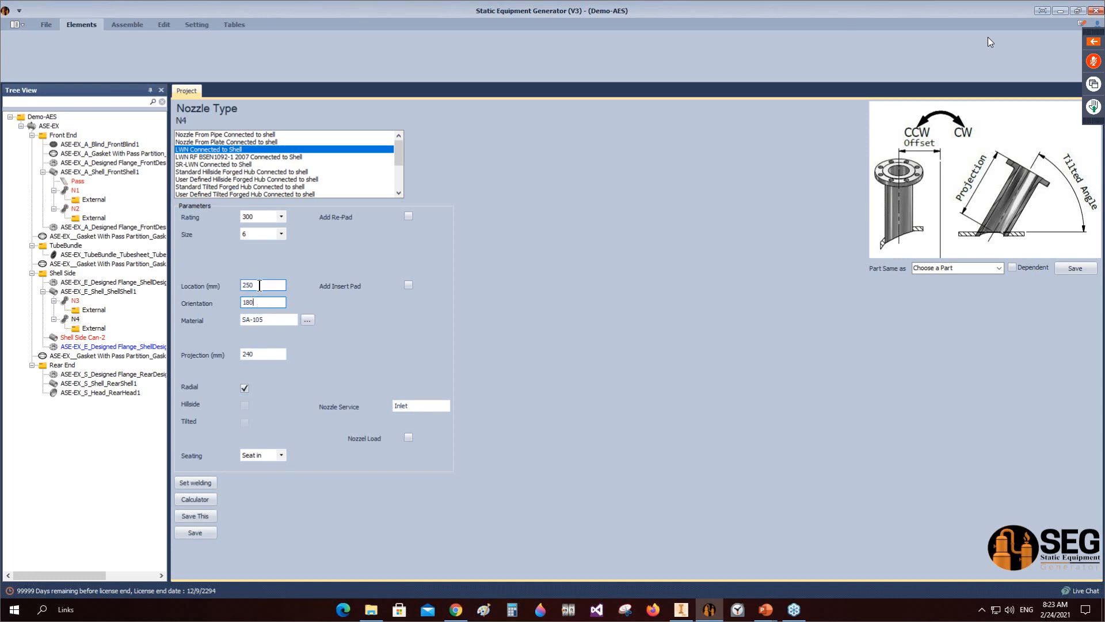
left_click(260, 285)
type("46")
left_click(195, 532)
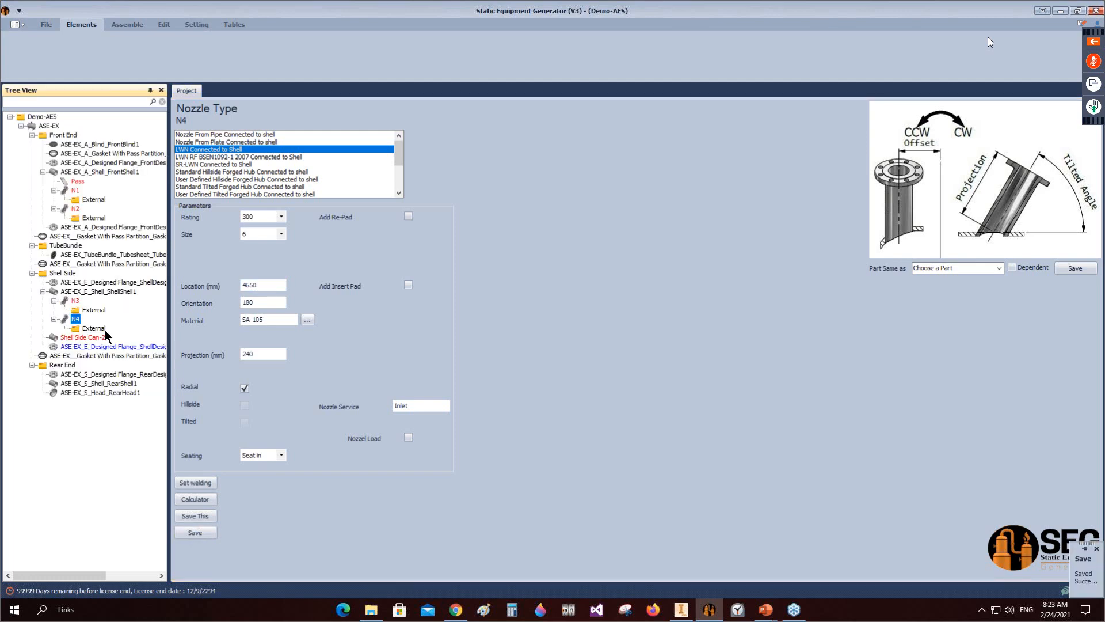
Step: Add a shell nozzle named V to the rear-end shell ASE-EX_S_Shell_RearShell1 and open its parameters
left_click(72, 384)
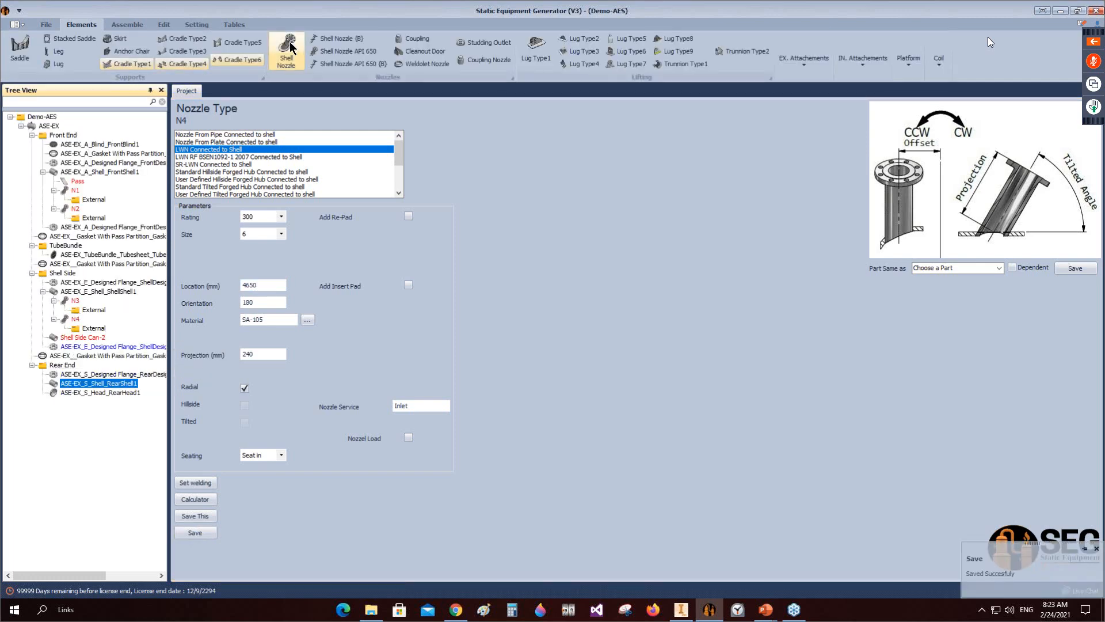
left_click(289, 45)
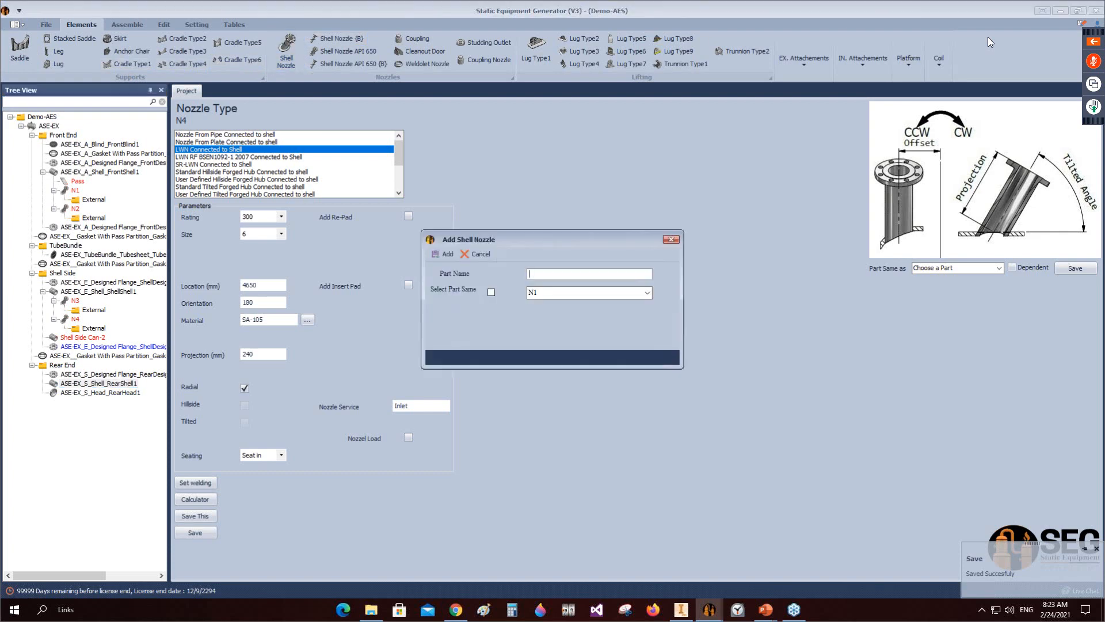
left_click(442, 254)
left_click(66, 394)
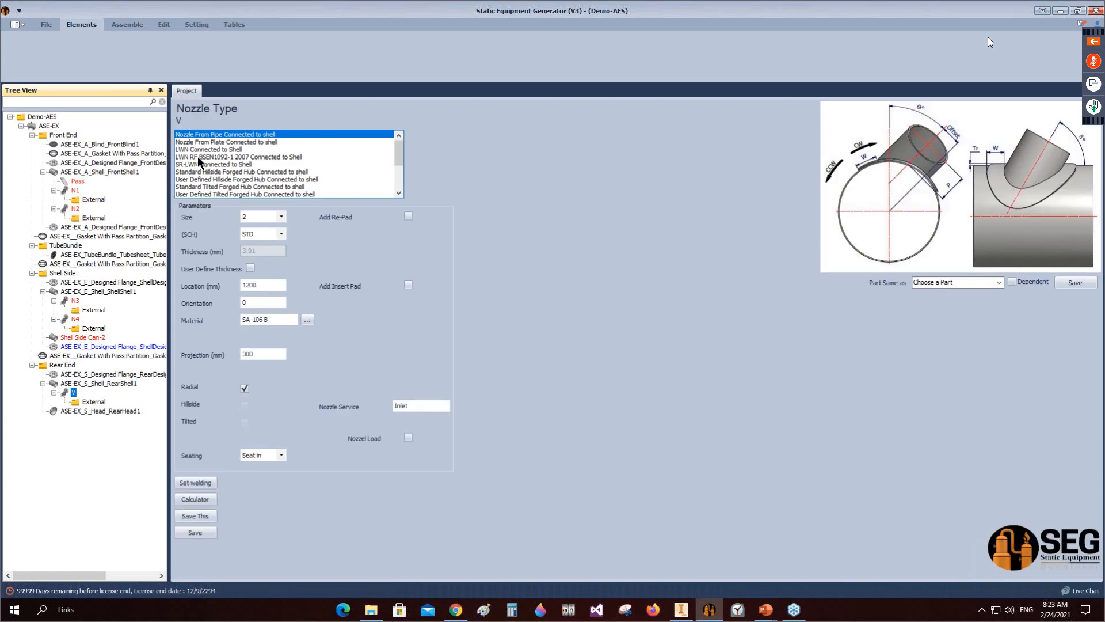
Step: Define nozzle V as LWN Connected to Shell with rating 300, size 2 and location 200 mm, and save it
left_click(189, 148)
left_click(279, 216)
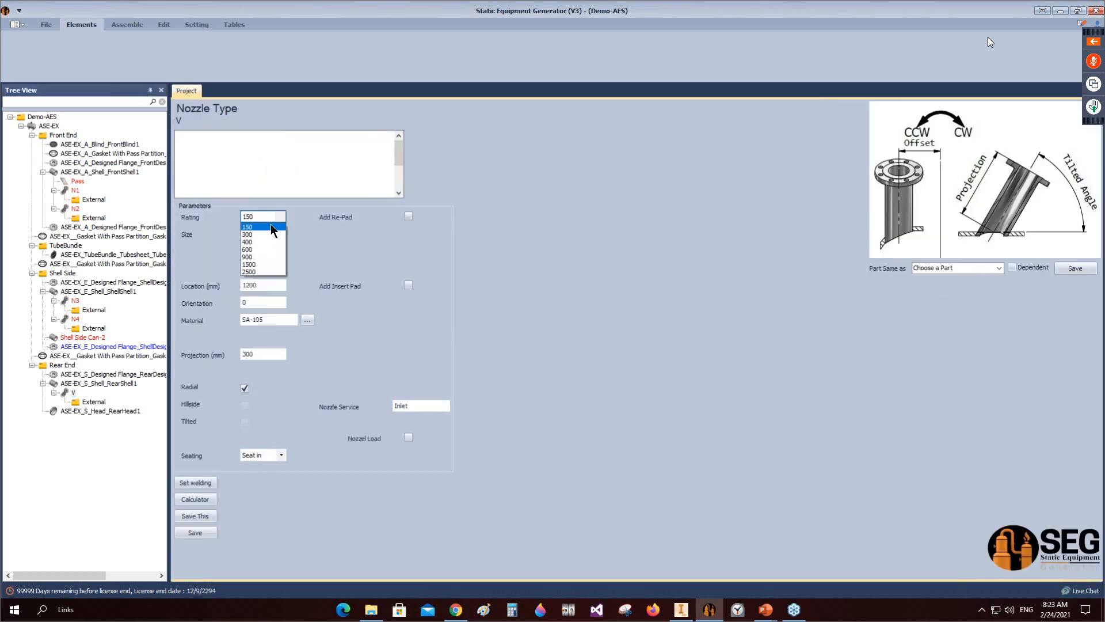
left_click(271, 235)
left_click(281, 234)
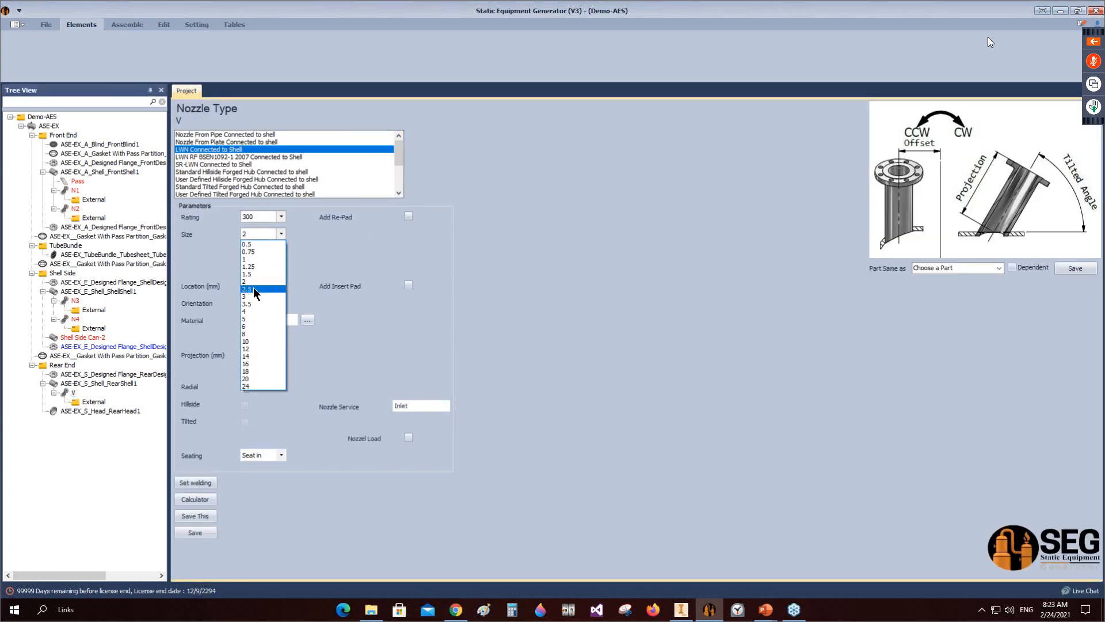
left_click(281, 233)
left_click(282, 233)
left_click(244, 281)
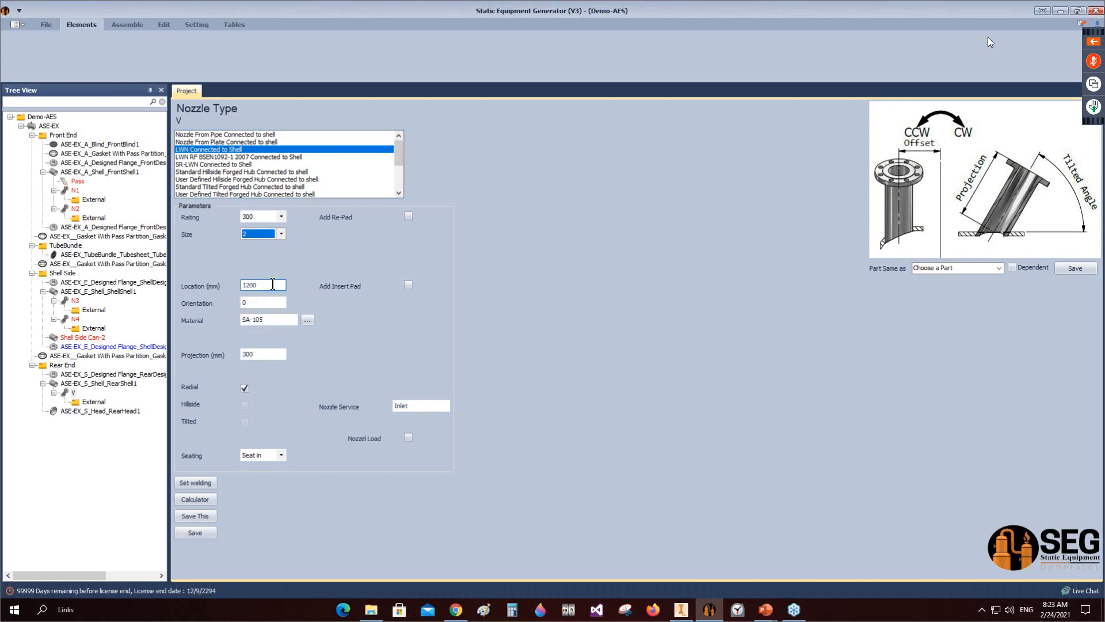
double_click(251, 285)
type("200")
left_click(194, 533)
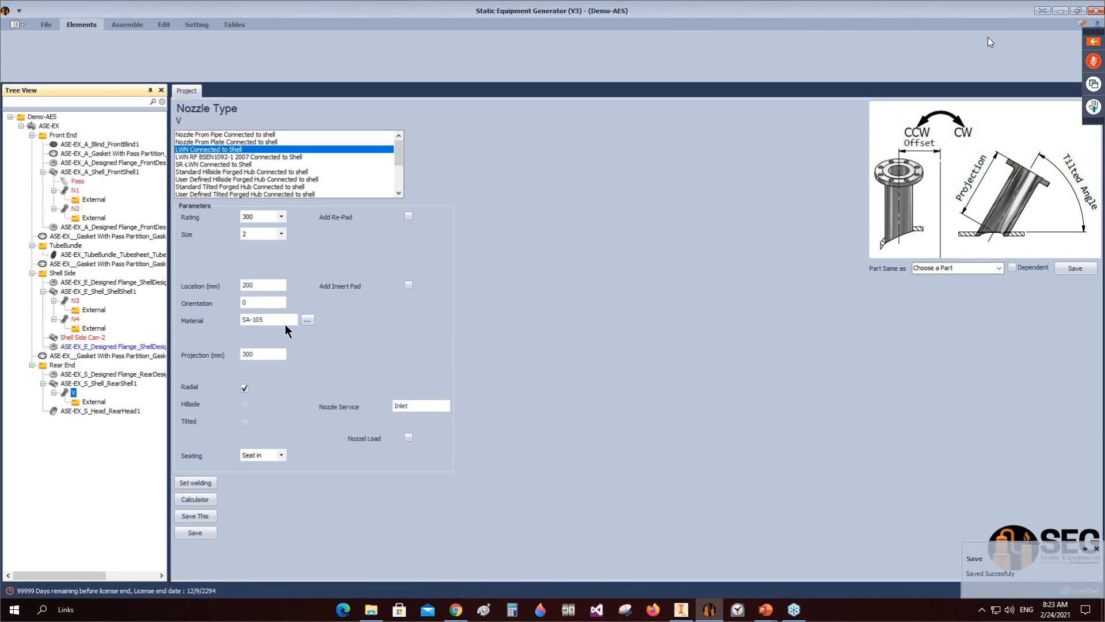
Step: Calculate nozzle V's projection from the vessel centreline with the nozzle calculator and save the result
left_click(195, 500)
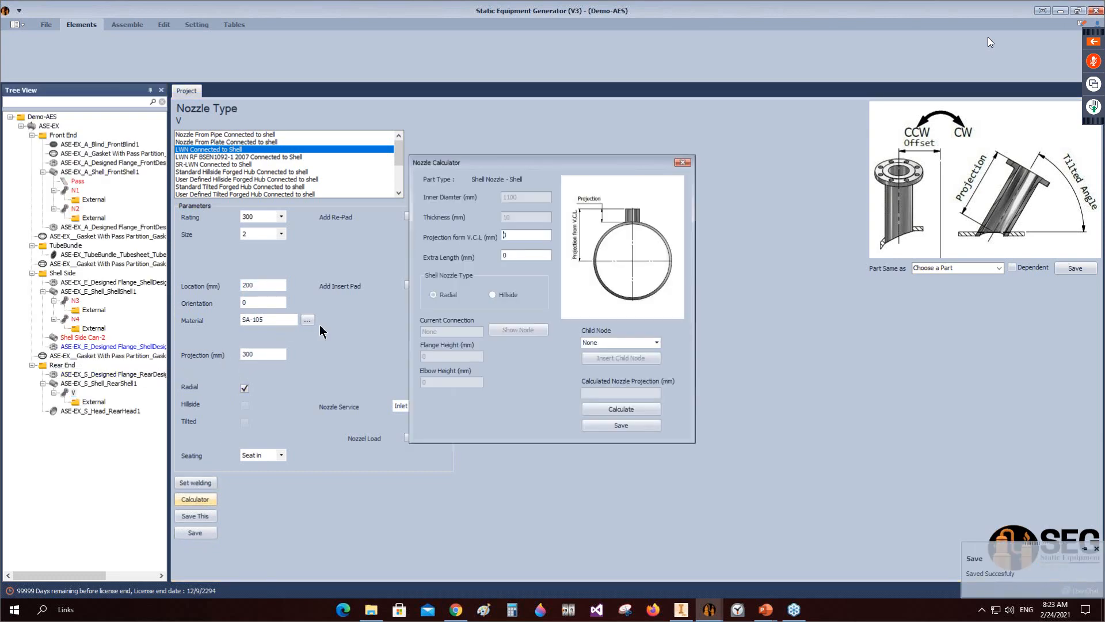
left_click(621, 409)
left_click(621, 425)
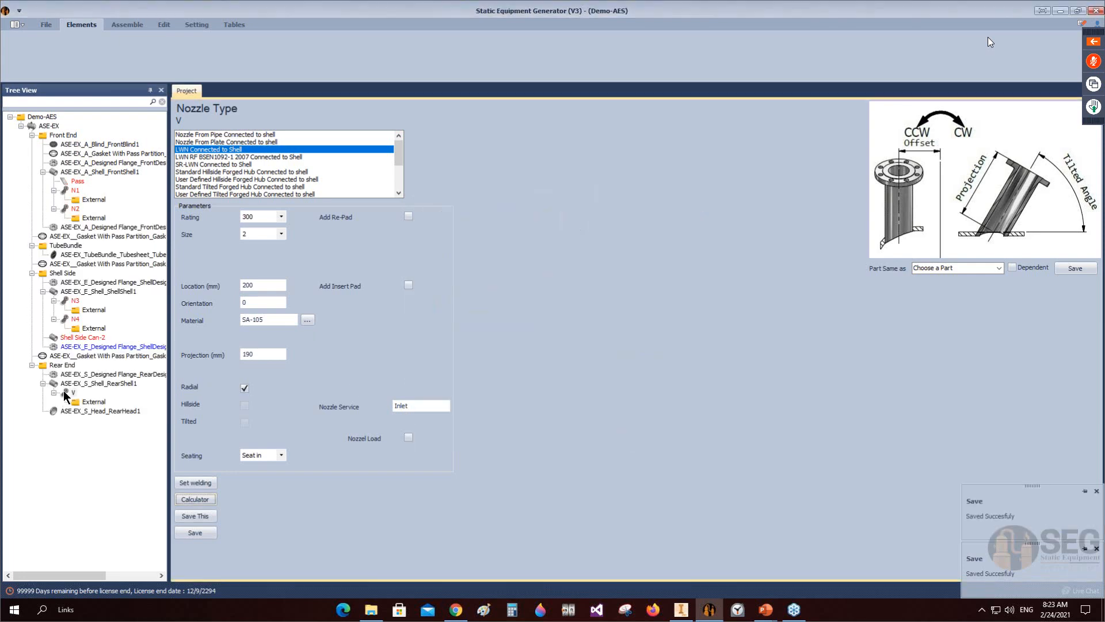
Step: Add a shell nozzle named D to the rear-end shell and define it as the same part as V, saving the copied parameters
left_click(67, 385)
left_click(286, 51)
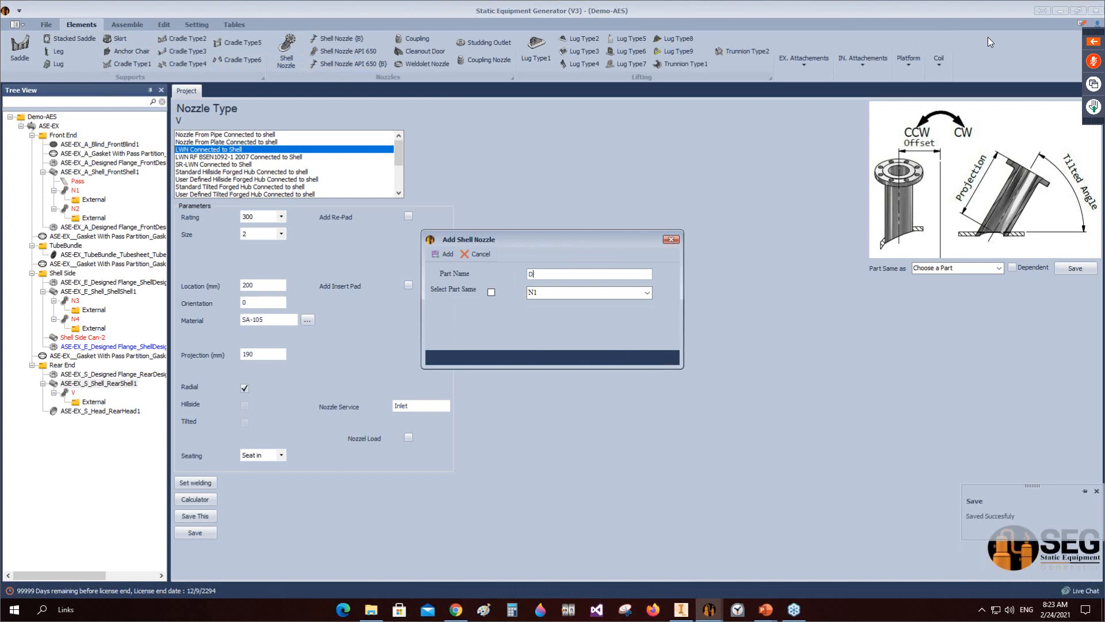
key("Return")
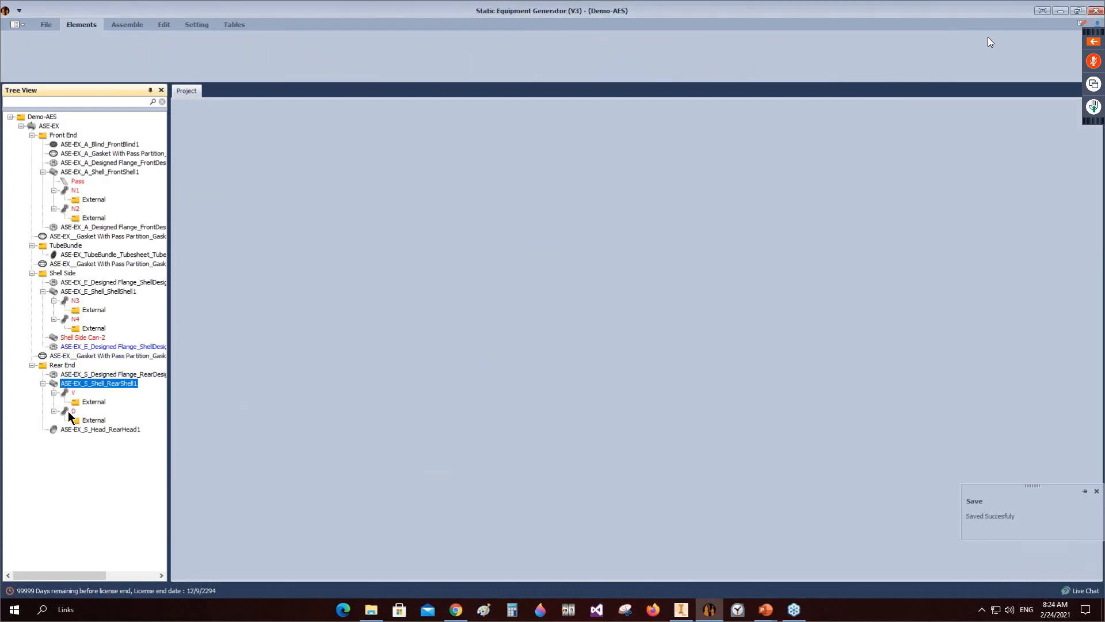
left_click(68, 411)
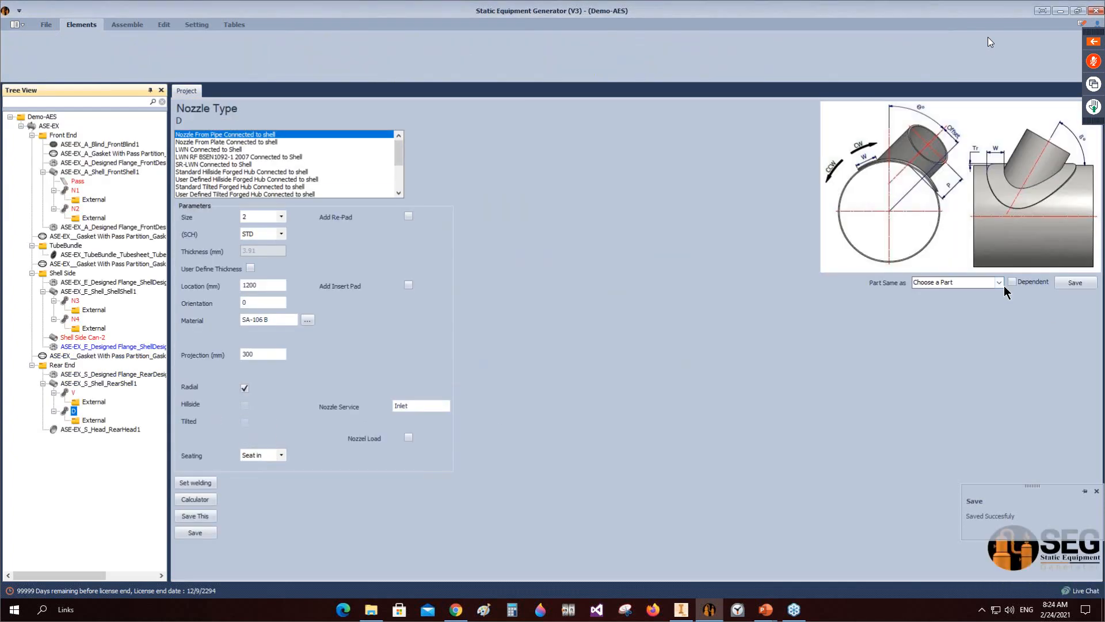
left_click(1001, 283)
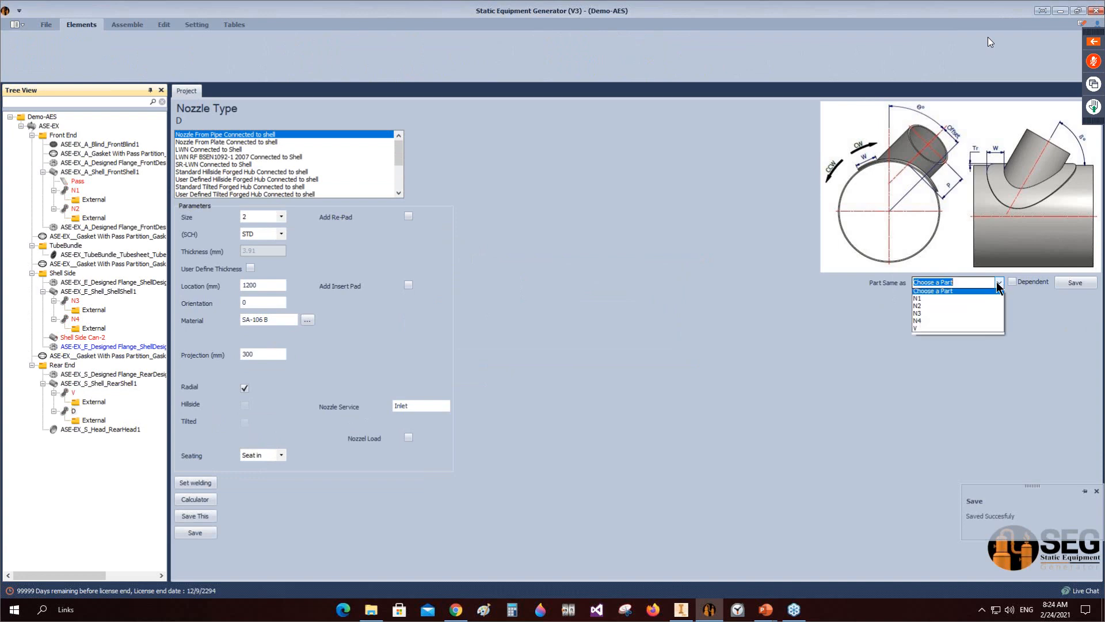
left_click(938, 330)
left_click(1075, 283)
key("Return")
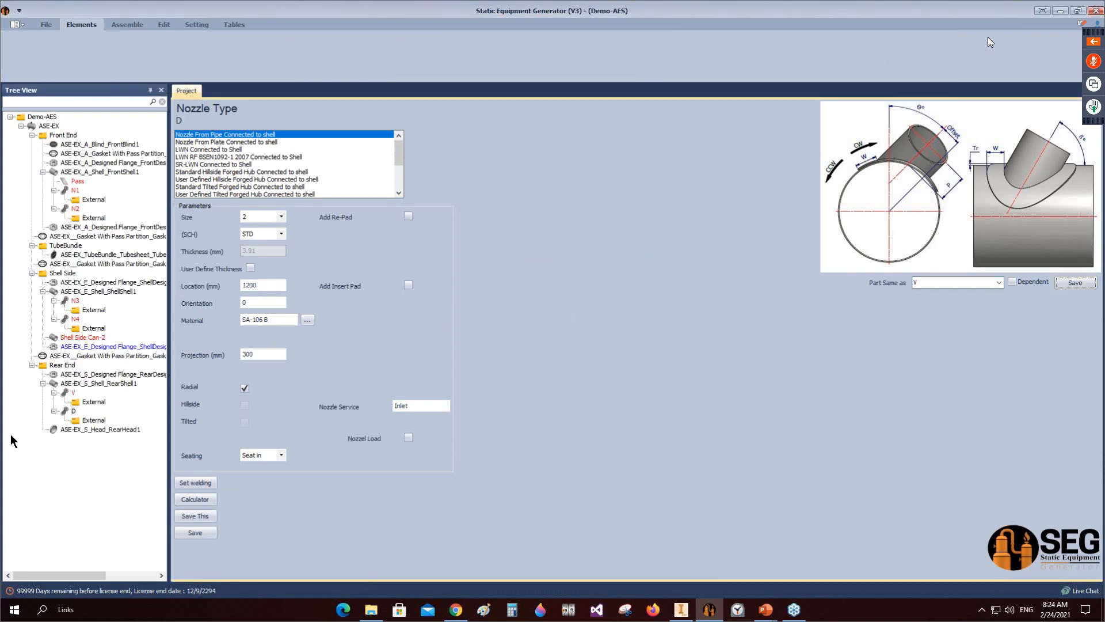
Step: Edit nozzle D's orientation, set its nozzle service to Drain and save the nozzle
left_click(69, 411)
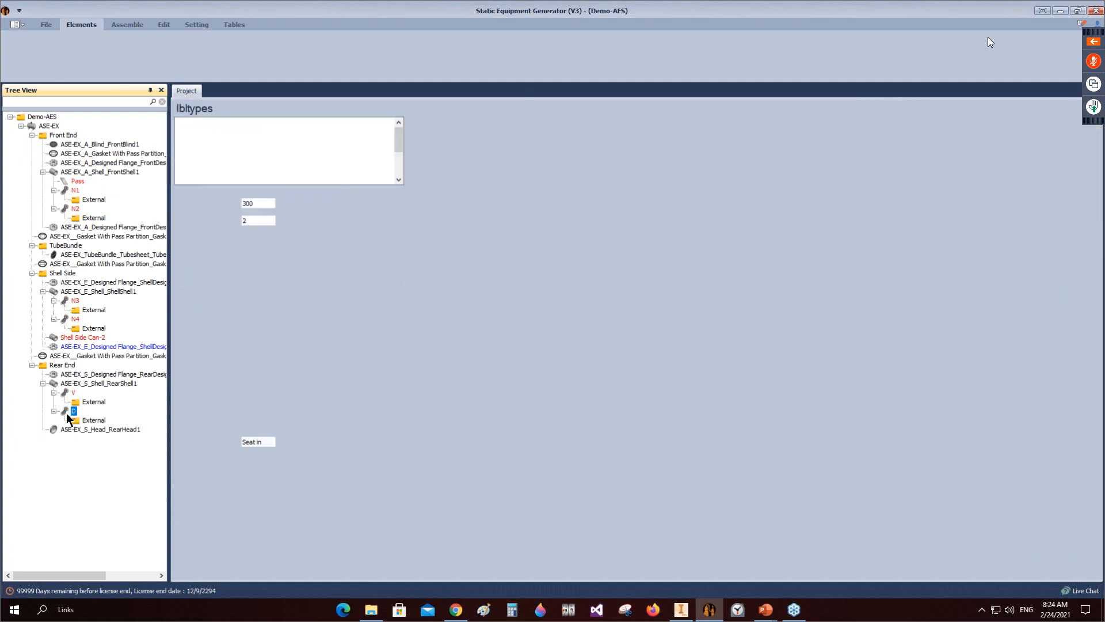
left_click(248, 303)
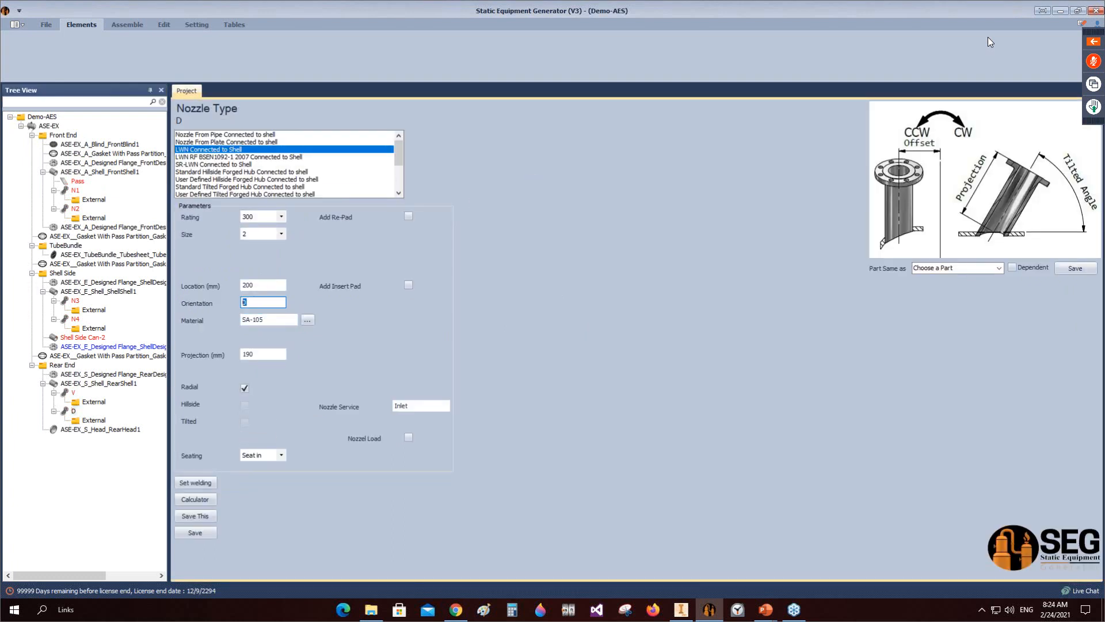
left_click(417, 407)
type("Drain")
left_click(202, 531)
Step: Set nozzle V's nozzle service to Vent and save the nozzle
left_click(68, 396)
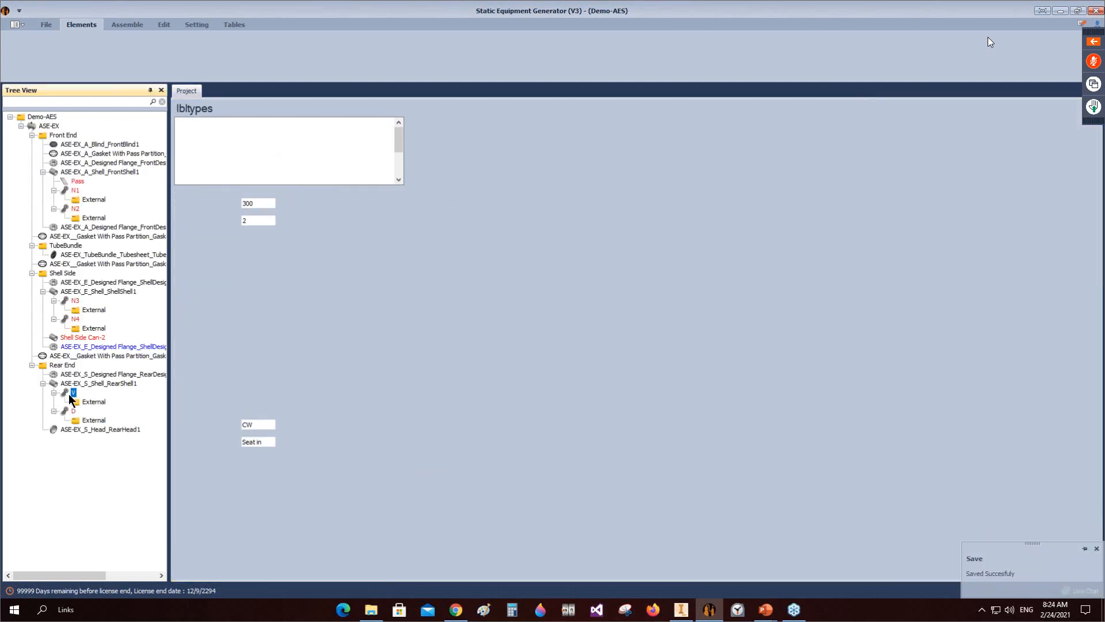
left_click(425, 407)
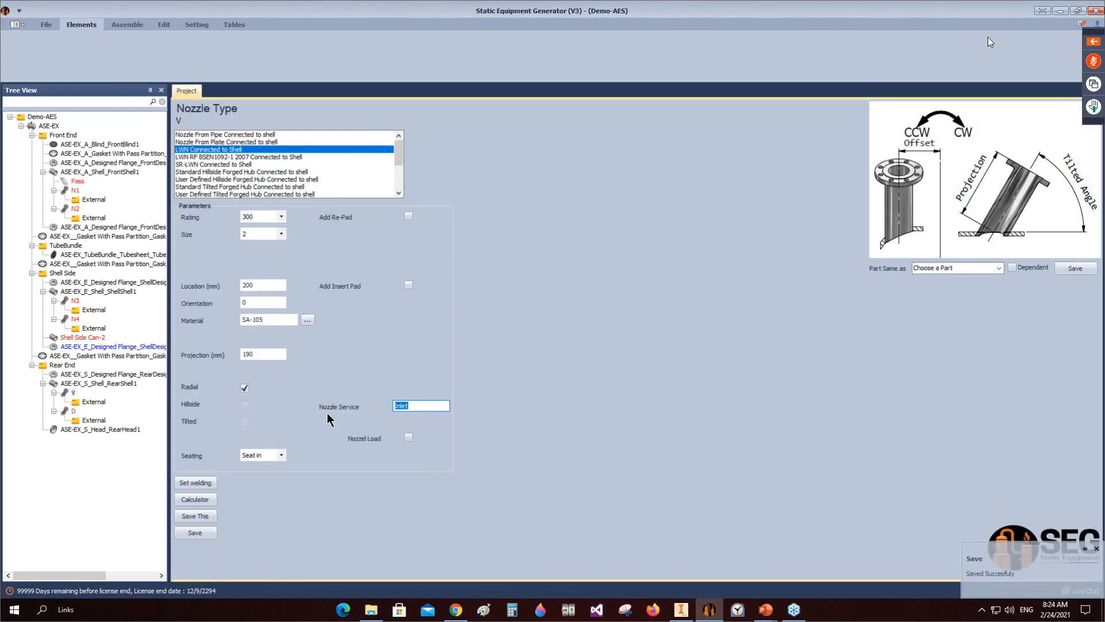
type("Vent")
left_click(194, 531)
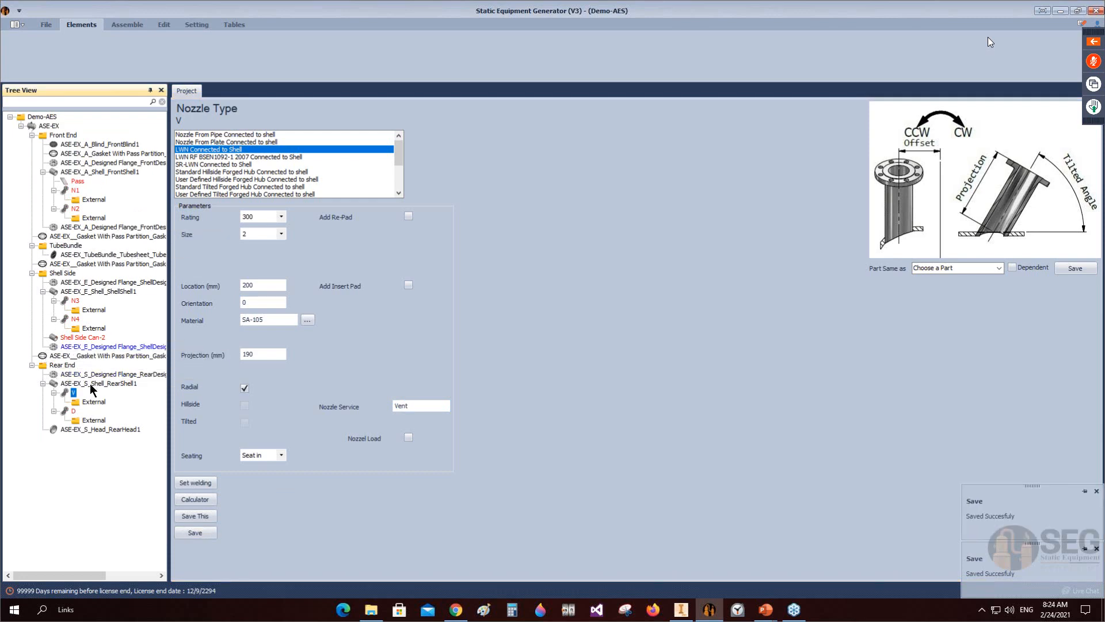
Step: Start the Inventor assembly connection, check the open assembly in Autodesk Inventor and return to Static Equipment Generator
left_click(123, 24)
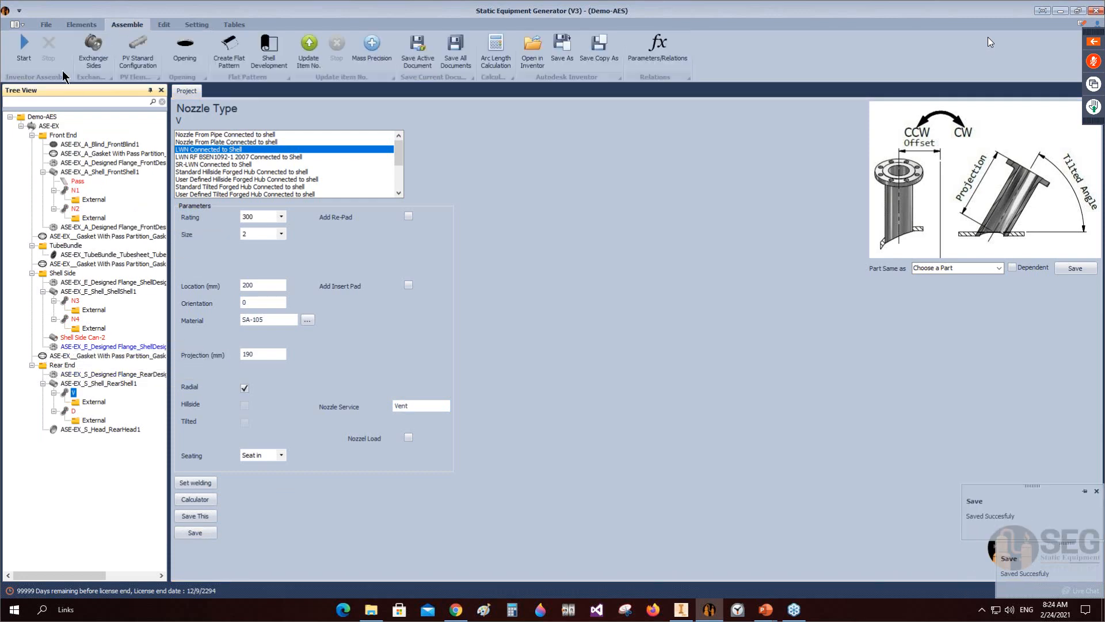
left_click(25, 51)
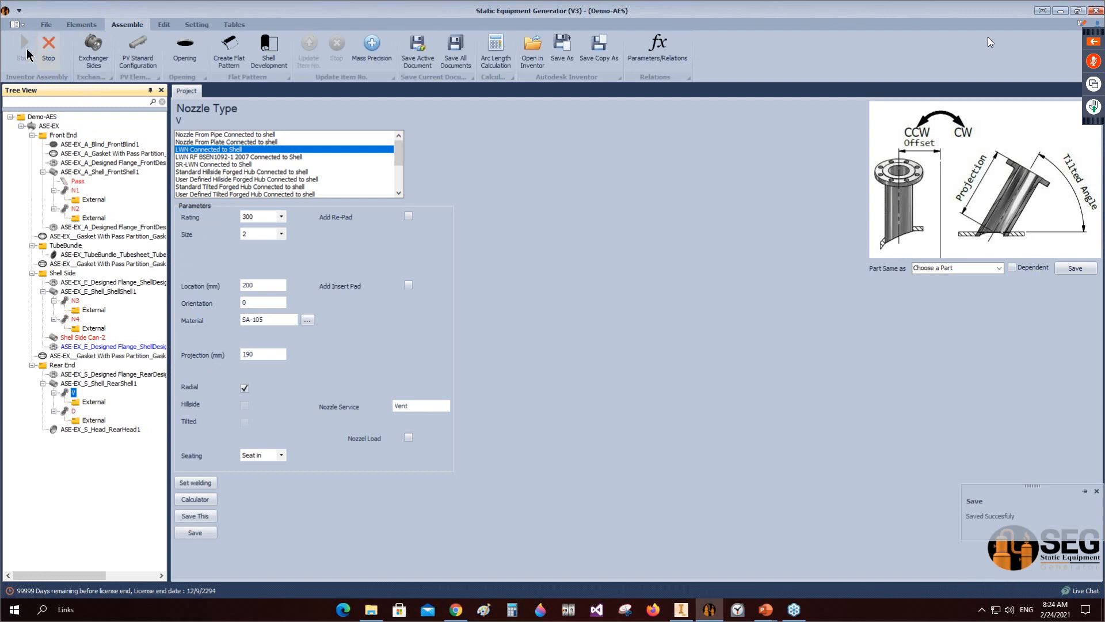
left_click(682, 610)
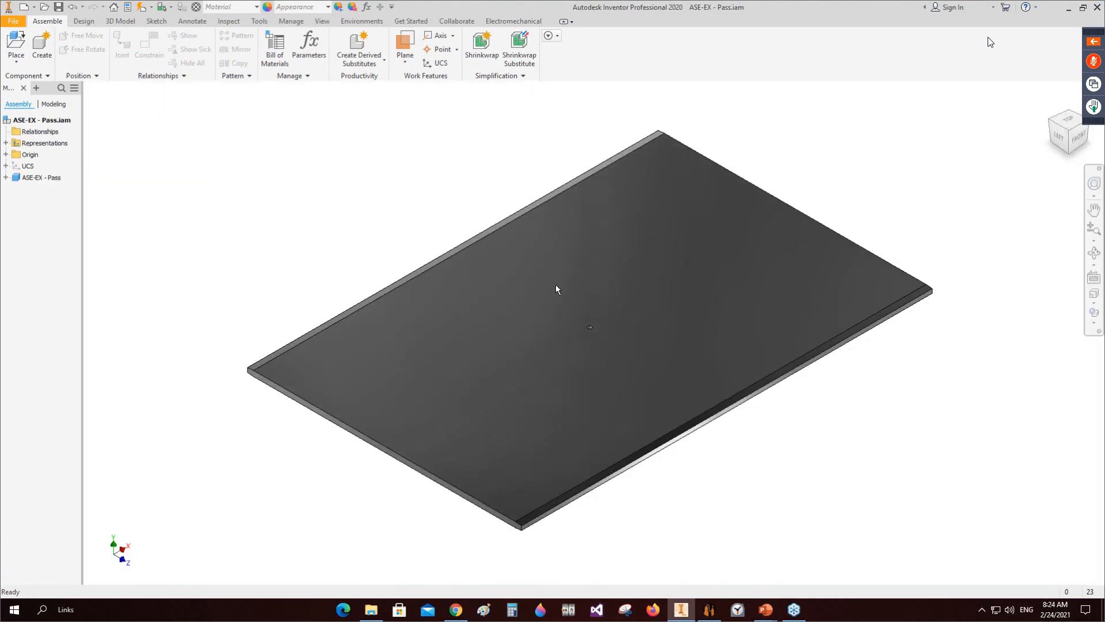
left_click(709, 610)
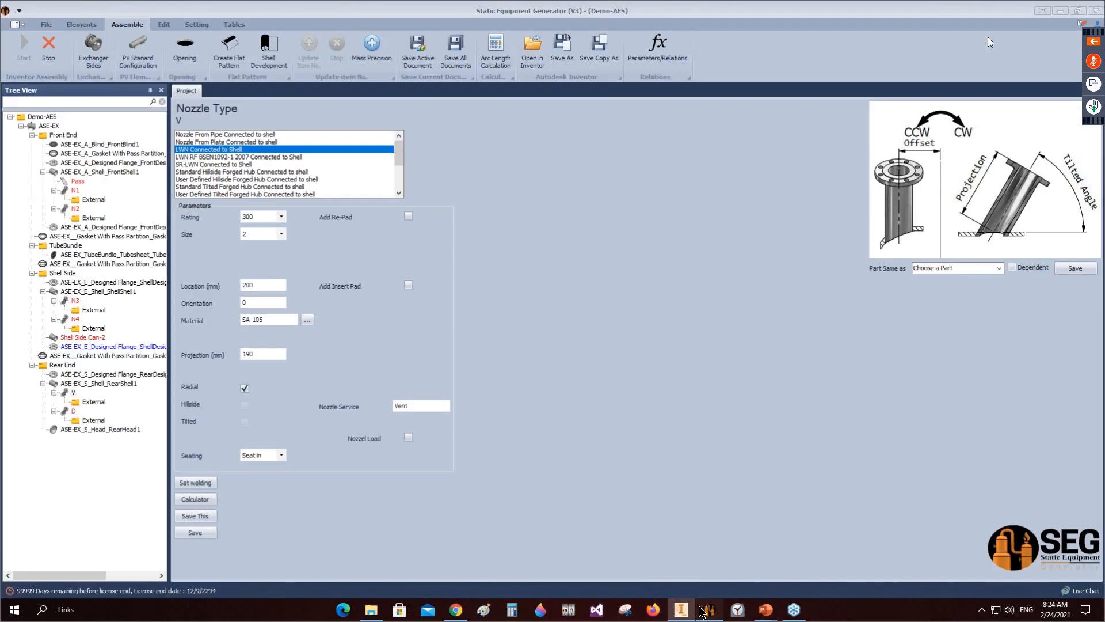
Step: Edit the tube pattern of the TubeBundle tubesheet, set the shell inner diameter to 1000 mm and review the other generic properties
left_click(65, 256)
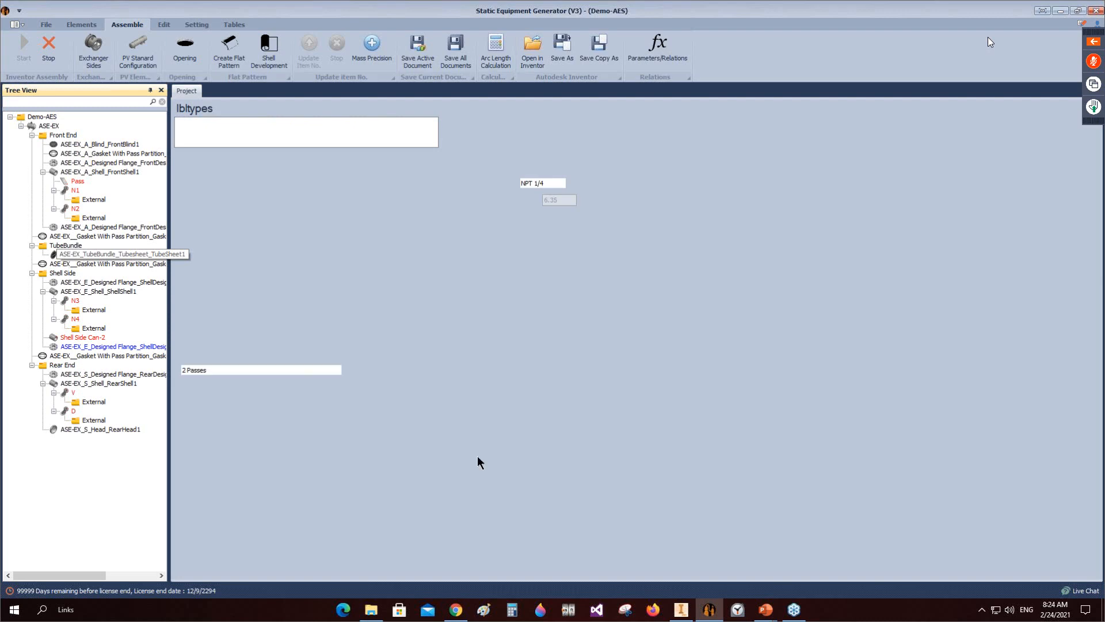
scroll(371, 473, "down", 3)
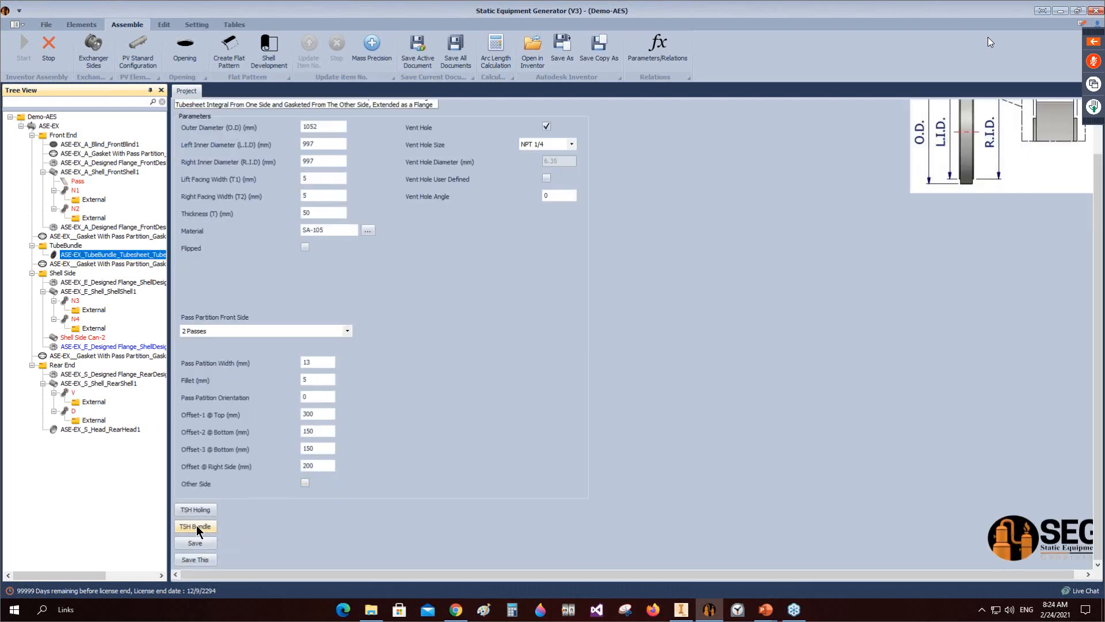
left_click(197, 526)
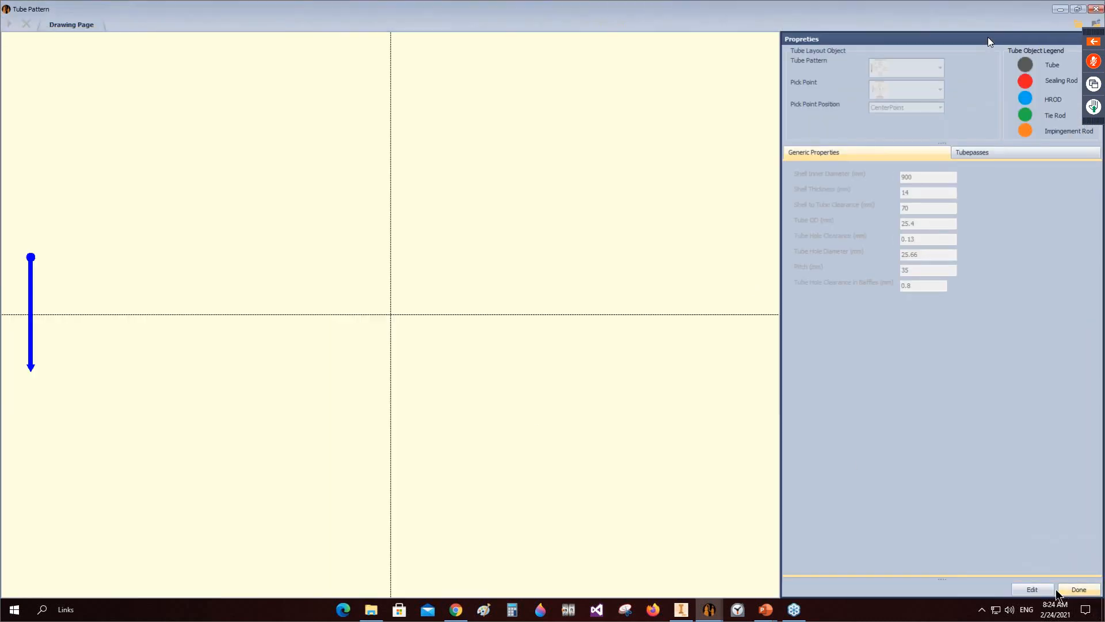
left_click(1031, 589)
left_click_drag(933, 190, 859, 196)
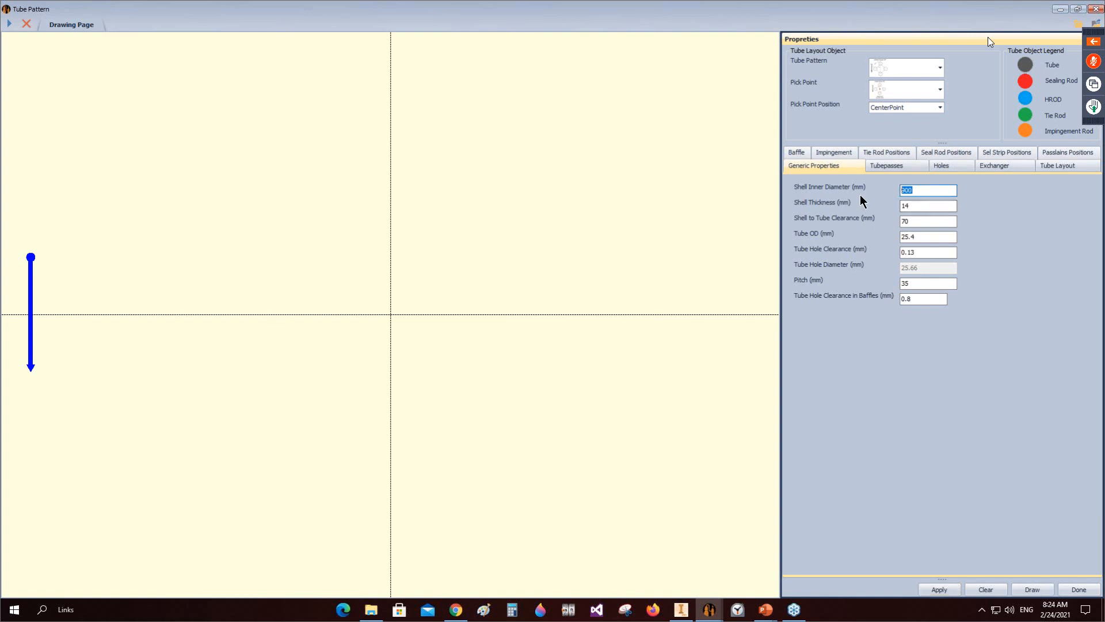
type("1000")
left_click_drag(925, 224, 805, 223)
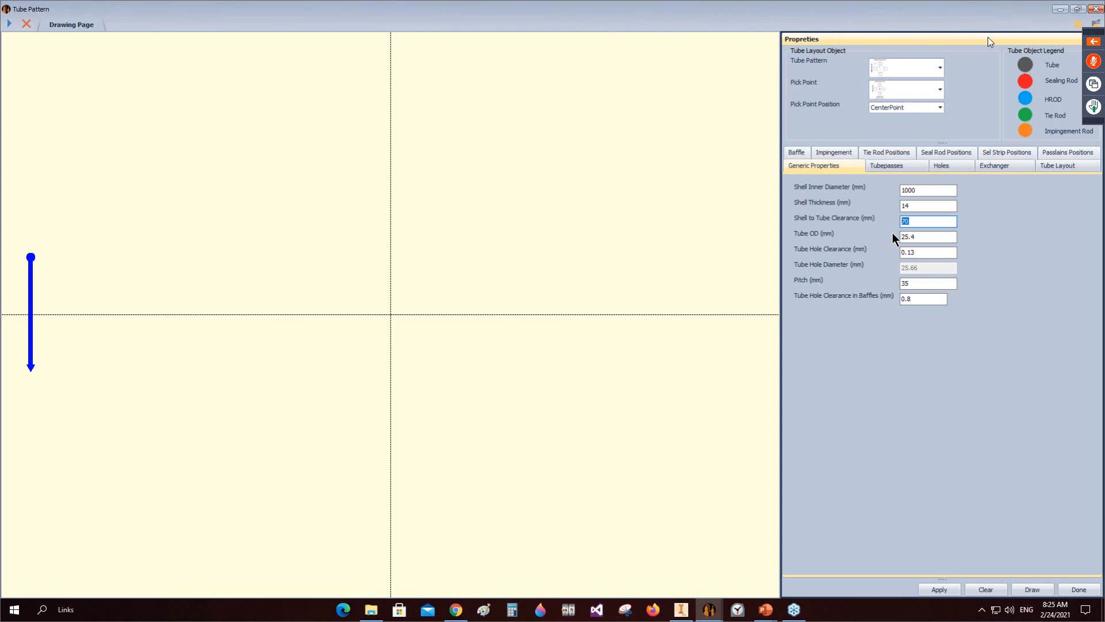
left_click(931, 284)
left_click(915, 252)
left_click(913, 237)
Step: Choose the pass partition type with three horizontal lanes and a central vertical lane, and draw the tube layout
left_click(891, 164)
left_click(961, 195)
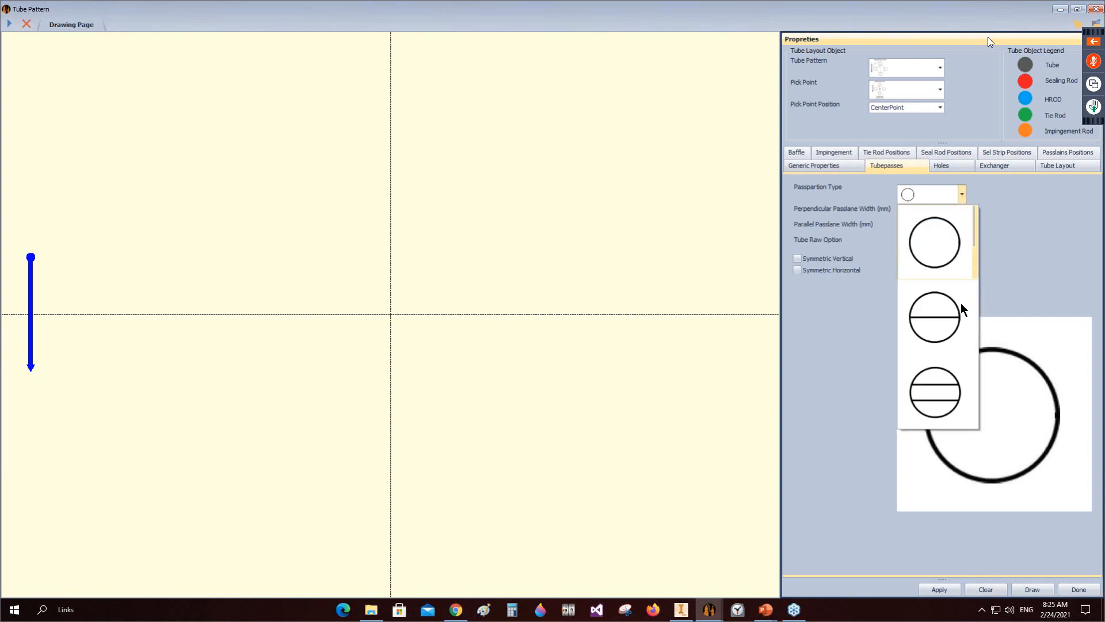
scroll(959, 295, "down", 3)
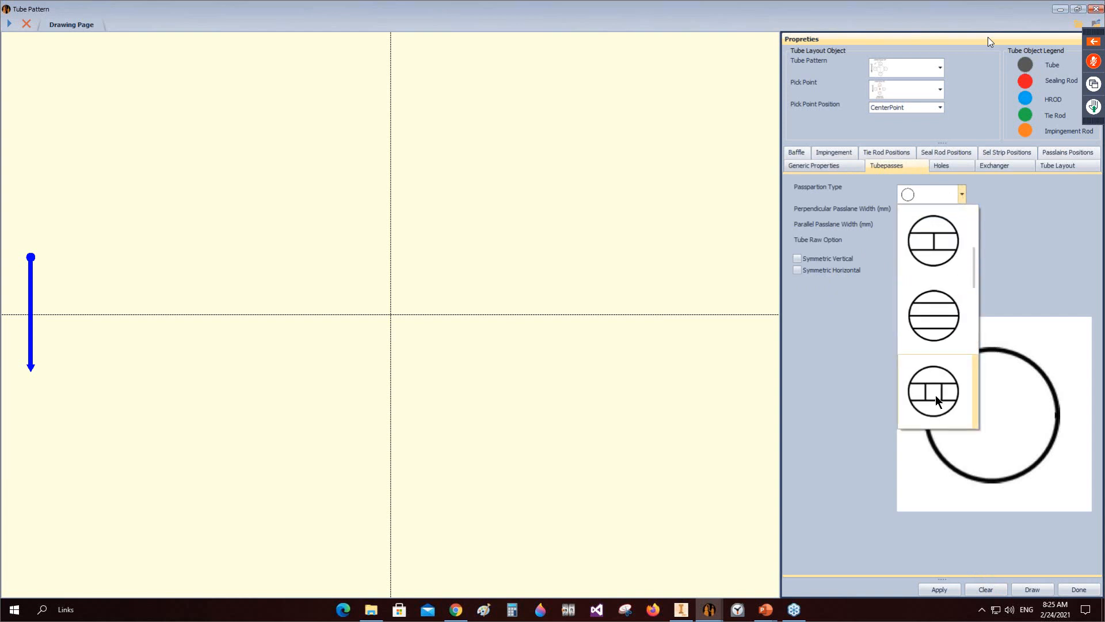
scroll(937, 383, "down", 2)
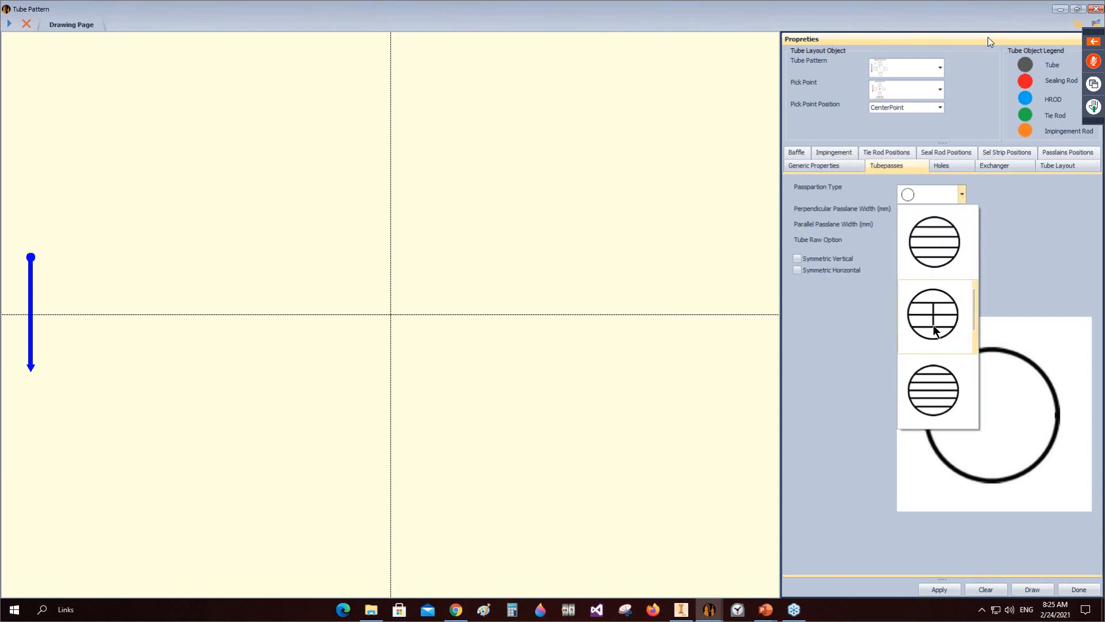
left_click(943, 311)
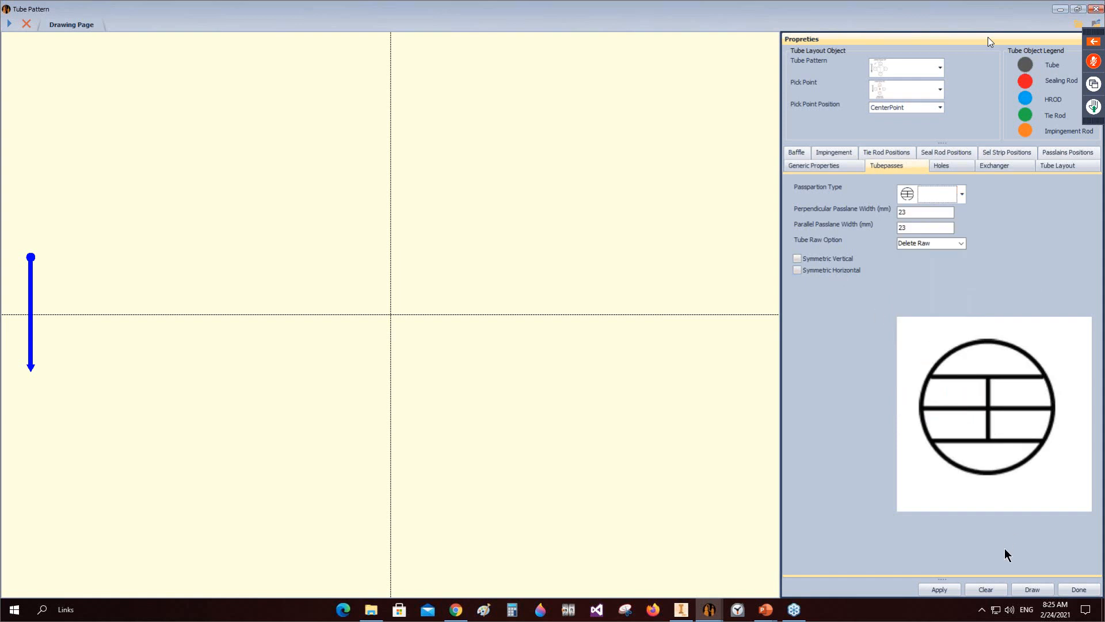
left_click(1032, 592)
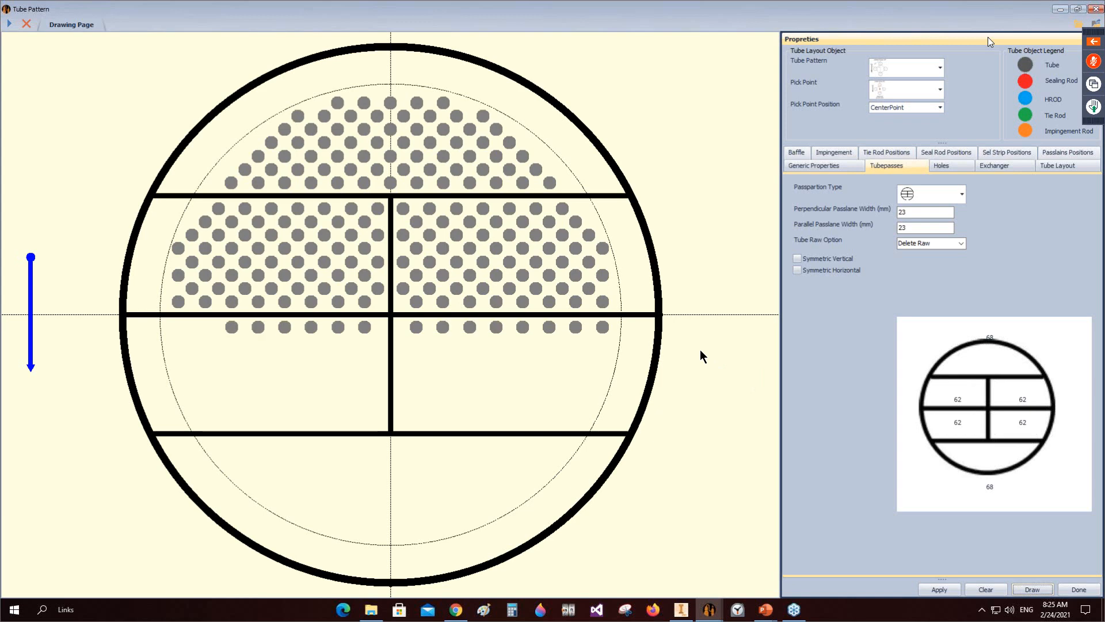
Step: Shift the upper horizontal pass lane down two tube rows and the lower one down one row
left_click(1058, 151)
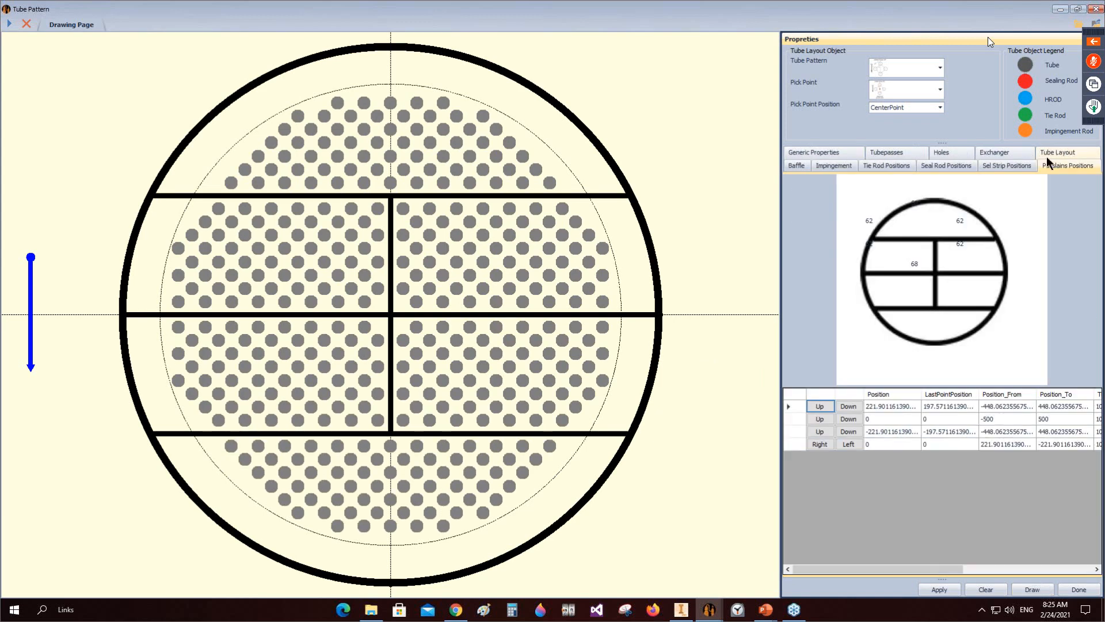
left_click(852, 407)
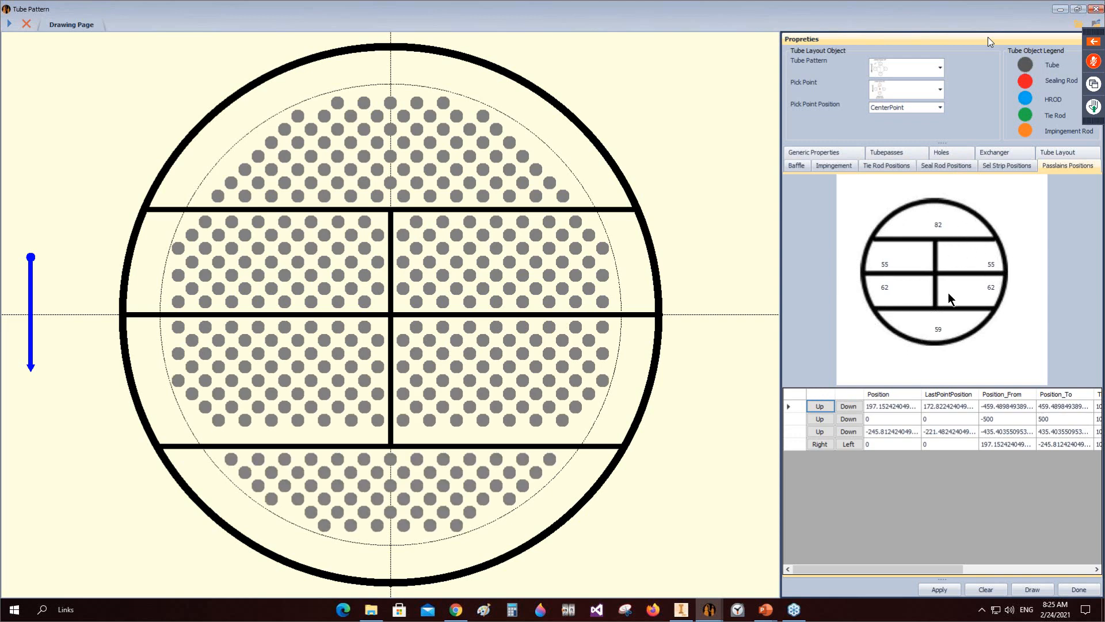
left_click(847, 407)
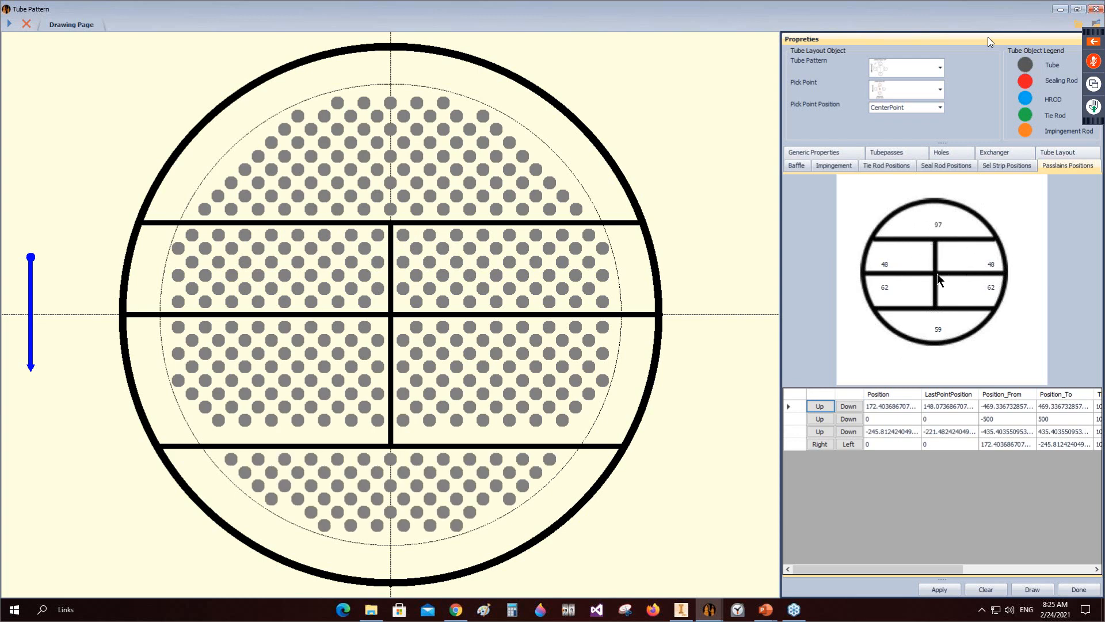
Step: Enable vertical and horizontal symmetry for the tube passes and redraw the tube layout
left_click(898, 151)
left_click(800, 259)
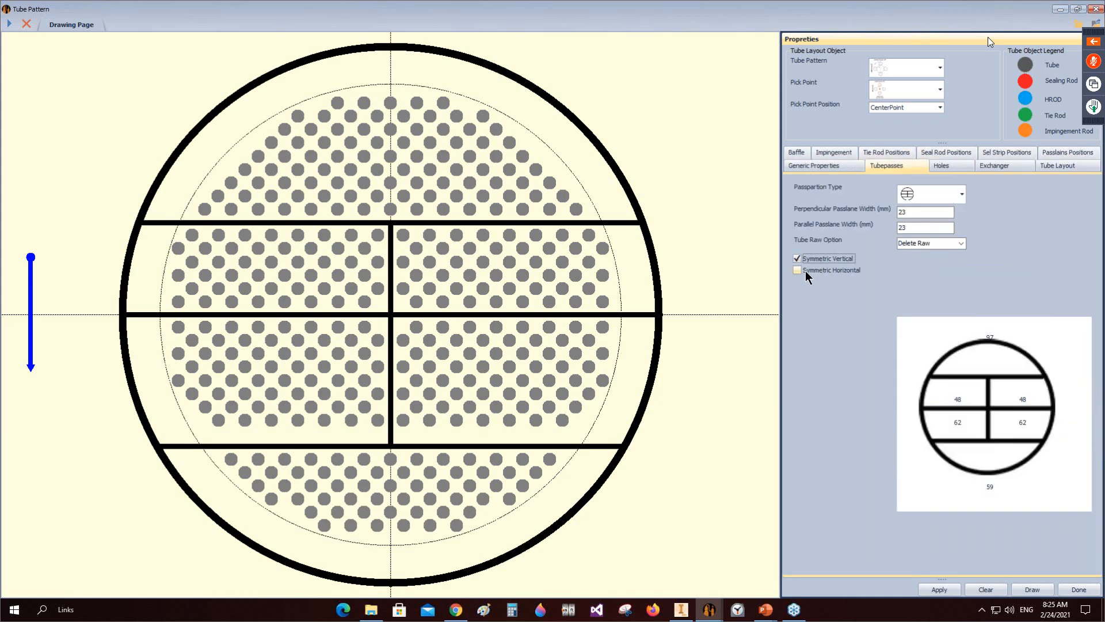
left_click(806, 271)
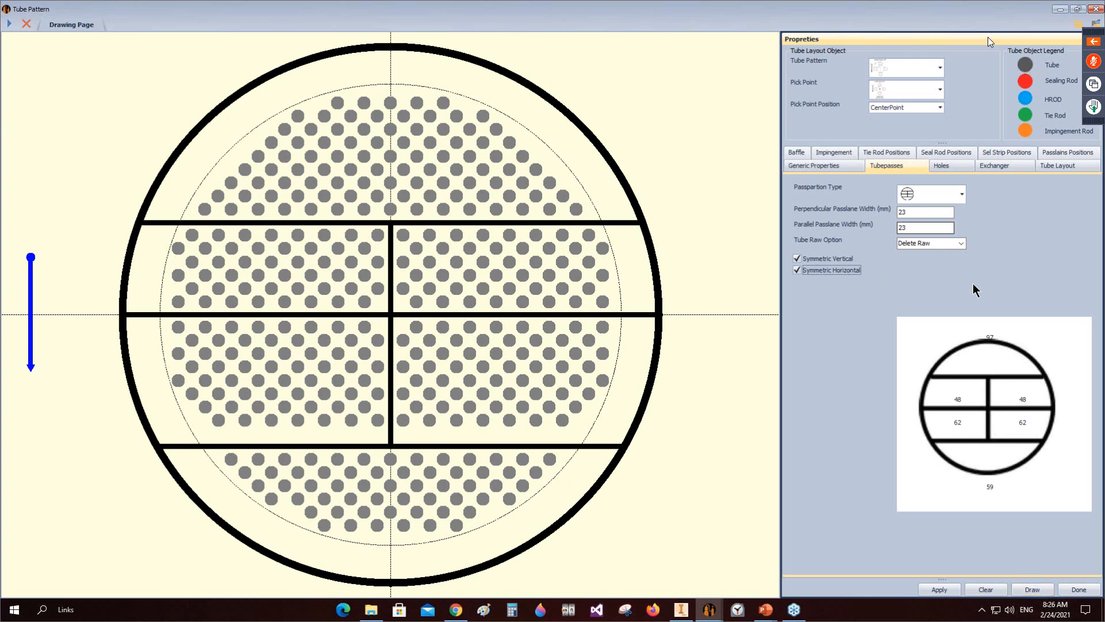
left_click(1032, 589)
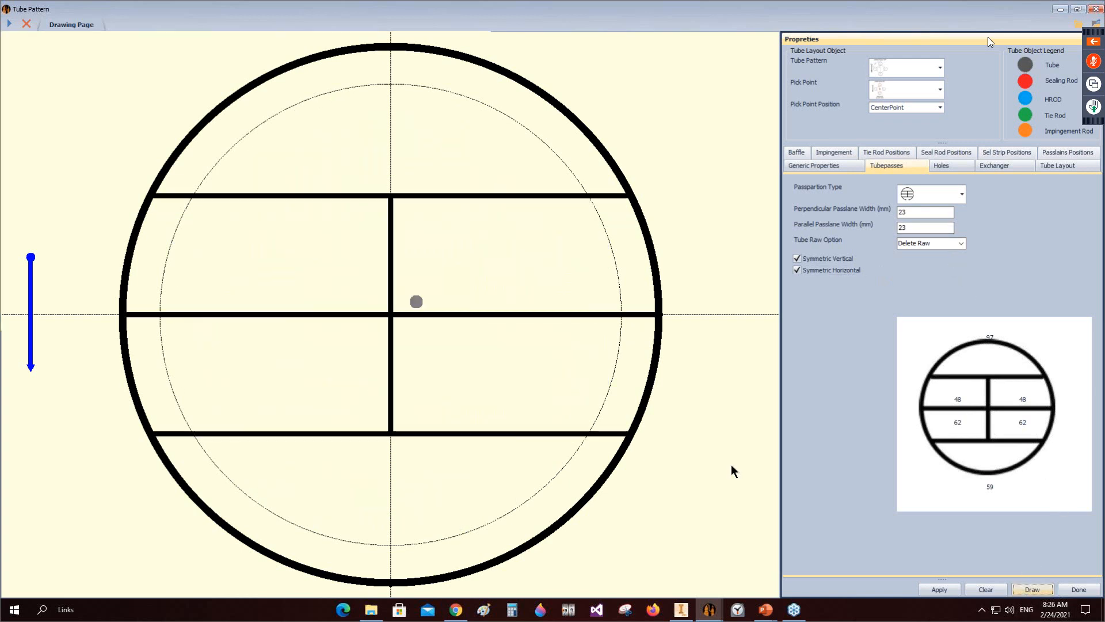
Step: Move the upper horizontal pass lane up one tube row with symmetry enabled
left_click(1051, 153)
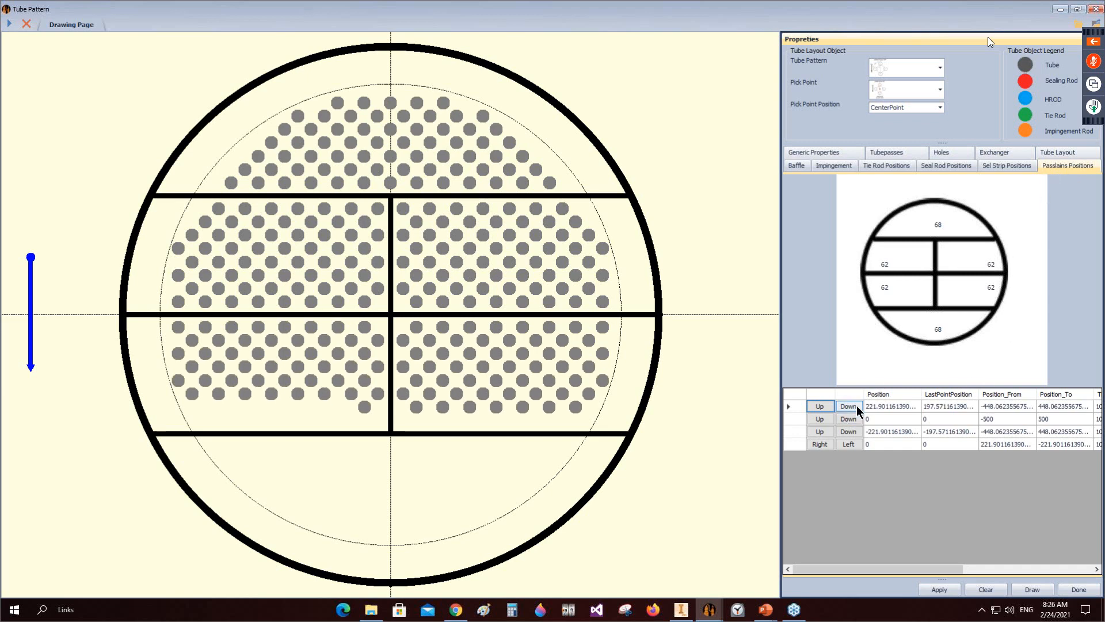
left_click(820, 406)
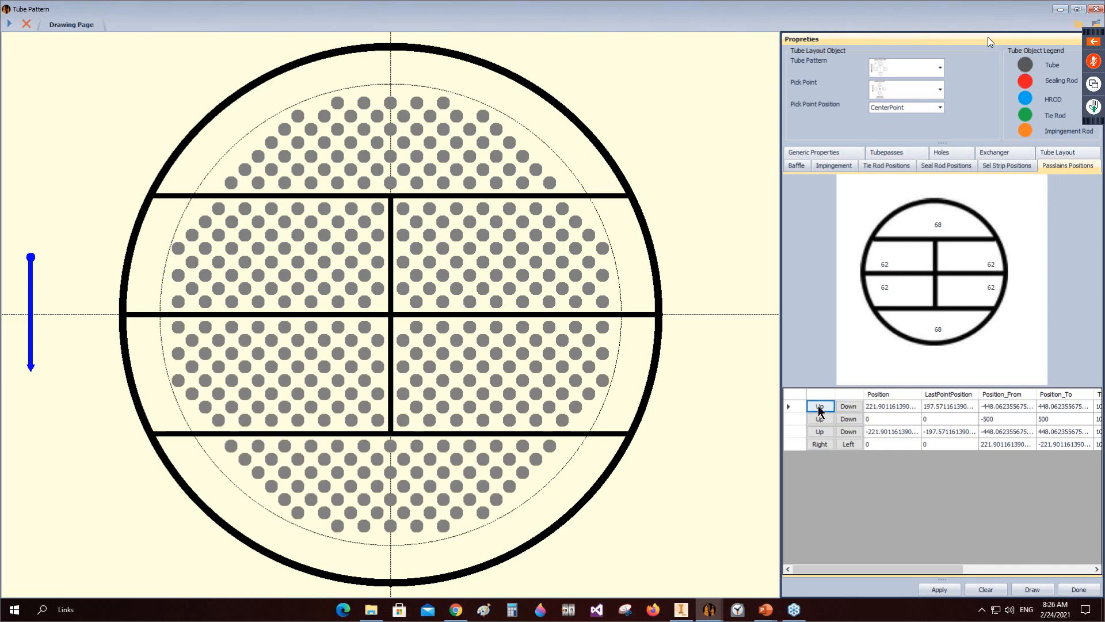
left_click(820, 406)
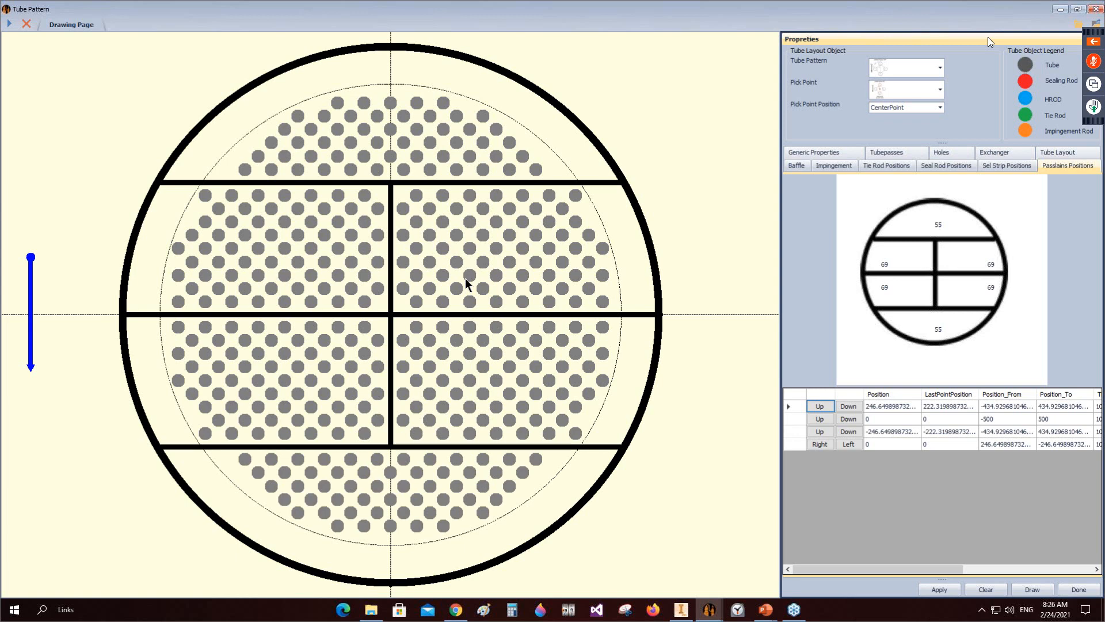
Step: Change the pass partition type to the two-pass layout with a single horizontal lane
left_click(885, 153)
left_click(961, 194)
scroll(943, 268, "up", 2)
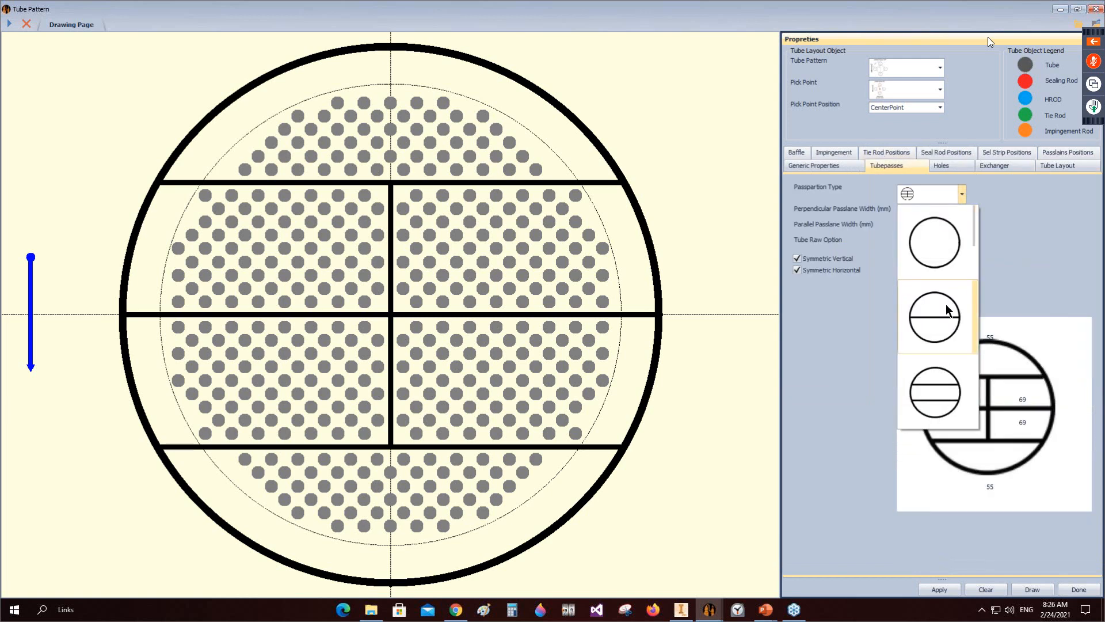
left_click(945, 304)
Step: Set the tie rod diameter to 14 mm and the tie rod hole diameter to 15 mm
left_click(943, 166)
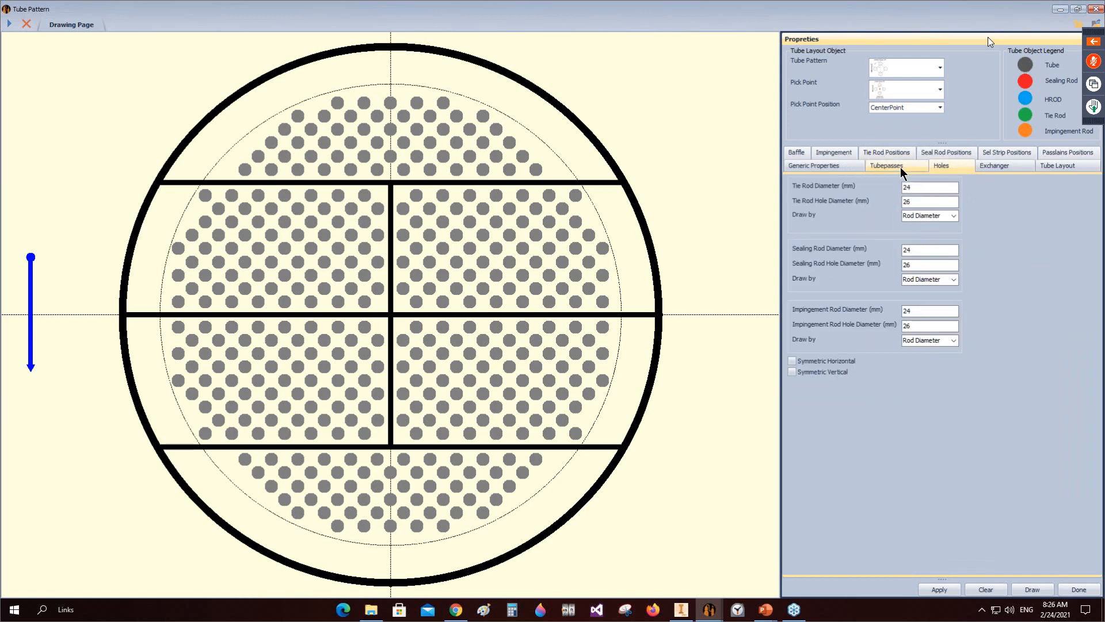
double_click(907, 187)
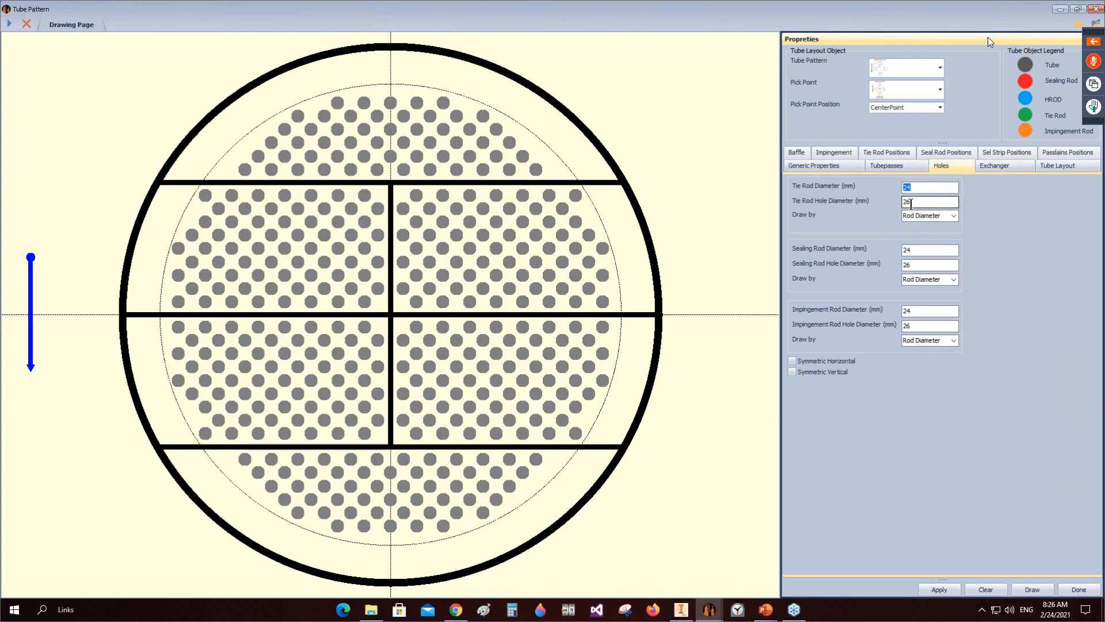
type("14")
key("Tab")
type("15")
Step: Set the sealing rod diameter to 18 mm and its hole diameter to 19 mm, and enable vertical symmetry for the holes
double_click(921, 252)
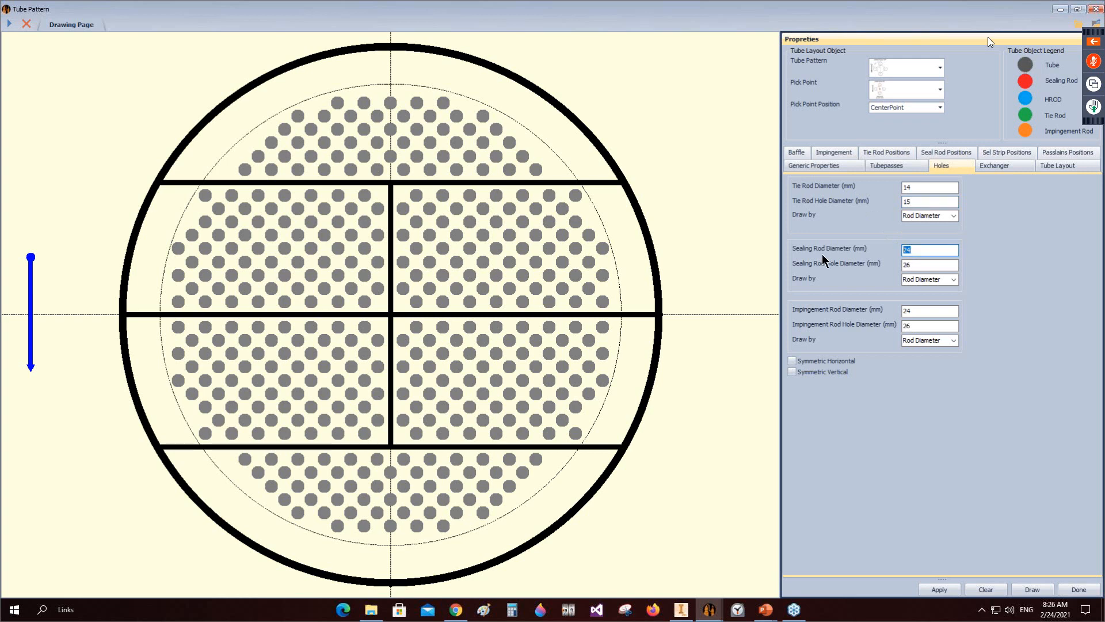
type("18")
key("Tab")
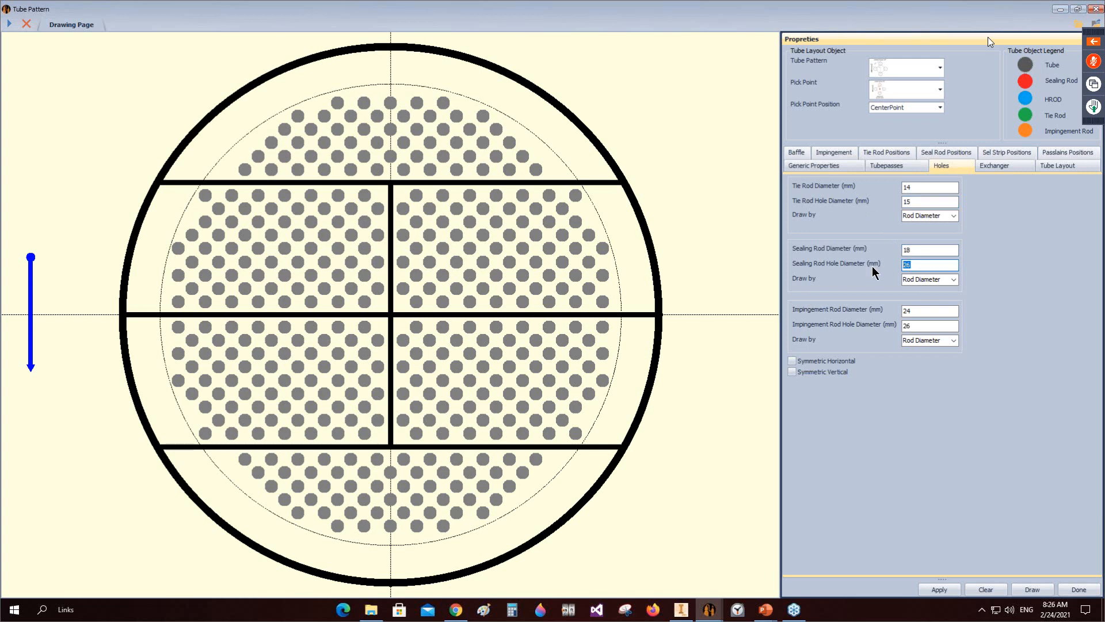
type("19")
left_click(806, 373)
Step: Set the tube layout's hole type to Type2 with a start chamfer, keeping the 1 mm chamfer and 90 angle
left_click(1057, 166)
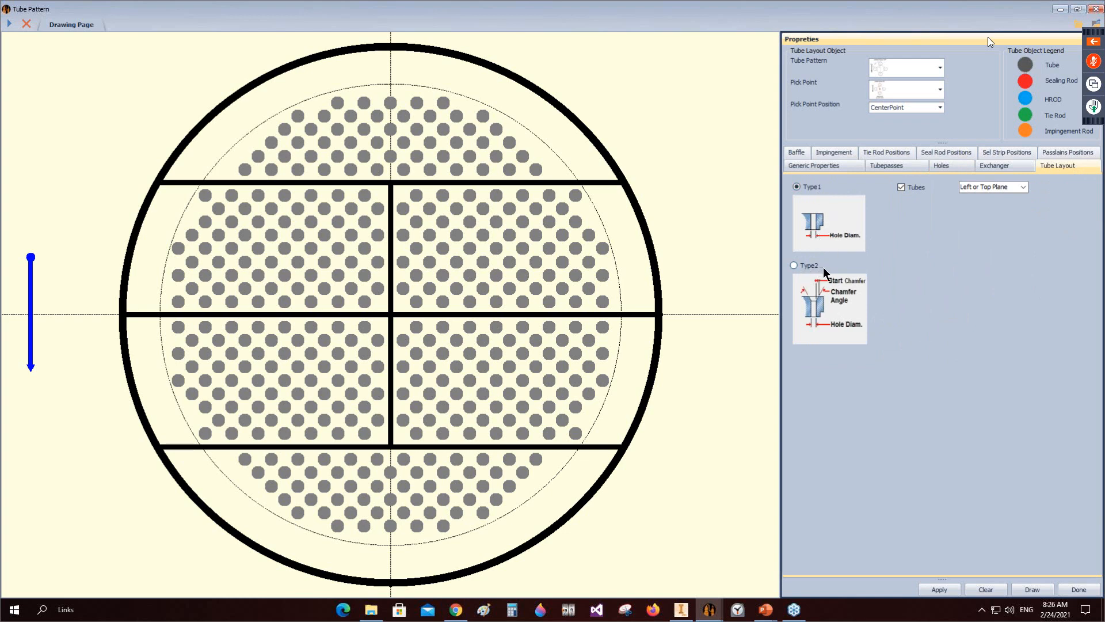
left_click(807, 265)
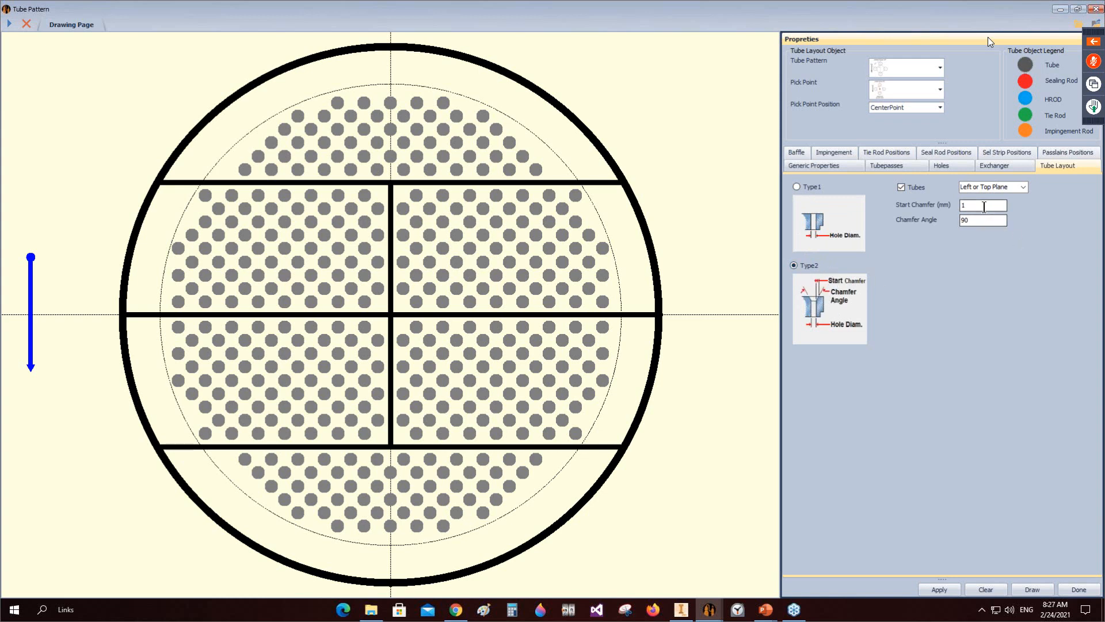
double_click(984, 206)
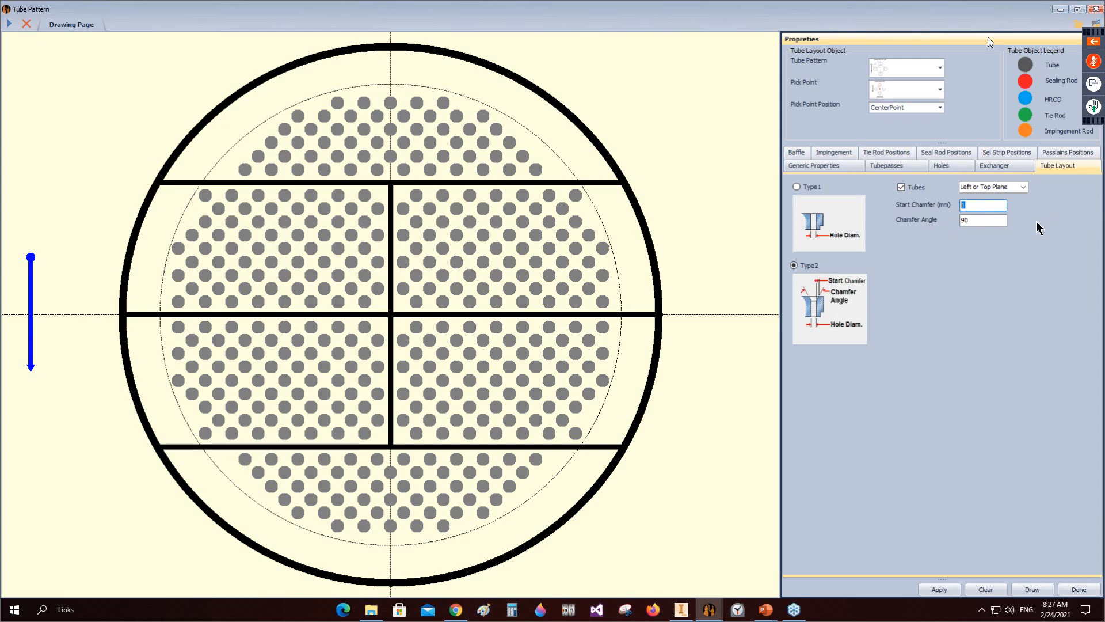
Step: Set the tie rod hole's thread size to 10, keeping the 40 mm hole depth and 120 drill point angle
left_click(887, 152)
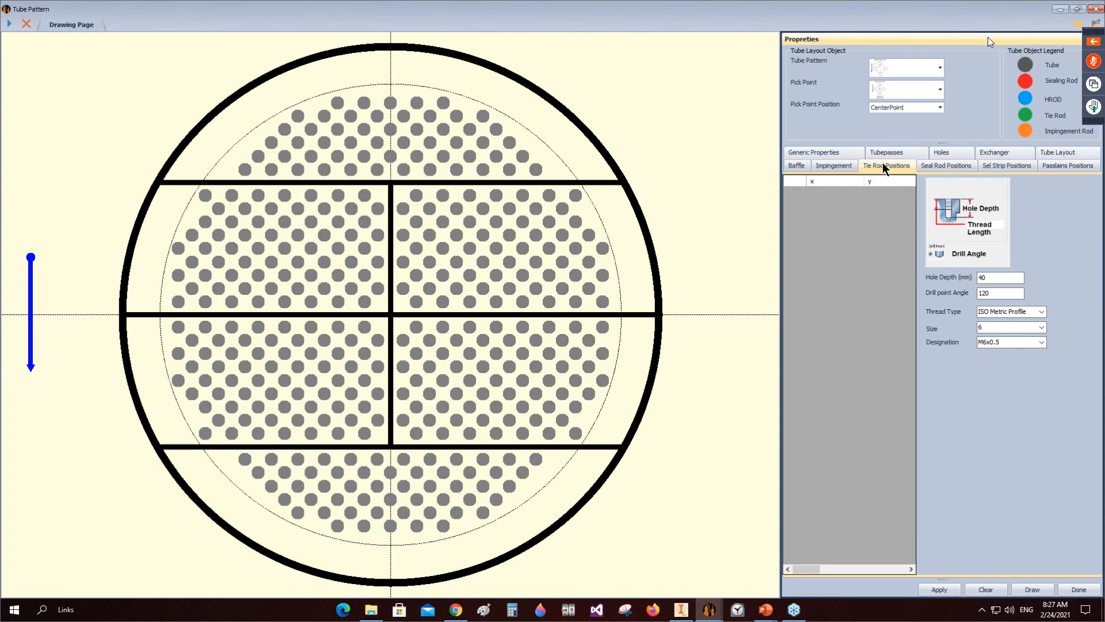
double_click(991, 278)
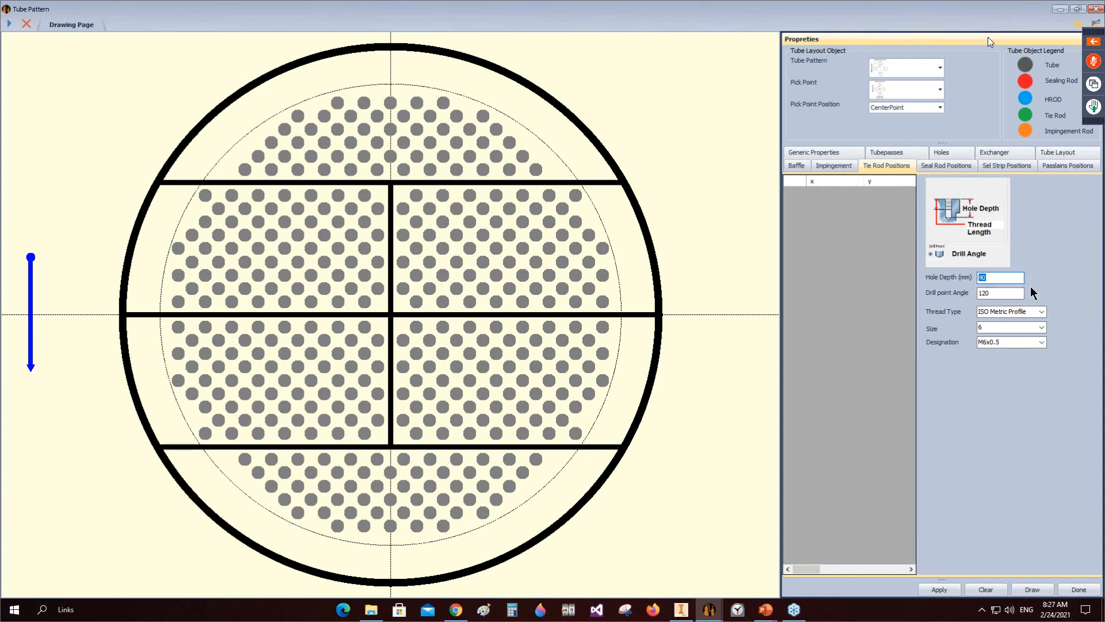
double_click(1001, 292)
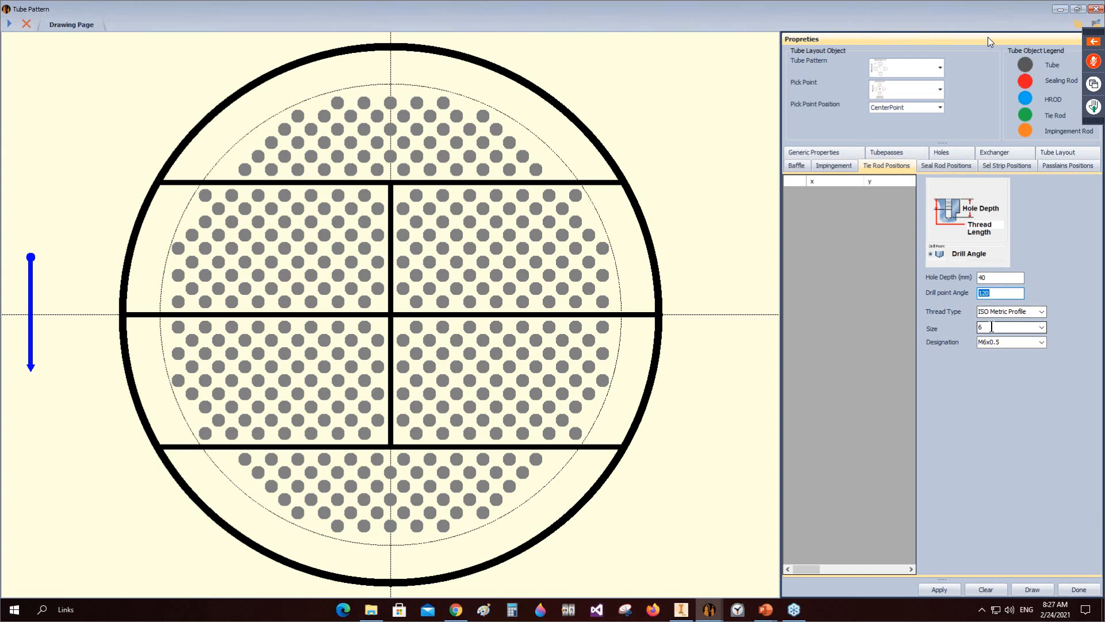
left_click(1041, 327)
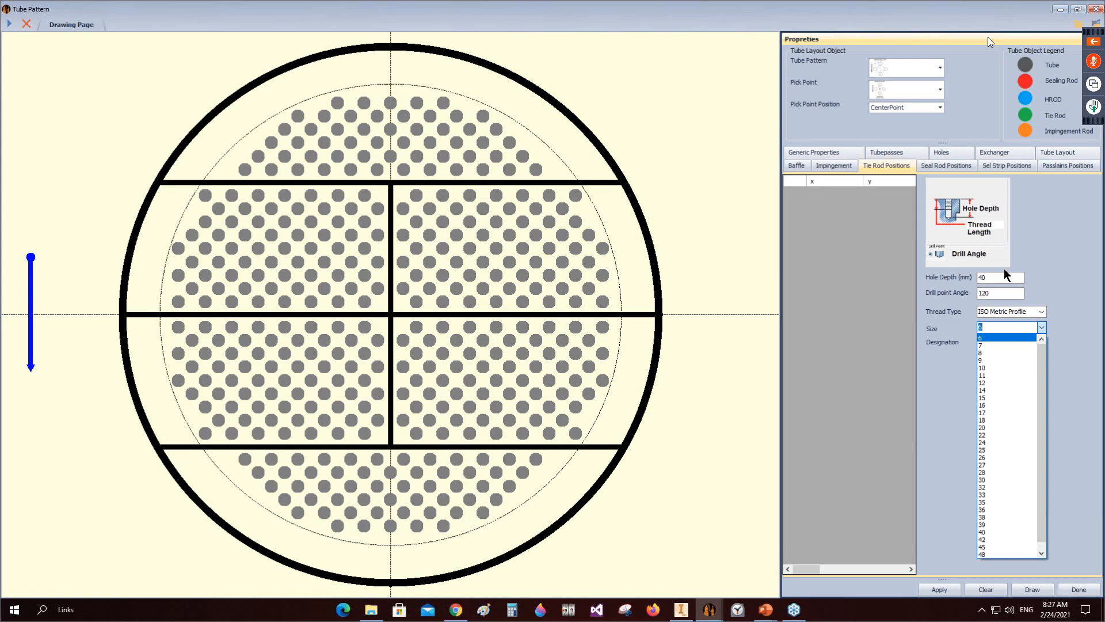
left_click(987, 367)
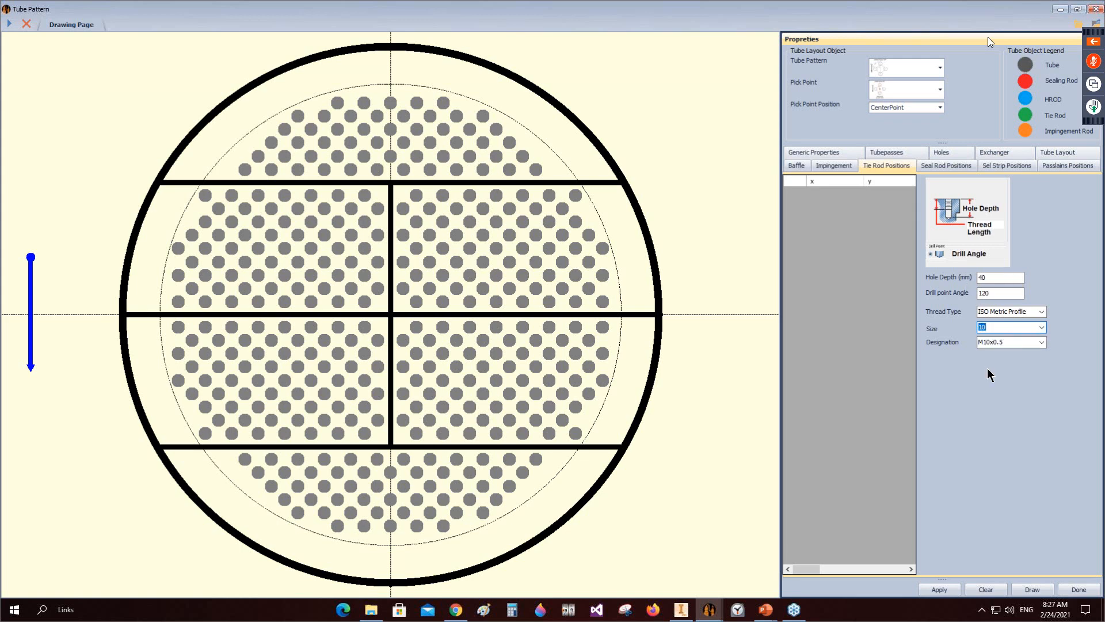
Step: Set the seal rod hole's thread size to 16, keeping the 40 mm hole depth
left_click(939, 167)
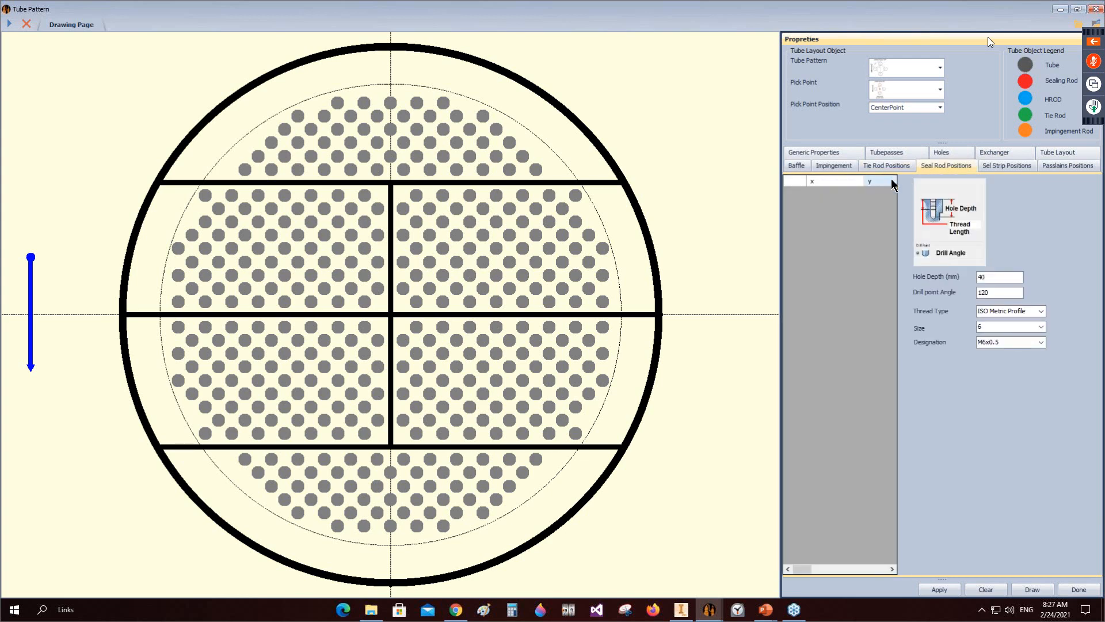
double_click(981, 277)
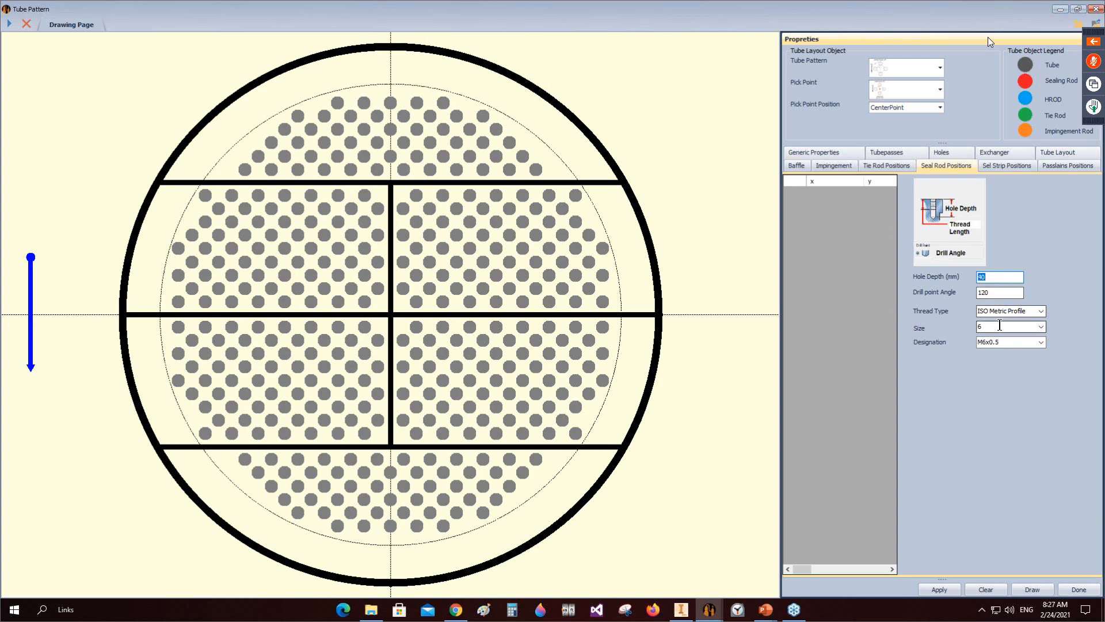
left_click(1040, 326)
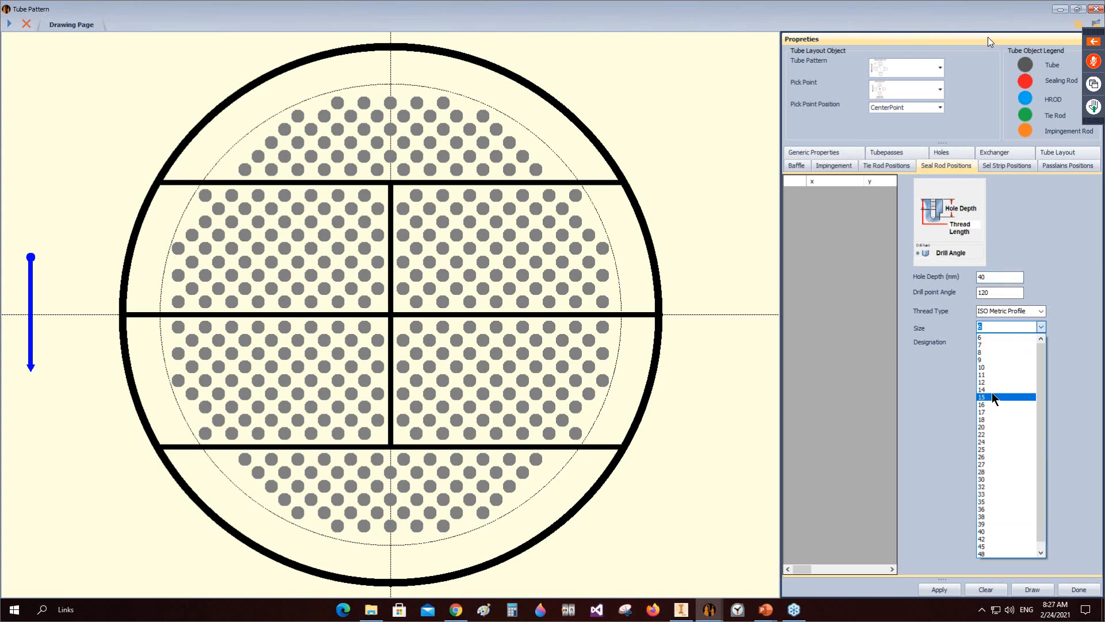
left_click(990, 403)
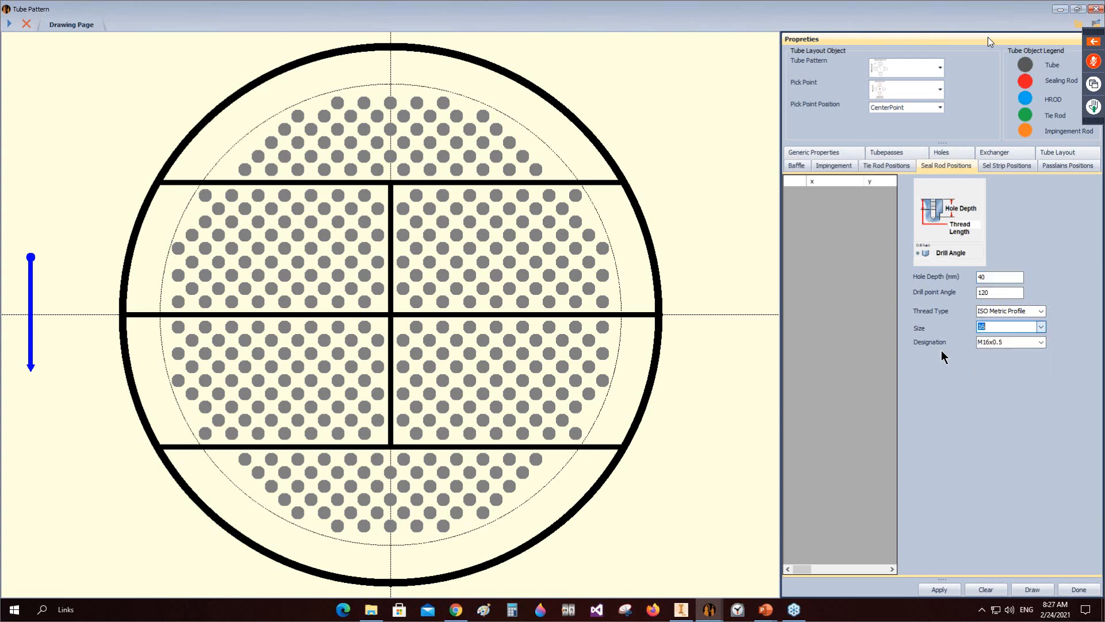
Step: Draw the two-pass tube layout, set the tube pitch to 60 mm and redraw it
left_click(1029, 589)
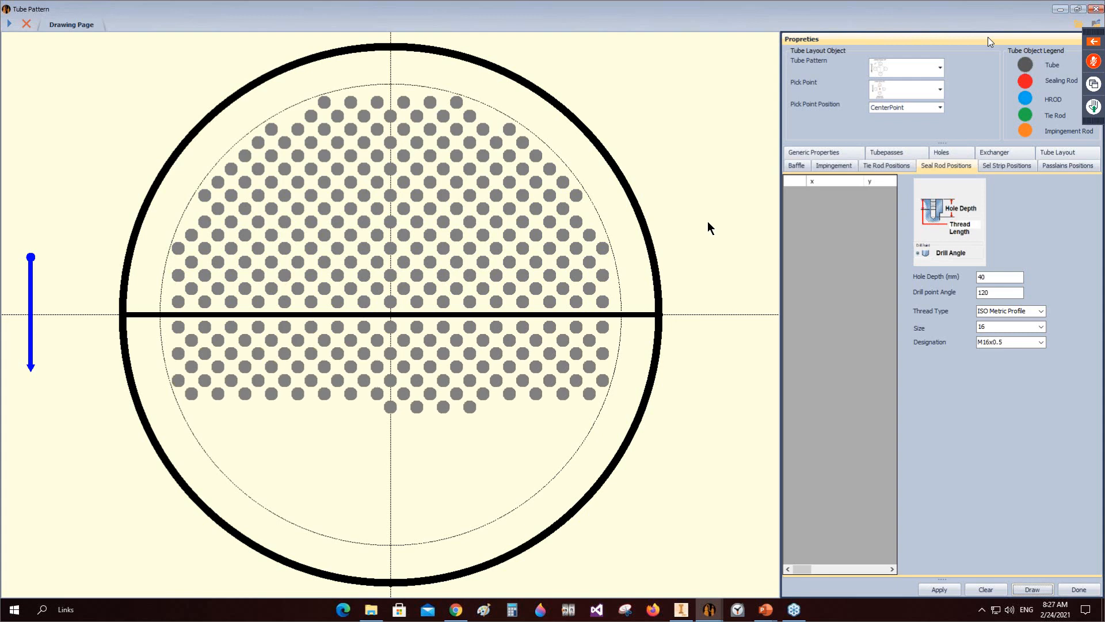
left_click(812, 153)
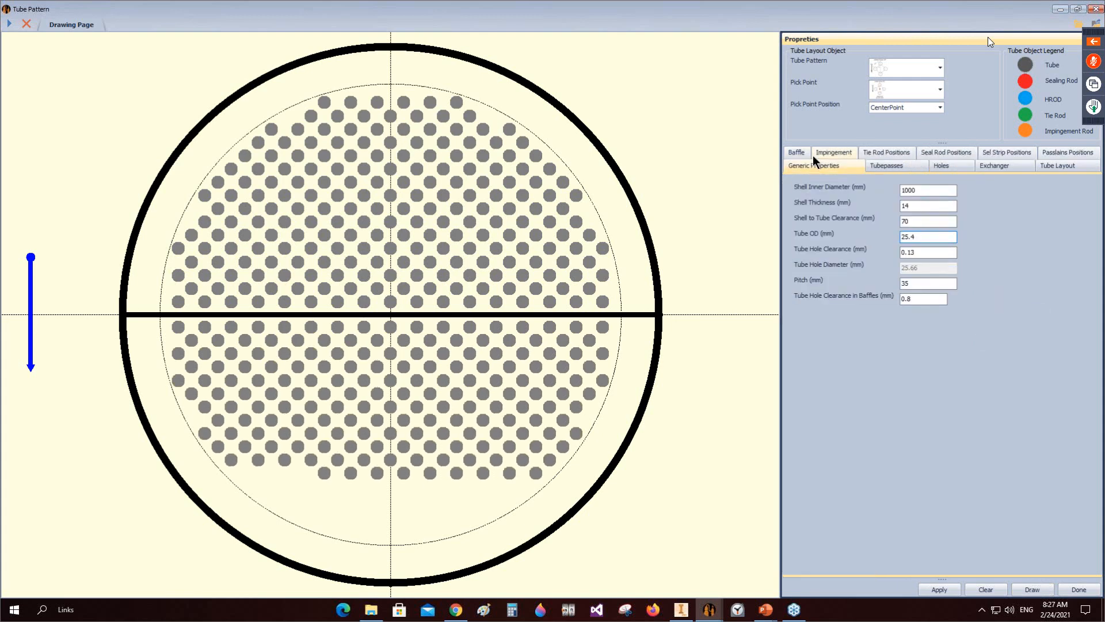
double_click(913, 286)
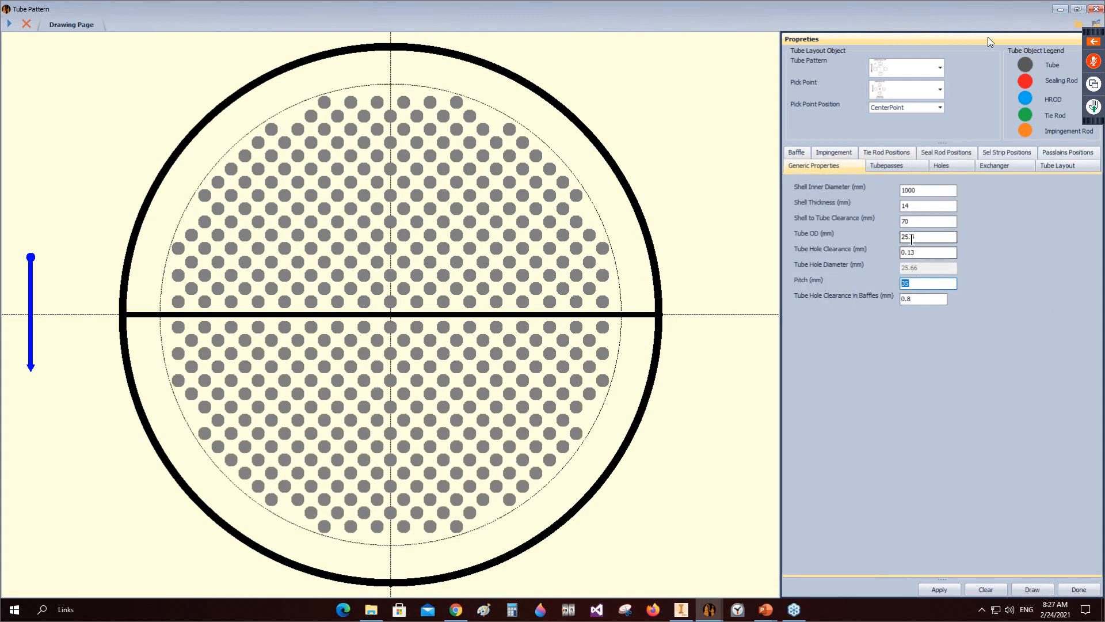
type("60")
left_click(1032, 589)
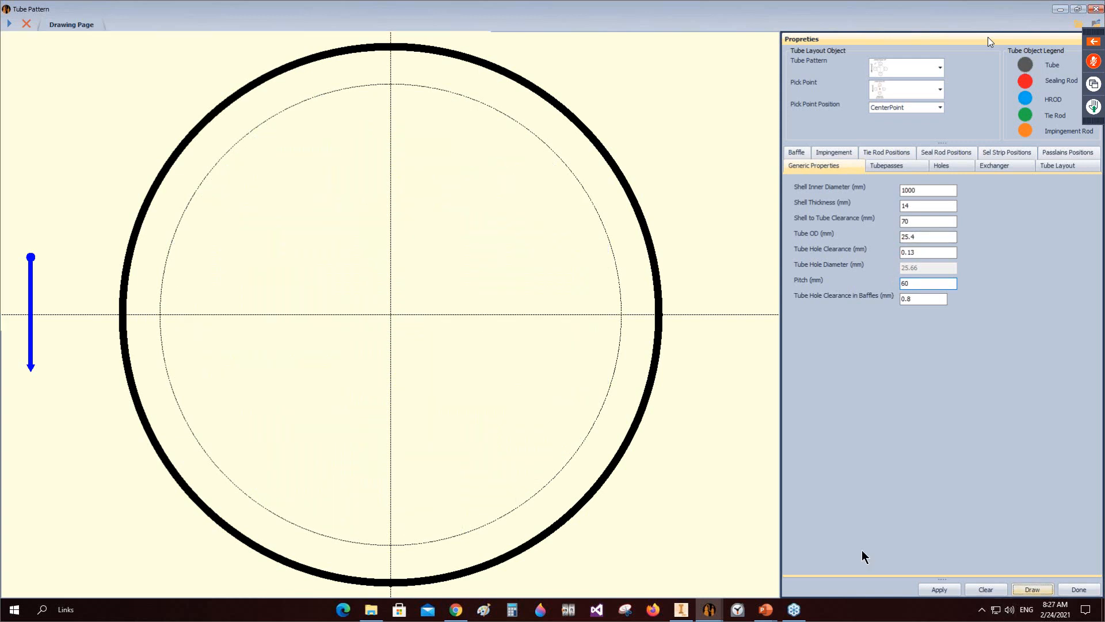
Step: Switch to Inventor to inspect the sectioned ASE-EX assembly from its side, and return to the Tube Pattern window
left_click(680, 609)
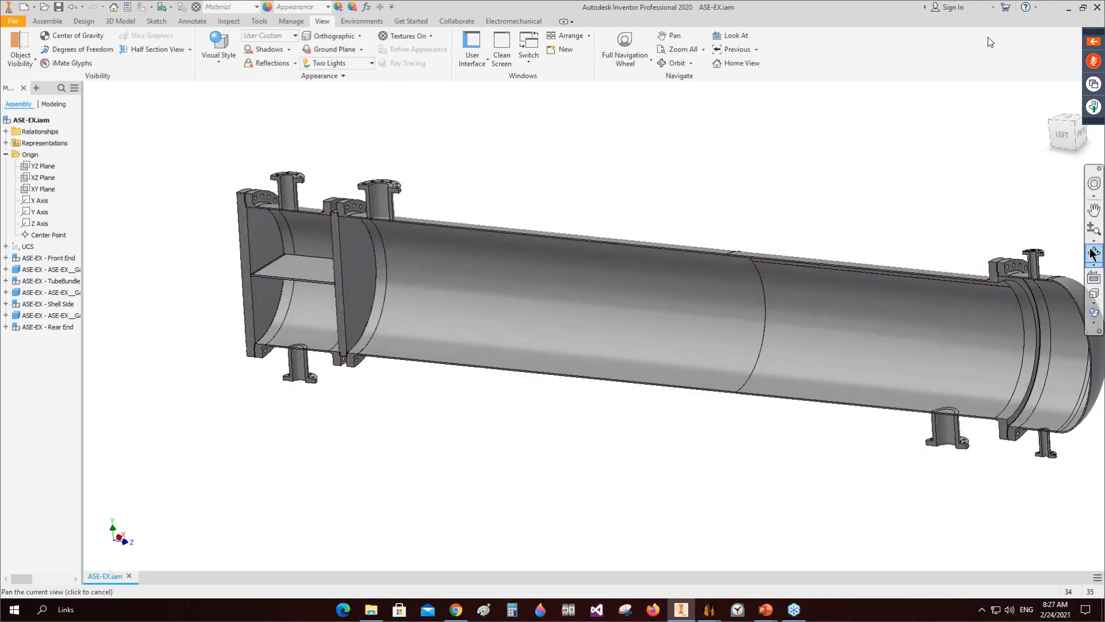
left_click(1093, 254)
left_click_drag(543, 320, 578, 288)
right_click(578, 287)
left_click(633, 266)
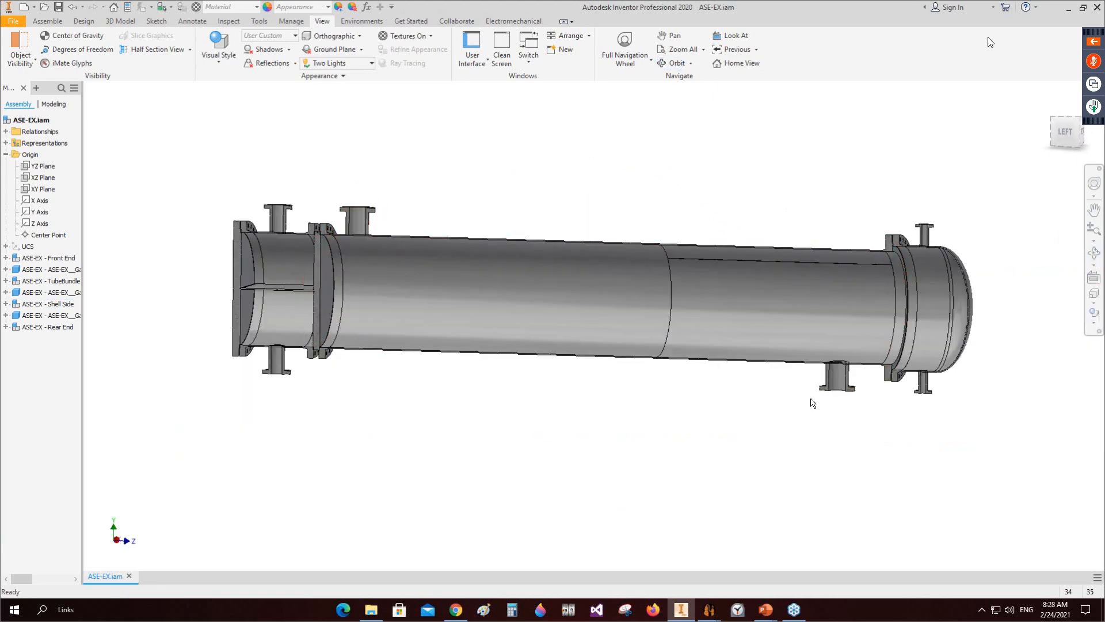
mouse_move(713, 613)
left_click(764, 553)
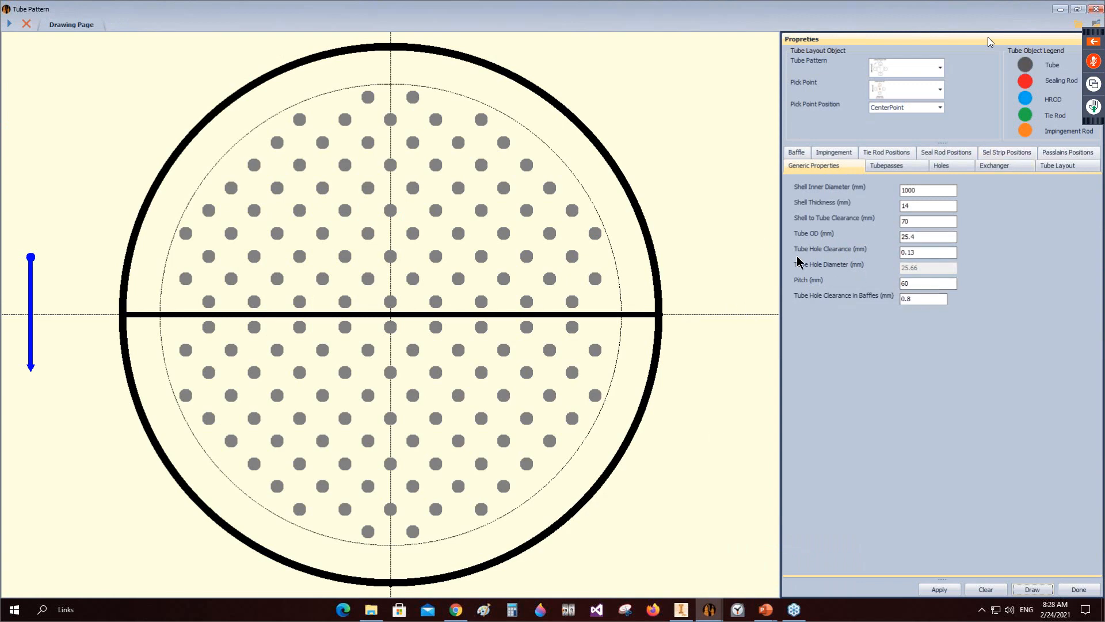
Step: Set the perpendicular pass lane width to 40 mm and redraw the tube layout
left_click(885, 167)
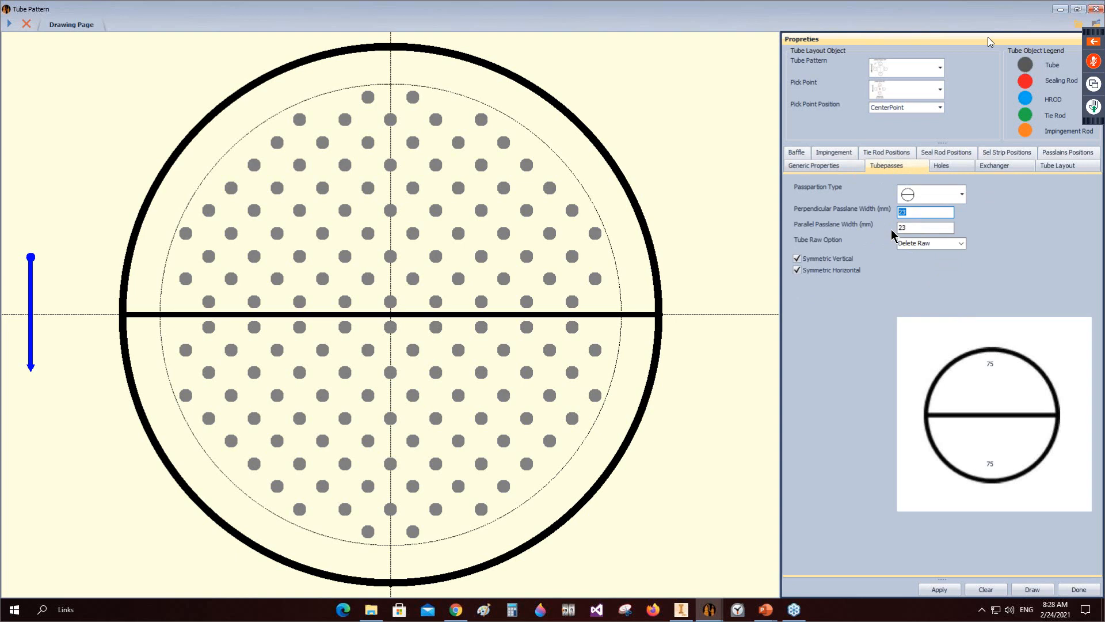
type("40")
left_click(1032, 589)
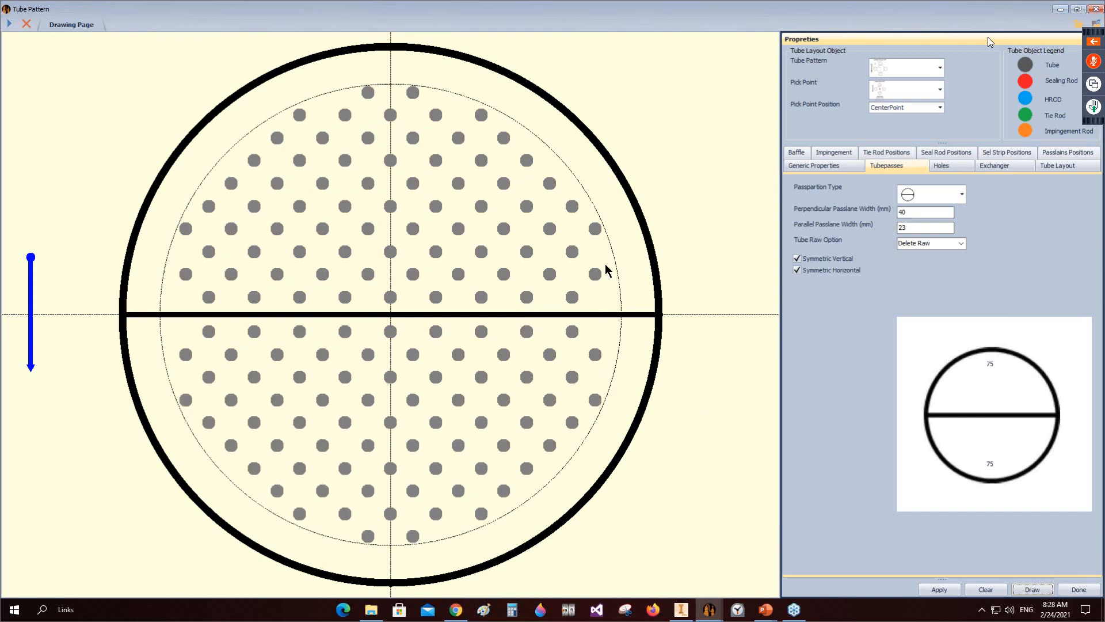
Step: Convert the outer tube at the right of the upper half and the one near its upper right edge to symmetric tie rods
right_click(596, 233)
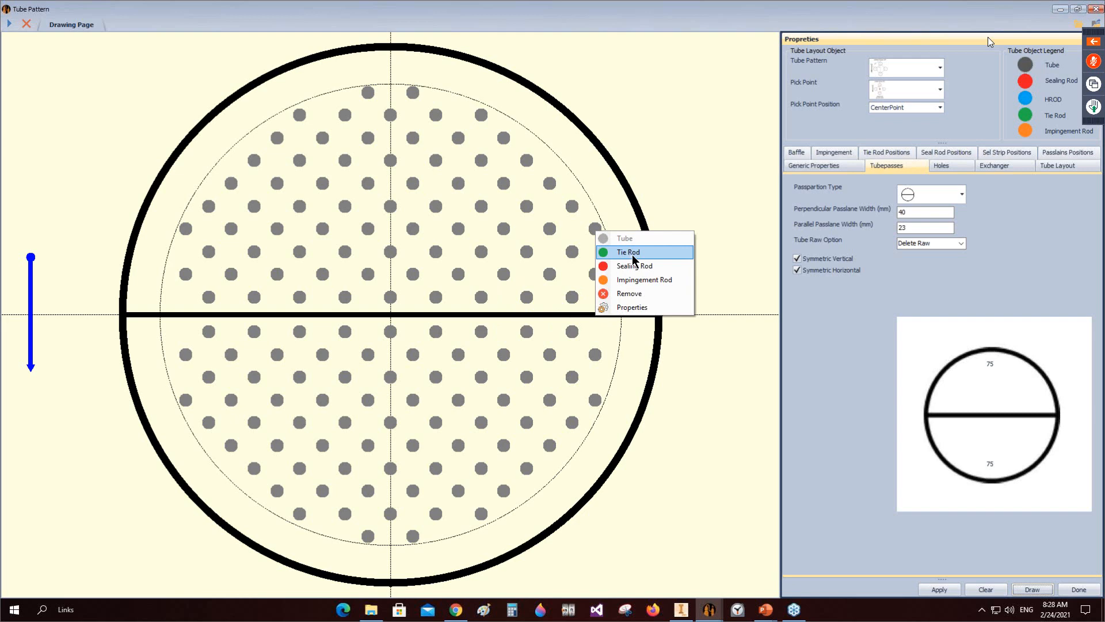
left_click(634, 252)
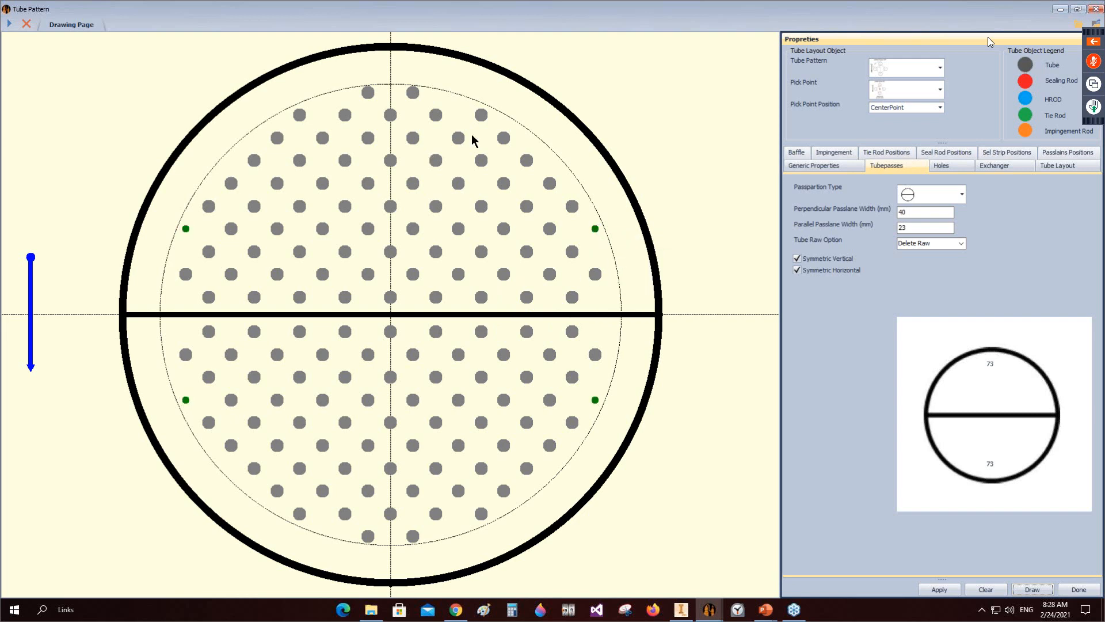
right_click(481, 115)
left_click(518, 134)
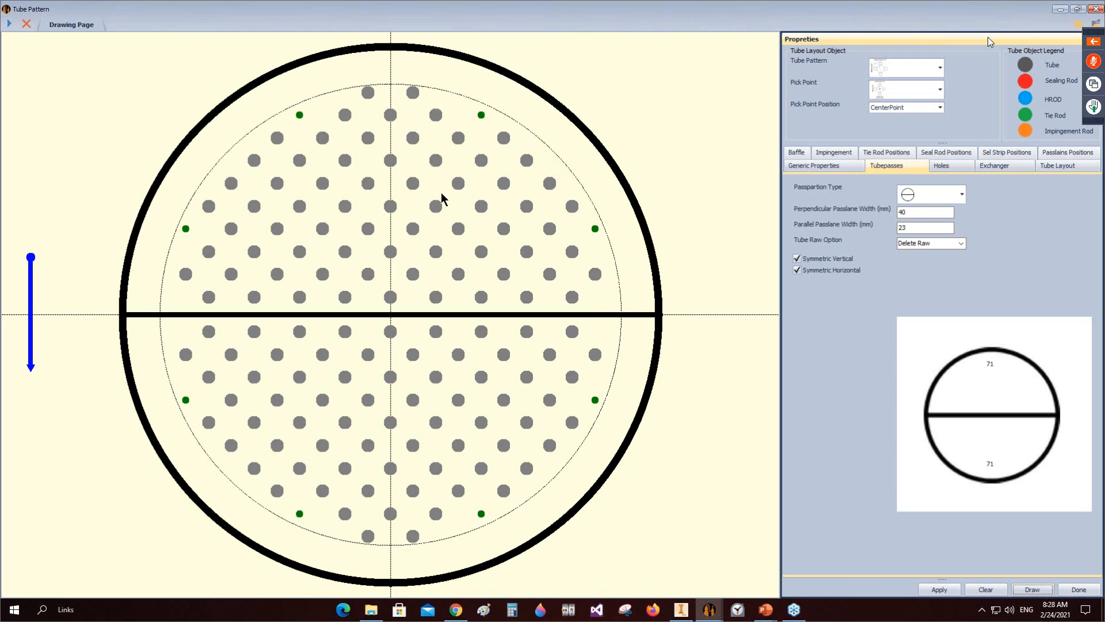
Step: Convert the uppermost tube on the vertical centreline to a sealing rod and close the tube pattern
right_click(393, 116)
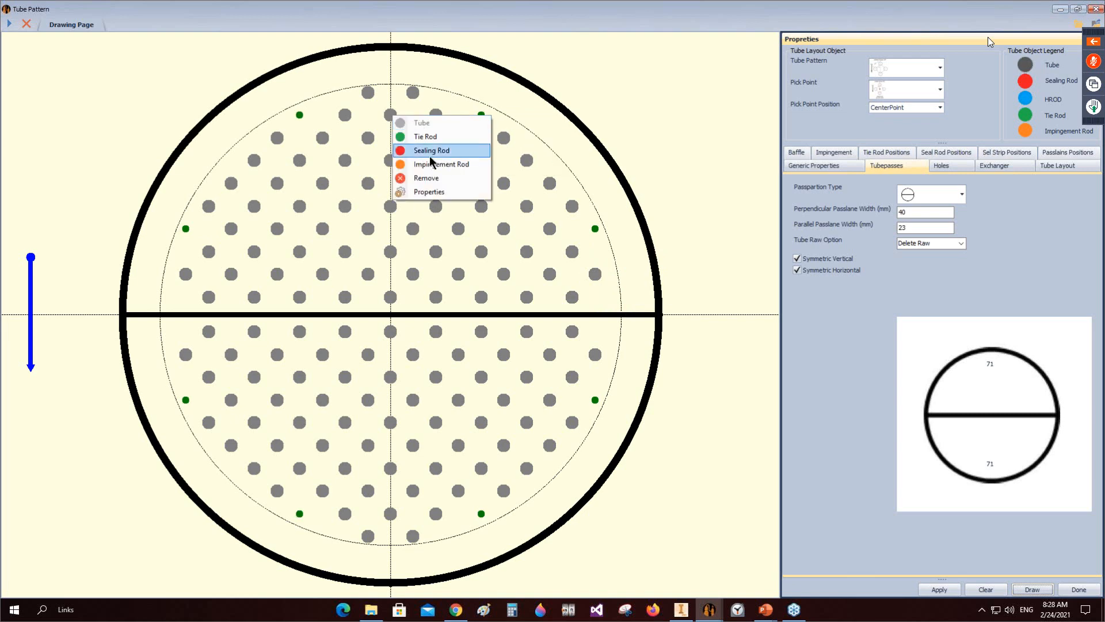
left_click(429, 151)
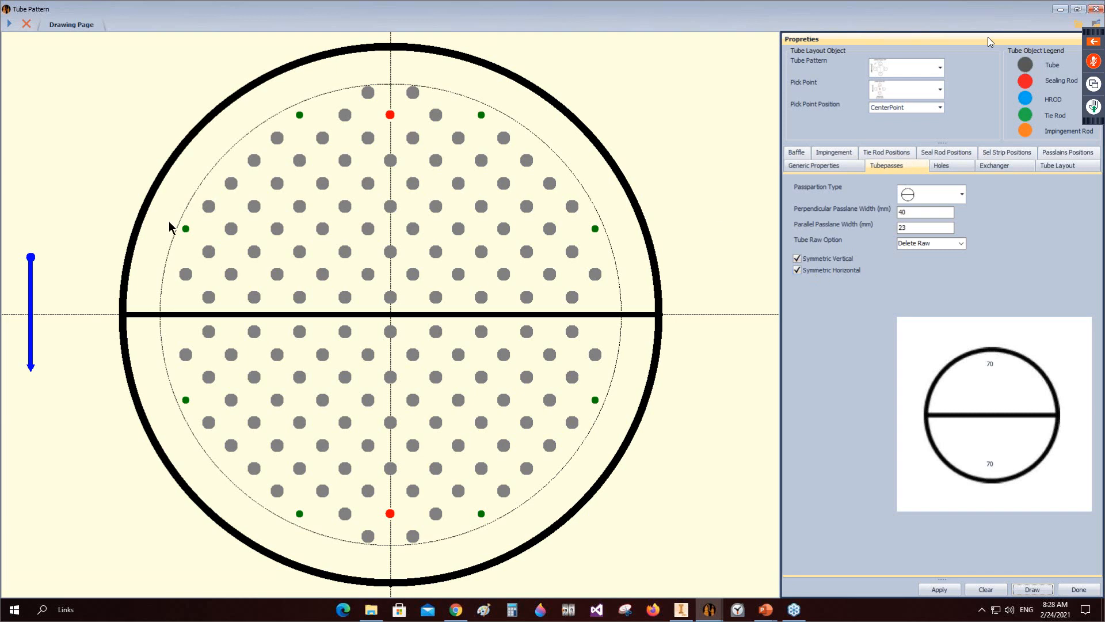
left_click(1094, 24)
left_click(582, 340)
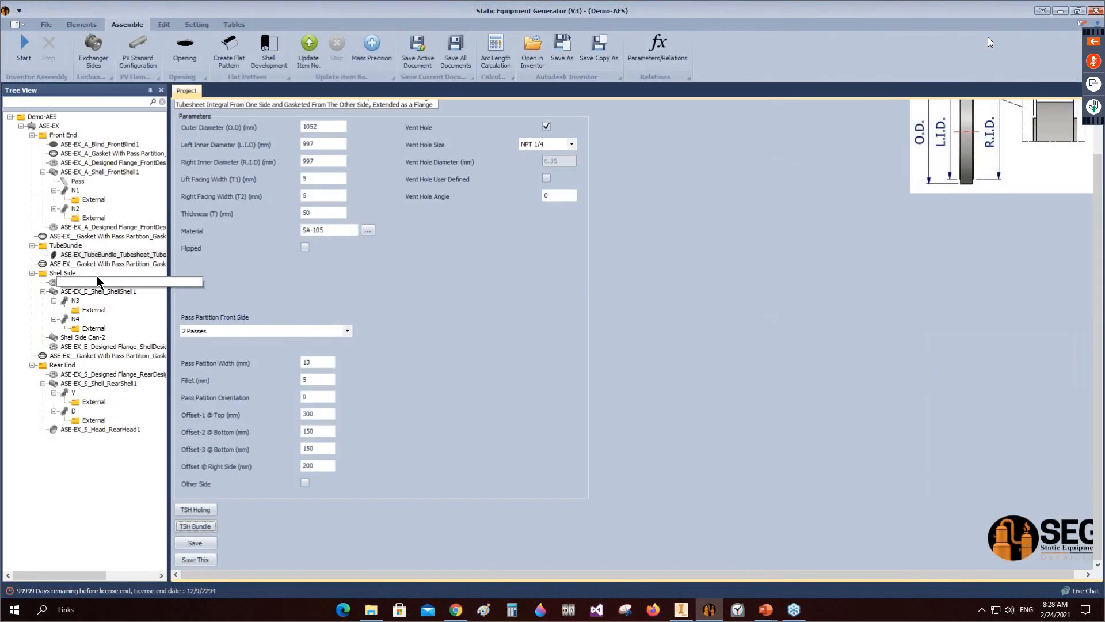
Step: Add a baffle named Baffle-1 to the tubesheet in the TubeBundle
left_click(109, 255)
left_click(83, 25)
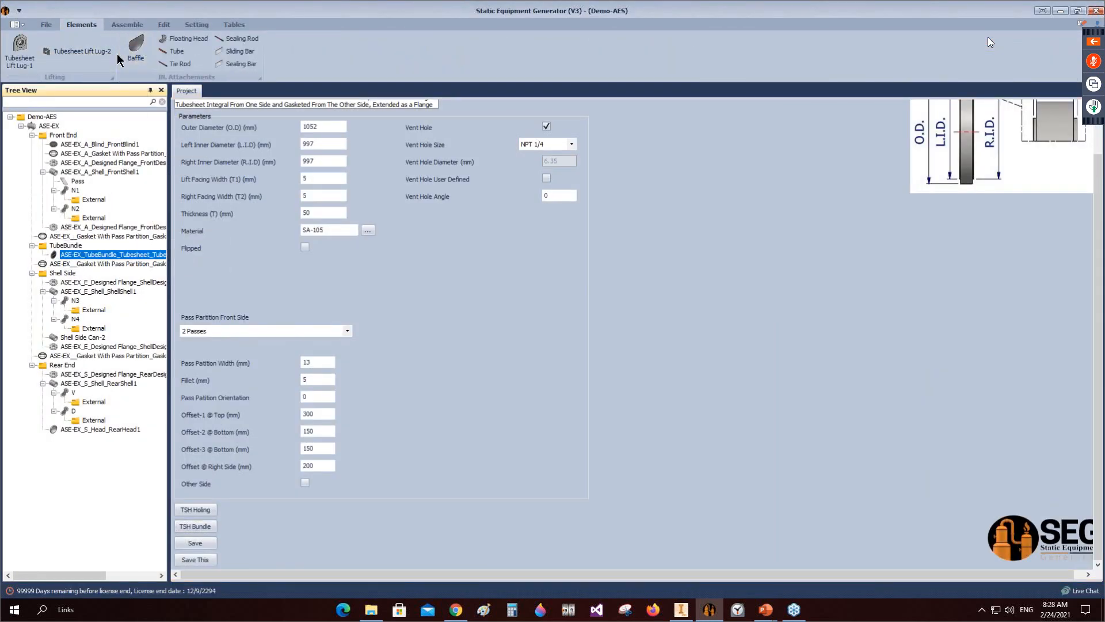
left_click(137, 49)
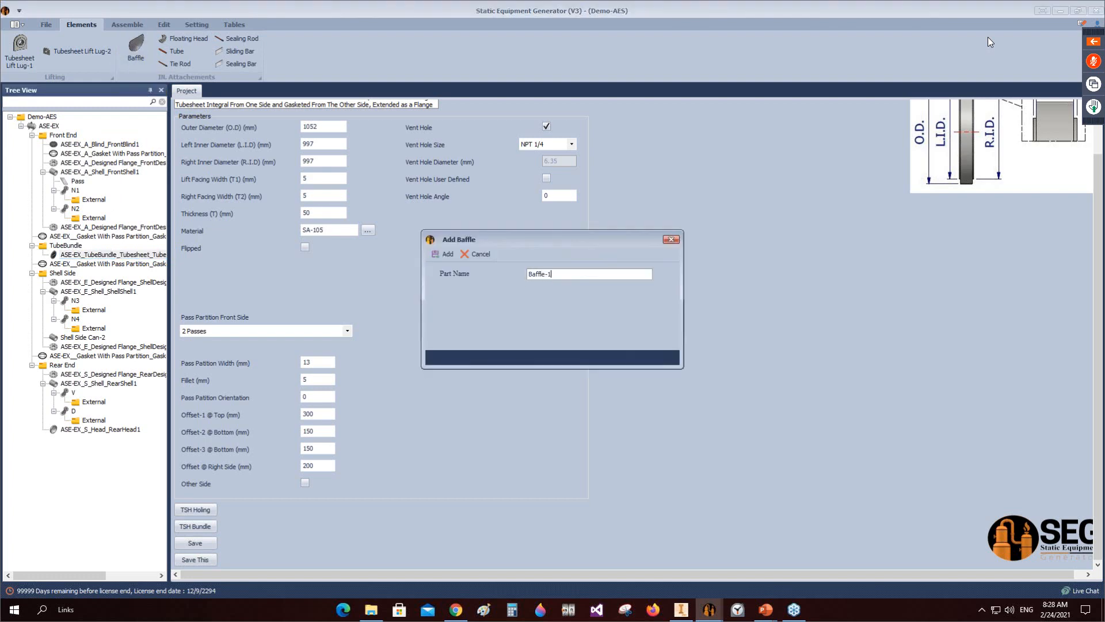
left_click(445, 254)
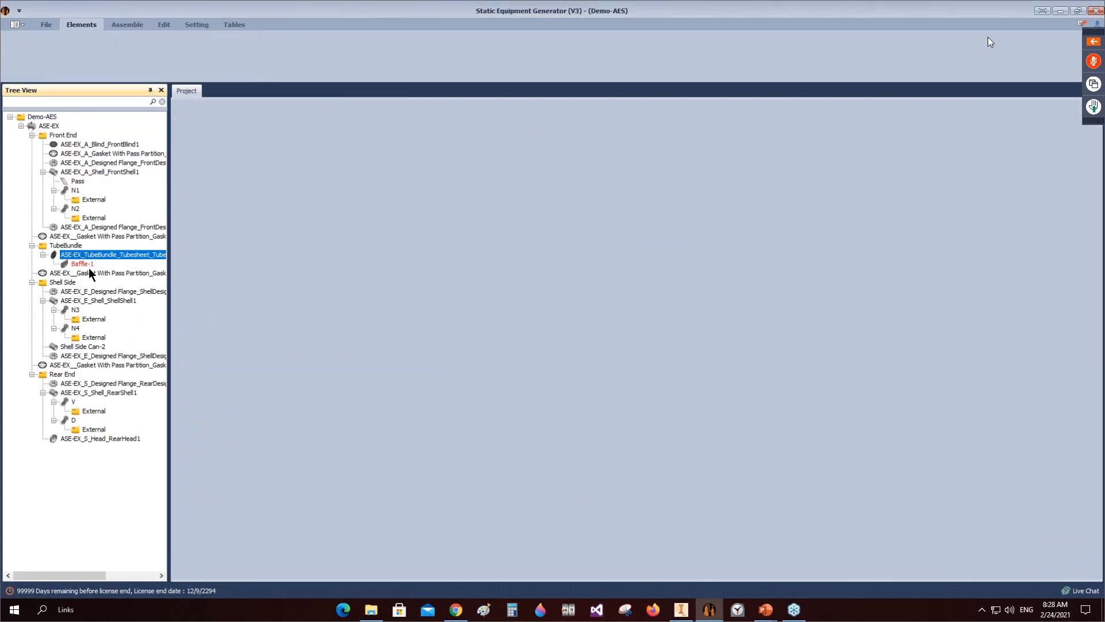
Step: Define Baffle-1 as a segmental baffle with a 1000 mm shell ID, 650 mm height and 600 mm spacing
left_click(85, 264)
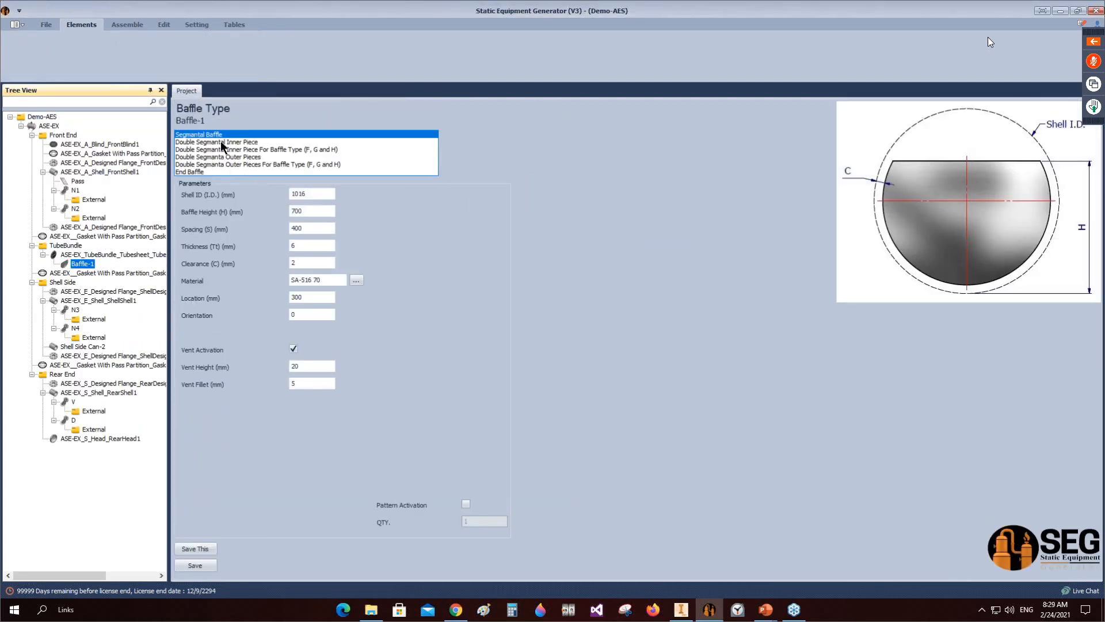
left_click(220, 141)
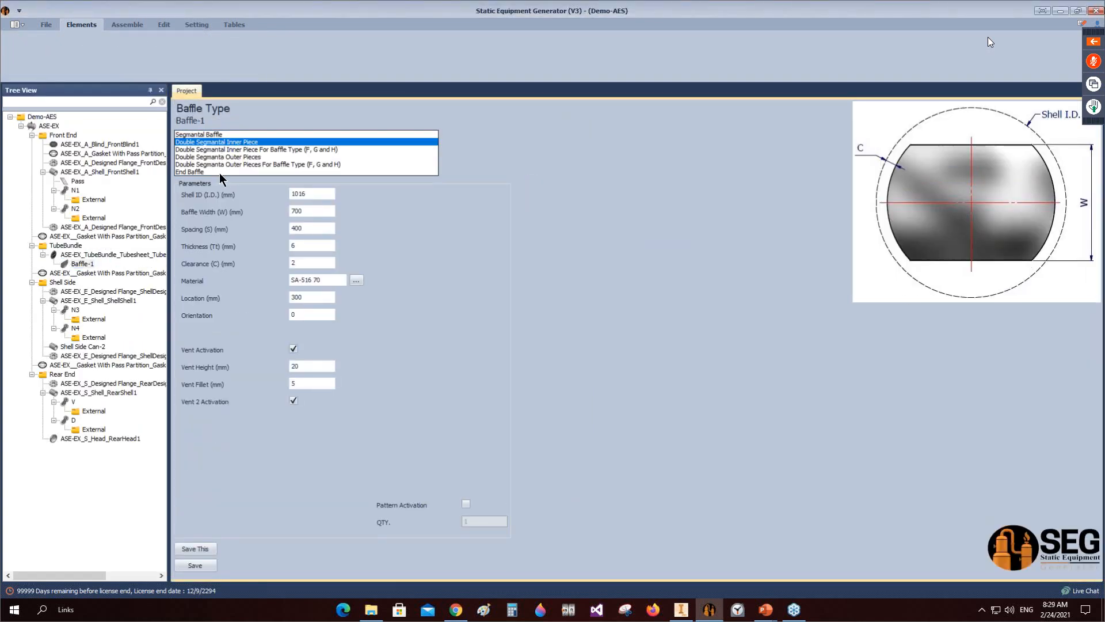
left_click(217, 134)
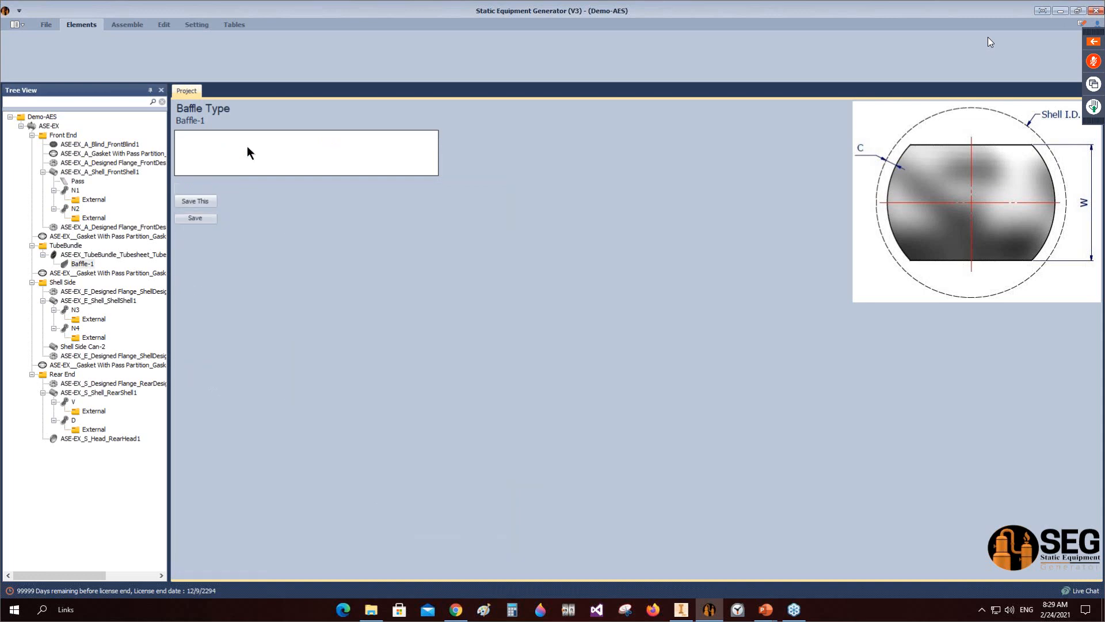
type("1000")
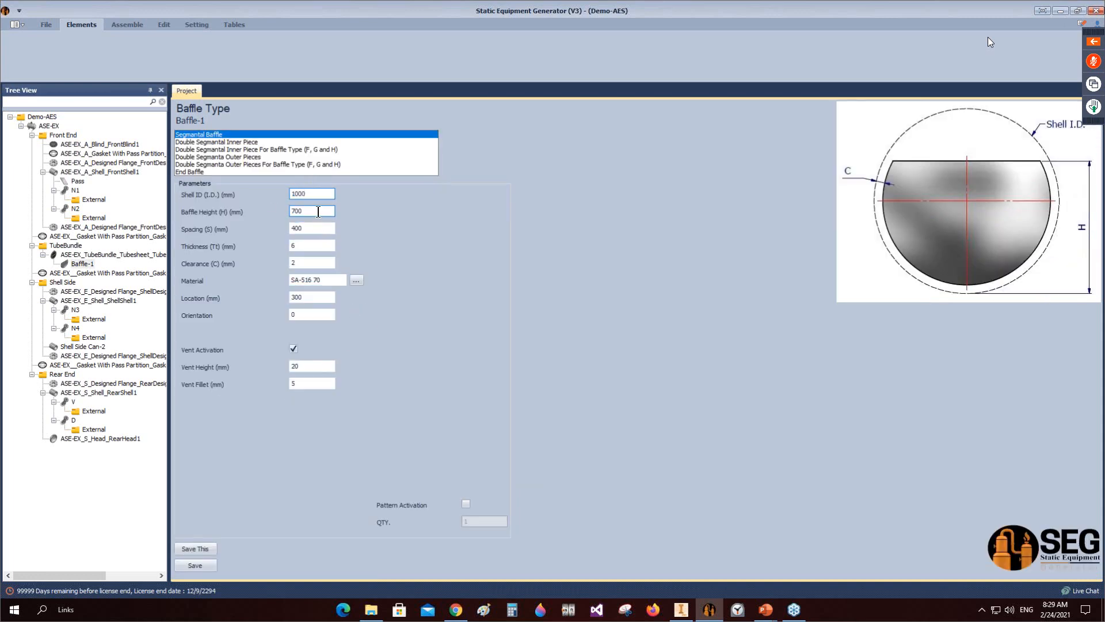
double_click(318, 212)
type("650")
double_click(315, 228)
type("600")
Step: Set Baffle-1's thickness to 10 mm and its location to 600 mm
left_click(305, 246)
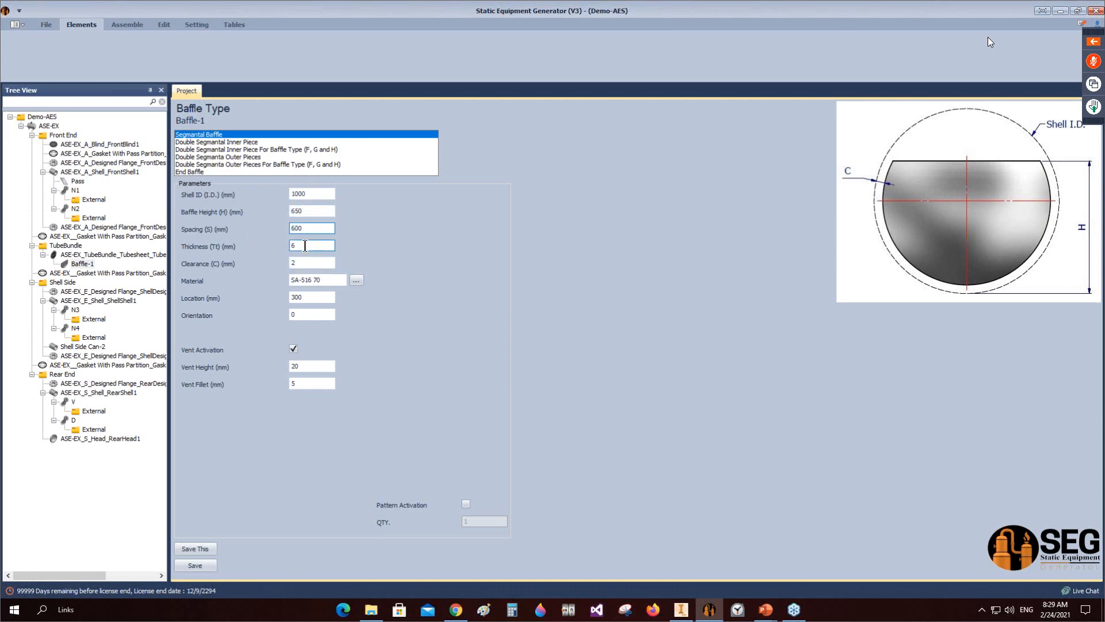
double_click(305, 246)
type("10")
double_click(311, 298)
type("60")
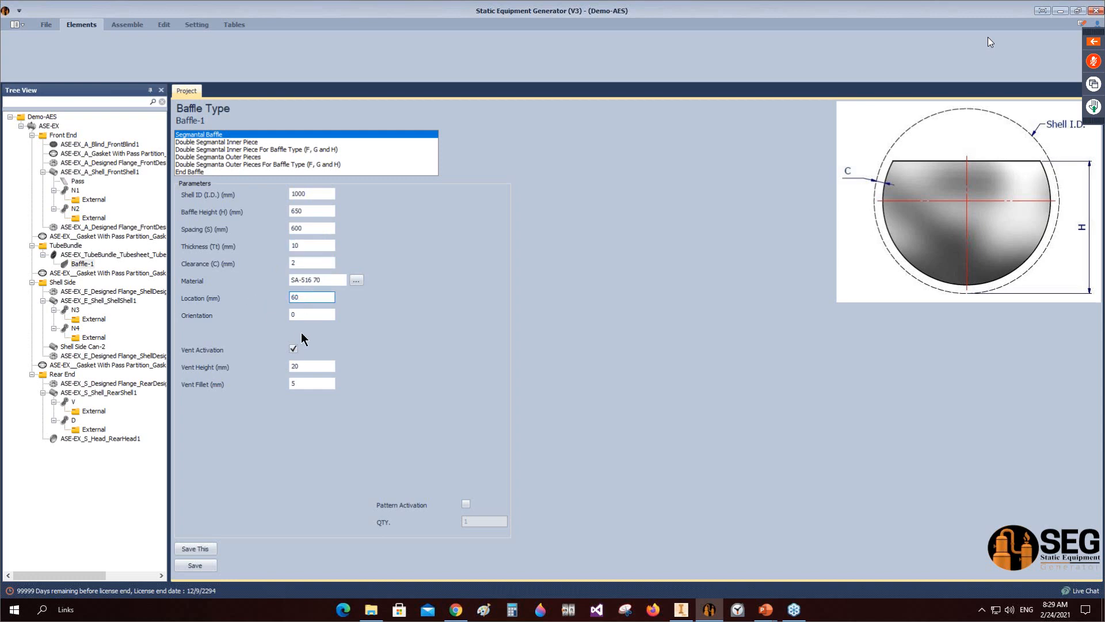
type("0")
key("Tab")
Step: Set Baffle-1's vent height to 10 mm, activate its pattern with a quantity of 7, and save the baffle
double_click(314, 366)
left_click(465, 503)
key("Tab")
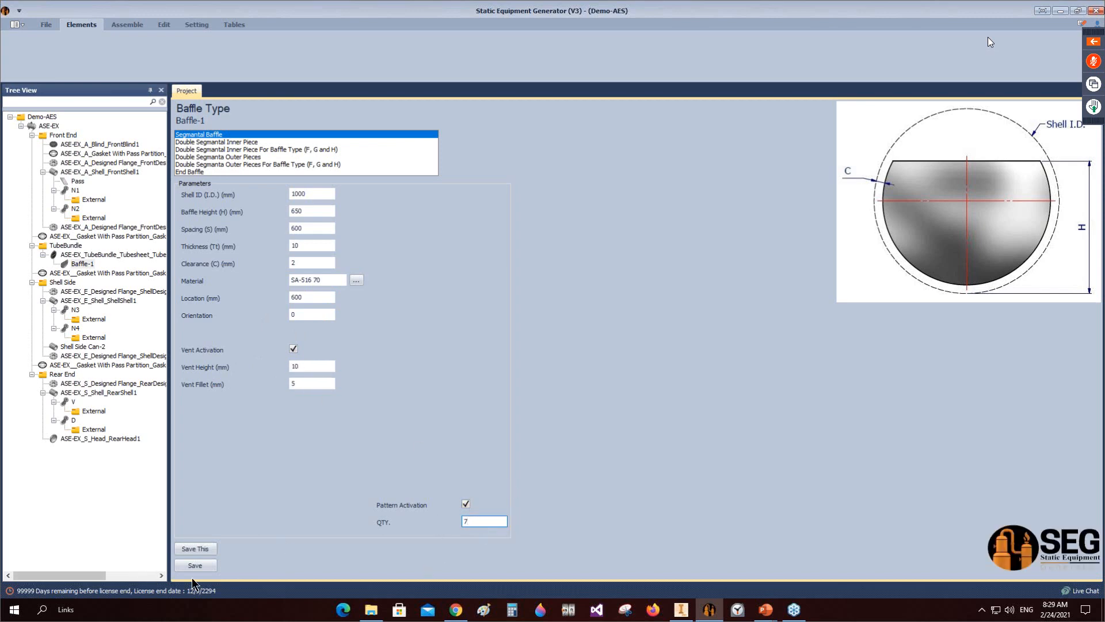
left_click(196, 565)
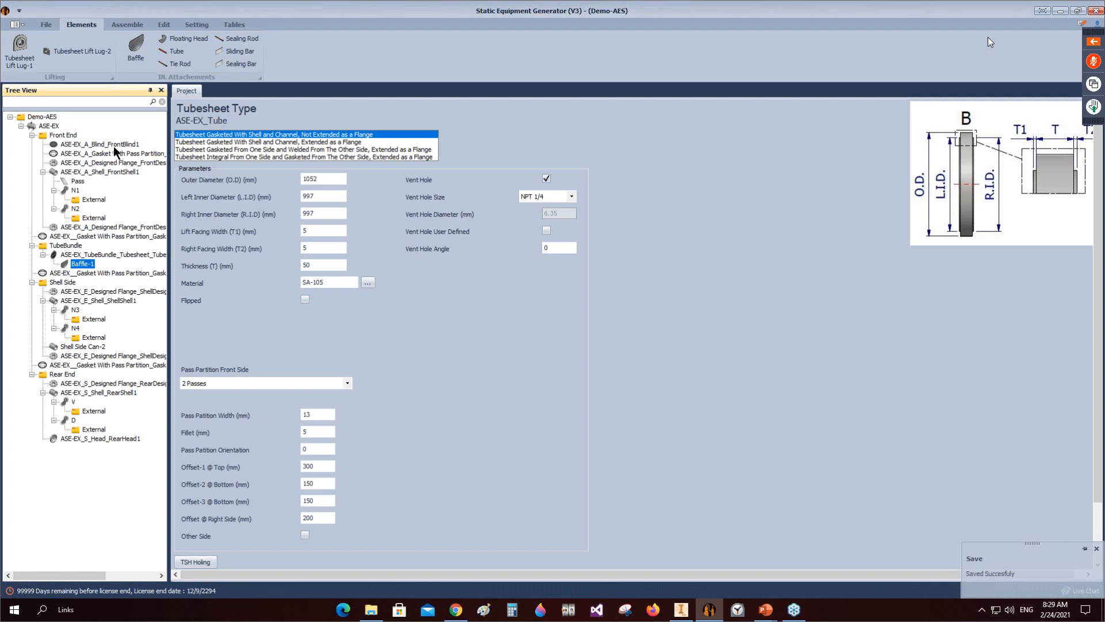
Step: Start adding a second baffle named Baffle-2 to the tubesheet
left_click(139, 59)
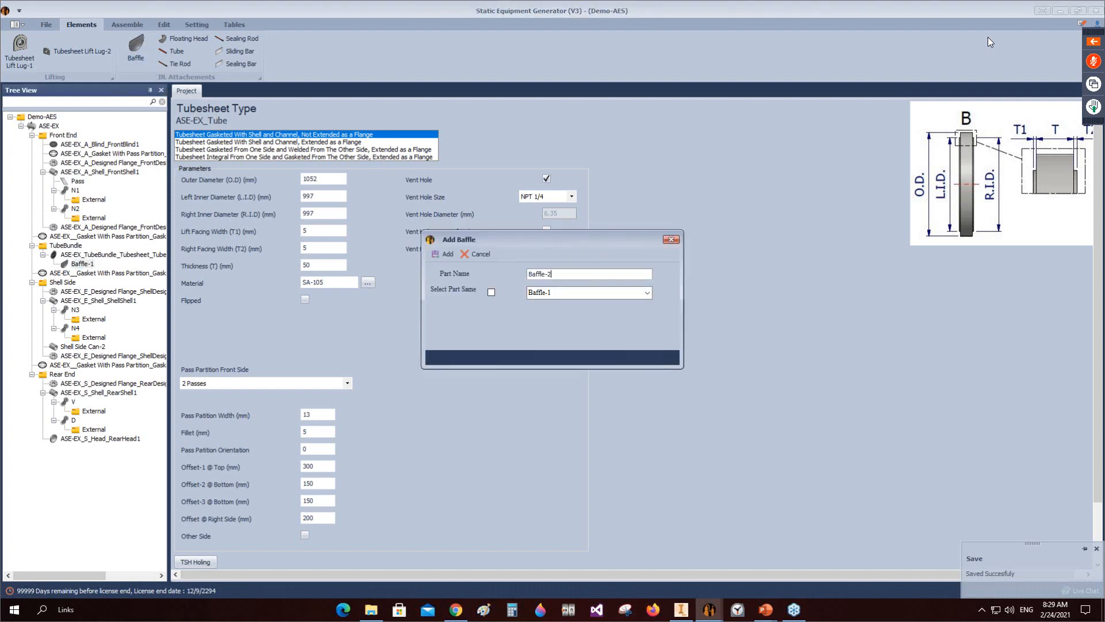
Step: Add Baffle-2 to the tubesheet as a part with the same parameters as Baffle-1, and open its parameters
left_click(490, 293)
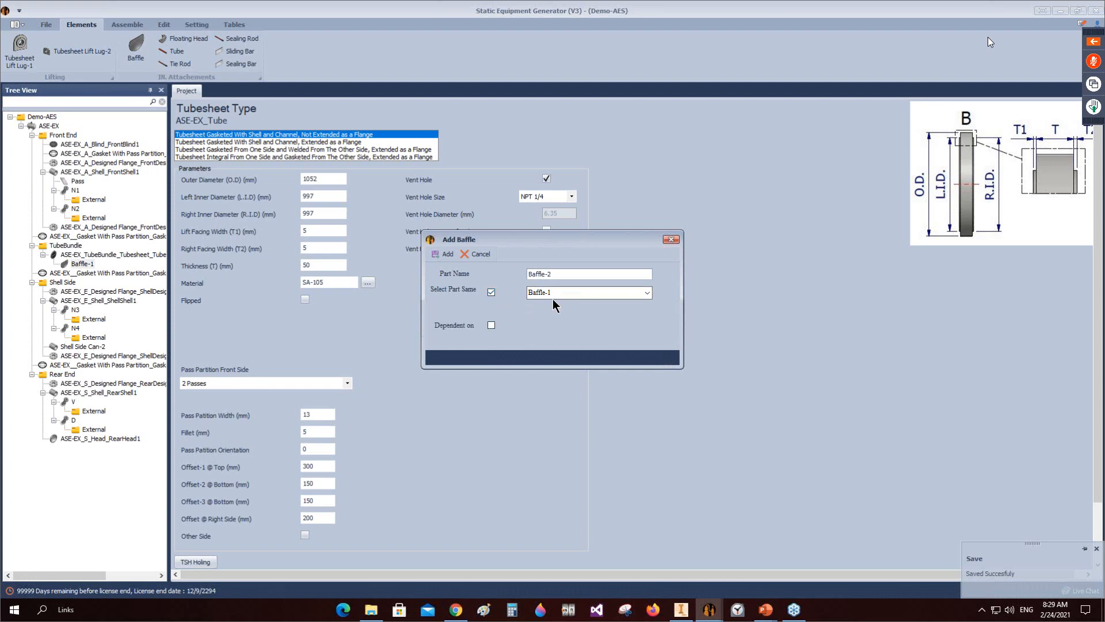
left_click(448, 255)
left_click(73, 274)
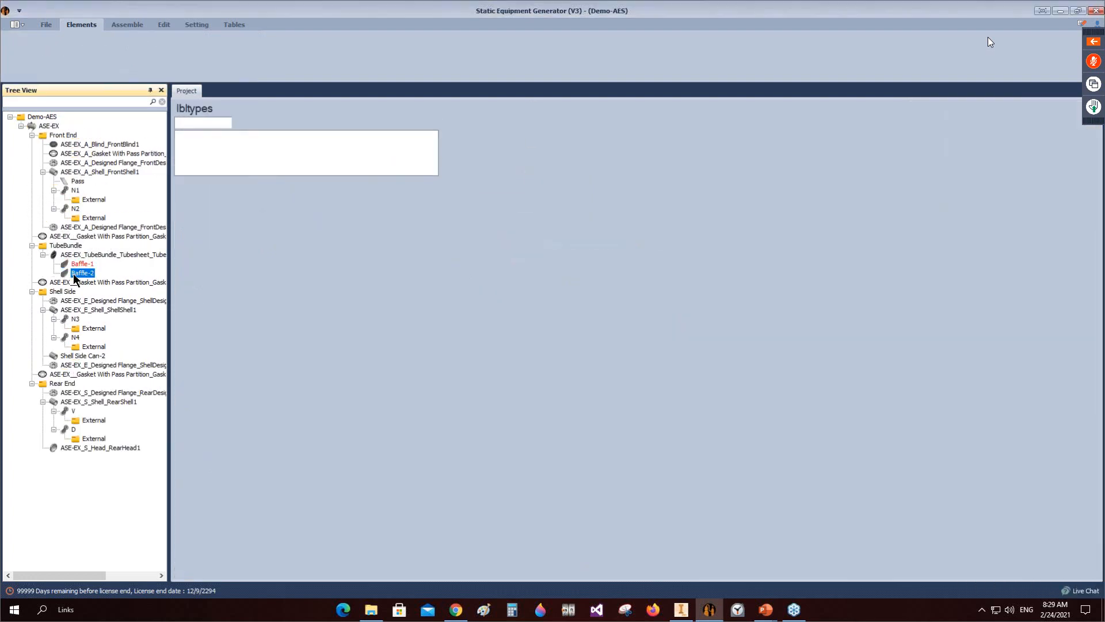
Step: Set Baffle-2's location to 900 mm and its orientation to 180, and save the part
left_click_drag(307, 298, 273, 321)
type("900")
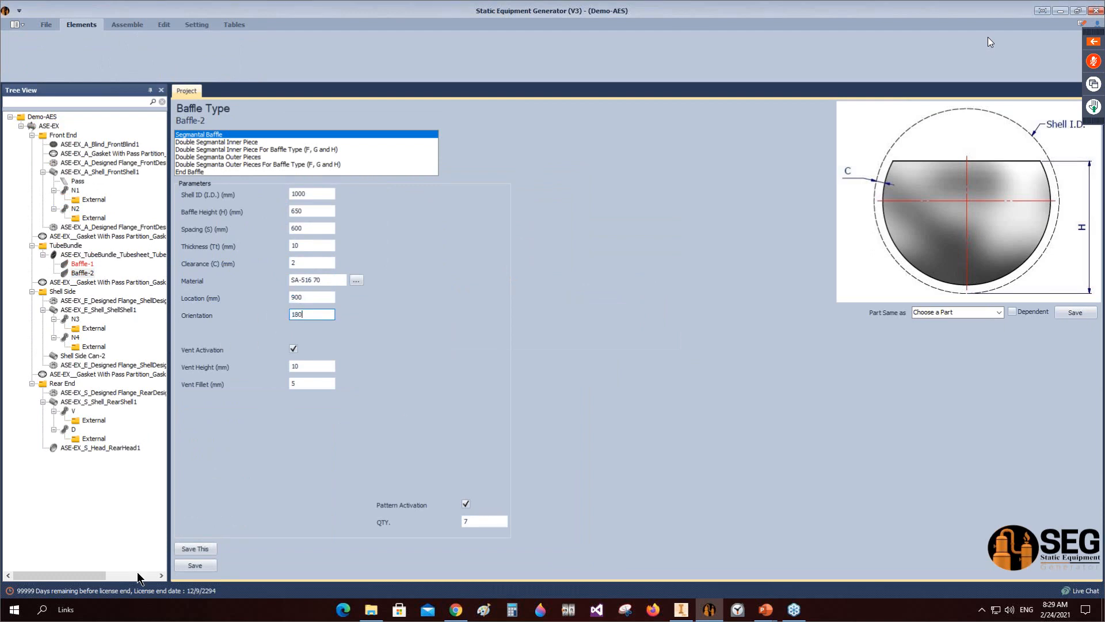
left_click(205, 565)
Step: Add a new baffle named End Baffle to the tubesheet and choose the End Baffle type for it
left_click(102, 257)
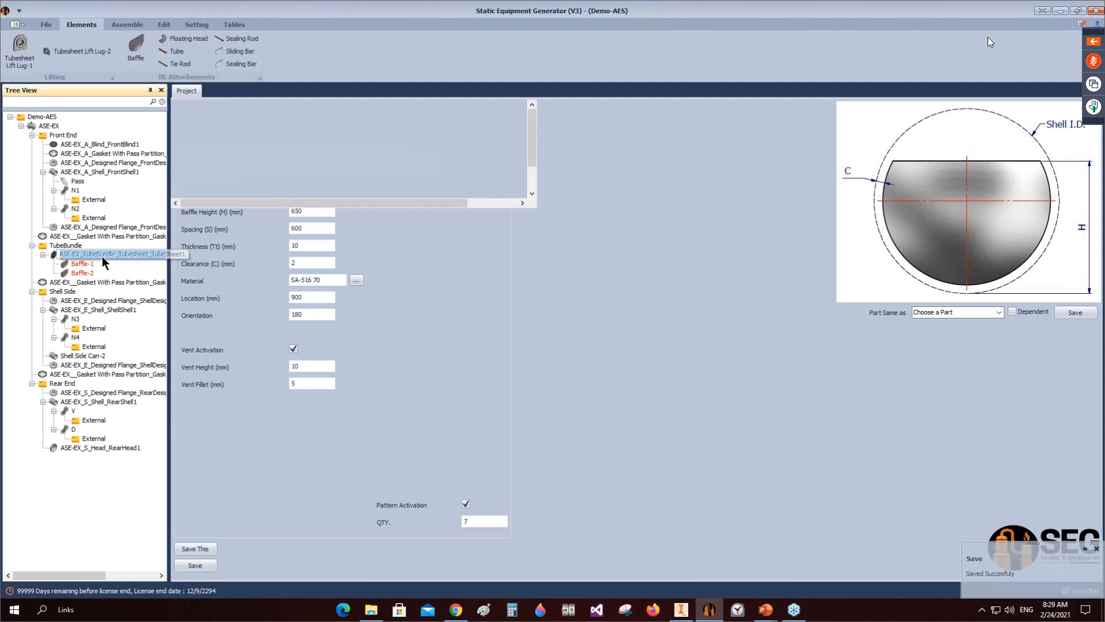
left_click(143, 51)
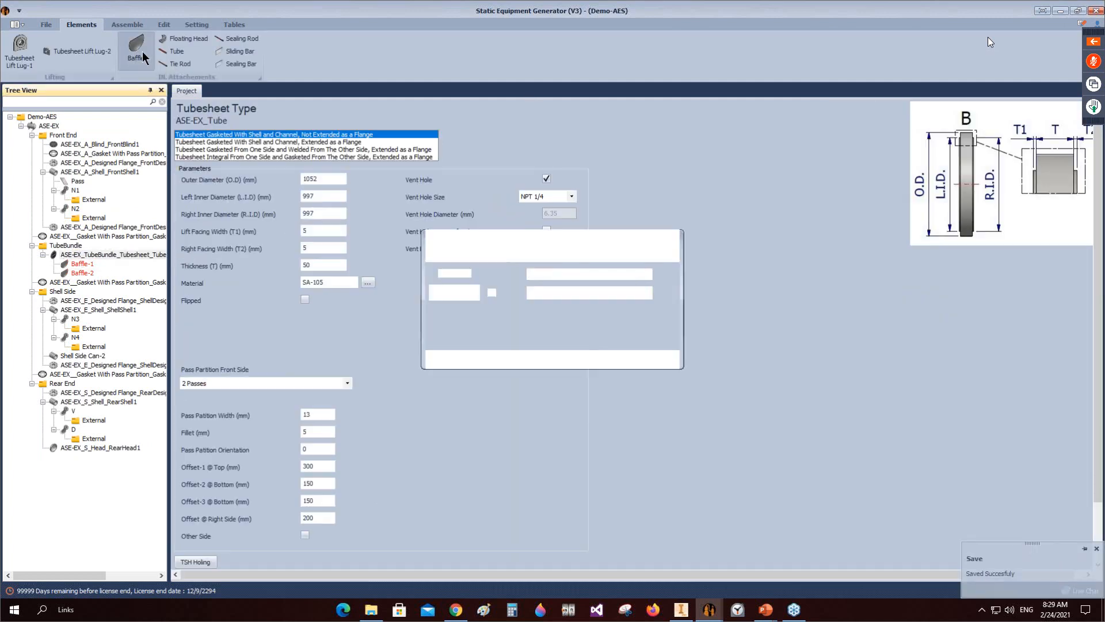
type("End Baf")
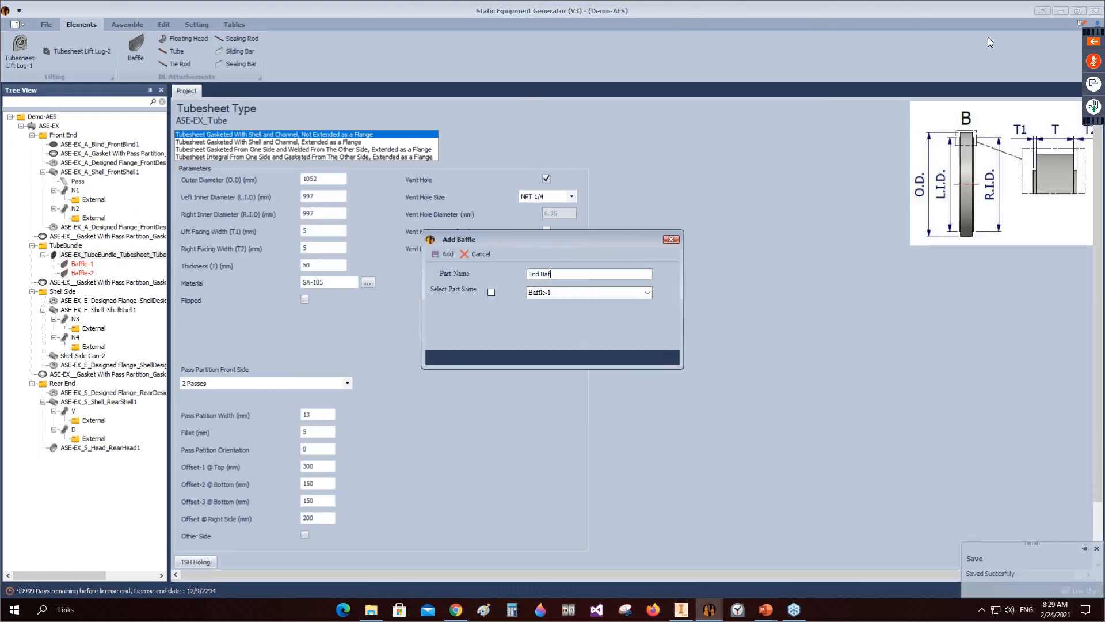
type("fle")
left_click(444, 254)
left_click(68, 281)
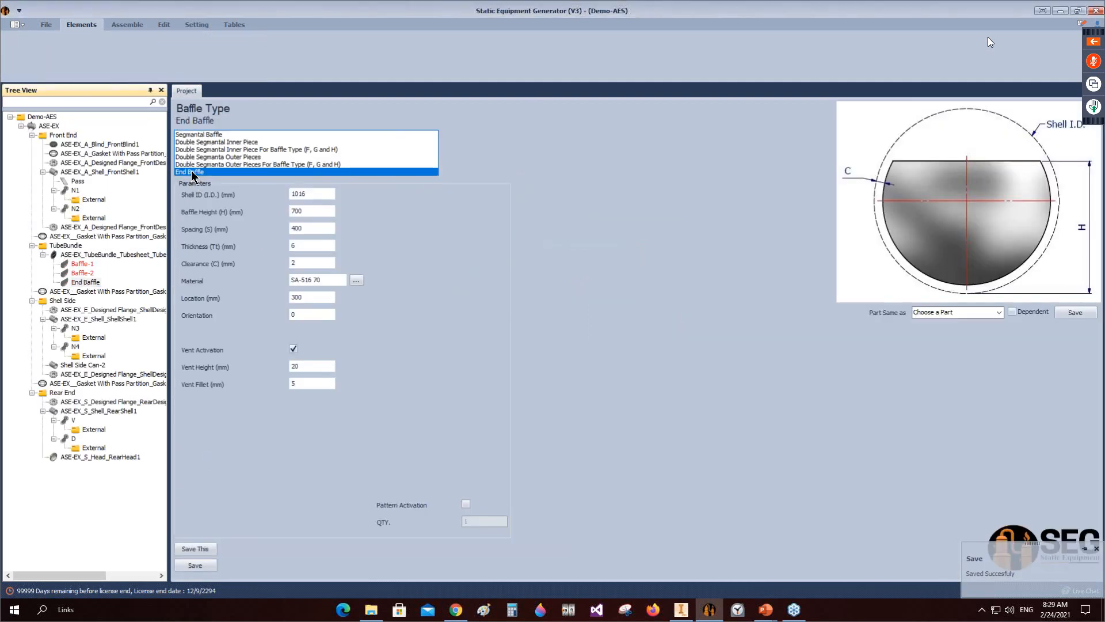
Step: Set the end baffle's shell ID to 1000 mm, vertical and horizontal cuts to 350 mm, and thickness to 10 mm
type("1000")
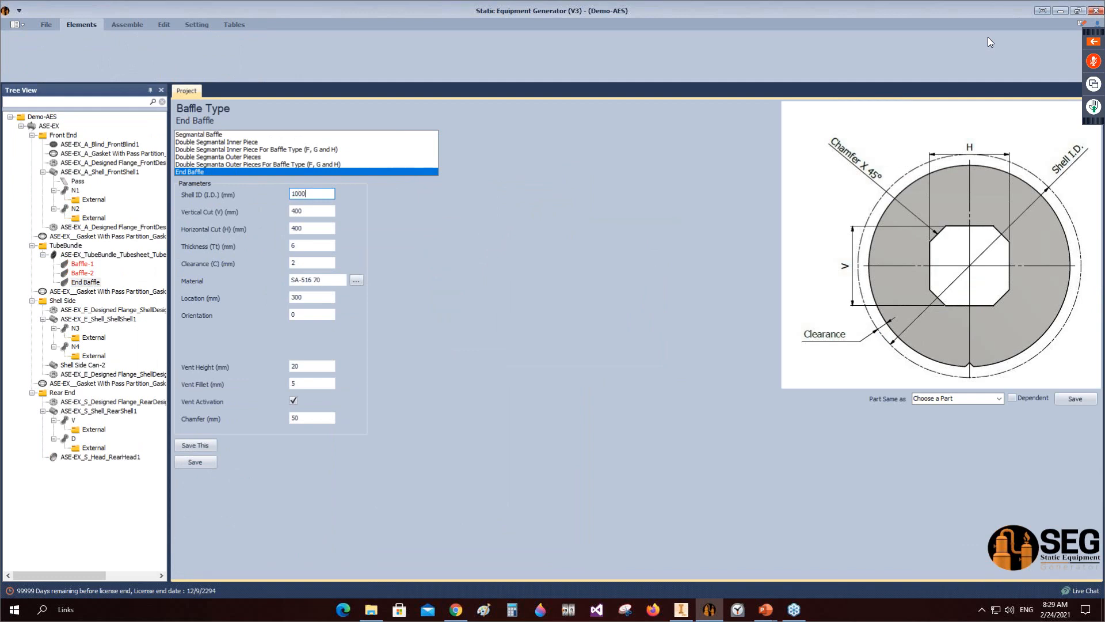
key("Tab")
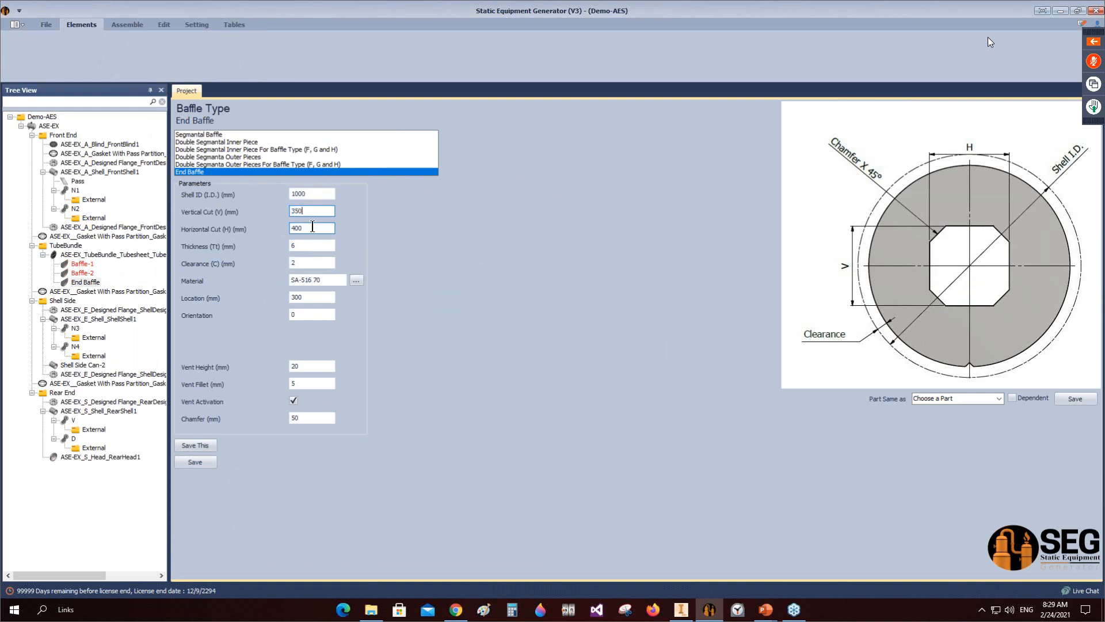
key("Tab")
type("350")
left_click_drag(314, 248, 271, 250)
type("10")
Step: Set the end baffle's location to 5000 mm and vent height to 10 mm, and save the part
left_click_drag(319, 298, 224, 304)
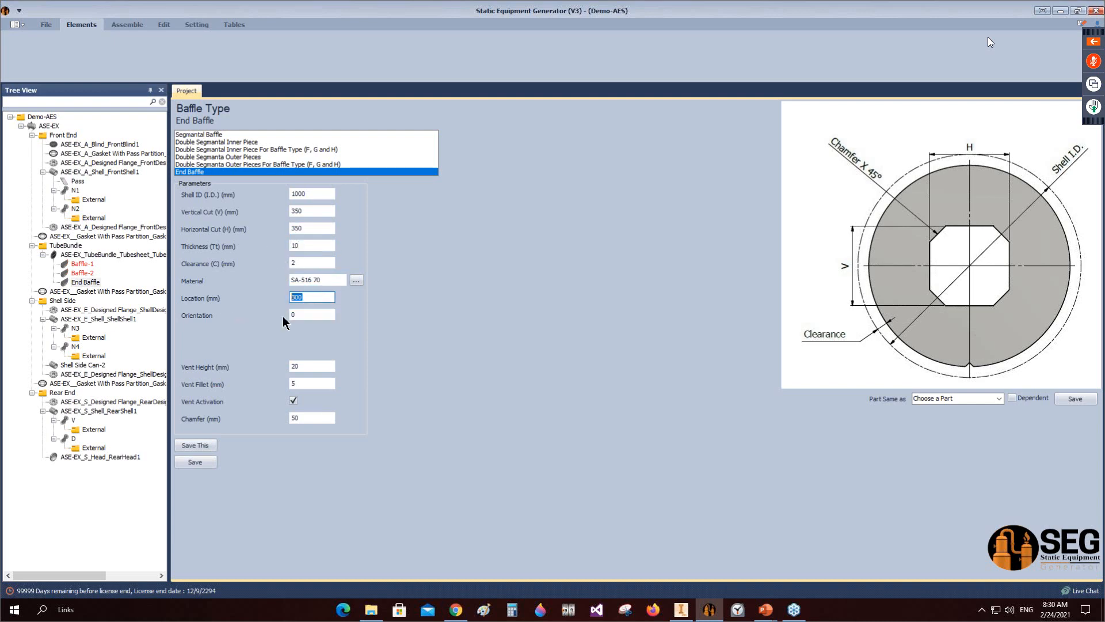
left_click(315, 366)
left_click_drag(316, 366, 266, 371)
type("10")
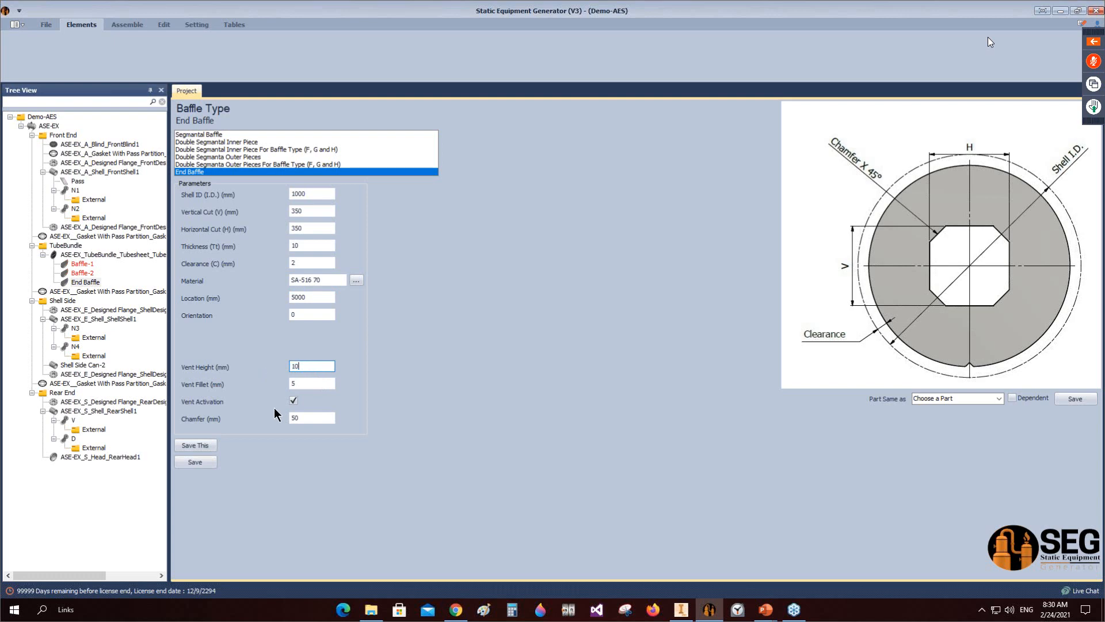
left_click(196, 462)
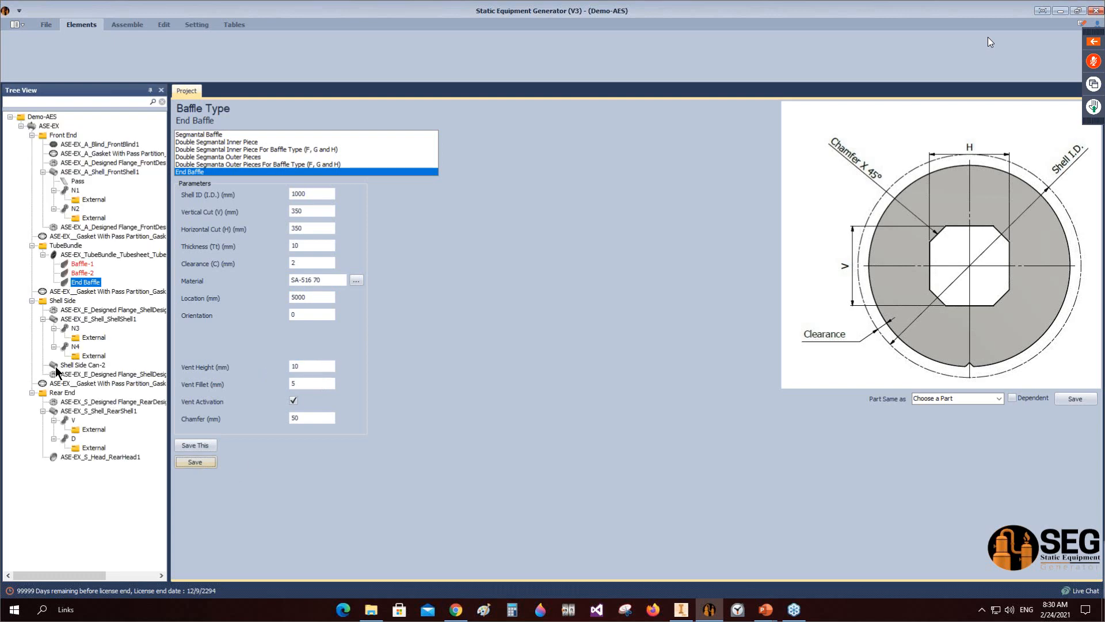
Step: Set the orientation of shell-side nozzle N3 to 180 and save the nozzle
left_click(128, 25)
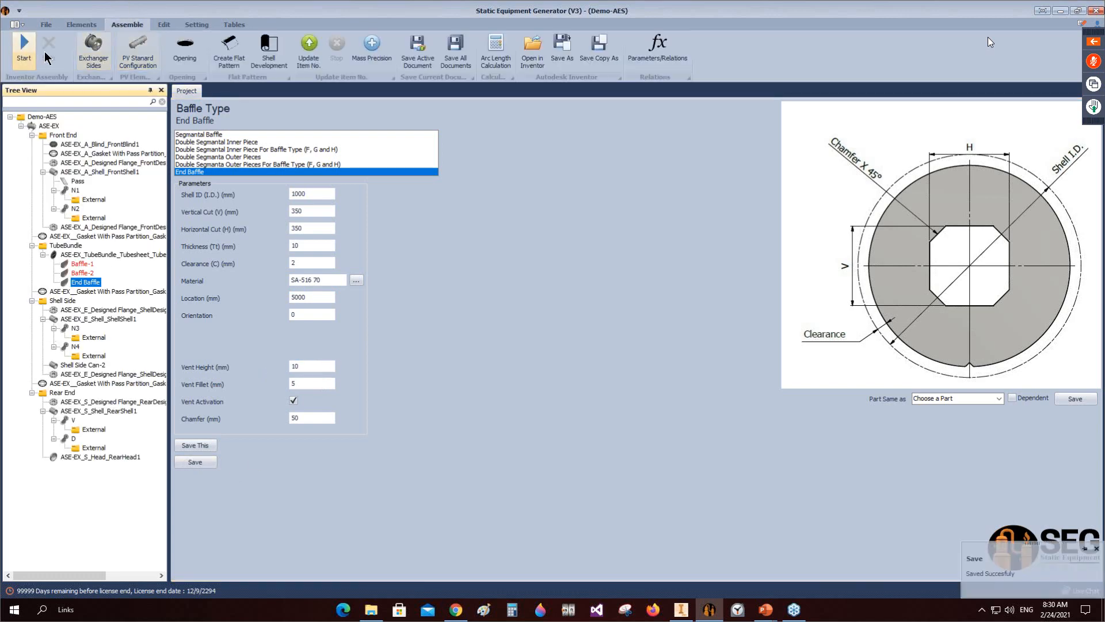
left_click(76, 328)
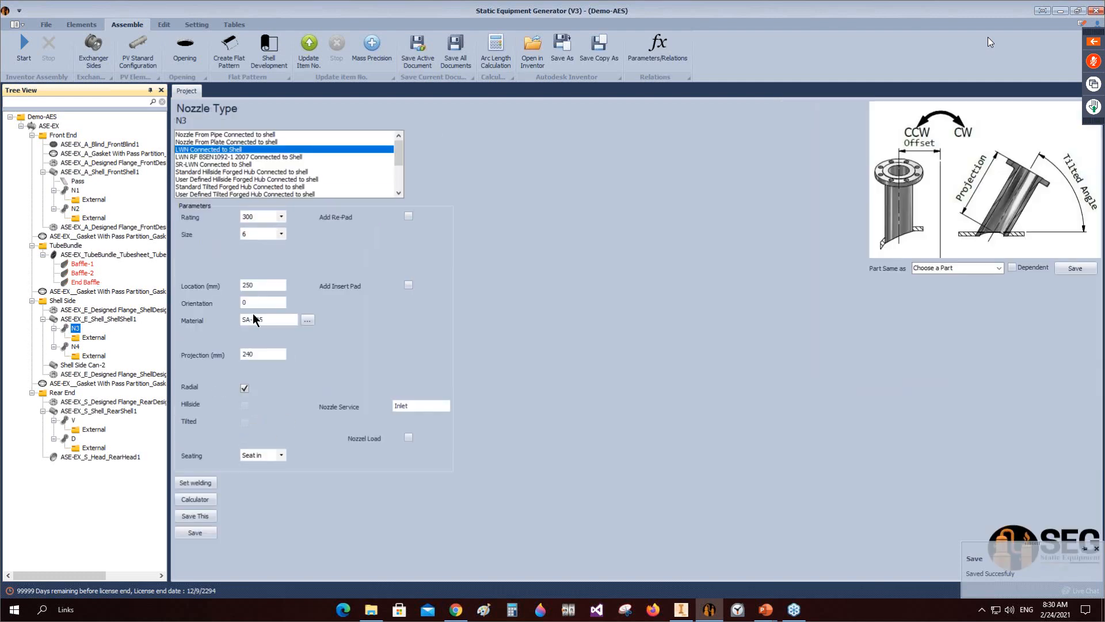
left_click(251, 302)
type("180")
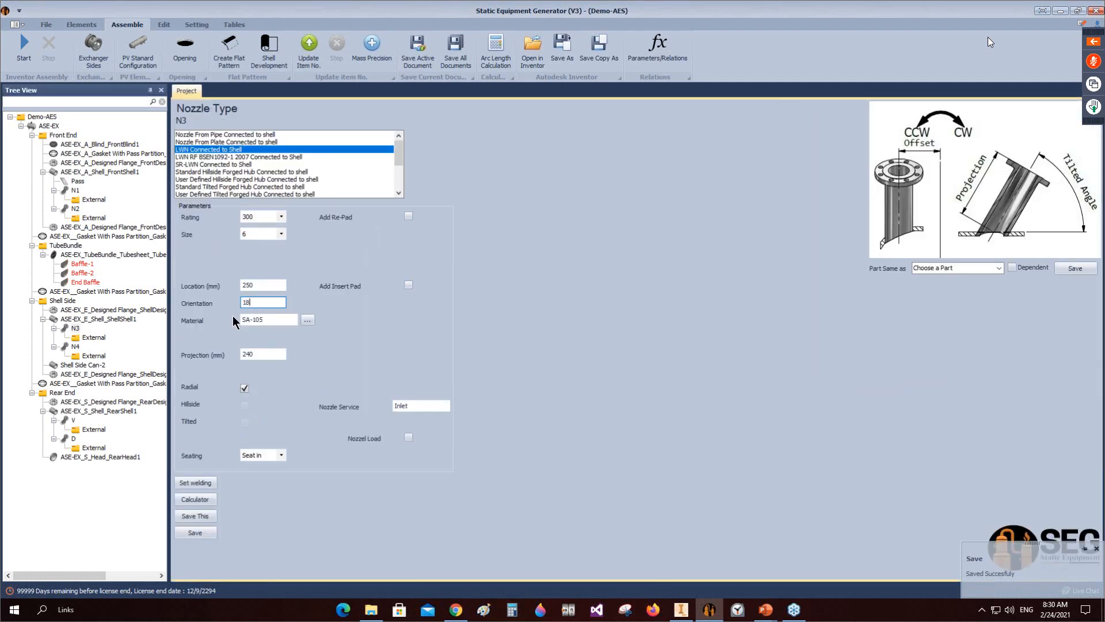
left_click(196, 532)
Step: Set the orientation of shell-side nozzle N4 to 0, save it, and start building the assembly in Inventor
left_click(74, 346)
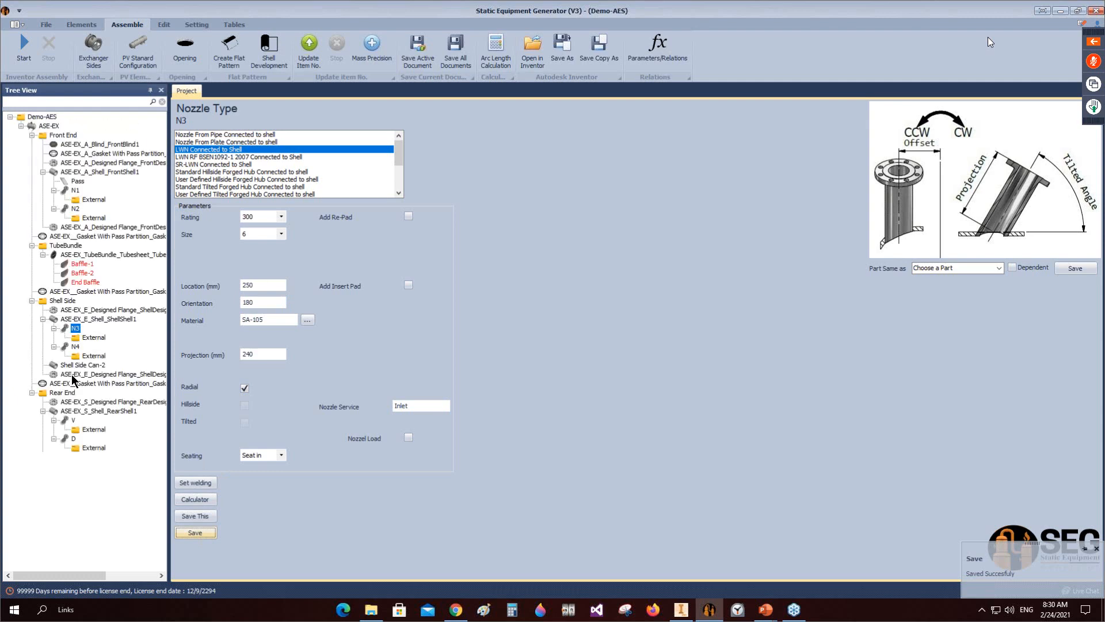
left_click(259, 302)
left_click(196, 533)
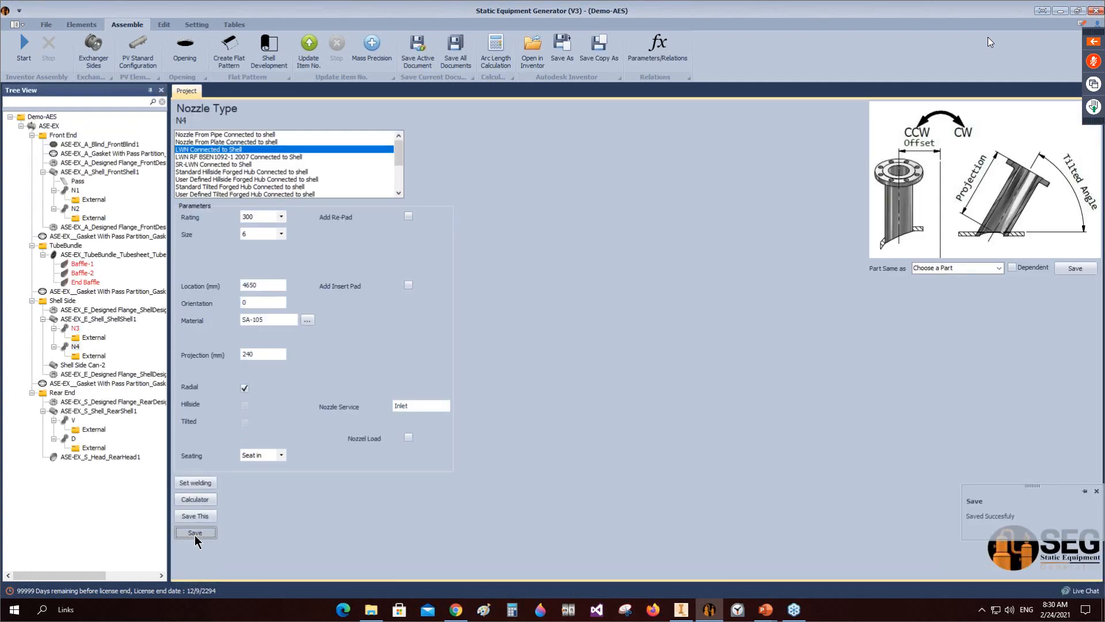
left_click(34, 60)
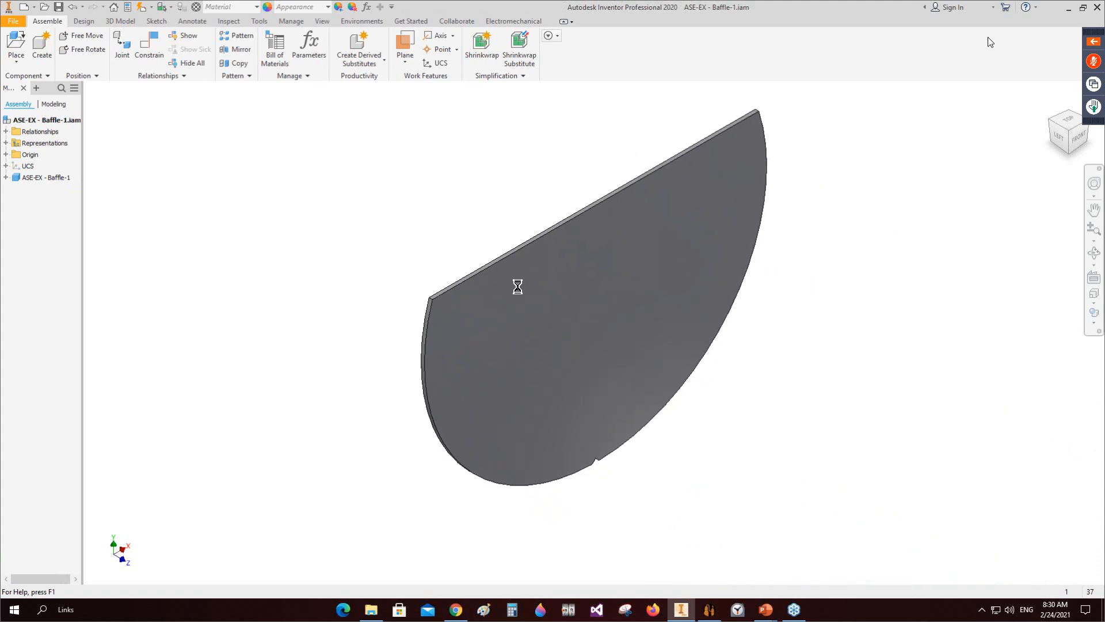
Step: Switch to the heat exchanger webinar presentation in PowerPoint and present the Support Saddles Types slide full screen
mouse_move(782, 606)
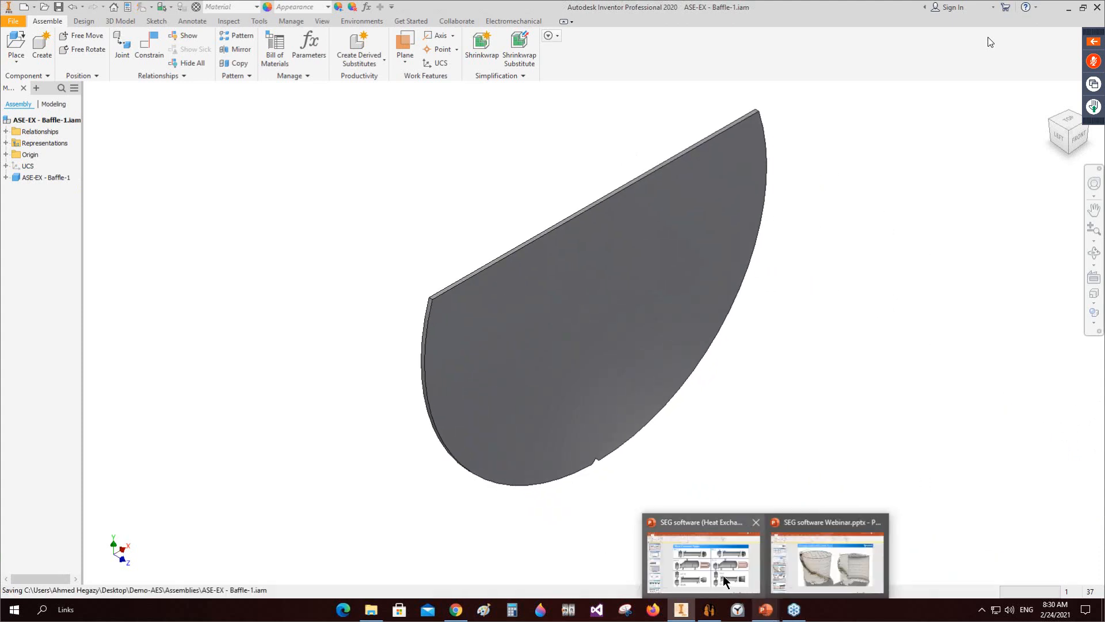
left_click(722, 575)
left_click(103, 487)
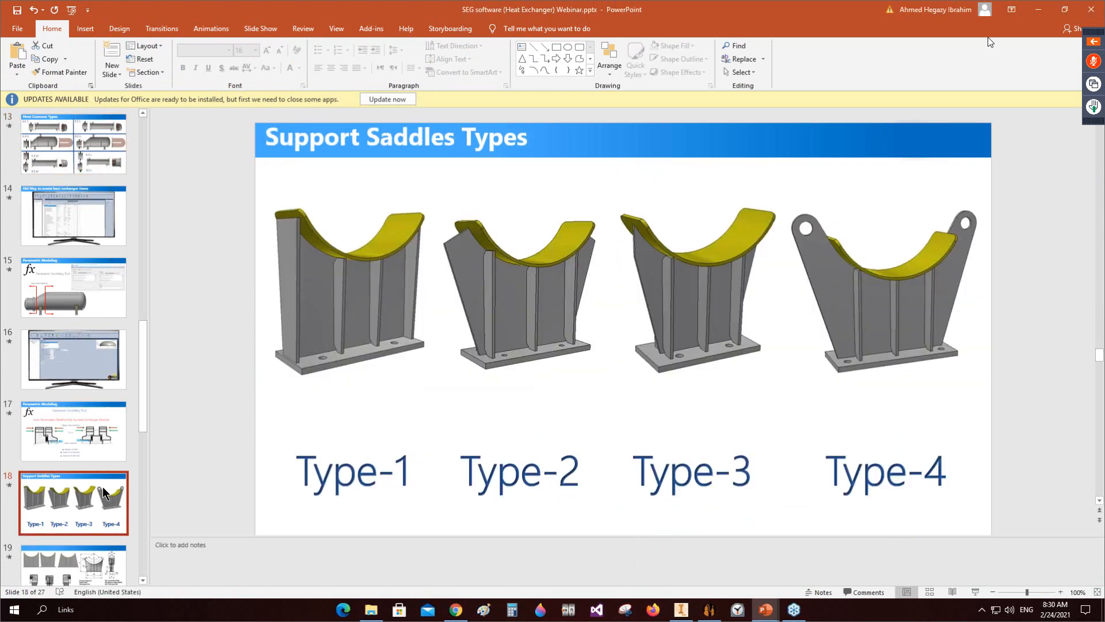
left_click(974, 592)
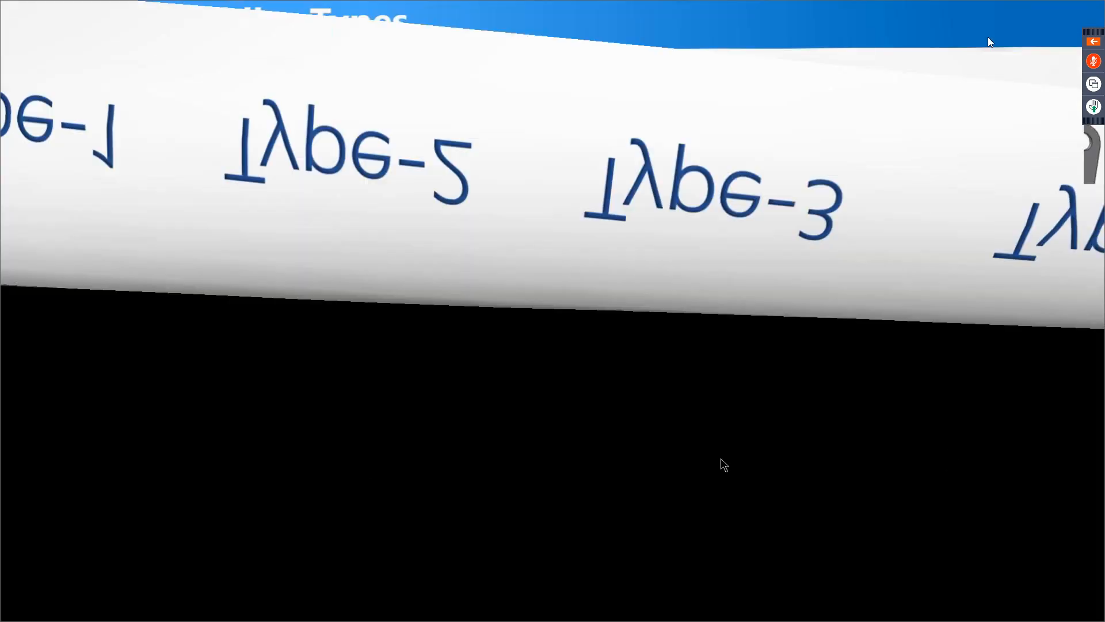
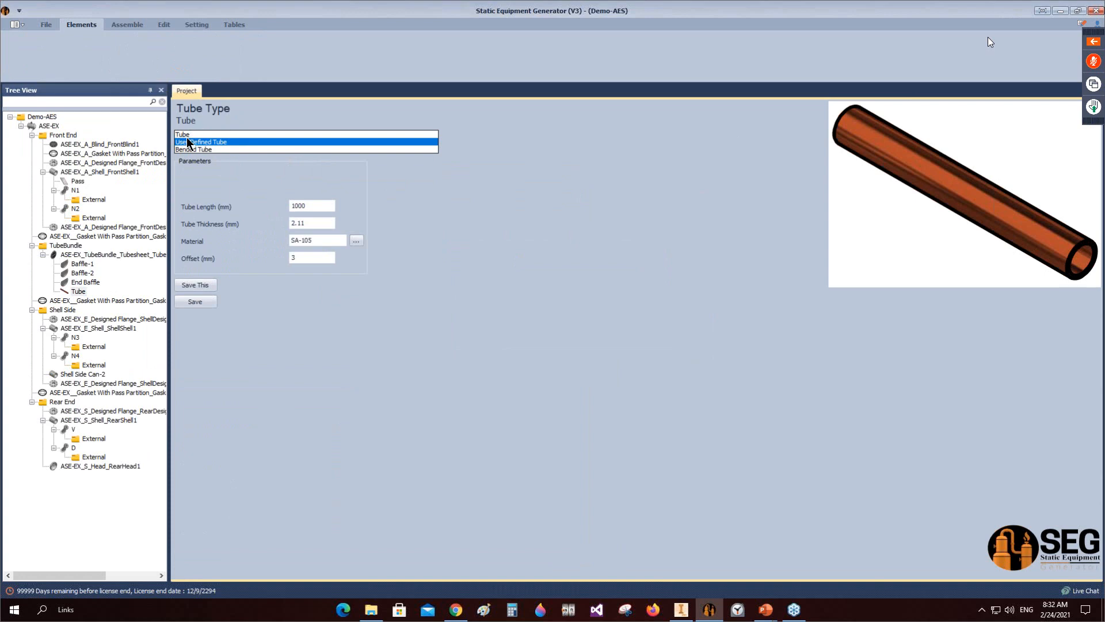
Step: Set the tube part to the plain Tube type with a standard length of 5486 mm, and save it
left_click(188, 135)
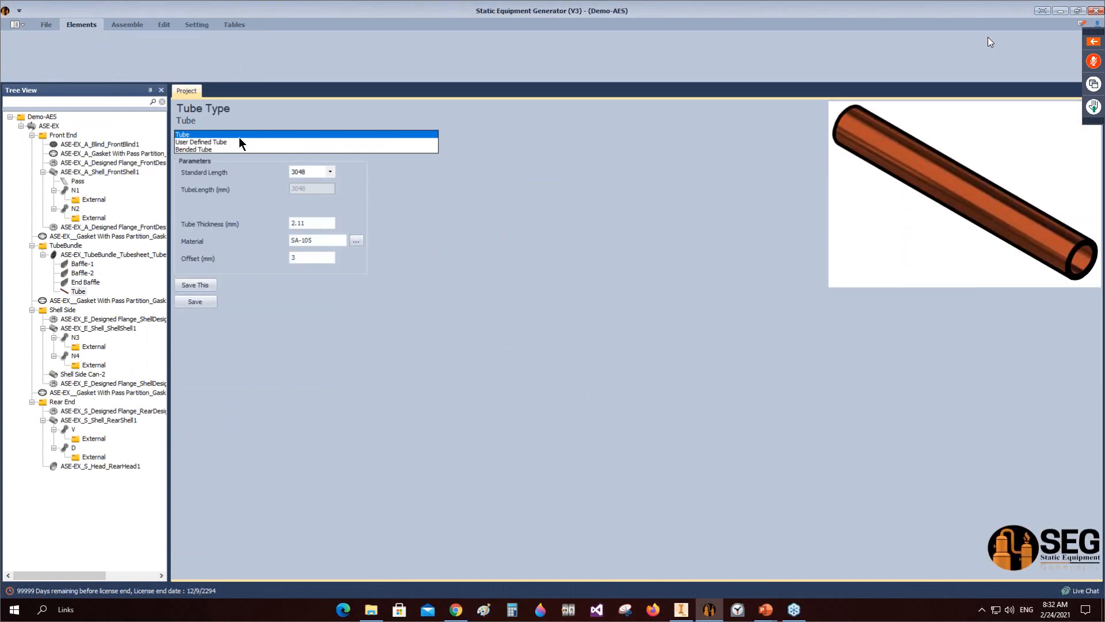
left_click(225, 141)
left_click(199, 148)
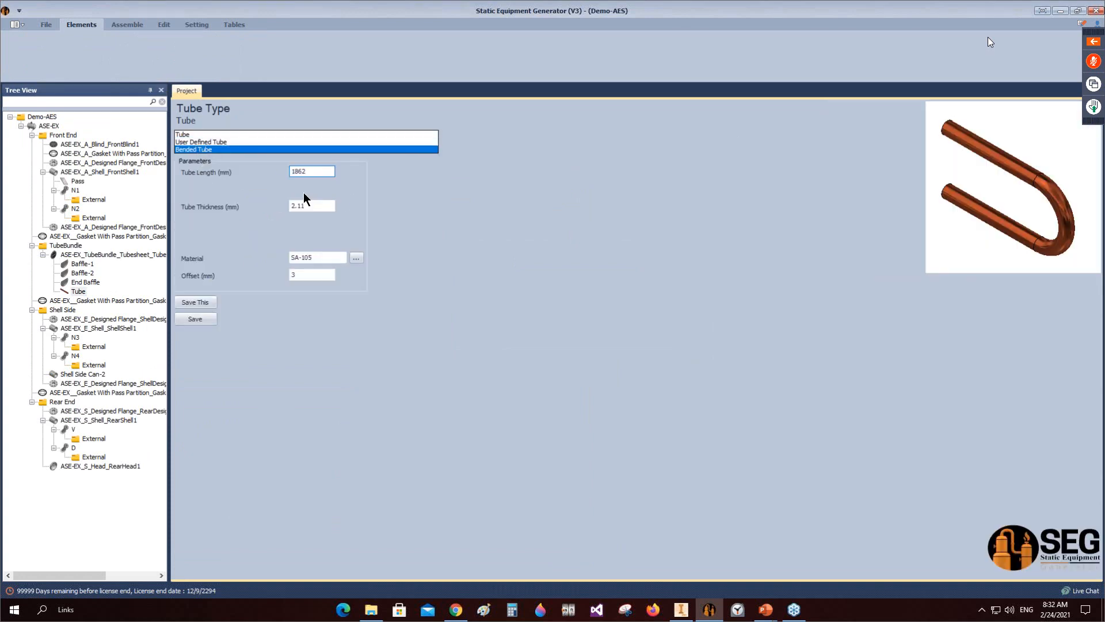
left_click(189, 135)
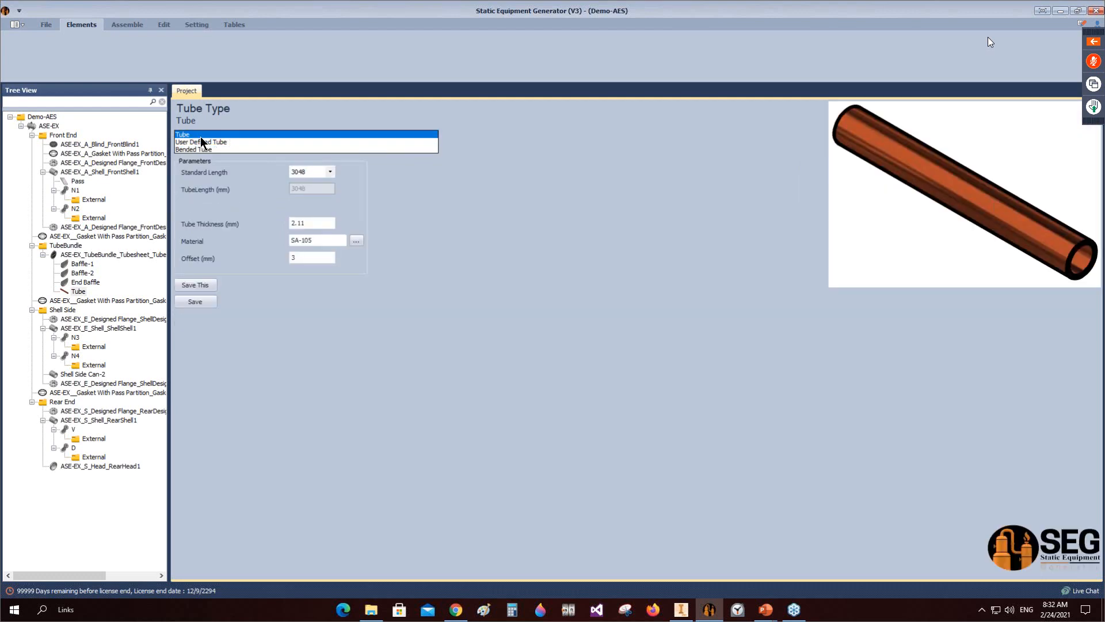
left_click(330, 172)
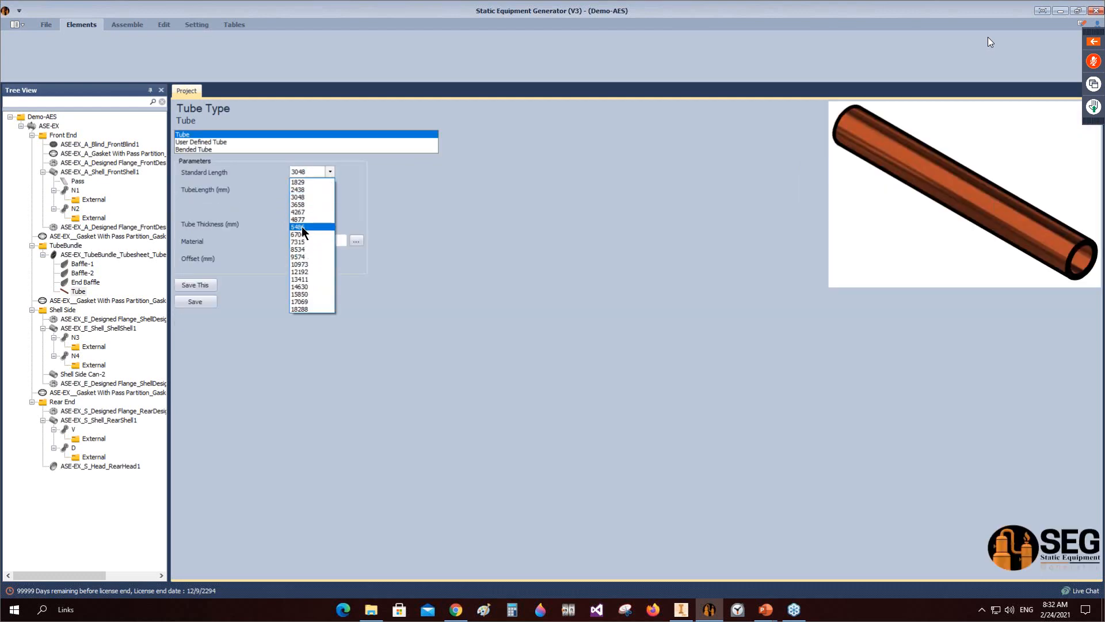
left_click(301, 227)
left_click(201, 302)
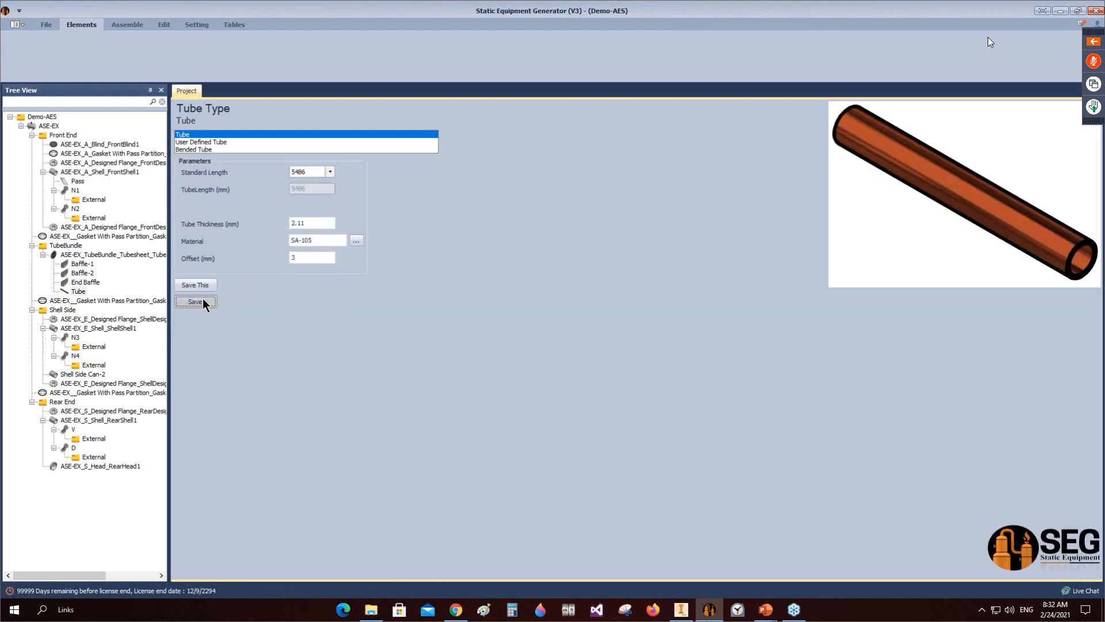
Step: Add a tie rod named "Tie rod" to the tubesheet and open its parameters
left_click(79, 257)
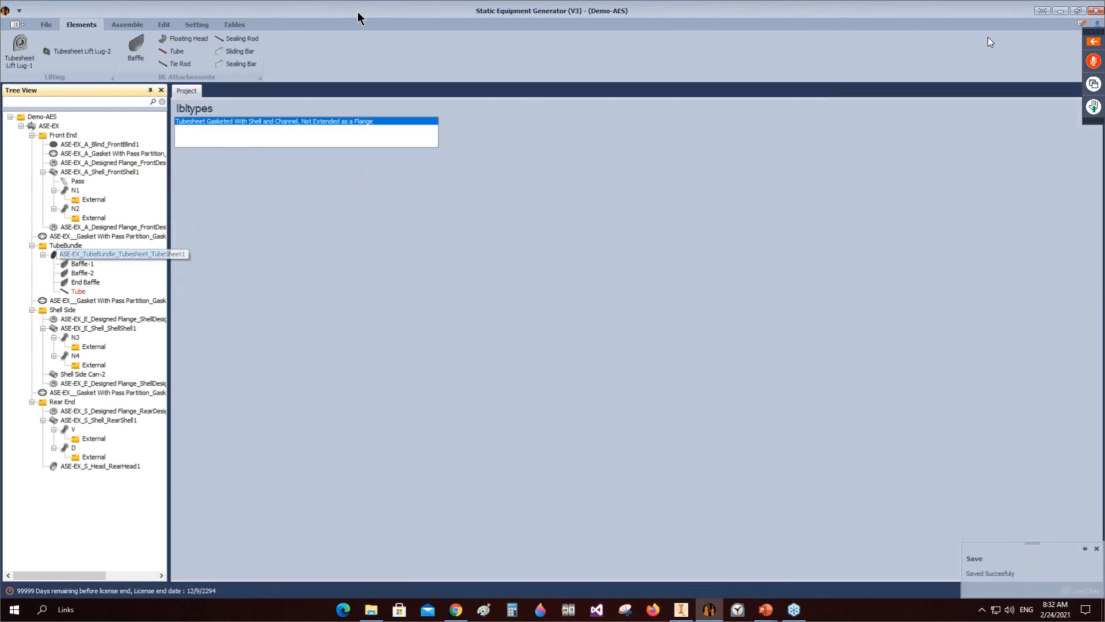
type("Tie rod")
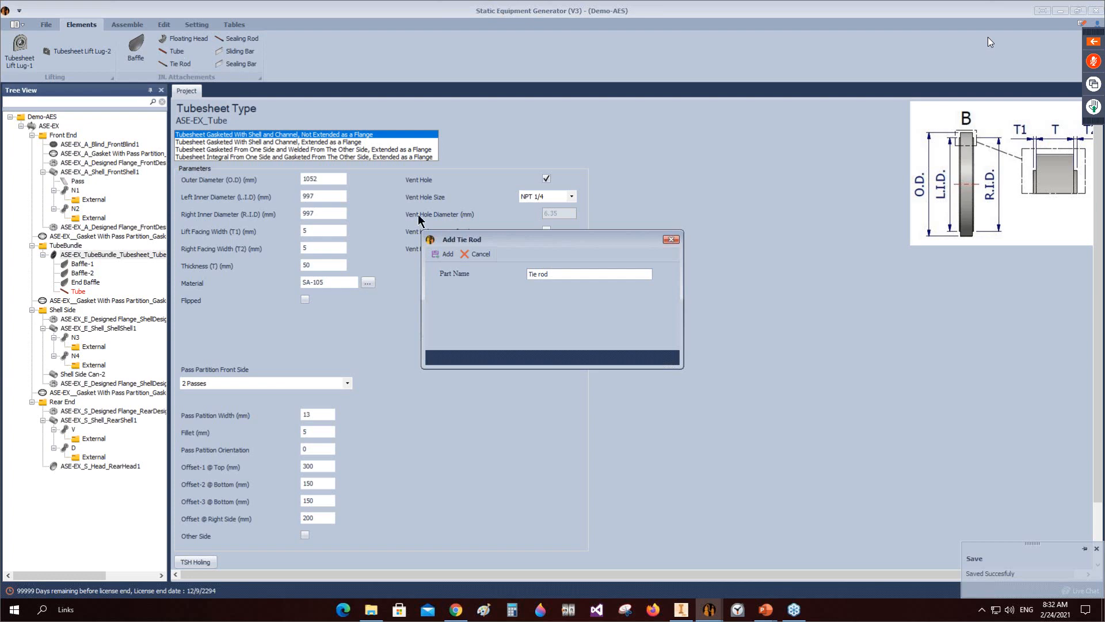
left_click(447, 254)
left_click(86, 301)
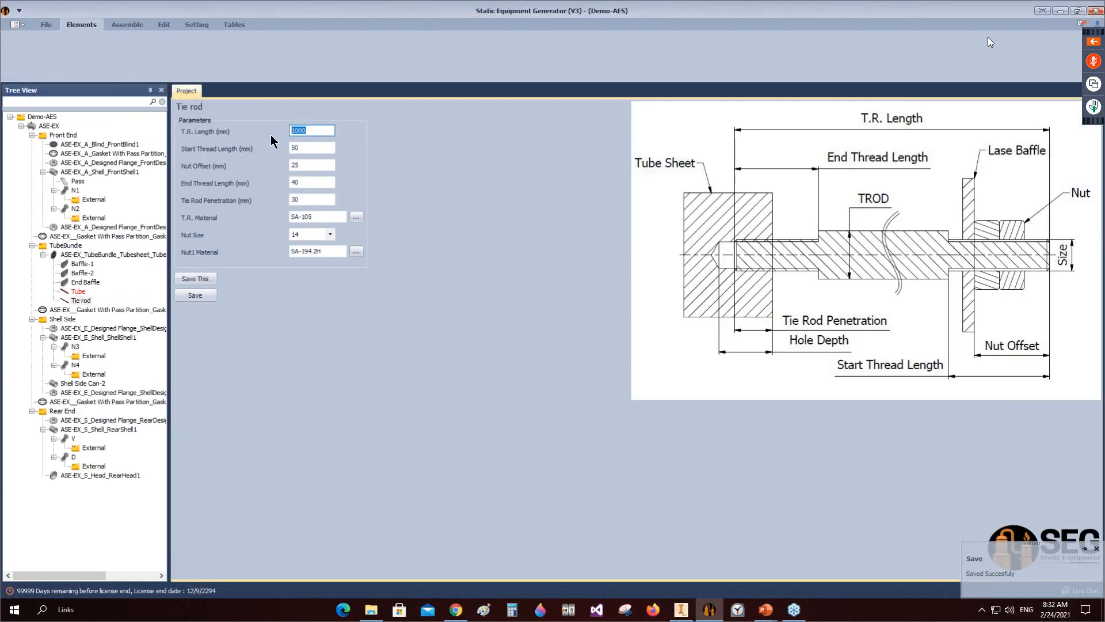
Step: Set the tie rod's length to 5098 mm, start thread length to 50 mm and nut offset to 35 mm, choose its nut size, and save
type("5098")
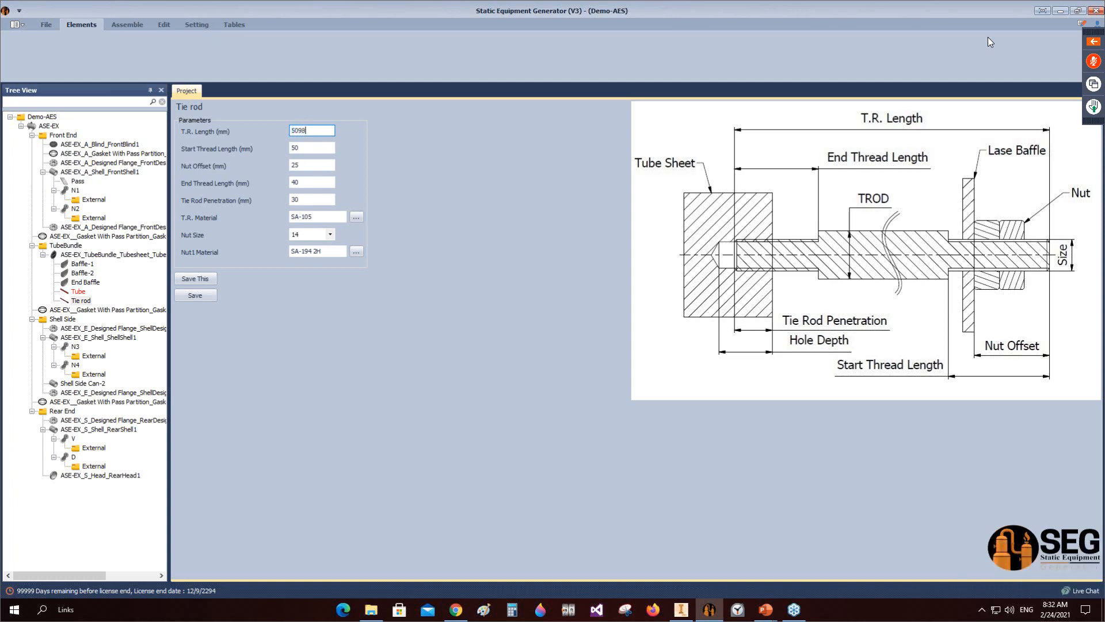
left_click(291, 144)
type("50")
key("Tab")
type("35")
left_click(330, 234)
left_click(295, 242)
left_click(208, 296)
Step: Add a sealing rod named "Sealing Rod" to the tube bundle's tubesheet and open its parameters
left_click(92, 253)
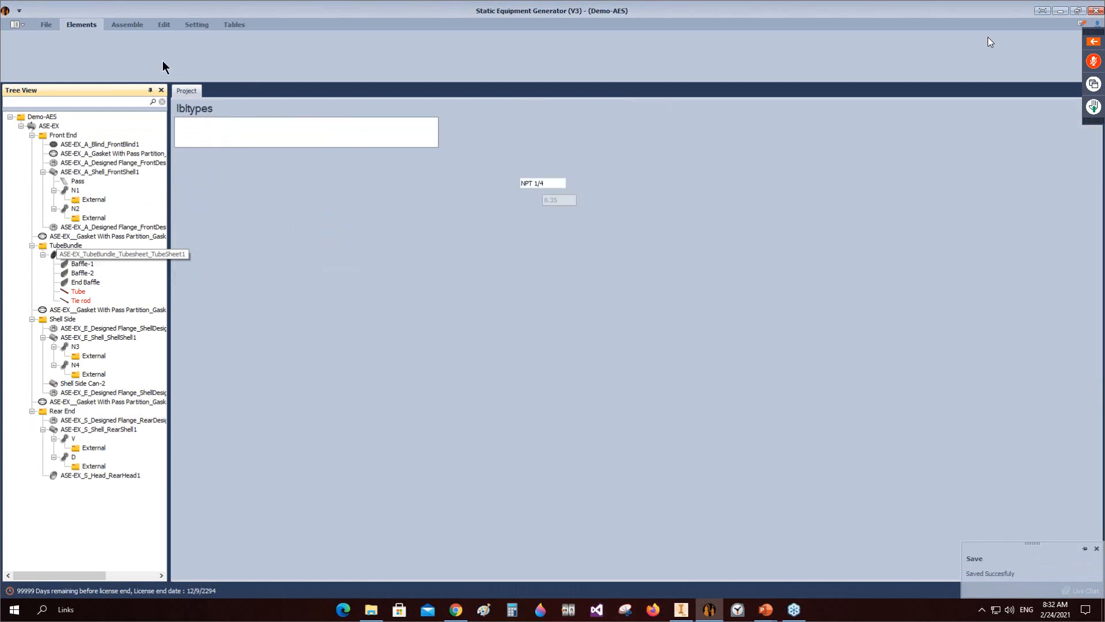
left_click(253, 39)
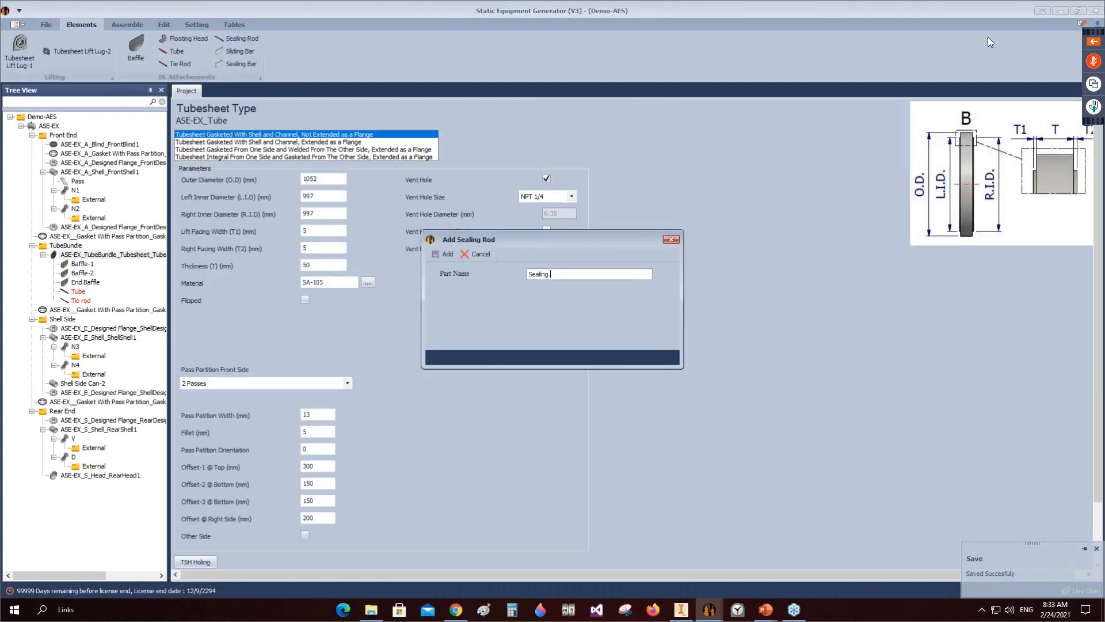
left_click(443, 253)
left_click(84, 310)
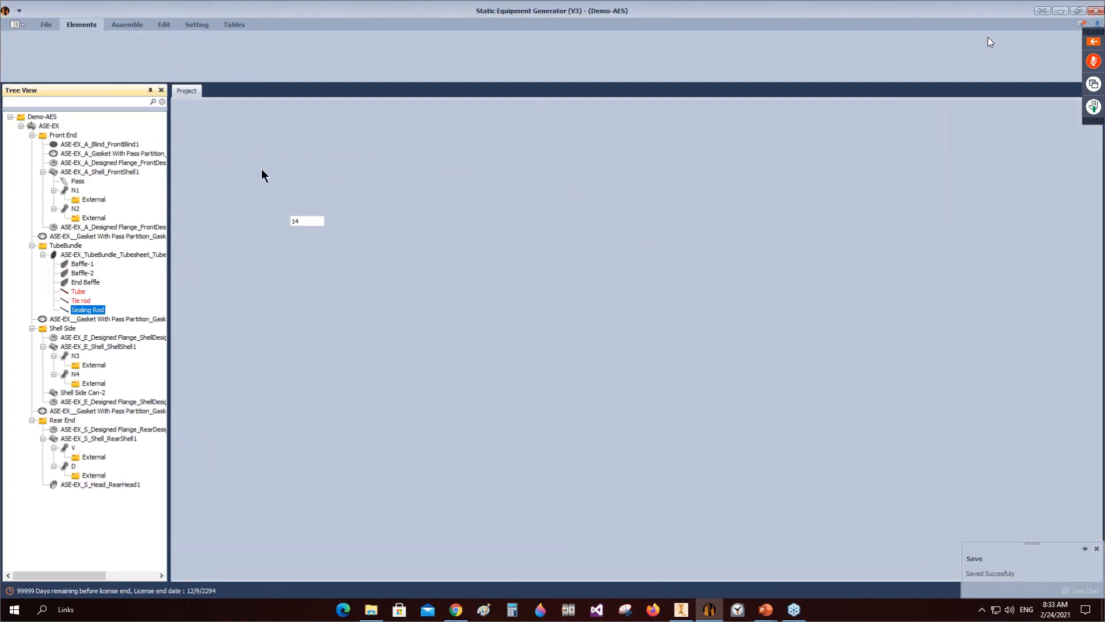
Step: Set the sealing rod's length to 5098 mm, nut offset to 35 mm and nut size to 16, and save it
type("5098")
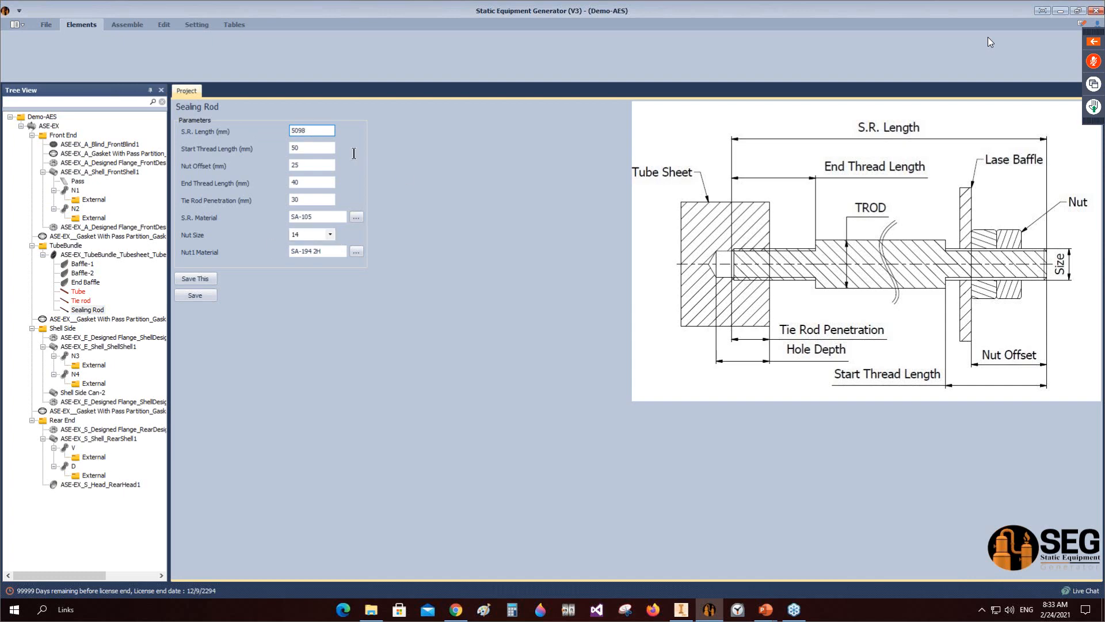
left_click(311, 166)
type("35")
left_click(331, 232)
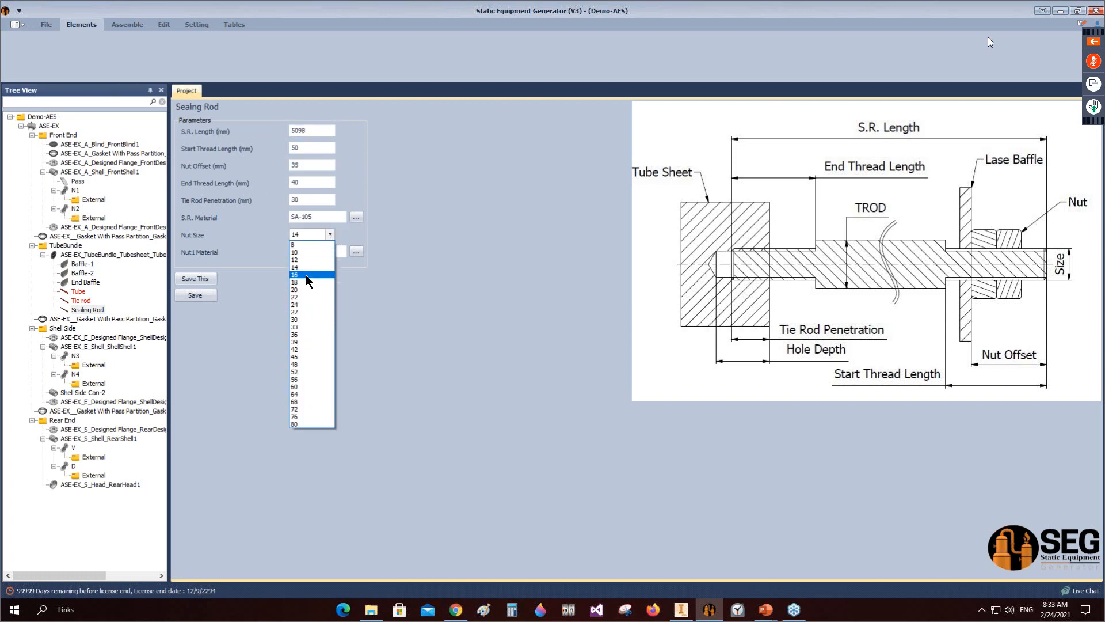
left_click(306, 274)
left_click(190, 297)
Step: Add a floating head named "Floating Head" to the tubesheet and open its parameters
left_click(87, 254)
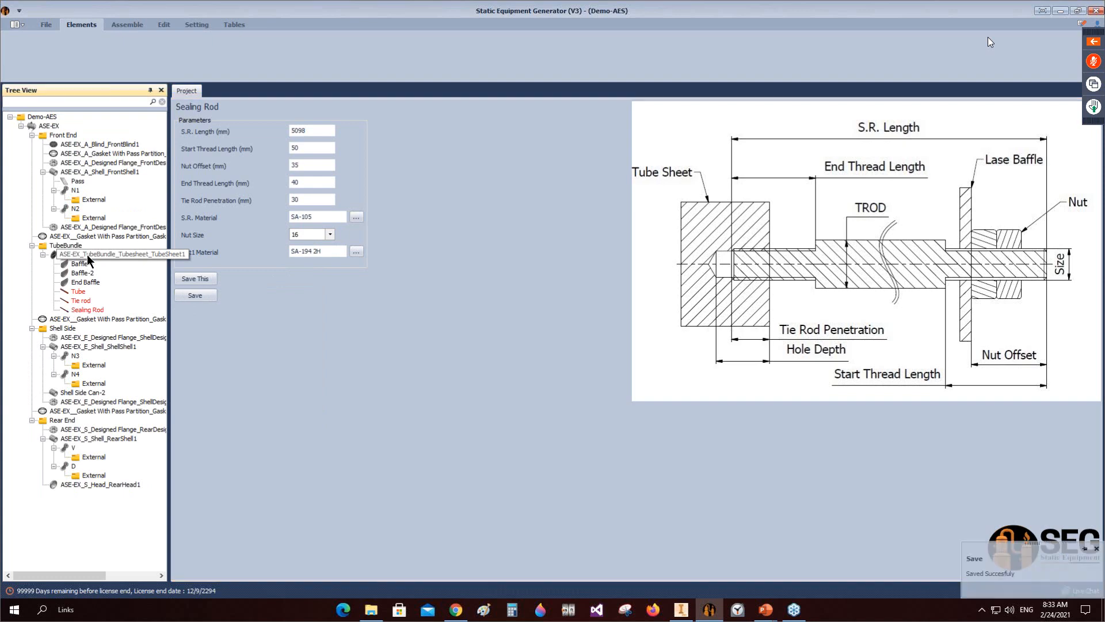
left_click(182, 40)
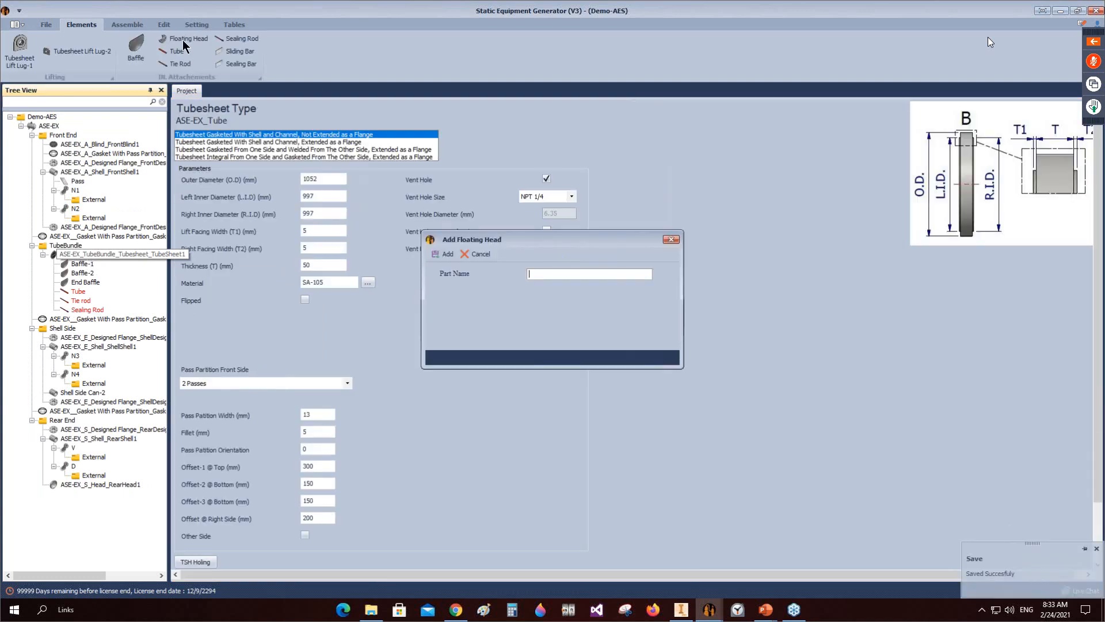
type("Floating Head")
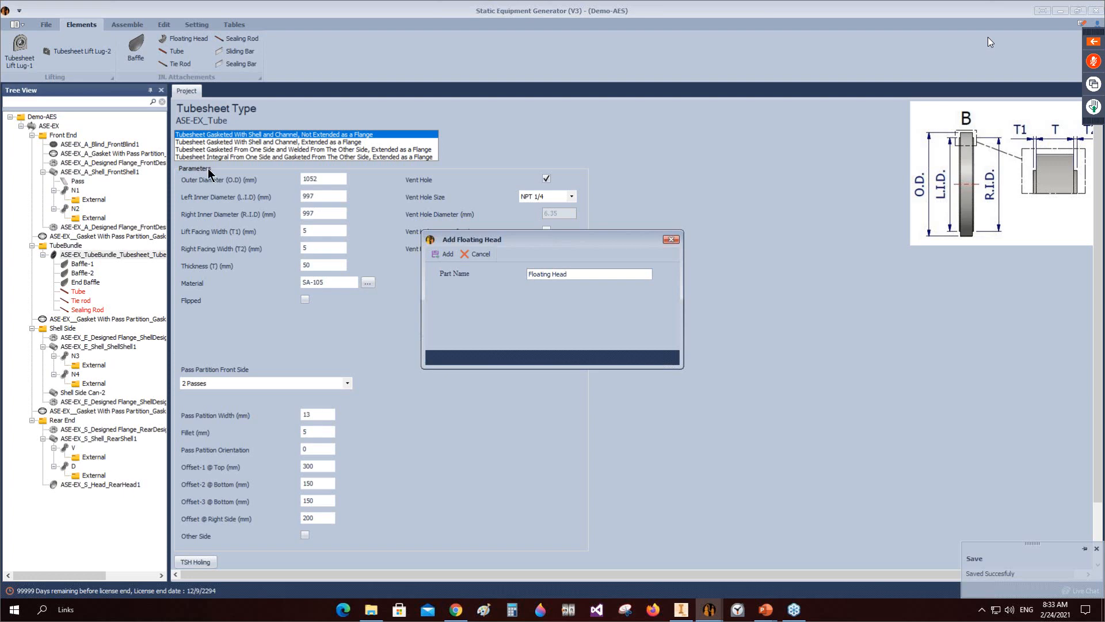
left_click(444, 254)
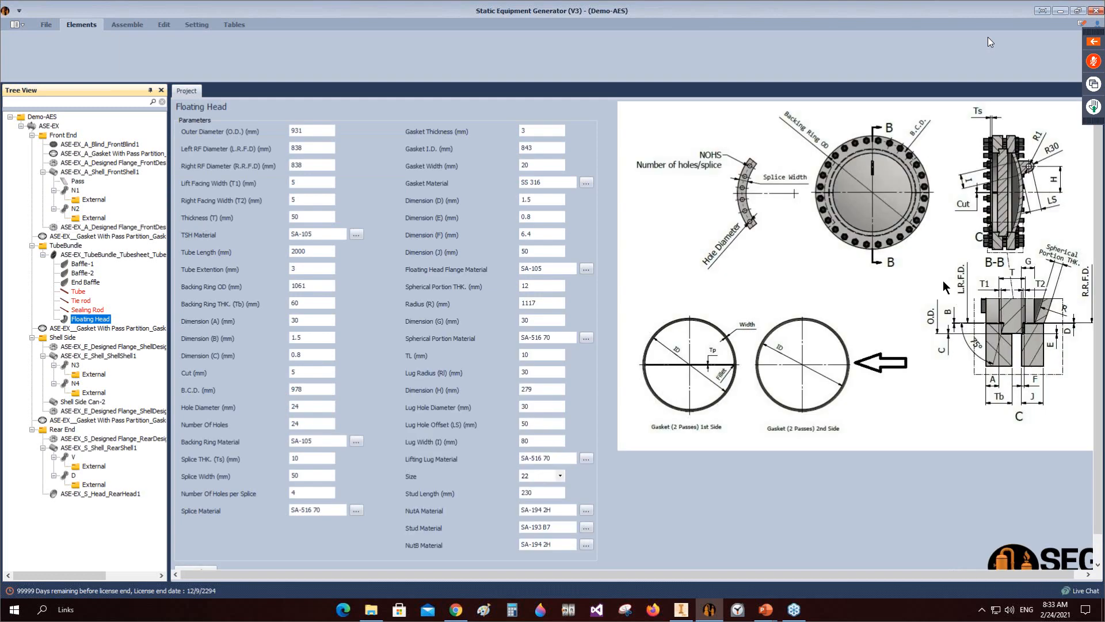
Step: Set the floating head's tube length to 5486 mm, stud size to 30 and hole diameter to 33 mm, and save it
left_click(322, 251)
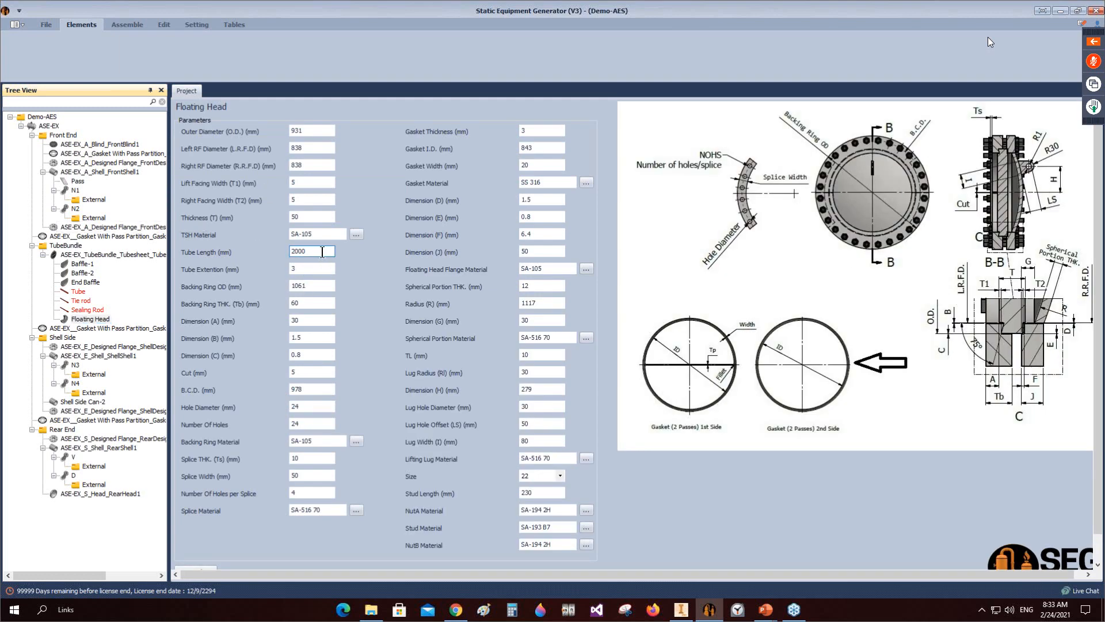
left_click_drag(322, 252, 262, 258)
type("5486")
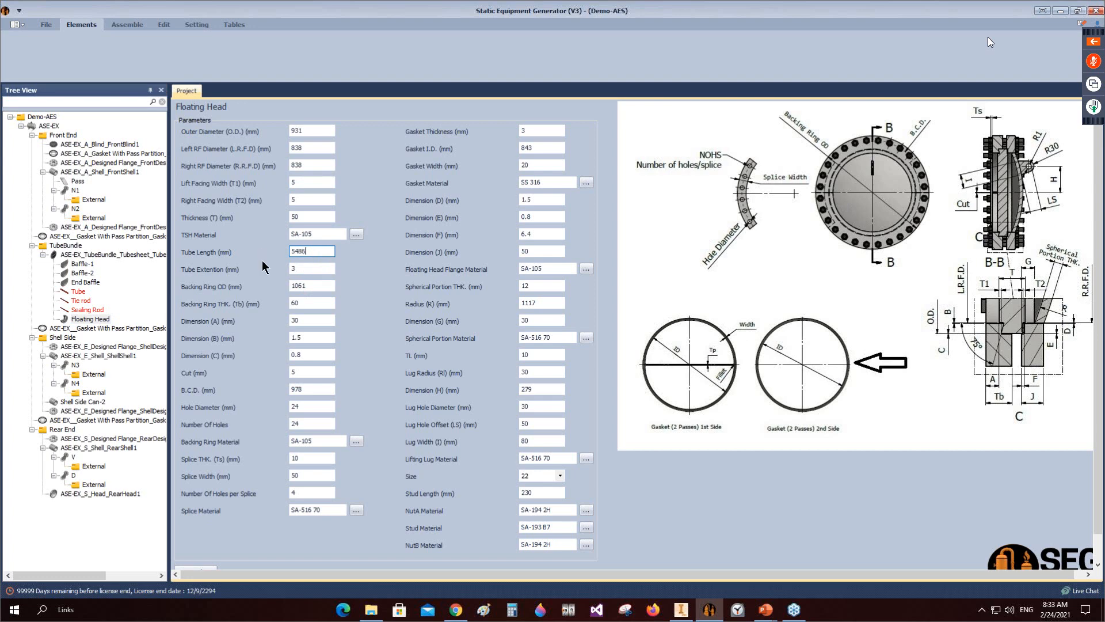
left_click(560, 477)
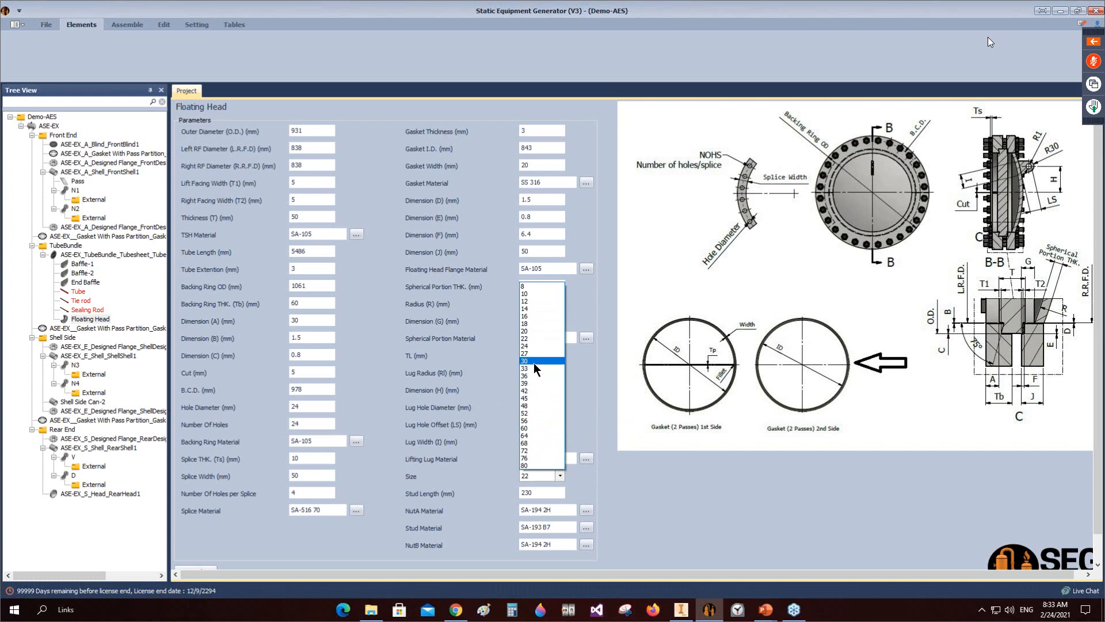
left_click(534, 361)
left_click(295, 407)
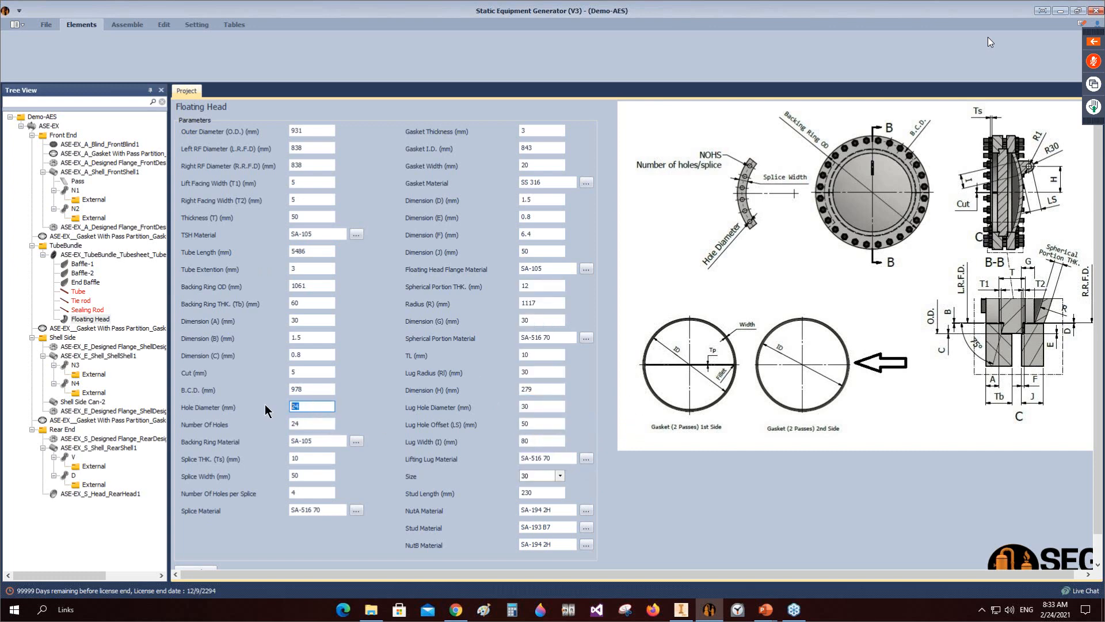
type("33")
scroll(392, 487, "down", 1)
left_click(183, 557)
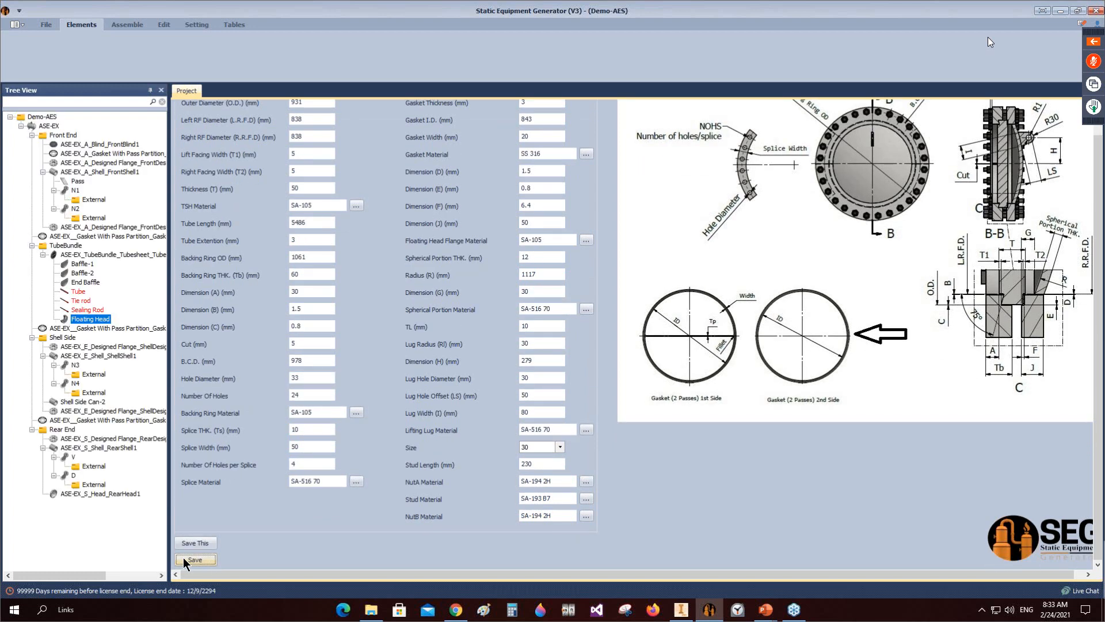
Step: Add a sliding bar named "Sliding Bar" to the tubesheet and open its parameters
left_click(85, 254)
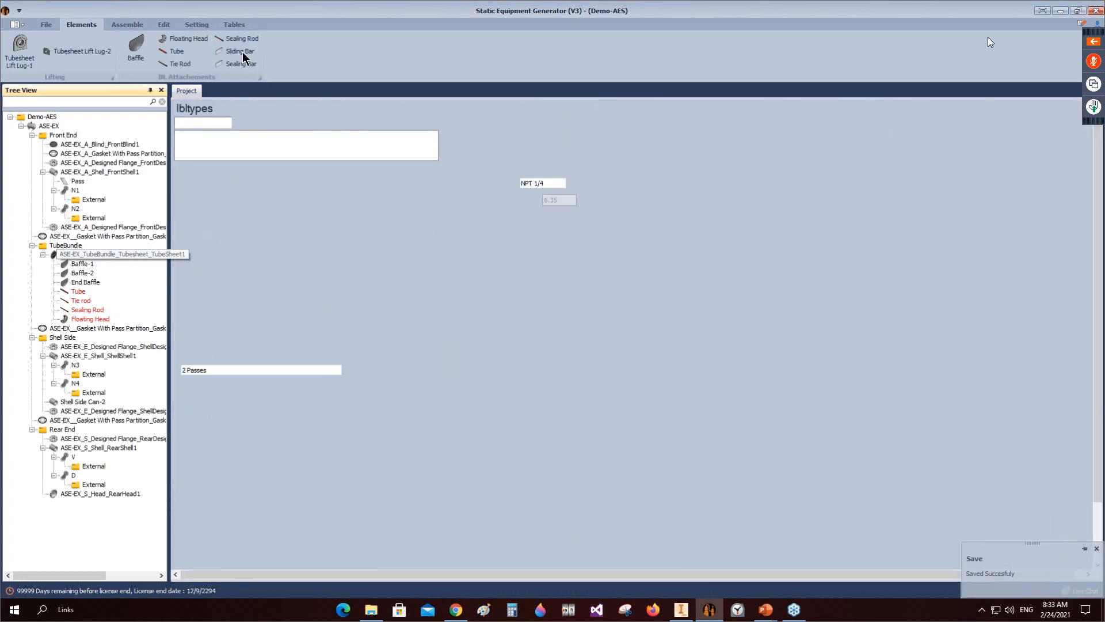
left_click(241, 51)
type("Sliding Bar")
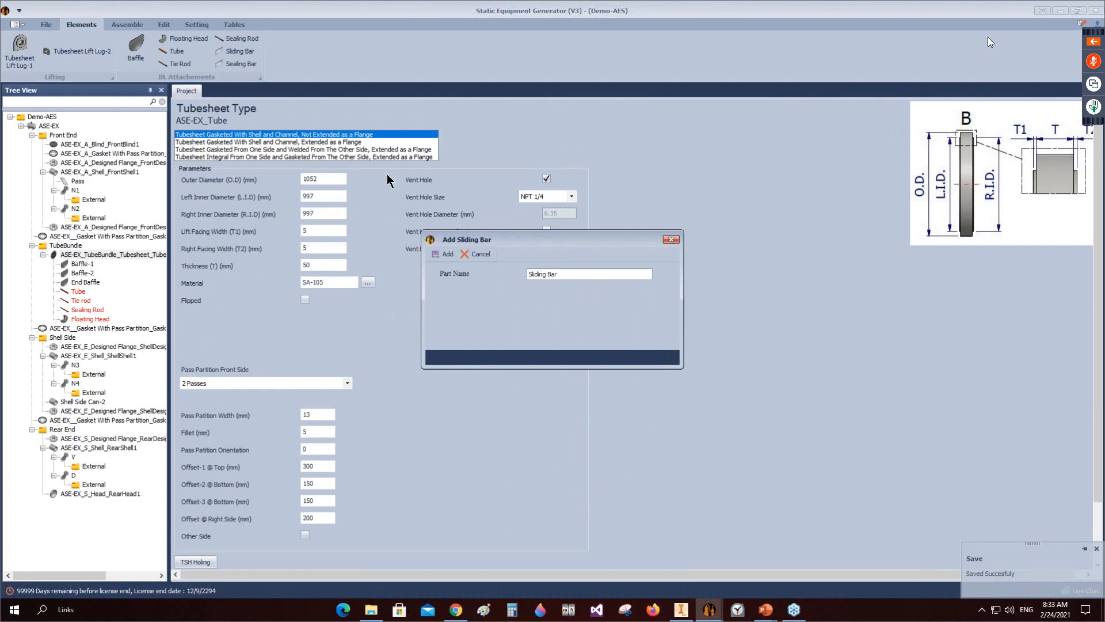
left_click(443, 254)
left_click(70, 329)
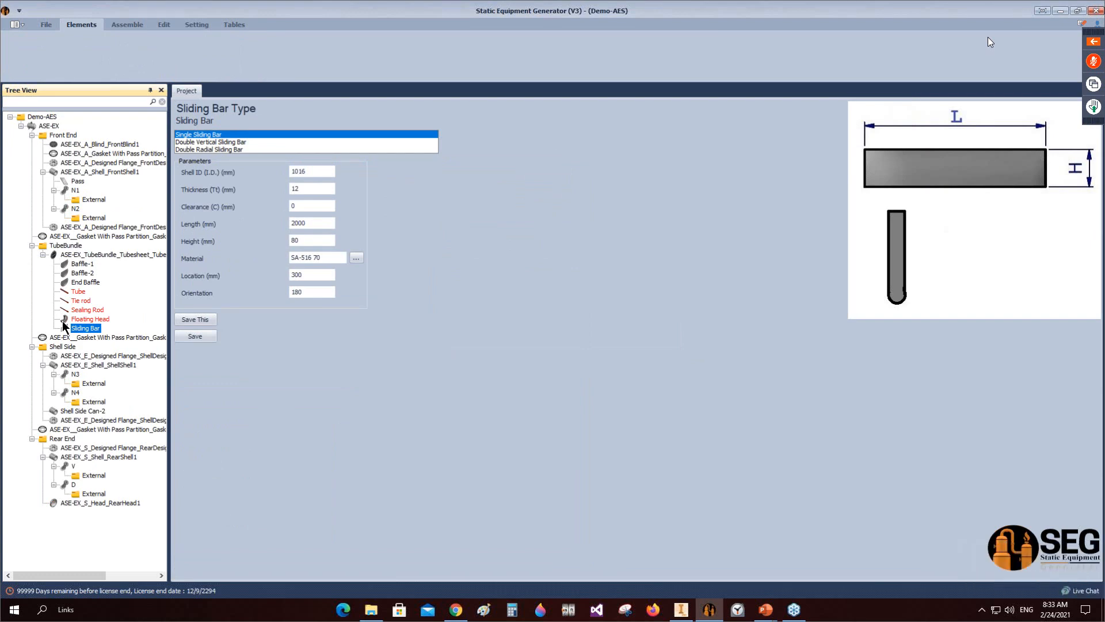
Step: Set the Single Sliding Bar's shell ID to 1000 mm, length to 4458 mm and location to 571 mm
left_click(304, 171)
double_click(311, 172)
type("1")
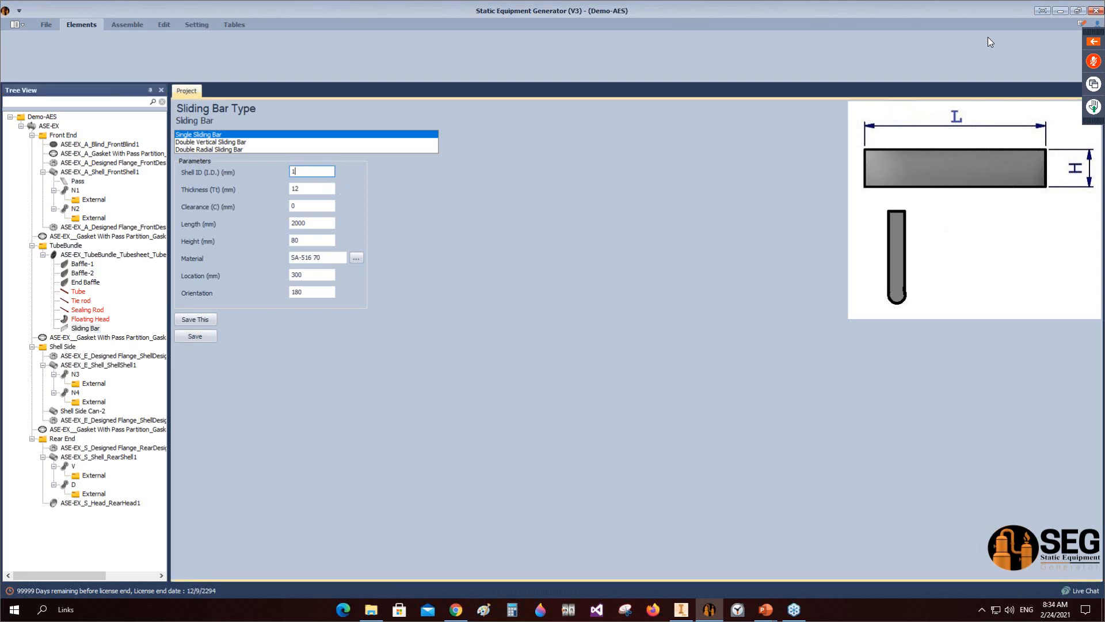
double_click(298, 223)
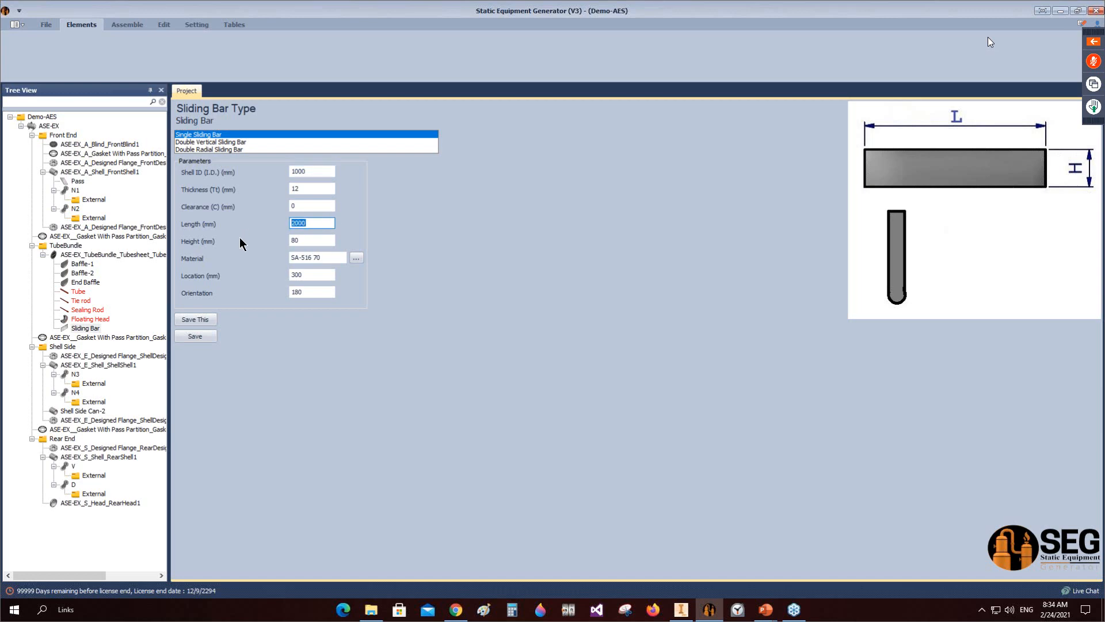
type("4458")
double_click(302, 275)
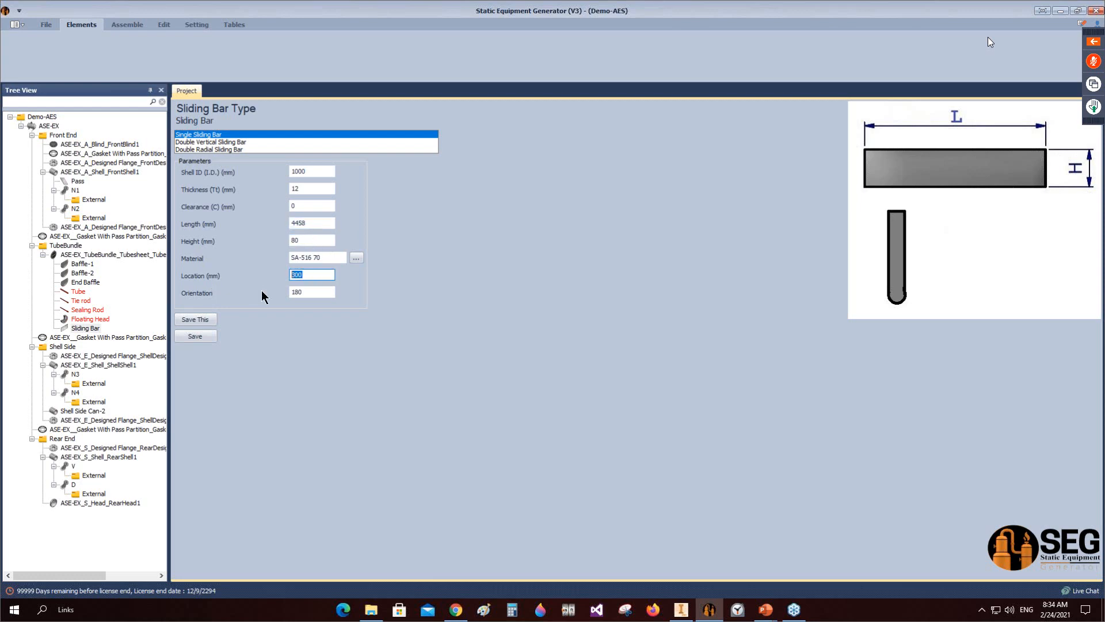
type("571")
double_click(311, 240)
Step: Choose the Double Radial Sliding Bar type with shell ID 1000 mm, length 4458 mm and location 571 mm, and save it
left_click(215, 150)
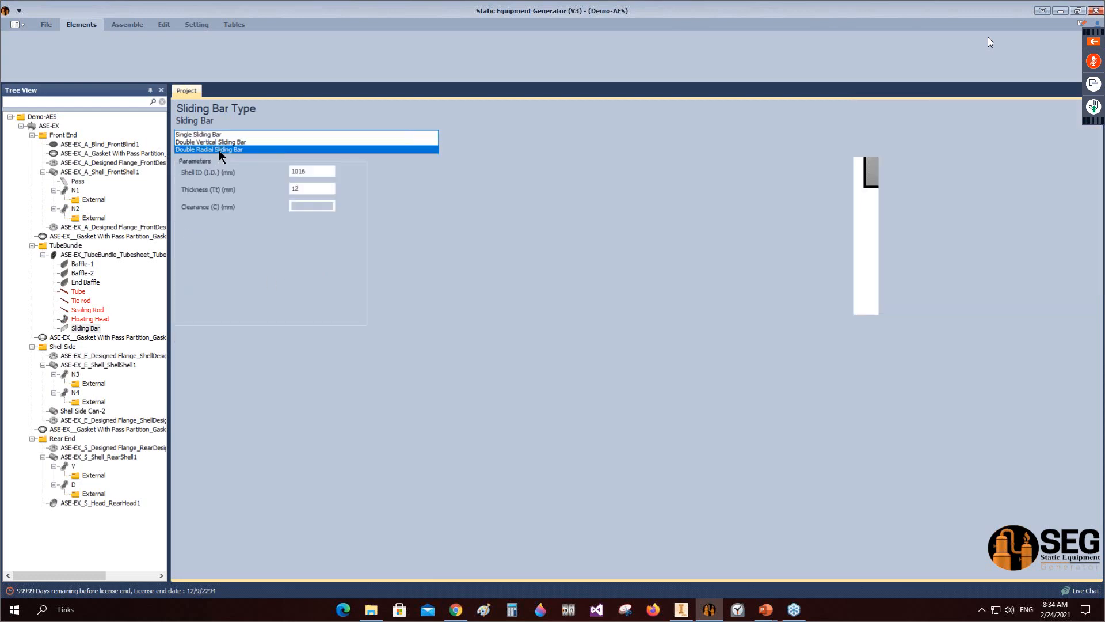
left_click(213, 142)
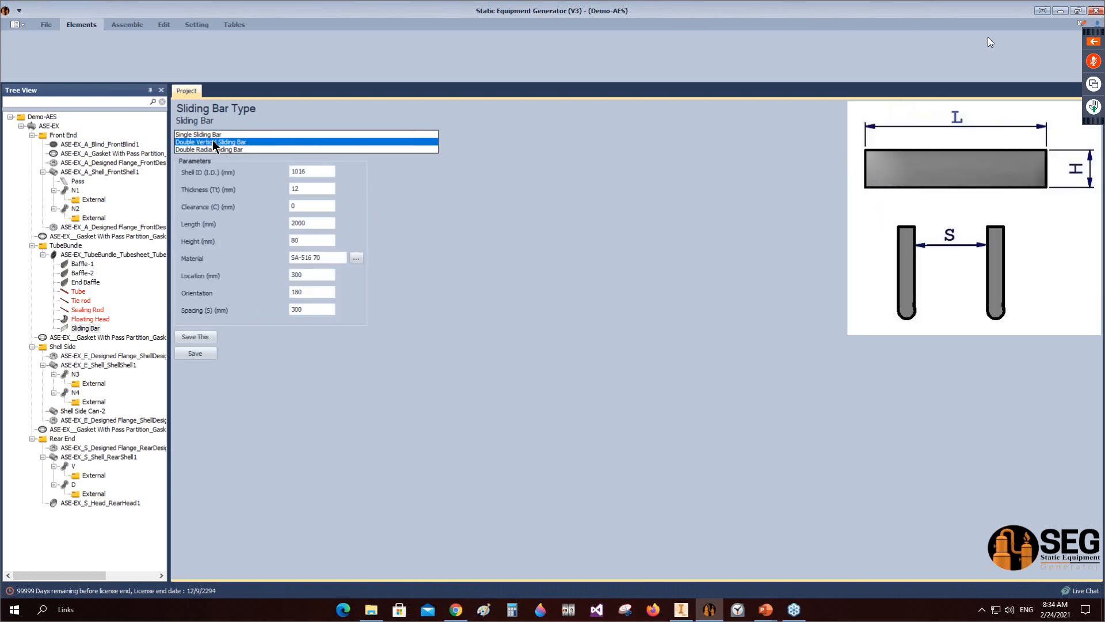
left_click(212, 149)
double_click(311, 171)
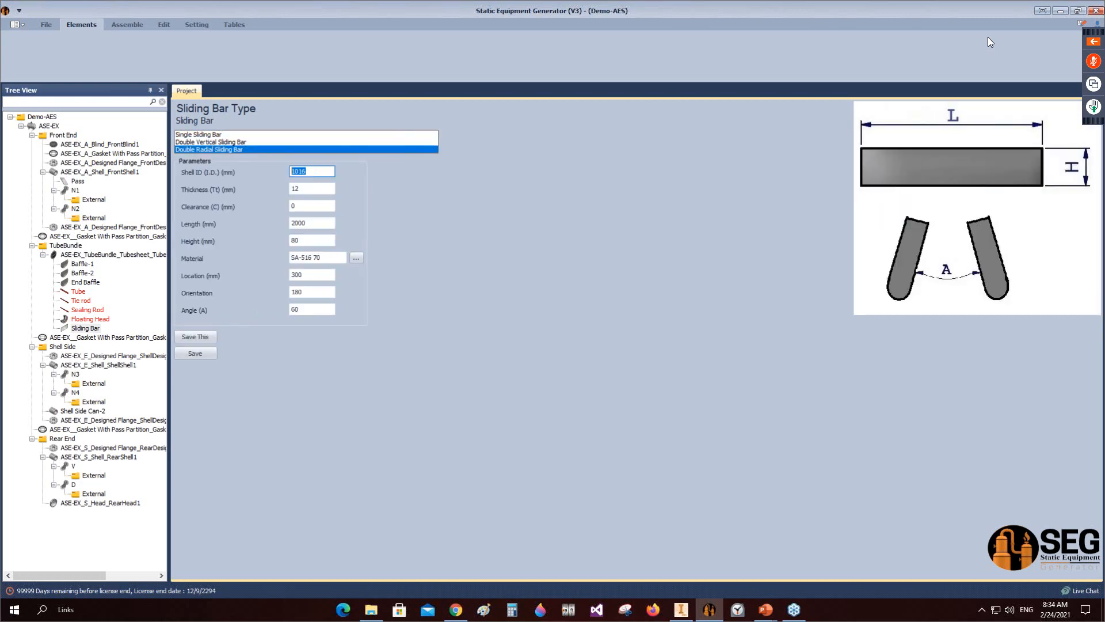
type("1000")
left_click_drag(314, 224, 266, 228)
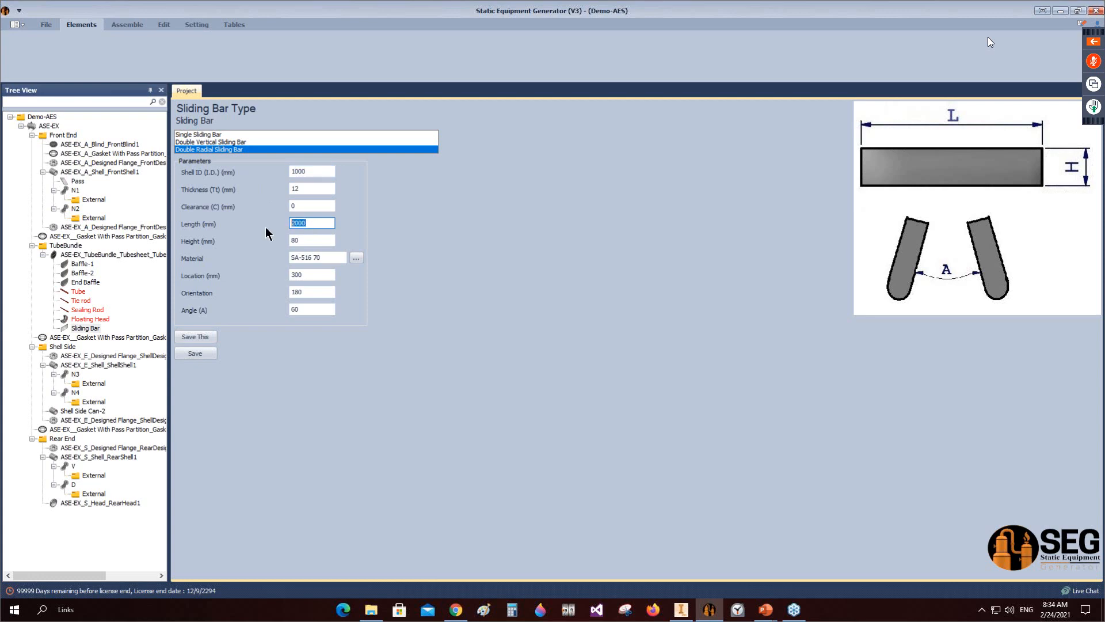
type("4458")
left_click_drag(332, 275, 257, 290)
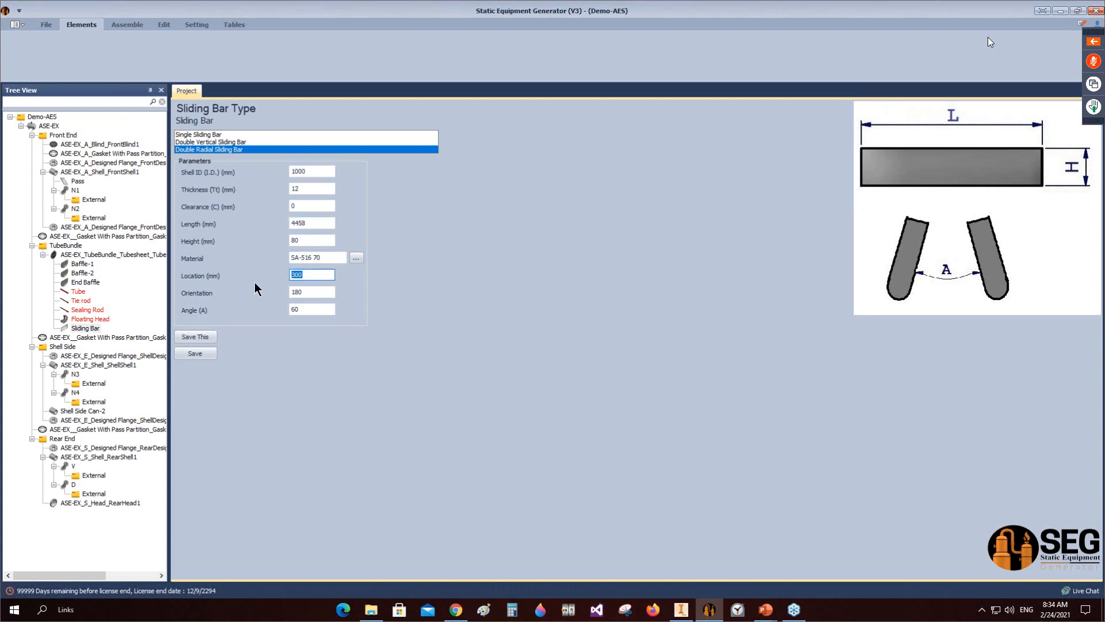
type("571")
left_click(191, 352)
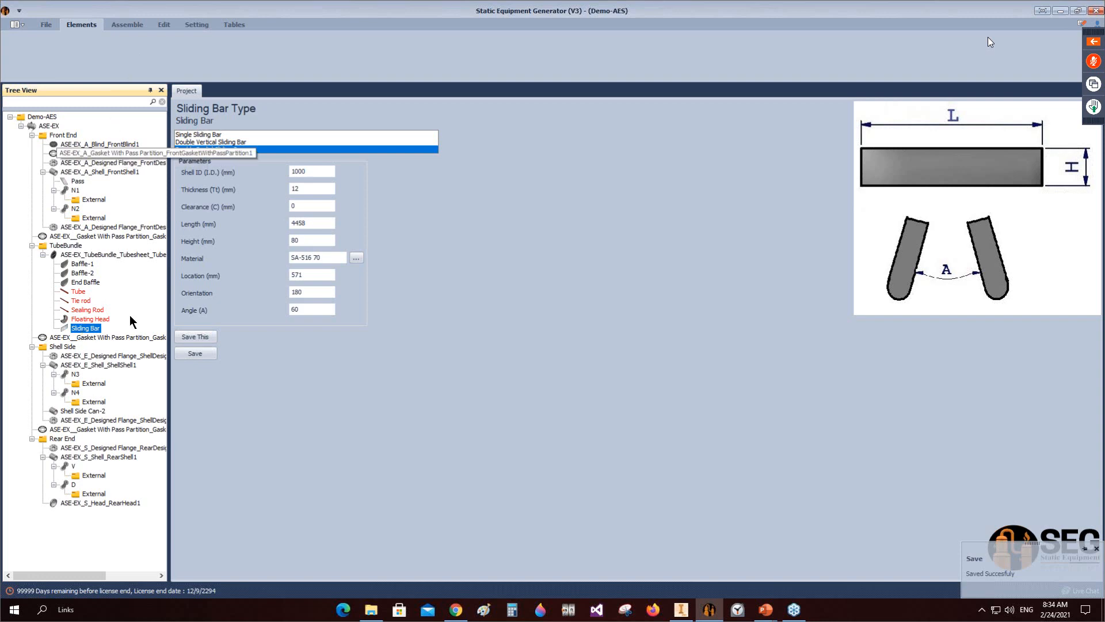
Step: Add an impingement baffle named "IM-Baffle" to the first shell of the Shell Side and open its parameters
left_click(80, 365)
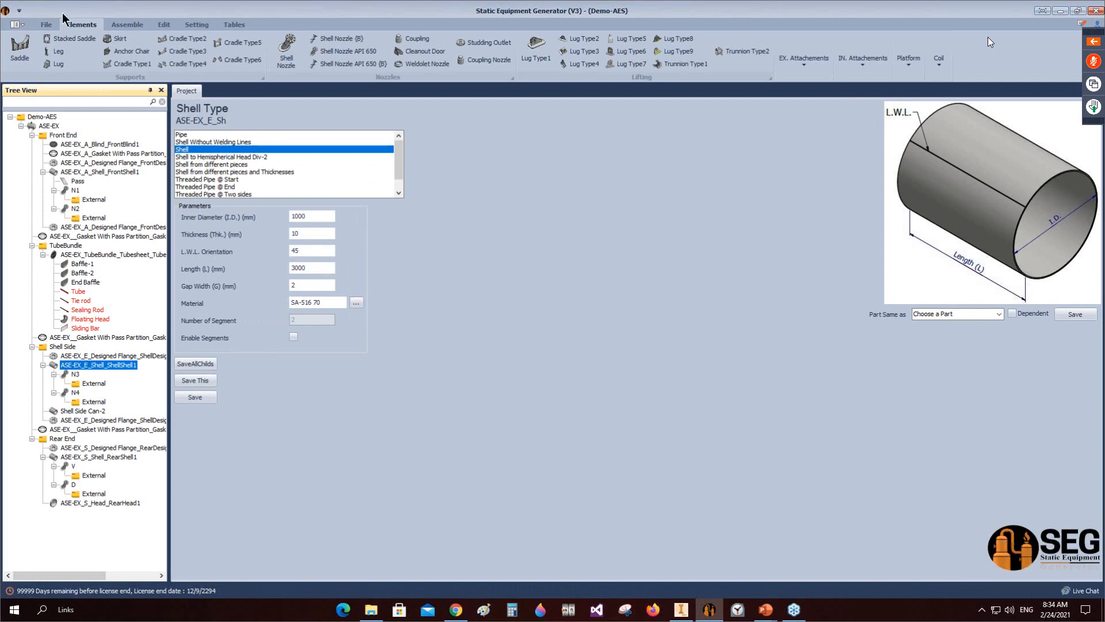
left_click(863, 64)
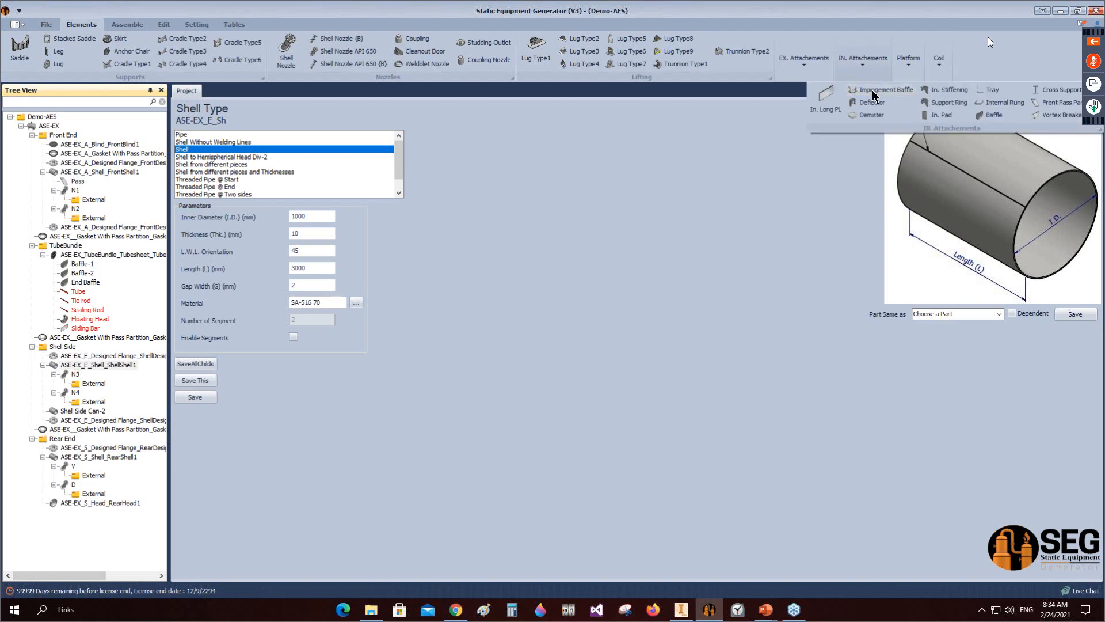
left_click(873, 90)
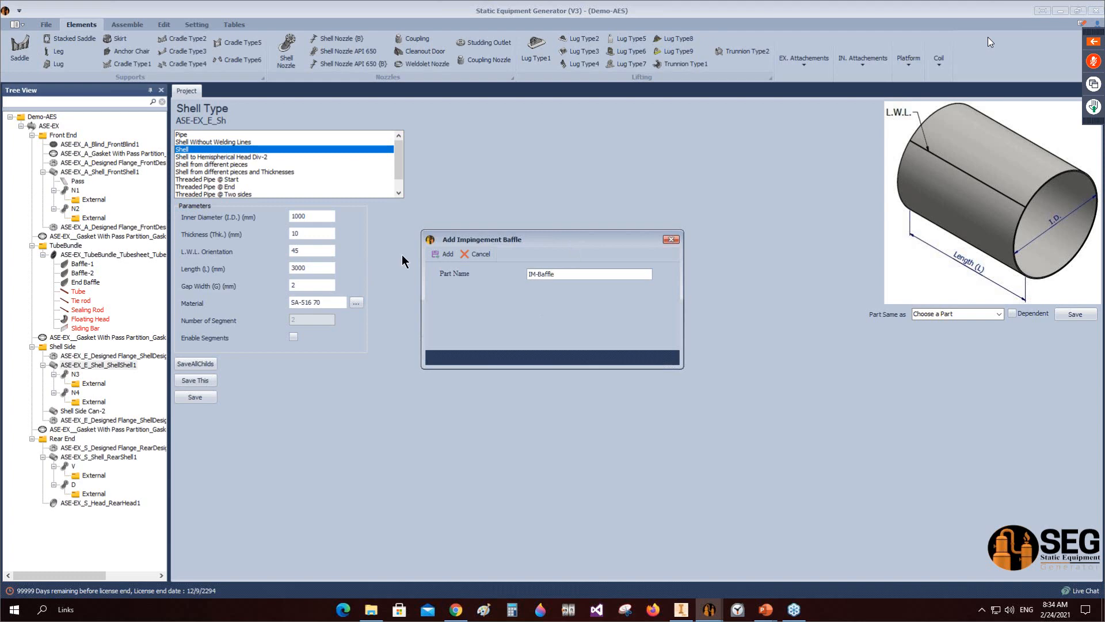
left_click(446, 254)
left_click(80, 410)
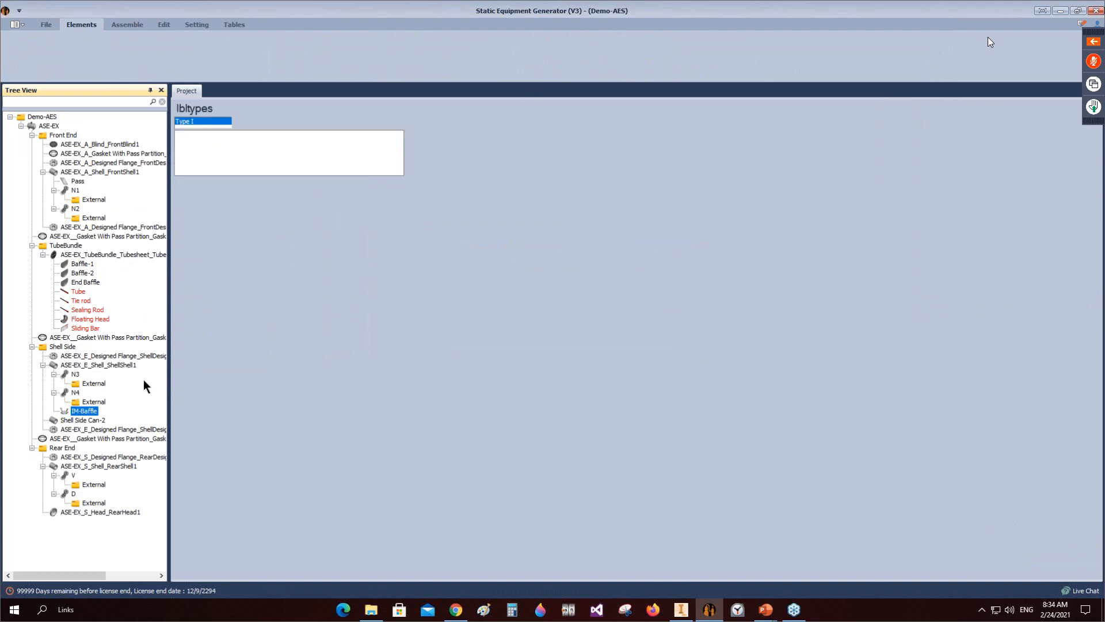
Step: Browse the impingement baffle types and choose Type III for IM-Baffle
left_click(191, 143)
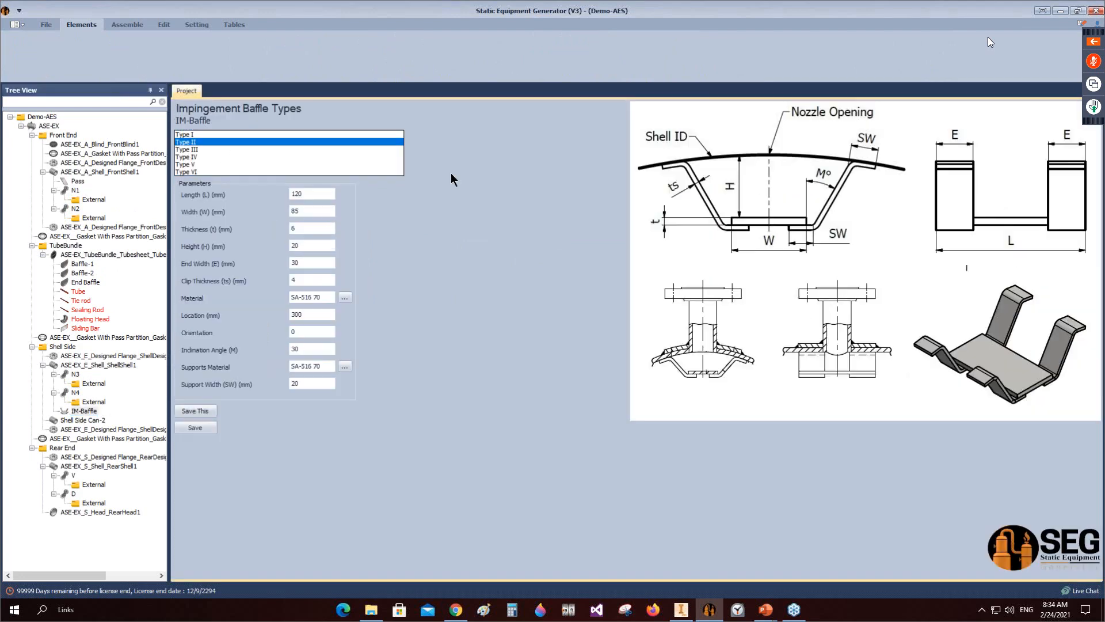
left_click(194, 150)
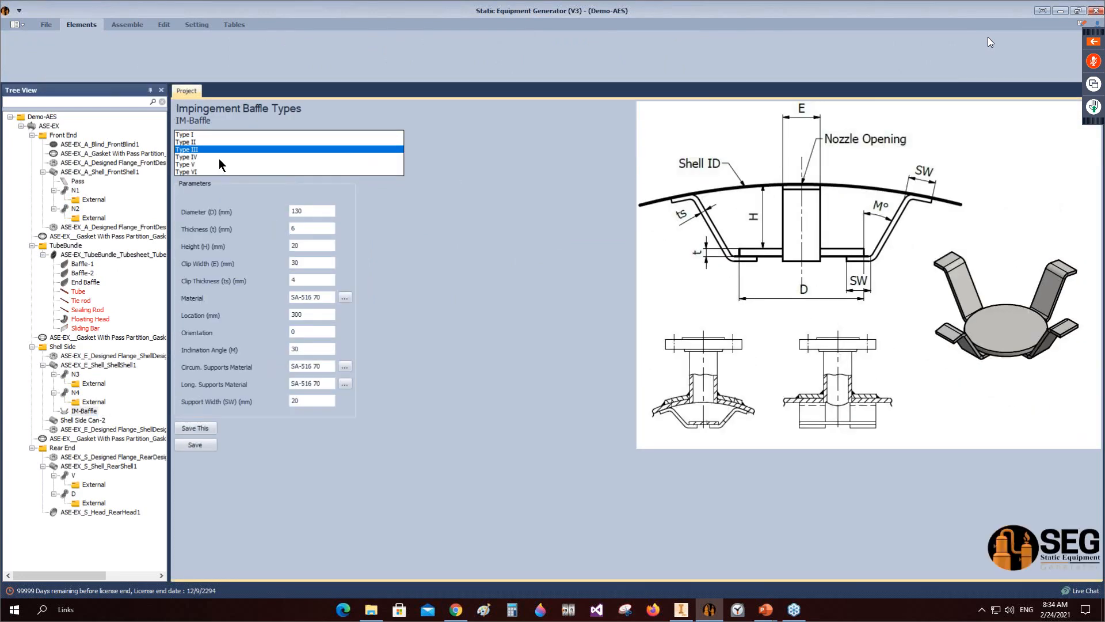
left_click(196, 156)
left_click(200, 172)
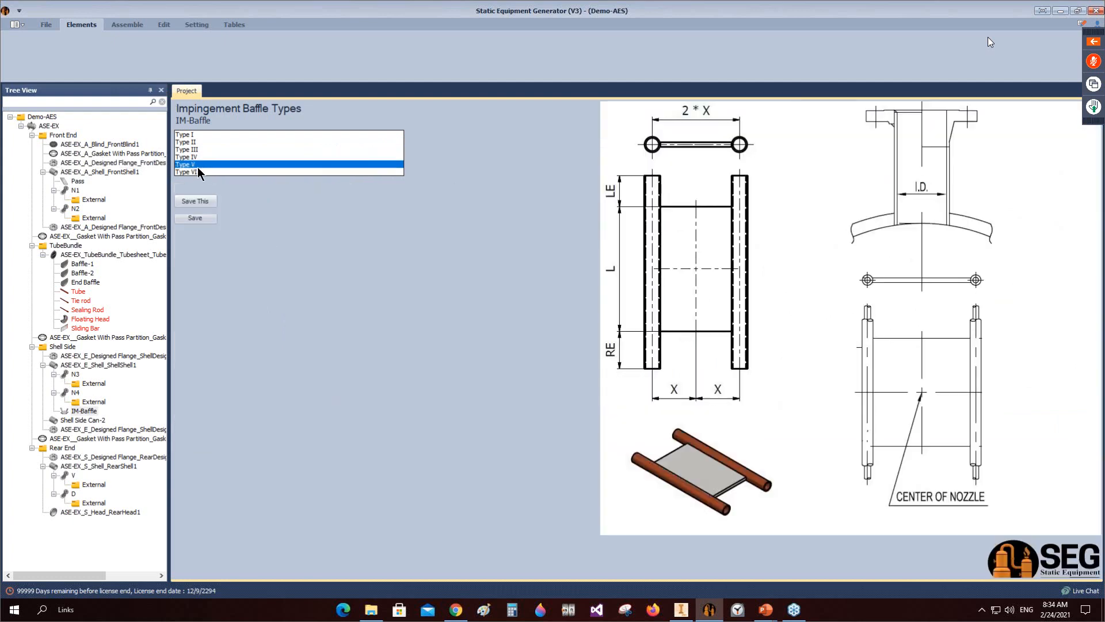
left_click(198, 149)
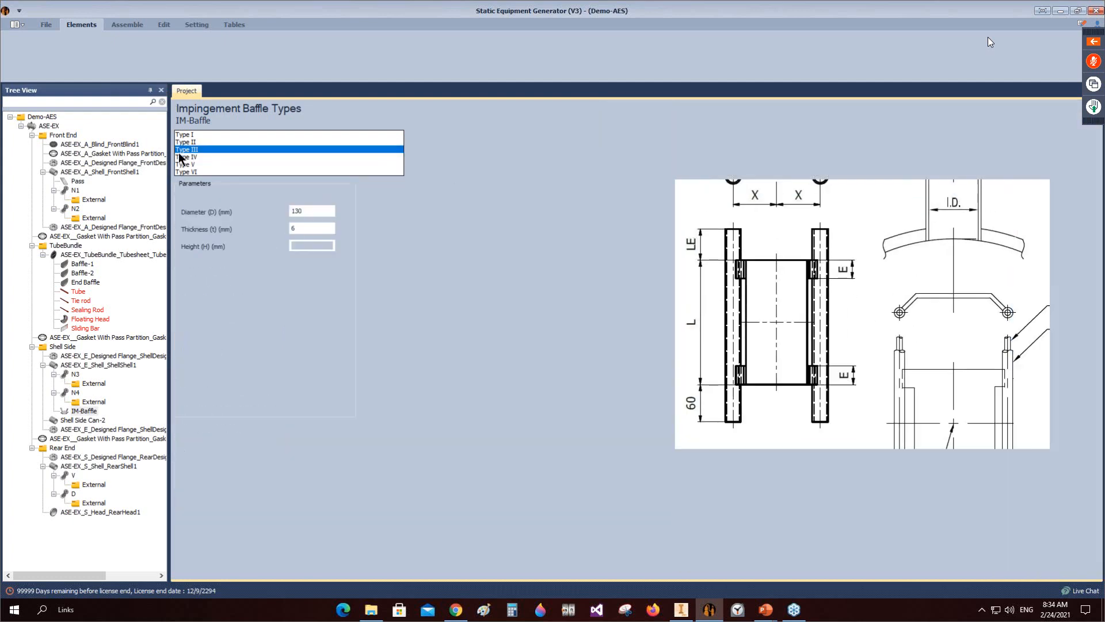
Step: Set the impingement baffle's diameter to 200 mm, height to 40 mm, location to 250 mm and orientation to 180, and save it
type("200")
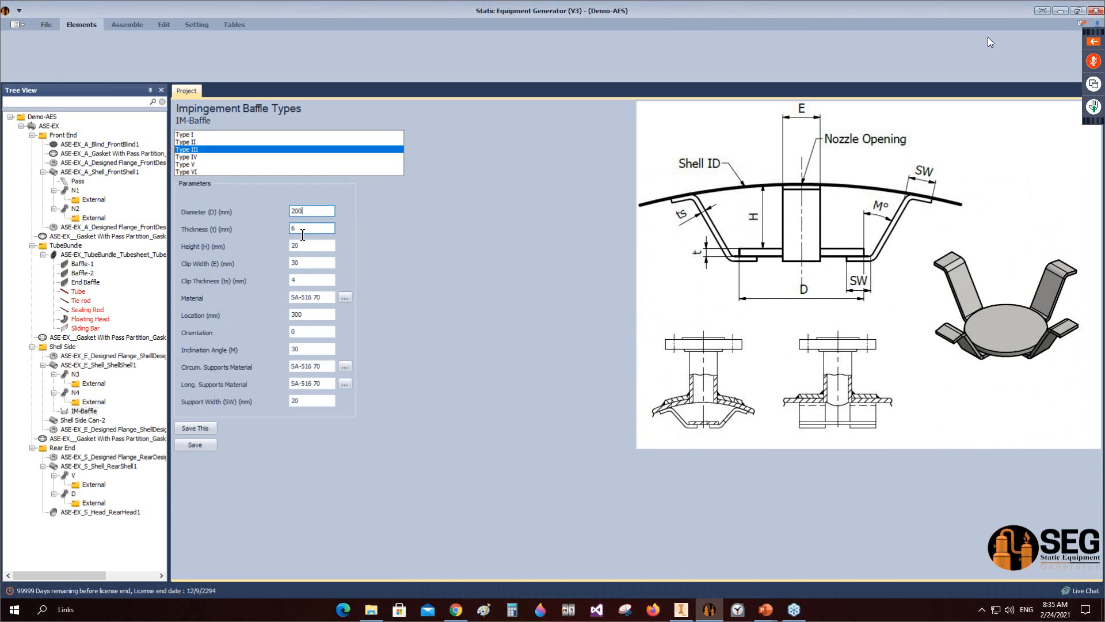
left_click_drag(300, 230, 282, 247)
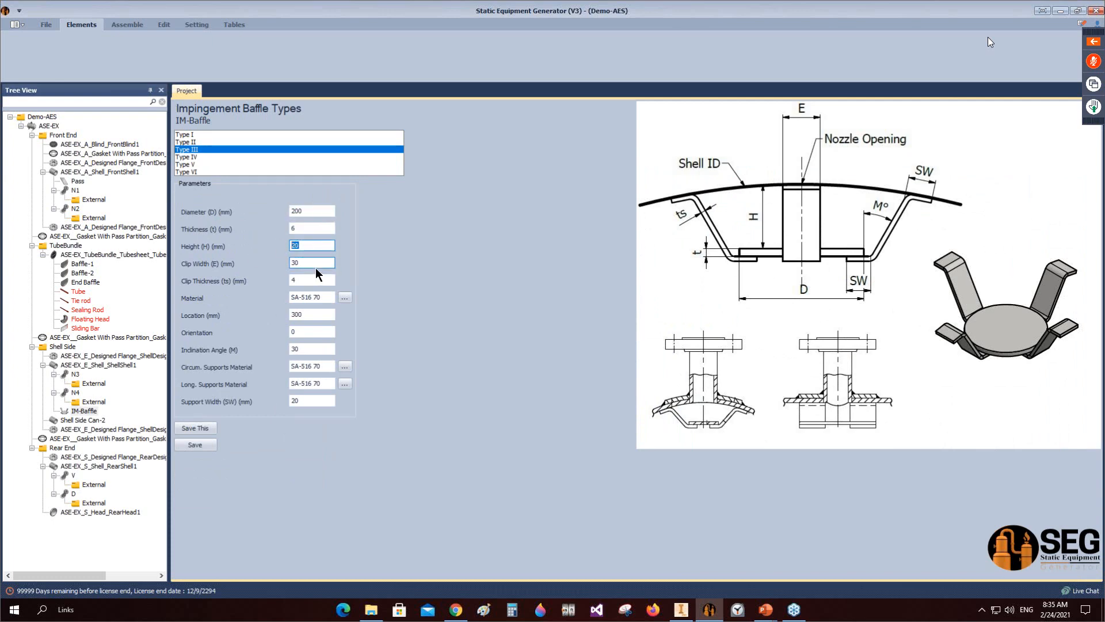
type("40")
left_click_drag(311, 264, 202, 266)
left_click_drag(313, 315, 242, 315)
type("25")
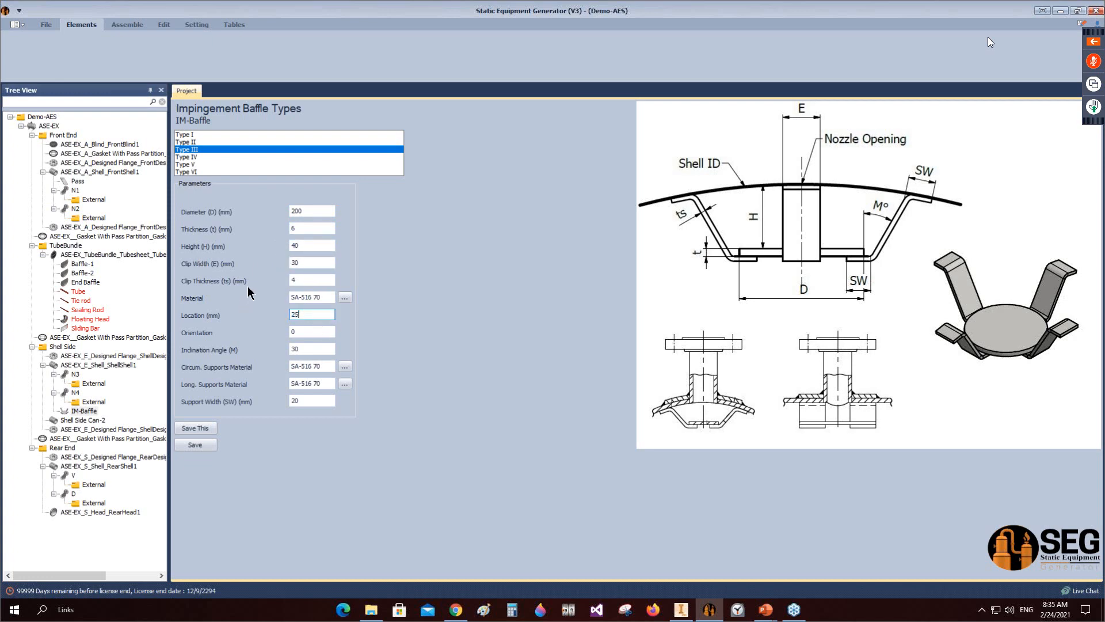
type("0")
left_click_drag(309, 332, 265, 340)
type("180")
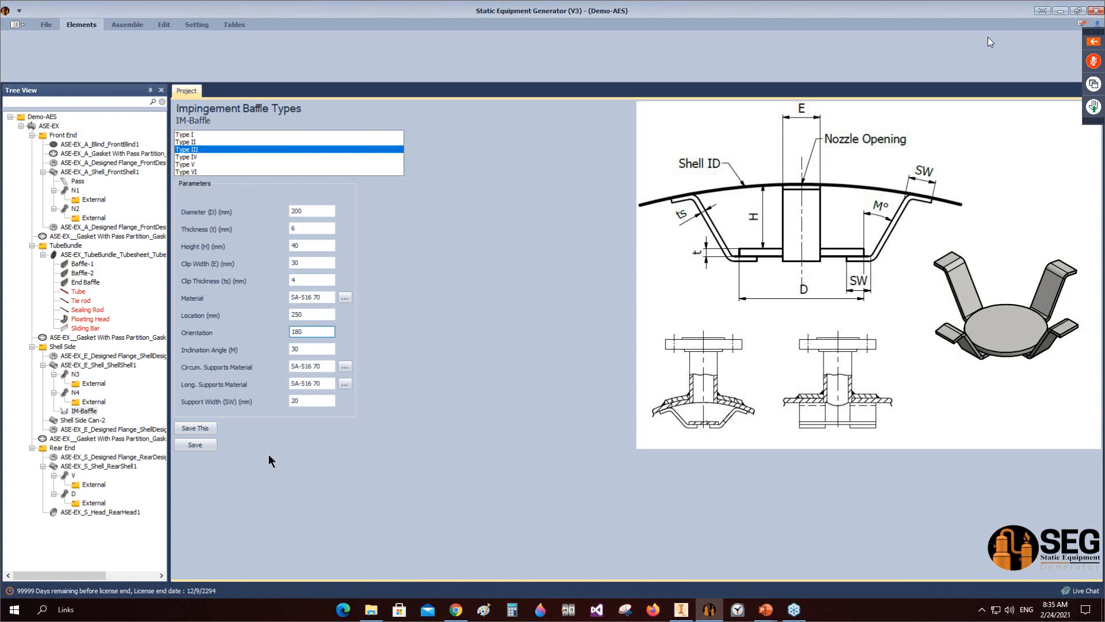
left_click(212, 448)
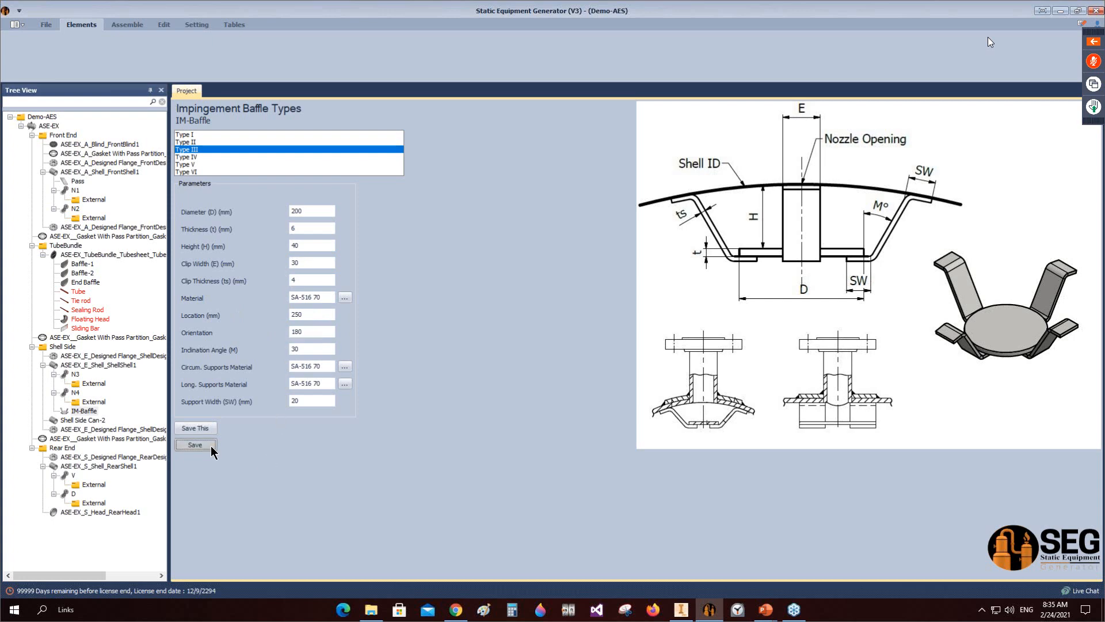
Step: Start generating the new elements in the Inventor assembly and switch to Inventor to watch the build
left_click(137, 28)
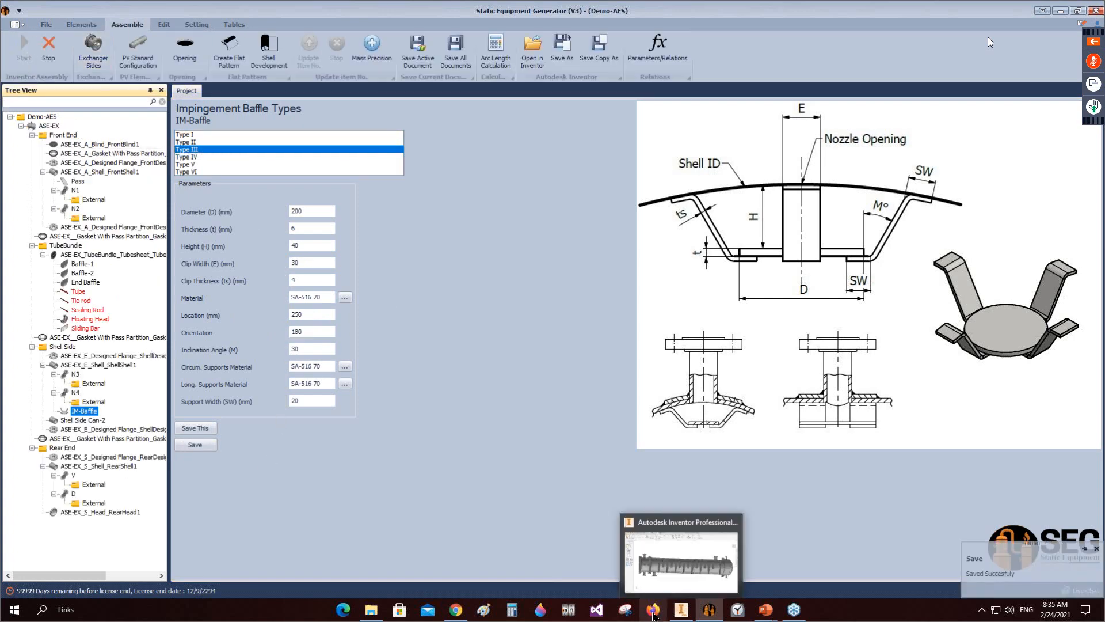
left_click(681, 609)
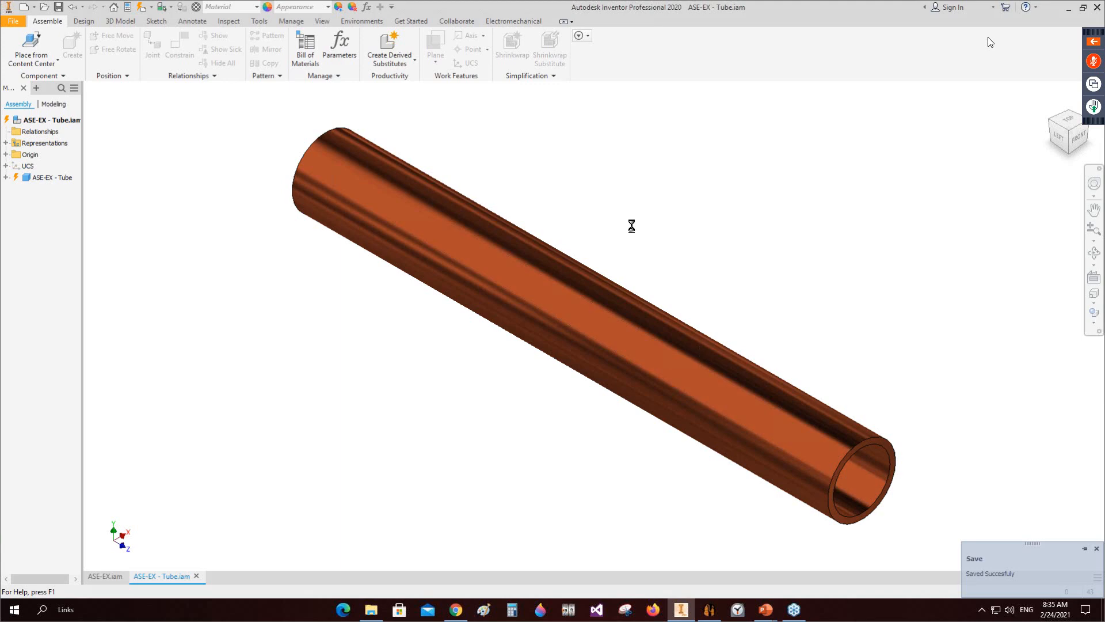
Step: Switch to the heat exchanger webinar presentation in PowerPoint and present the Type-1 and Type-2 saddle slides with the laser pointer
mouse_move(765, 609)
left_click(696, 557)
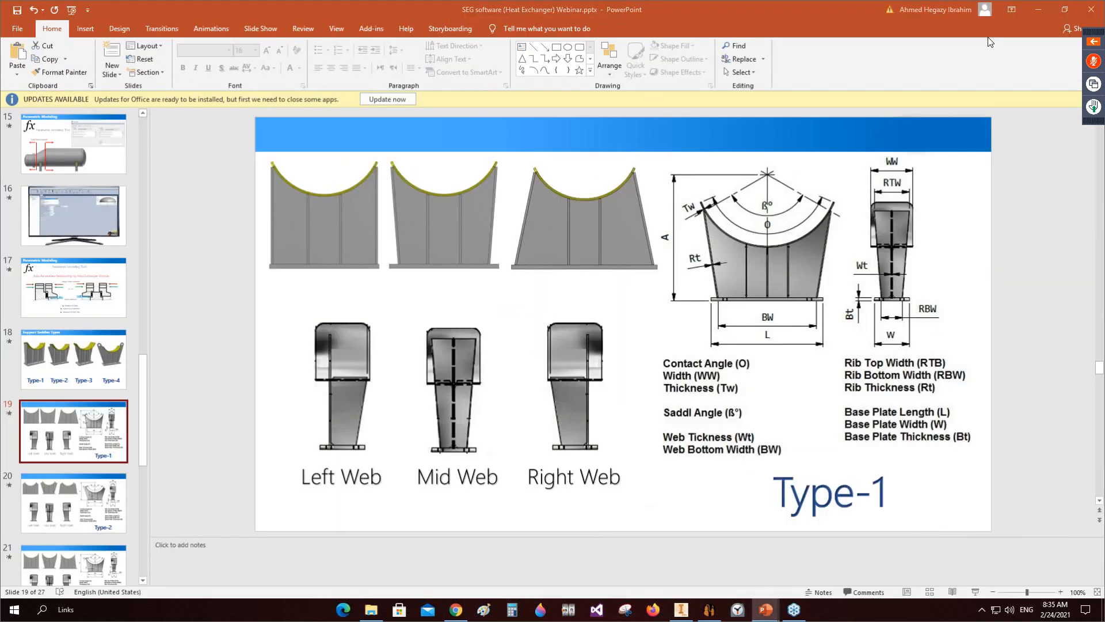
key("shift+F5")
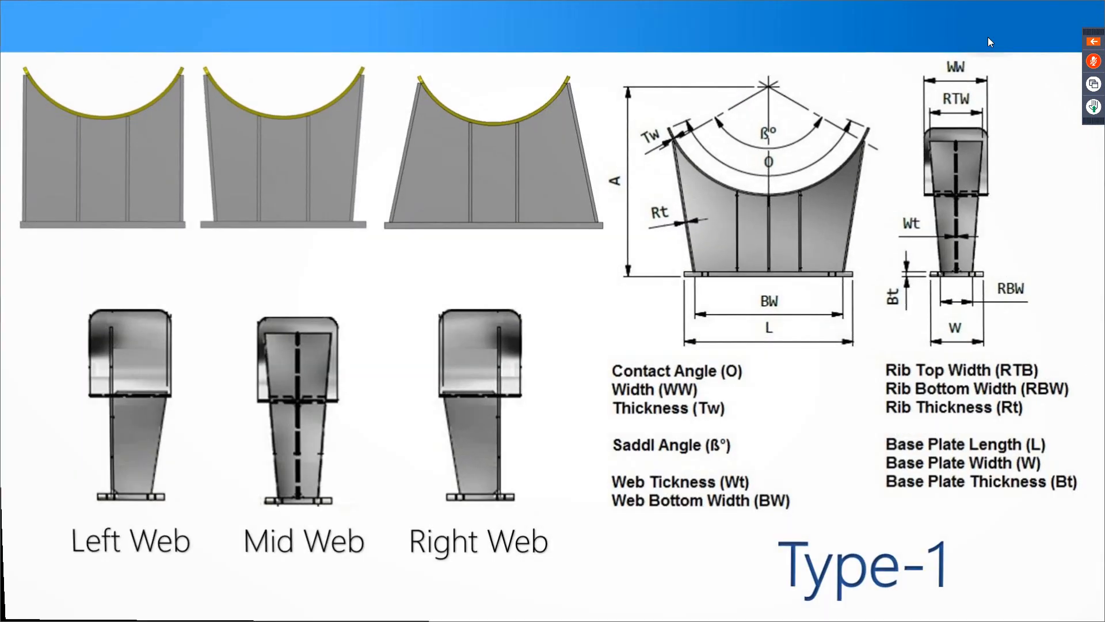
left_click(55, 609)
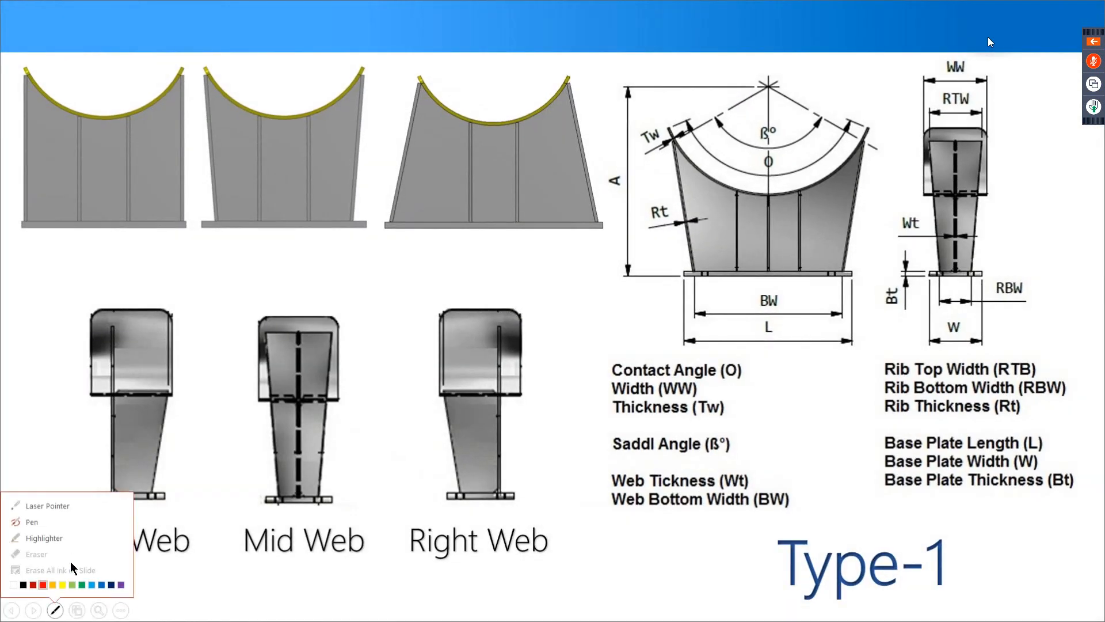
left_click(35, 504)
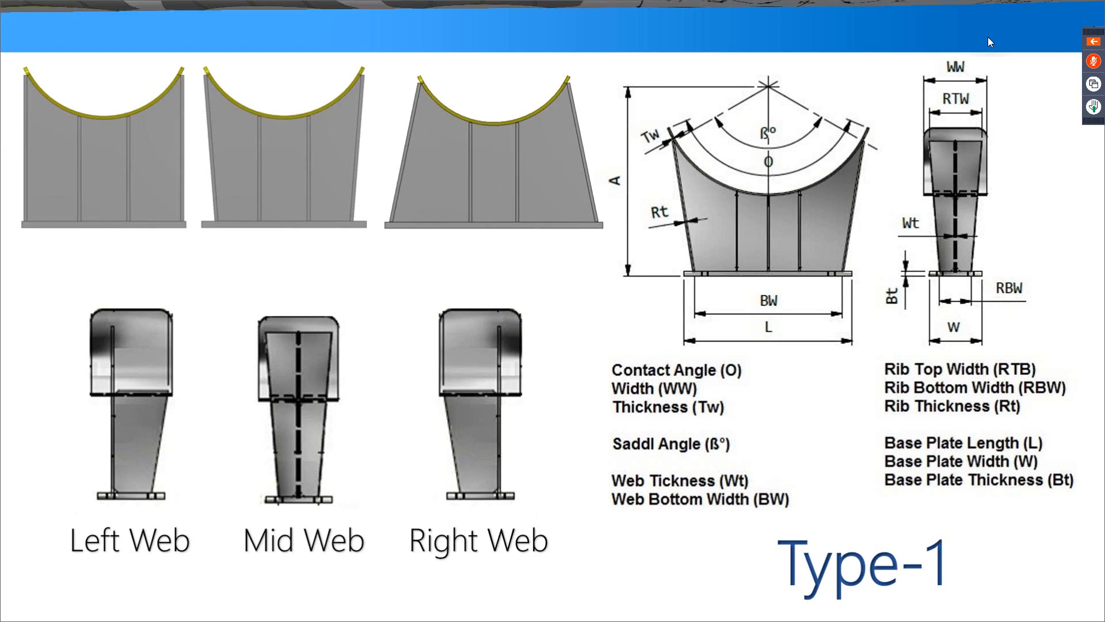
key("Right")
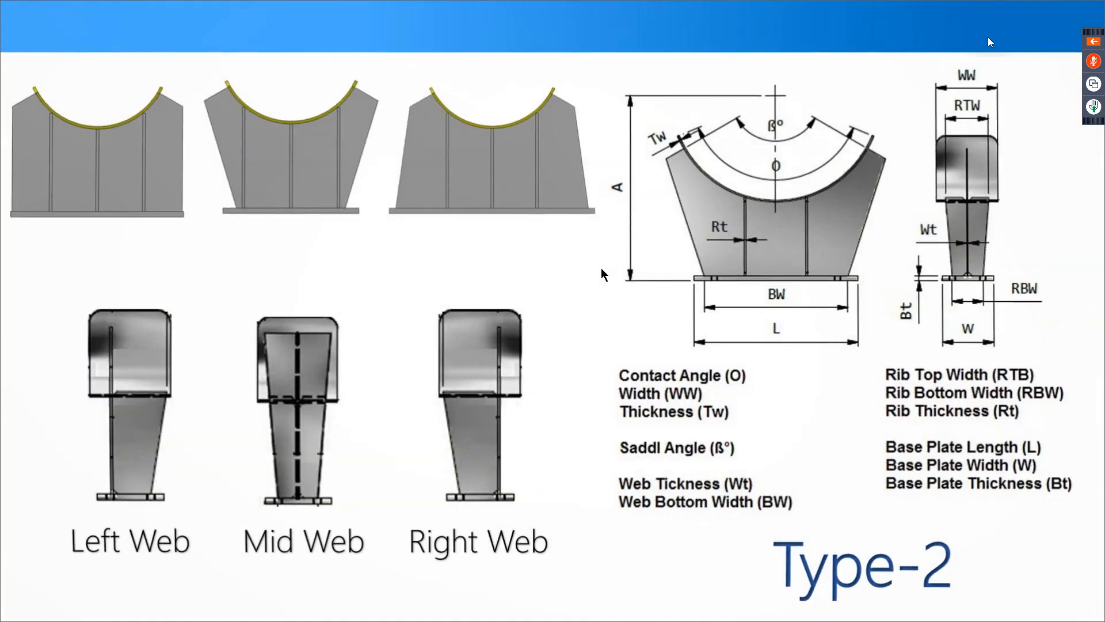
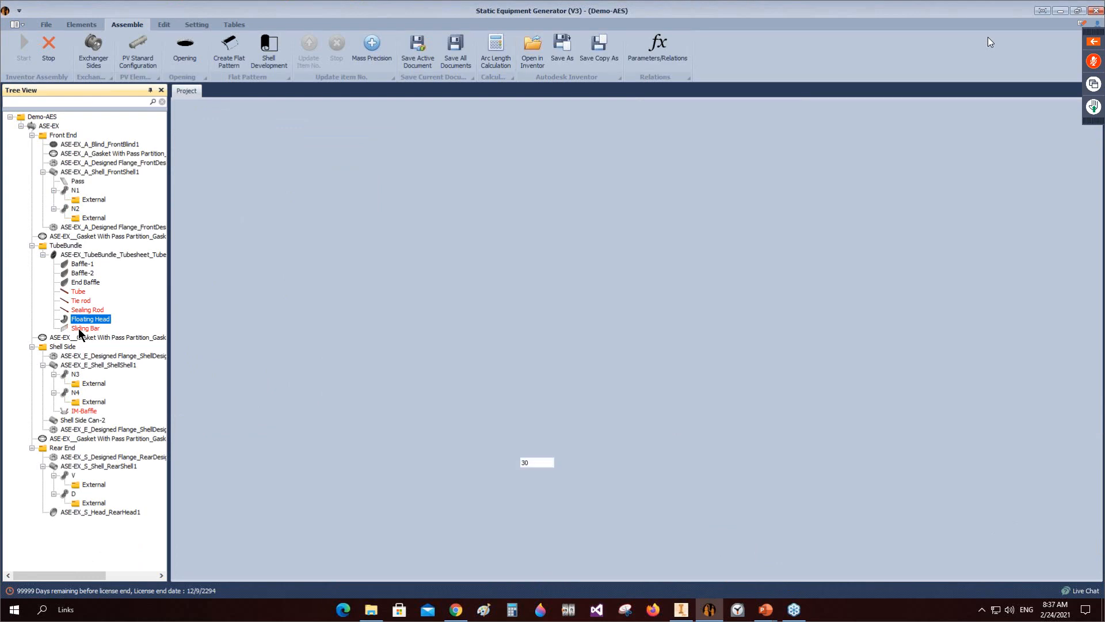
Step: Review the Sliding Bar's parameters in Static Equipment Generator and its model in Inventor
left_click(81, 328)
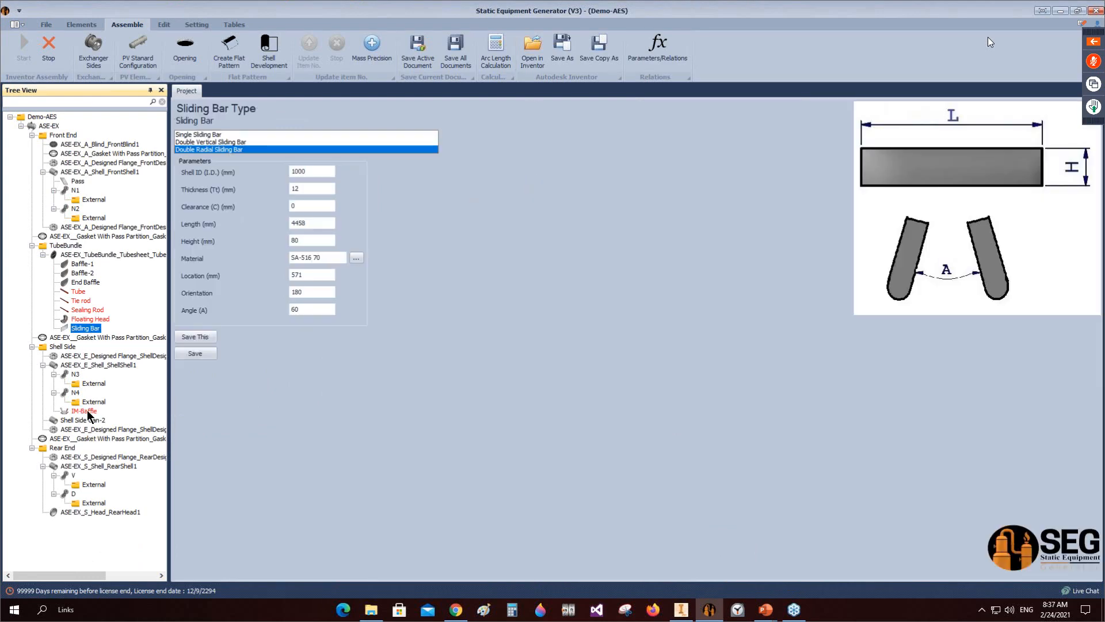
left_click(681, 609)
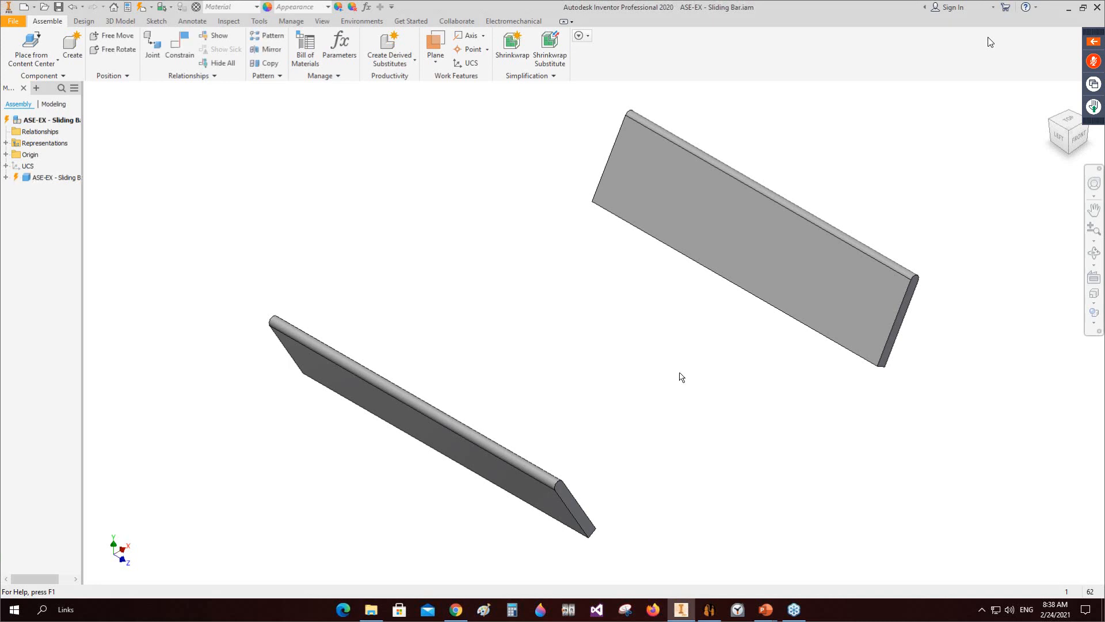
Step: Switch to the SEG software Webinar presentation in PowerPoint and present its fixed-roof storage tank and pressure vessel slides
mouse_move(765, 610)
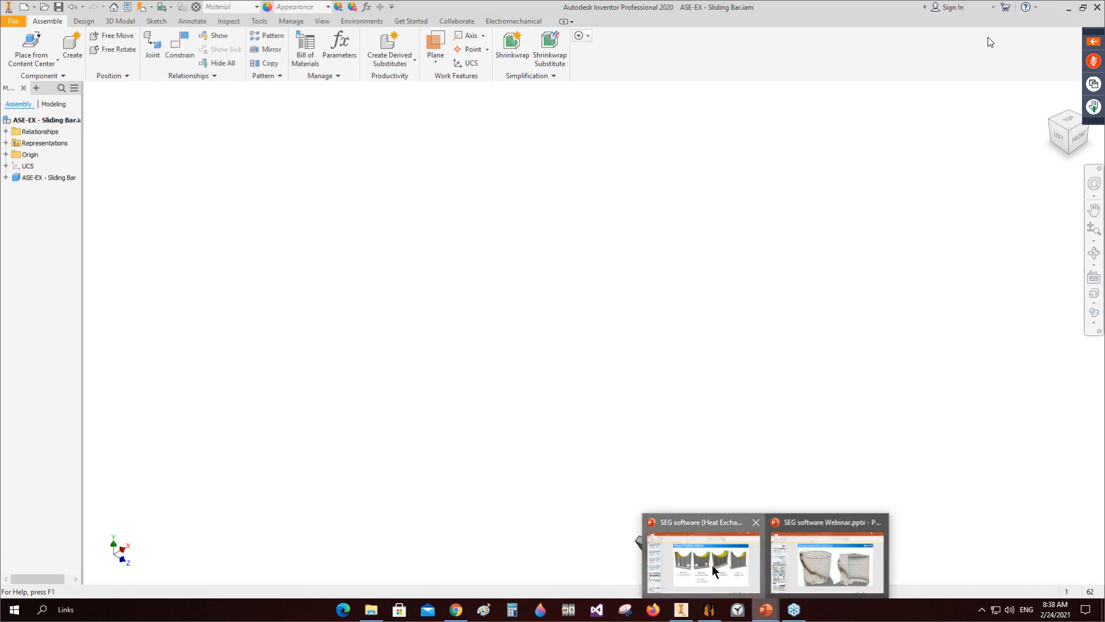
left_click(714, 569)
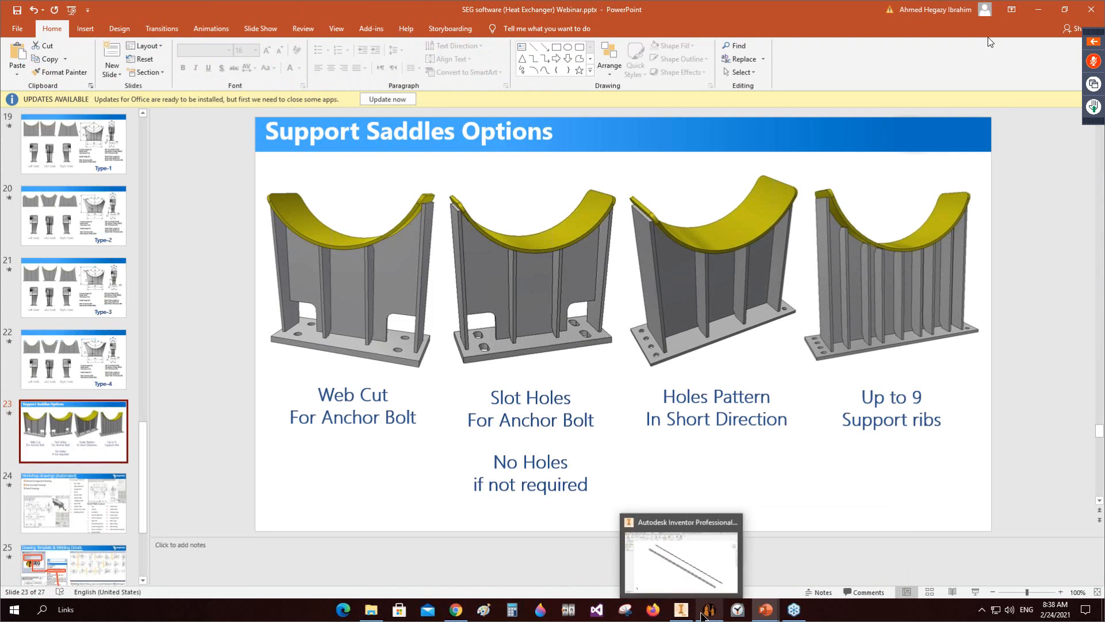
mouse_move(765, 609)
left_click(814, 566)
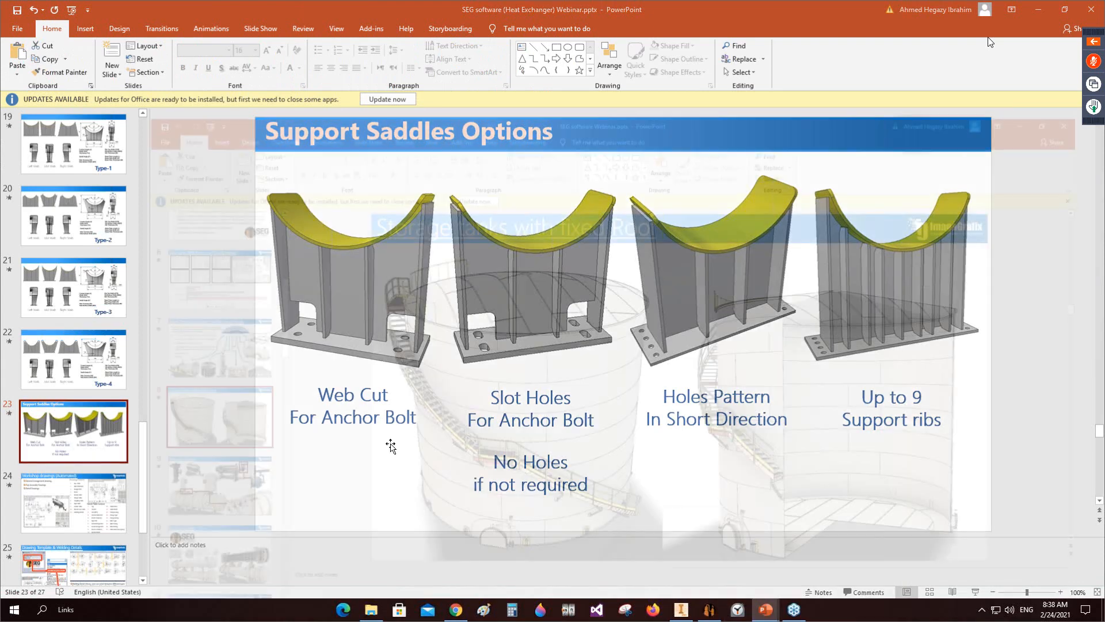
key("shift+F5")
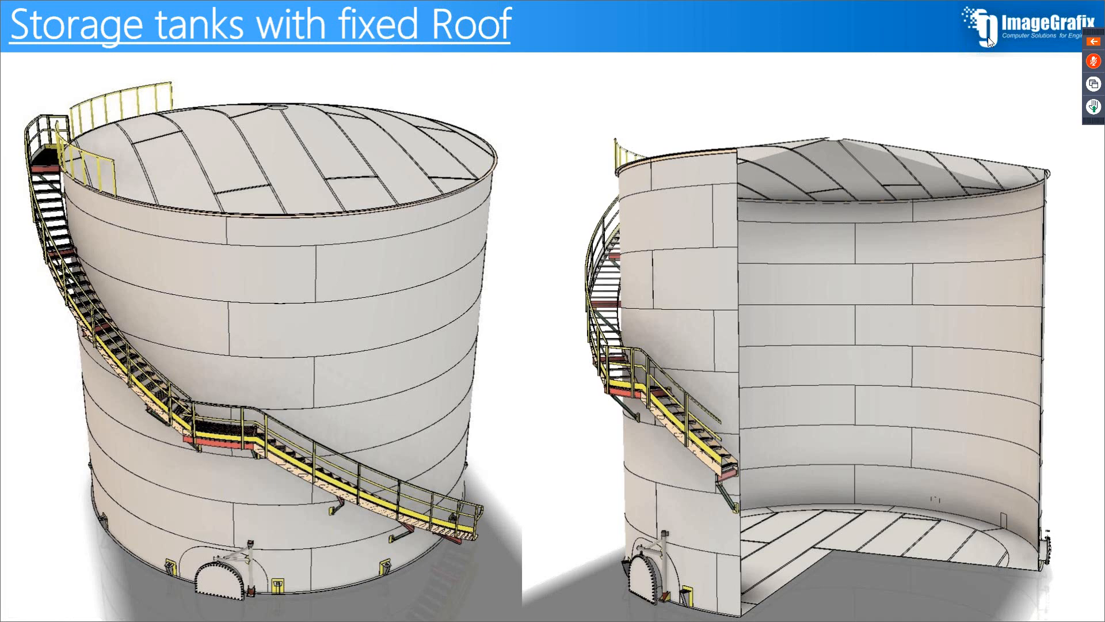
key("Right")
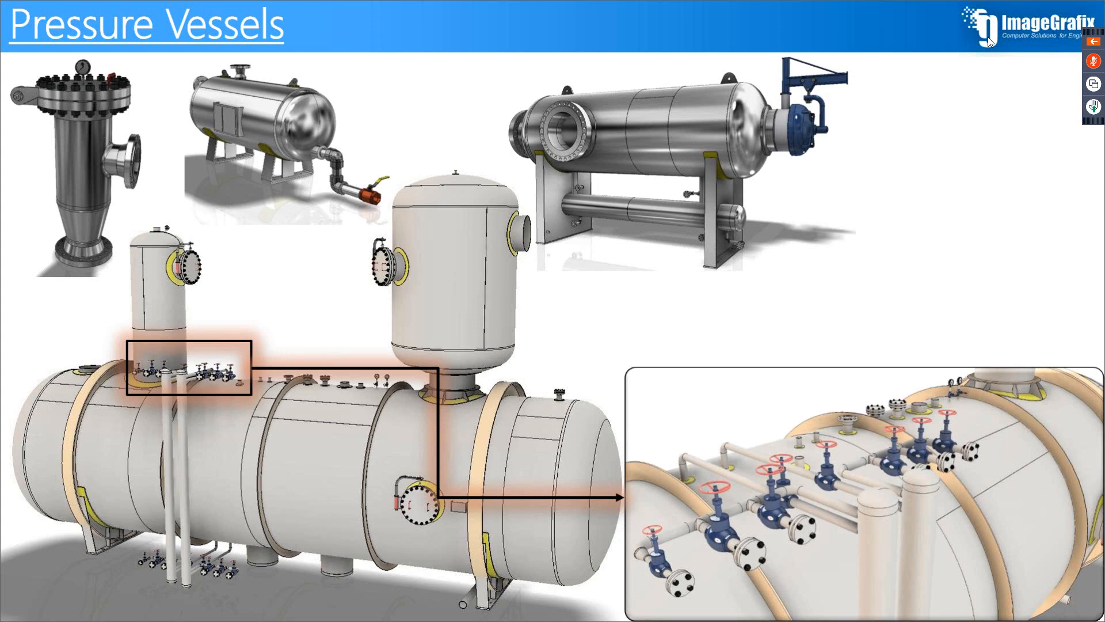
key("Right")
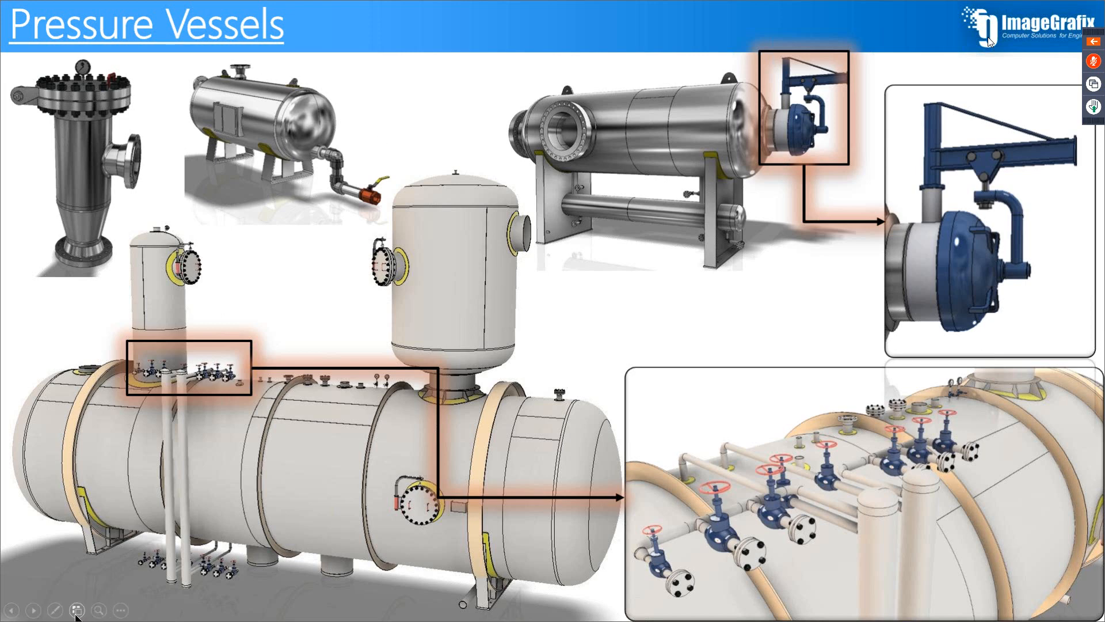
Step: Present the pressure vessel and heat exchanger slides with the laser pointer and end the slide show
left_click(54, 609)
left_click(46, 502)
left_click(568, 468)
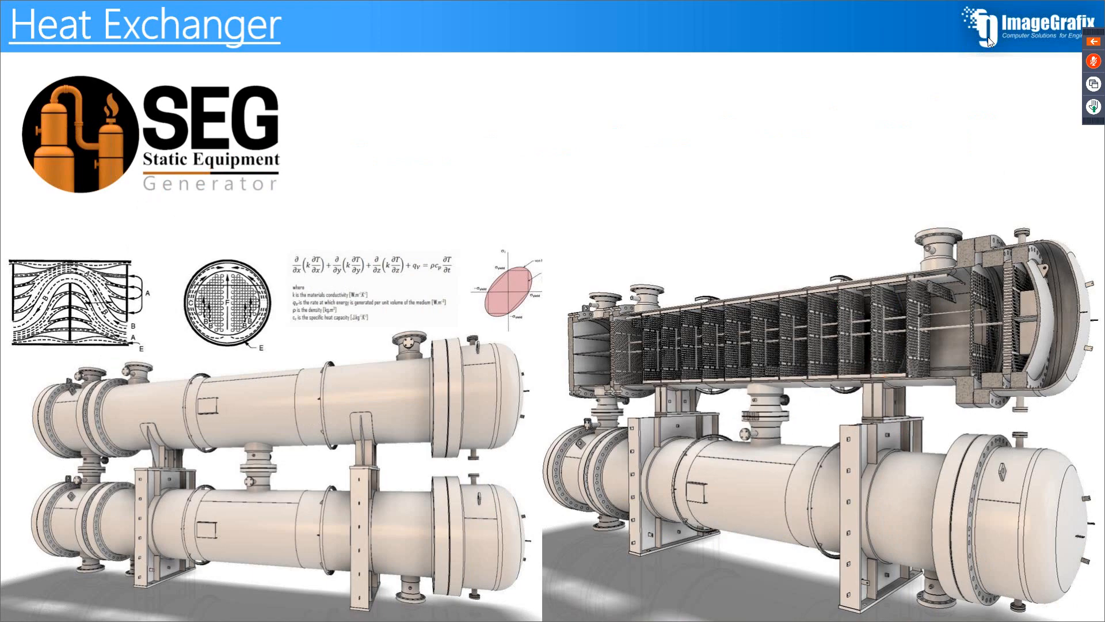
key("ctrl+l")
key("Escape")
Step: Switch to Inventor and examine the sectioned exchanger assembly, including the baffles, sliding bars, floating head and impingement baffle at the shell nozzle
left_click(681, 610)
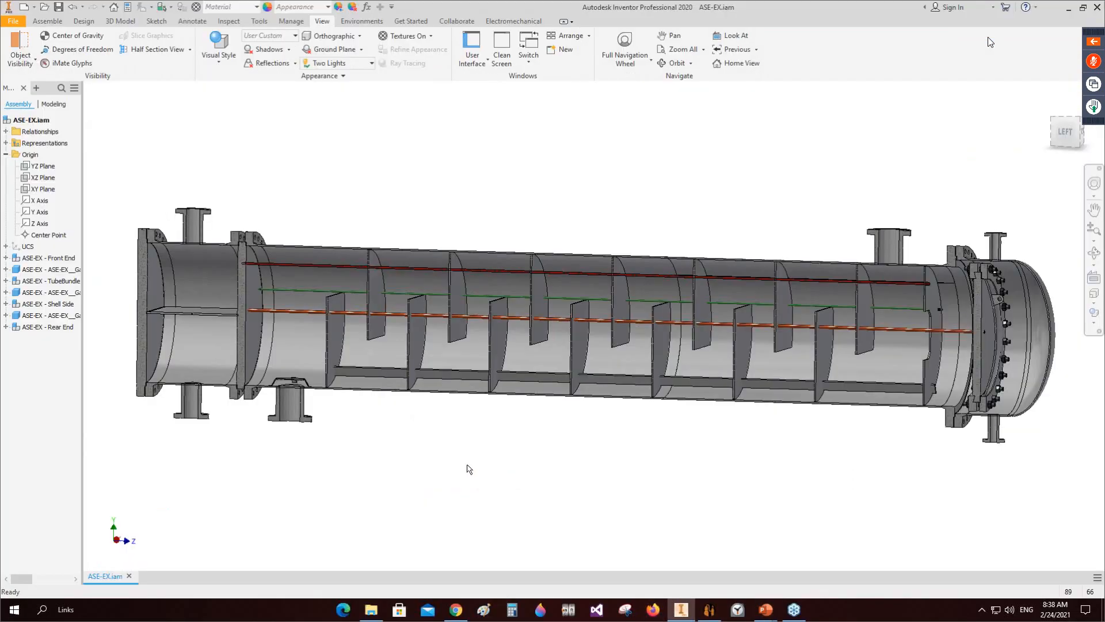
left_click(1093, 252)
left_click_drag(682, 342, 730, 366)
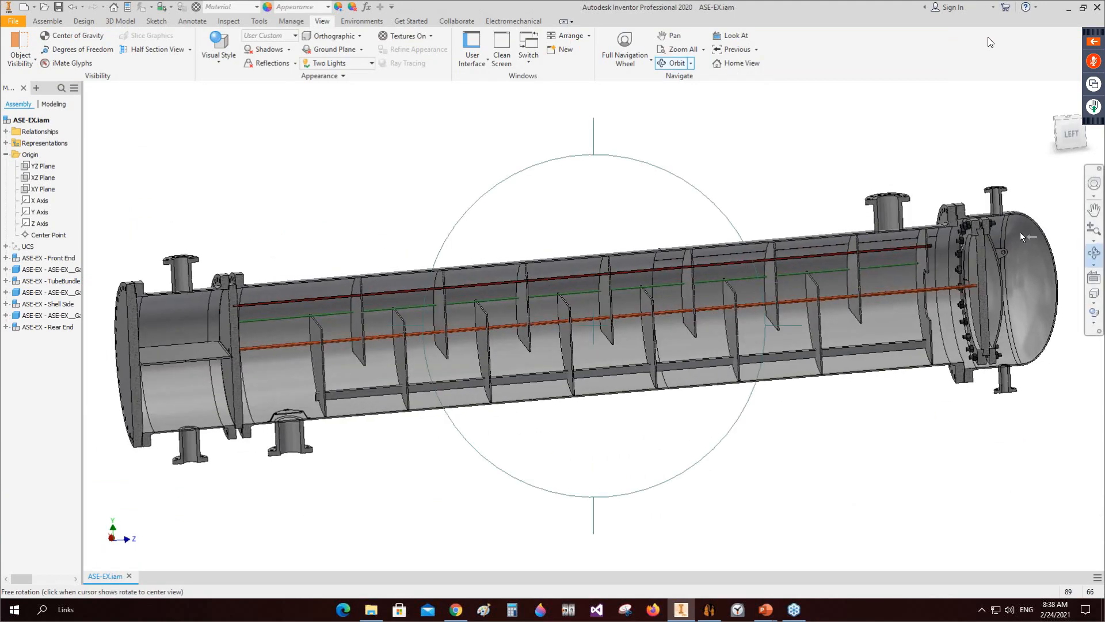
scroll(1019, 232, "down", 5)
scroll(947, 200, "up", 4)
left_click_drag(513, 419, 458, 427)
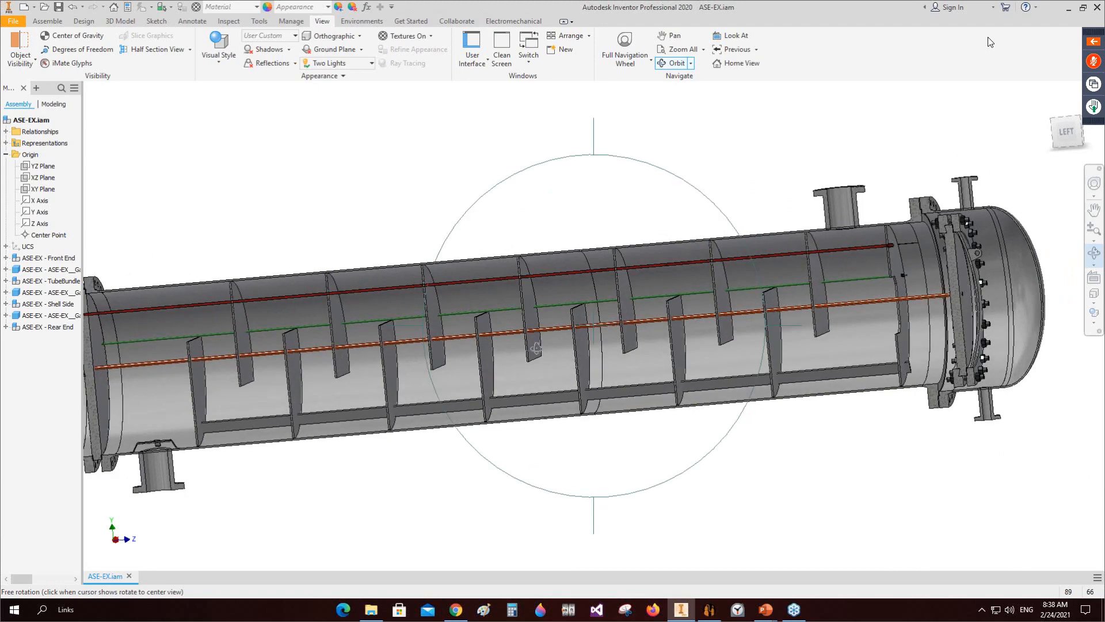
left_click_drag(535, 349, 444, 397)
scroll(242, 423, "down", 5)
scroll(502, 290, "down", 4)
scroll(513, 251, "up", 5)
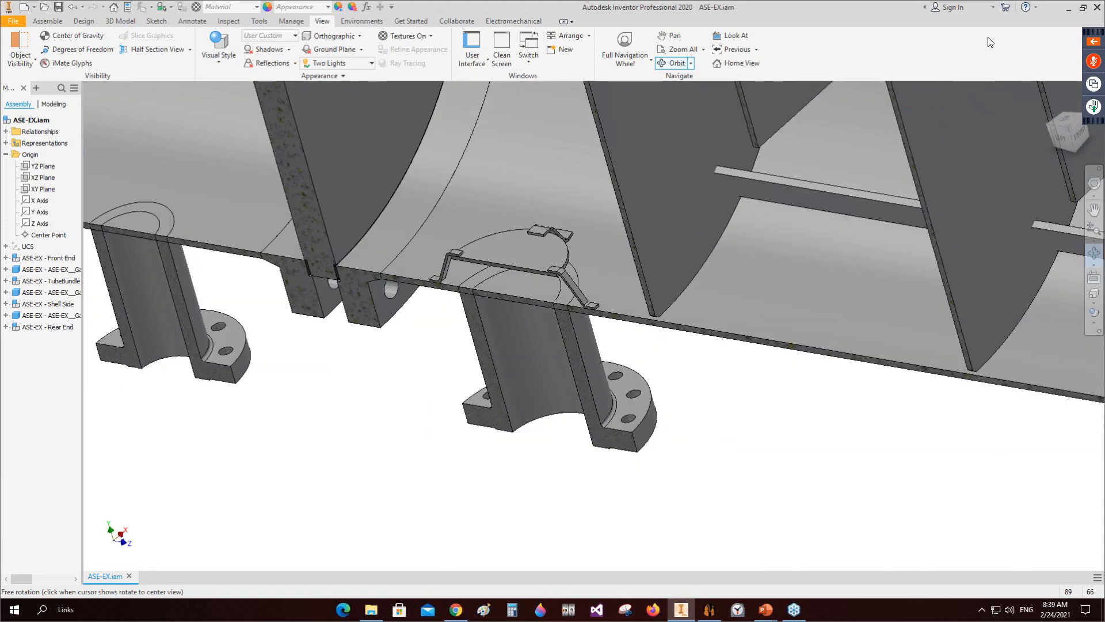
key("Escape")
scroll(647, 222, "up", 3)
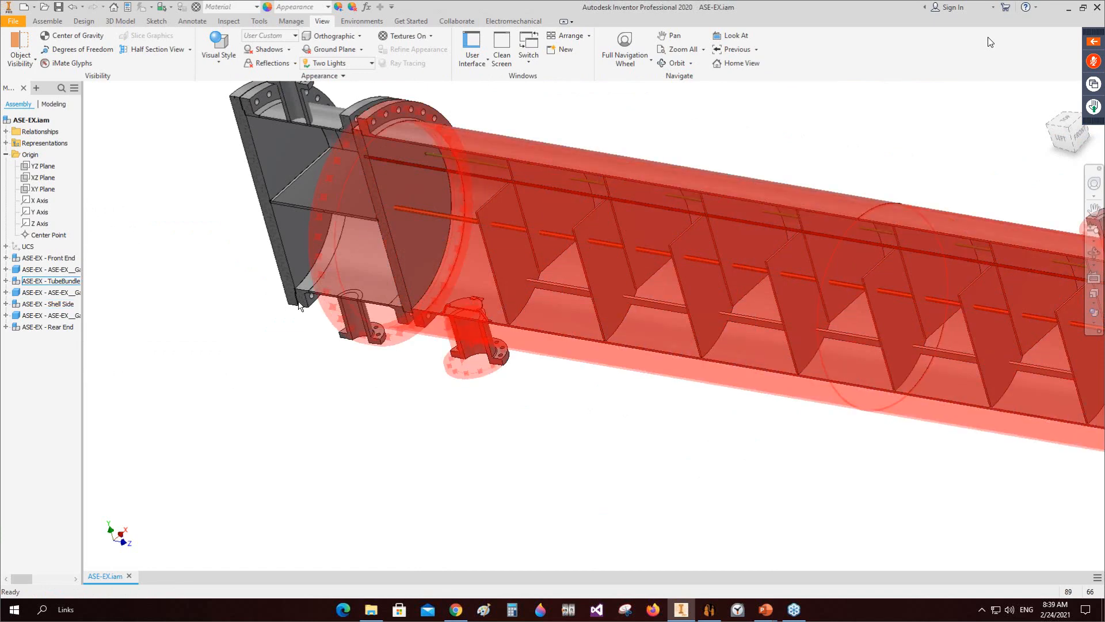
Step: Switch to Static Equipment Generator, open the tube bundle tubesheet's holing settings and start the holing process
left_click(713, 614)
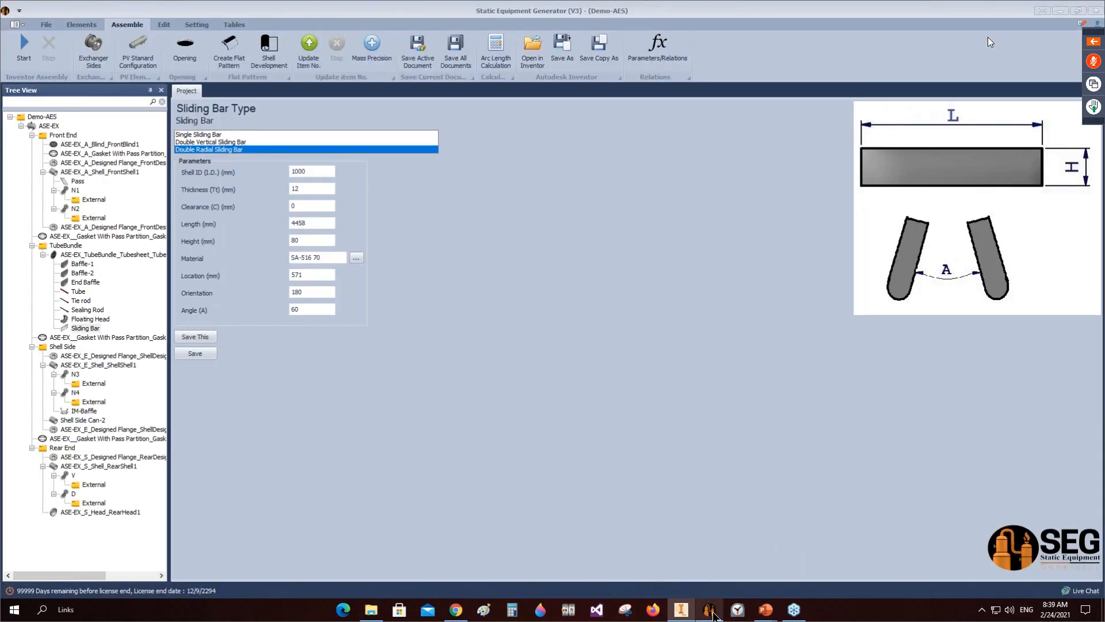
left_click(129, 254)
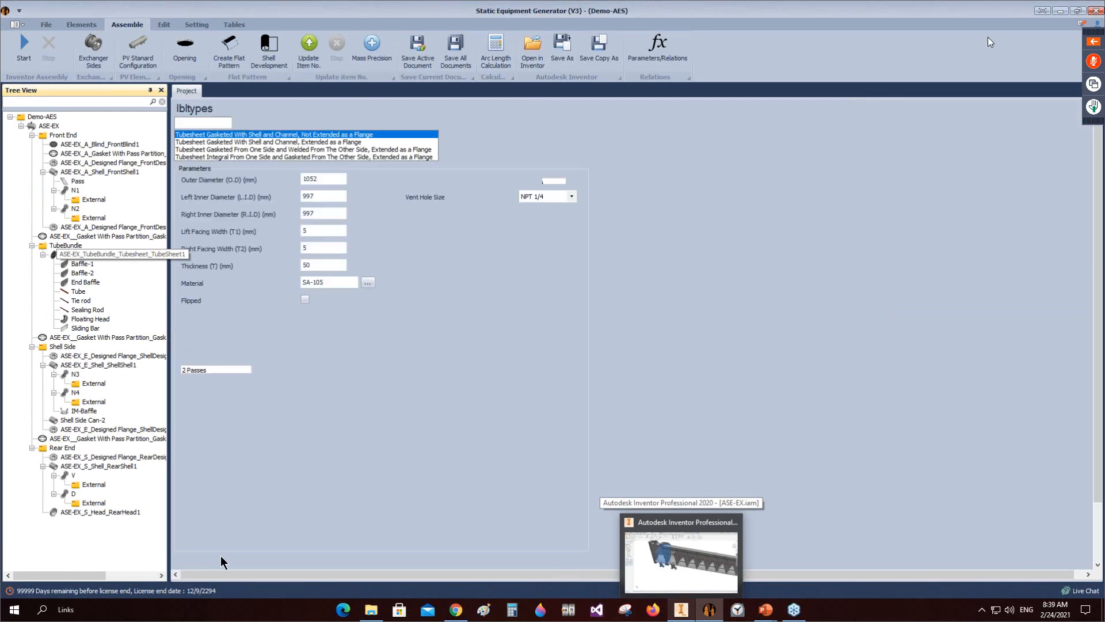
left_click(210, 558)
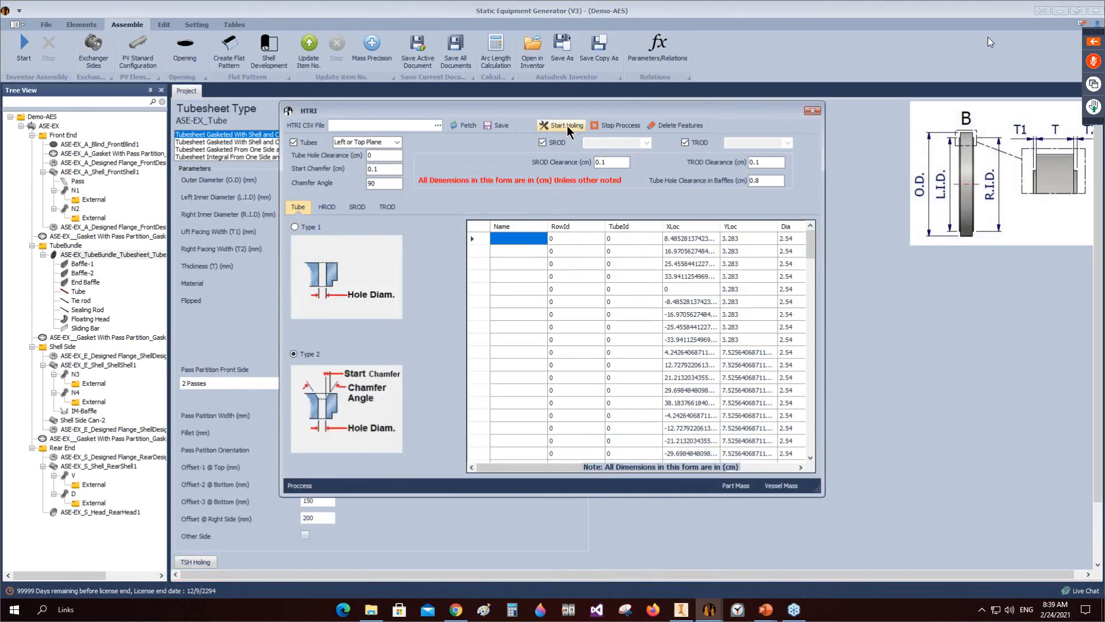
left_click(557, 125)
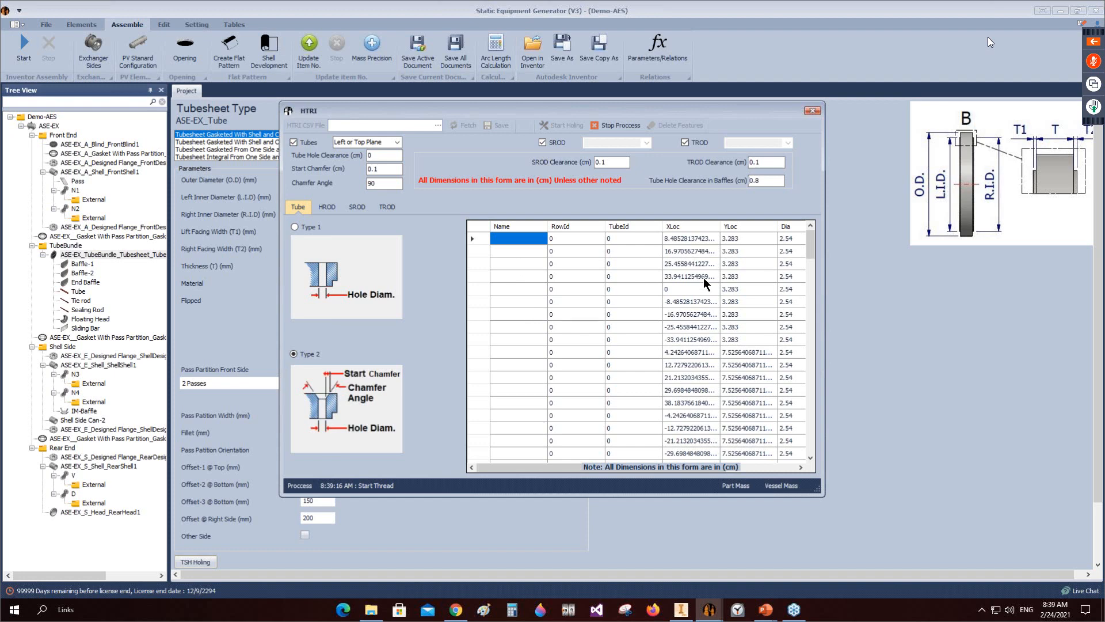
Step: Switch to Inventor and examine the holes being generated in the tubesheet and the floating head from several viewing directions
left_click(681, 609)
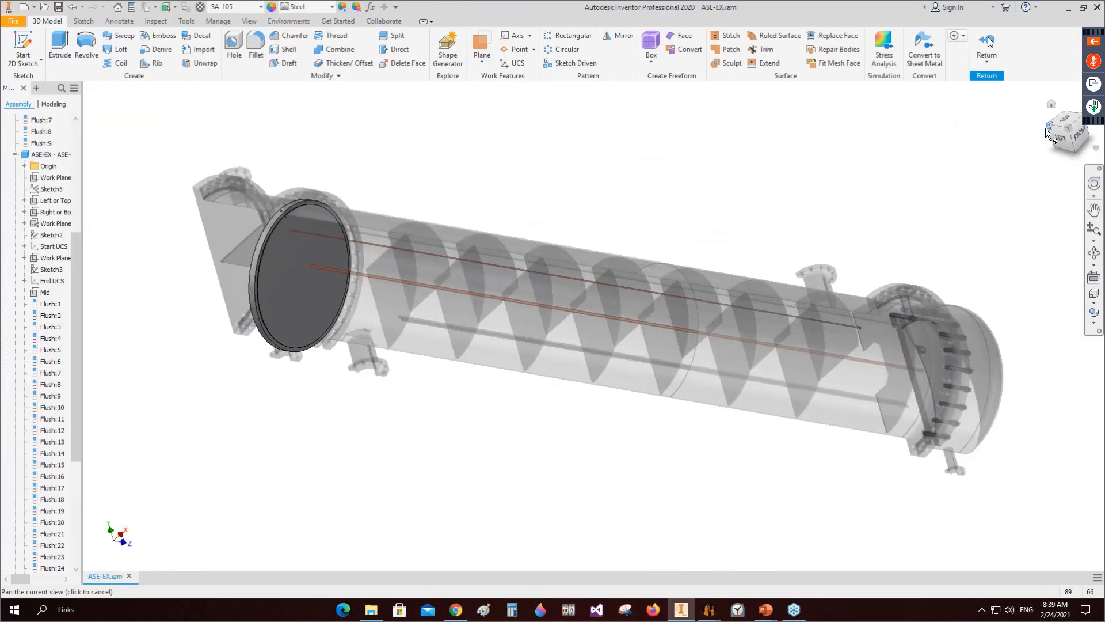
left_click(1046, 129)
scroll(764, 267, "up", 5)
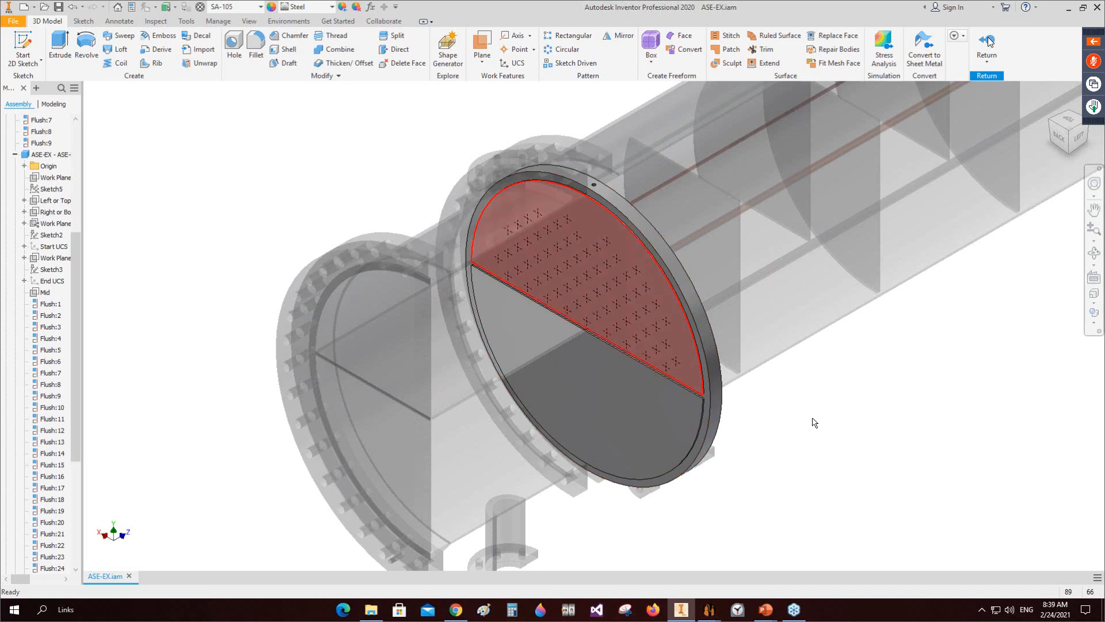
scroll(814, 419, "down", 6)
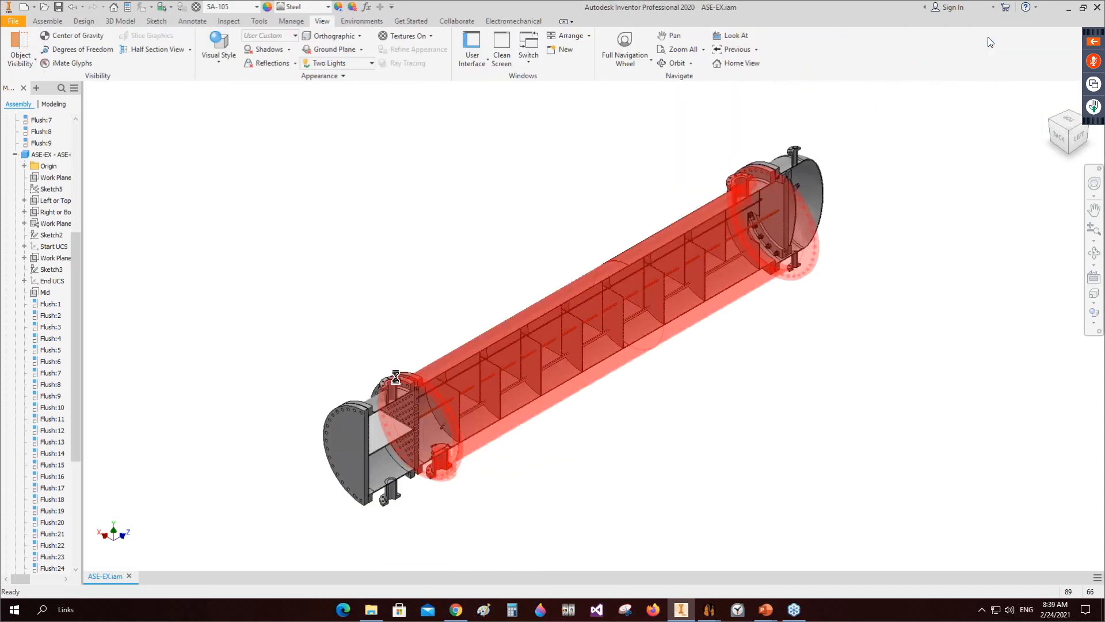
key("ctrl+s")
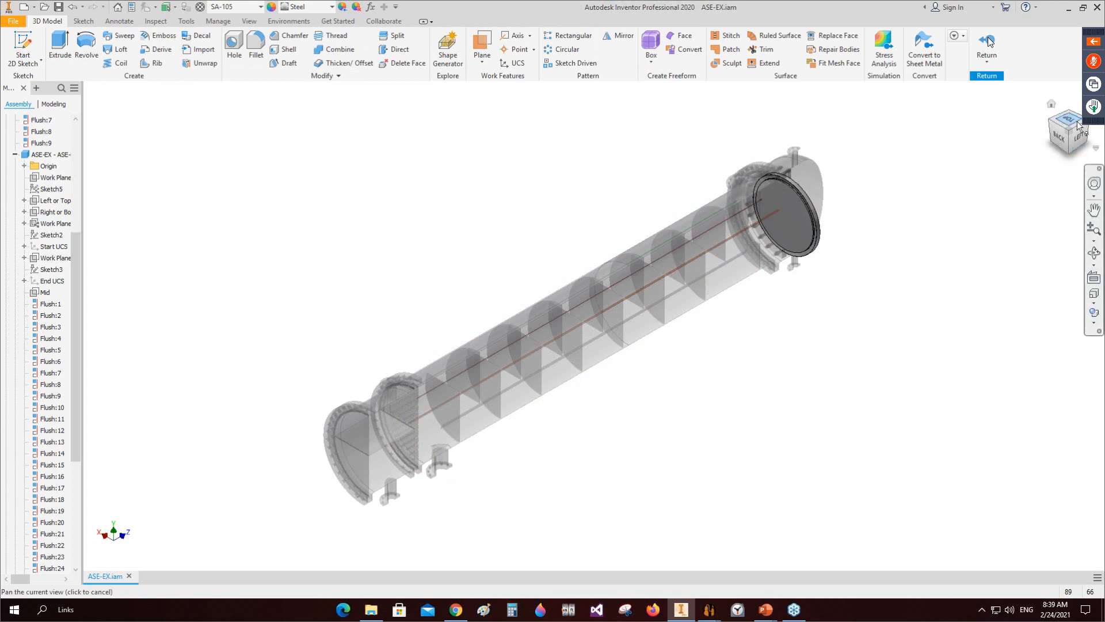
middle_click_drag(1006, 200, 976, 204)
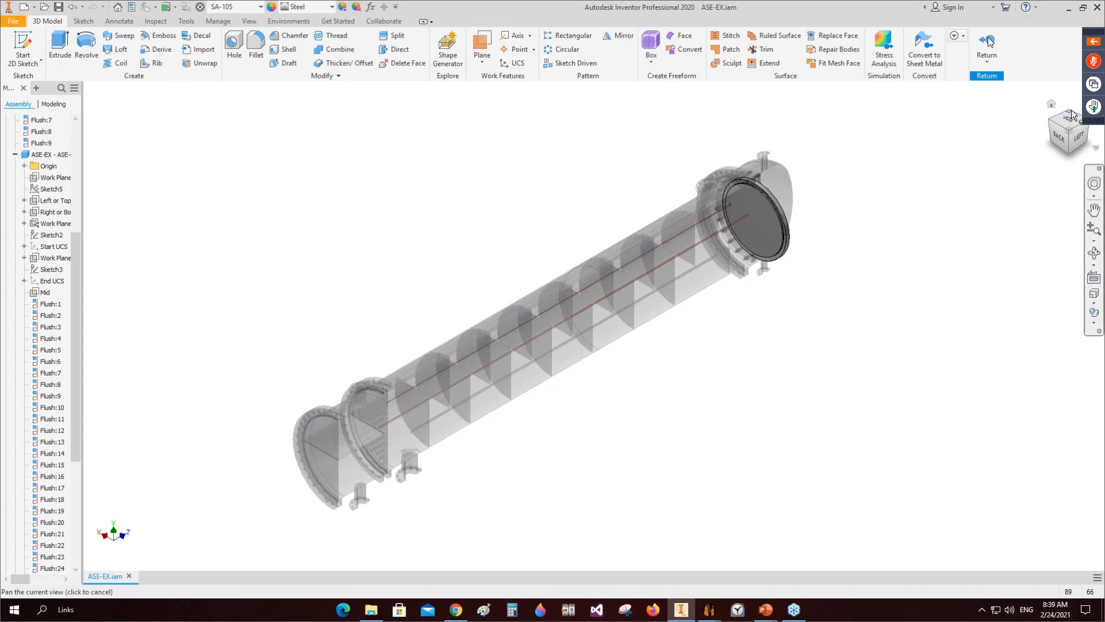
left_click(1071, 115)
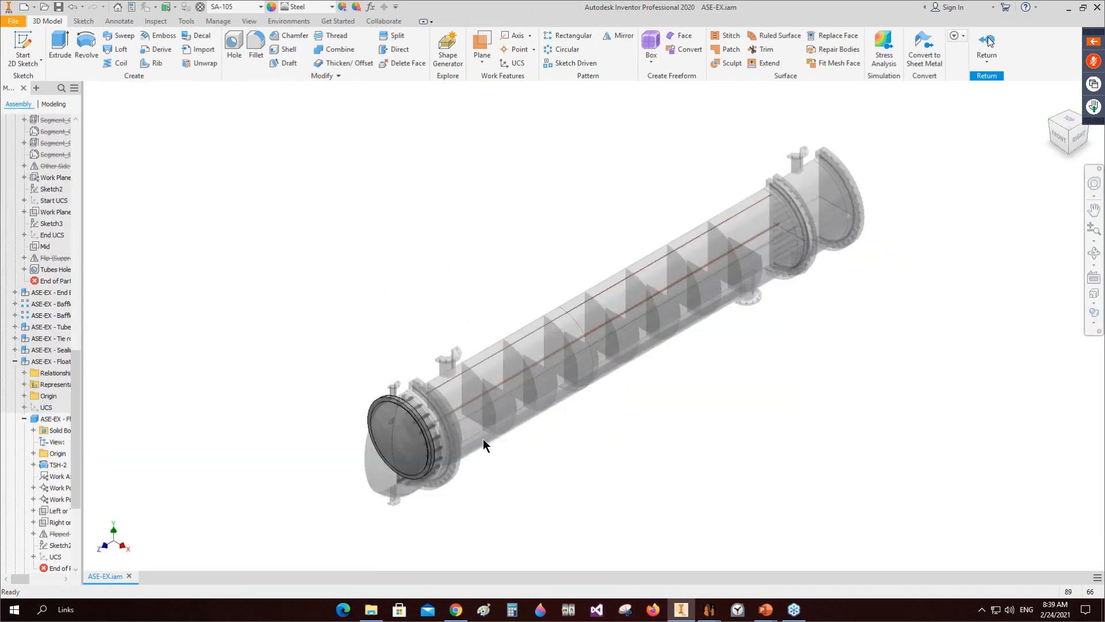
left_click(987, 41)
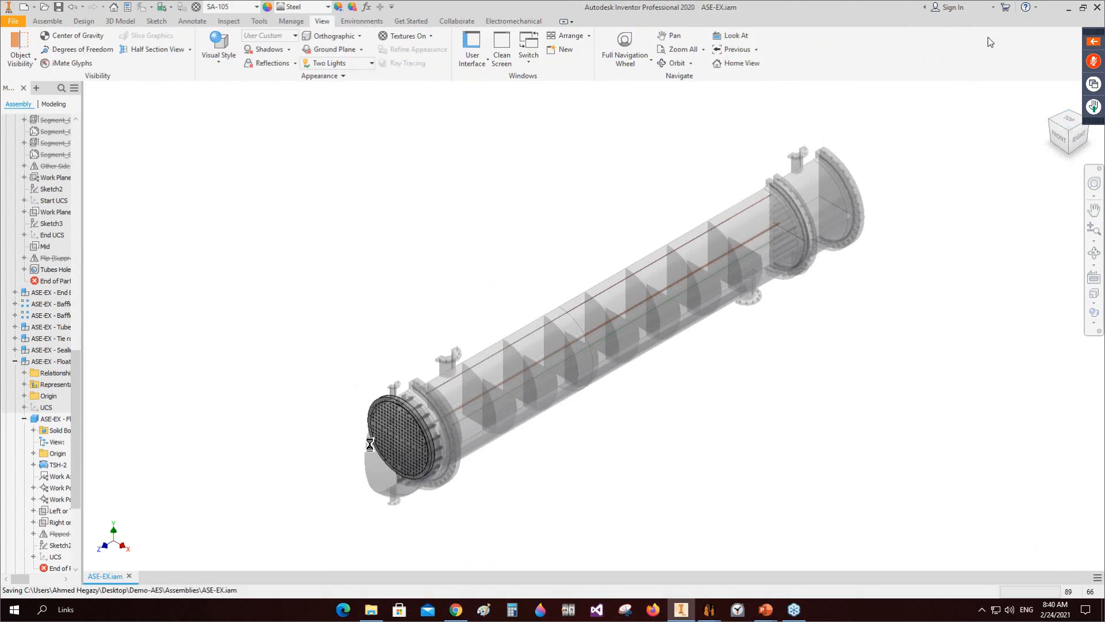
scroll(374, 442, "up", 4)
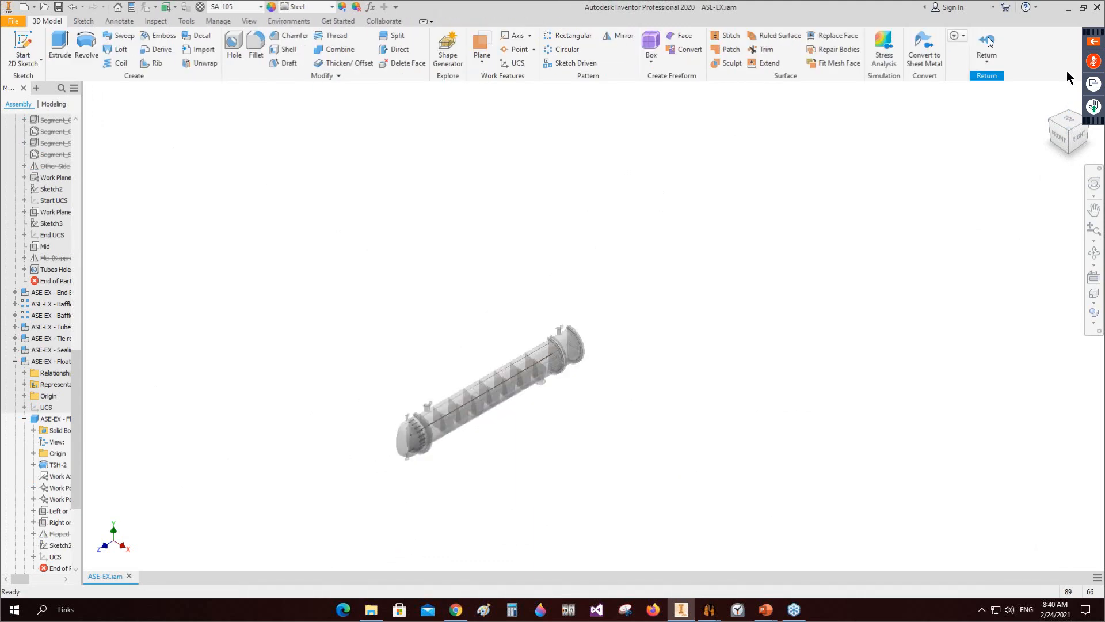
left_click(1047, 116)
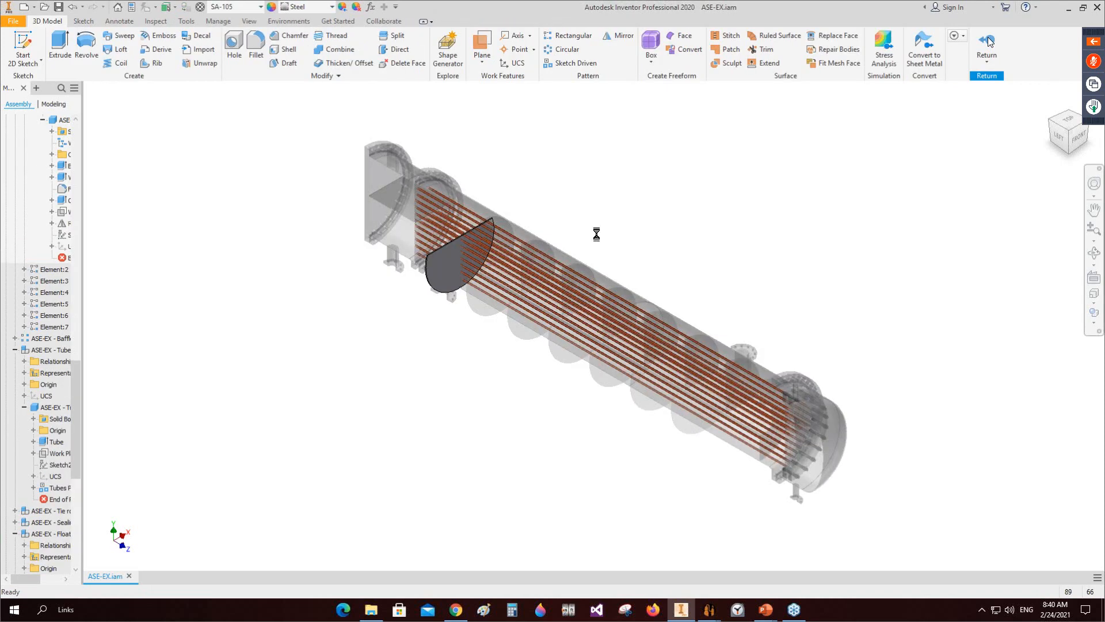
left_click(448, 277)
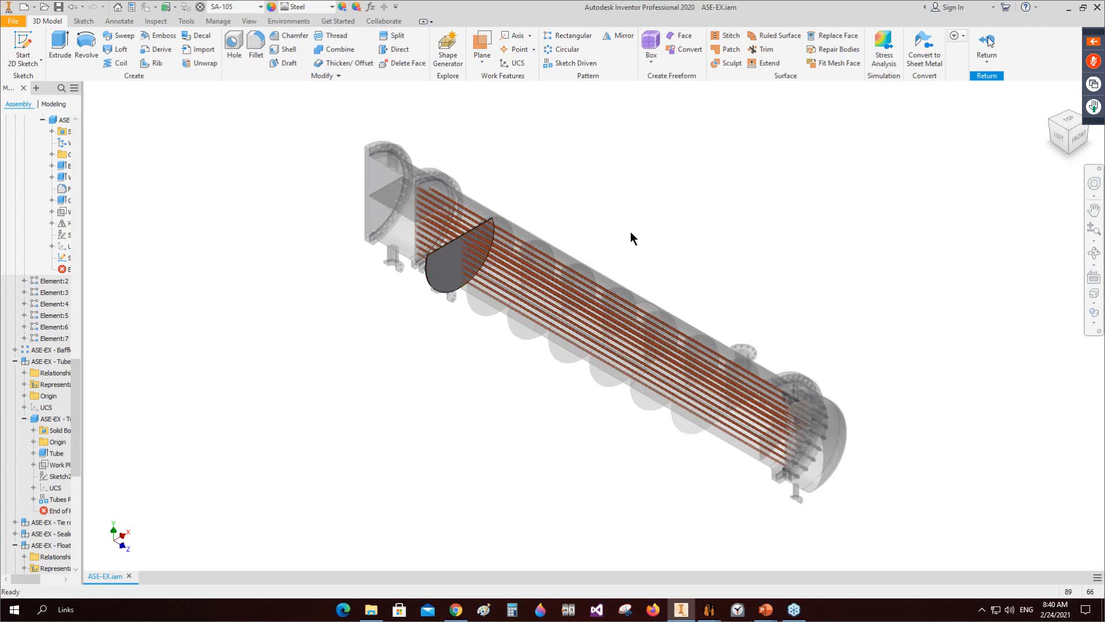
left_click(988, 39)
key("ctrl+s")
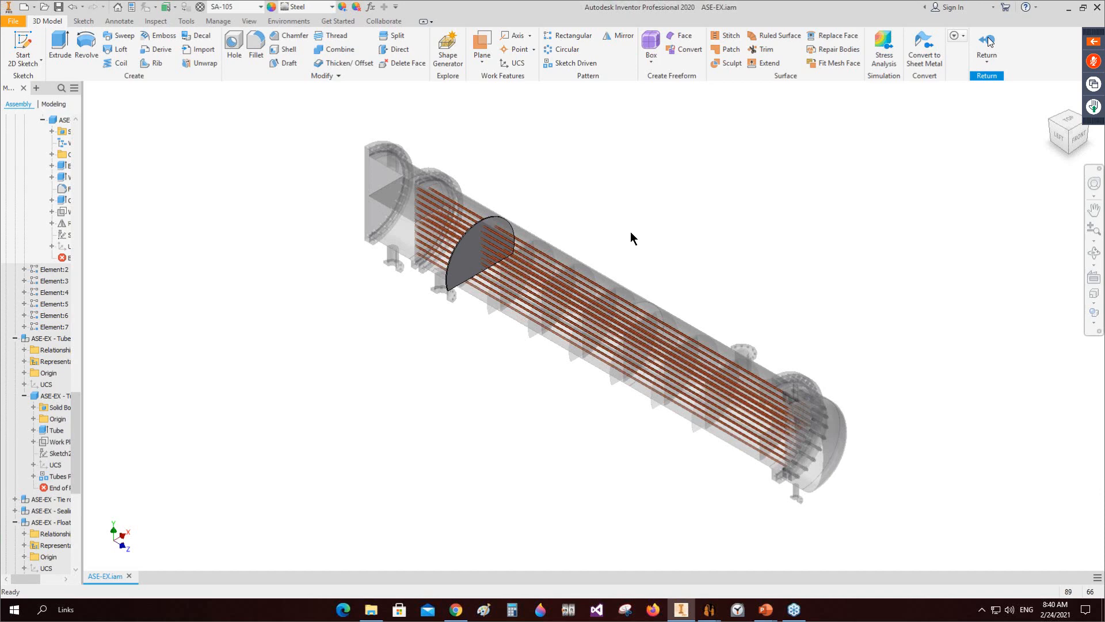
double_click(630, 233)
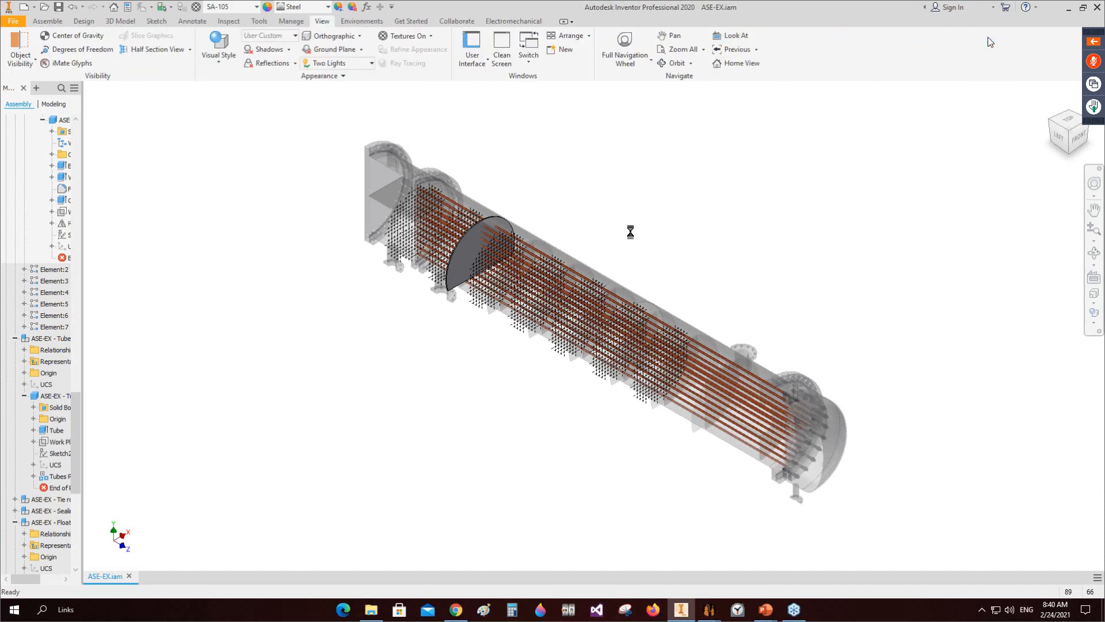
key("ctrl+s")
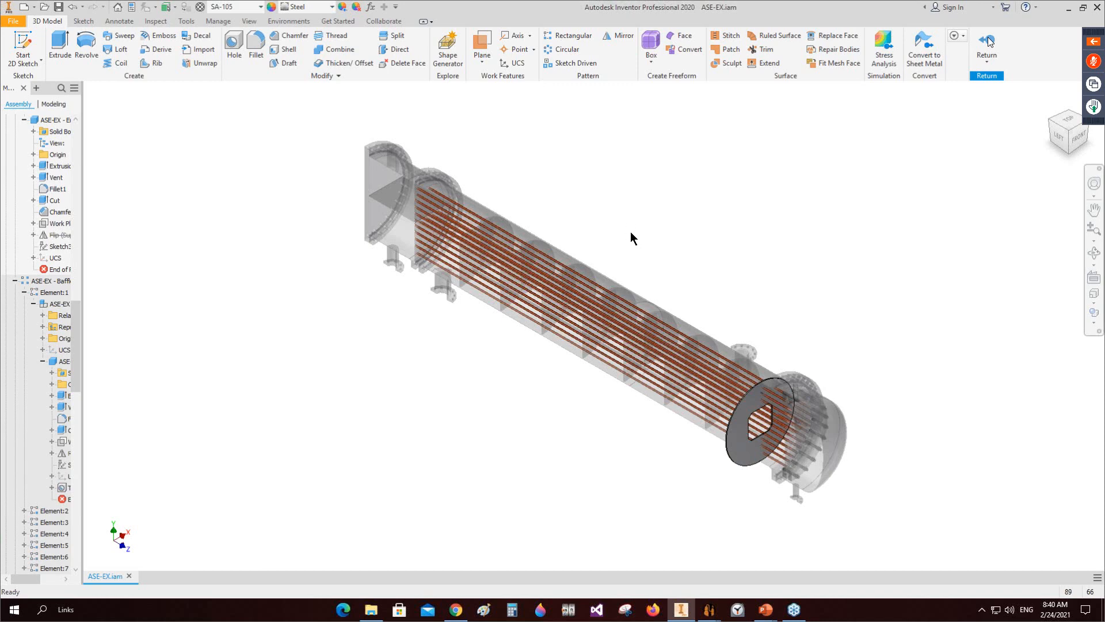
double_click(631, 234)
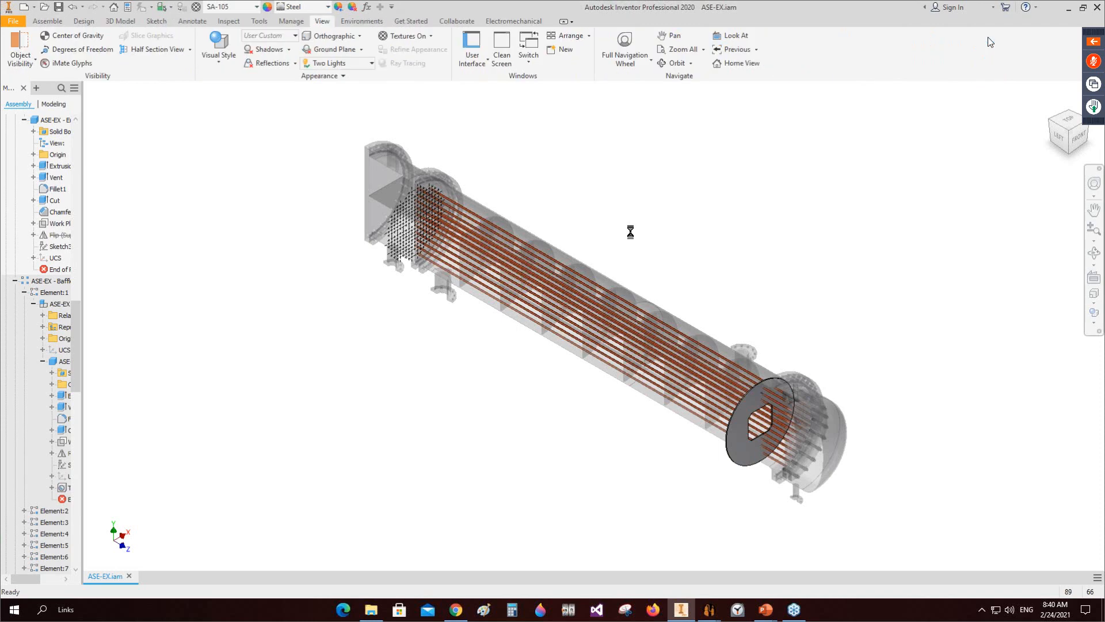
key("ctrl+s")
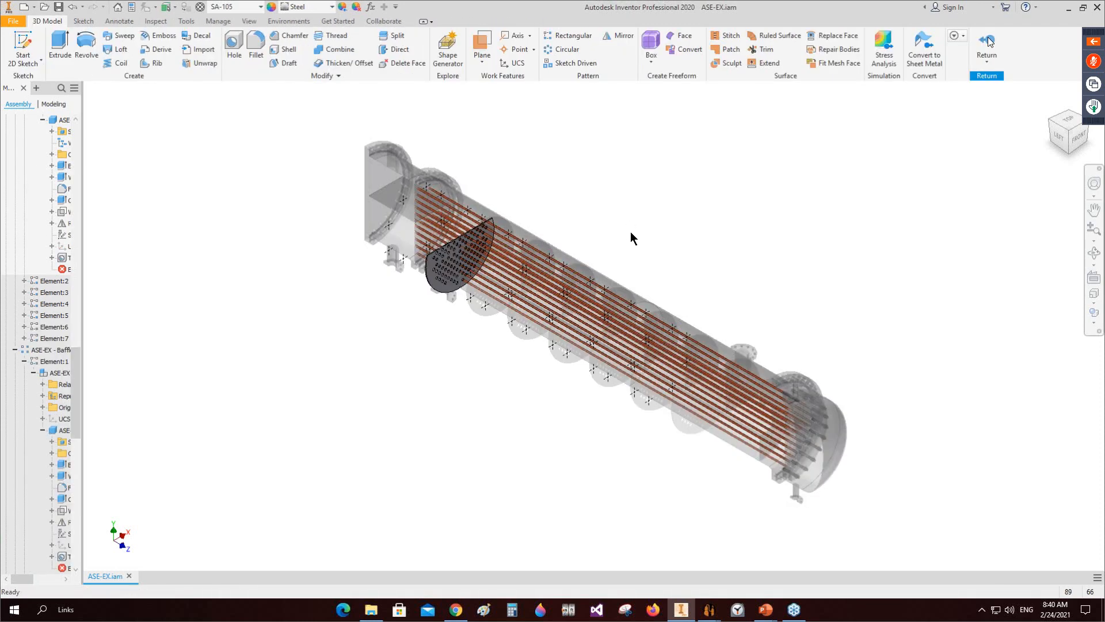
left_click(987, 42)
key("ctrl+s")
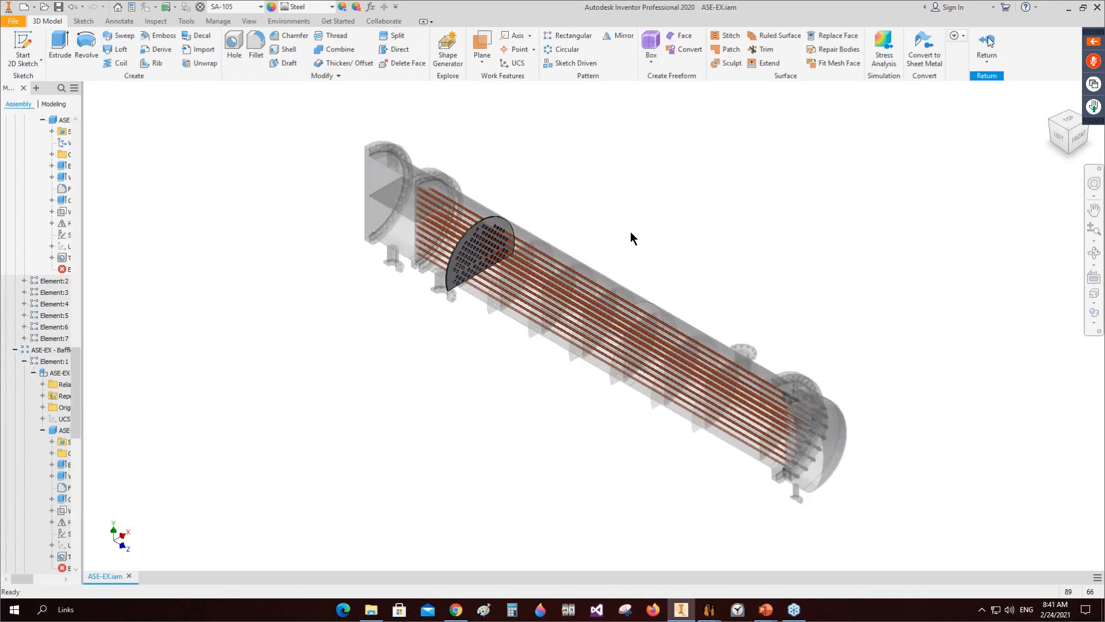
left_click(987, 42)
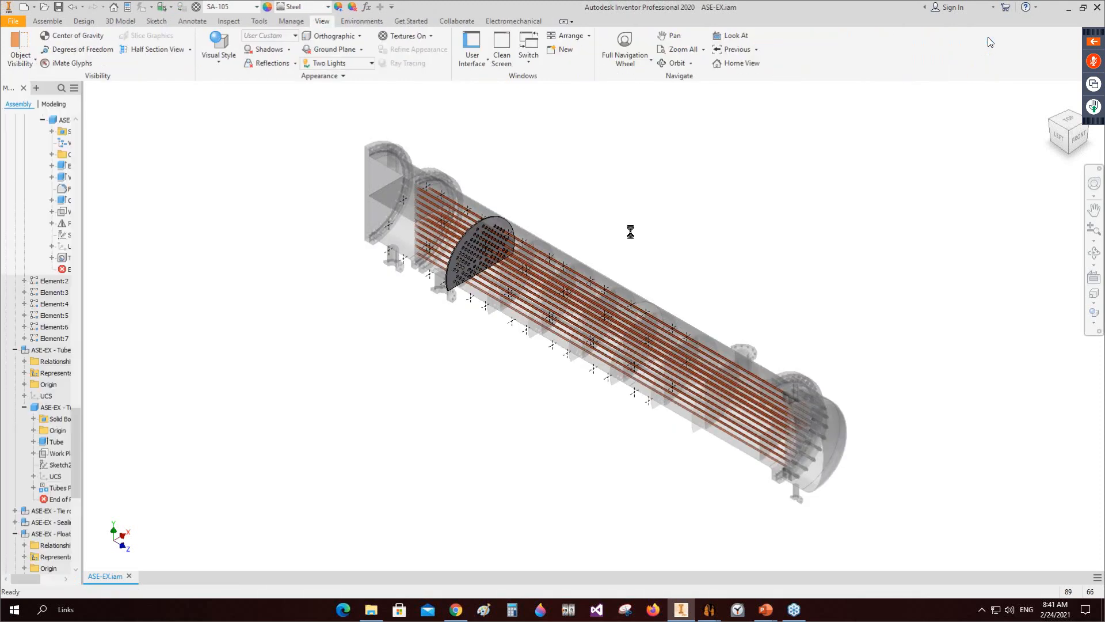
key("ctrl+s")
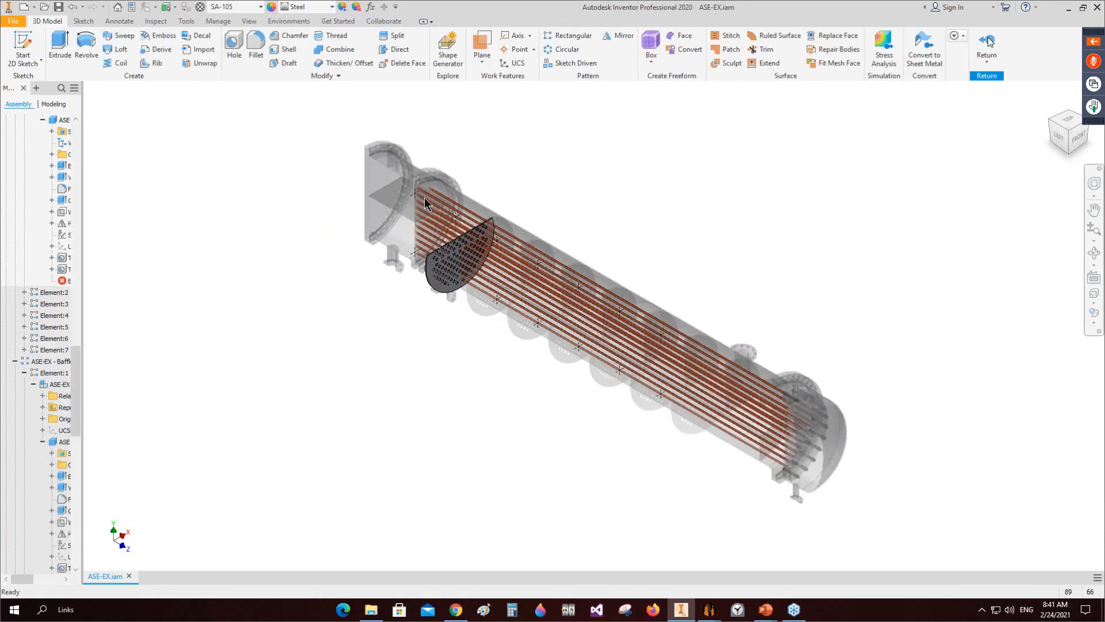
left_click(987, 41)
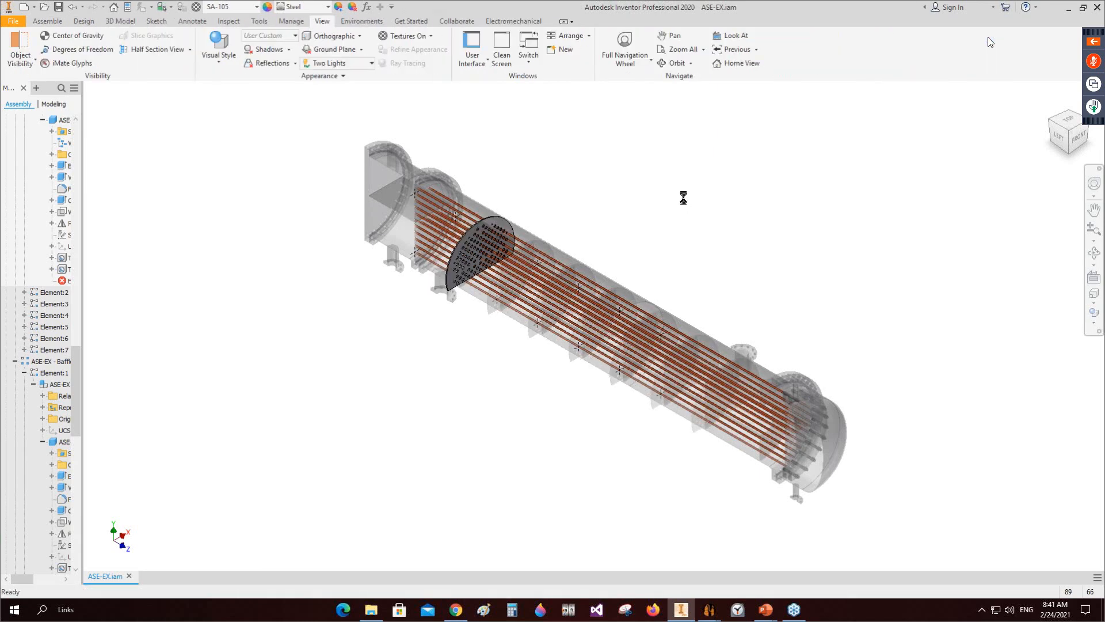
left_click(988, 43)
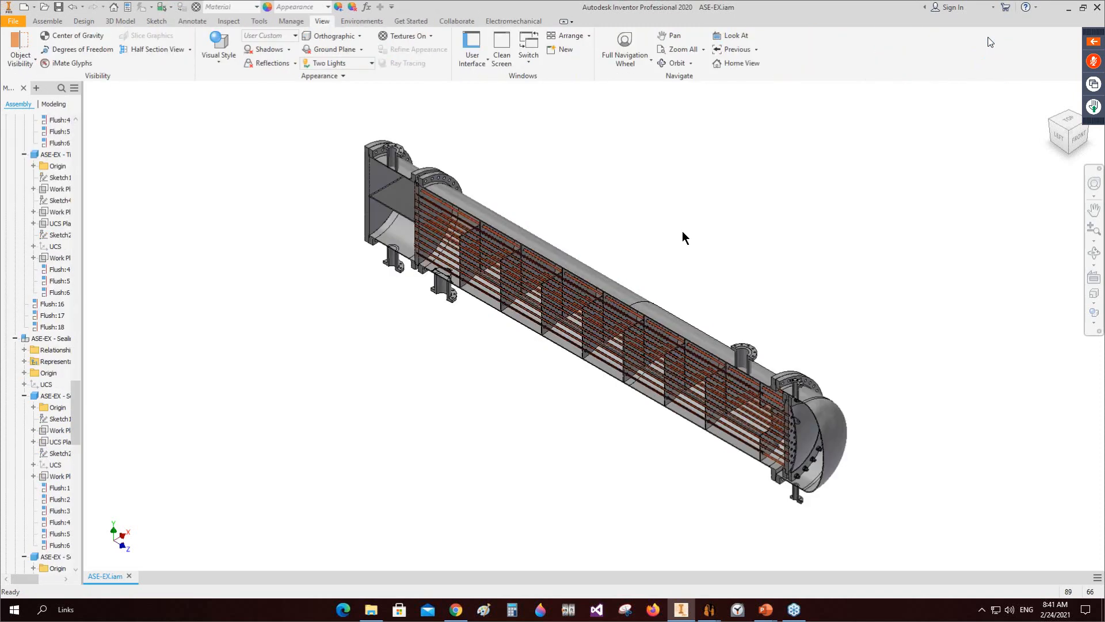
Step: Examine the sectioned exchanger with its tubes, drilled tubesheet, vent hole and baffles, up close and overall
left_click(1094, 252)
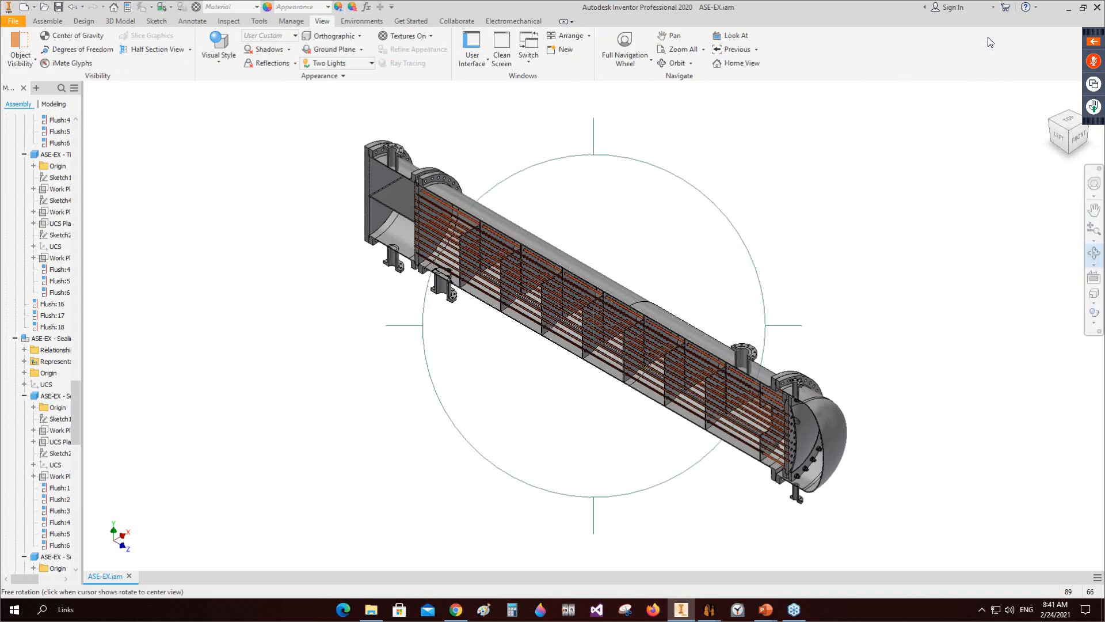
left_click_drag(581, 325, 381, 346)
scroll(381, 346, "down", 4)
scroll(388, 344, "up", 5)
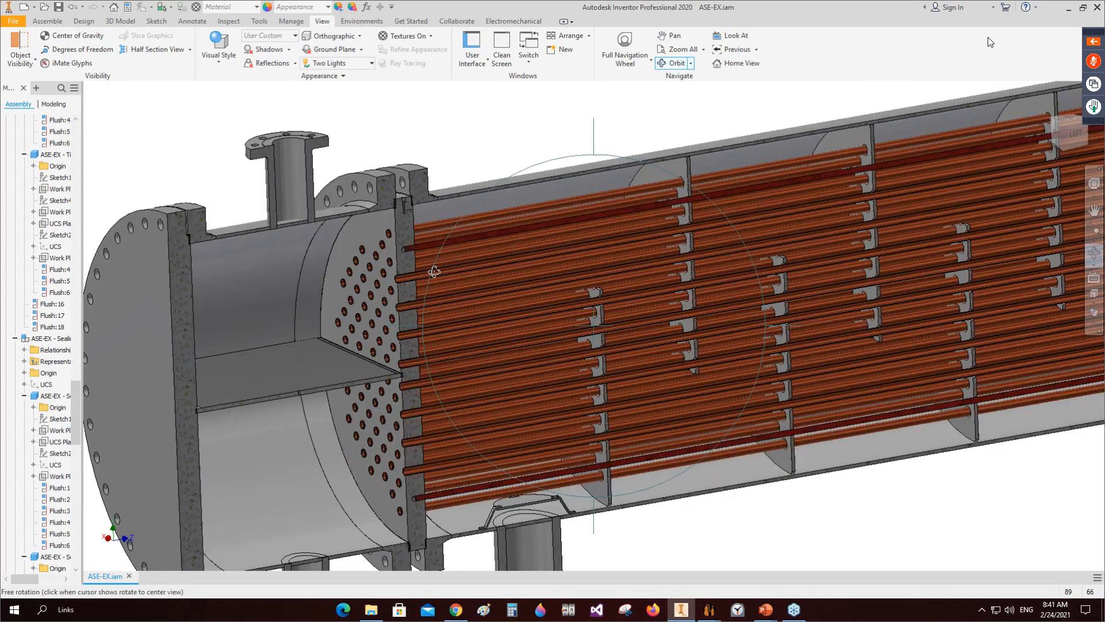
scroll(598, 283, "down", 4)
scroll(267, 236, "down", 7)
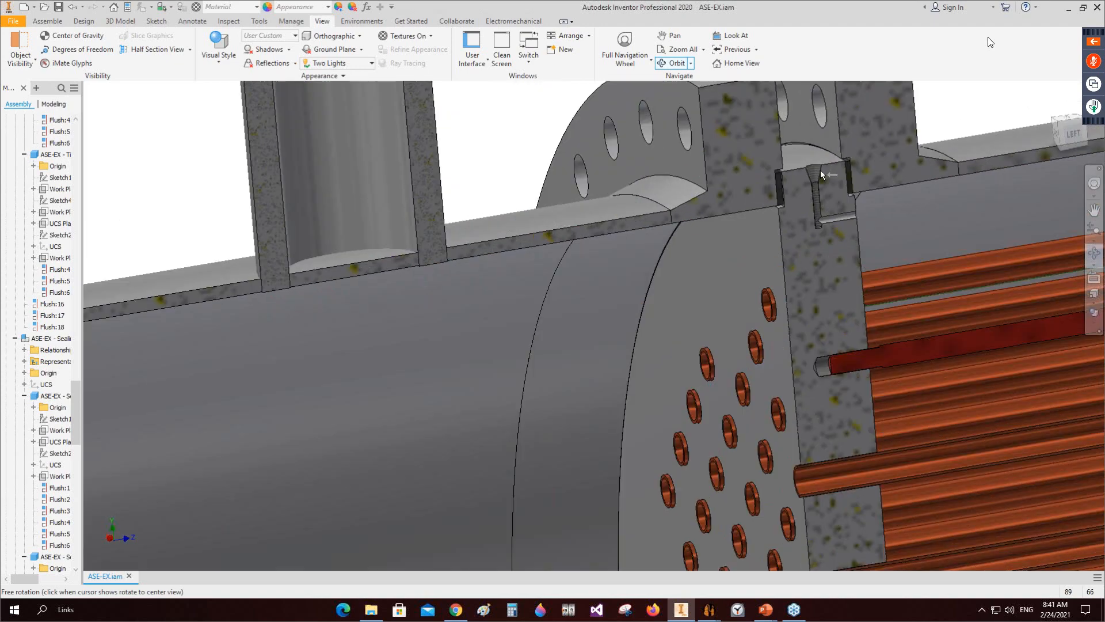
scroll(821, 173, "down", 2)
scroll(816, 199, "up", 3)
scroll(530, 306, "up", 10)
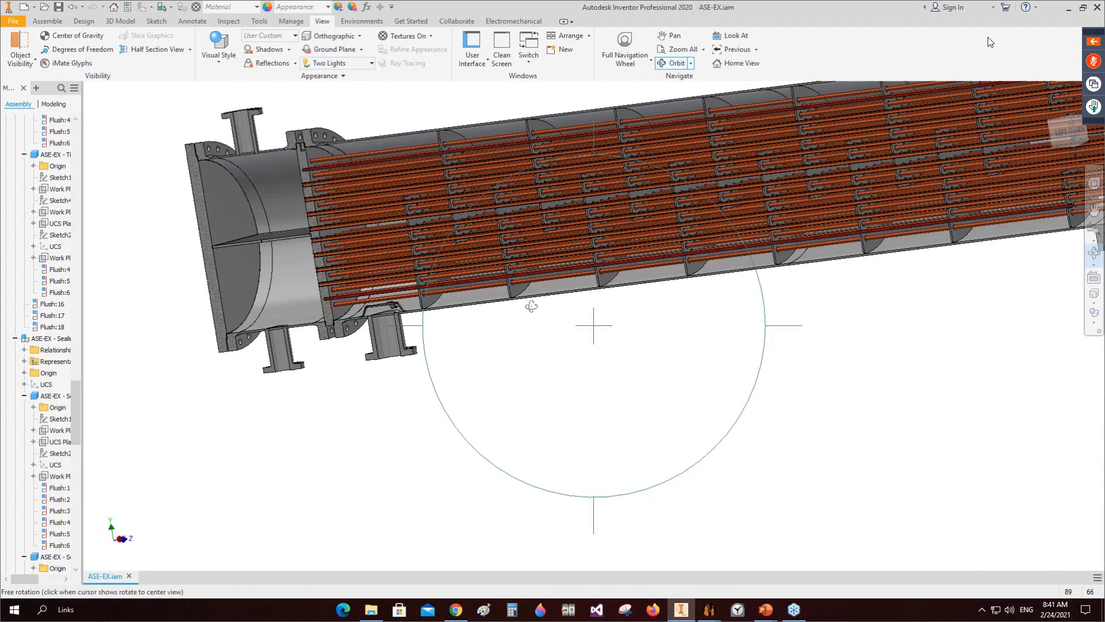
left_click_drag(679, 309, 628, 320)
right_click(631, 308)
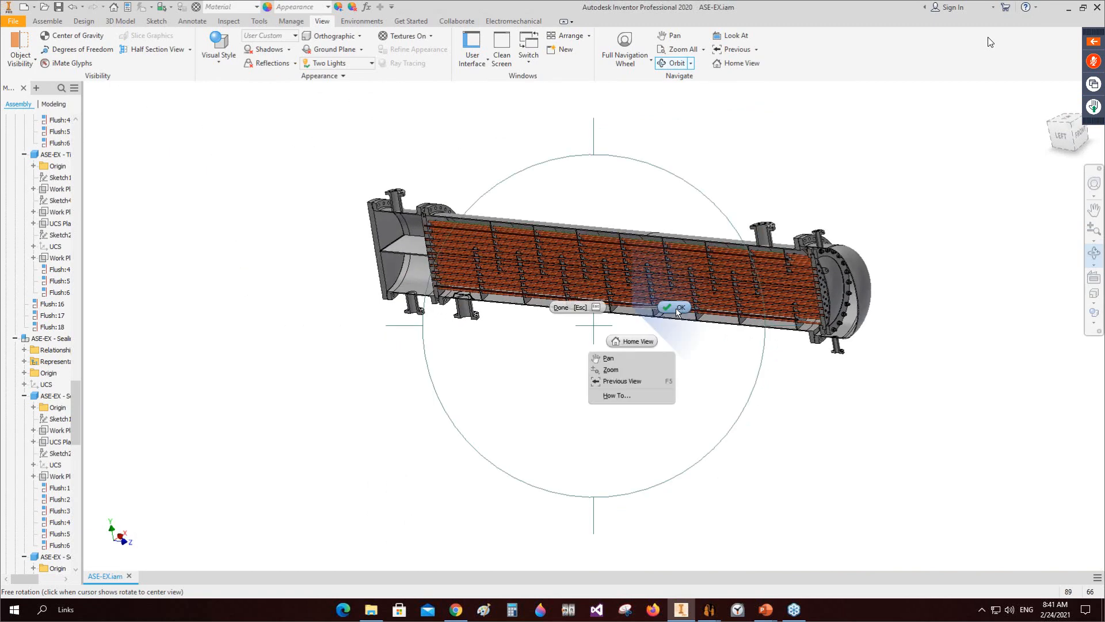
left_click(675, 308)
Step: Open the tube bundle subassembly in its own document
right_click(731, 290)
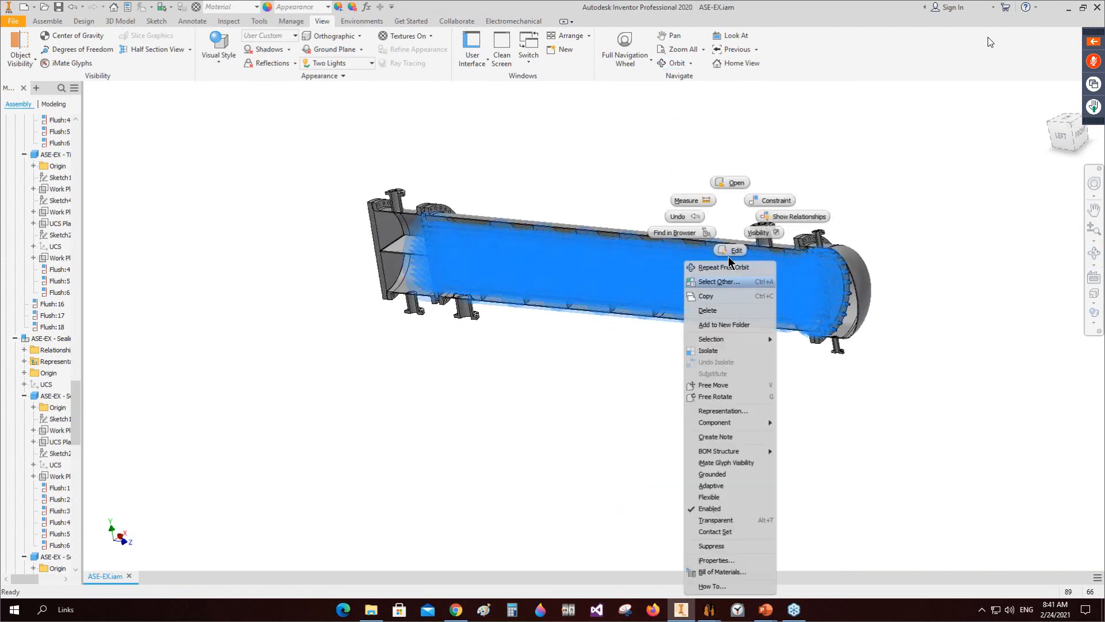
left_click(735, 183)
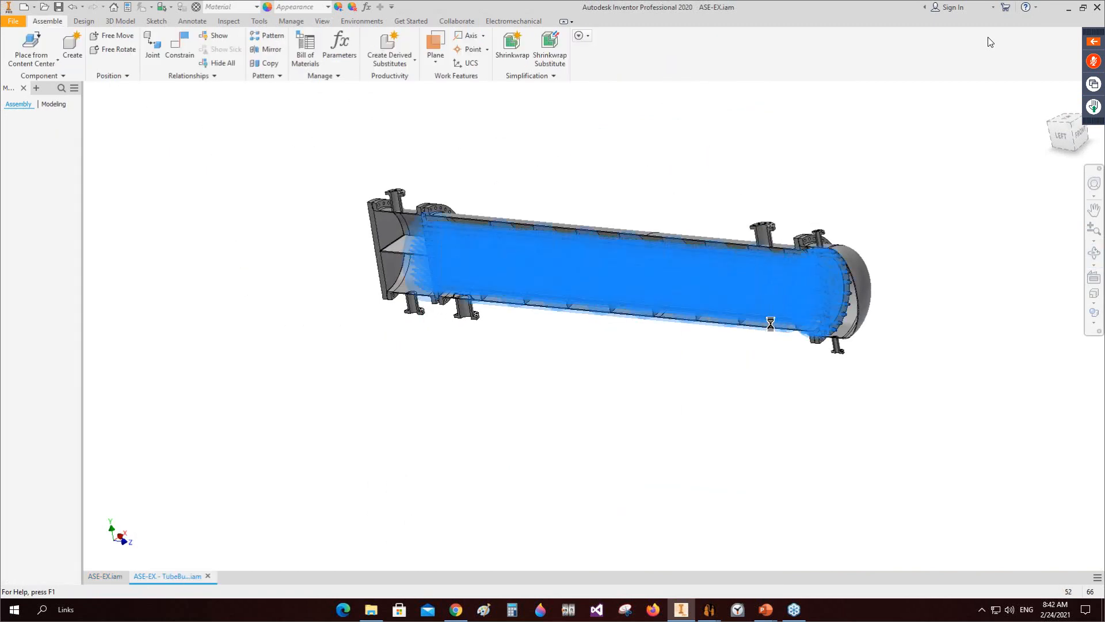
Step: Switch to Static Equipment Generator and close the HTRI holing form
mouse_move(709, 609)
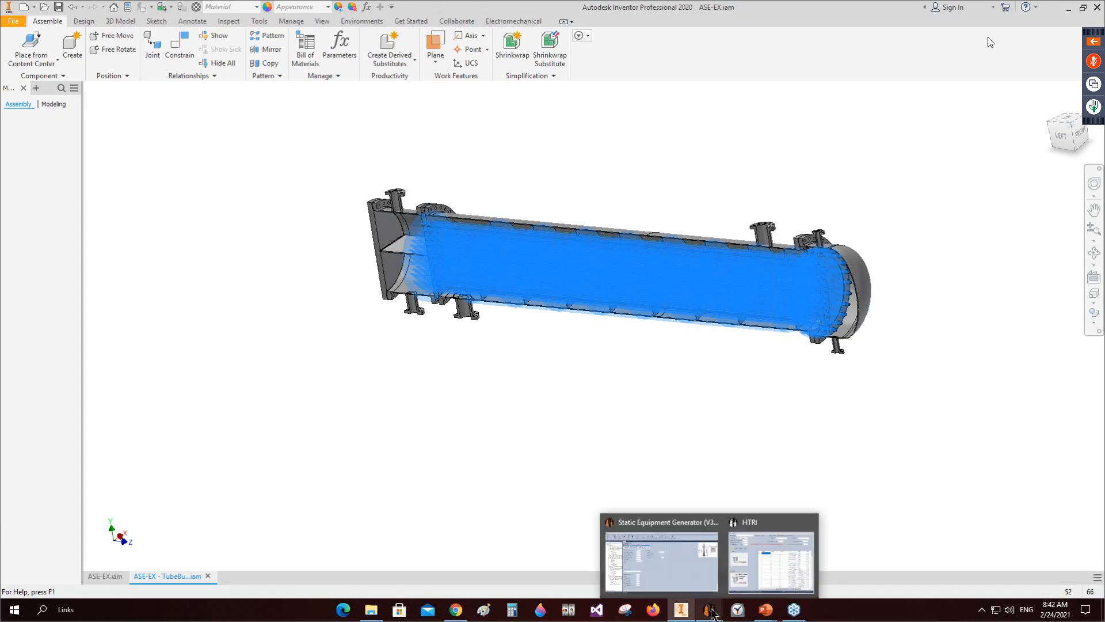
left_click(770, 544)
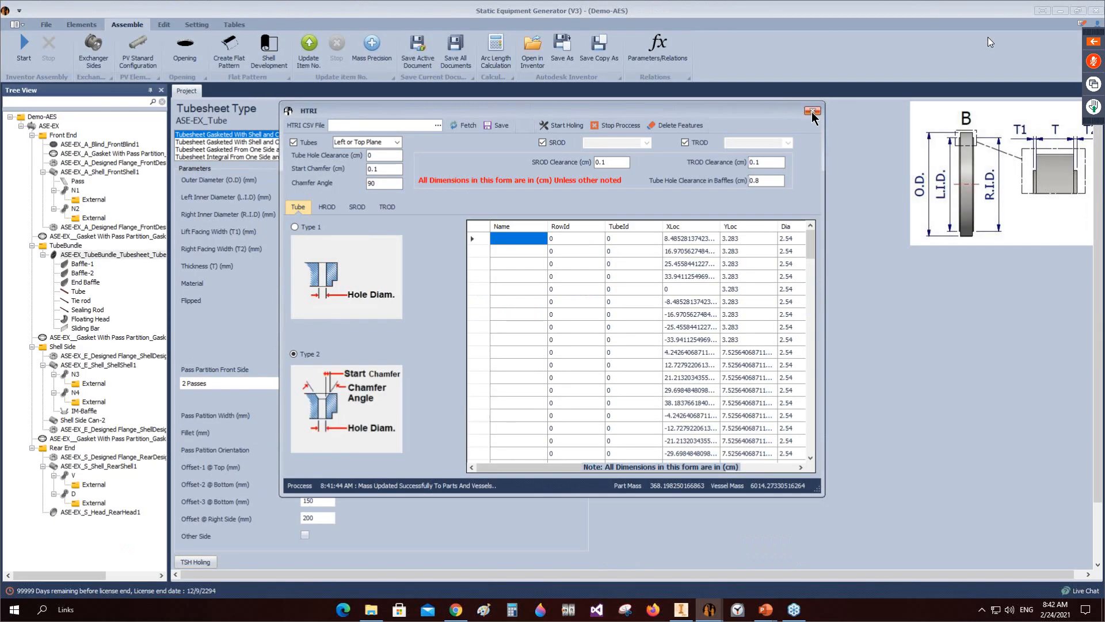
left_click(812, 111)
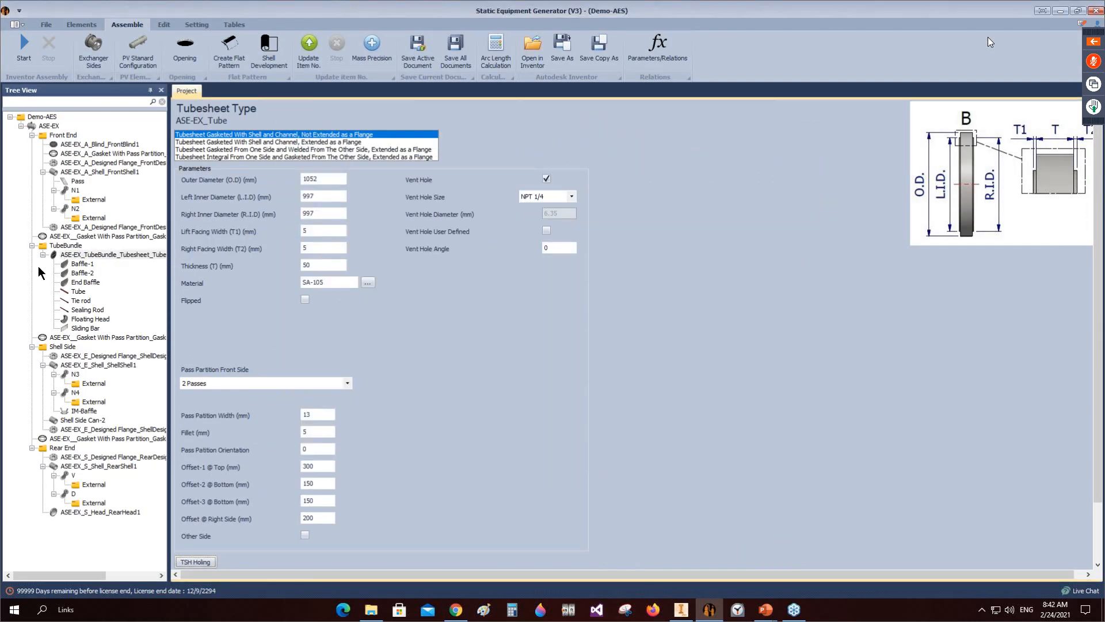
Step: Add a saddle named Saddle-1 to the shell-side shell ASE-EX_E_Shell_ShellShell1 and open its parameters
left_click(83, 366)
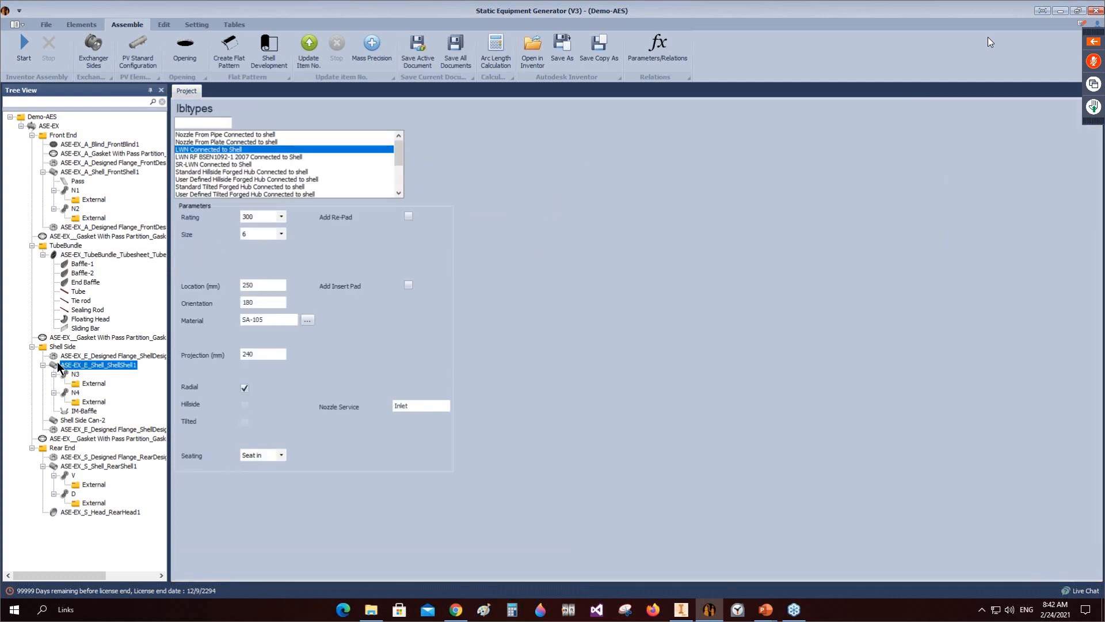
left_click(82, 25)
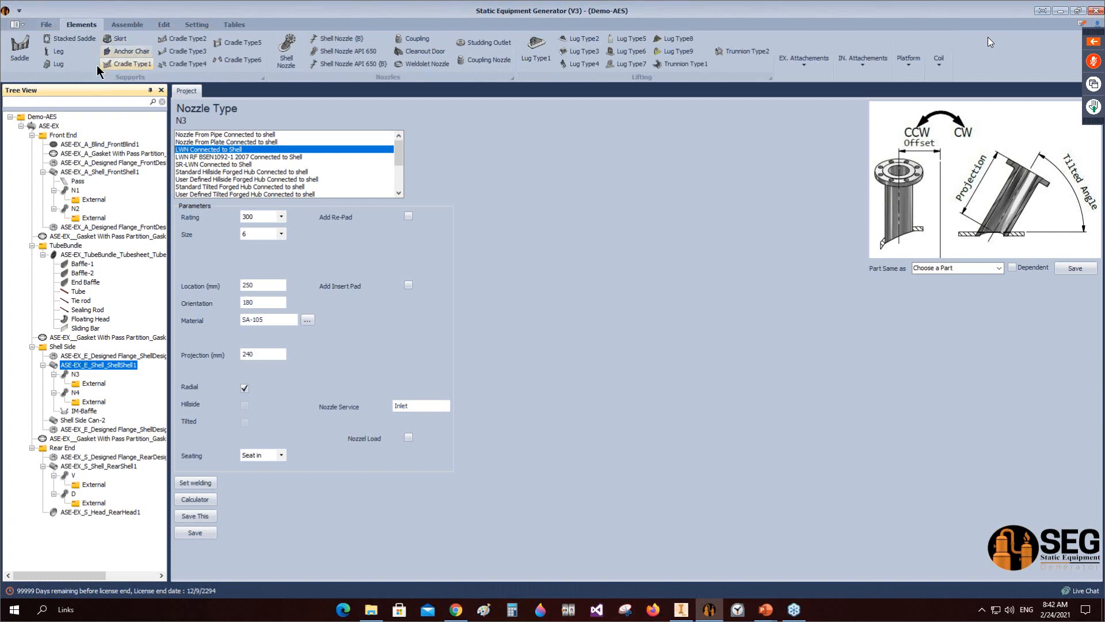
left_click(21, 51)
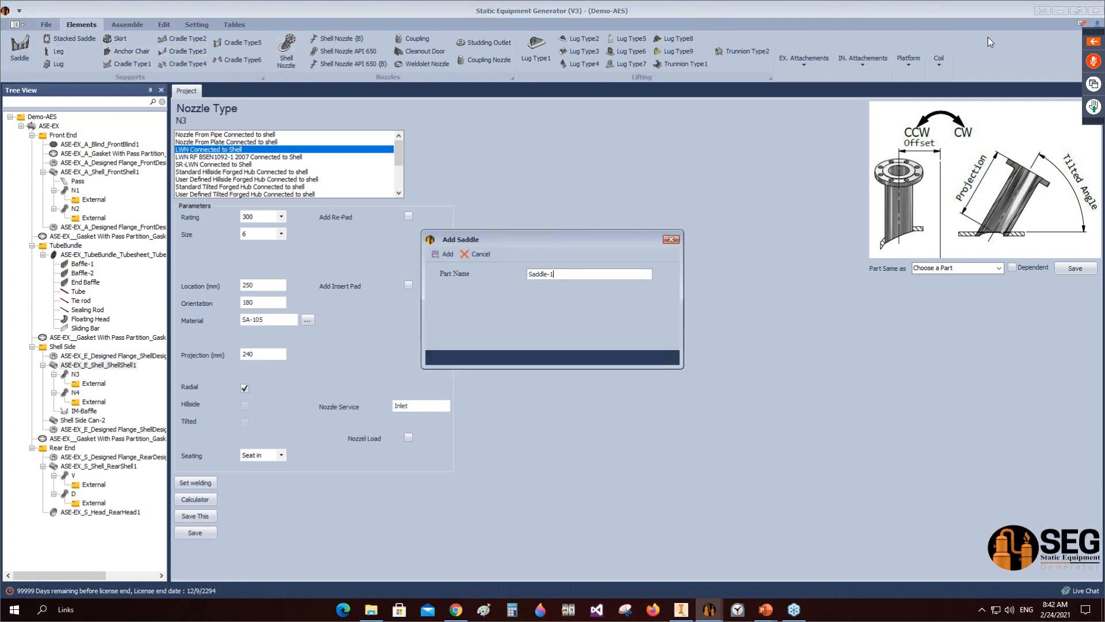
left_click(444, 254)
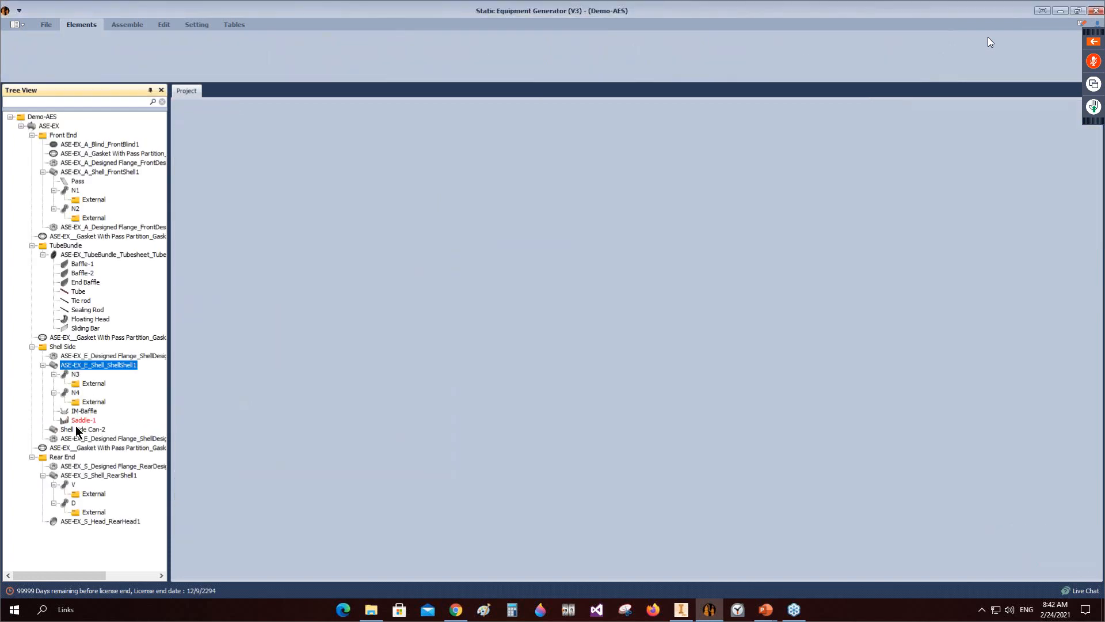
left_click(80, 420)
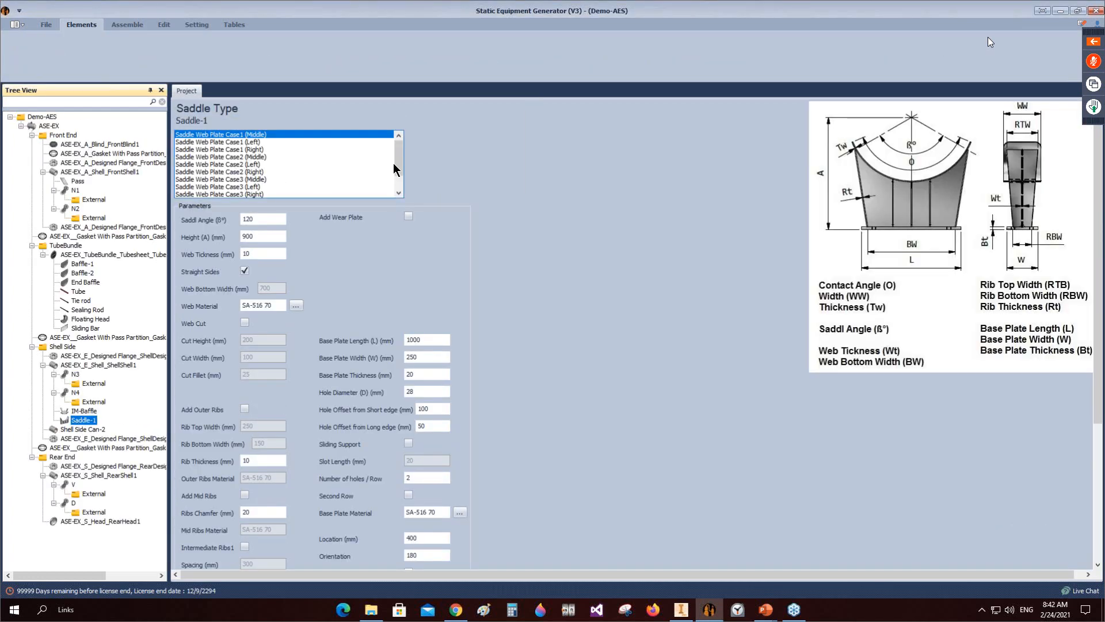
Step: Set Saddle-1 to type Saddle Web Plate Case4 (Left) with a 20 mm web offset and 200 mm rib bottom width
left_click_drag(397, 165, 398, 189)
left_click(253, 189)
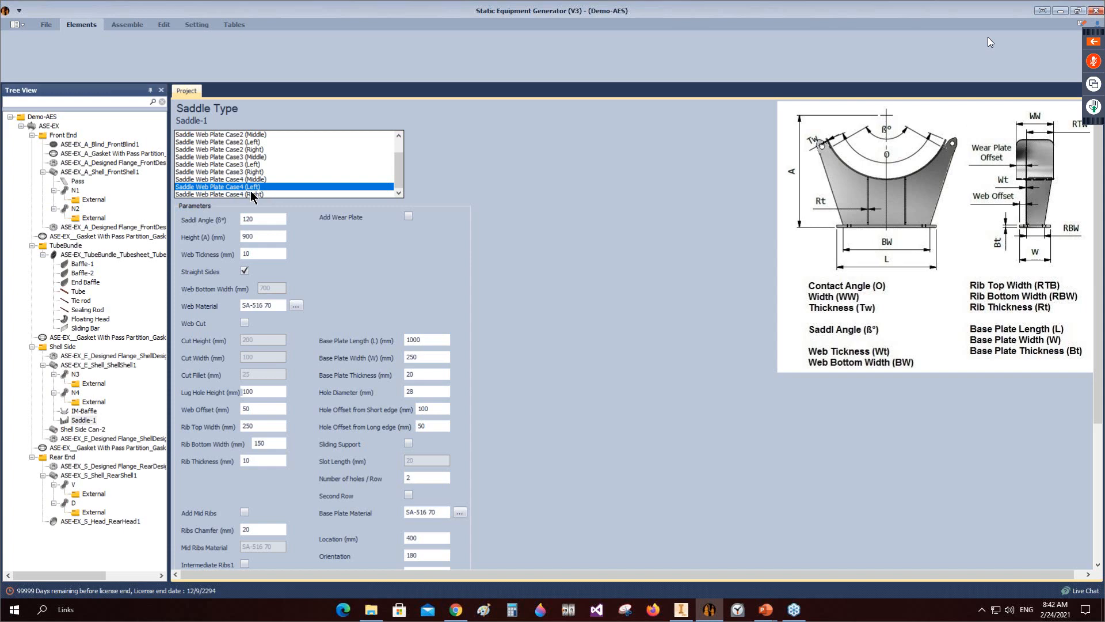
left_click(263, 236)
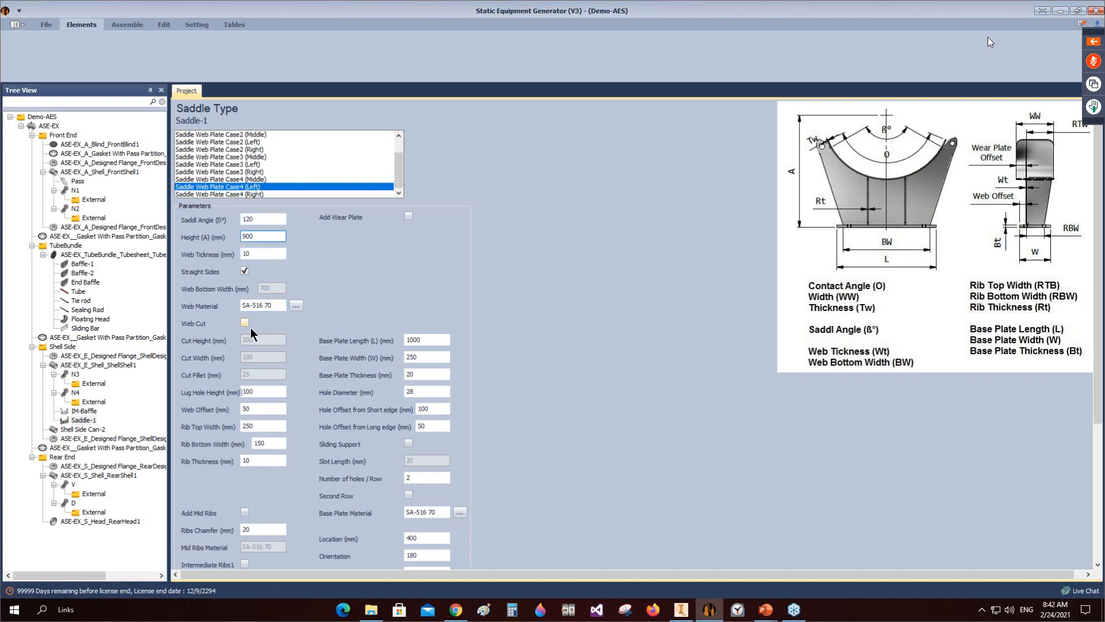
left_click_drag(264, 392, 150, 395)
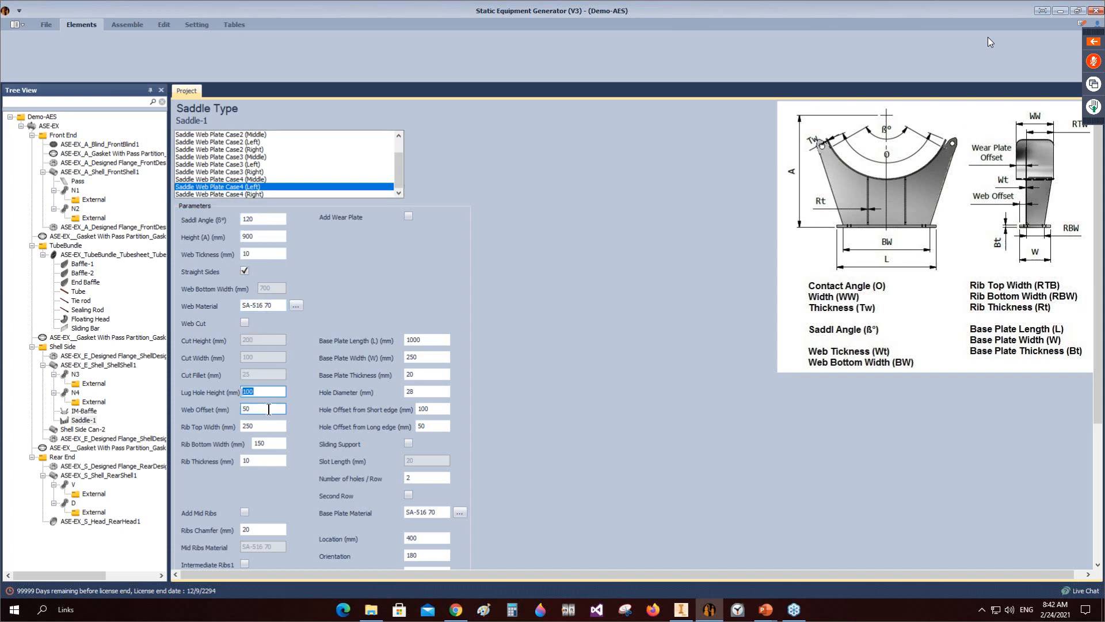
left_click_drag(269, 409, 189, 408)
left_click_drag(279, 442, 225, 450)
type("200")
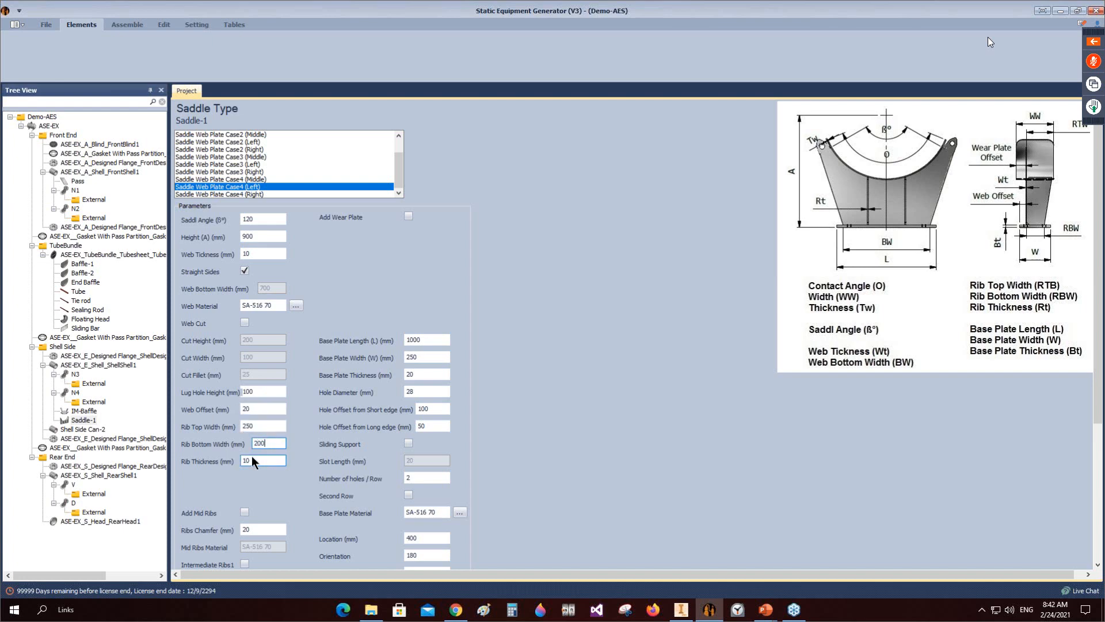
Step: Add mid ribs and the first intermediate ribs to Saddle-1, with the rib spacing set to 500 mm
scroll(254, 457, "down", 1)
left_click(247, 444)
left_click(247, 496)
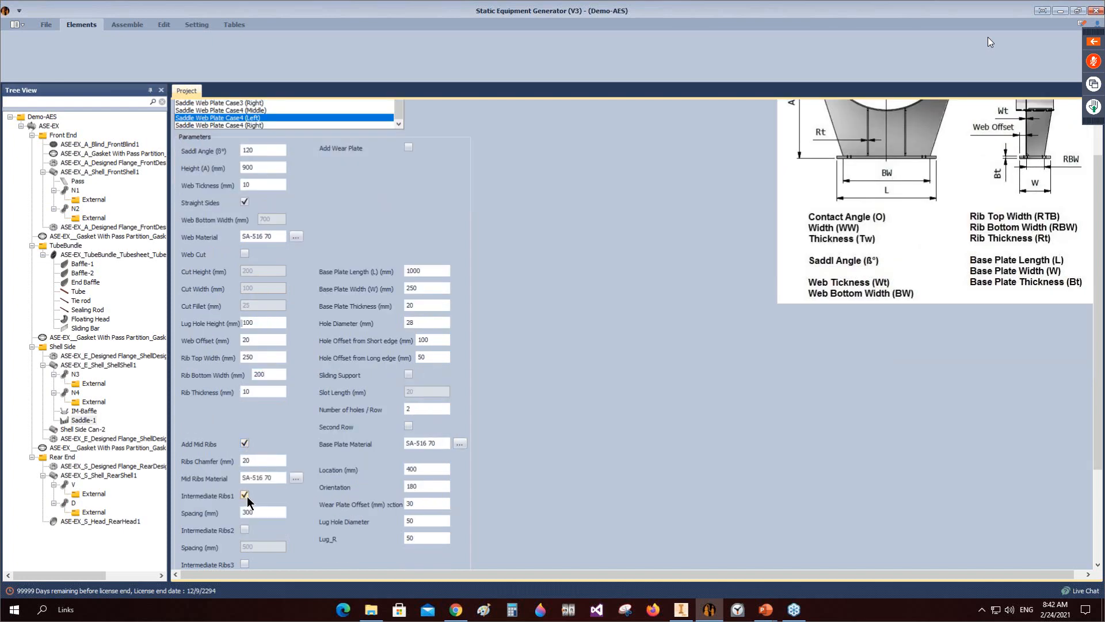
left_click(258, 512)
scroll(257, 512, "down", 2)
left_click_drag(269, 377, 208, 383)
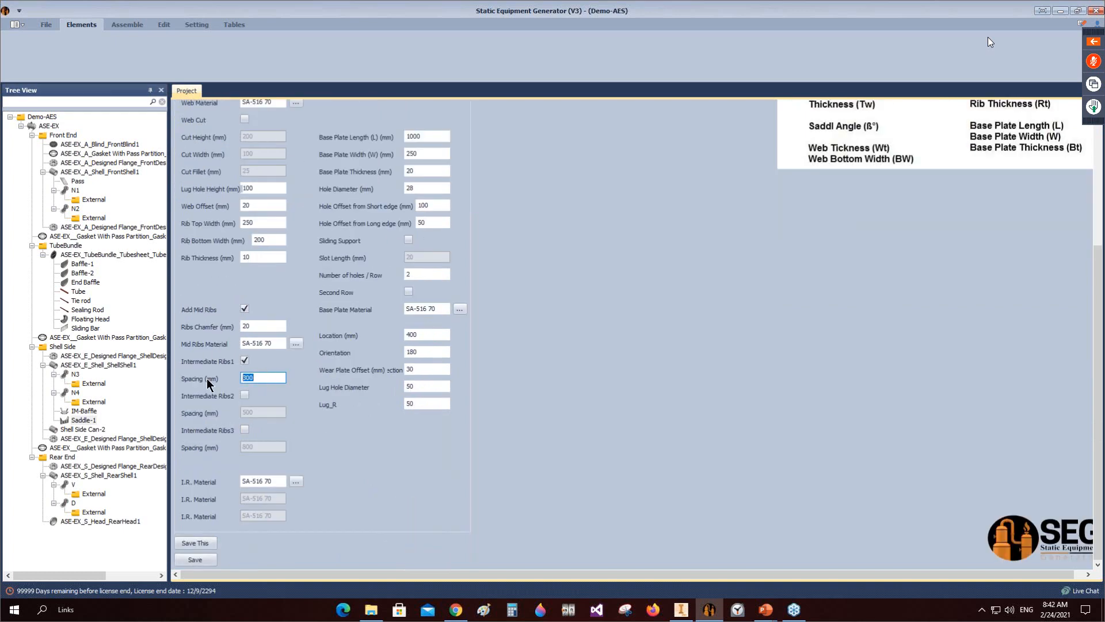
Step: Add a wear plate to Saddle-1, set base plate length to 900 mm, and replace straight sides with an 850 mm web bottom width
scroll(365, 406, "up", 2)
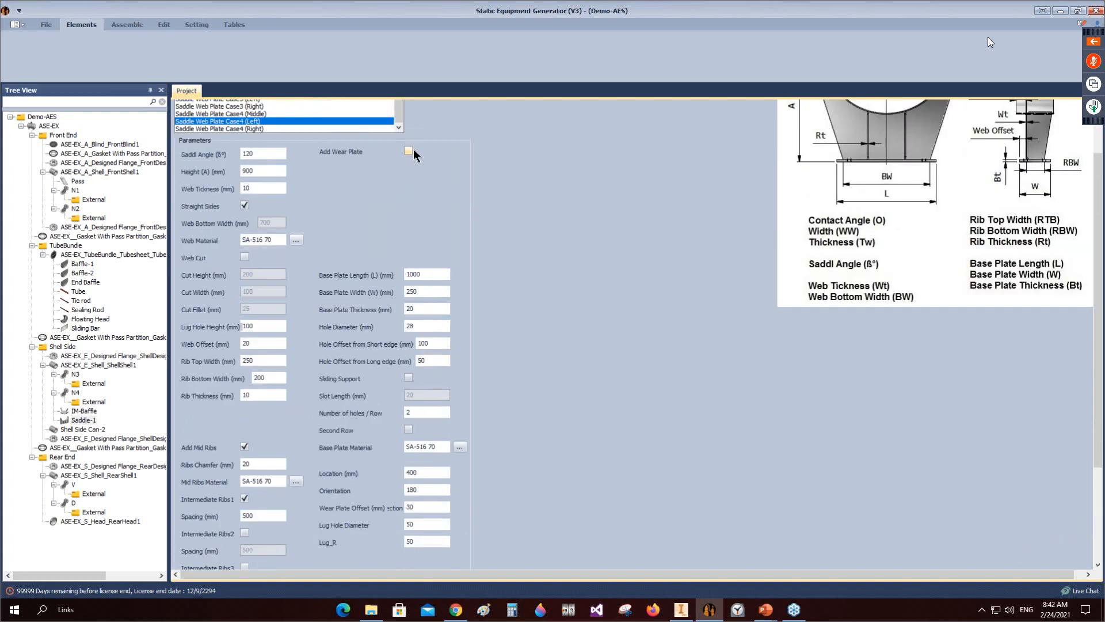
left_click_drag(429, 274, 378, 296)
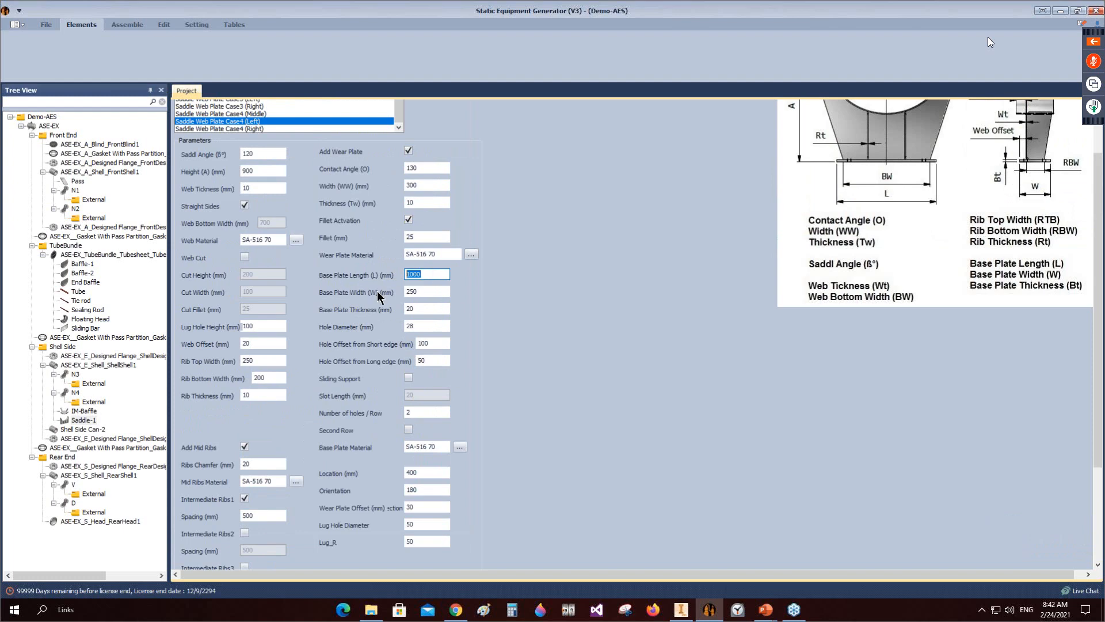
type("9")
left_click(245, 205)
double_click(268, 222)
type("850")
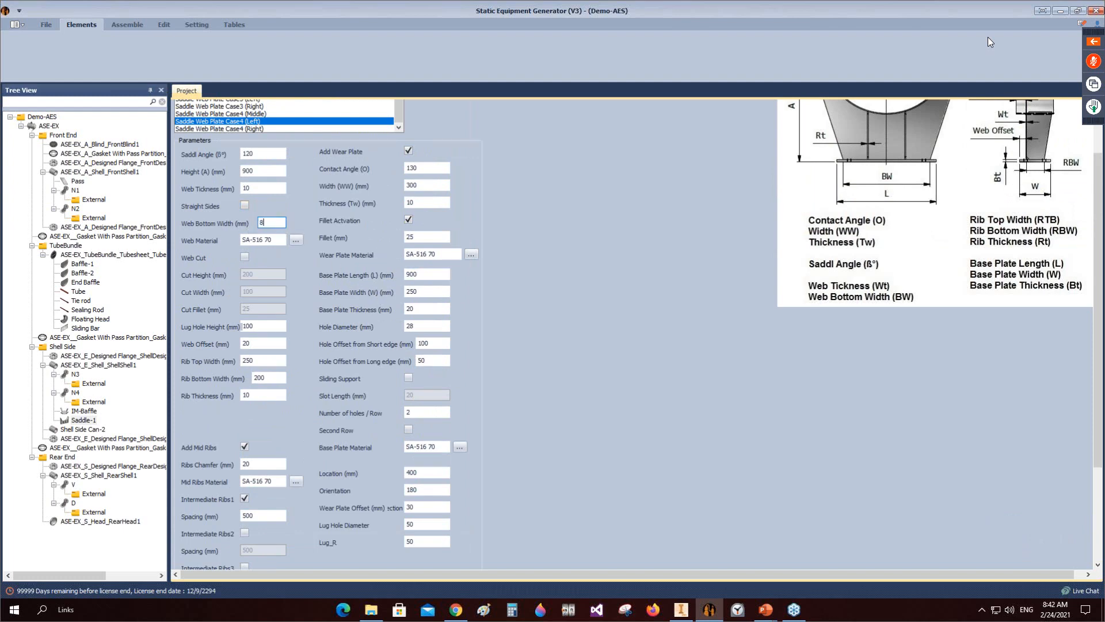
Step: Set Saddle-1's base plate thickness to 40 mm and hole diameter to 40 mm, and make it a sliding support
double_click(435, 308)
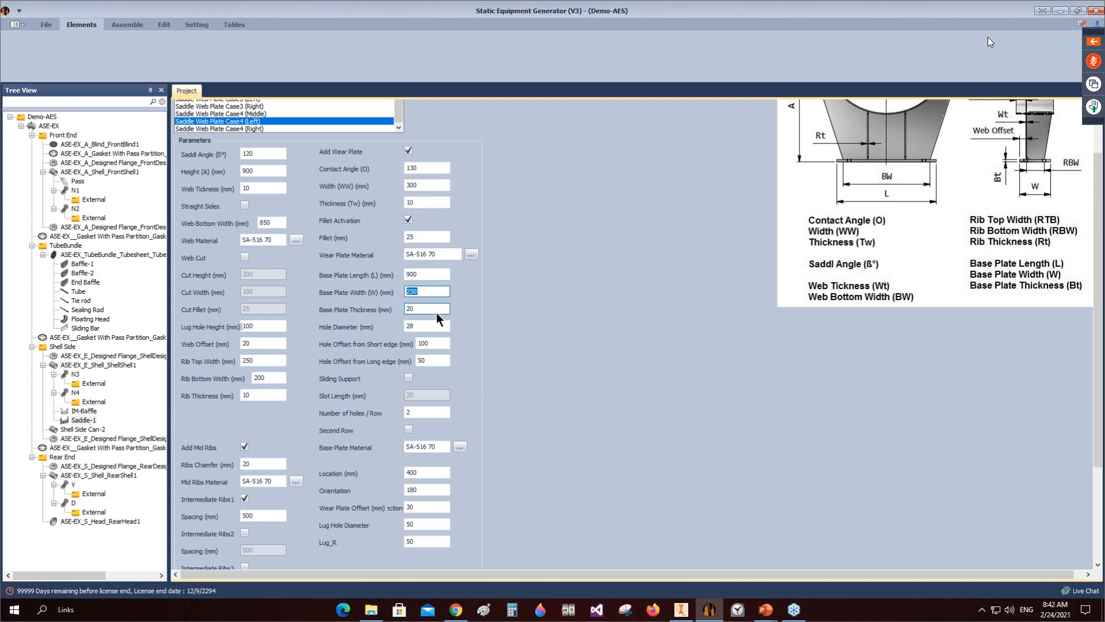
type("40")
double_click(416, 326)
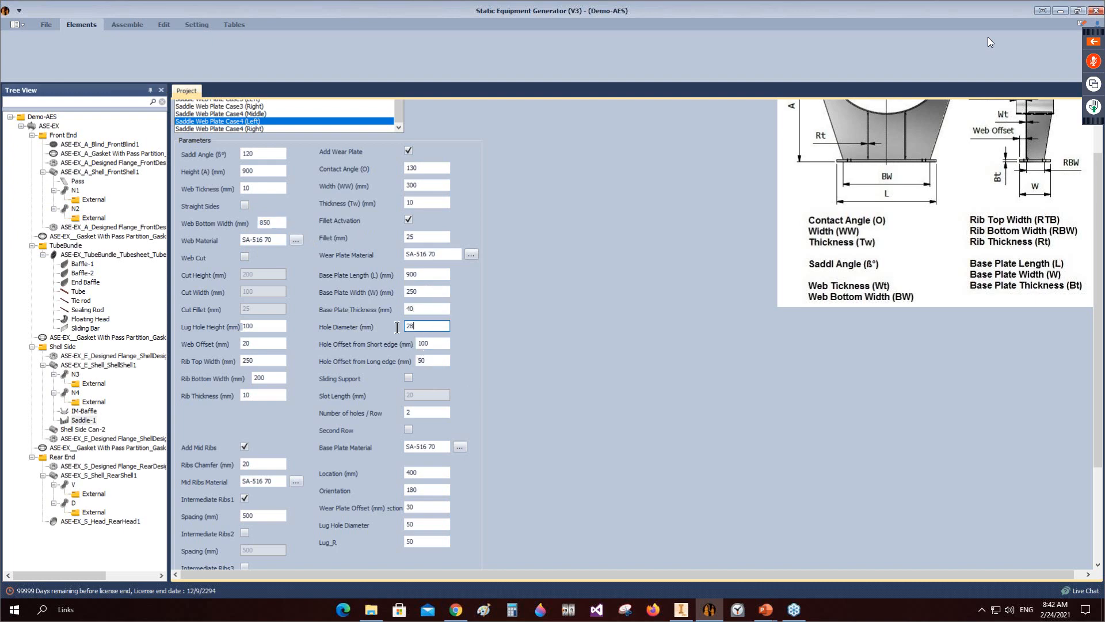
type("40")
left_click(411, 380)
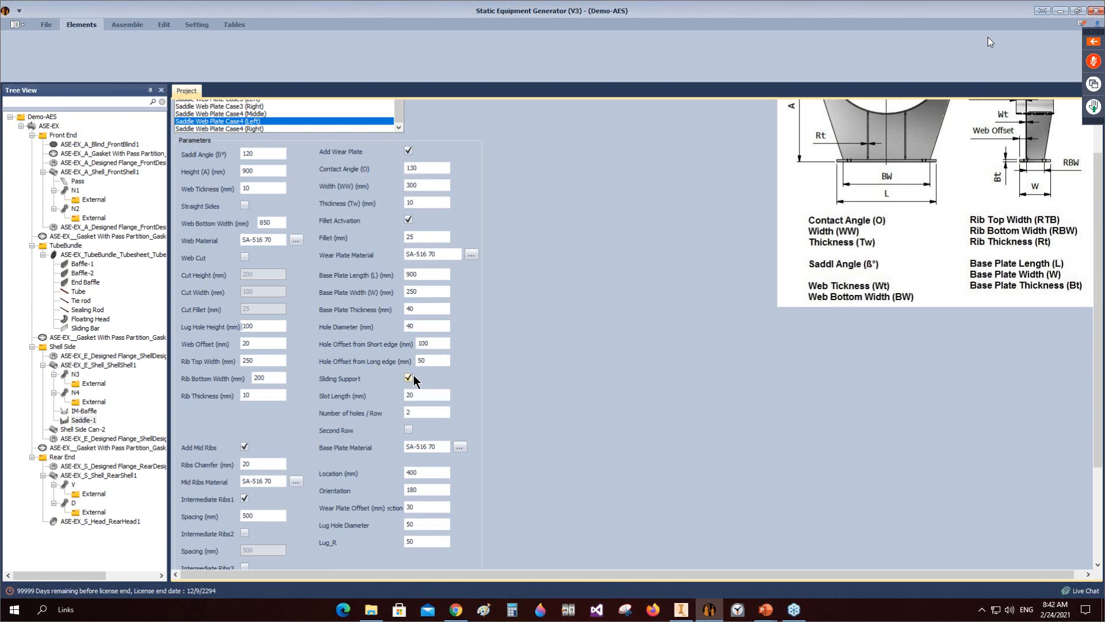
Step: Set Saddle-1's hole offset from the short edge to 125 mm and its location to 700 mm, and save it
double_click(425, 344)
type("125")
left_click(415, 473)
type("7")
left_click(422, 493)
scroll(426, 525, "down", 3)
left_click(205, 555)
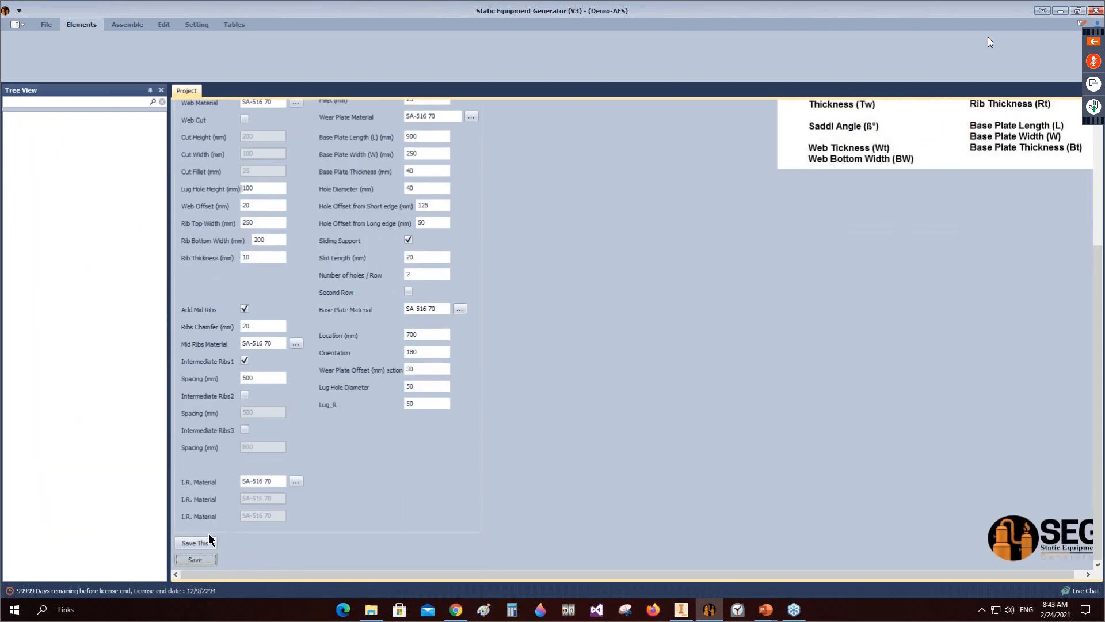
Step: Add a second saddle named Saddle-2 to the shell ASE-EX_E_Shell_ShellShell1 and open its parameters
left_click(98, 365)
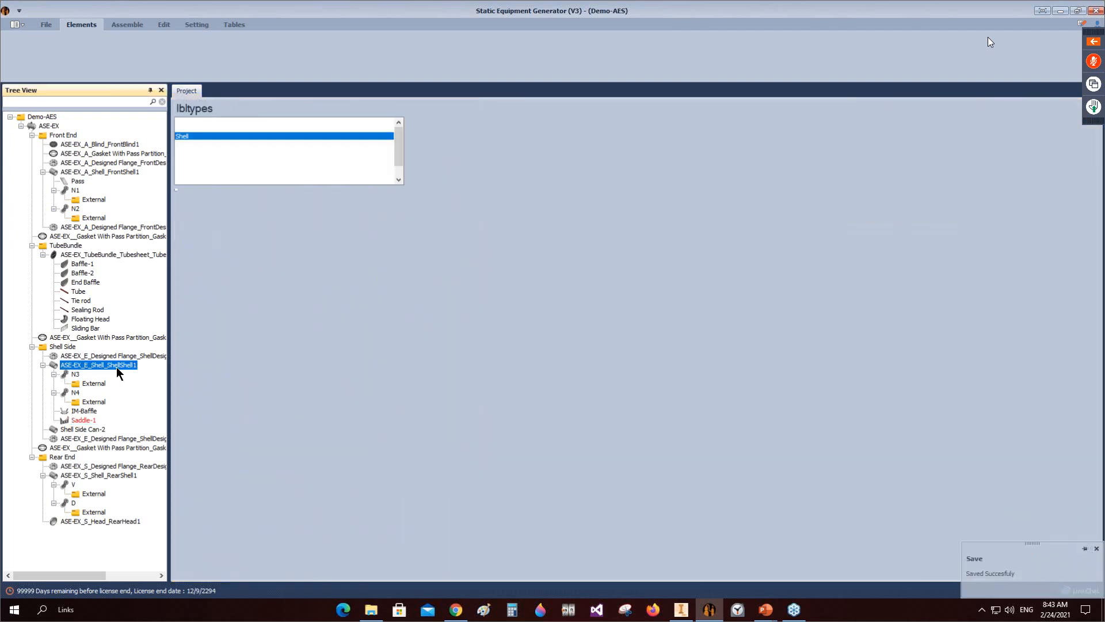
left_click(127, 24)
left_click(22, 61)
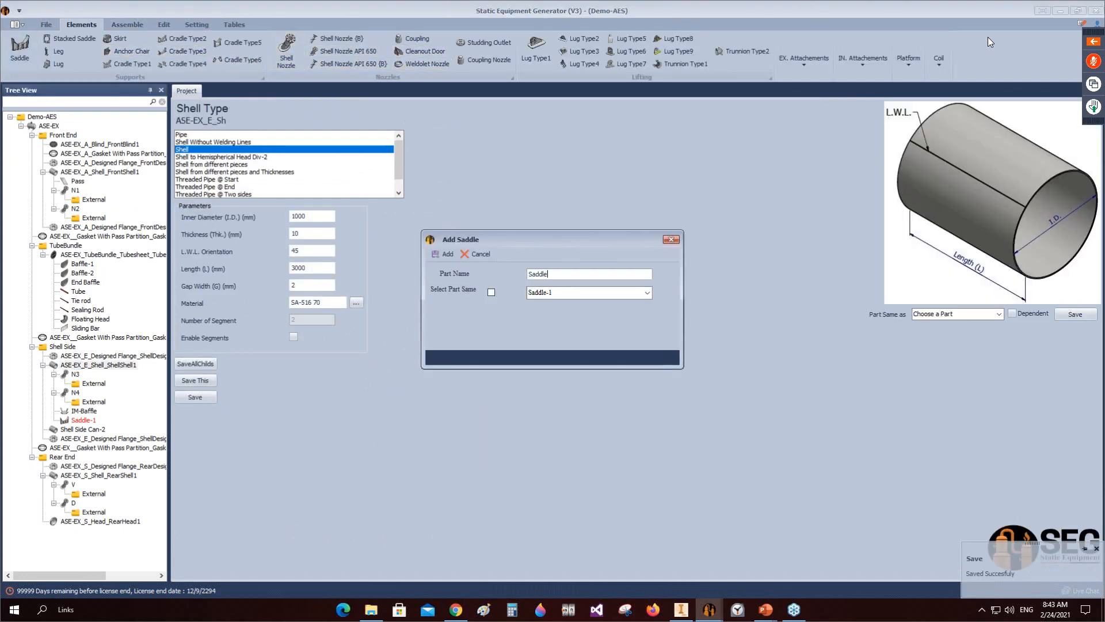
left_click(447, 254)
left_click(71, 428)
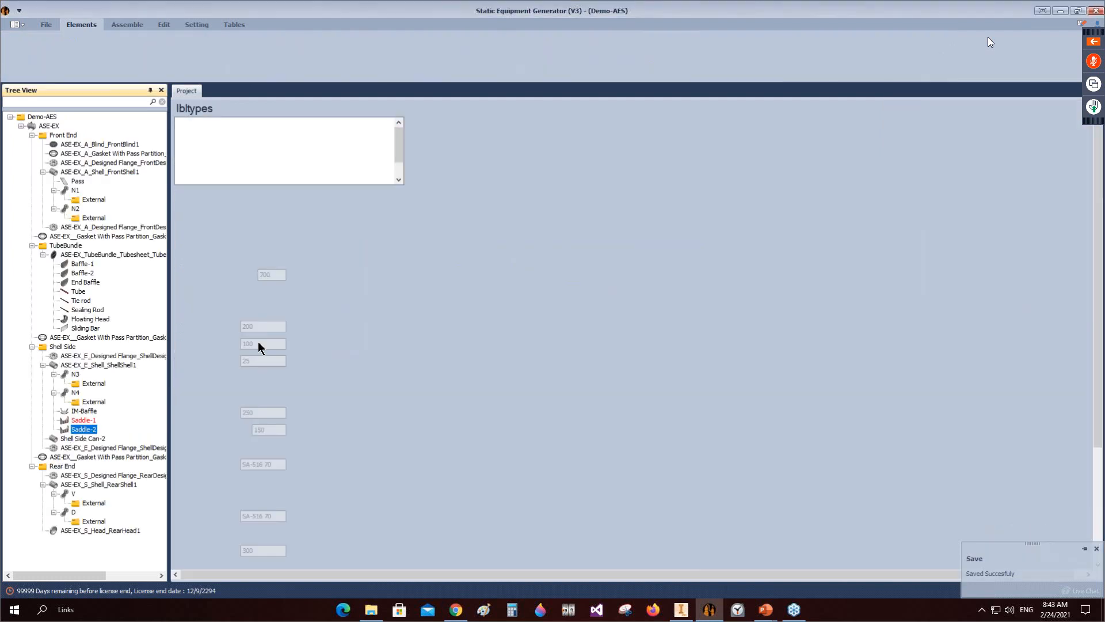
Step: Set Saddle-2 to type Saddle Web Plate Case4 (Right) with a 20 mm web offset and 200 mm rib bottom width
left_click_drag(403, 154, 404, 192)
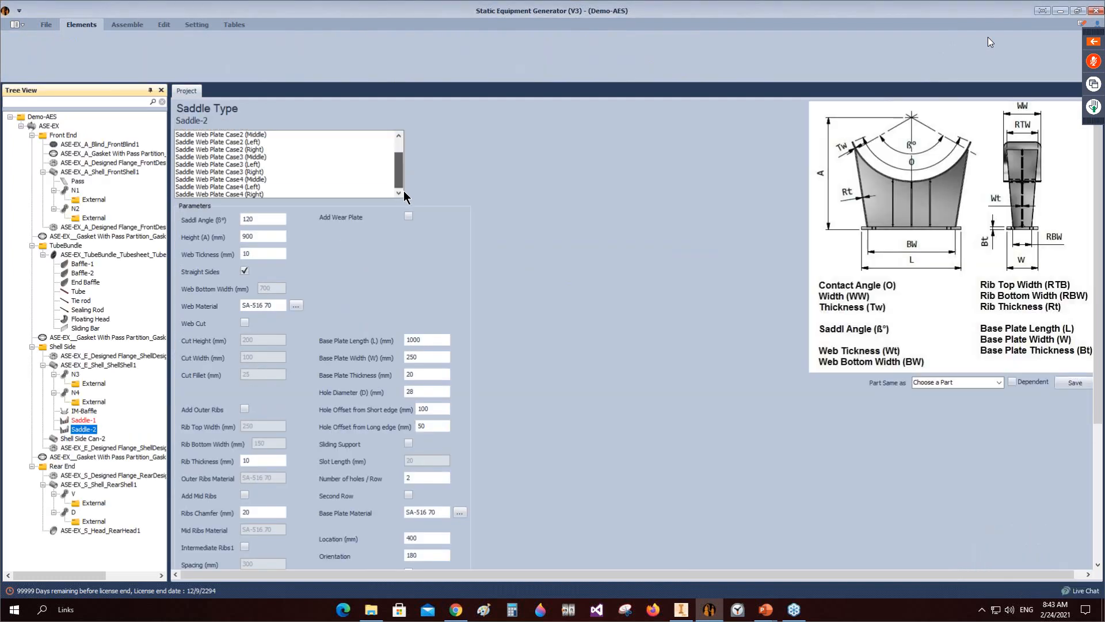
left_click(253, 193)
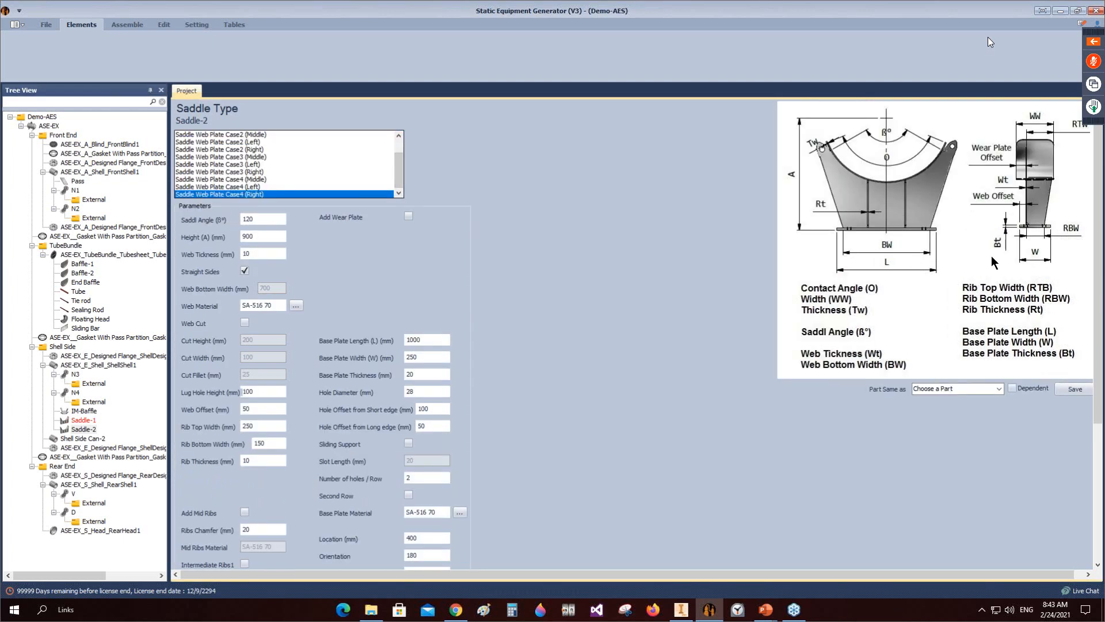
left_click(259, 237)
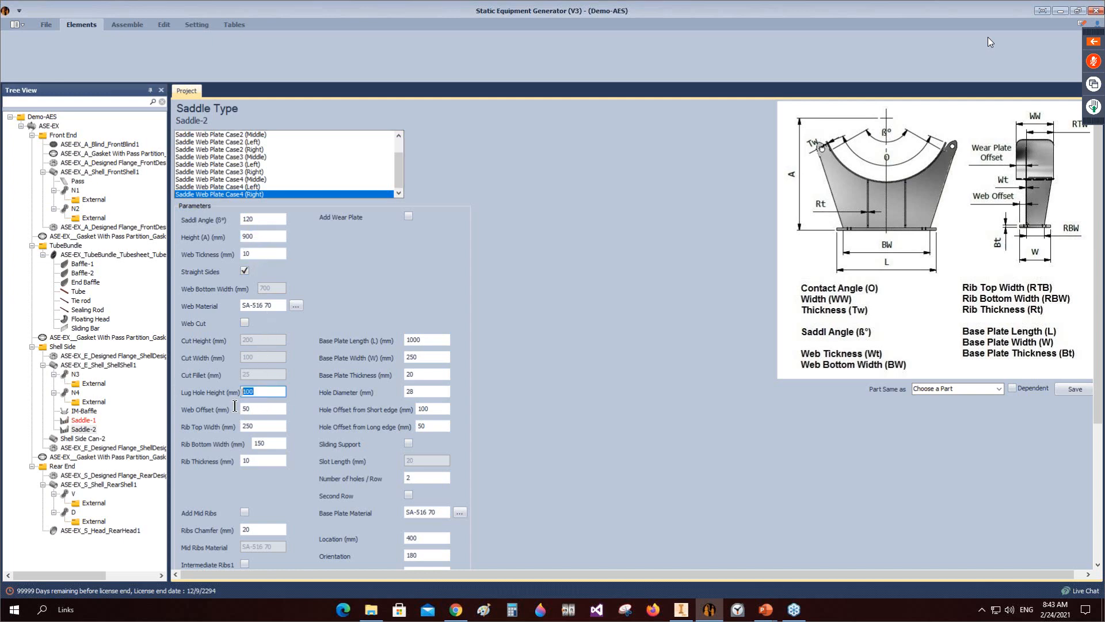
double_click(254, 409)
type("20")
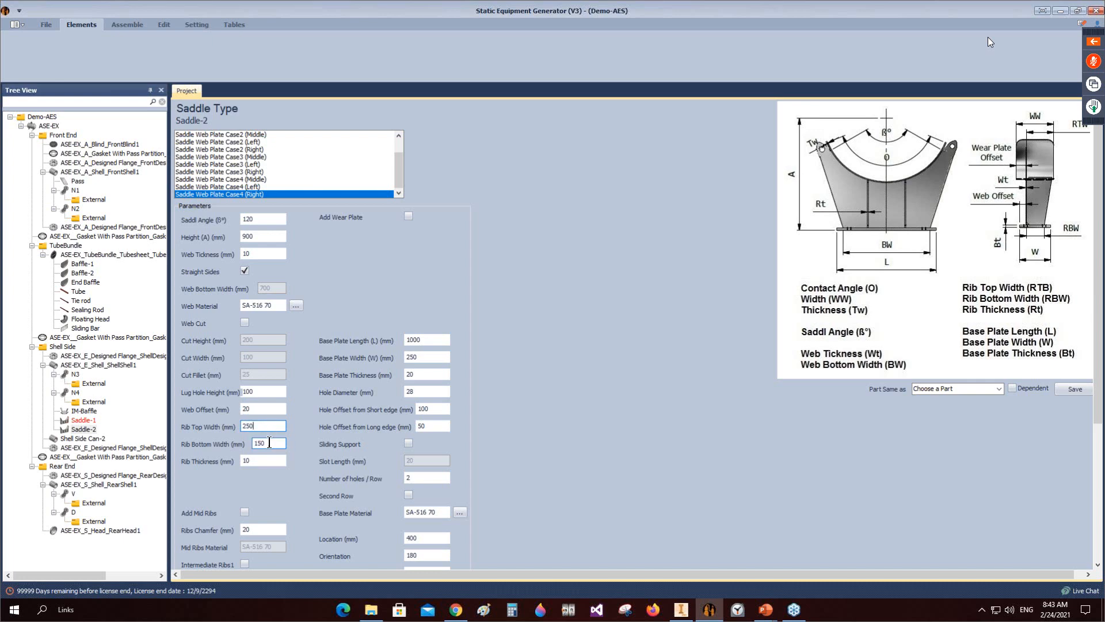
double_click(259, 443)
type("200")
Step: Add mid ribs, first intermediate ribs at 50 mm spacing and a wear plate to Saddle-2
left_click(245, 512)
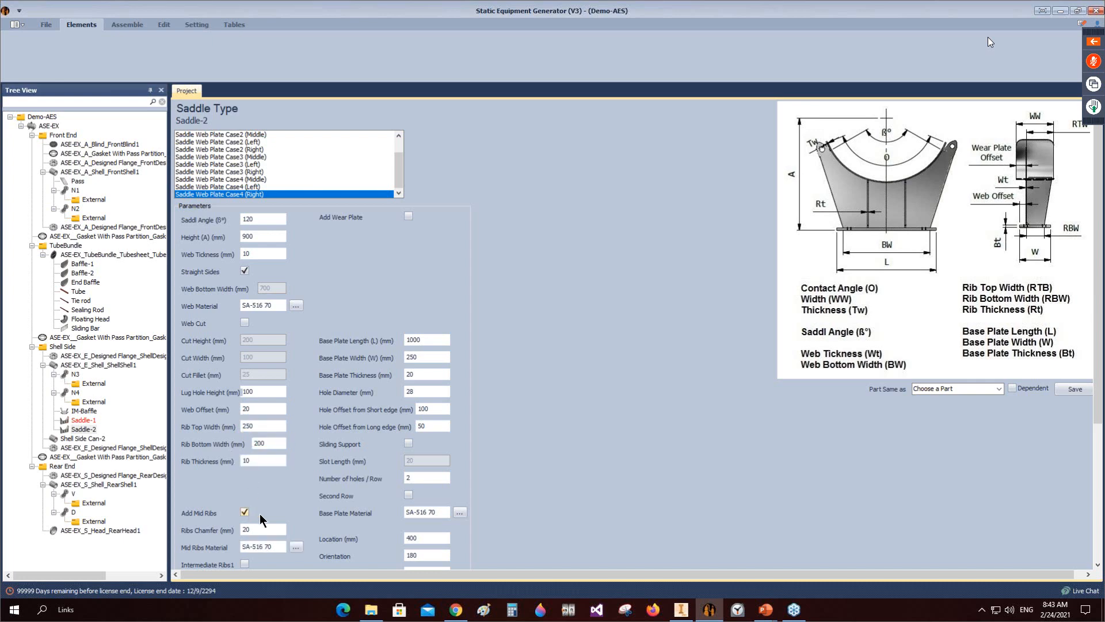
scroll(249, 501, "down", 1)
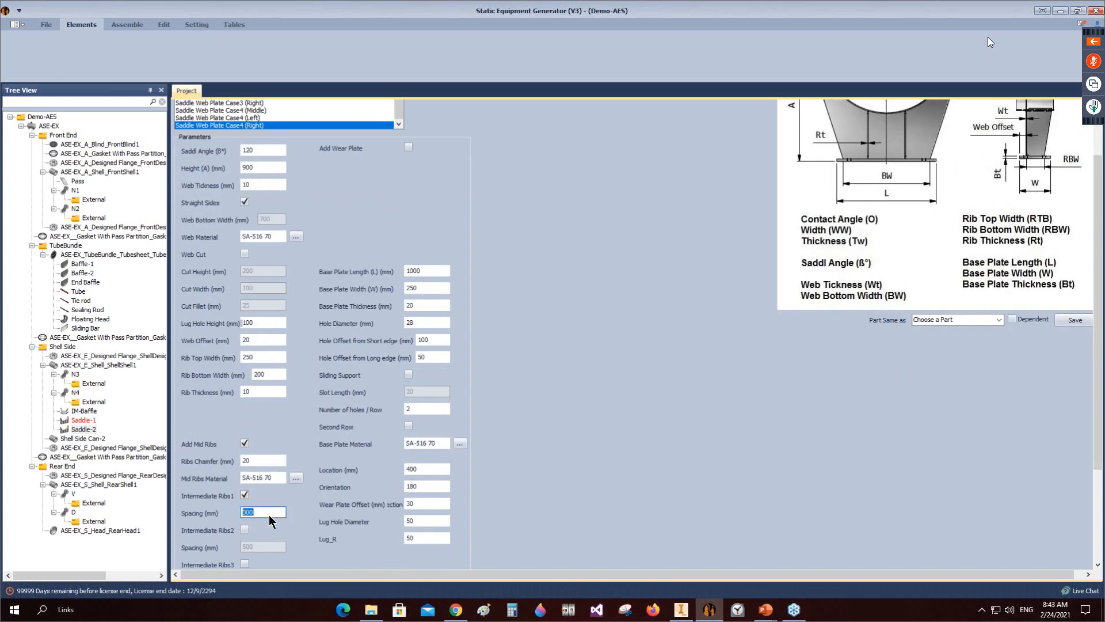
left_click(409, 146)
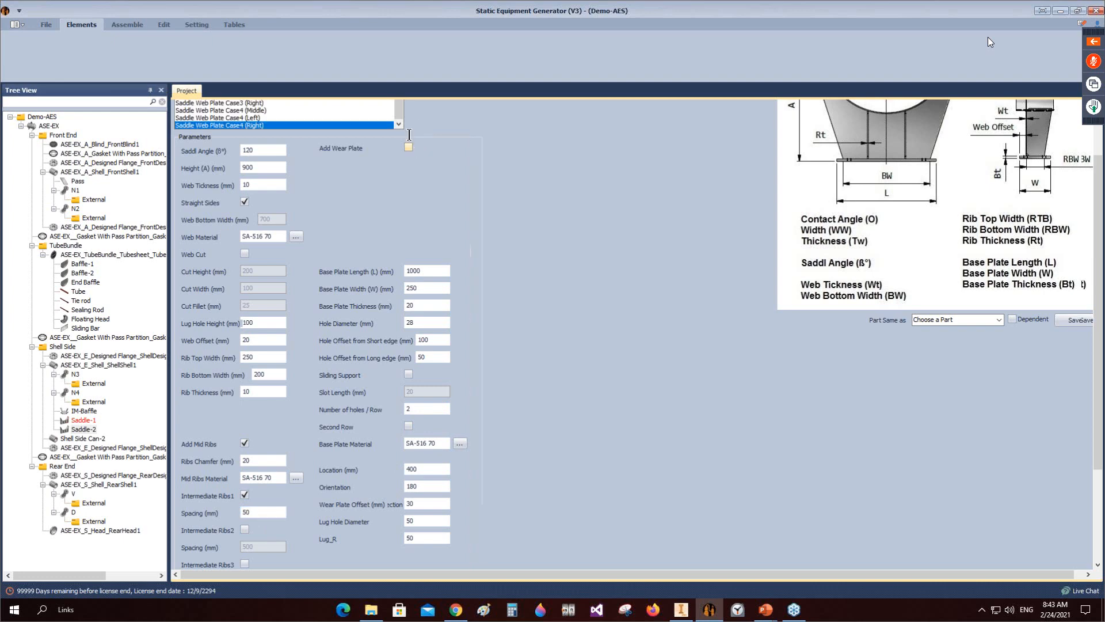
Step: Set Saddle-2's base plate length to 900 mm and replace the straight sides with an 850 mm web bottom width
left_click_drag(428, 271, 345, 277)
type("900")
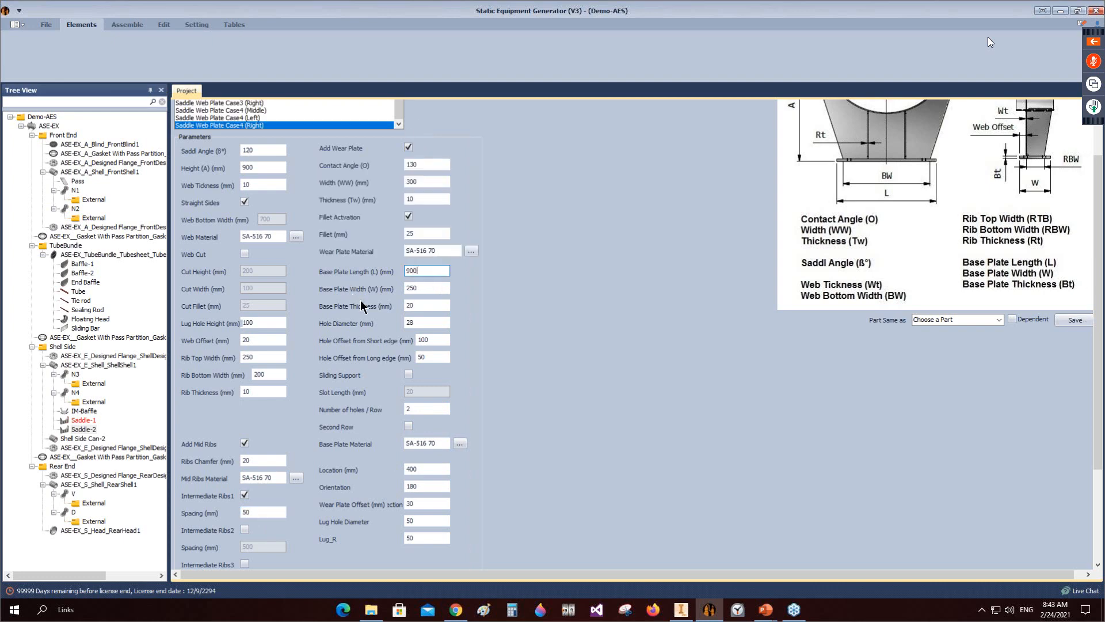
left_click(244, 202)
left_click_drag(279, 219, 226, 227)
type("850")
Step: Set Saddle-2's base plate thickness to 40 mm and hole diameter to 40 mm
left_click_drag(439, 305, 348, 314)
type("40")
key("Tab")
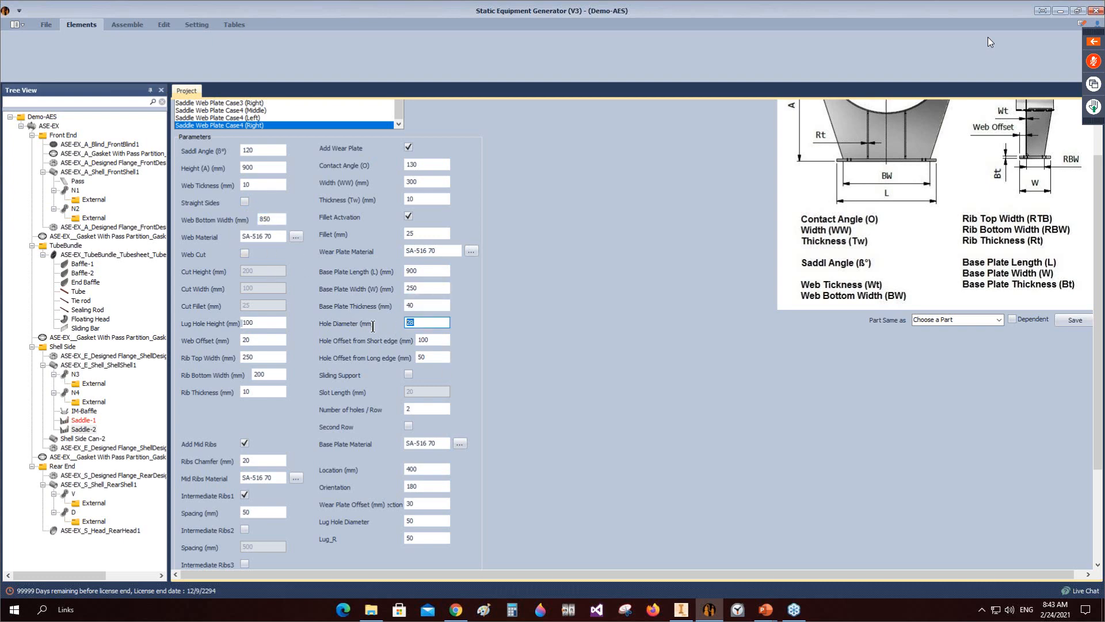
Step: Set Saddle-2's hole offset from the short edge to 125 mm and its location to 4600 mm, and save it
left_click(440, 343)
double_click(442, 339)
type("125")
double_click(410, 470)
type("4")
scroll(465, 499, "down", 3)
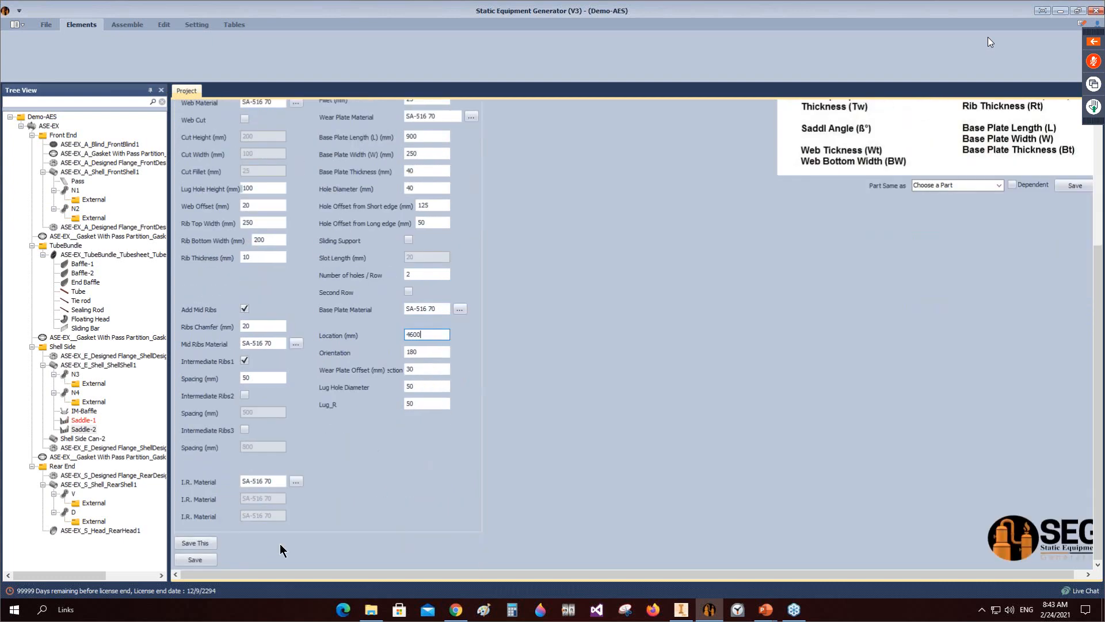
left_click(214, 559)
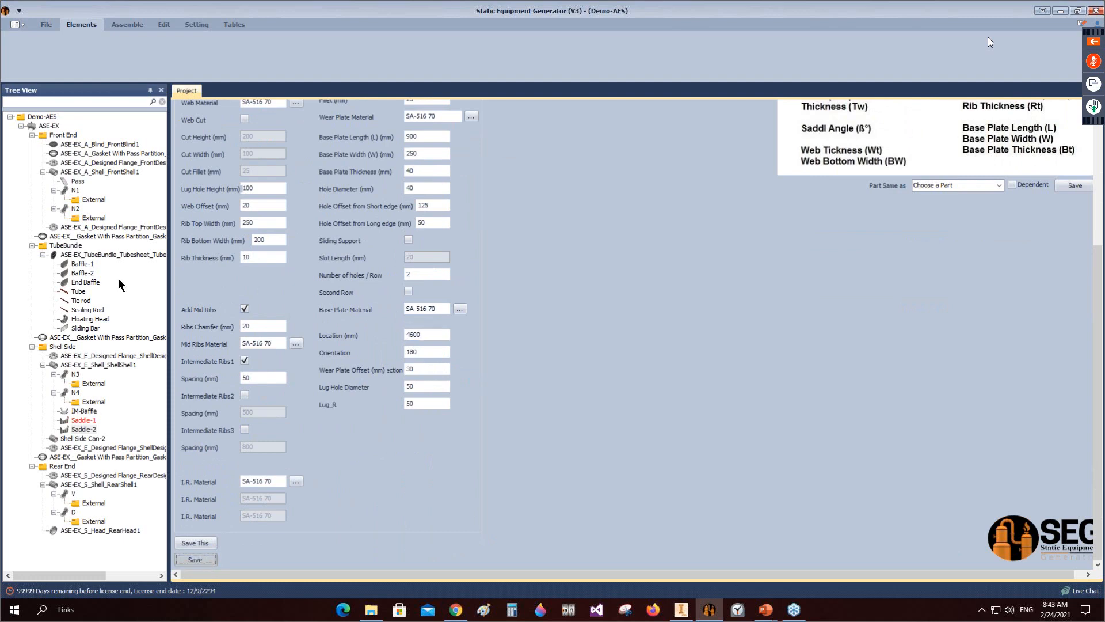
Step: Start generating the Inventor assembly with the new saddles and switch to Inventor
left_click(120, 26)
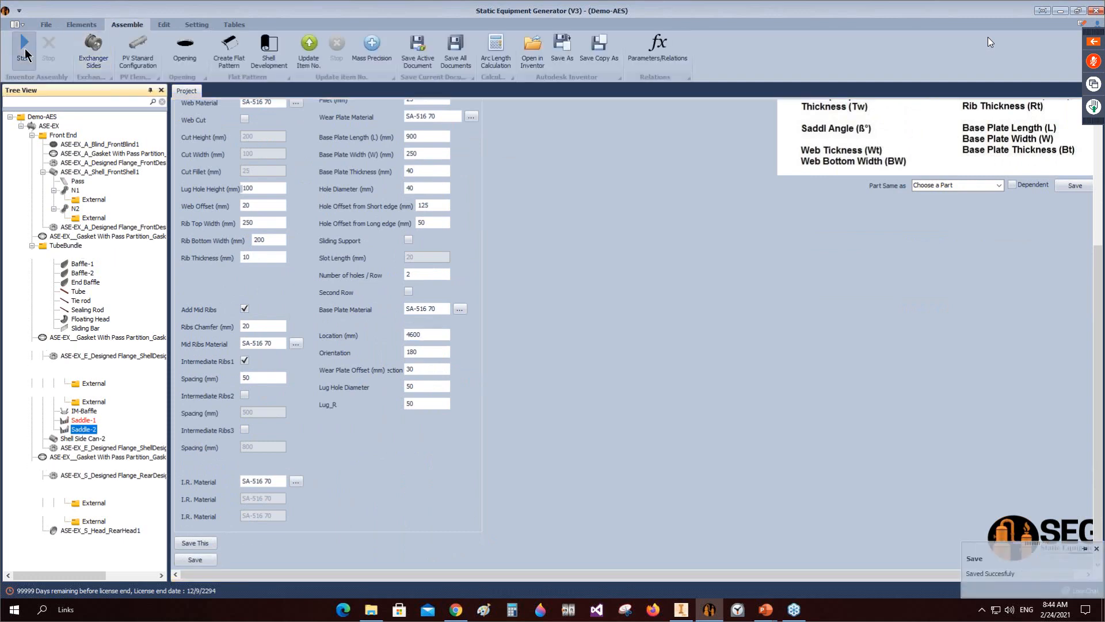
left_click(682, 614)
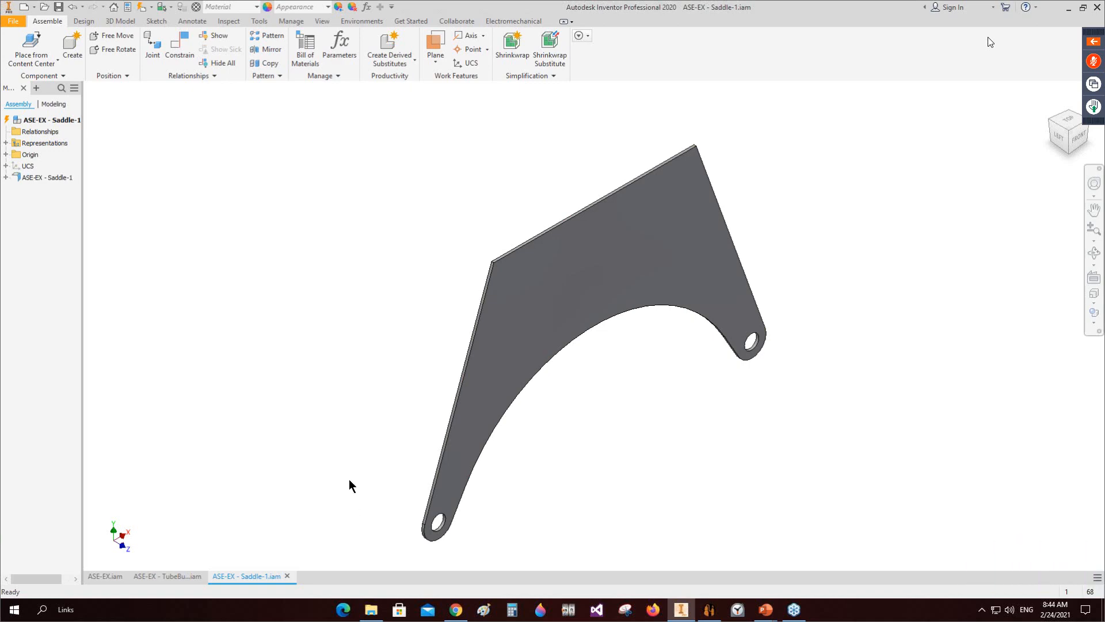
Step: Switch to the SEG software Webinar presentation in PowerPoint and start the slide show from the Tube Sheet Holing using HTRI csv file slide
mouse_move(766, 609)
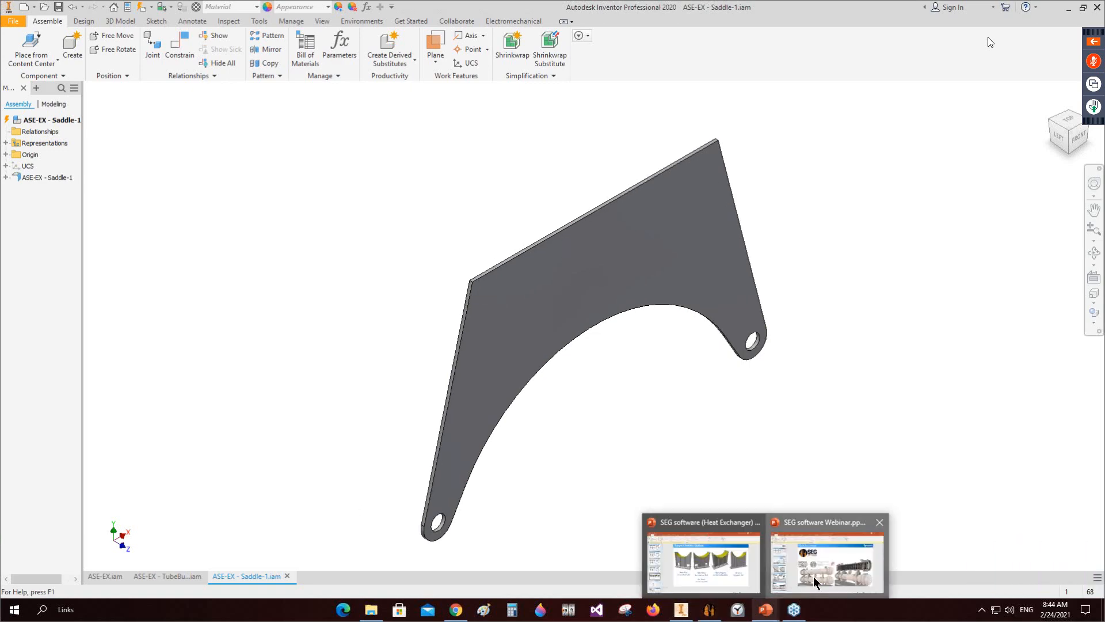
left_click(813, 575)
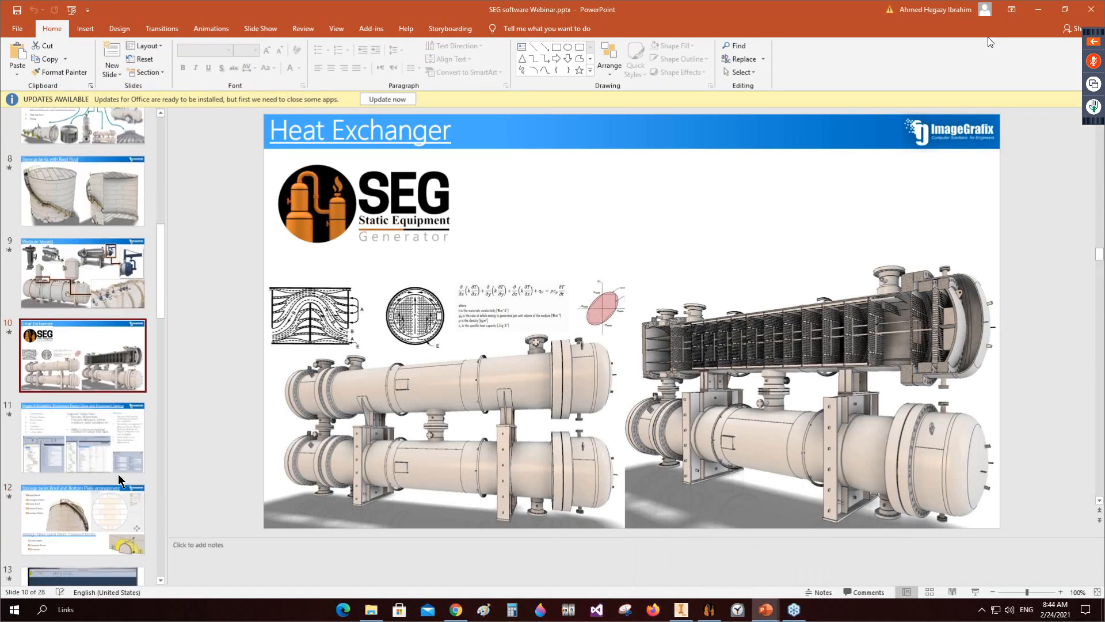
scroll(119, 475, "down", 5)
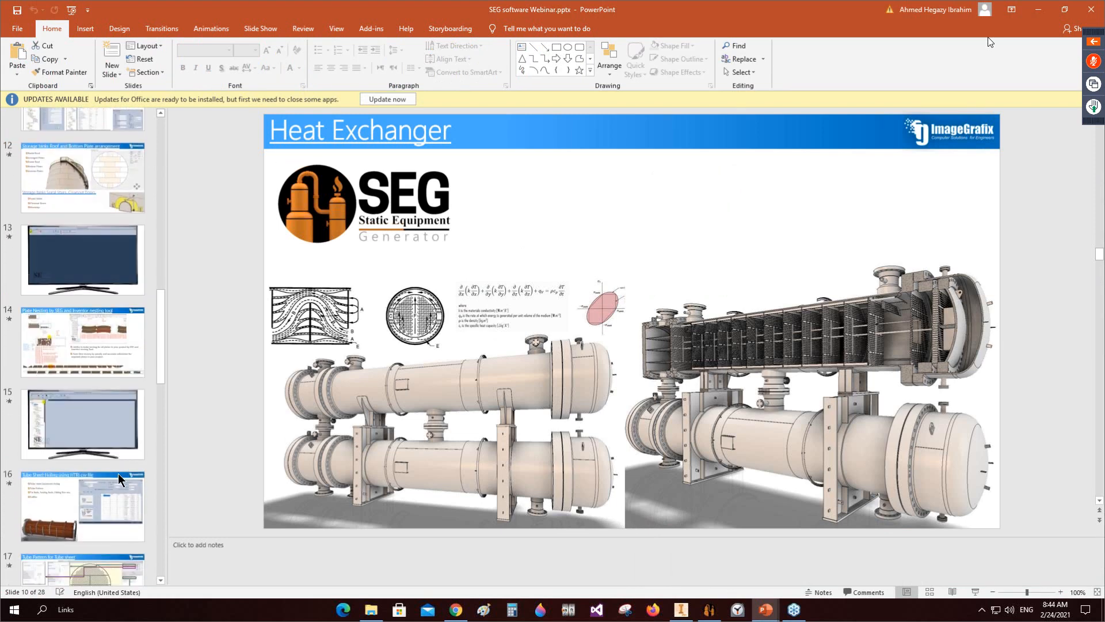
scroll(119, 473, "down", 1)
left_click(115, 440)
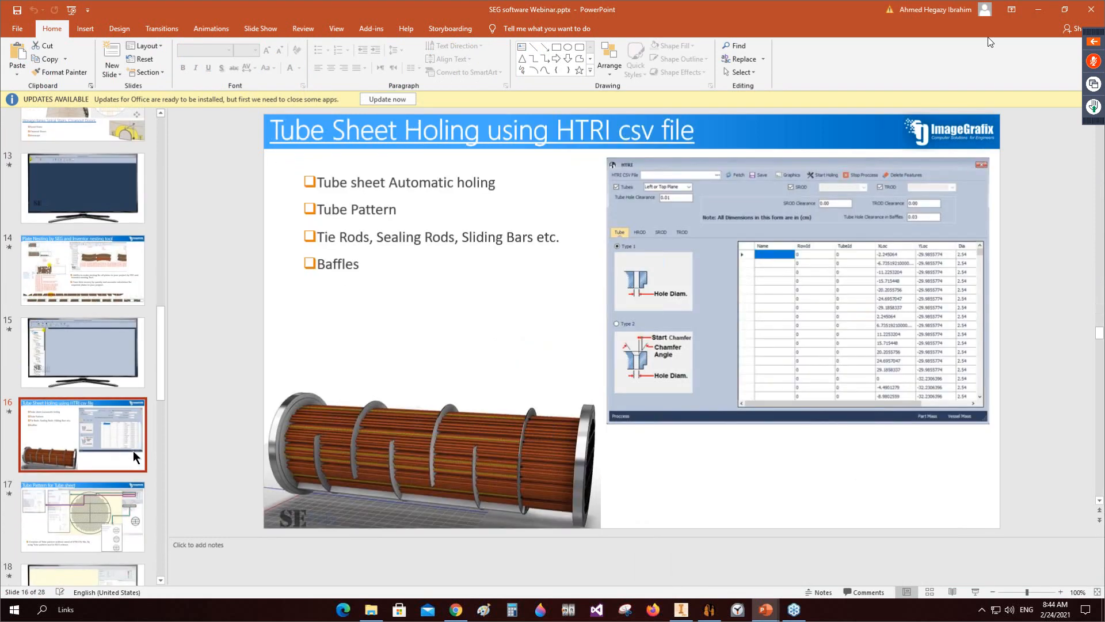
key("shift+F5")
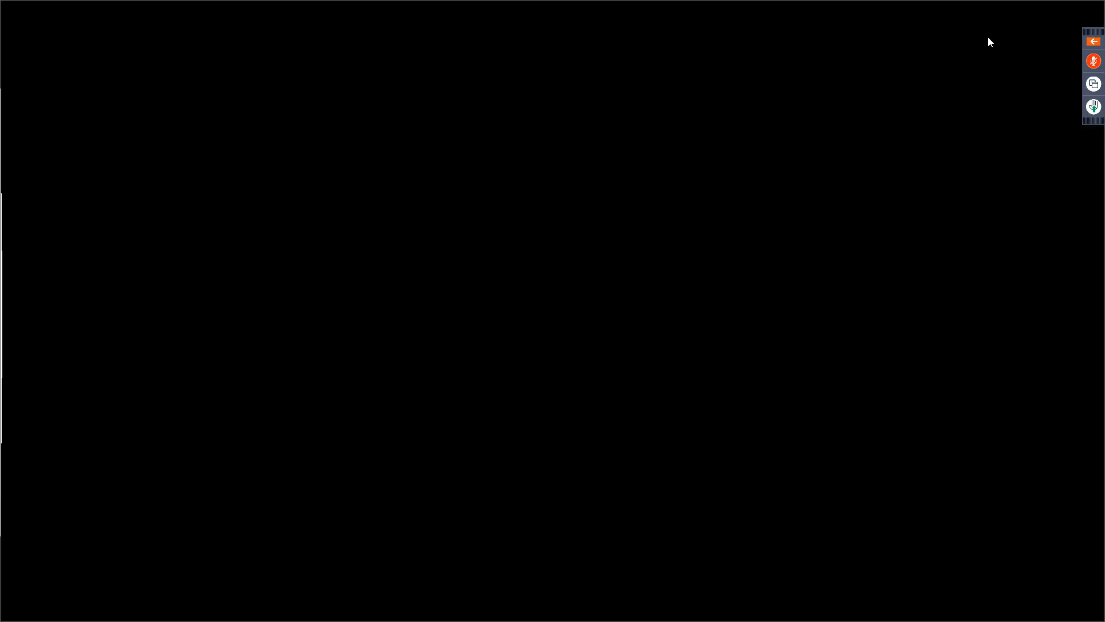
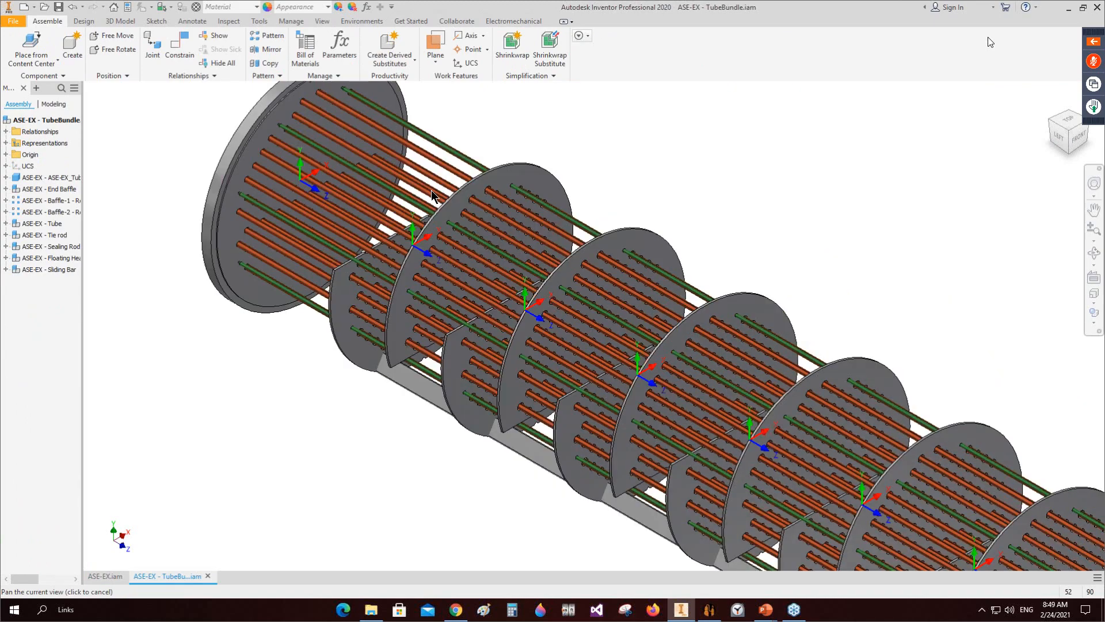
Step: Hide all work features in the ASE-EX tube bundle assembly and inspect the bundle from the floating head end
left_click(322, 20)
left_click(21, 55)
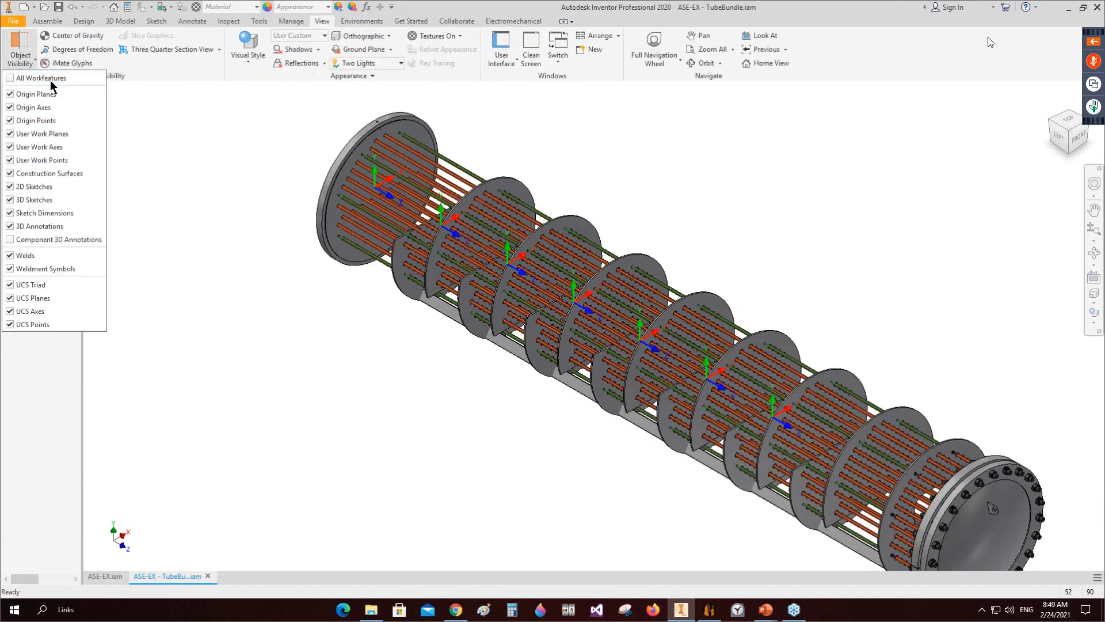
left_click(28, 78)
left_click(1093, 252)
left_click_drag(858, 293, 636, 301)
scroll(887, 259, "up", 4)
scroll(867, 232, "down", 4)
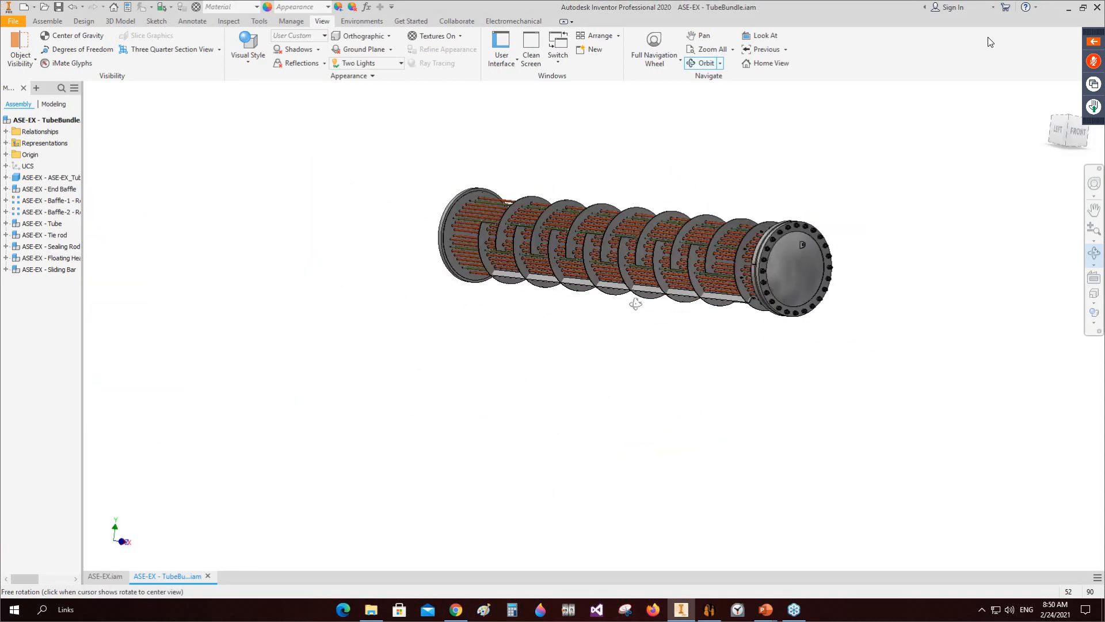
right_click(538, 256)
key("Escape")
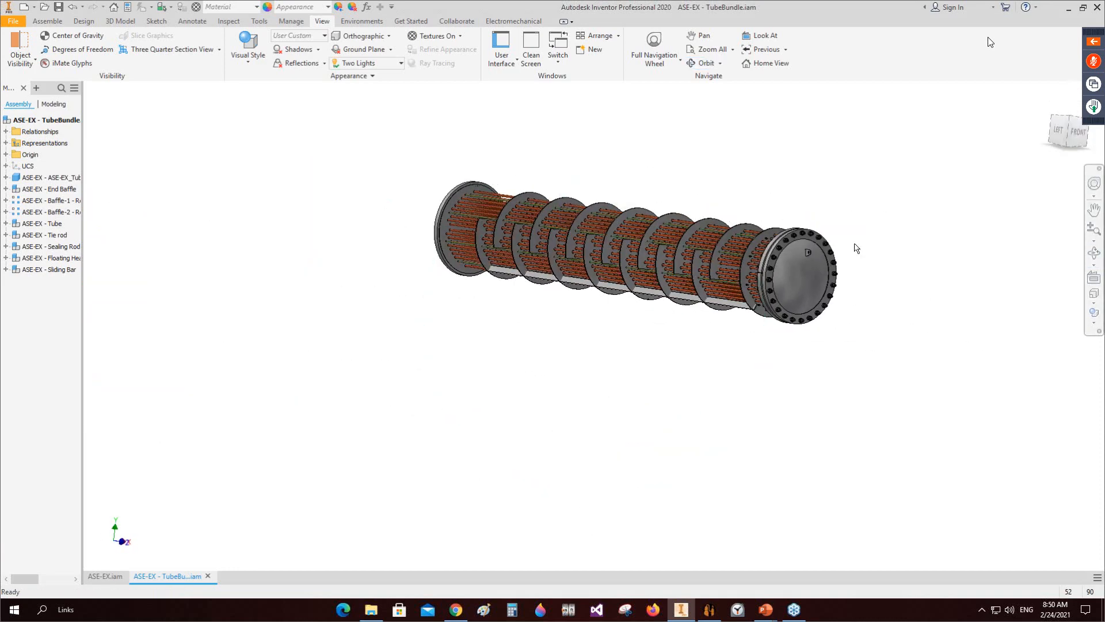
Step: Close the tube bundle assembly and collapse all children in the ASE-EX assembly's model tree
key("ctrl+F4")
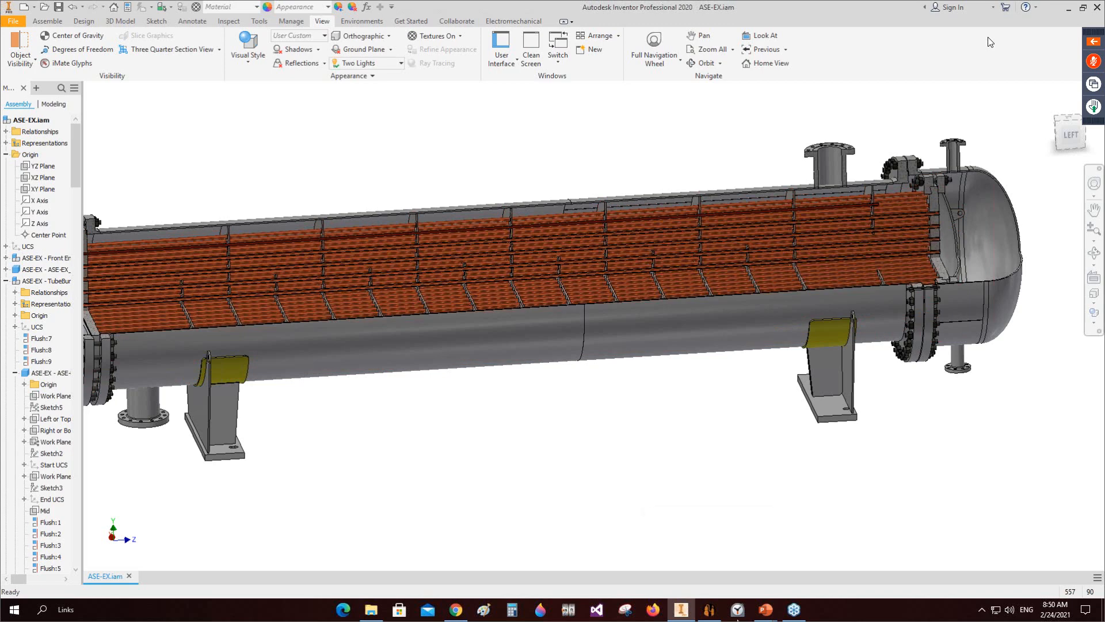
right_click(18, 120)
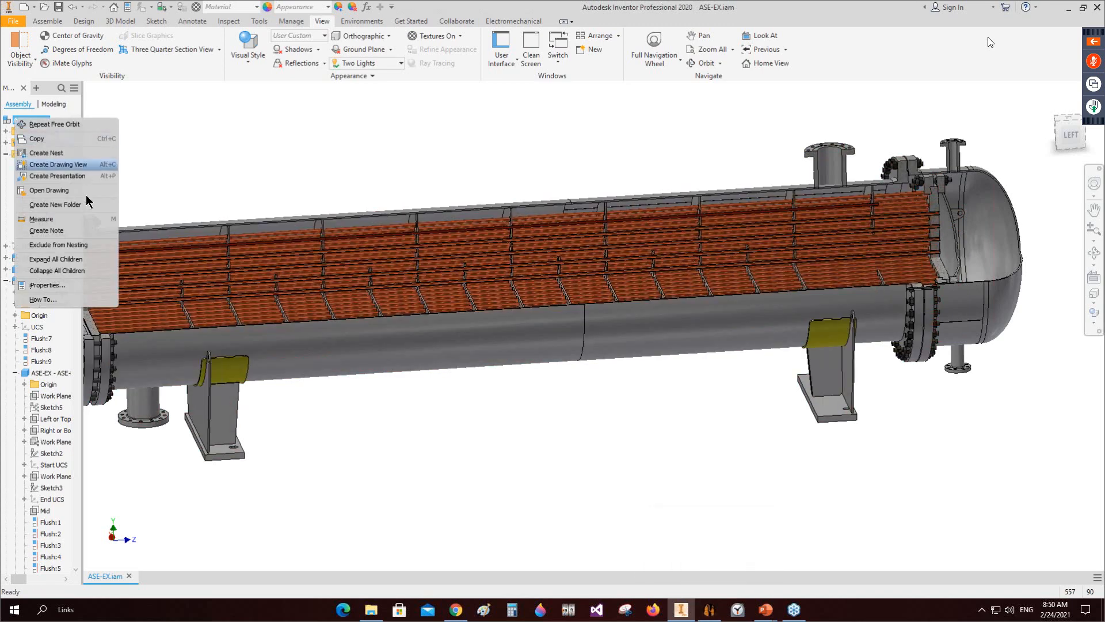
left_click(84, 269)
Step: Switch to Static Equipment Generator and collapse the Front End, TubeBundle, Shell Side and Rear End folders of ASE-EX
left_click(707, 608)
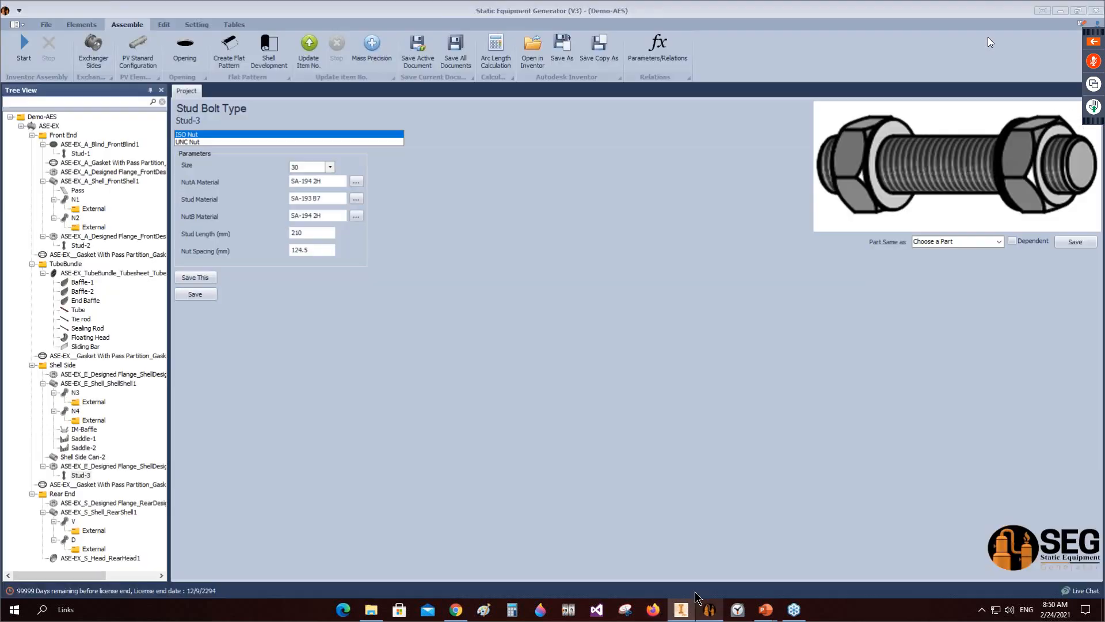
left_click(36, 137)
left_click(32, 136)
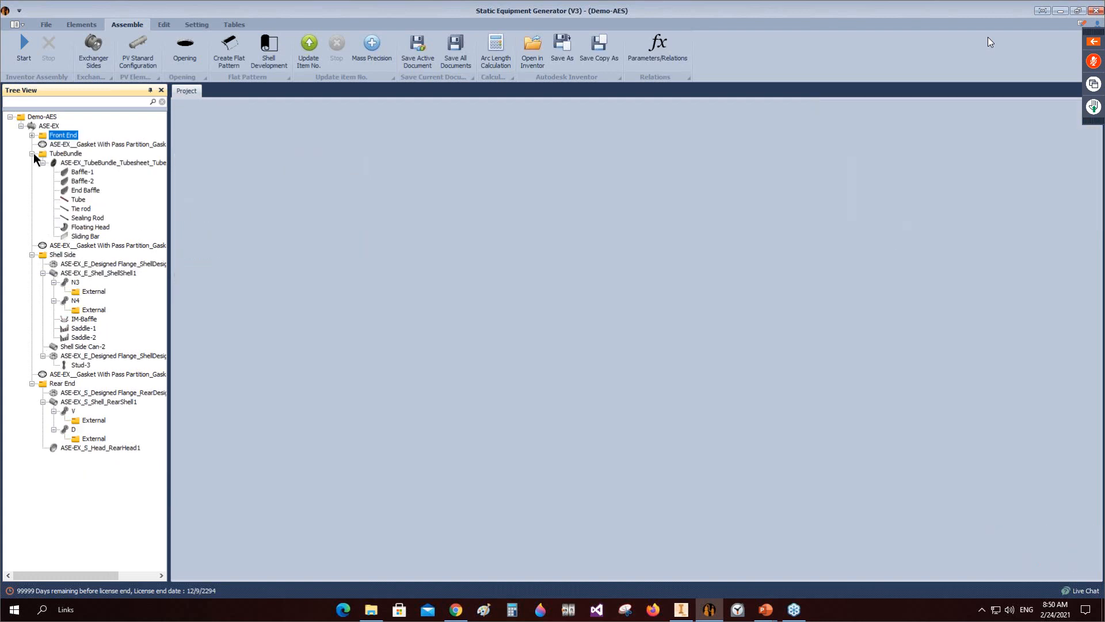
left_click(33, 153)
left_click(32, 172)
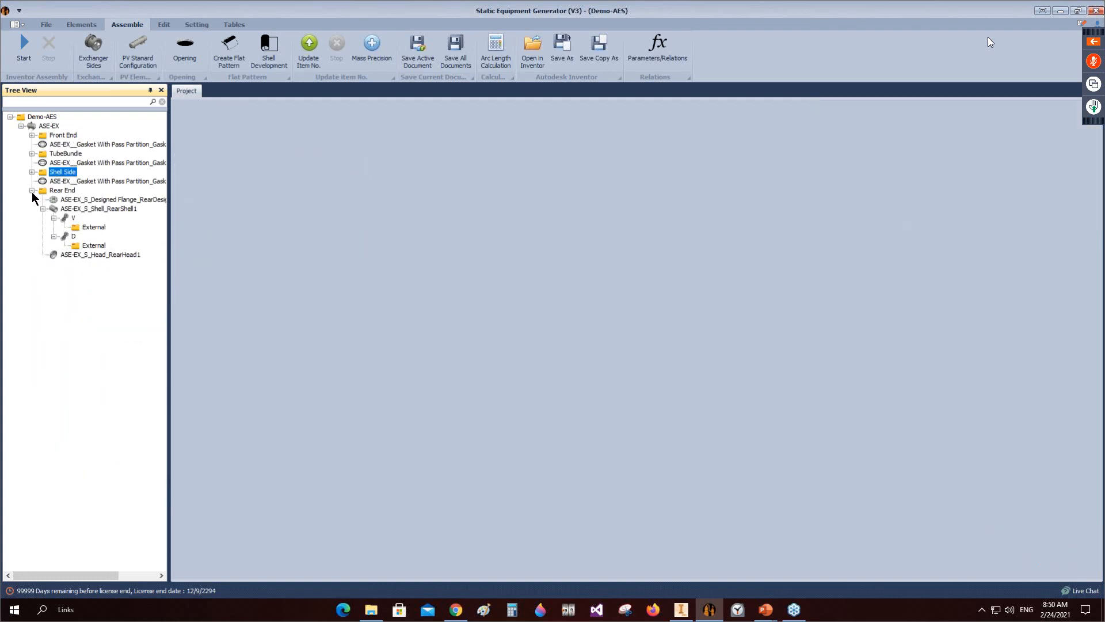
left_click(32, 191)
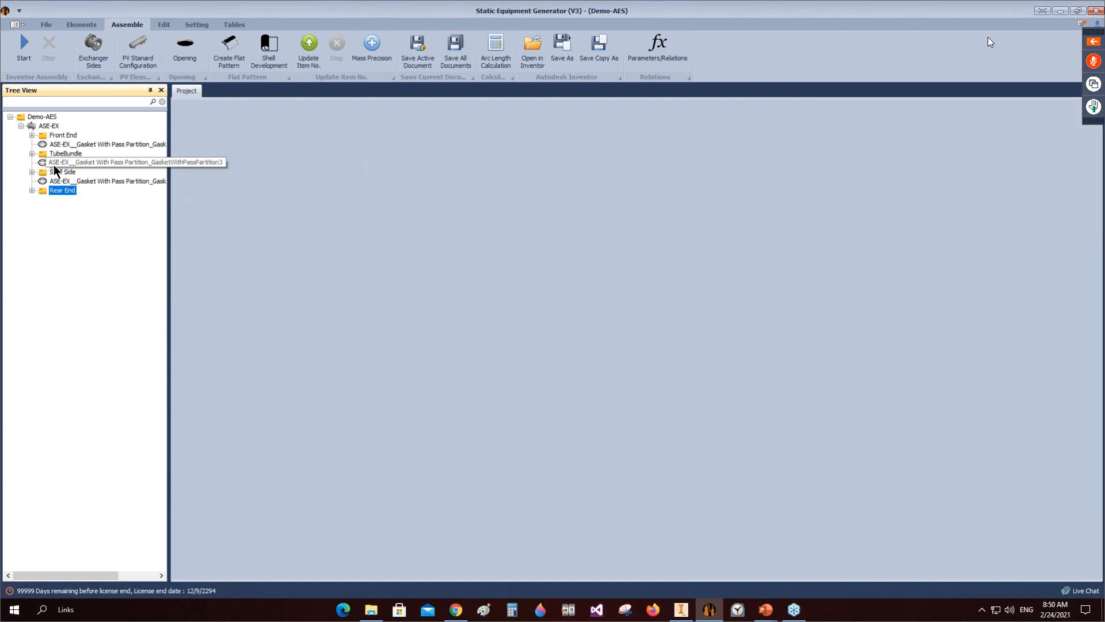
Step: Start creating a drawing for ASE-EX and set its sheet size to A1
left_click(41, 128)
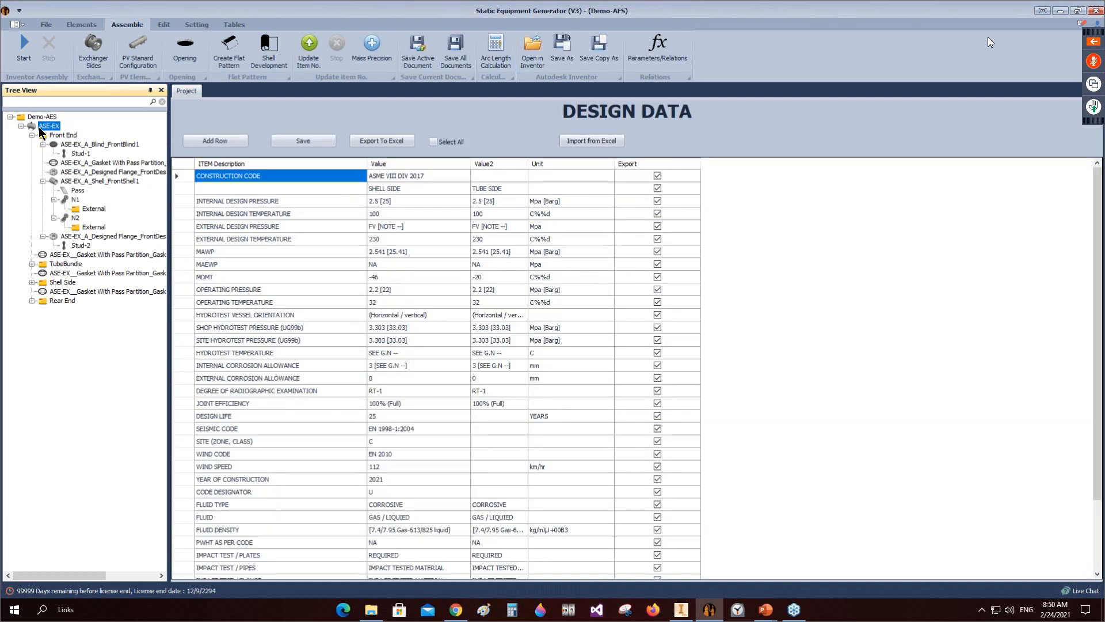
right_click(40, 128)
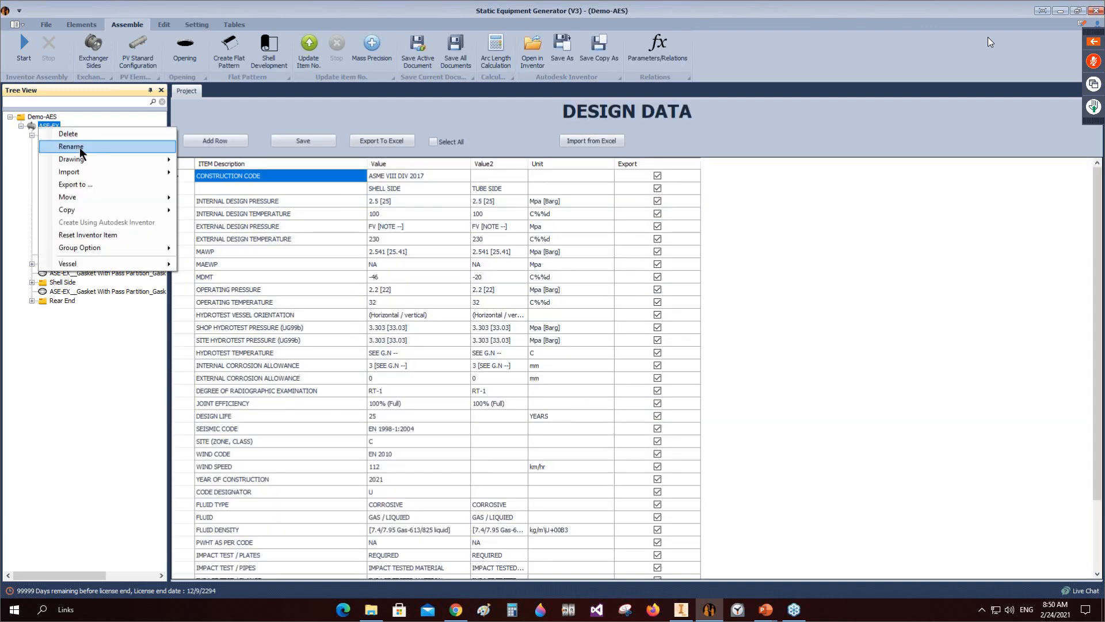
mouse_move(93, 159)
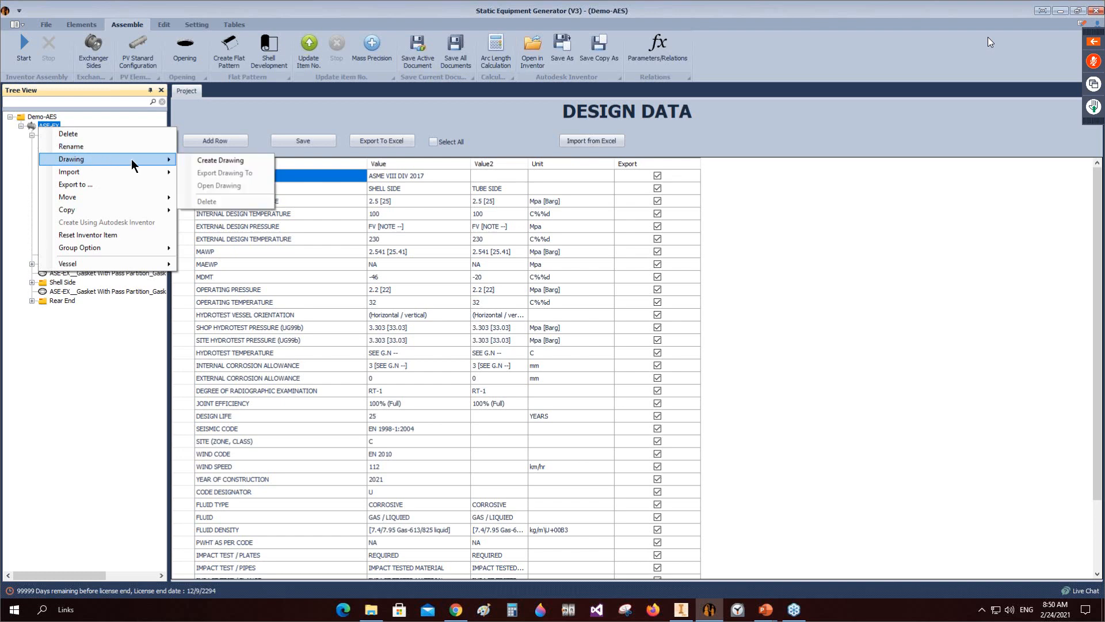
left_click(220, 160)
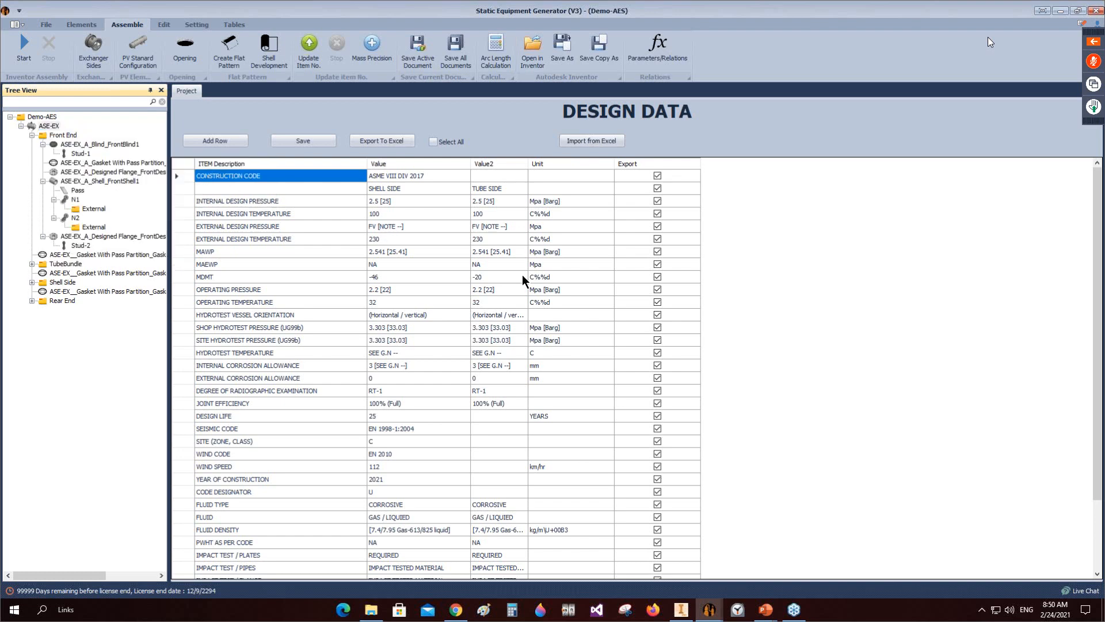
left_click(607, 294)
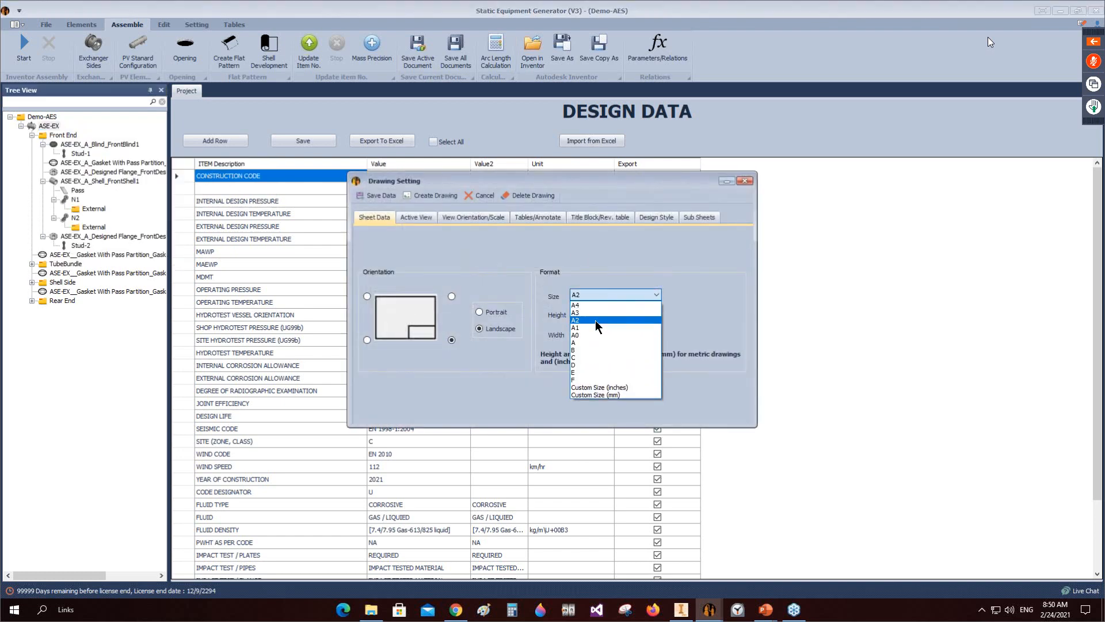
left_click(597, 327)
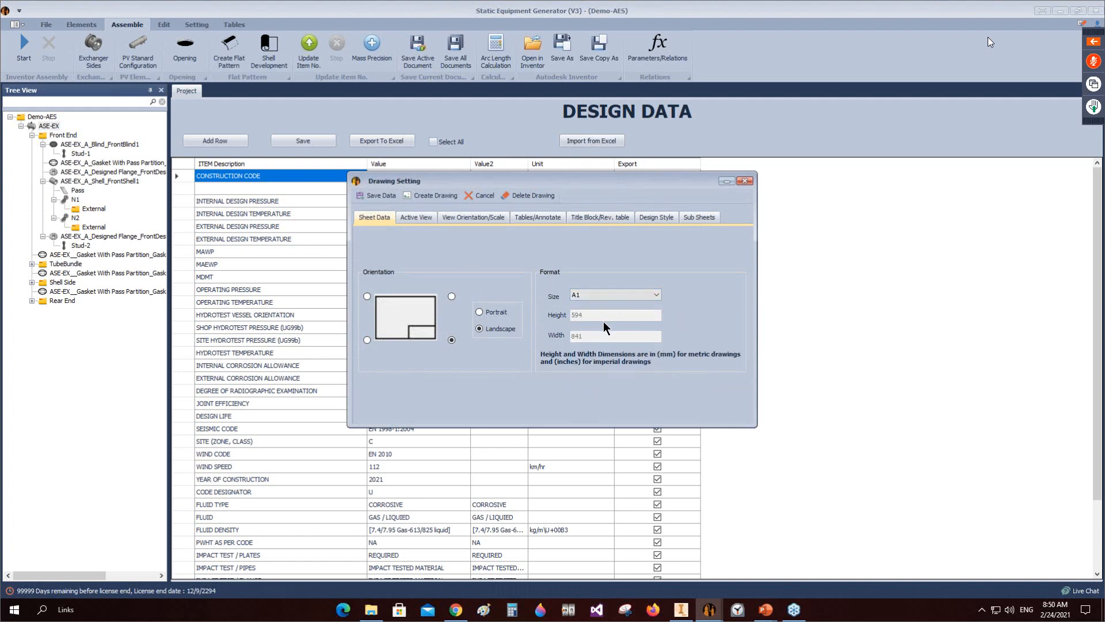
Step: Add the right side view to the drawing and label the two views ELEVATION VIEW and BACK VIEW
left_click(417, 217)
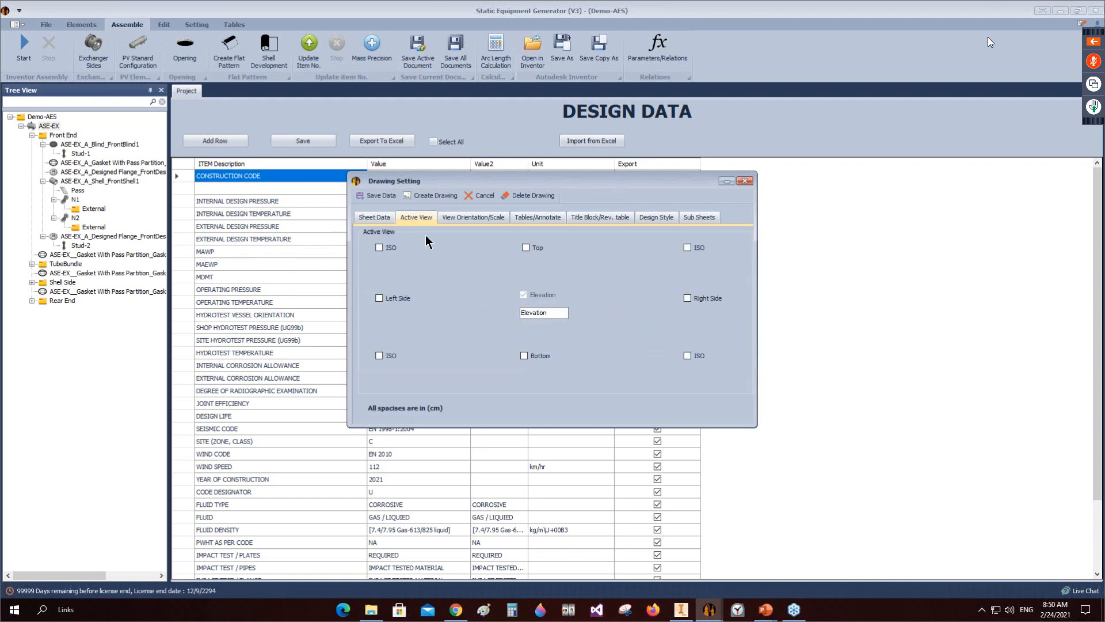
left_click(694, 304)
left_click_drag(567, 314, 462, 321)
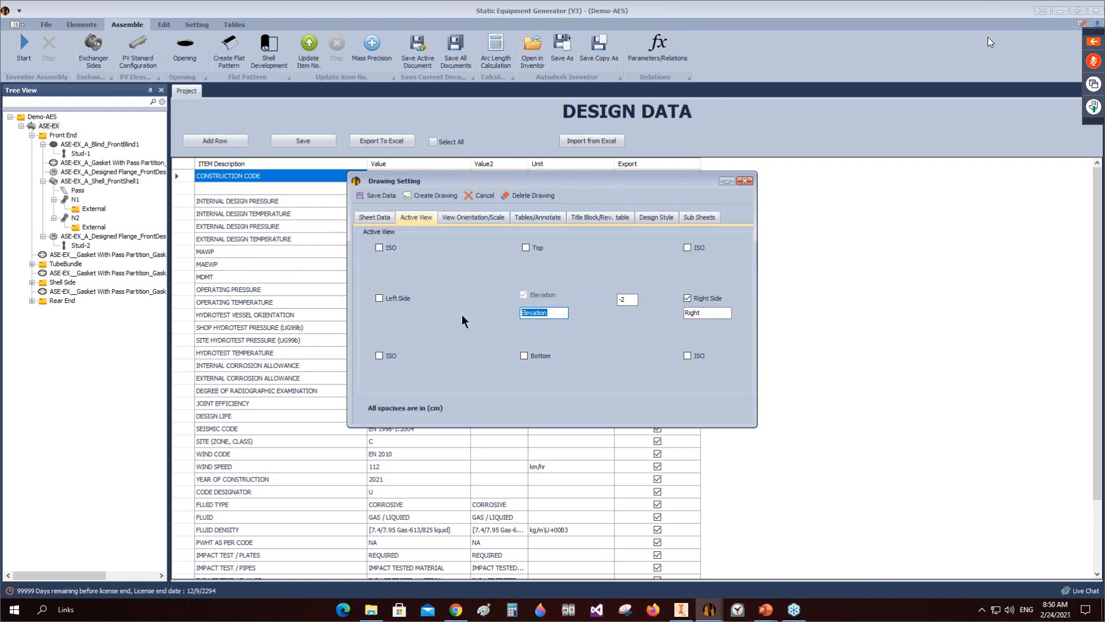
type("ELEVATION VIEW")
key("Tab")
type("BAC")
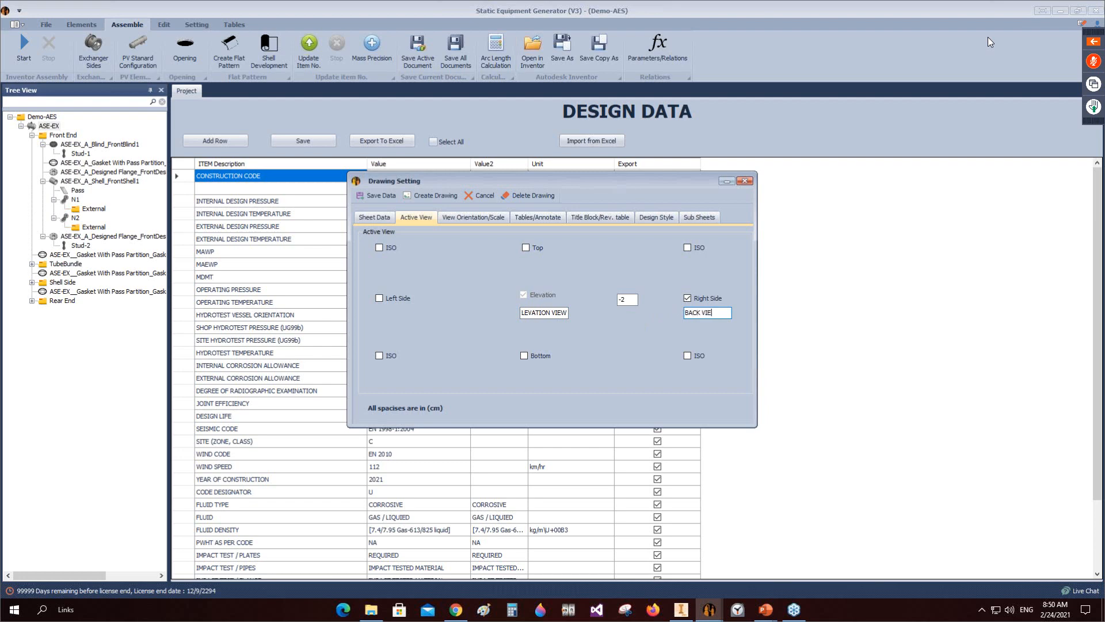
left_click(624, 301)
Step: Choose the hidden-line-removed style for the elevation view, adjust its location and set the scale to 1/18
left_click(502, 220)
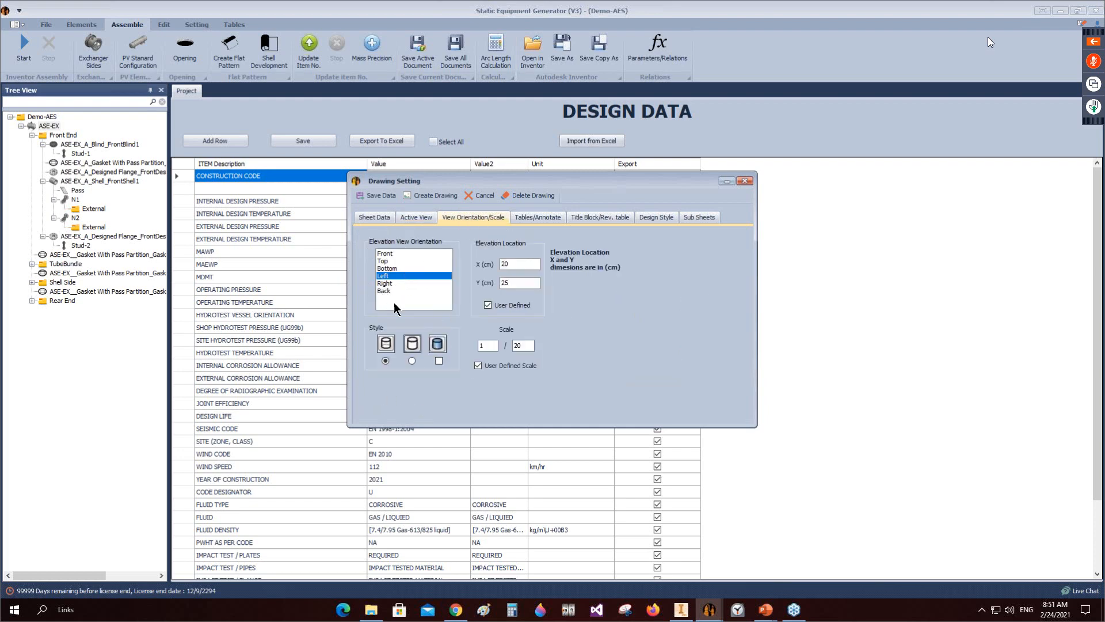
left_click(412, 361)
left_click_drag(515, 265, 484, 265)
key("Tab")
type("3")
key("Tab")
key("Tab")
type("18")
Step: Include the bill of material, design data, flange, nozzle, maximum allowable nozzle loads and gasket tables in the drawing
left_click(538, 217)
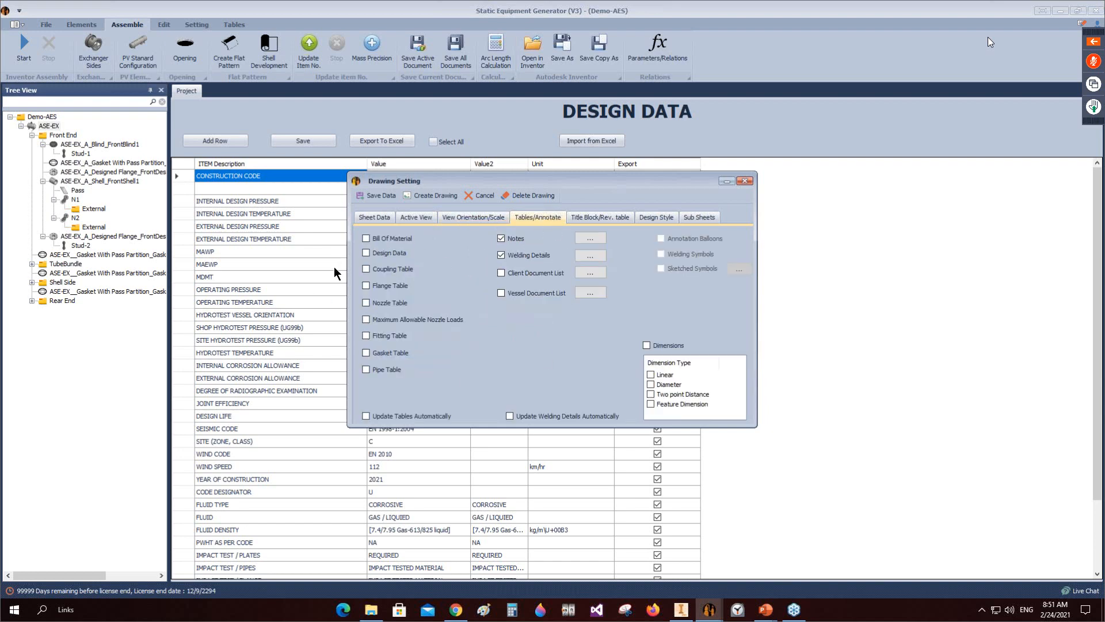
left_click(367, 239)
left_click(366, 253)
left_click(371, 288)
left_click(369, 303)
left_click(367, 320)
left_click(367, 353)
Step: Review the full list of drawing notes and the option to import notes from an Excel file
left_click(589, 238)
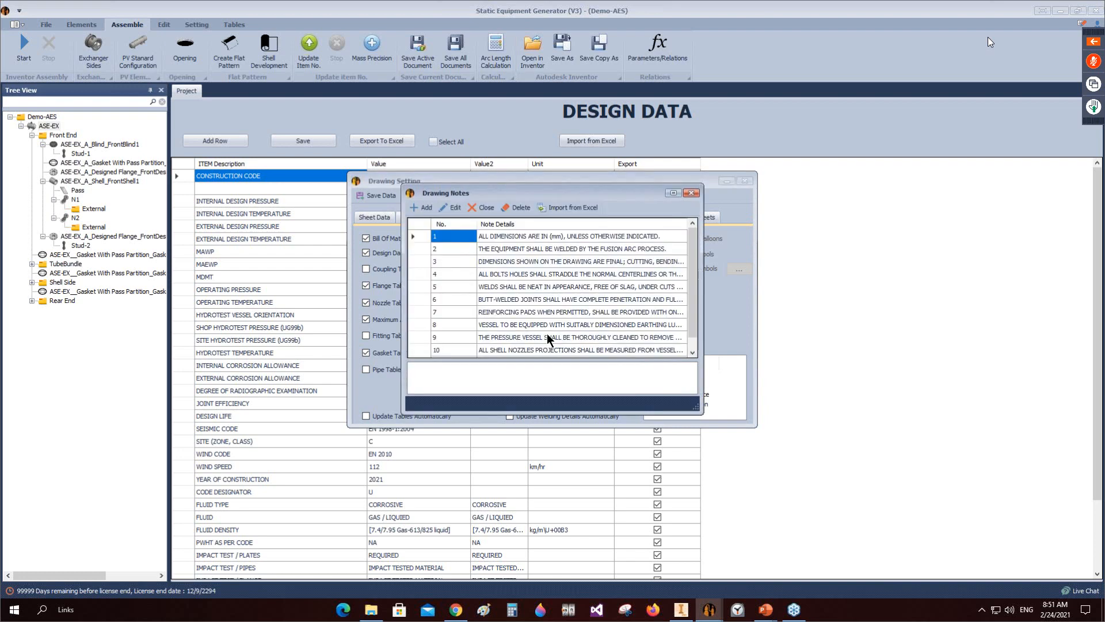
left_click(673, 192)
left_click(55, 481)
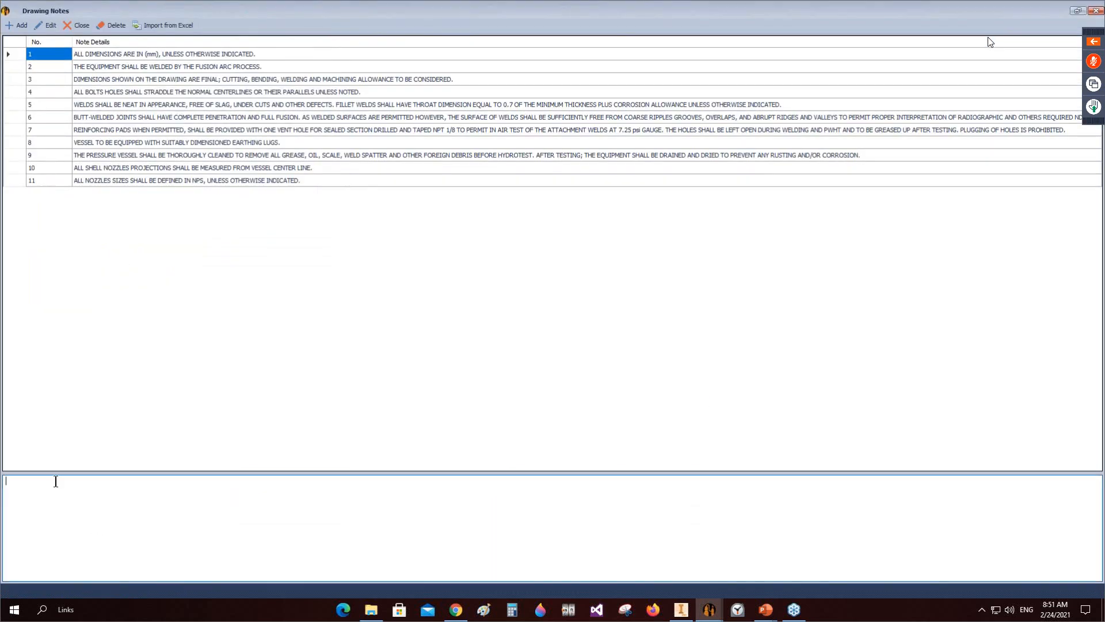
left_click(152, 27)
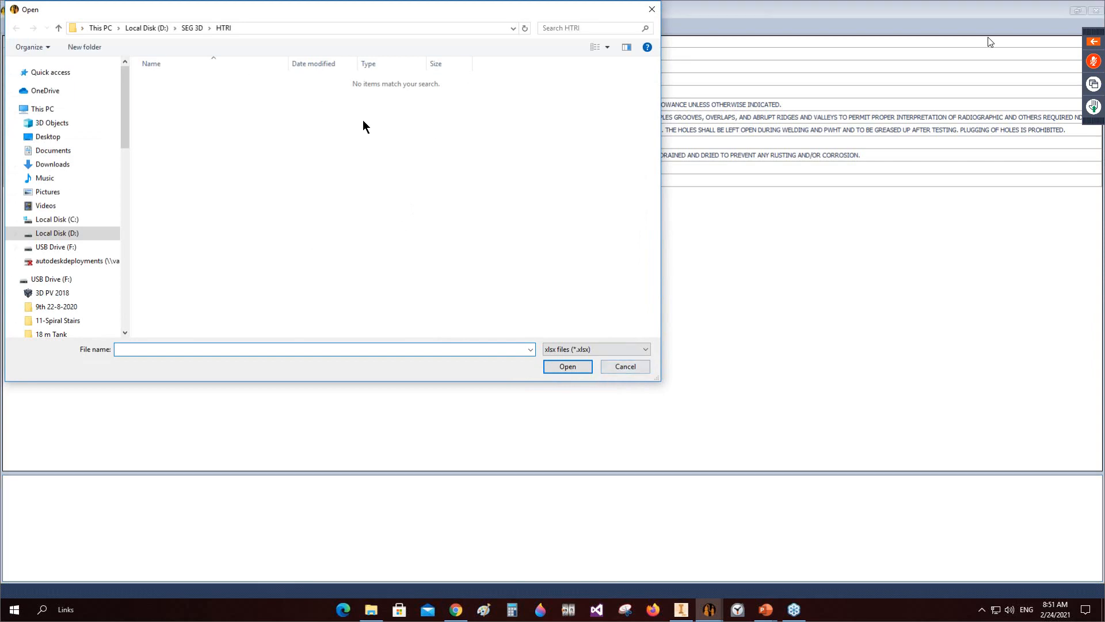
left_click(625, 367)
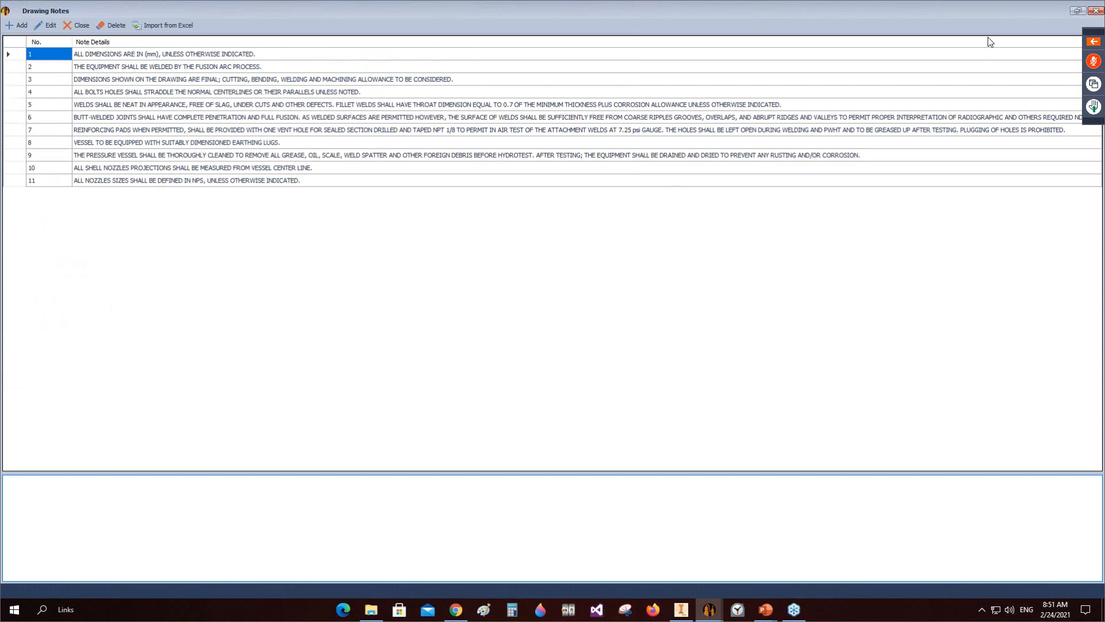
left_click(1096, 10)
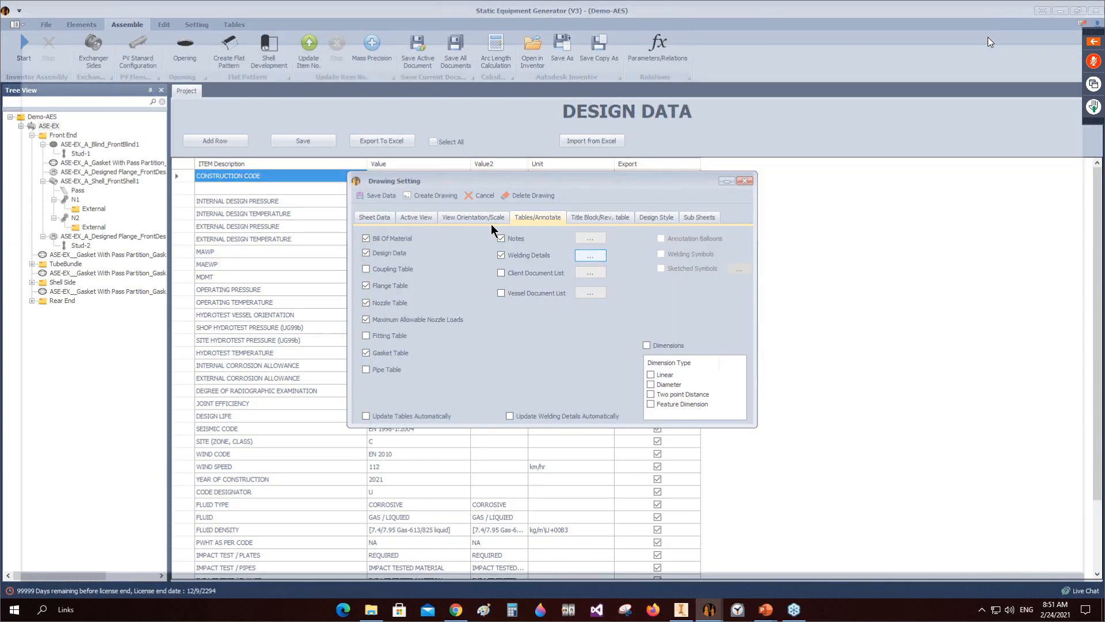
Step: Select the weld details for the drawing, including the fillet-weld re-pad and the single-sided rib joint, and save the selection
left_click(590, 255)
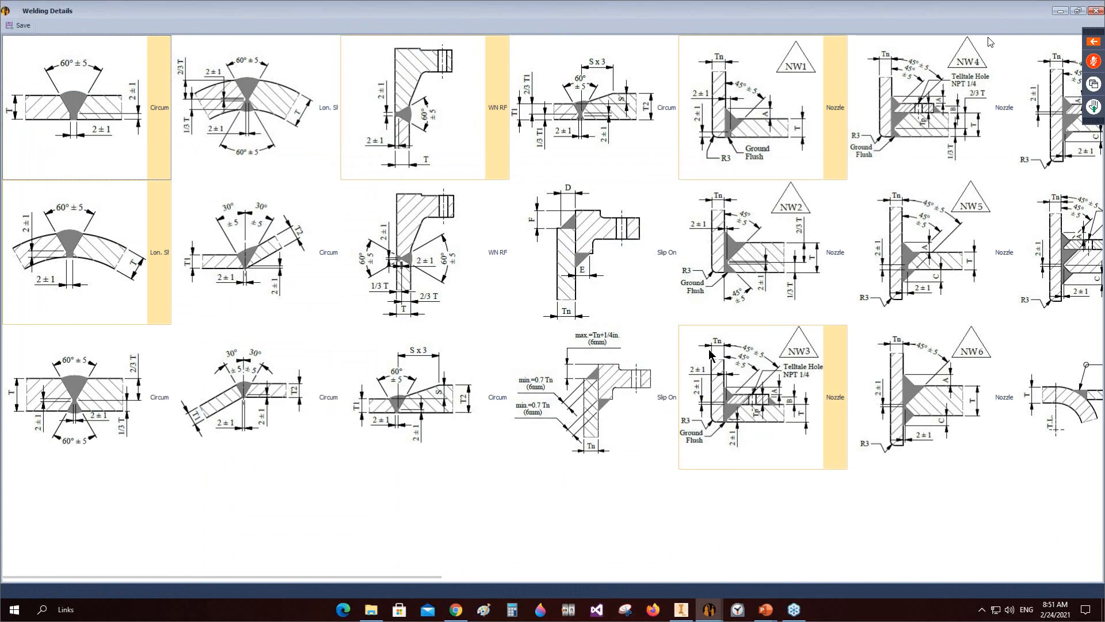
scroll(711, 354, "right", 1)
scroll(708, 351, "right", 3)
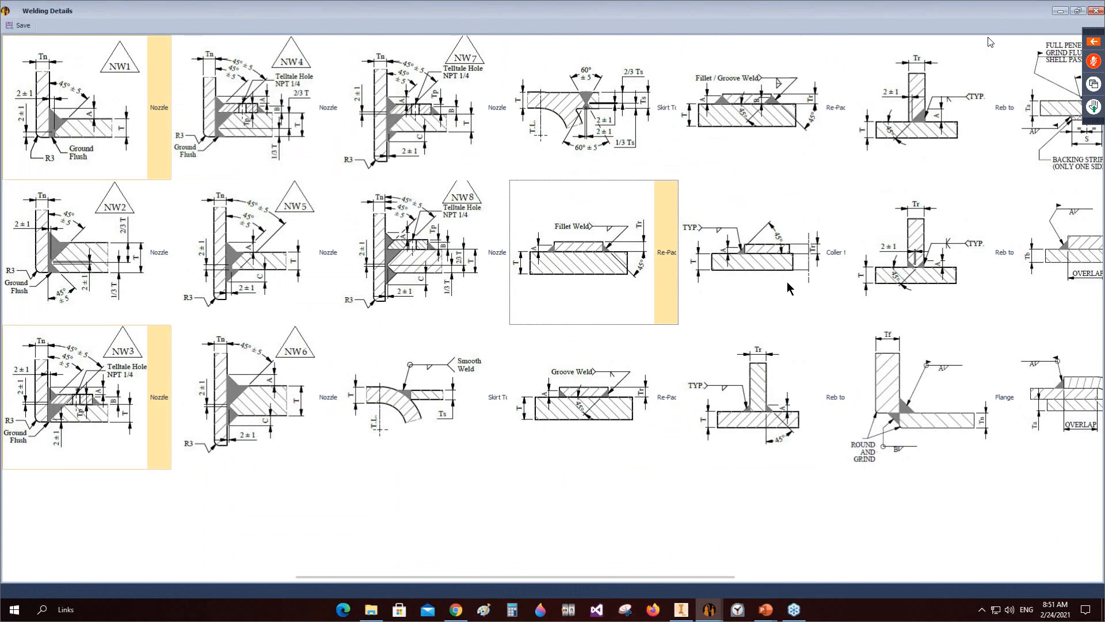
scroll(786, 282, "right", 1)
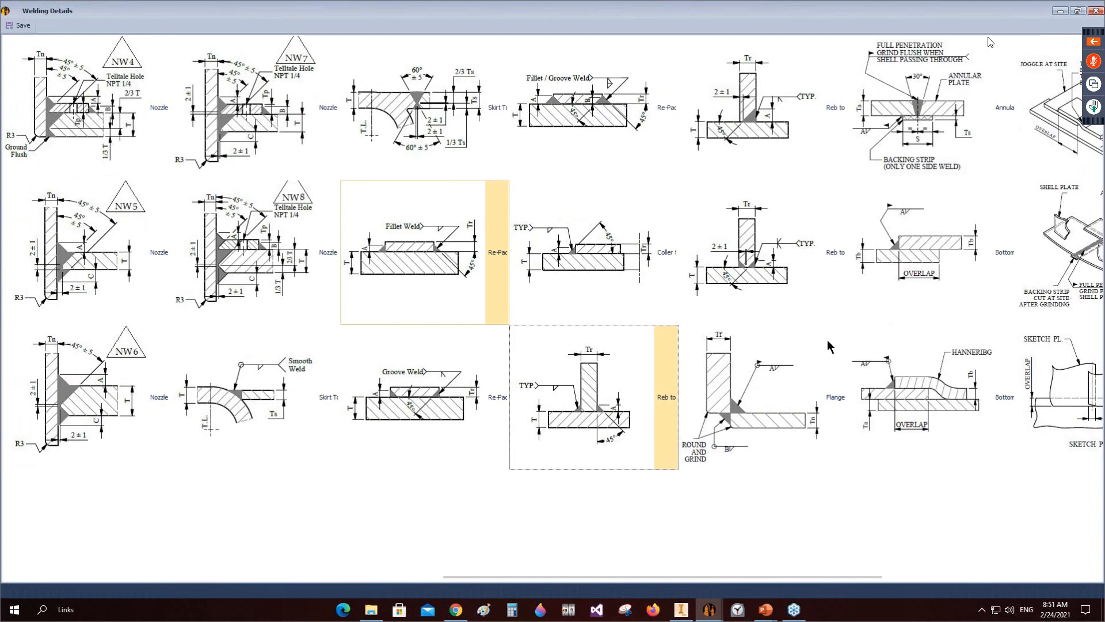
scroll(684, 299, "right", 1)
scroll(684, 299, "right", 2)
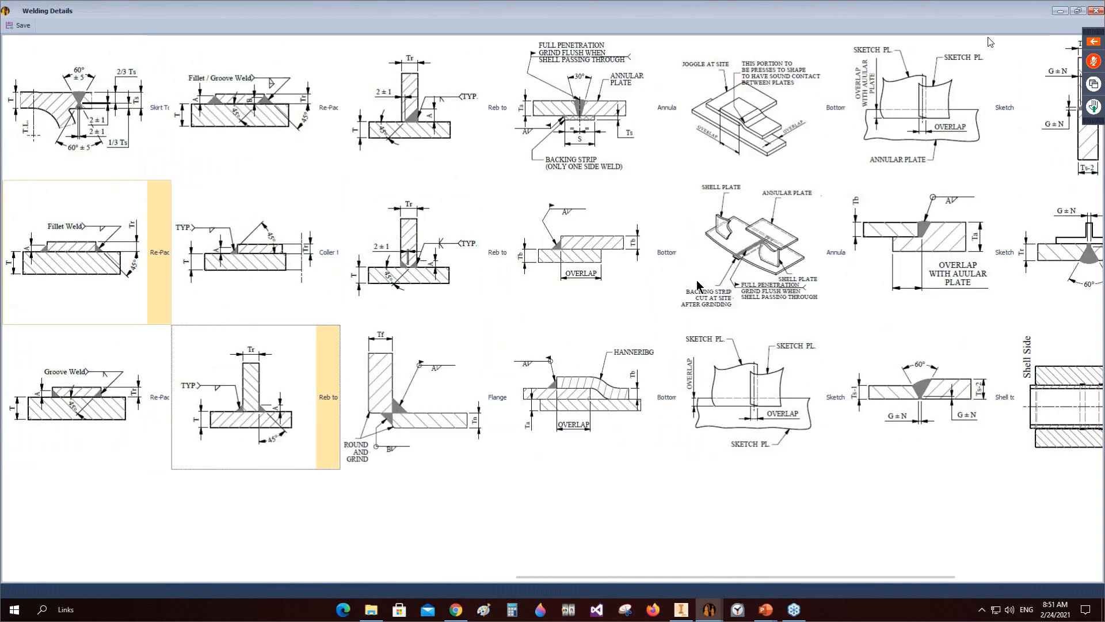
left_click(10, 26)
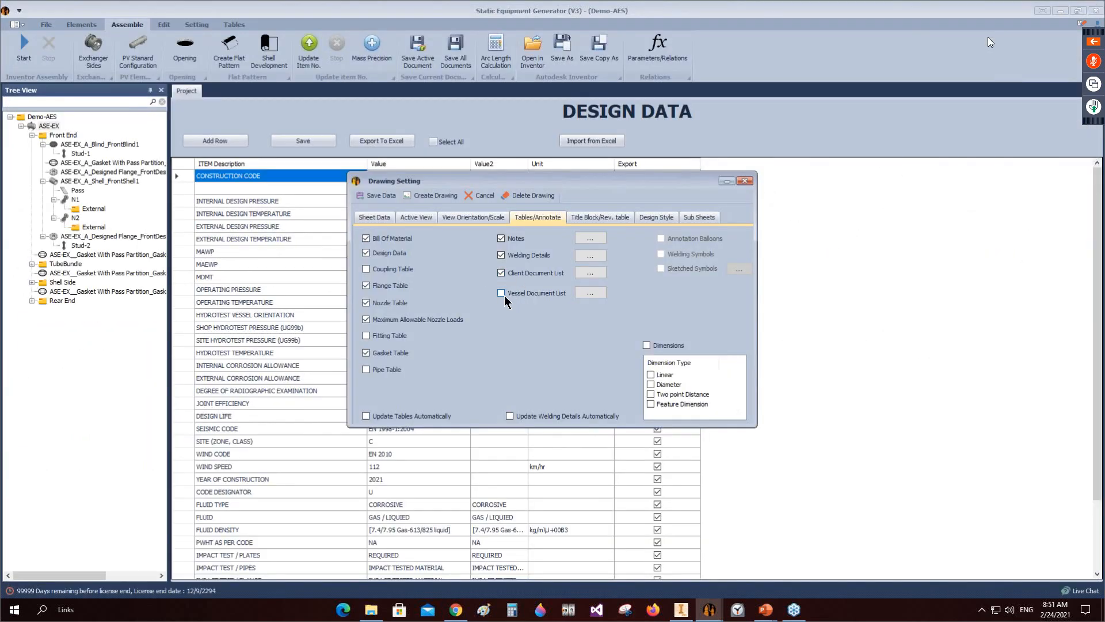
Step: Include the client and vessel document lists in the drawing and review the client document entries
left_click(589, 272)
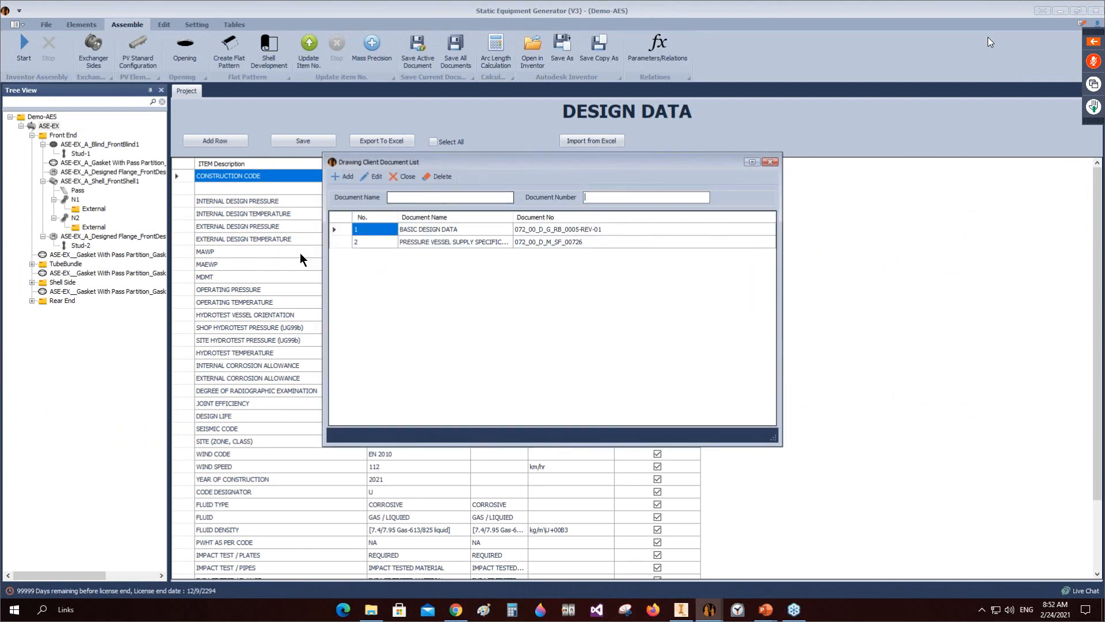
left_click(352, 243)
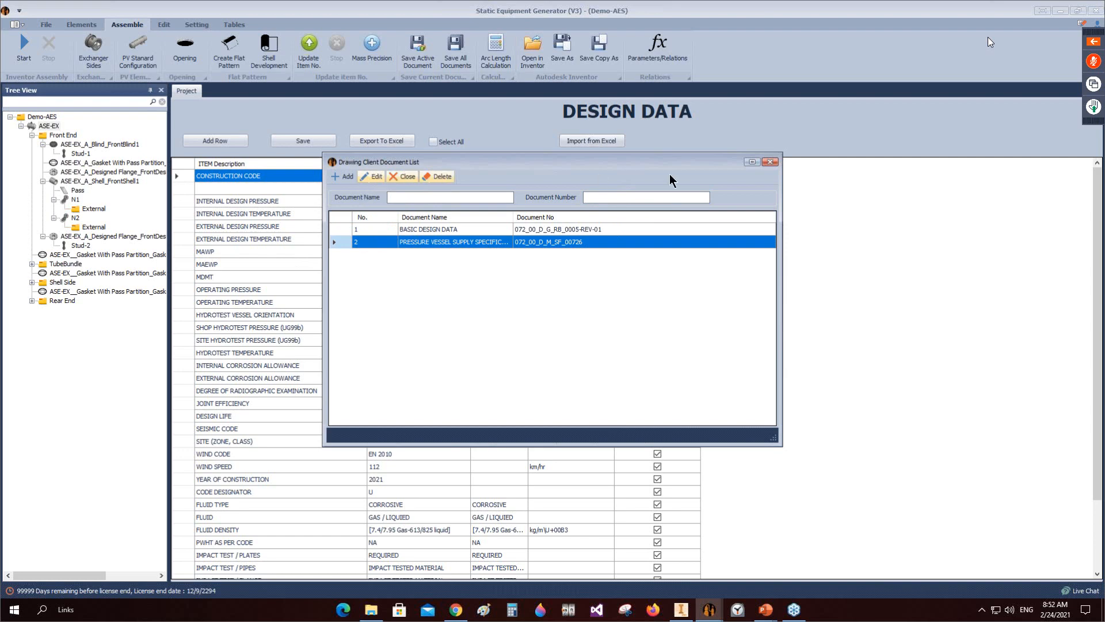
left_click(770, 161)
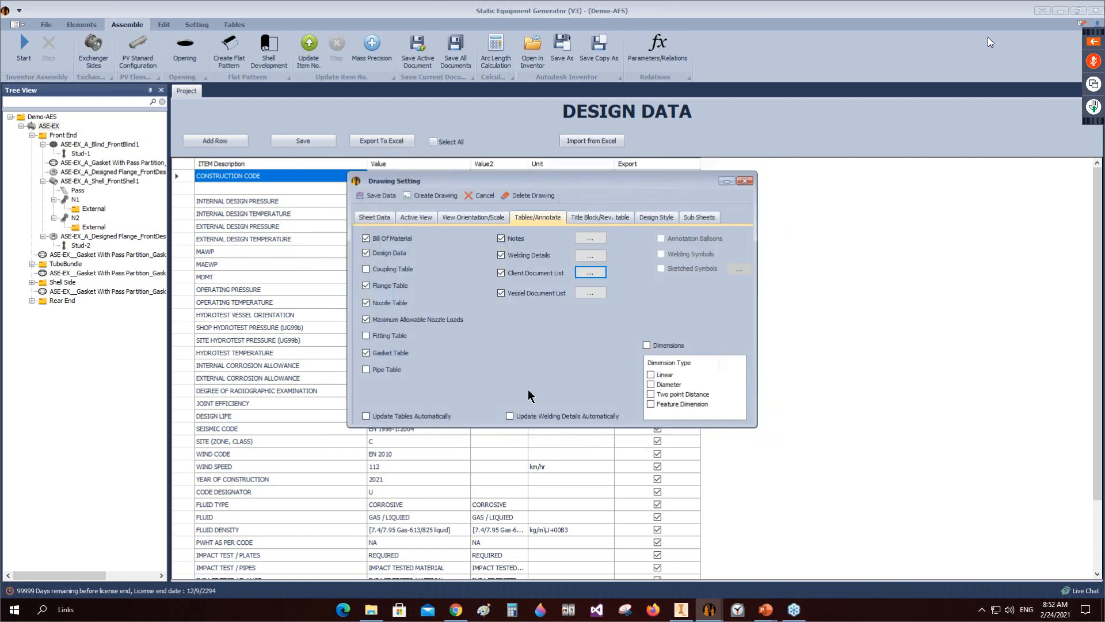
Step: Set the drawing name in the title block to GENERAL ARRANGEMENT DRAWING
left_click(597, 218)
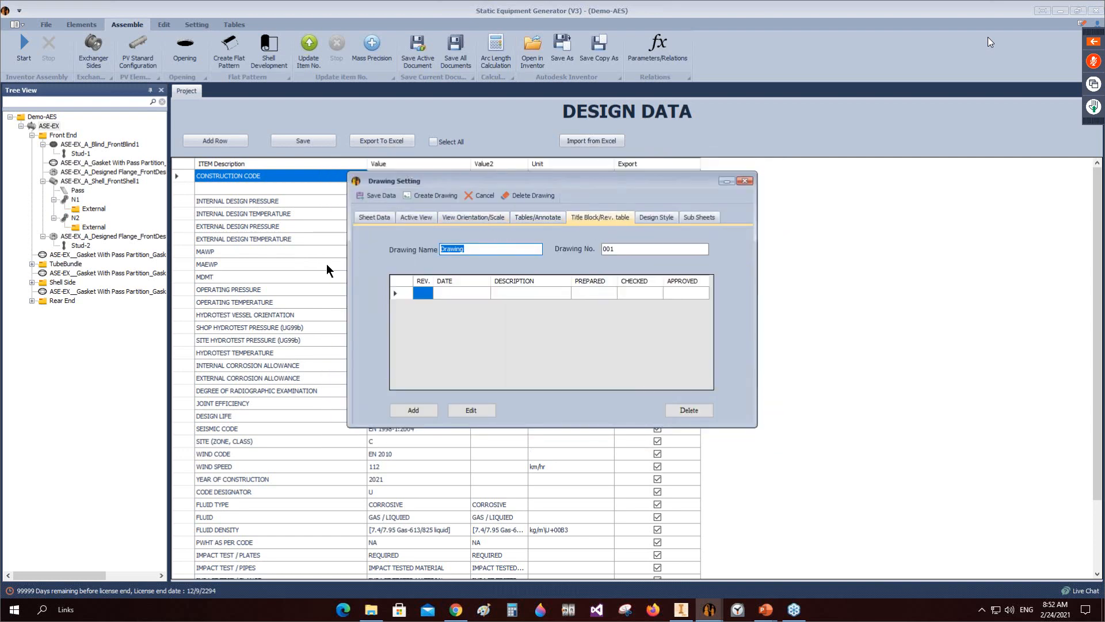
type("GENERAL ARRANGEMENT DRAWING")
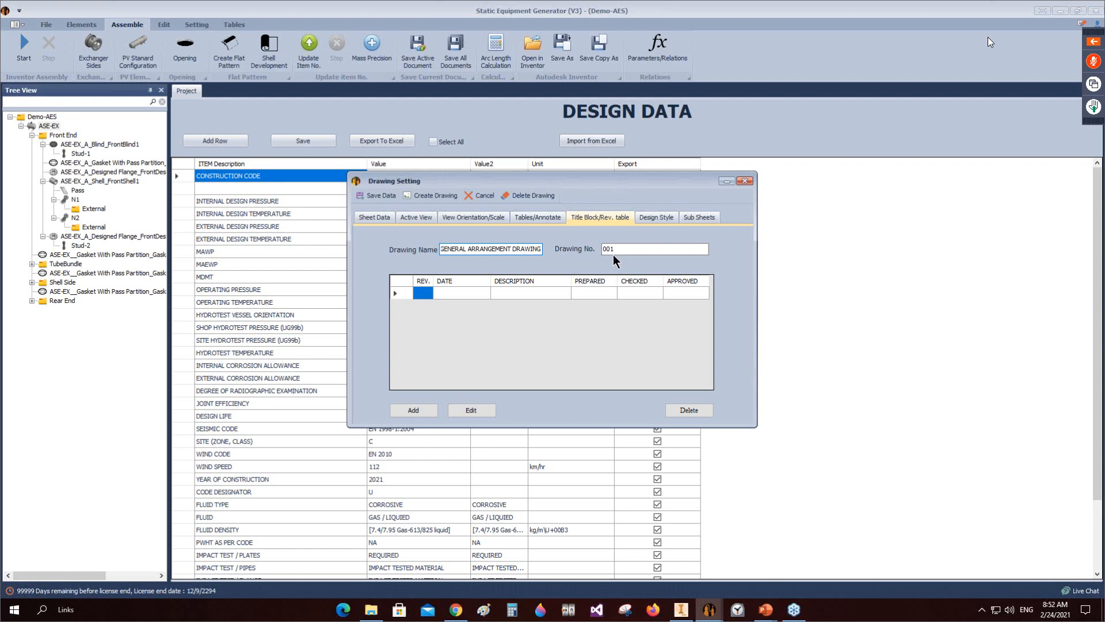
Step: Shorten the drawing name to GENERAL ARRANGEMENT and set the drawing number to DWG-001
key("BackSpace")
key("BackSpace")
key("BackSpace")
key("BackSpace")
key("Tab")
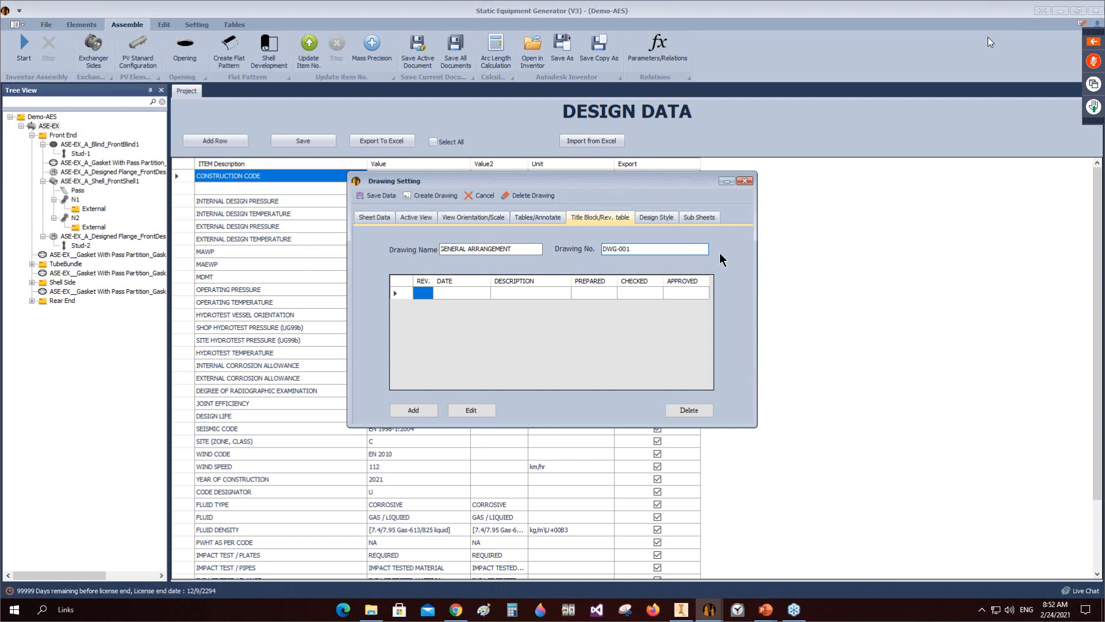
Step: Fill in the revision entry with revision 0, description ISSUED FOR REVIEW, and A for prepared, checked and approved
left_click(396, 293)
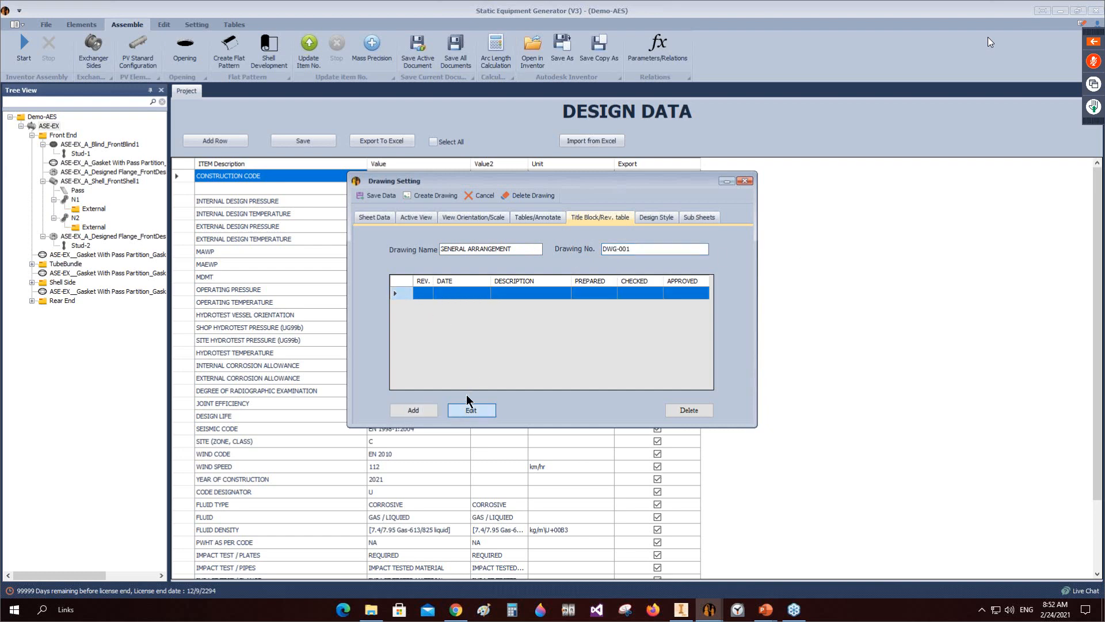
left_click(469, 408)
type("0")
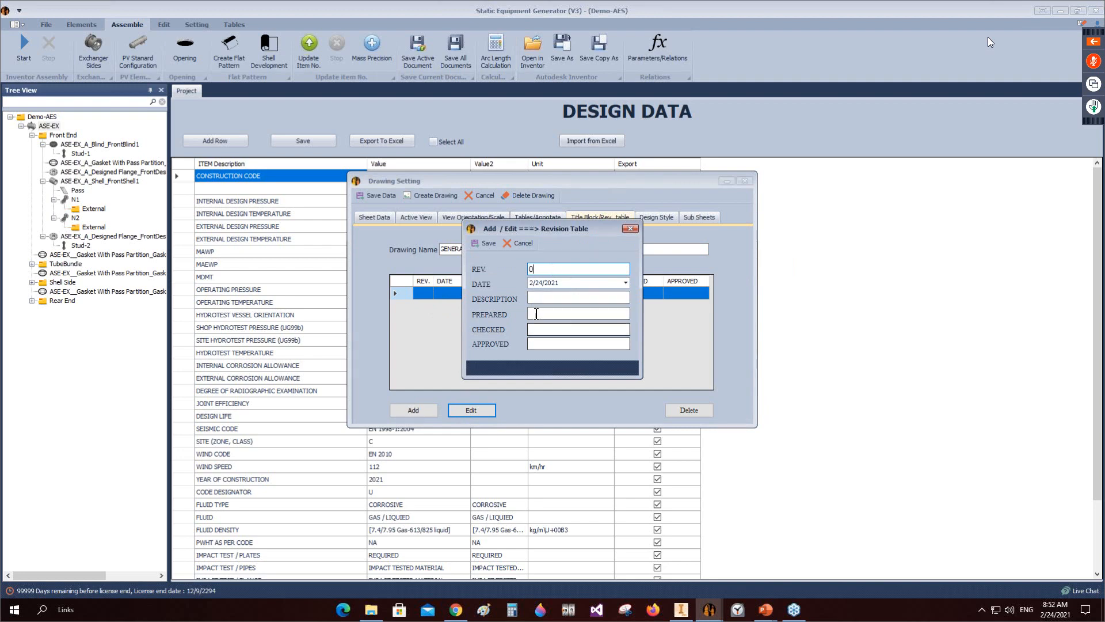
left_click(535, 297)
type("ISS")
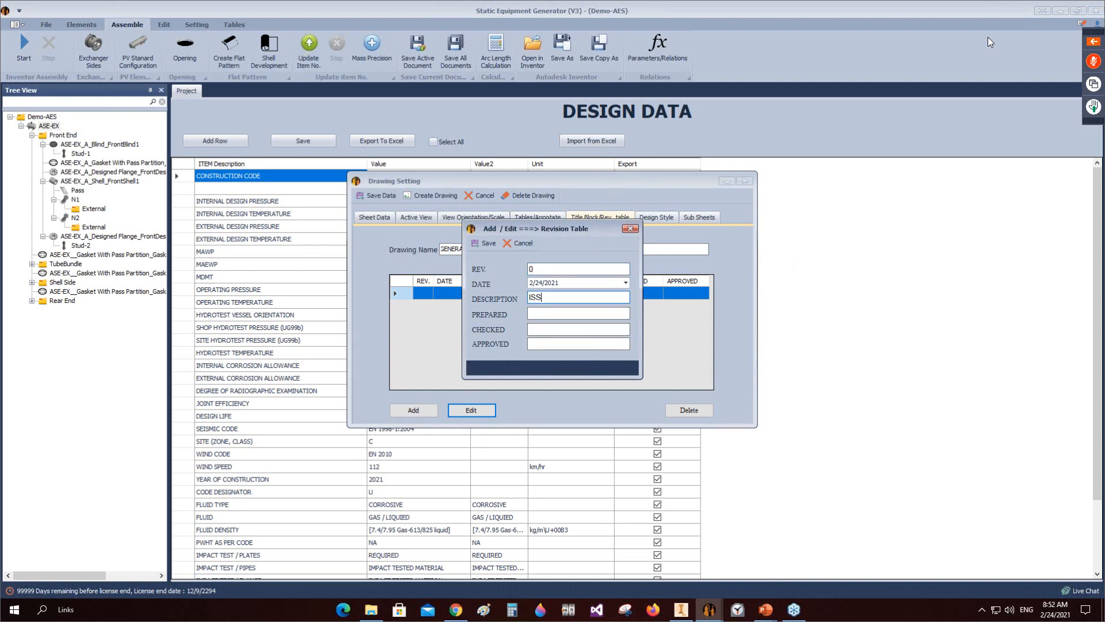
type("UED FOR REVIEW")
left_click(537, 314)
type("A")
left_click(562, 329)
type("A")
left_click(562, 344)
type("A")
left_click(488, 243)
left_click(413, 411)
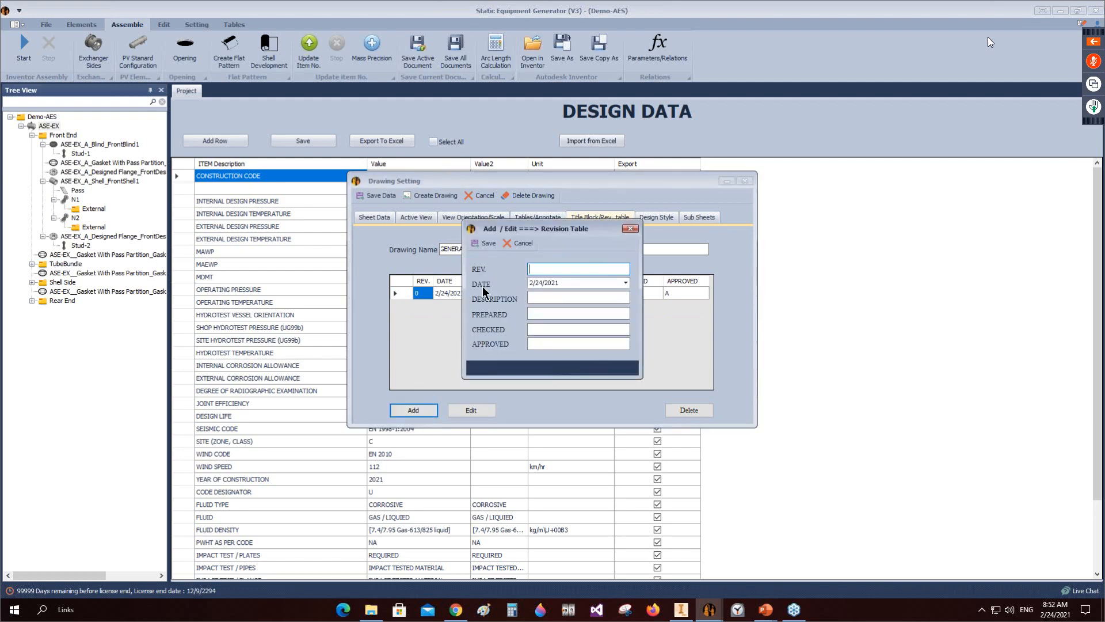
left_click(487, 243)
Step: Check the design styles assigned to the drawing tables and create the drawing
left_click(647, 218)
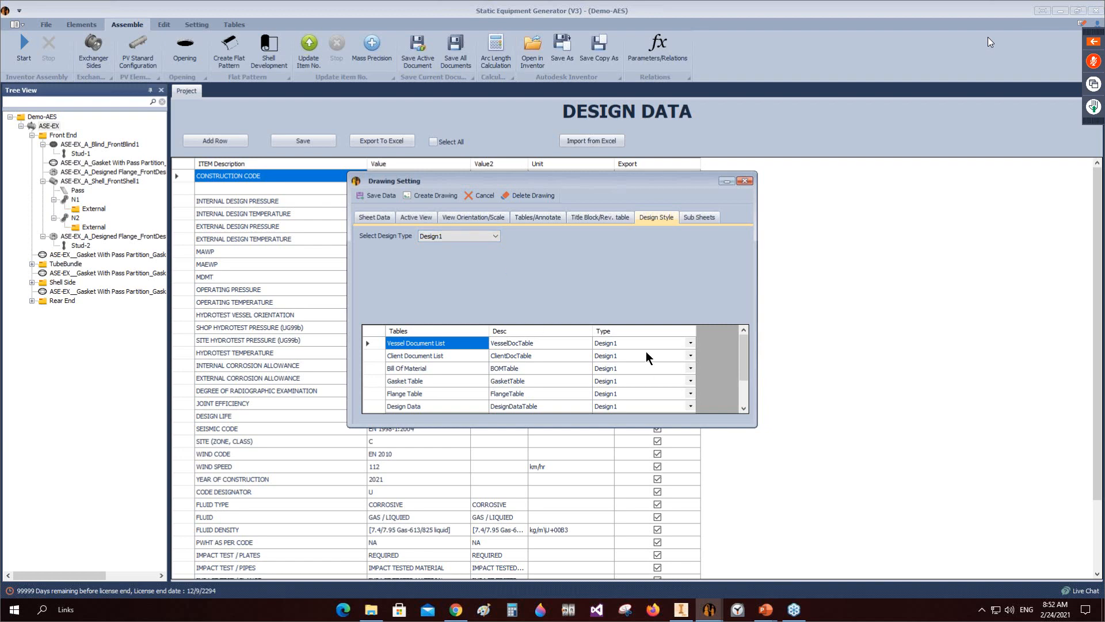
left_click(426, 198)
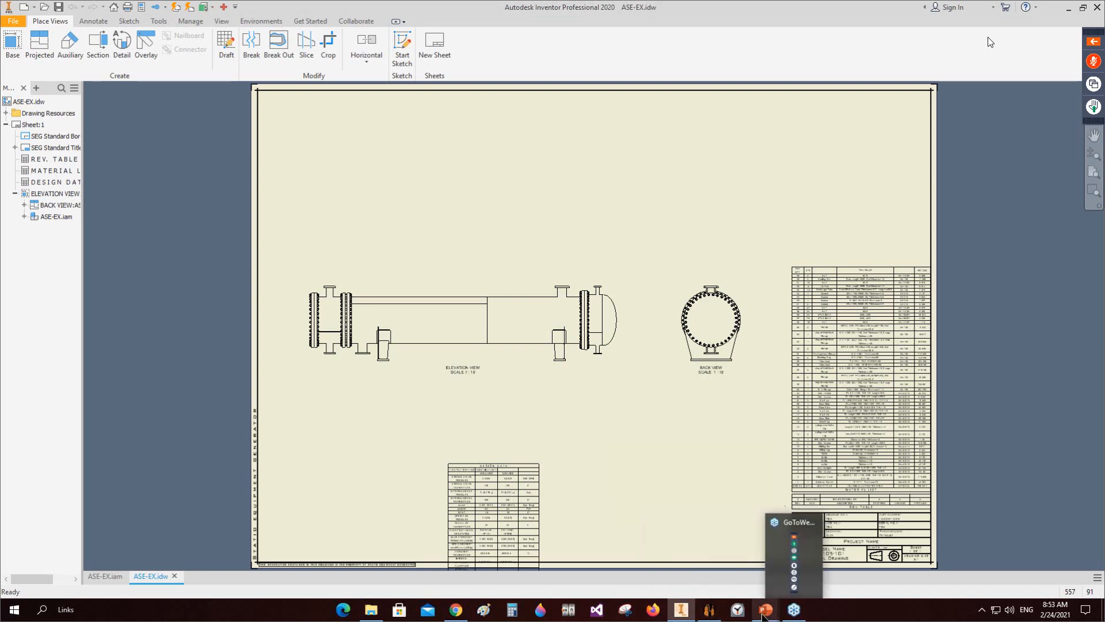
mouse_move(709, 609)
mouse_move(710, 577)
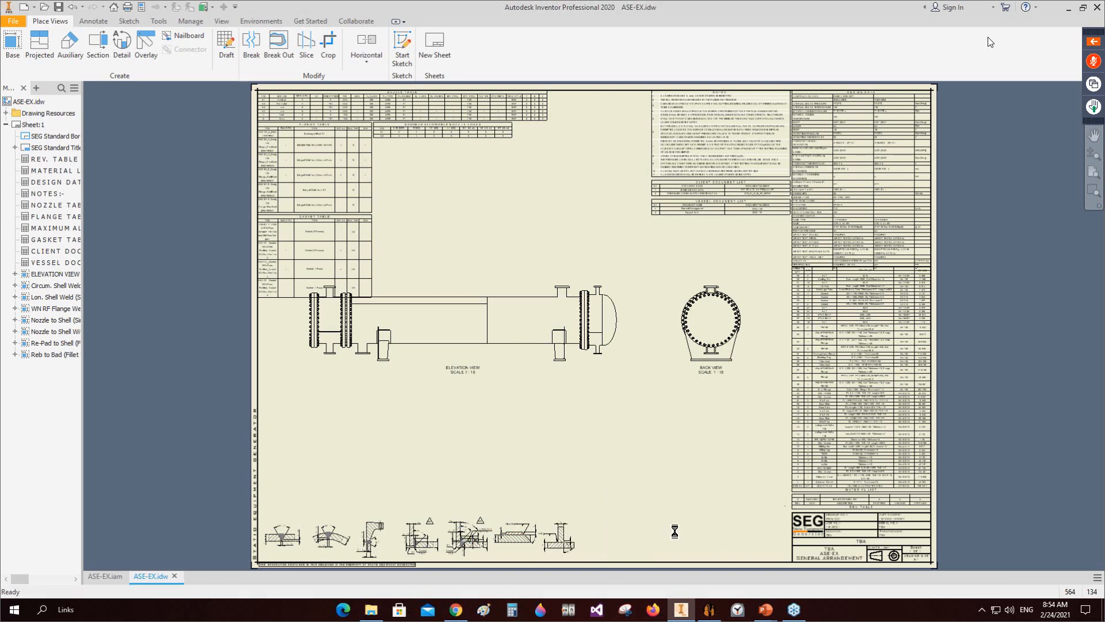
Step: In Inventor, move the Maximum Allowable Nozzle Loads table away from the Flange Table and widen the Flange Table's TAG column
left_click(708, 609)
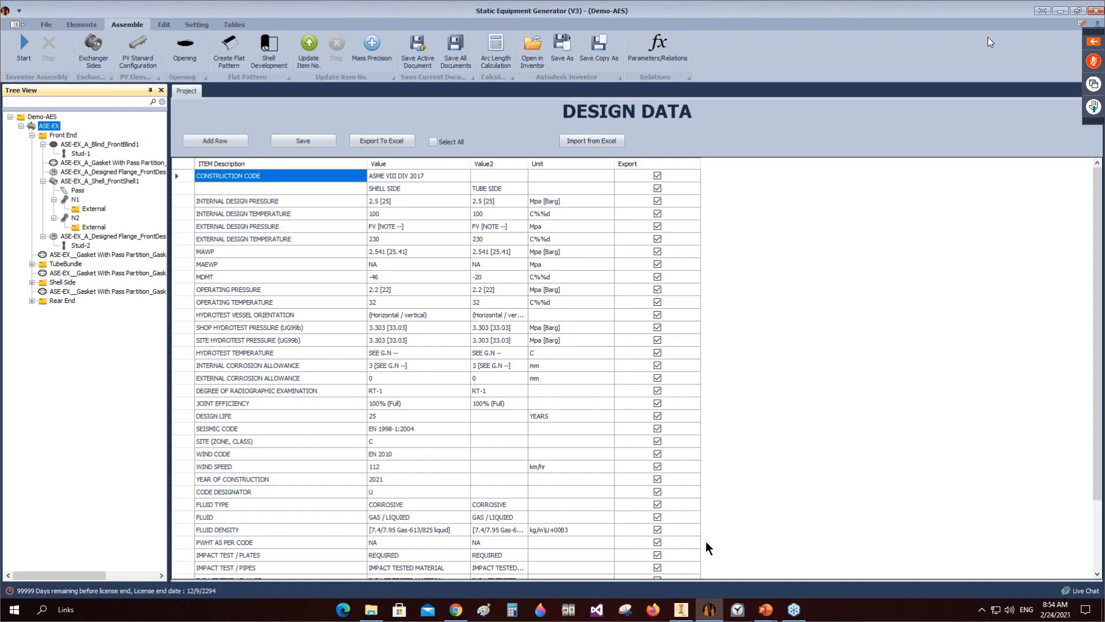
left_click(676, 617)
scroll(388, 134, "up", 5)
left_click(629, 150)
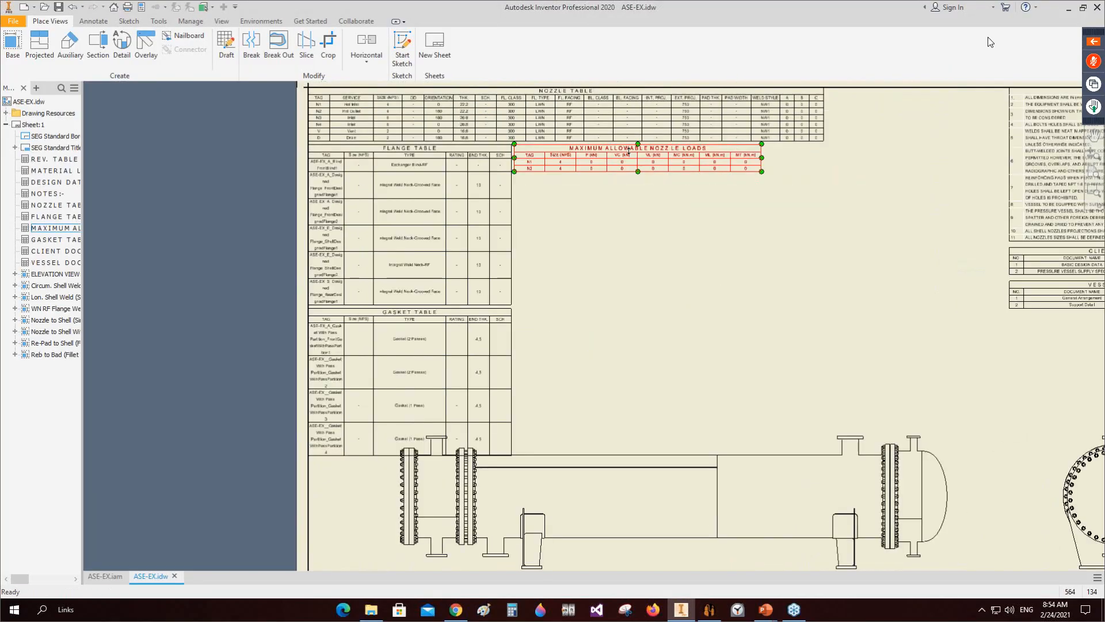
left_click_drag(630, 151, 774, 261)
left_click(381, 183)
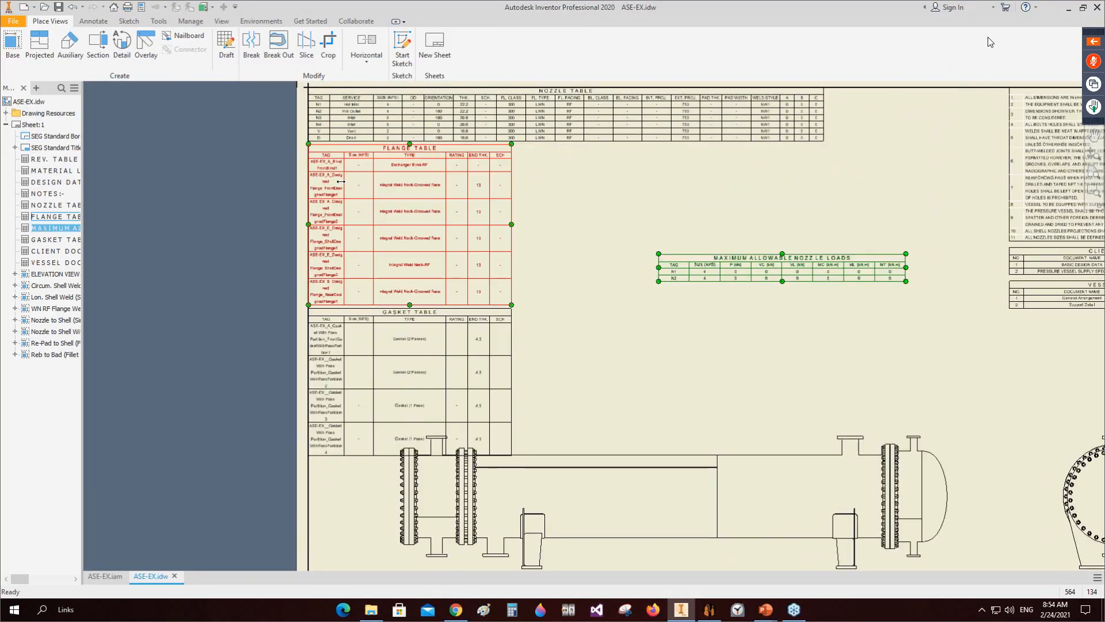
left_click_drag(380, 183, 446, 162)
Step: Move the Gasket Table directly below the Flange Table and widen its TAG column
left_click(411, 312)
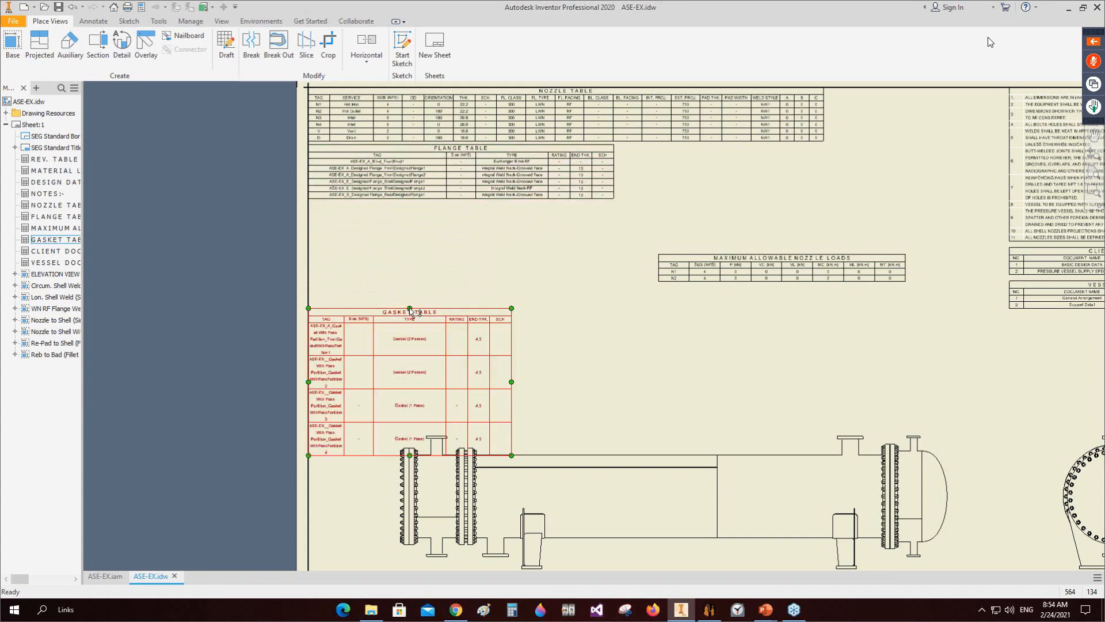
left_click_drag(400, 314, 402, 204)
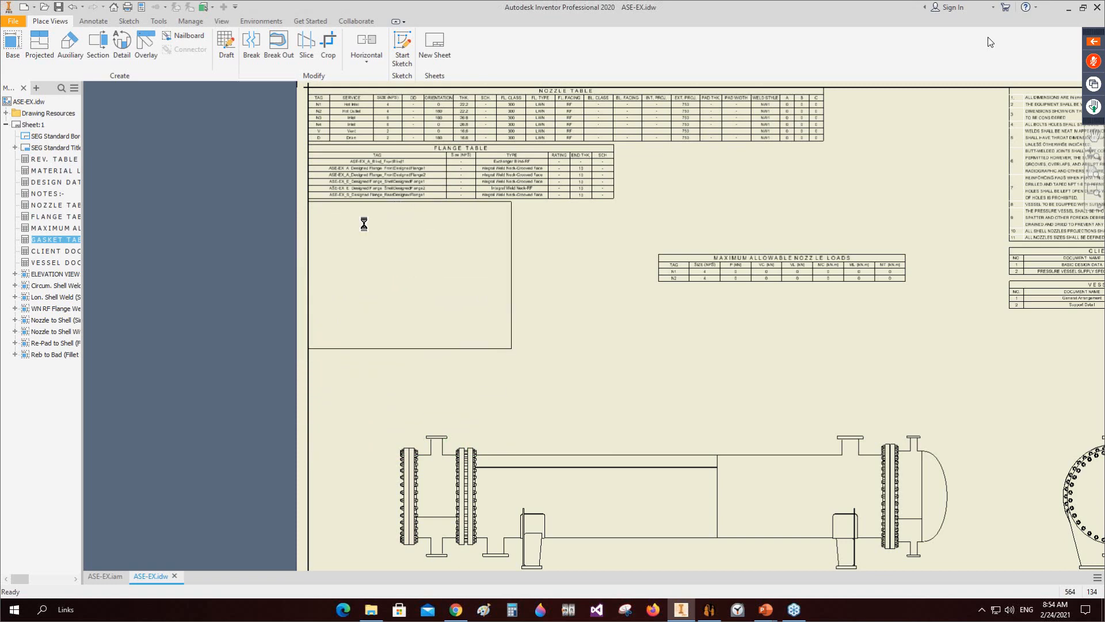
left_click_drag(345, 224, 447, 225)
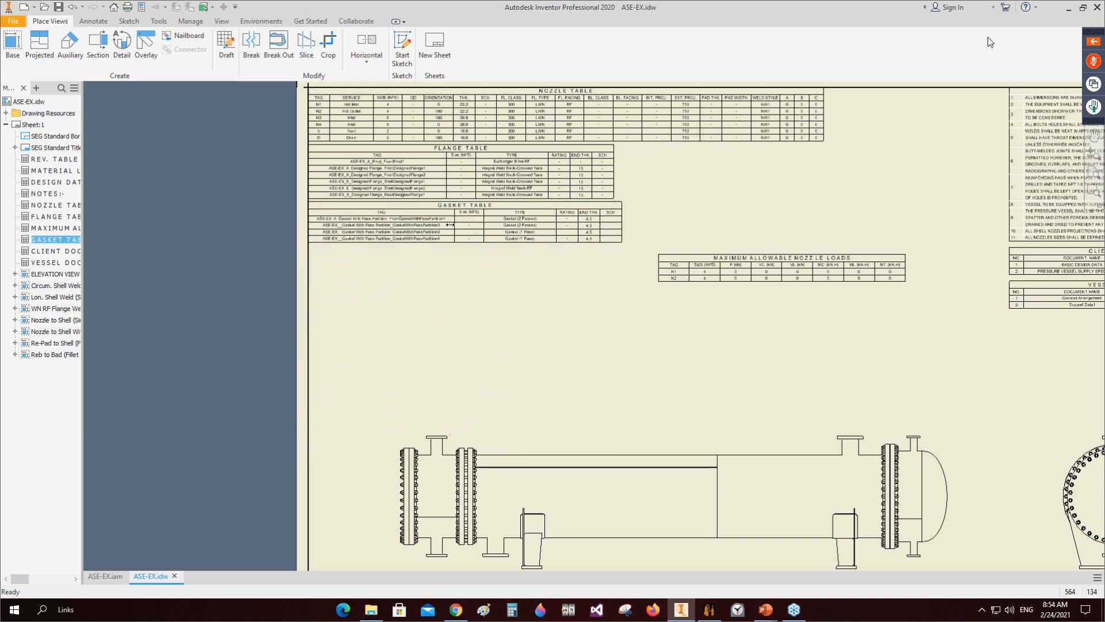
Step: Place the Maximum Allowable Nozzle Loads table below the Gasket Table and insert the Nozzle Load on Shell sketch symbol beneath it
left_click(744, 252)
left_click_drag(744, 252, 385, 254)
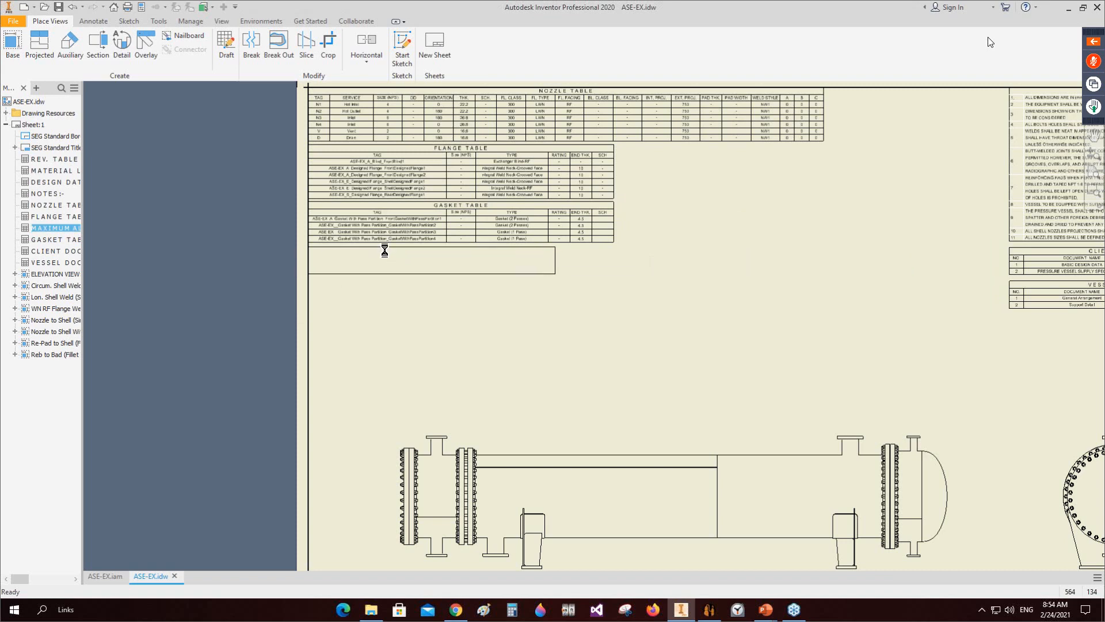
left_click(5, 112)
left_click(15, 159)
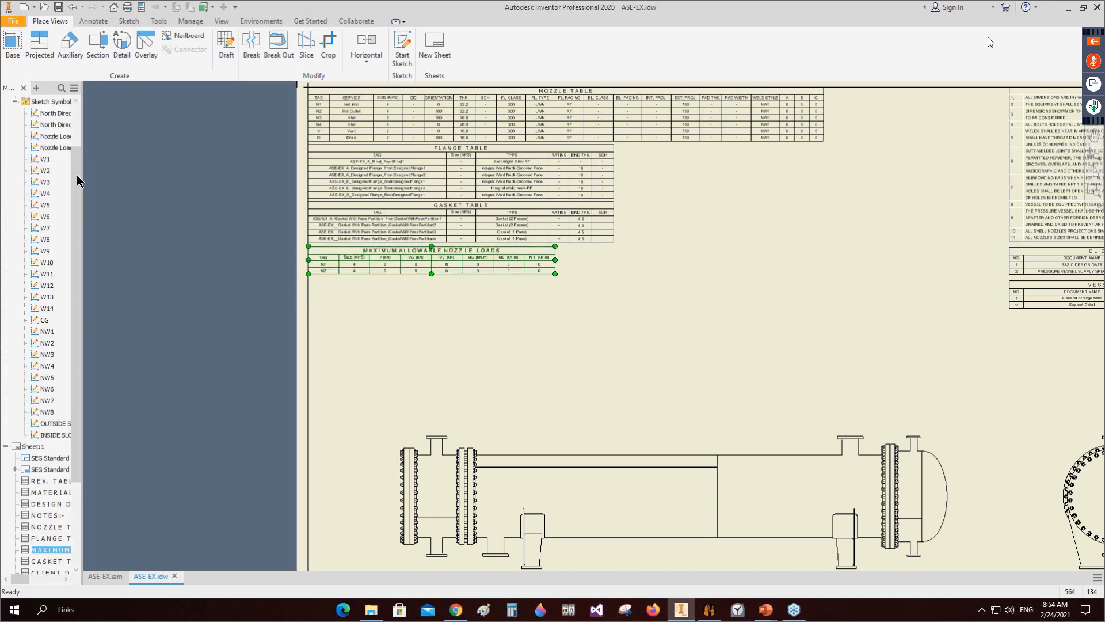
double_click(56, 137)
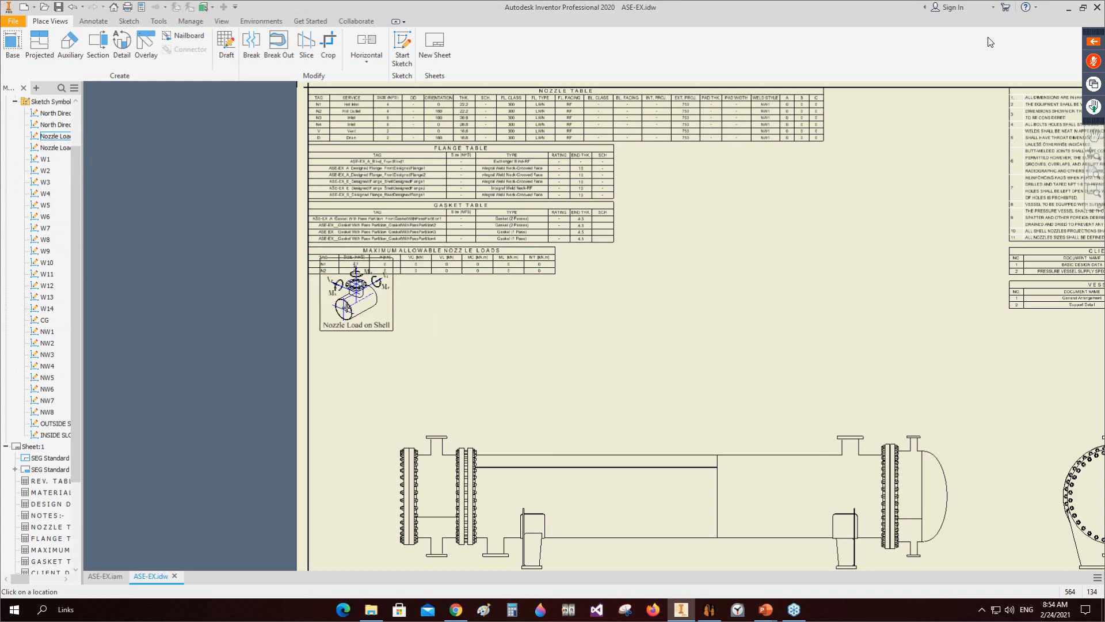
left_click(349, 315)
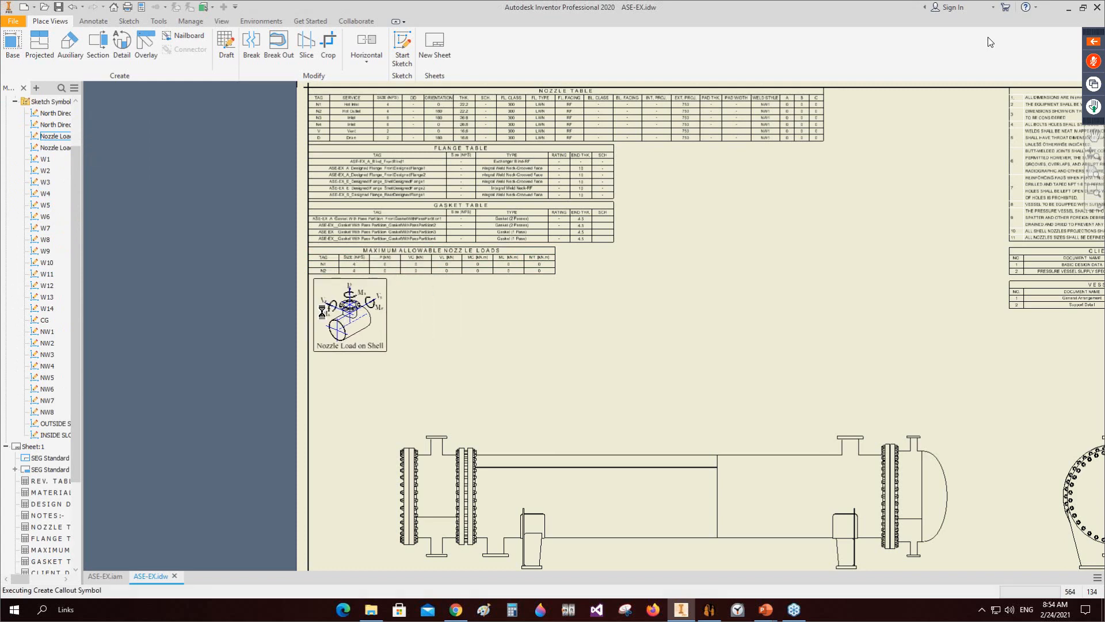
right_click(236, 282)
left_click(264, 296)
Step: Examine the layout of the general arrangement sheet, including the design data table and the elevation view
scroll(615, 392, "up", 2)
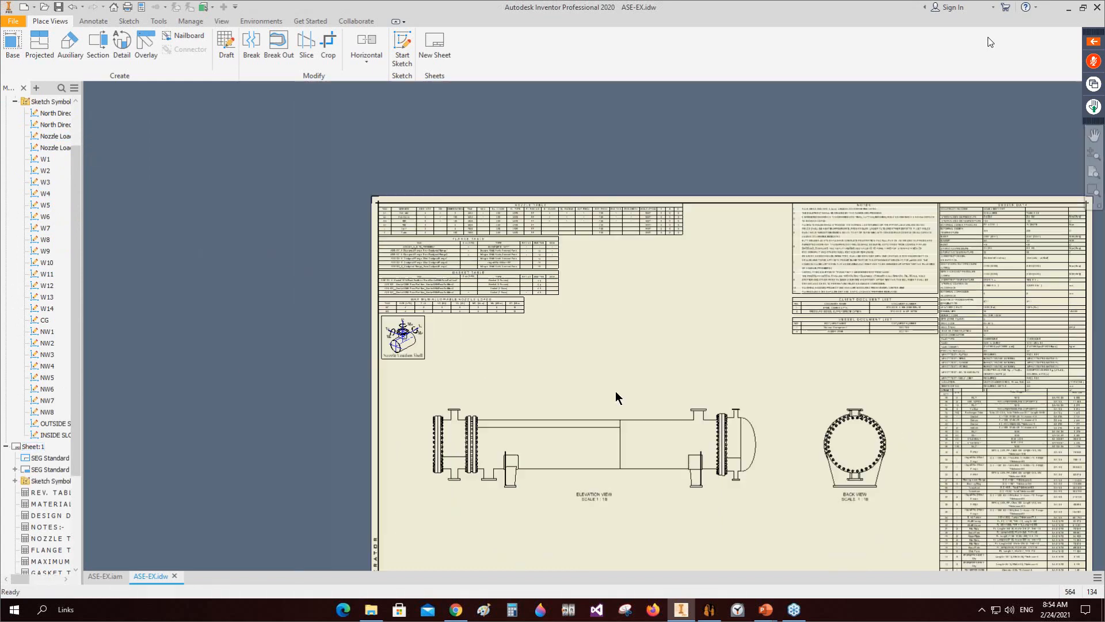
middle_click_drag(616, 392, 525, 296)
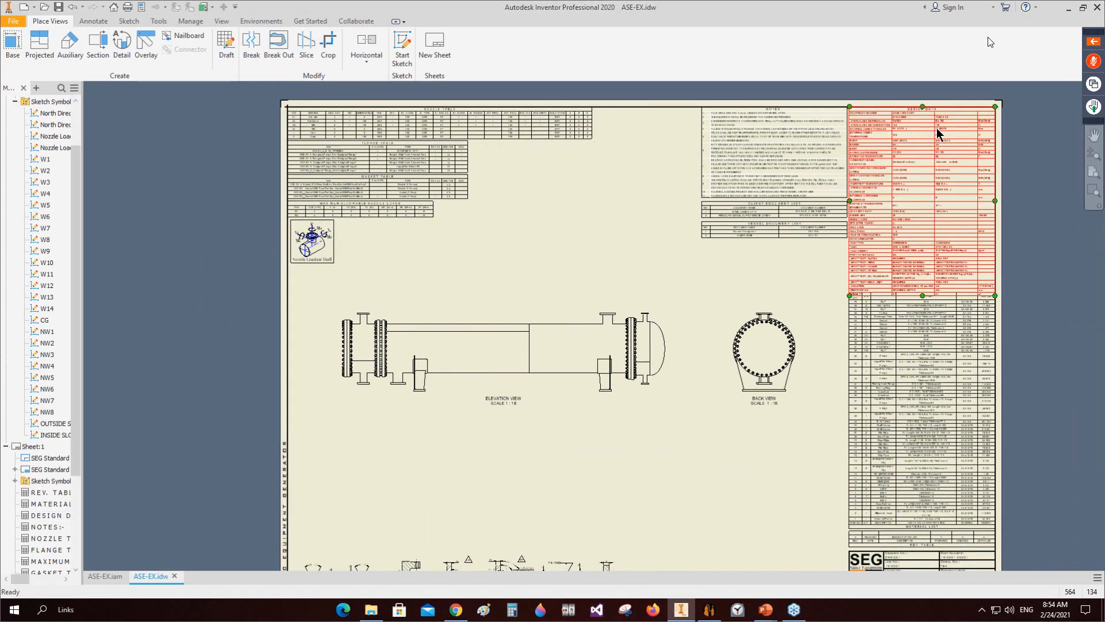
scroll(939, 125, "down", 4)
scroll(926, 155, "up", 5)
scroll(612, 227, "down", 4)
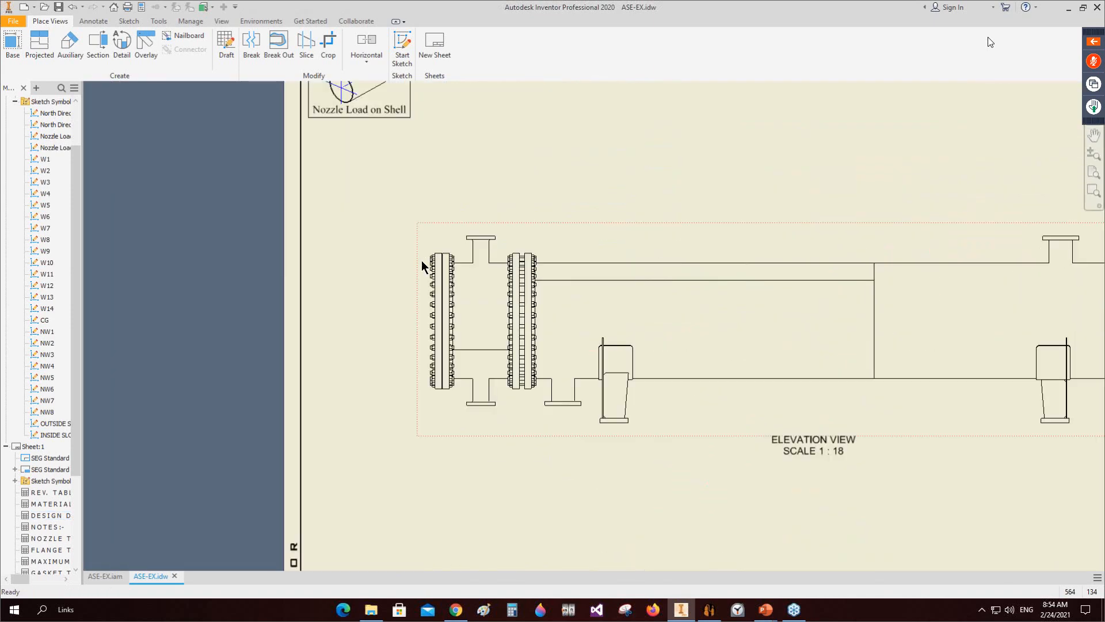
scroll(584, 229, "up", 3)
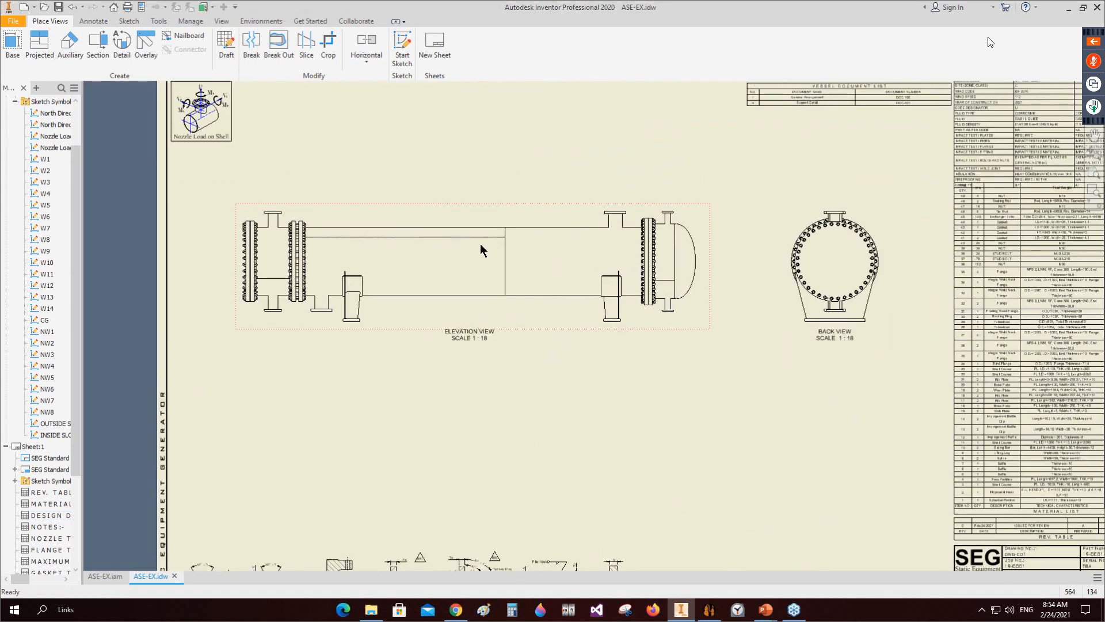
Step: Switch to Static Equipment Generator and reopen the ASE-EX drawing settings to review the view orientation and scale
left_click(710, 616)
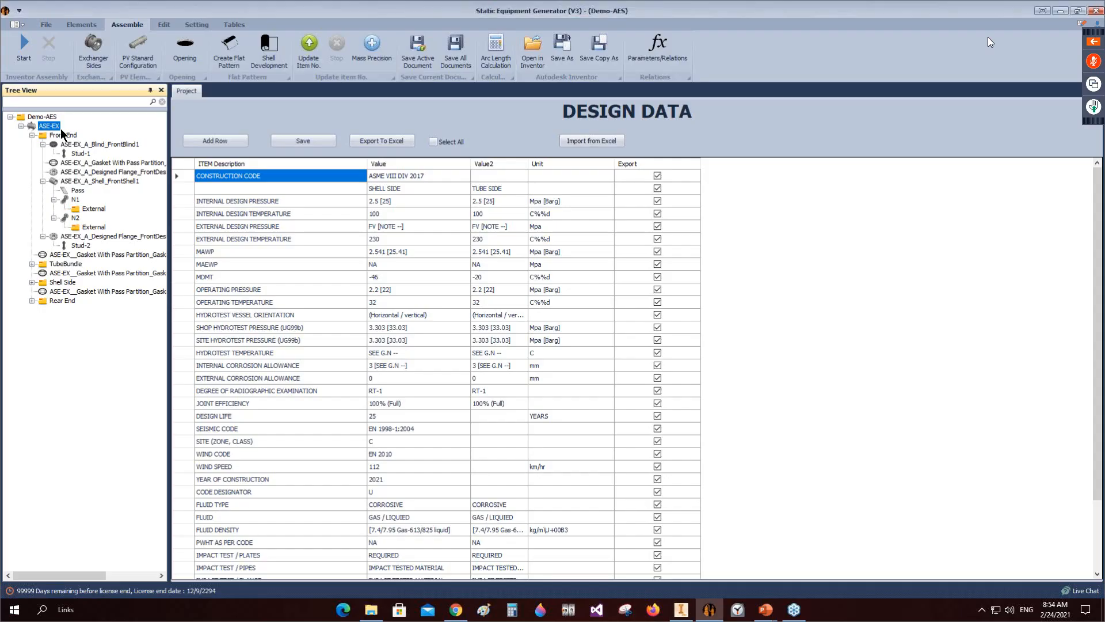
left_click(56, 125)
right_click(56, 125)
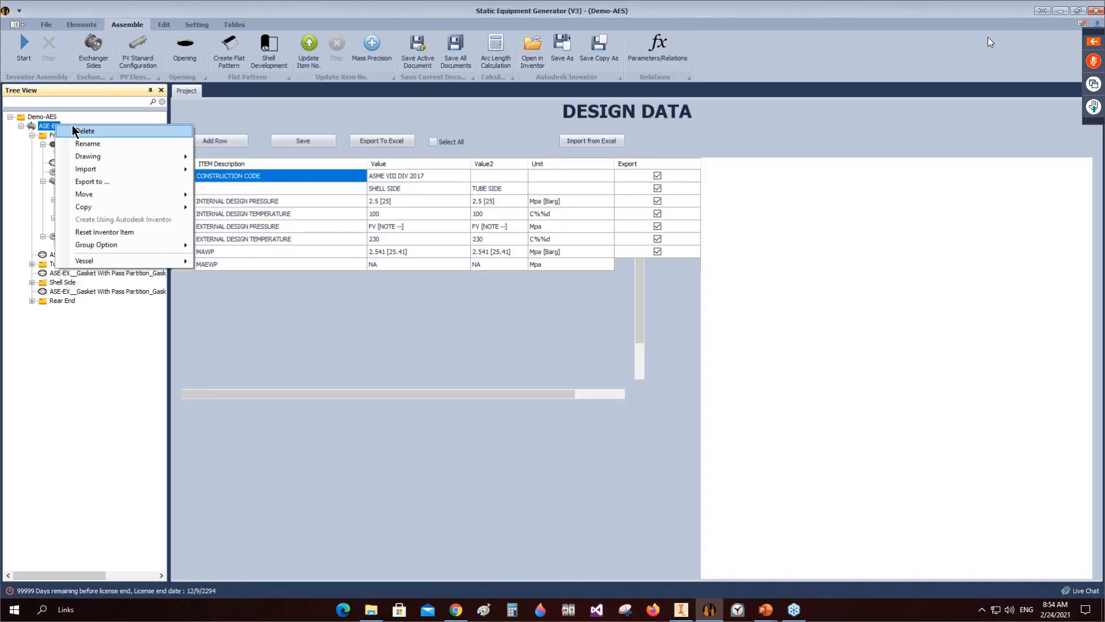
mouse_move(89, 155)
left_click(232, 161)
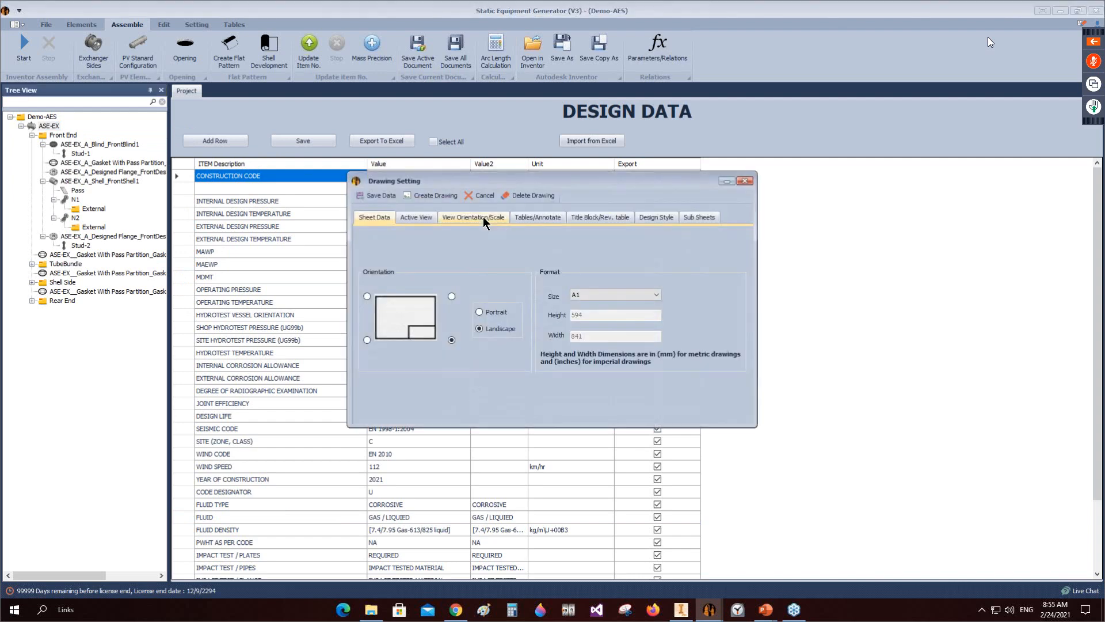
left_click(481, 217)
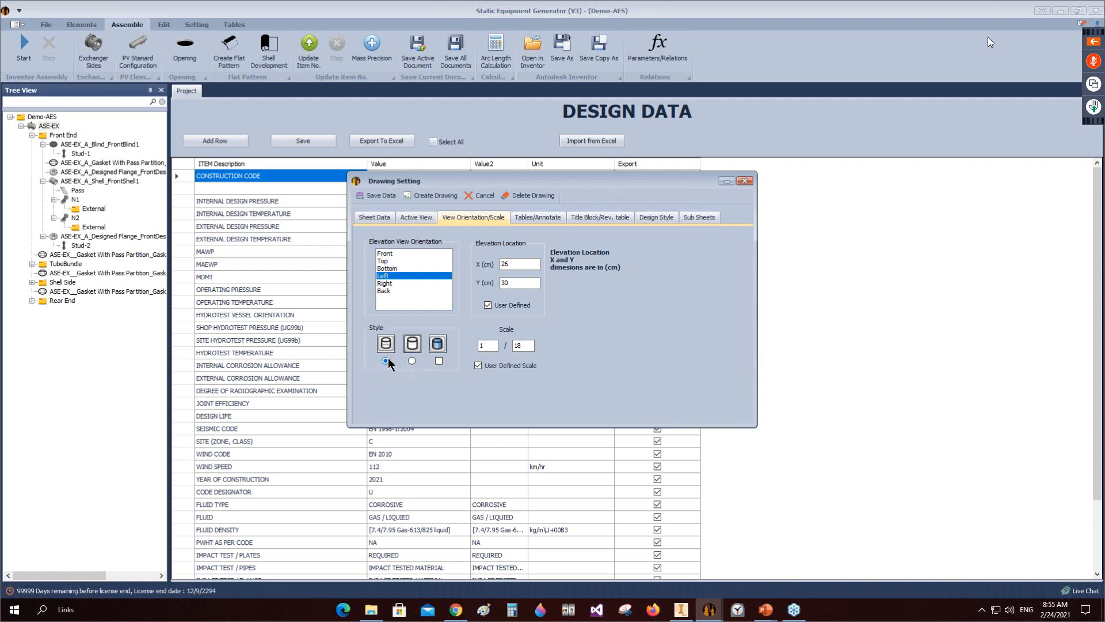
Step: Keep only Design Data among the drawing tables, exclude notes and welding details, enable automatic table updating, and save the settings
left_click(537, 217)
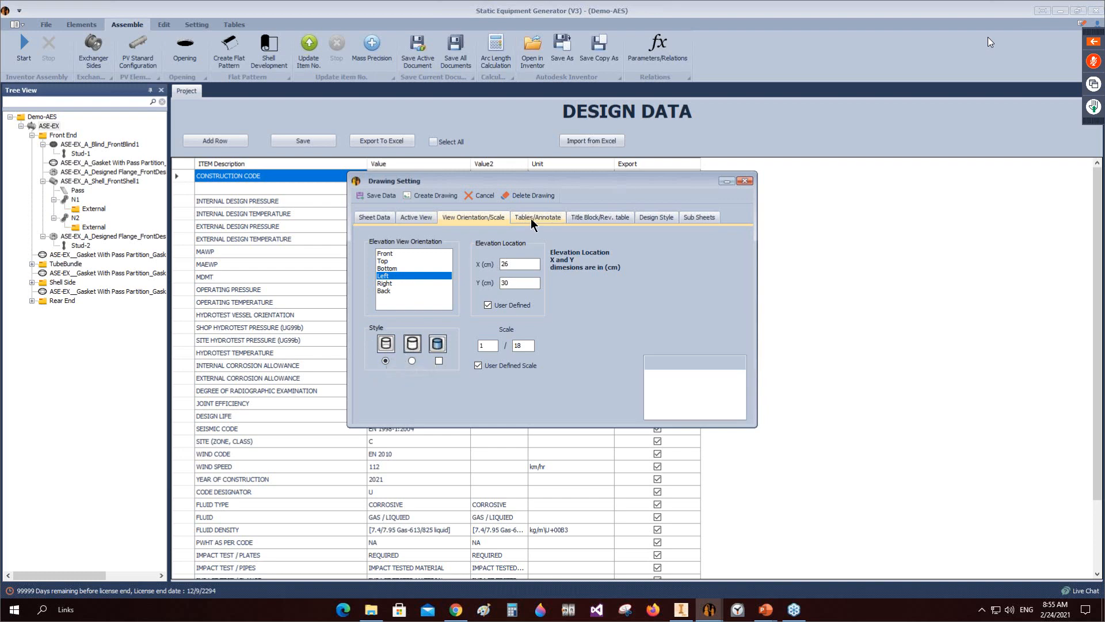
left_click(501, 239)
left_click(500, 255)
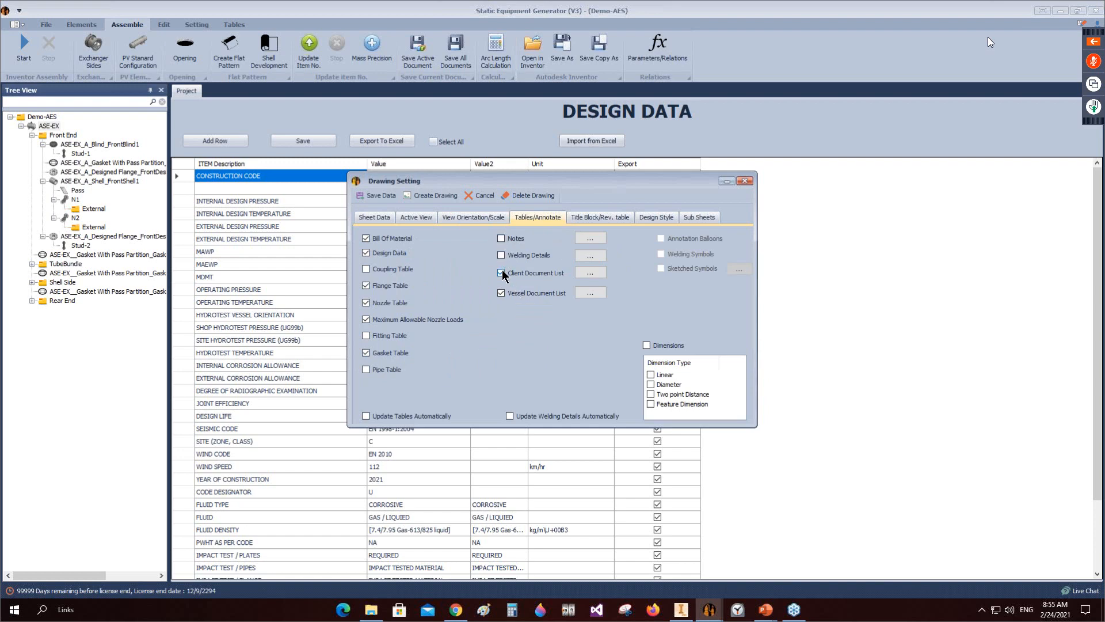
left_click(366, 285)
left_click(375, 195)
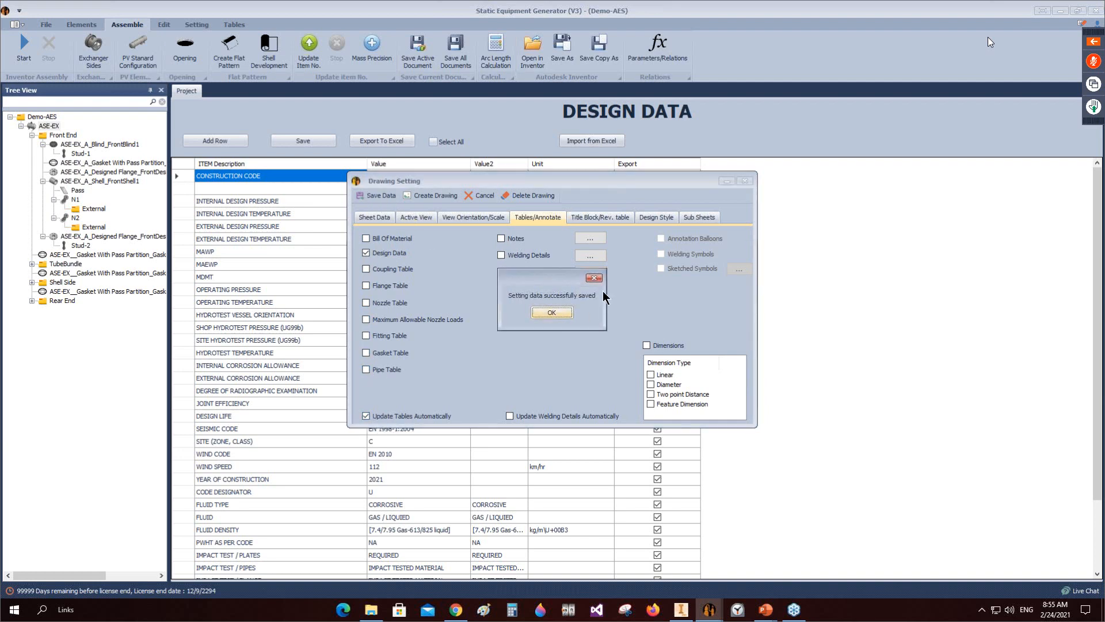
left_click(554, 316)
left_click(740, 186)
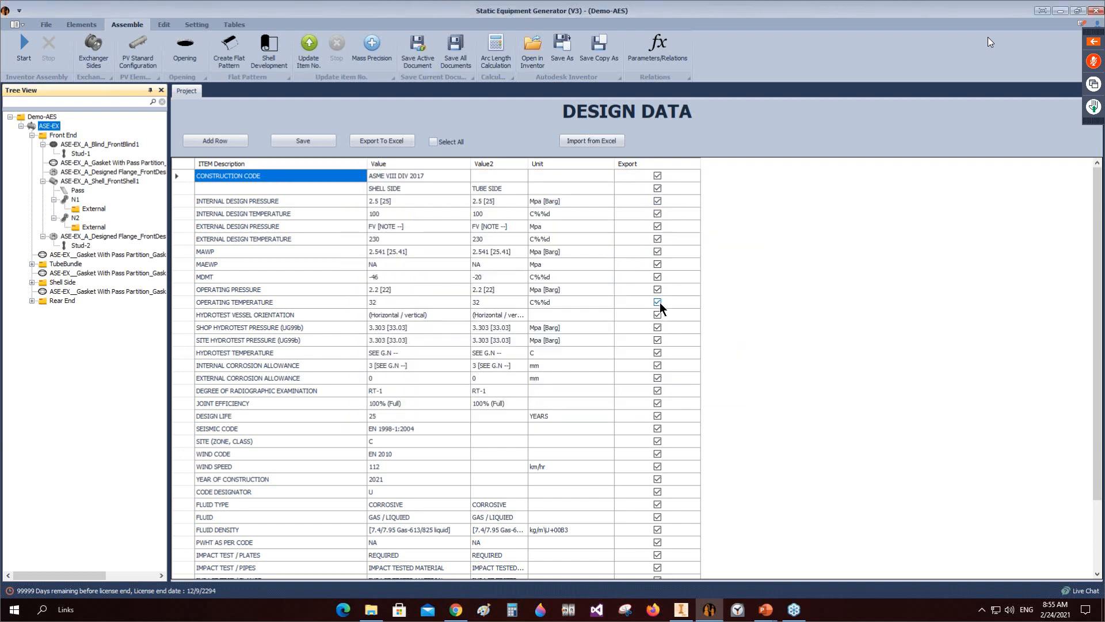
Step: Clear the export selection for all design data rows, then mark only the rows from Construction Code through Operating Temperature for export
scroll(659, 302, "down", 3)
scroll(660, 301, "up", 3)
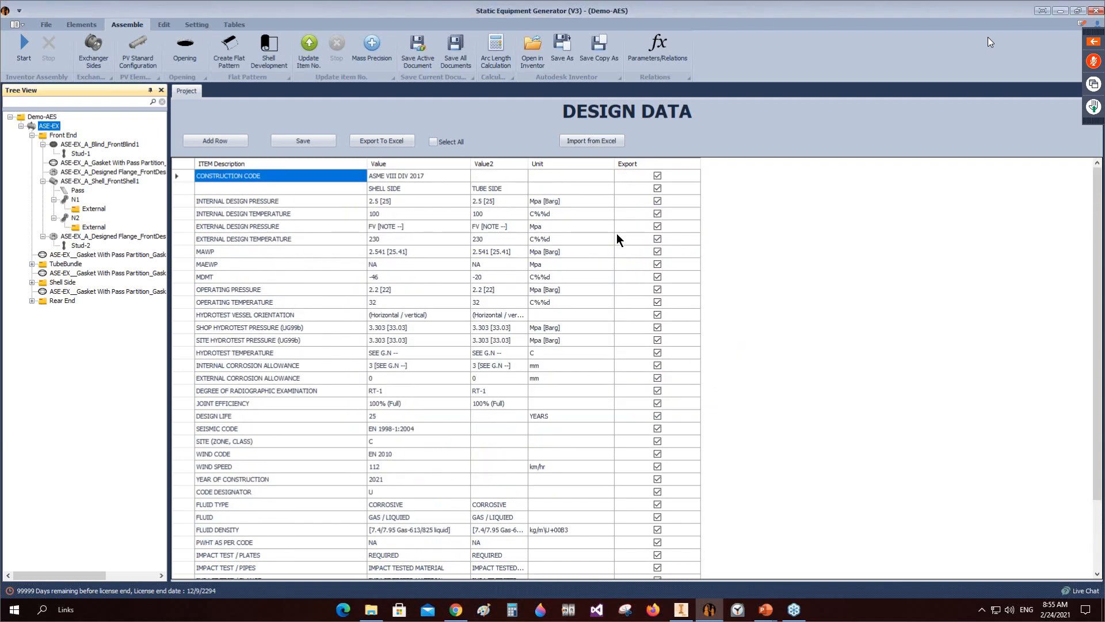
left_click(434, 141)
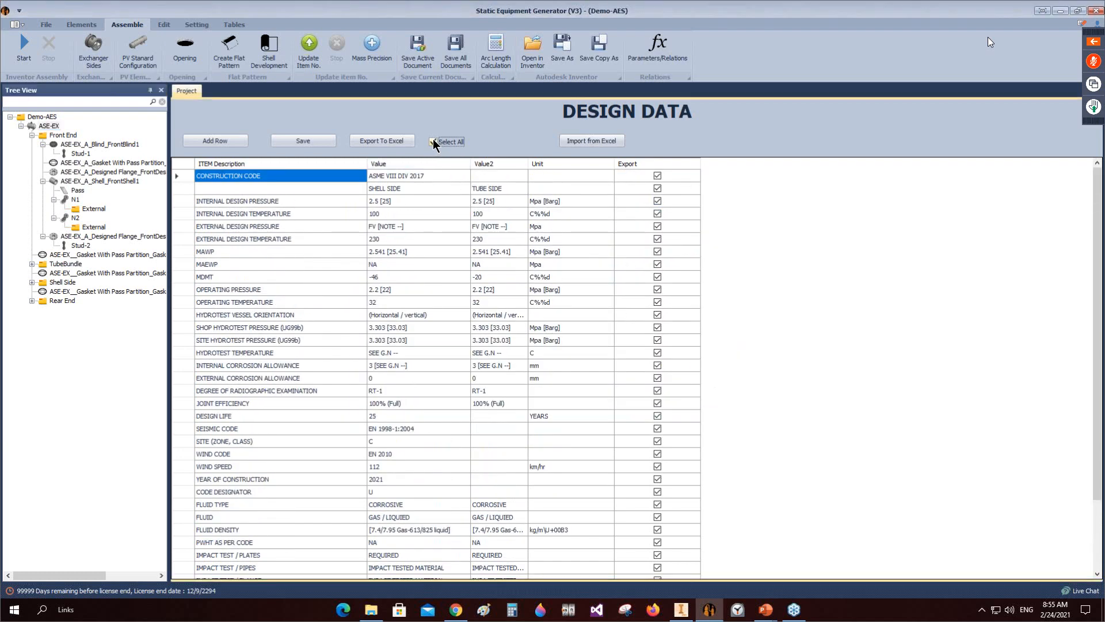
left_click(657, 175)
left_click(657, 189)
left_click(657, 201)
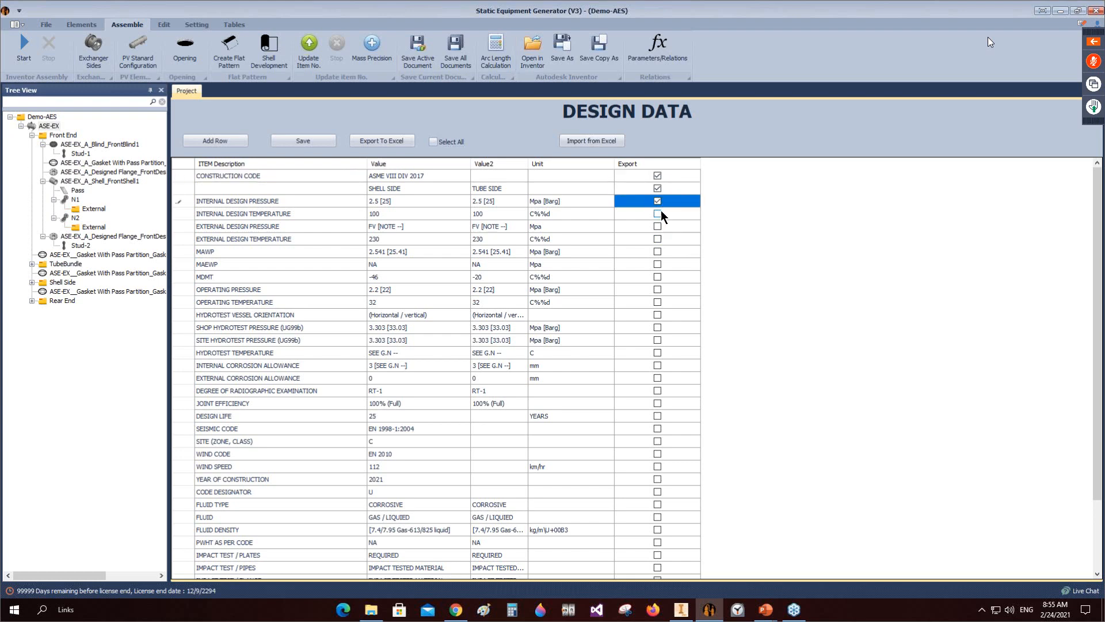
left_click(657, 213)
left_click(658, 226)
left_click(658, 239)
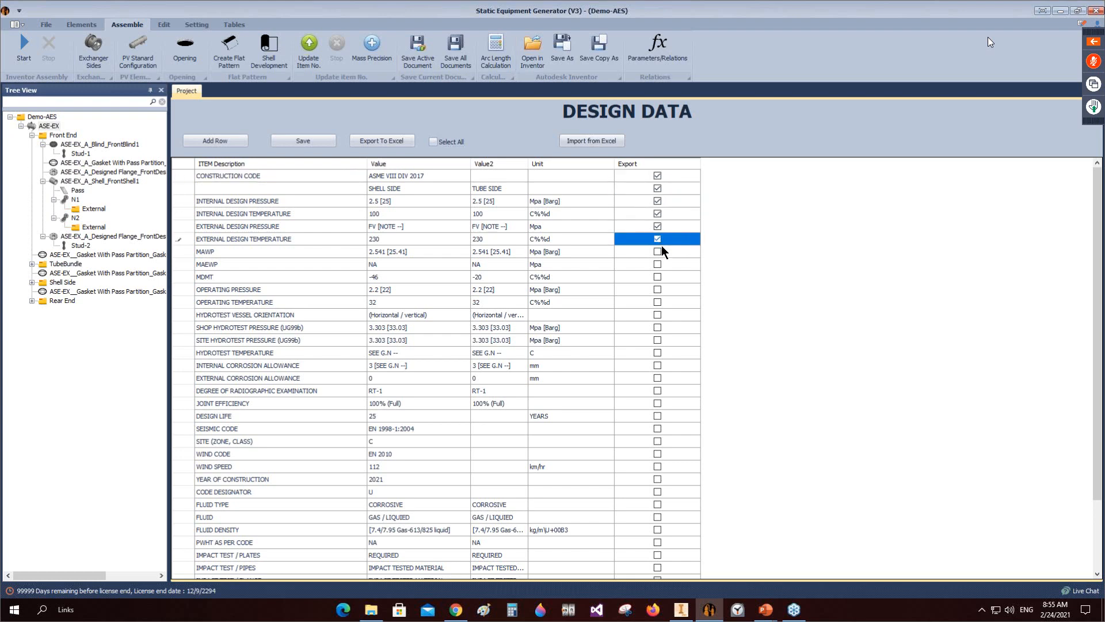
left_click(658, 252)
left_click(658, 264)
left_click(658, 277)
left_click(657, 289)
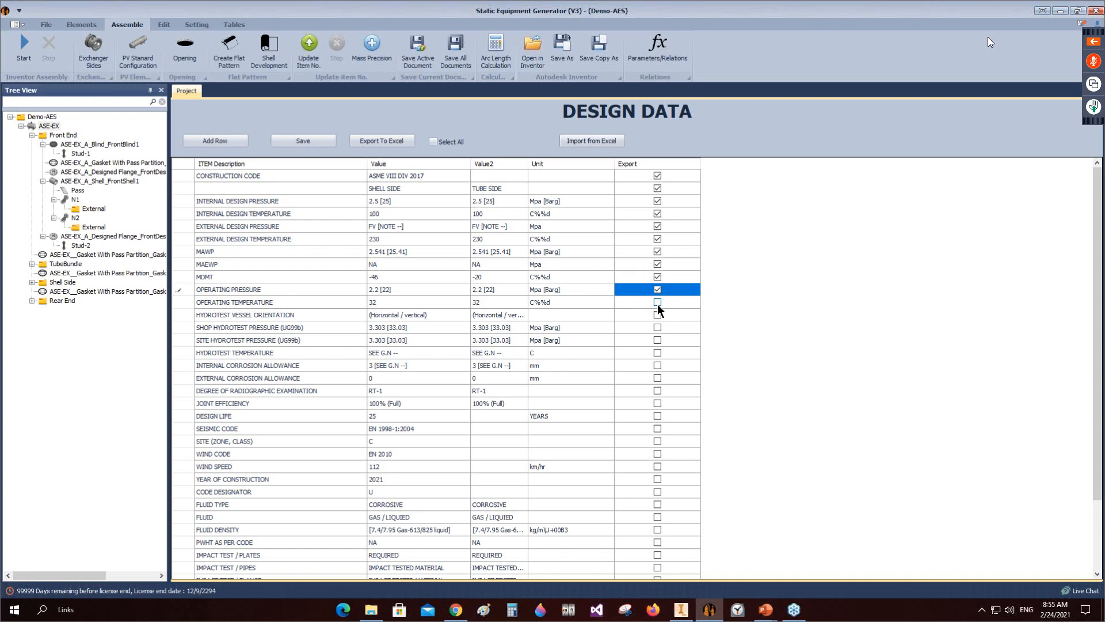
left_click(657, 302)
Step: Keep the MAWP row marked for export and save the design data
left_click(385, 251)
left_click(418, 251)
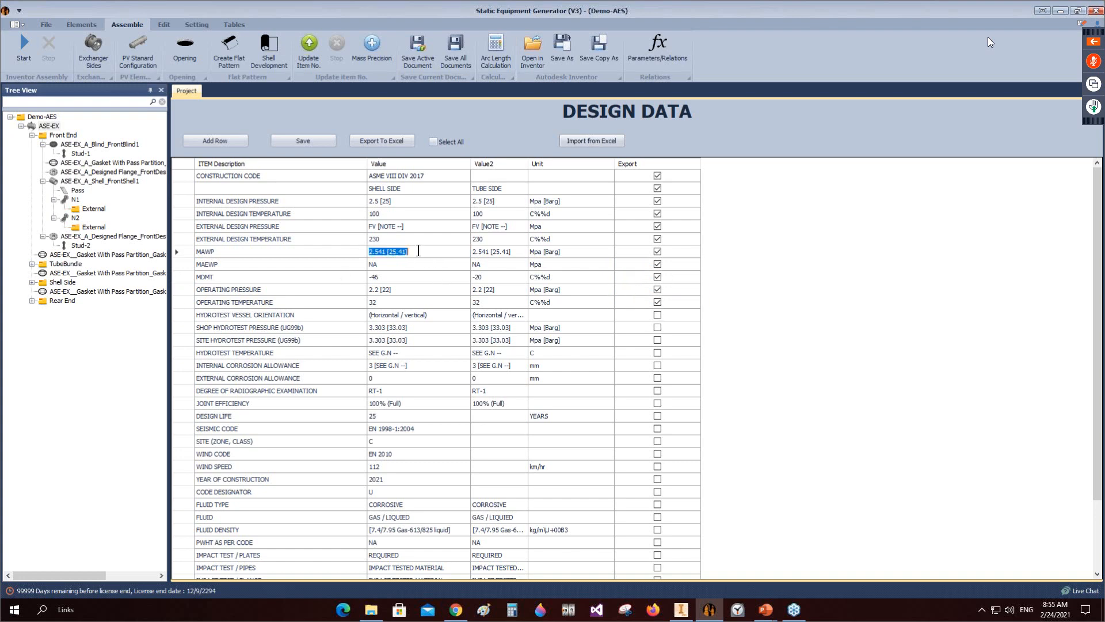
left_click(581, 253)
left_click(657, 252)
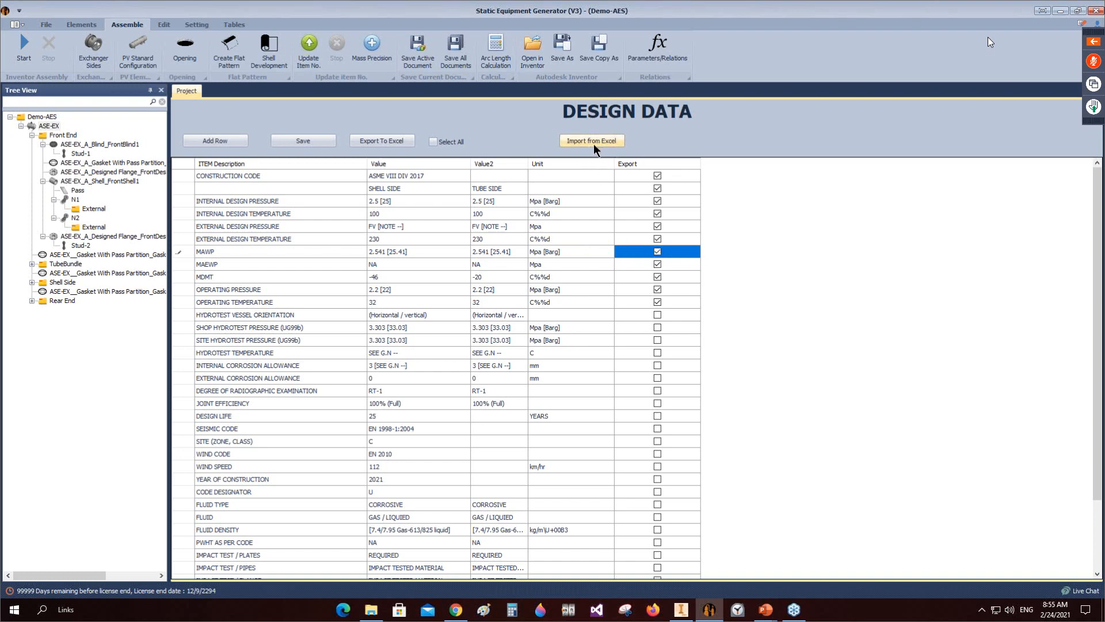
left_click(291, 141)
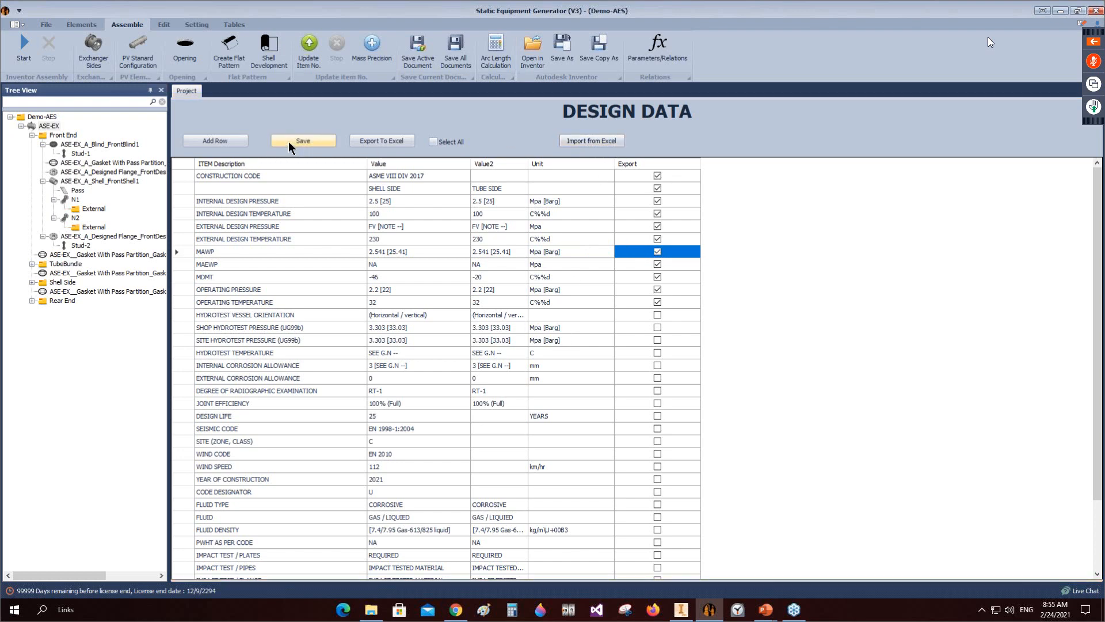
left_click(554, 314)
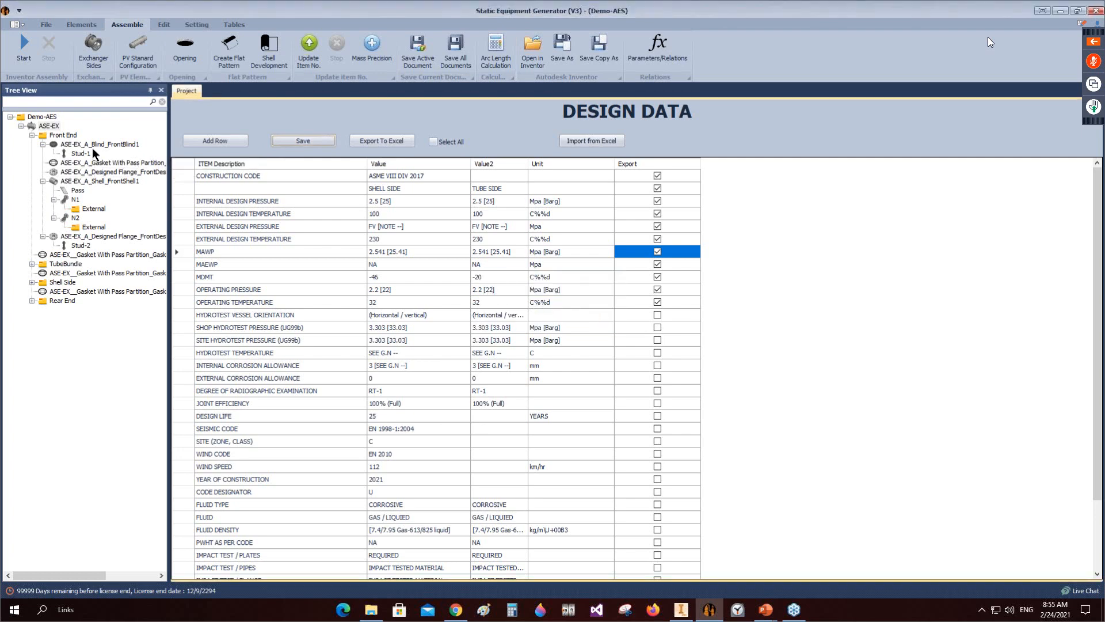
Step: Reopen the ASE-EX drawing settings with Design Data and automatic table updating enabled, and run Create Drawing to regenerate the table
left_click(40, 128)
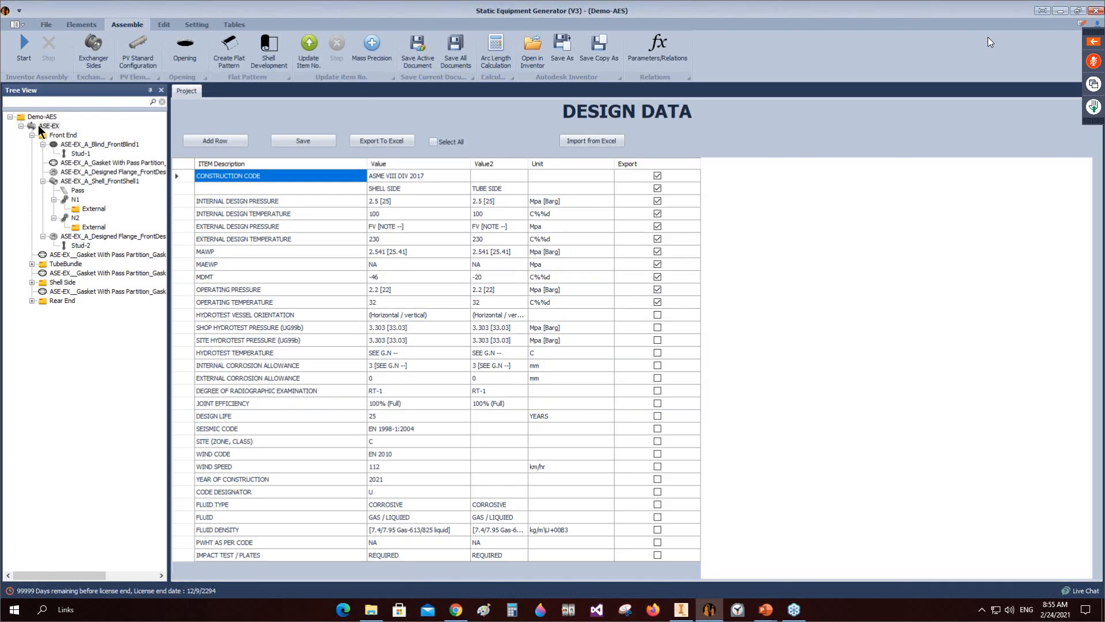
right_click(39, 127)
mouse_move(122, 159)
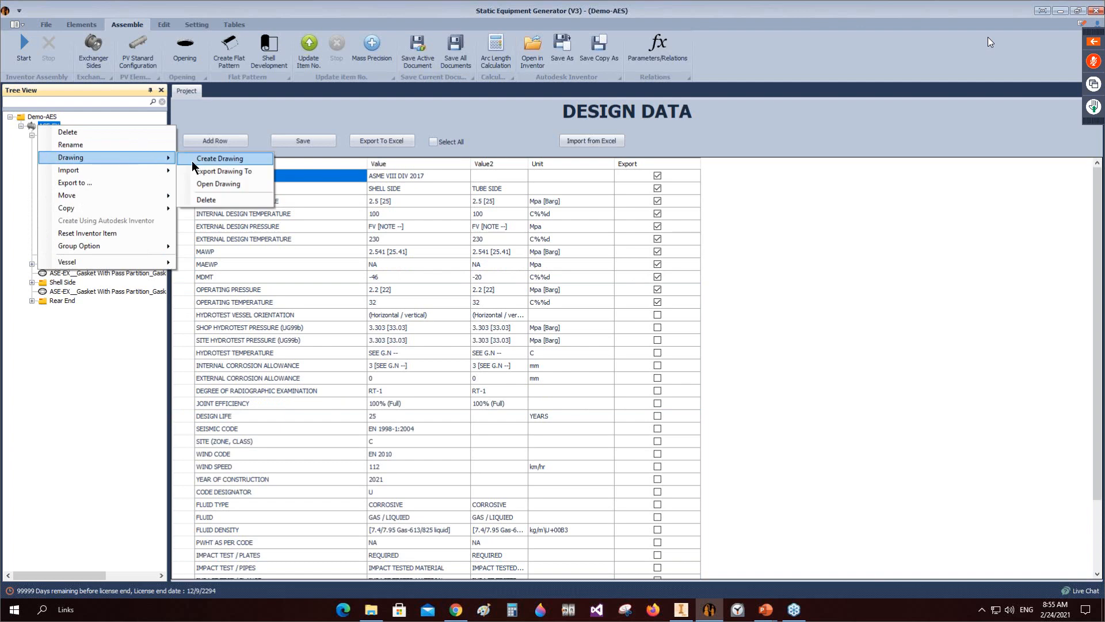
left_click(199, 161)
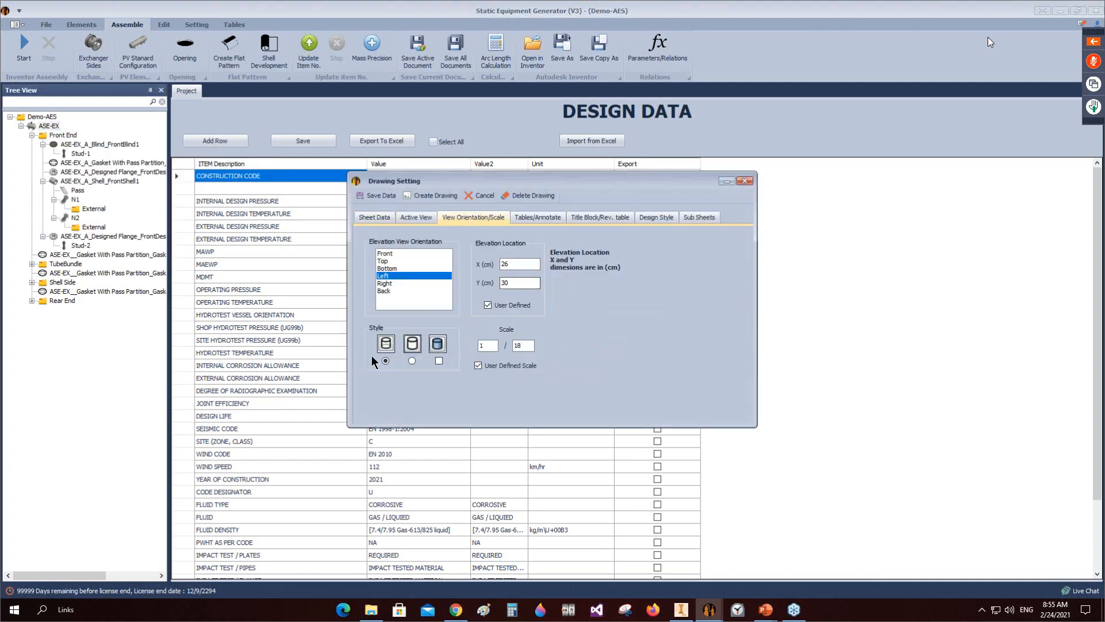
left_click(537, 217)
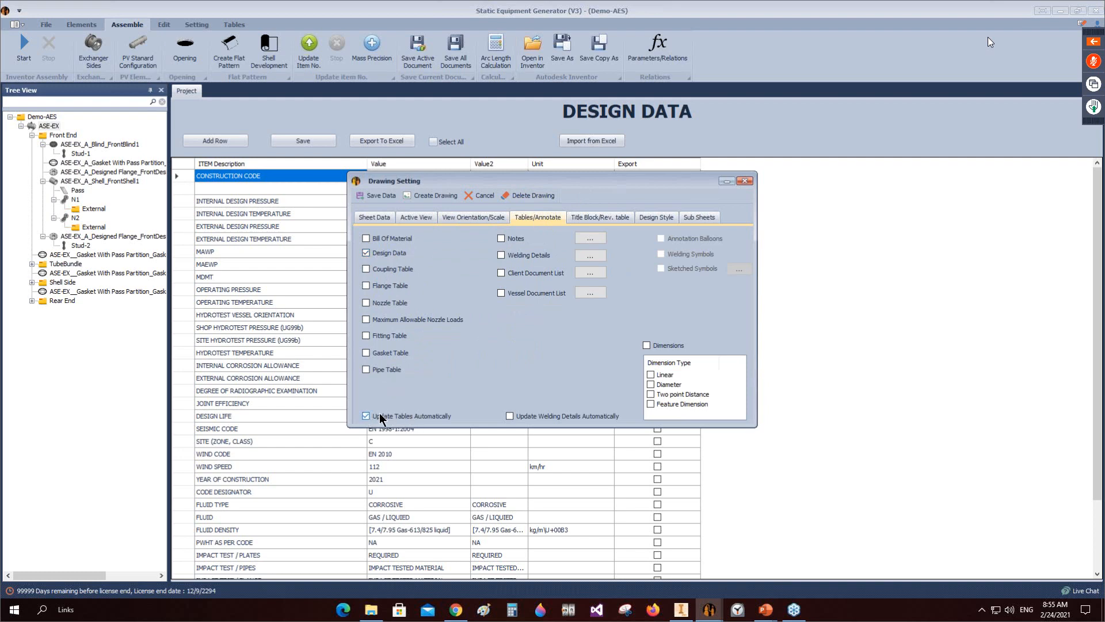
left_click(433, 195)
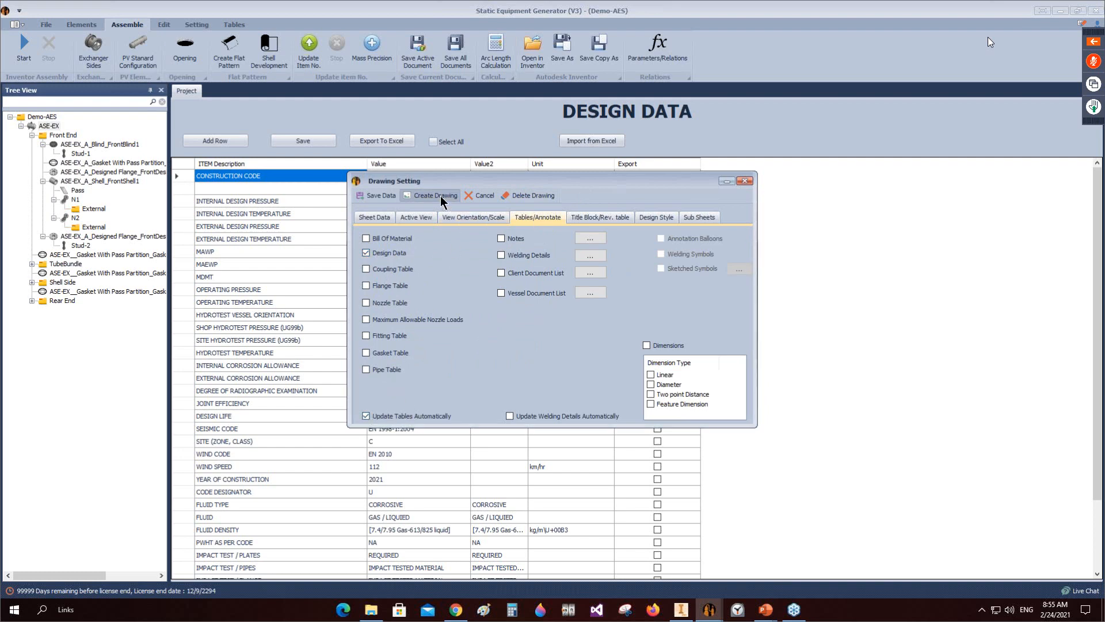
Step: Switch to Autodesk Inventor and examine the updated Design Data table on the general arrangement sheet
left_click(684, 611)
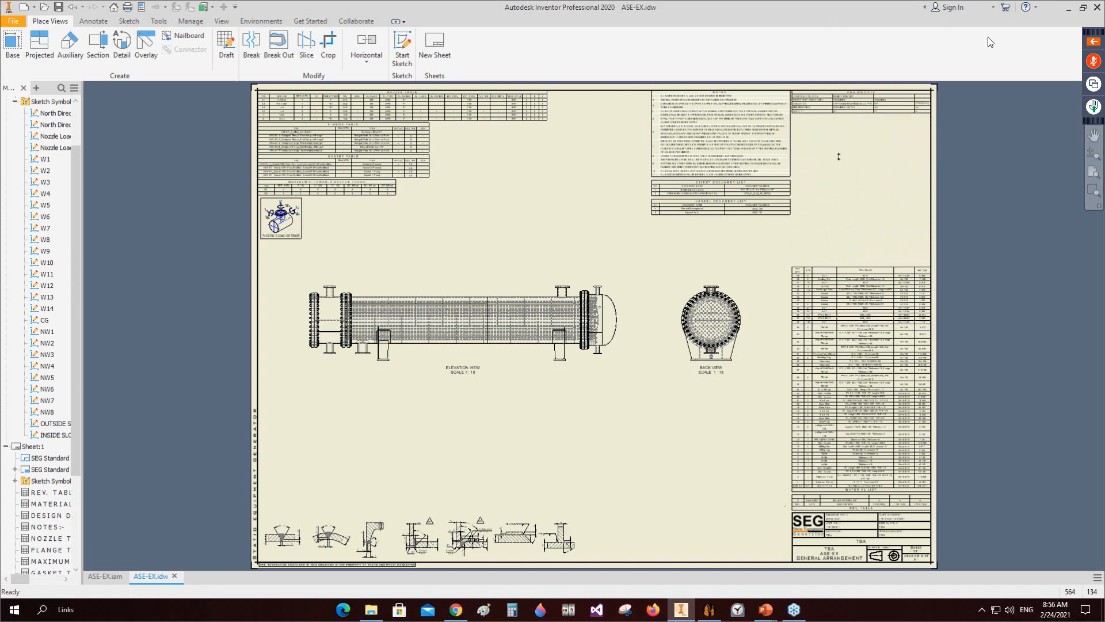
left_click(832, 121)
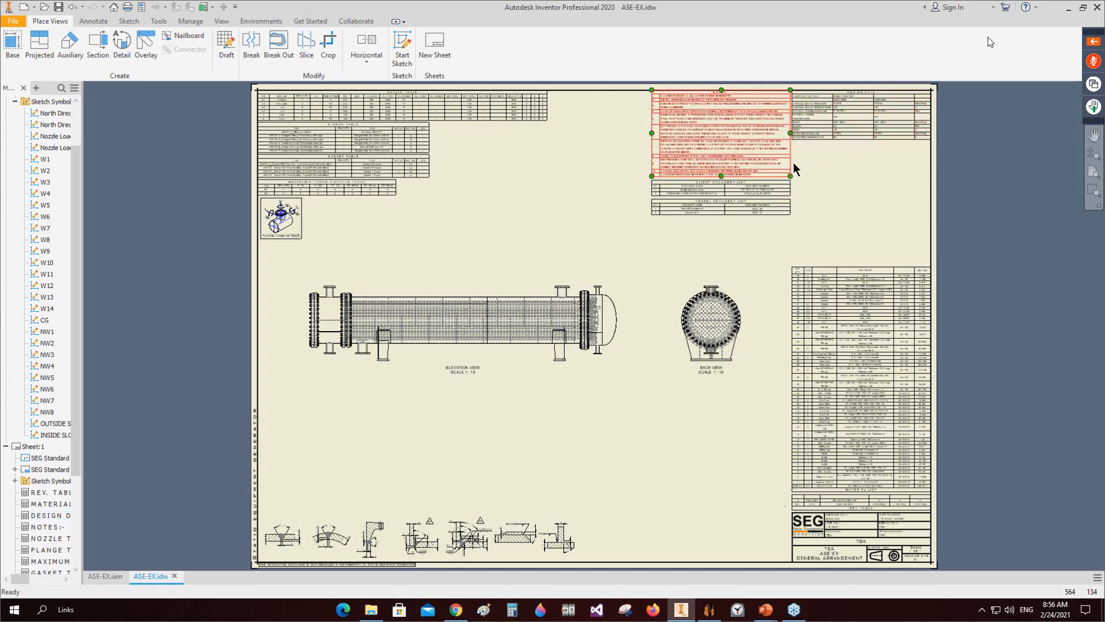
scroll(791, 168, "up", 5)
scroll(829, 287, "down", 5)
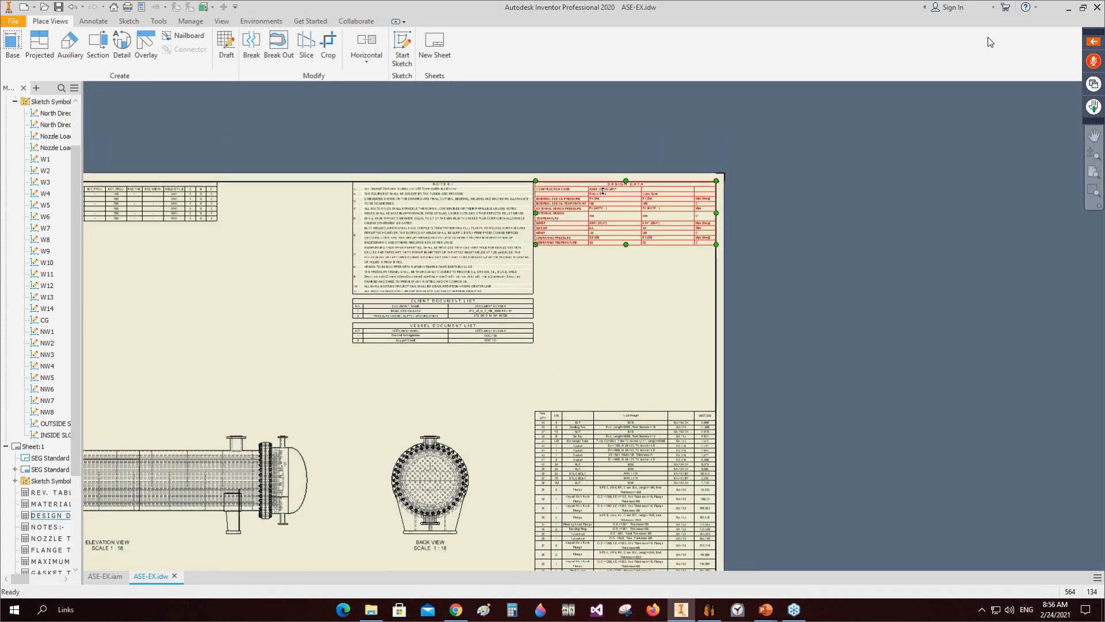
Step: Balloon the upper front-end nozzle in the elevation view with the Nozzle Tag No. style and the Parts Only (legacy) BOM view
scroll(506, 234, "up", 3)
left_click(93, 21)
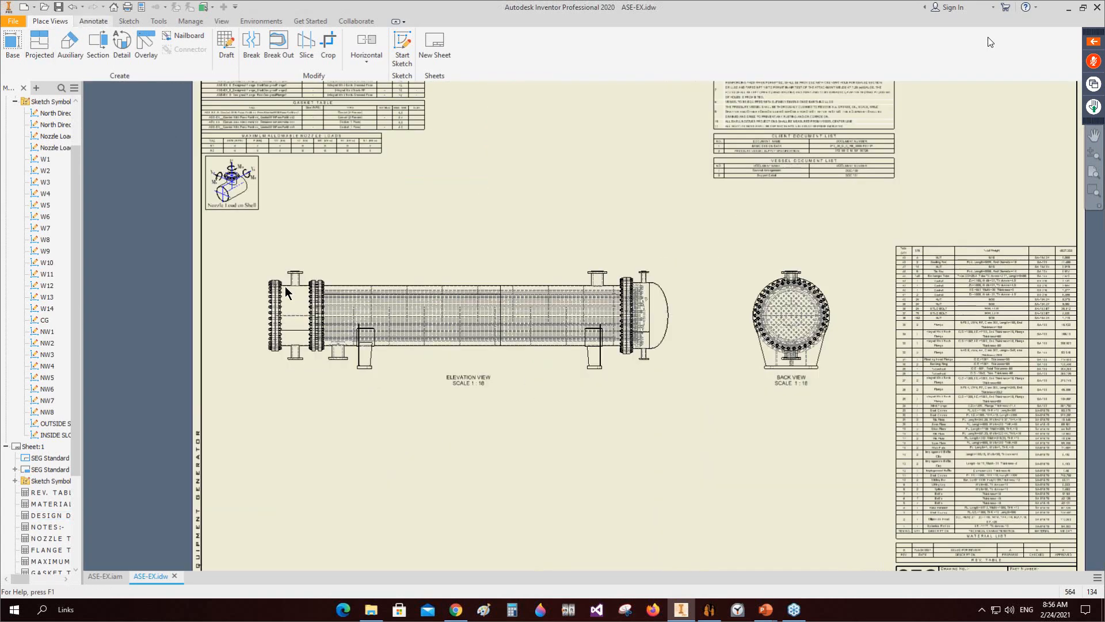
left_click(672, 40)
left_click(726, 49)
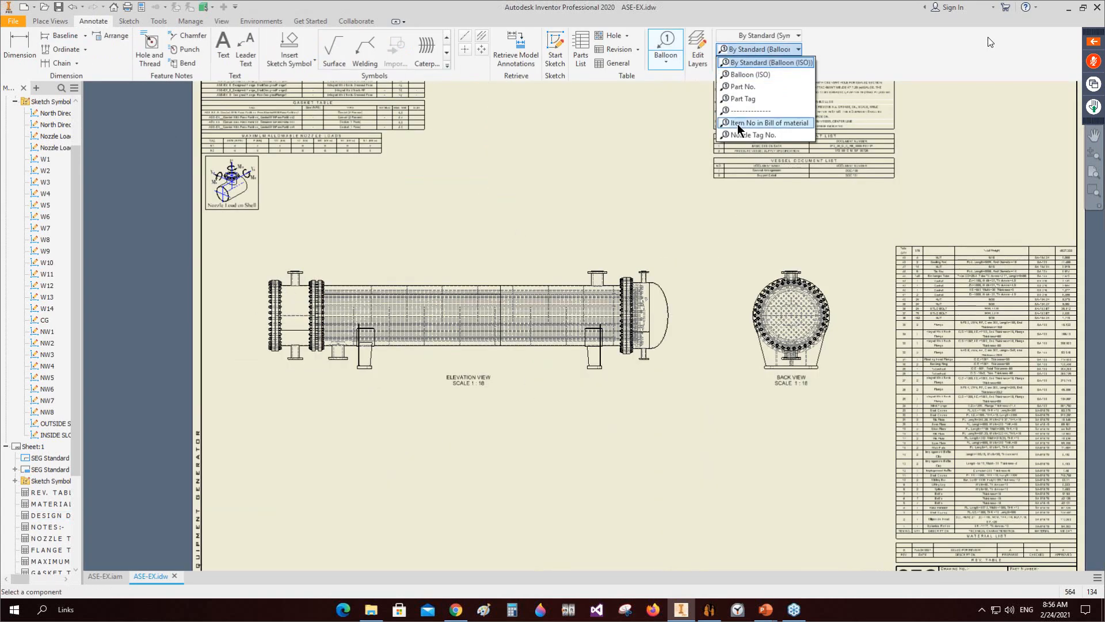
left_click(738, 124)
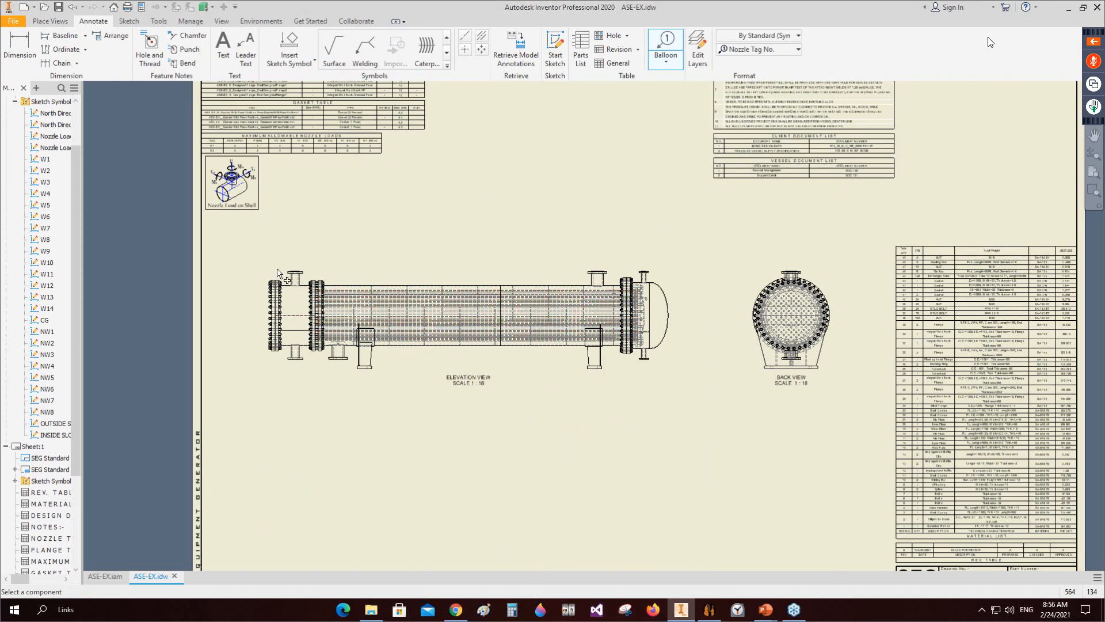
scroll(279, 271, "up", 5)
middle_click_drag(291, 262, 427, 218)
scroll(427, 221, "up", 2)
left_click(424, 249)
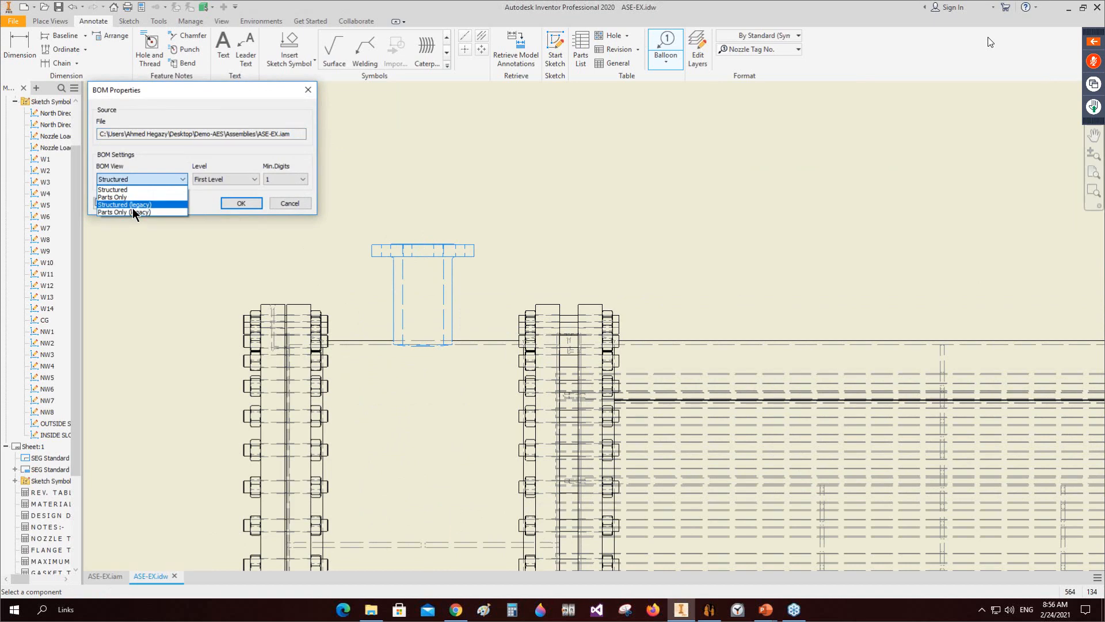
left_click(131, 212)
left_click(241, 204)
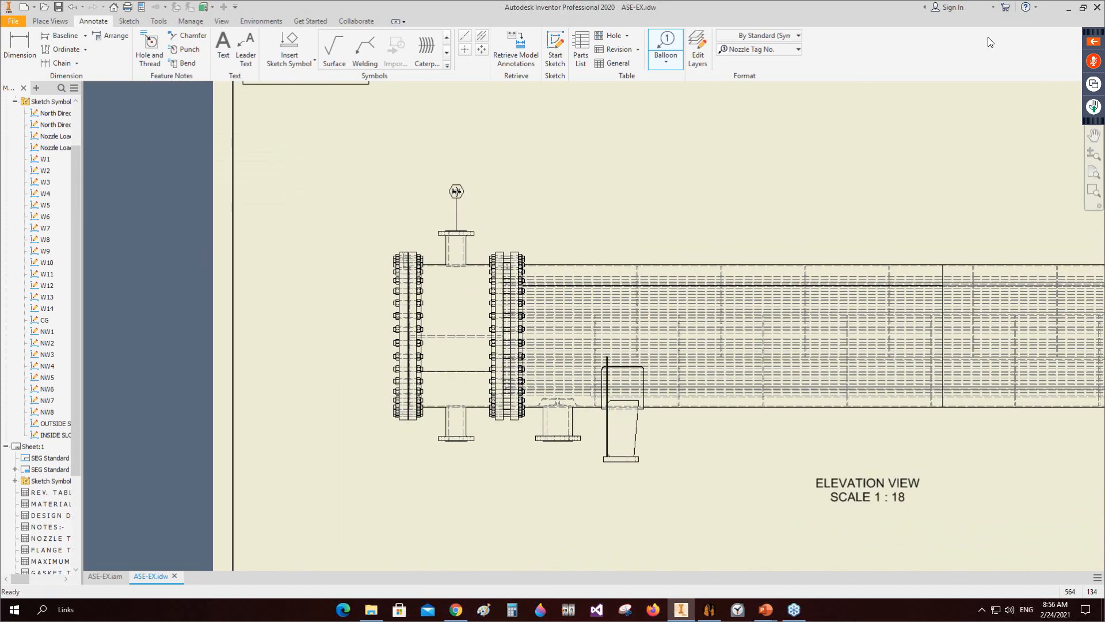
right_click(456, 191)
left_click(507, 189)
Step: Add nozzle tag balloons below the lower front-end nozzle and the shell nozzle beside the front saddle
left_click(456, 442)
right_click(459, 487)
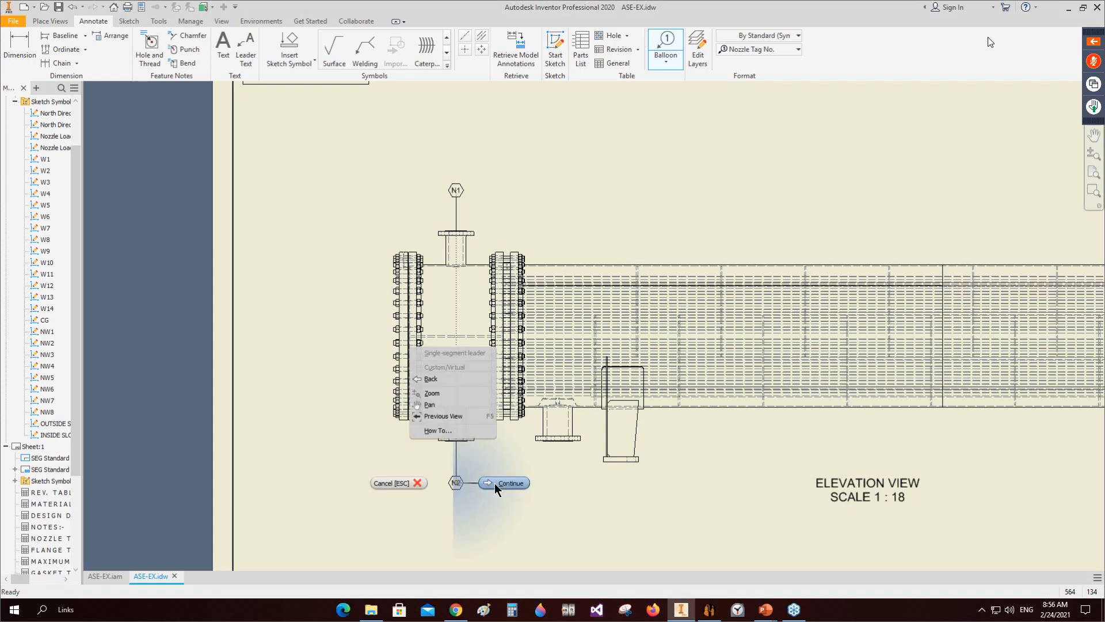
left_click(495, 483)
left_click(557, 438)
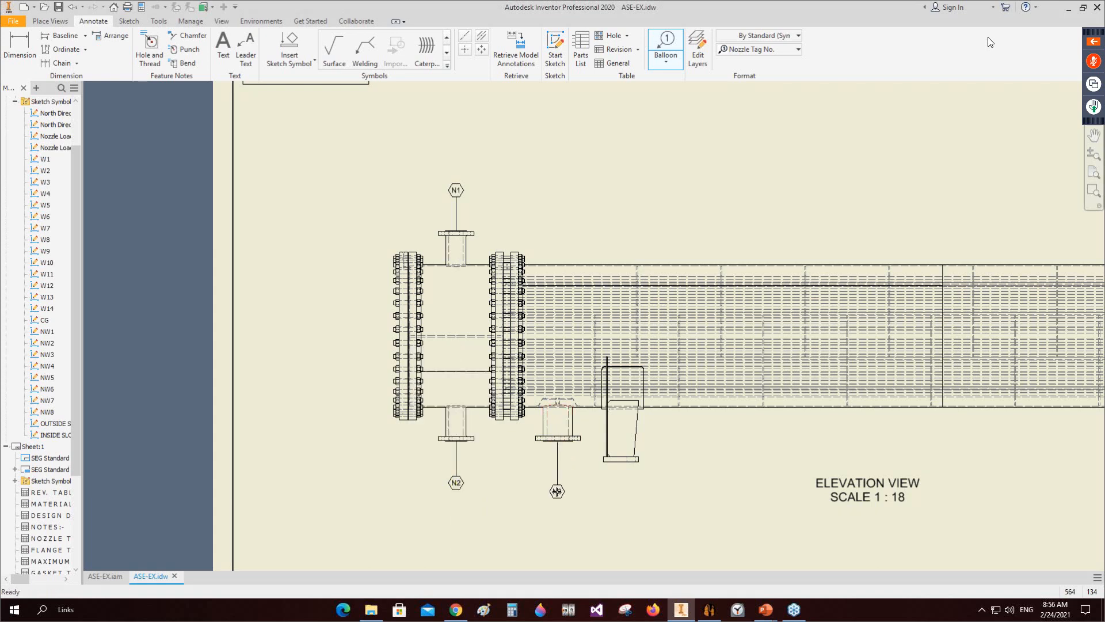
right_click(556, 490)
left_click(593, 488)
Step: Add nozzle tag balloons above the shell's upper rear nozzle and the rear head's upper vent nozzle
key("Home")
scroll(709, 315, "up", 5)
left_click(704, 314)
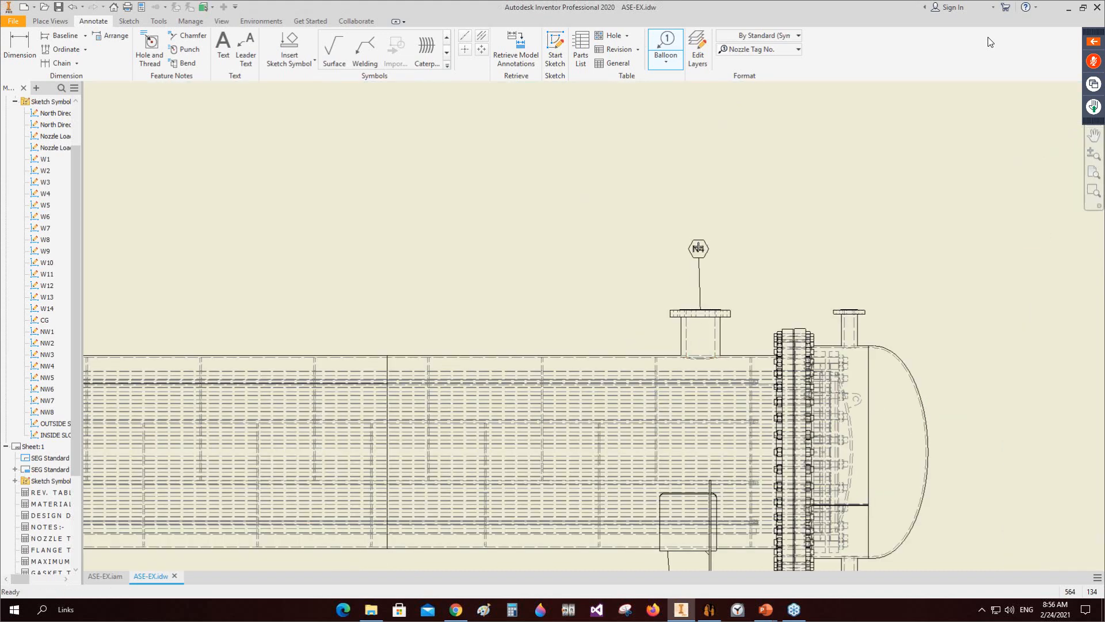
left_click(700, 242)
right_click(701, 242)
left_click(703, 334)
left_click(848, 309)
left_click(847, 246)
right_click(847, 246)
left_click(851, 313)
Step: Add a nozzle tag balloon below the rear head's lower drain nozzle
scroll(851, 314, "down", 3)
scroll(779, 363, "up", 5)
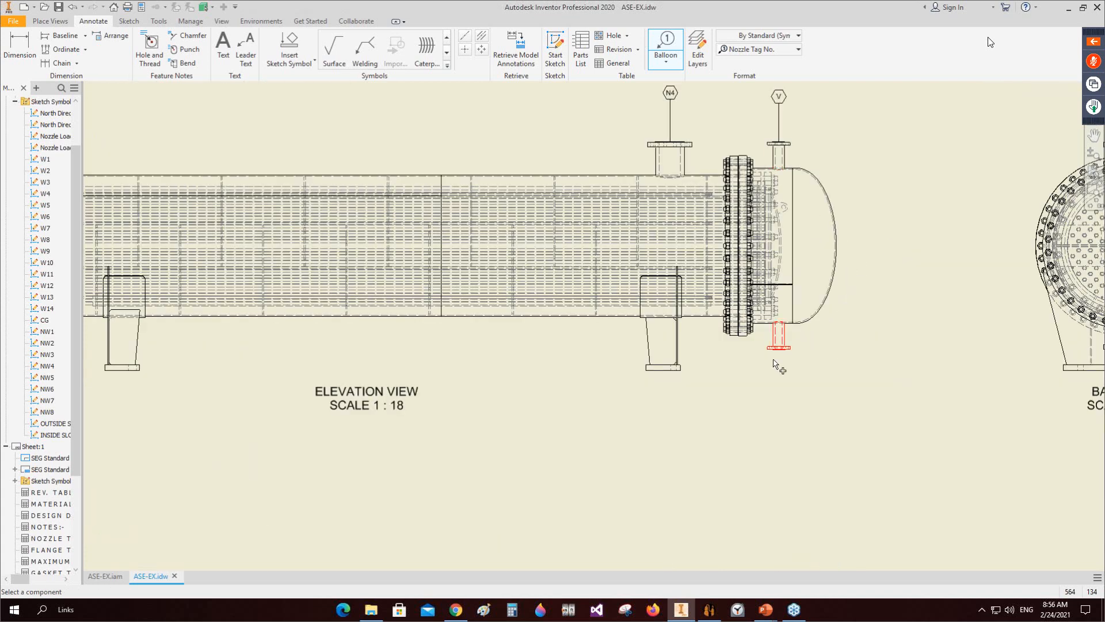
left_click(783, 345)
left_click(779, 378)
right_click(780, 378)
left_click(737, 368)
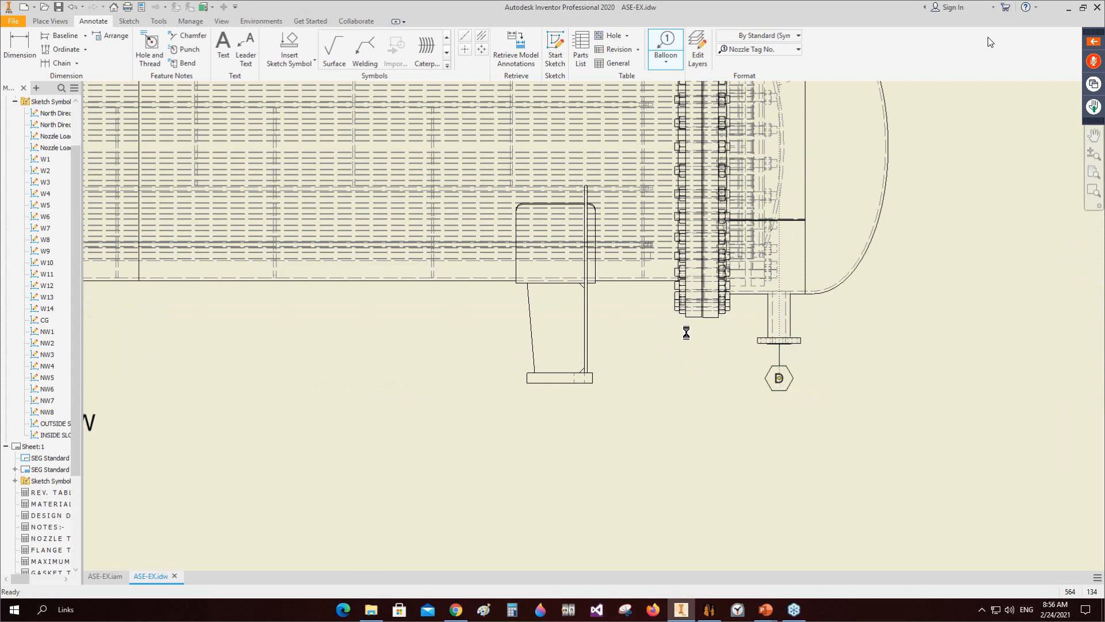
Step: Dimension the rear head's diameter in the elevation view, placing the vertical dimension outside the domed end
left_click(791, 291)
middle_click_drag(777, 196, 739, 350)
left_click(761, 161)
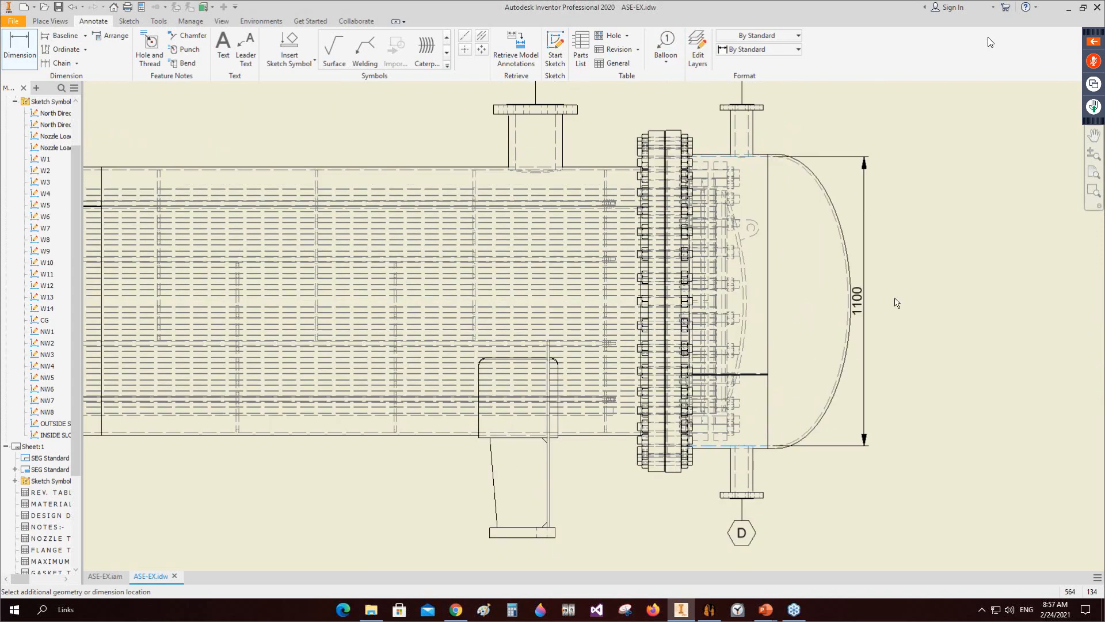
left_click(929, 345)
Step: Dimension the main shell's diameter between its upper and lower edges, placing it inside the elevation view
left_click(403, 171)
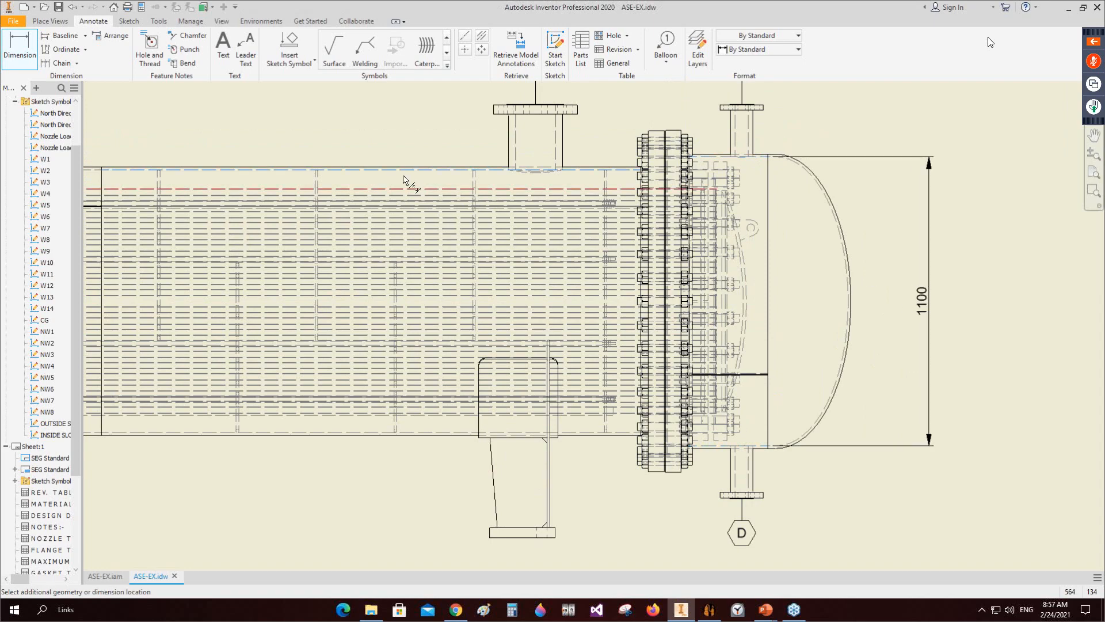
left_click(434, 432)
scroll(411, 311, "up", 1)
middle_click_drag(410, 312, 788, 302)
scroll(788, 302, "down", 2)
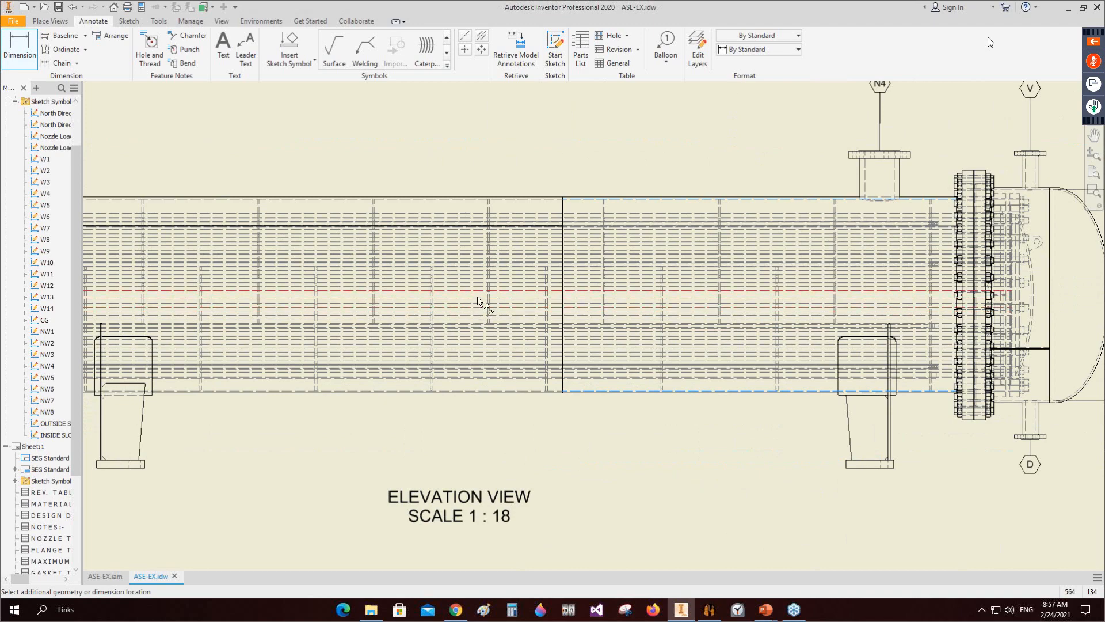
scroll(473, 298, "up", 4)
left_click(436, 271)
scroll(483, 277, "down", 4)
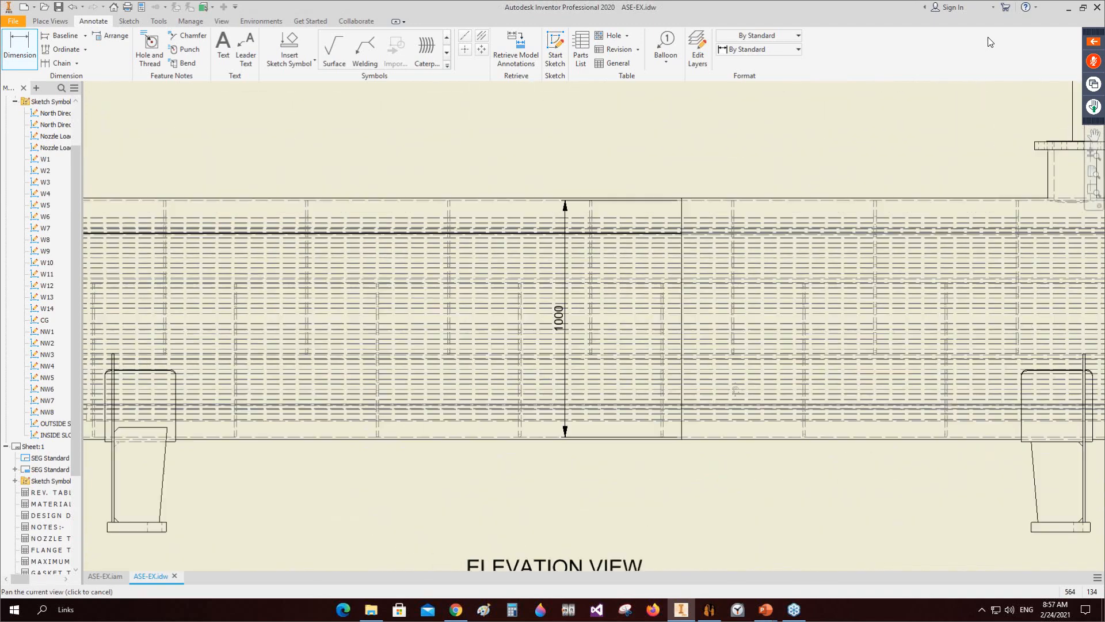
Step: Dimension the lengths of the two main shell sections, placing both dimensions in line above the elevation view
left_click(411, 318)
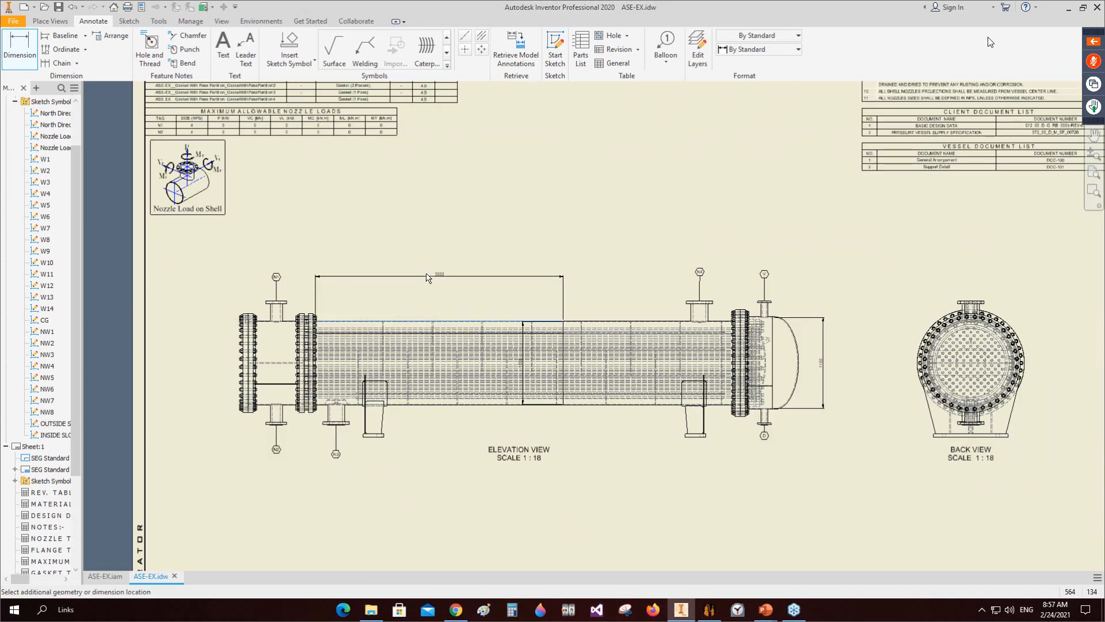
left_click(436, 252)
left_click(595, 324)
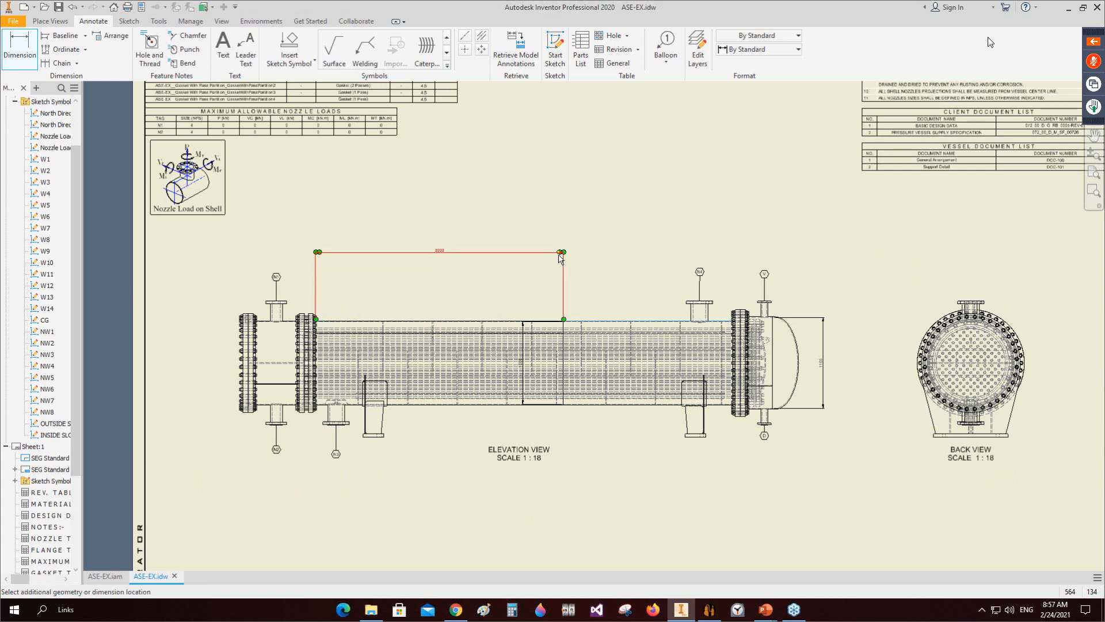
left_click(579, 253)
Step: Dimension the front channel shell's length between its flanges, placing it above the elevation view in line with the main shell dimensions
scroll(248, 327, "up", 5)
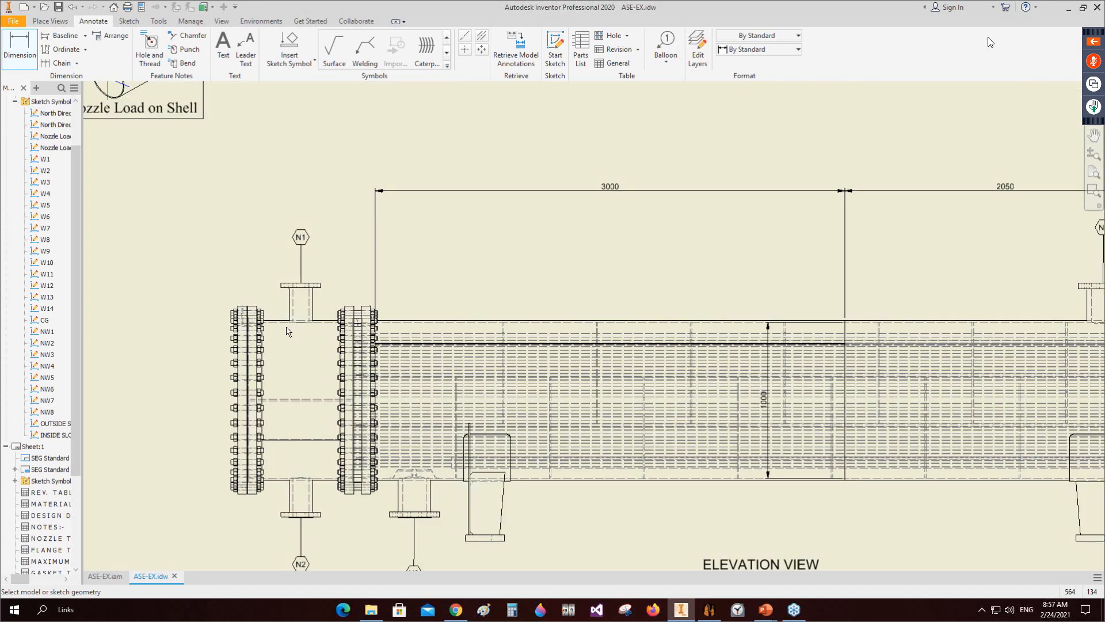
left_click(266, 321)
scroll(320, 167, "down", 4)
middle_click_drag(322, 159, 327, 205)
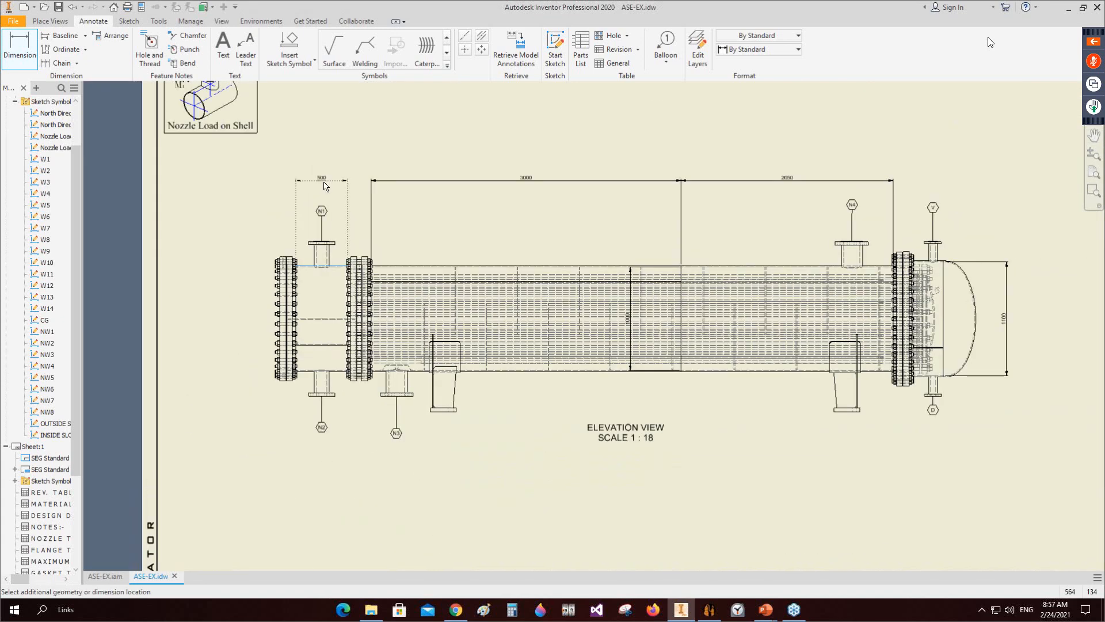
left_click(359, 196)
scroll(432, 277, "up", 2)
mouse_move(687, 287)
middle_mouse_down()
mouse_move(553, 280)
mouse_move(551, 253)
middle_mouse_up()
scroll(553, 276, "down", 3)
right_click(551, 254)
left_click(593, 237)
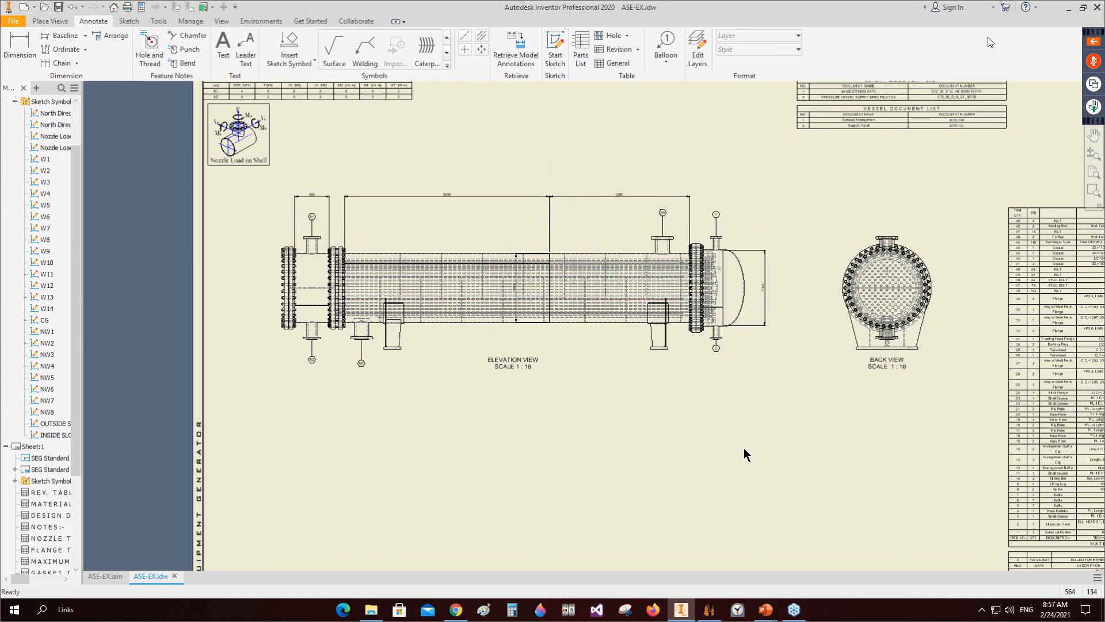
Step: Switch to Static Equipment Generator and open the drawing settings for the TubeBundle group
left_click(707, 611)
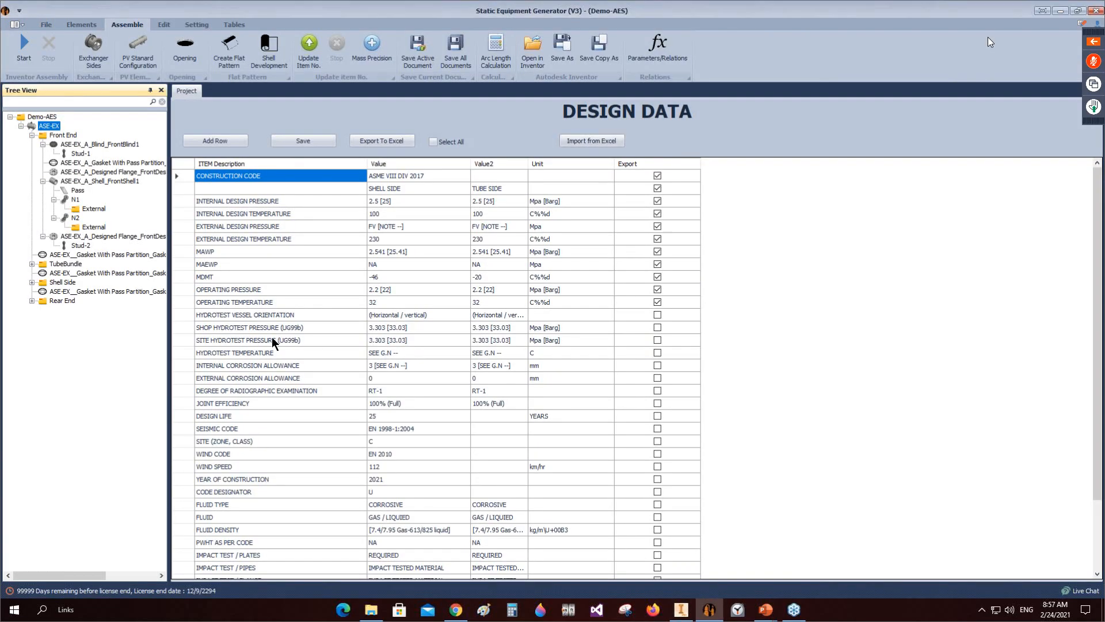
double_click(63, 265)
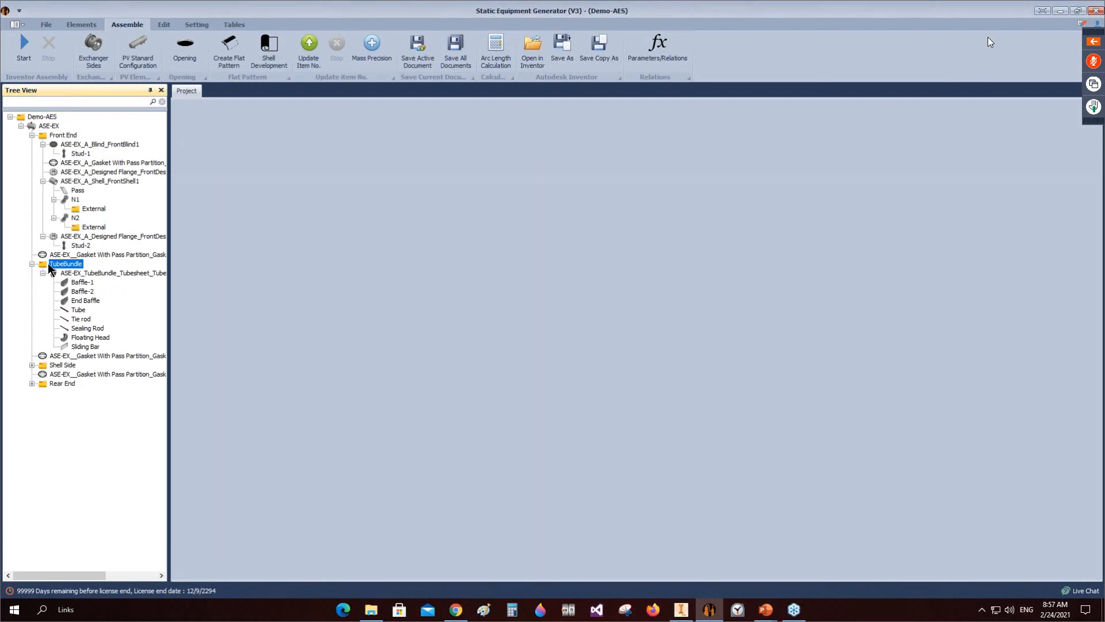
right_click(58, 273)
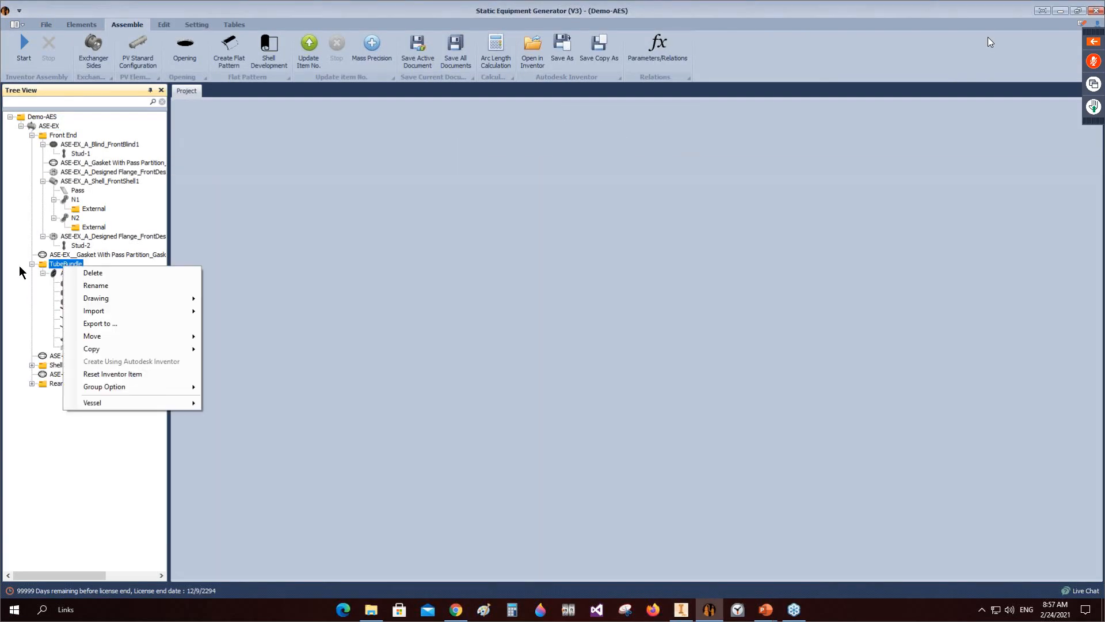
mouse_move(128, 299)
left_click(259, 299)
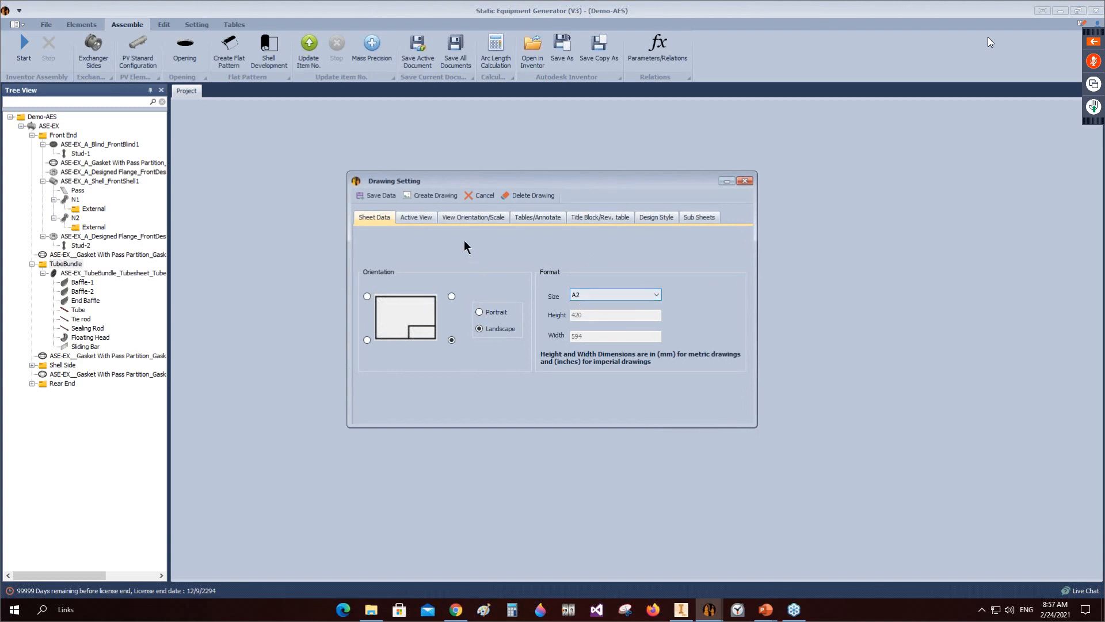
Step: Label the tube bundle drawing's main view ELEVATION VIEW and set its elevation X location to 30 cm
left_click(415, 217)
double_click(551, 316)
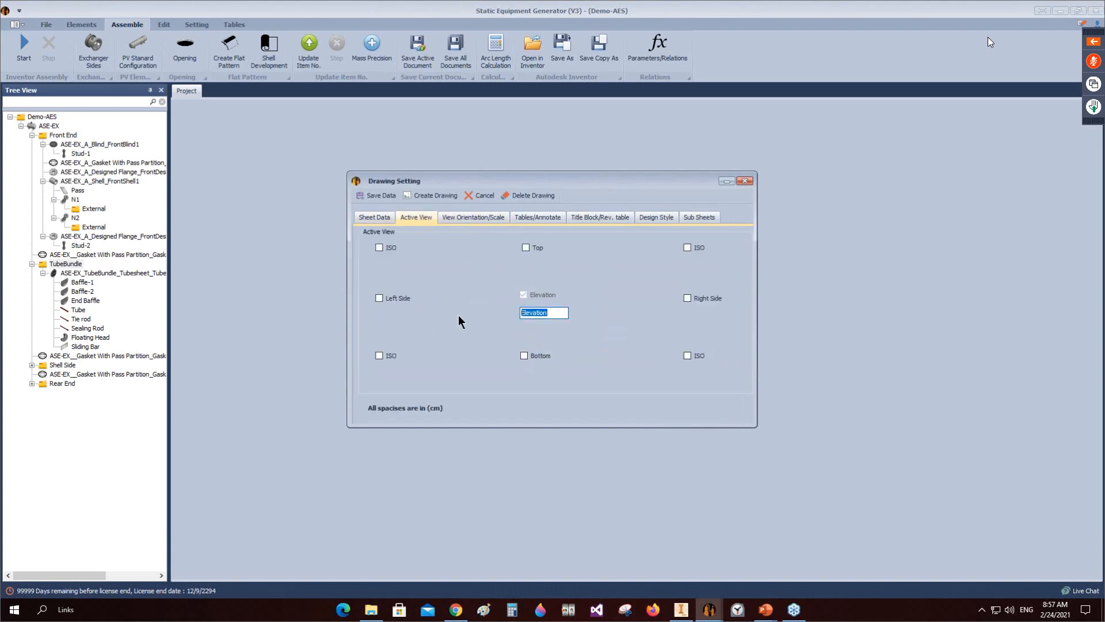
type("EVATION VIEW")
left_click(485, 217)
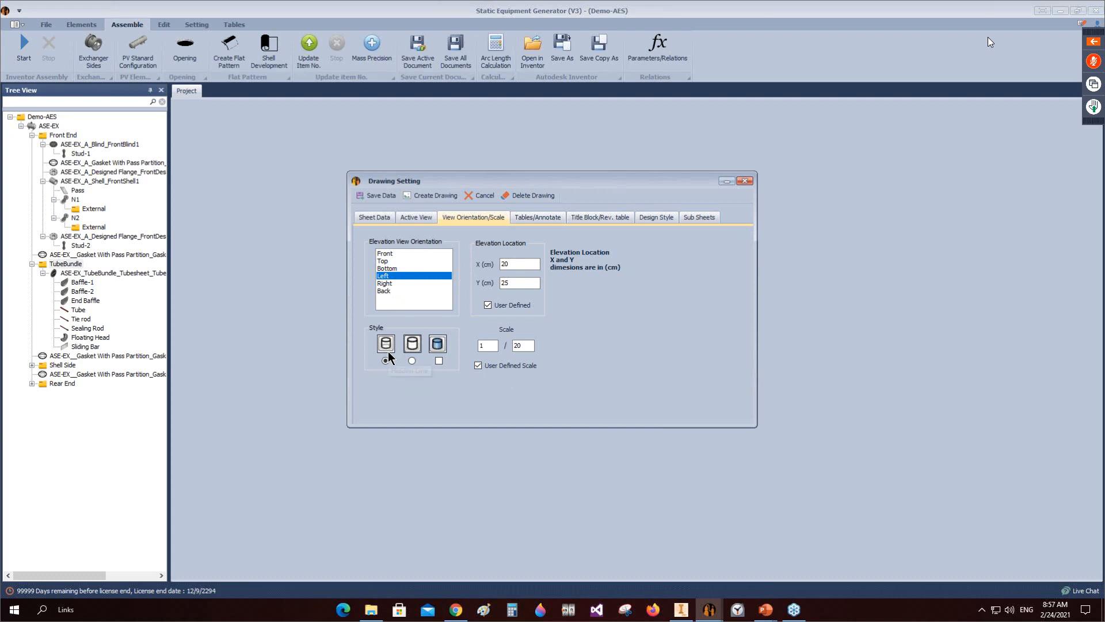
left_click(504, 264)
type("30")
left_click(524, 346)
Step: Open the title block and revision table settings of the tube bundle drawing
left_click(556, 219)
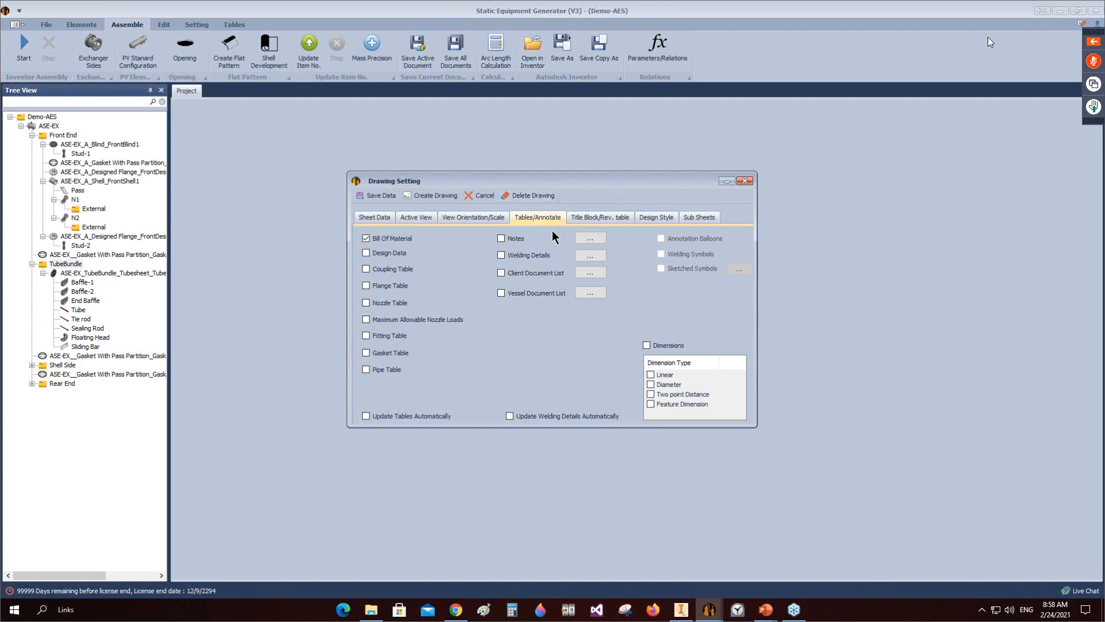
left_click(593, 218)
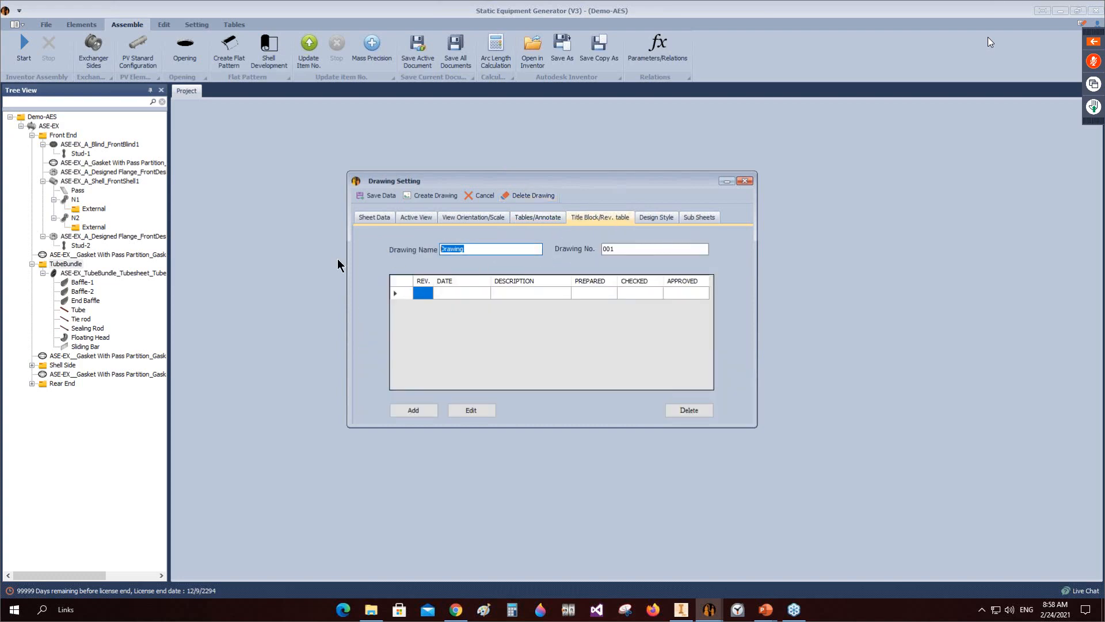
Step: Set the drawing name to TUBE BUNDLE DETAIL and the drawing number to DWG-002
type("TUBE BUNDLE DETAIL")
key("Tab")
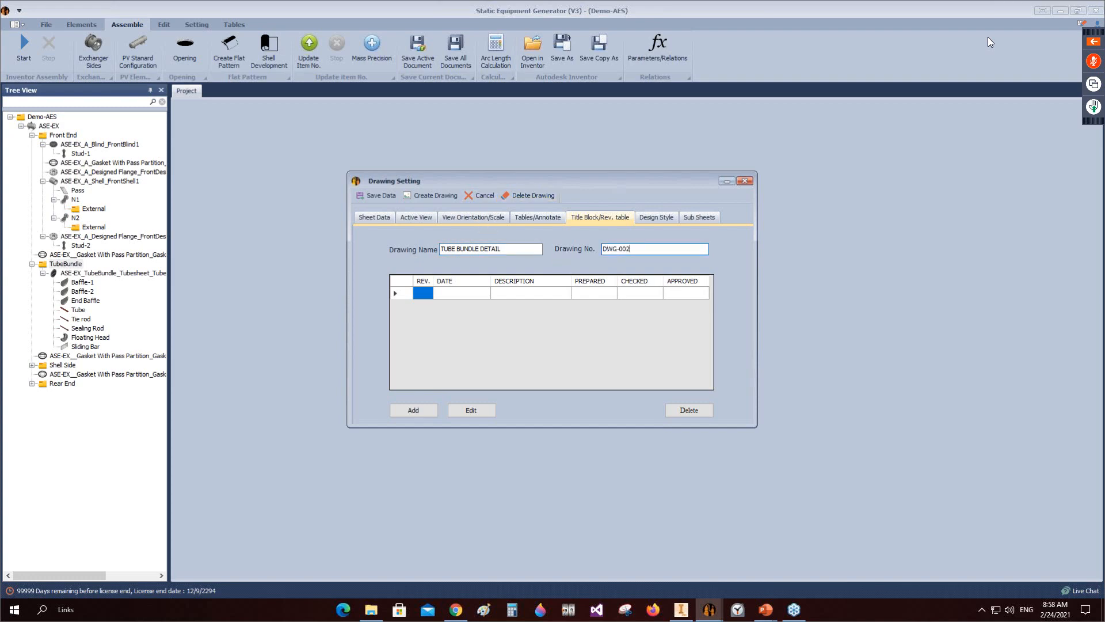
Step: Edit the empty revision table row to revision 0 dated 2/24/2021 and save it
left_click(403, 292)
left_click(482, 409)
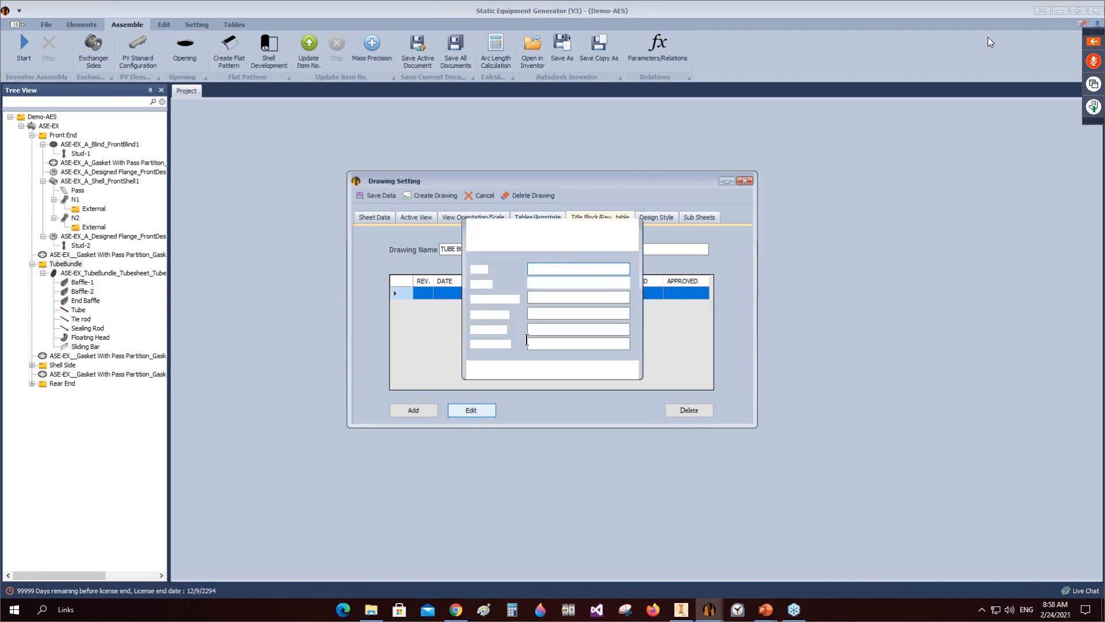
type("0")
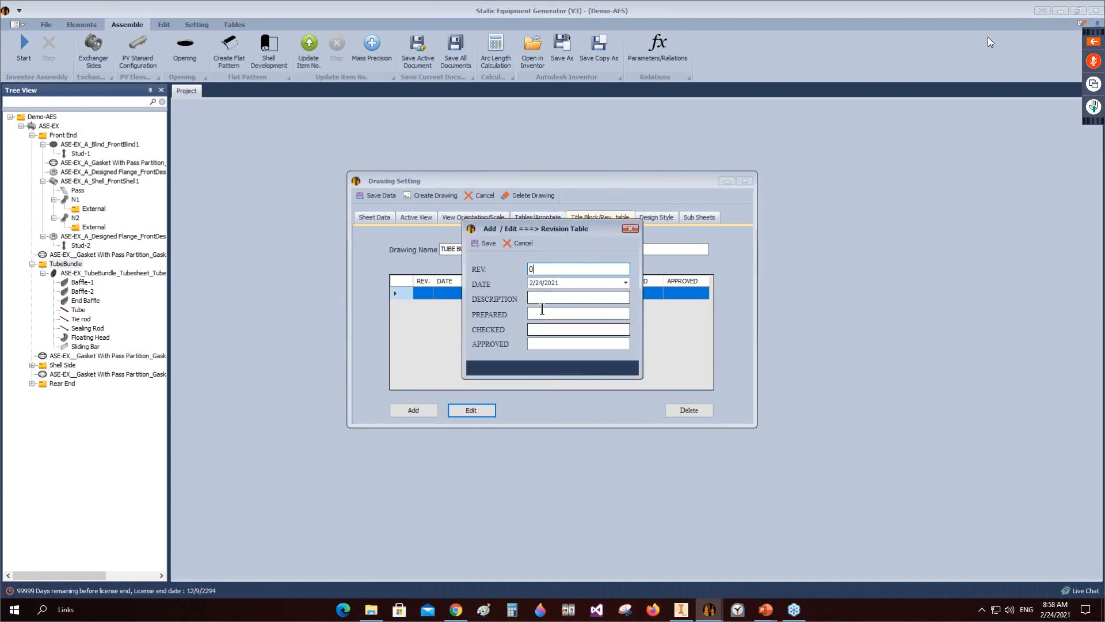
left_click(538, 297)
left_click(478, 244)
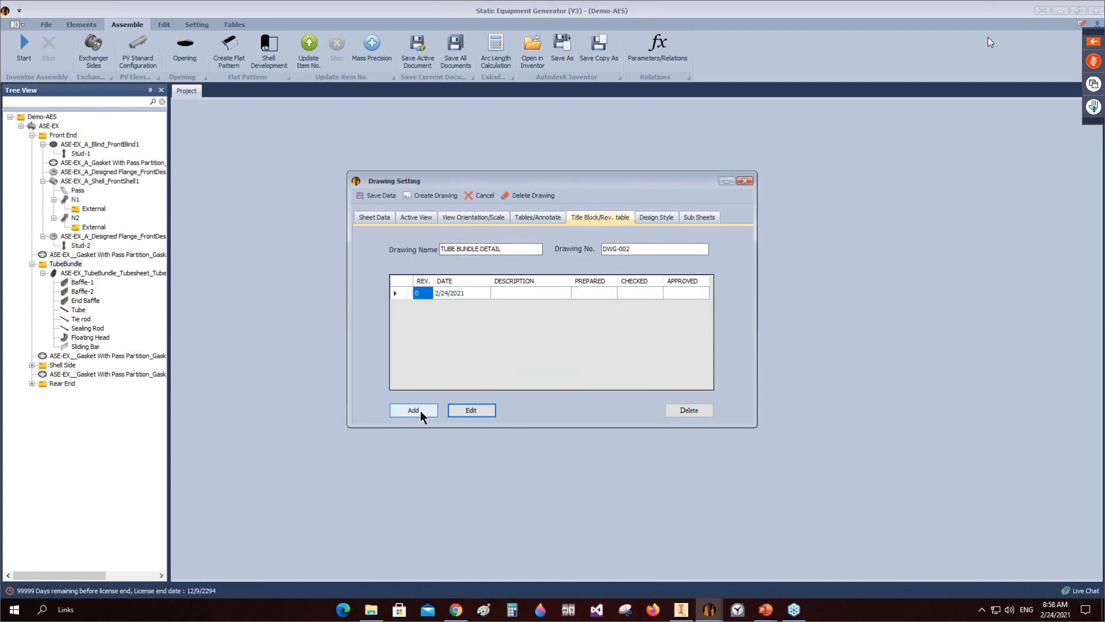
Step: Add another revision row without entering details, and create the tube bundle drawing with design type Design1
left_click(417, 411)
left_click(483, 245)
left_click(656, 217)
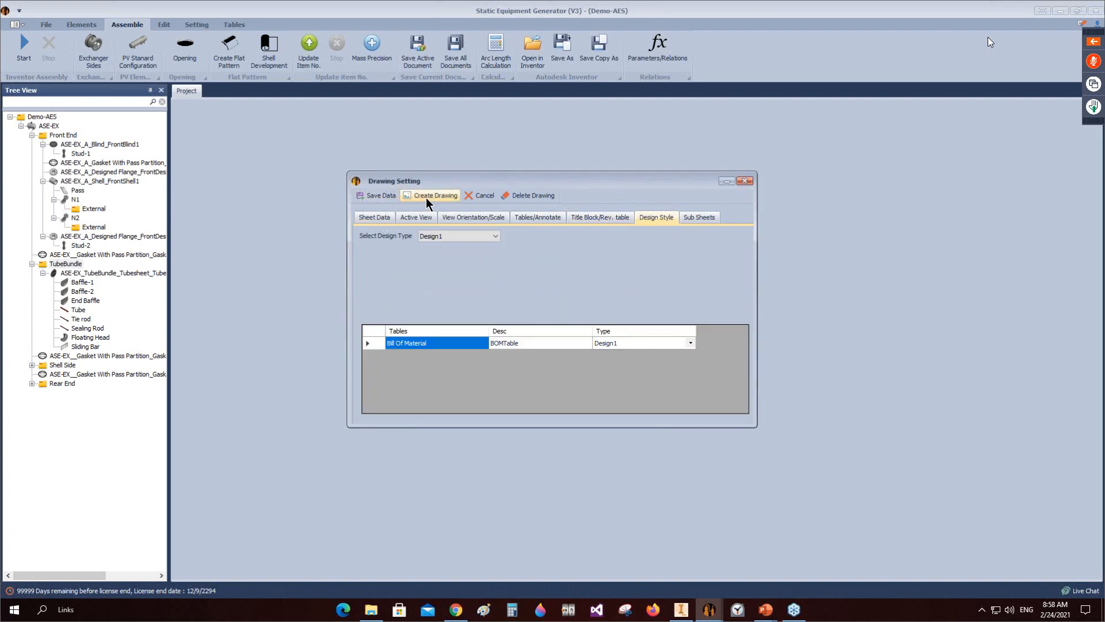
left_click(426, 198)
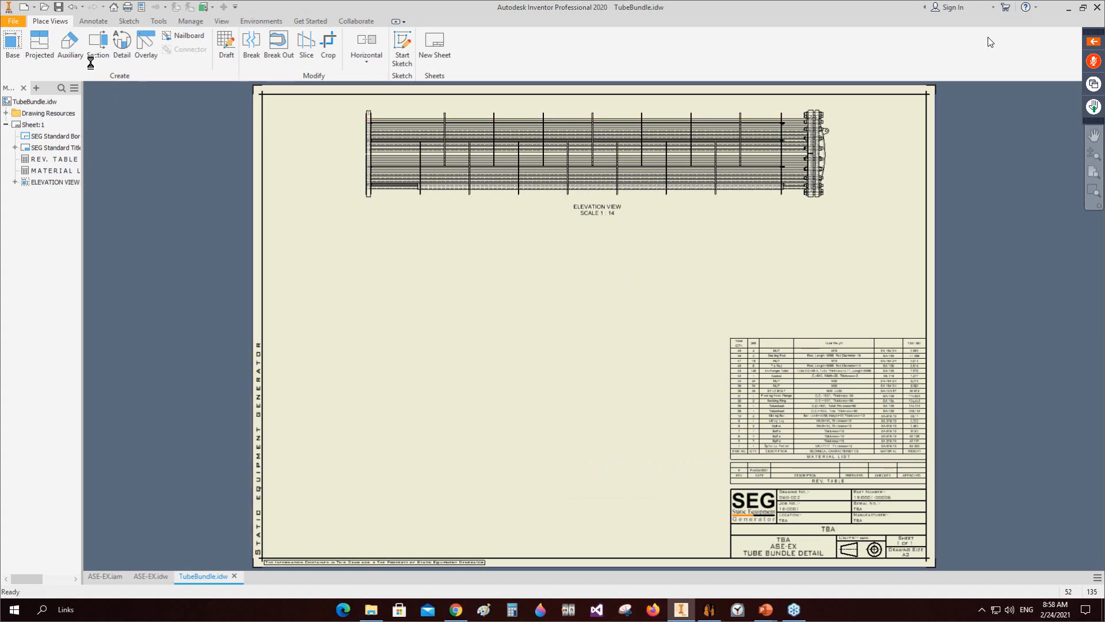
Step: Create section view A at scale 1:14 from a vertical cut just behind the front tubesheet, placed beside the elevation view's front end
left_click(98, 46)
scroll(391, 122, "up", 4)
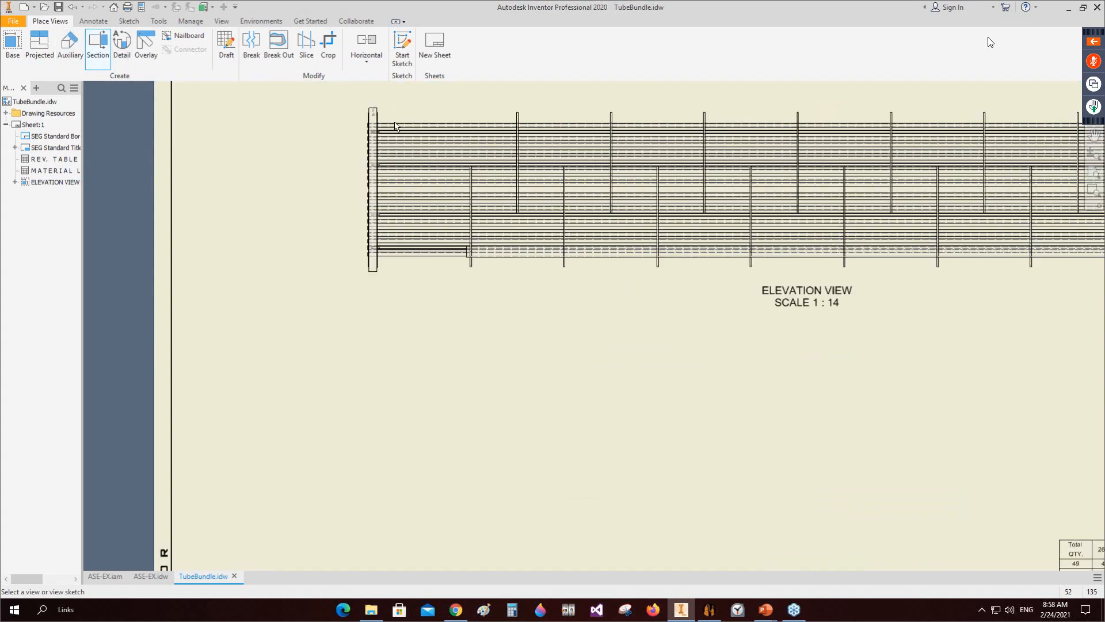
left_click(441, 190)
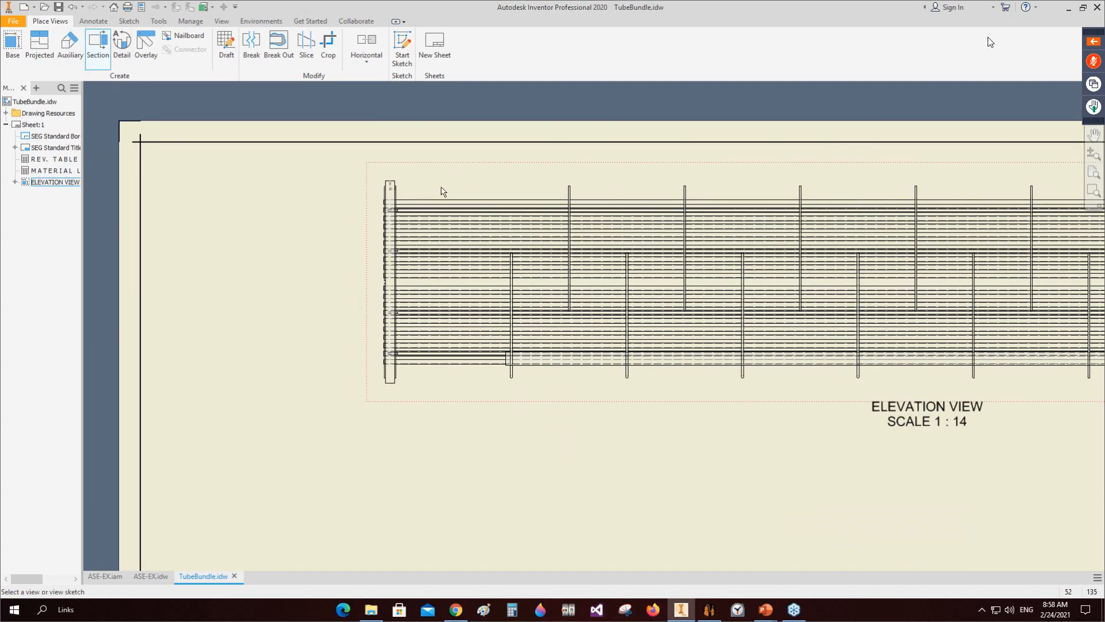
left_click(405, 169)
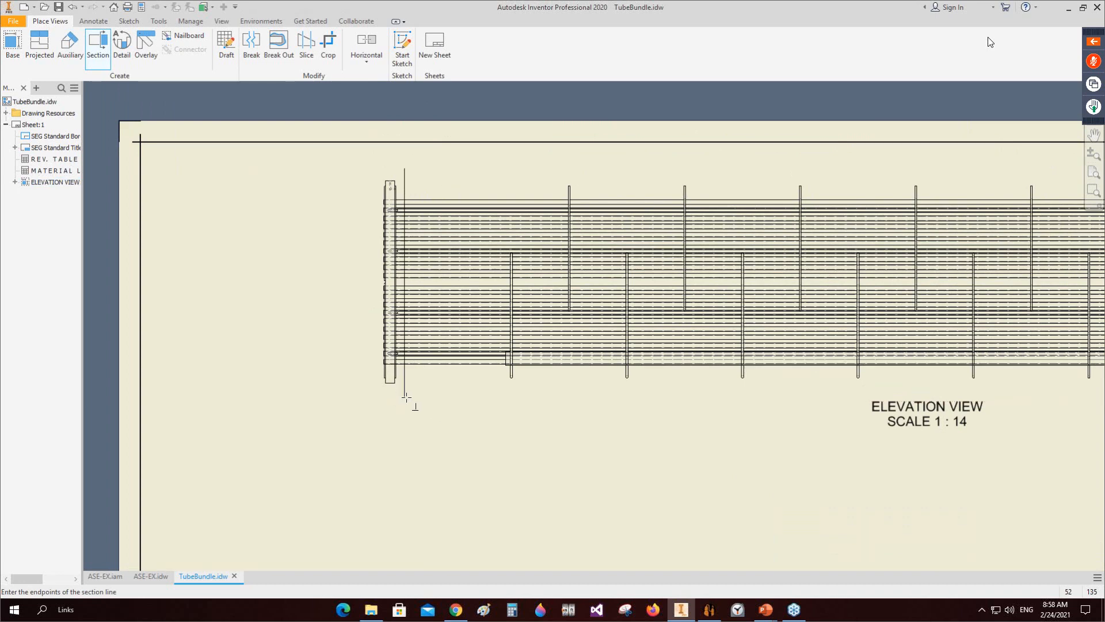
left_click(405, 396)
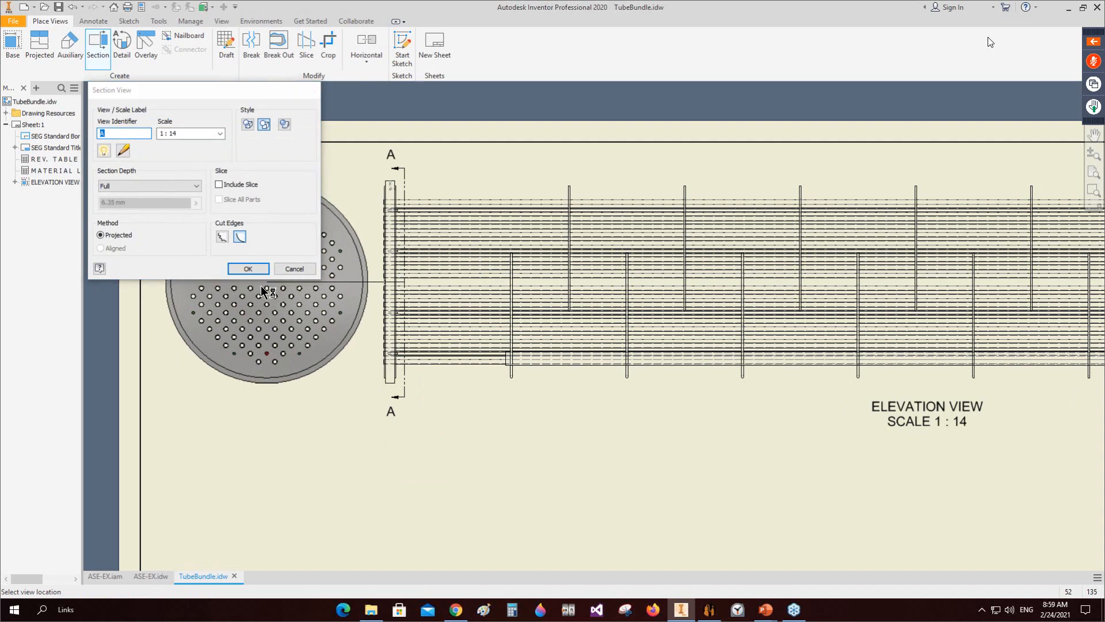
left_click(261, 285)
Step: Create section view B at scale 1:14 from a vertical cut between the last baffle and the floating head, placed beyond the head
scroll(477, 297, "down", 5)
middle_click_drag(604, 329, 397, 324)
scroll(614, 284, "up", 3)
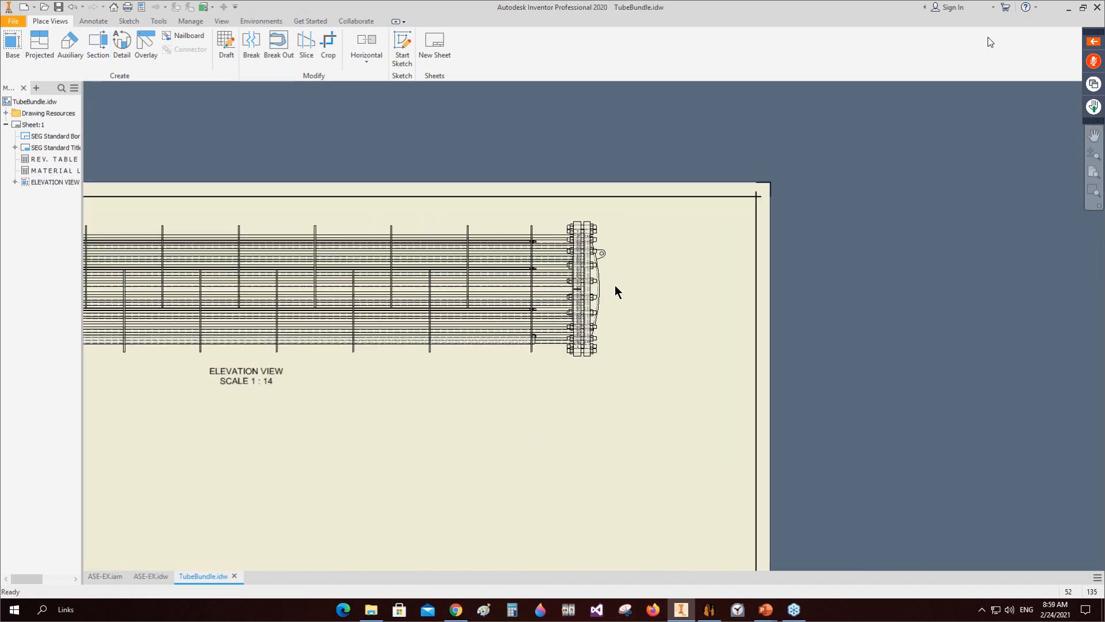
left_click(98, 44)
left_click(550, 226)
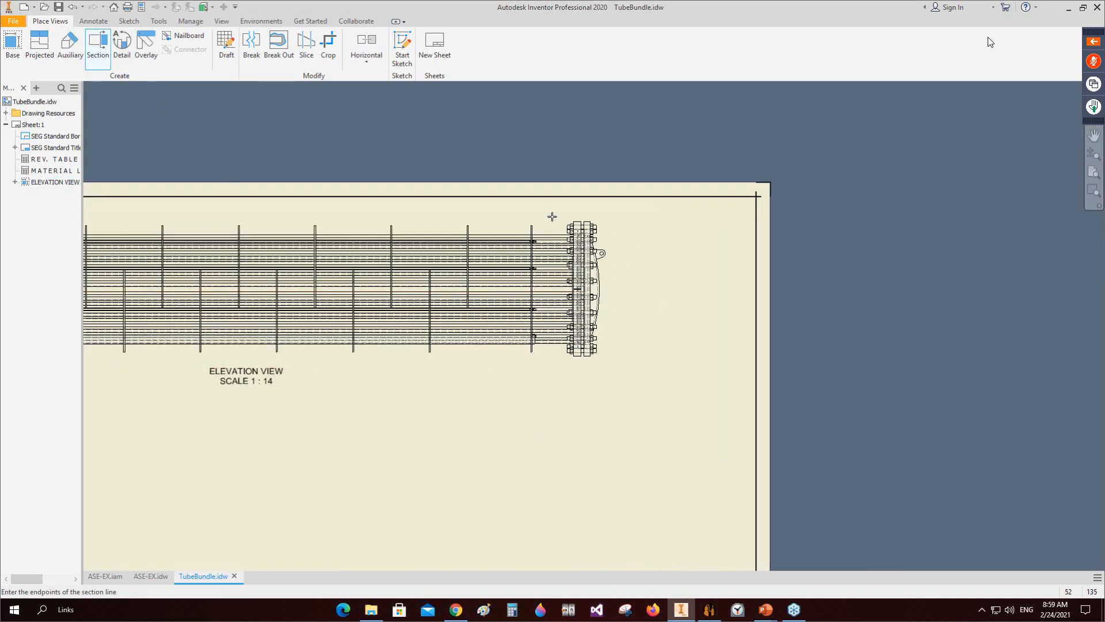
left_click(555, 213)
left_click(555, 362)
right_click(554, 362)
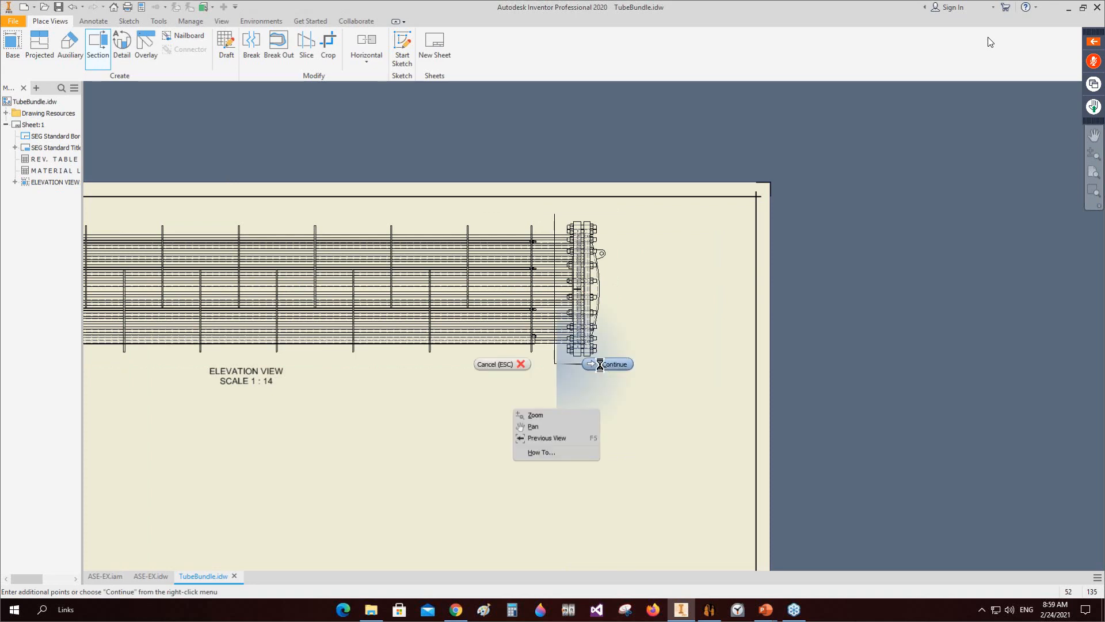
left_click(582, 365)
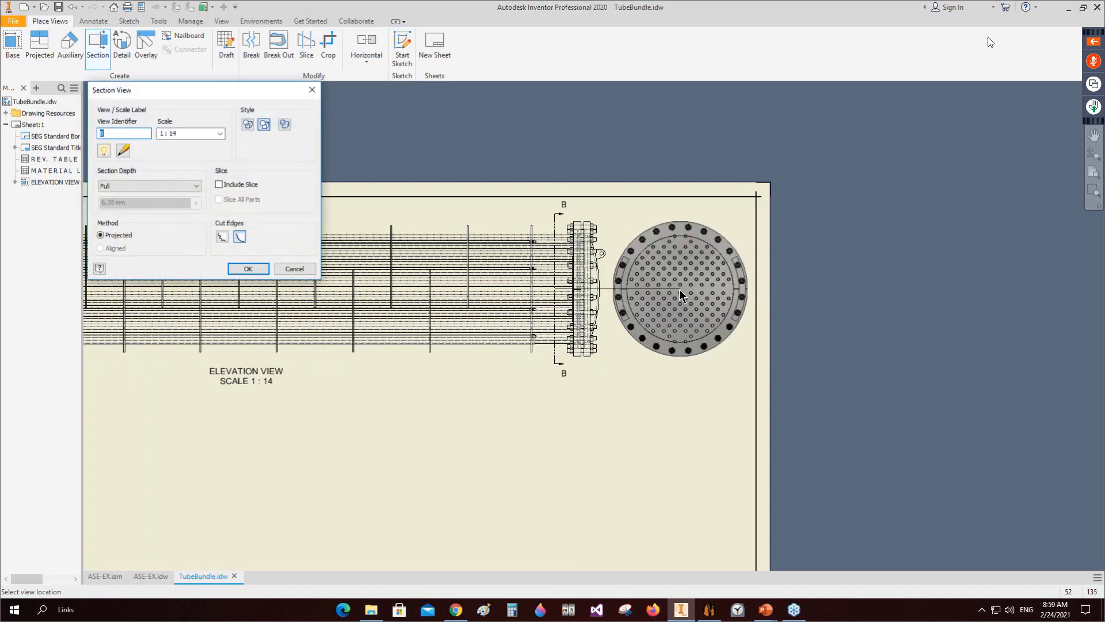
left_click(675, 289)
Step: Examine the tube pattern and bolting in Section B-B and the overall sheet layout
scroll(548, 255, "up", 5)
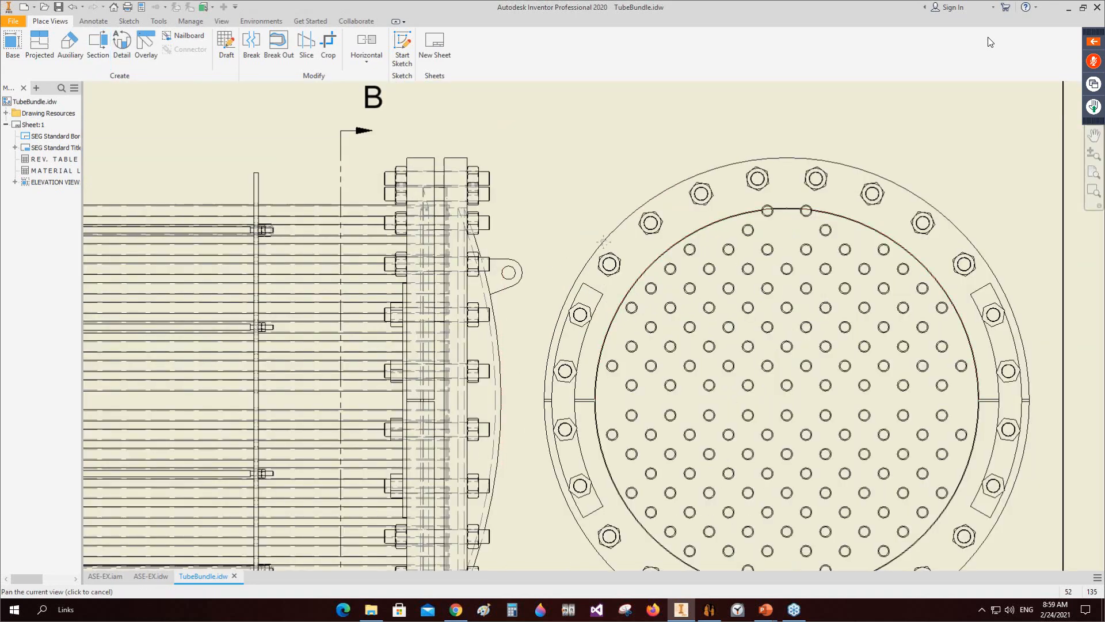
scroll(535, 239, "up", 2)
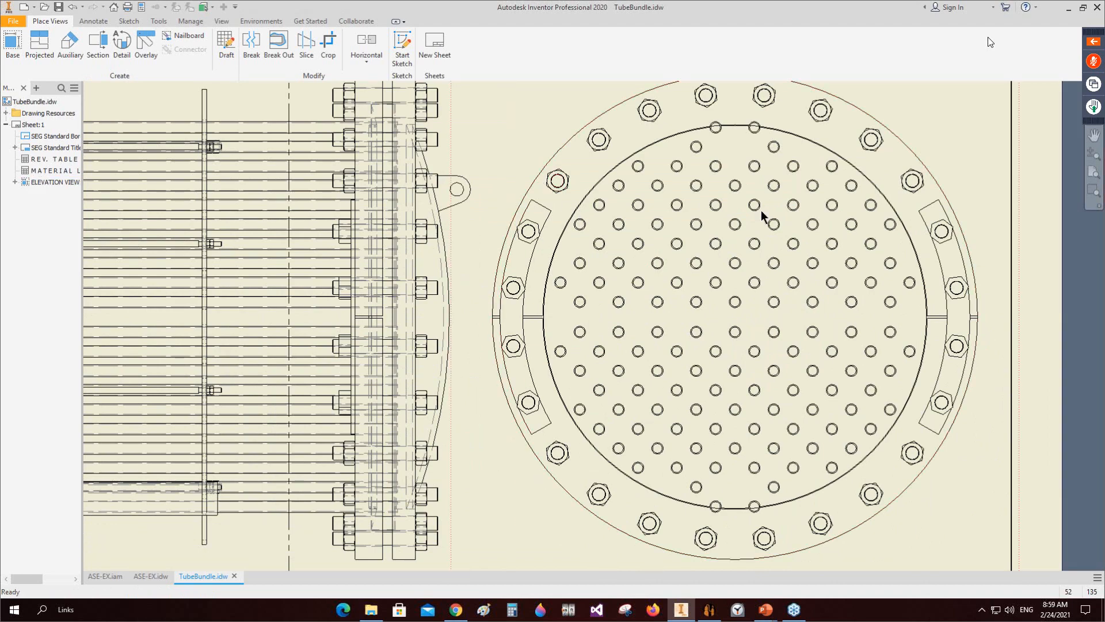
scroll(793, 265, "down", 3)
middle_click_drag(827, 330, 814, 299)
scroll(705, 383, "down", 5)
middle_click_drag(678, 417, 822, 156)
middle_click_drag(457, 283, 426, 365)
Step: Start a section line on the elevation view, just outside the front tubesheet at the bundle's mid-height
left_click(105, 45)
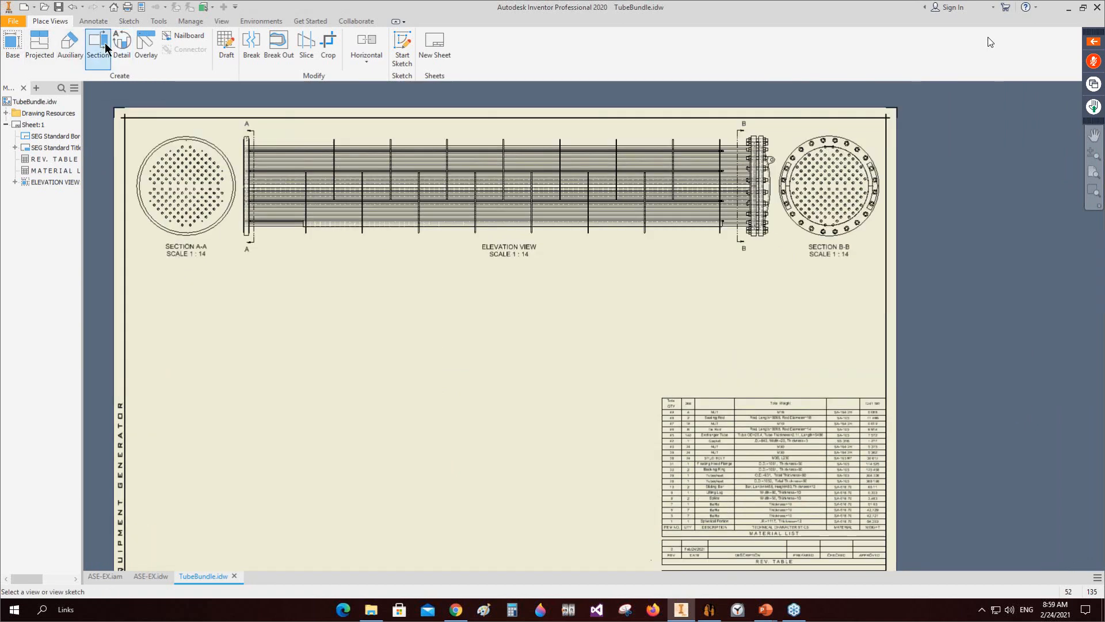
scroll(243, 190, "up", 5)
left_click(241, 170)
scroll(241, 171, "up", 3)
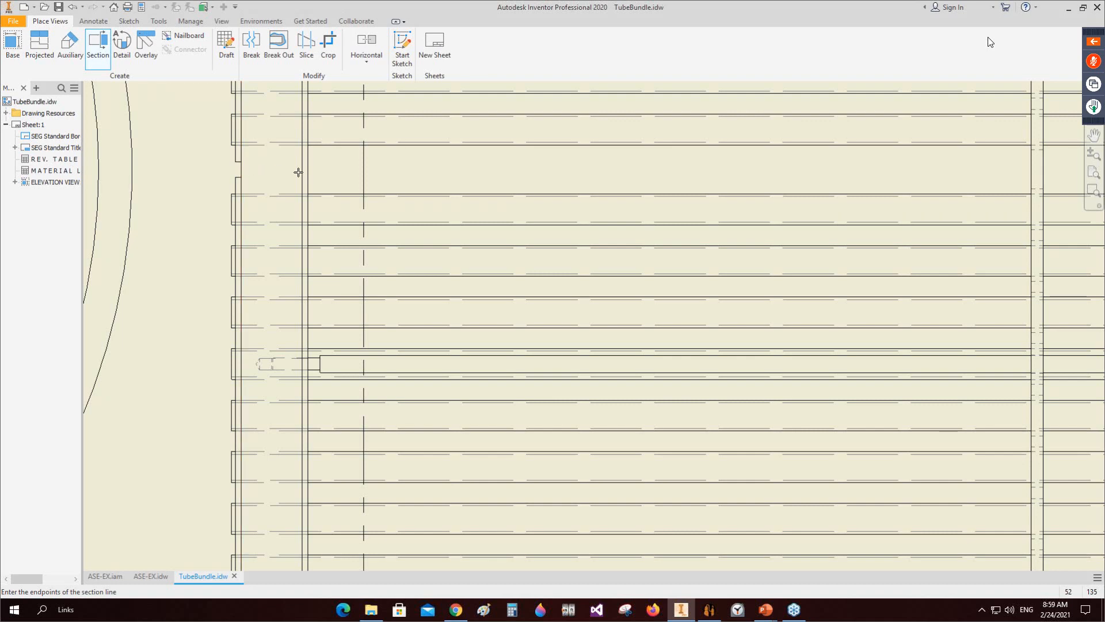
scroll(213, 169, "down", 5)
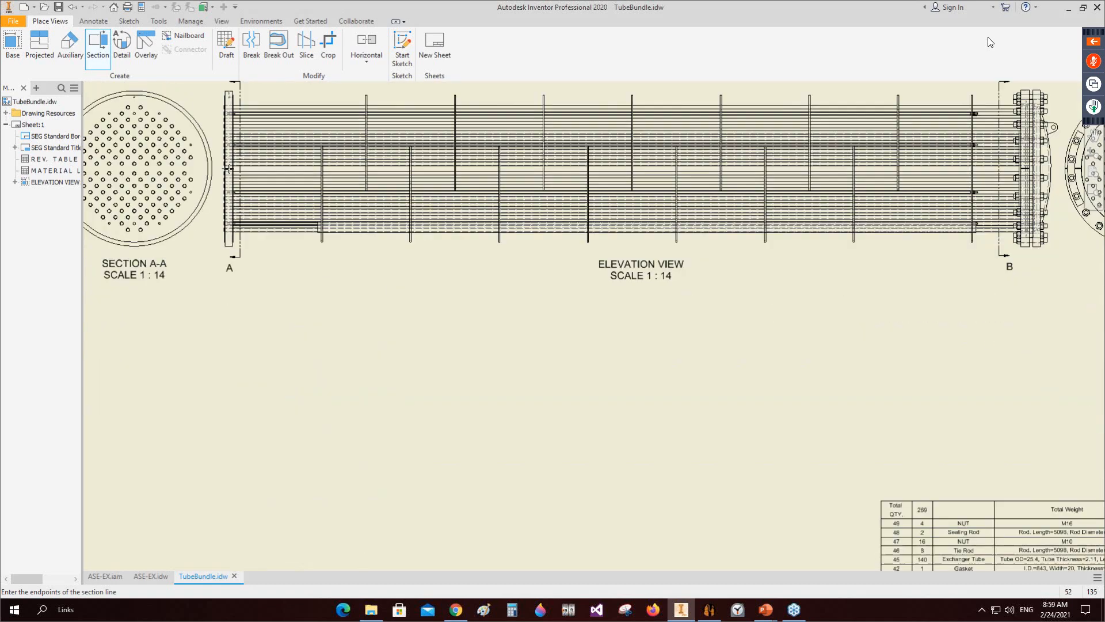
scroll(487, 198, "up", 5)
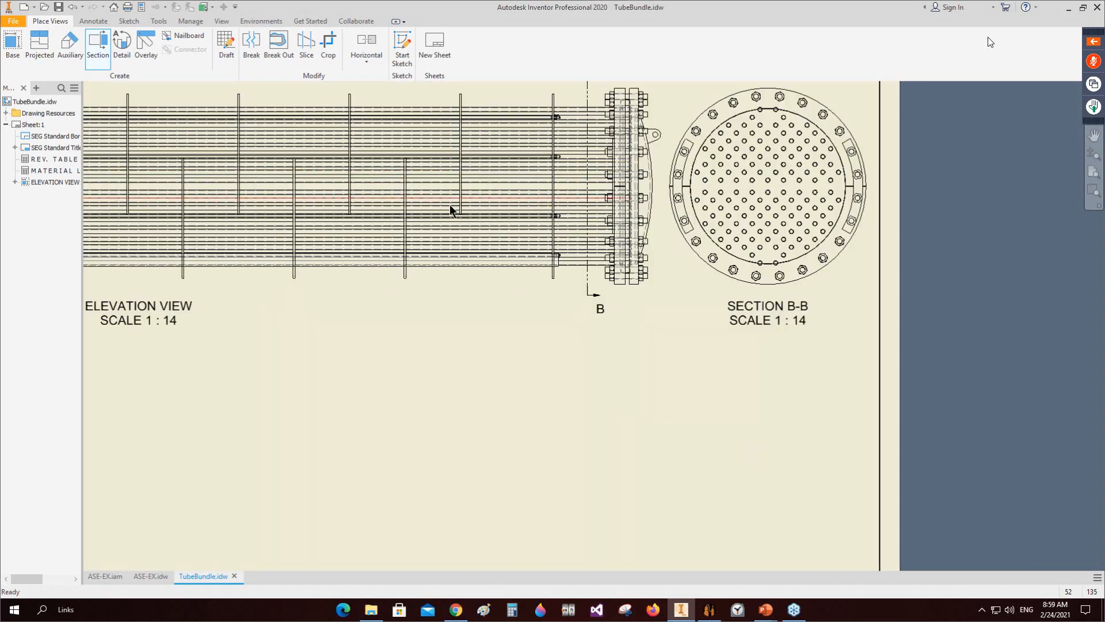
middle_click_drag(135, 184, 707, 211)
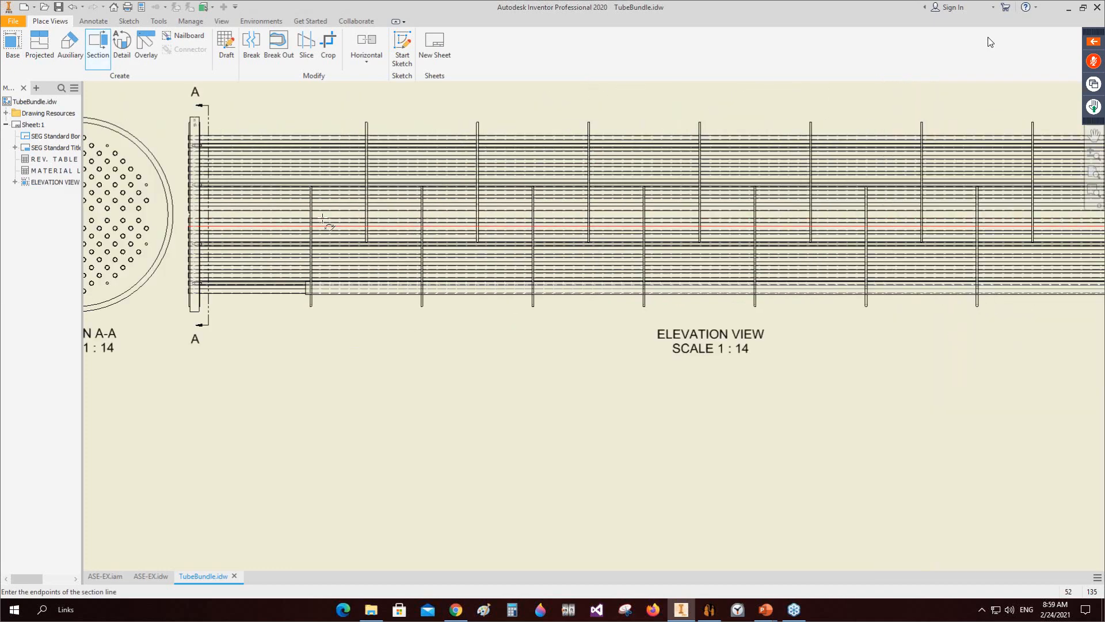
scroll(207, 209, "up", 5)
middle_click_drag(156, 228, 337, 248)
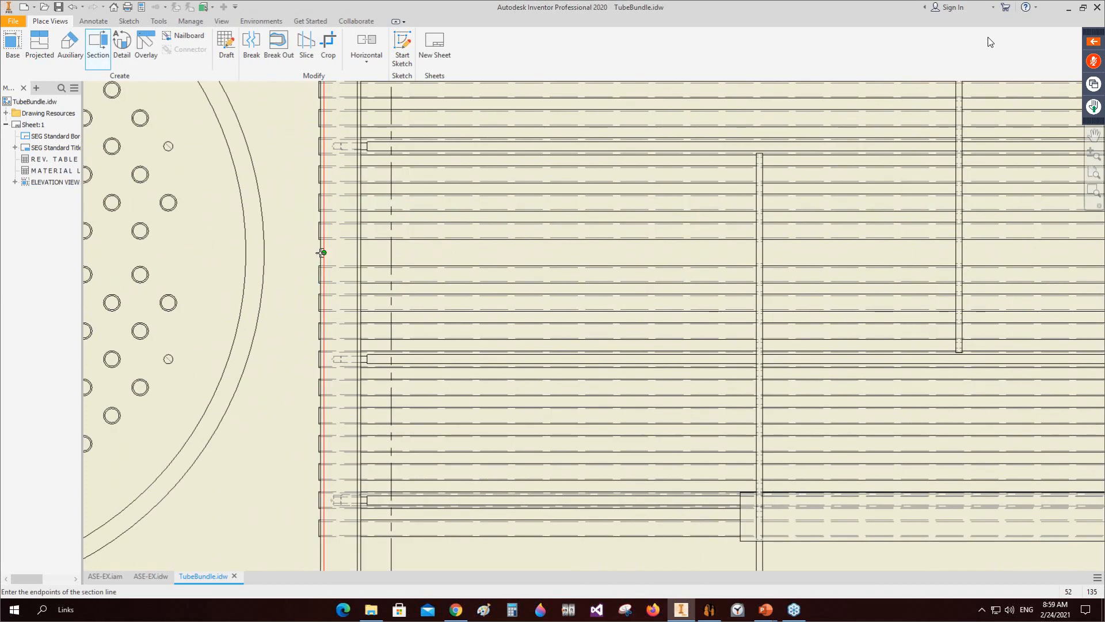
left_click(311, 251)
Step: End the horizontal section line beyond the floating head and place section view C at scale 1:14 below the elevation view
scroll(379, 252, "down", 5)
middle_click_drag(1004, 270, 614, 290)
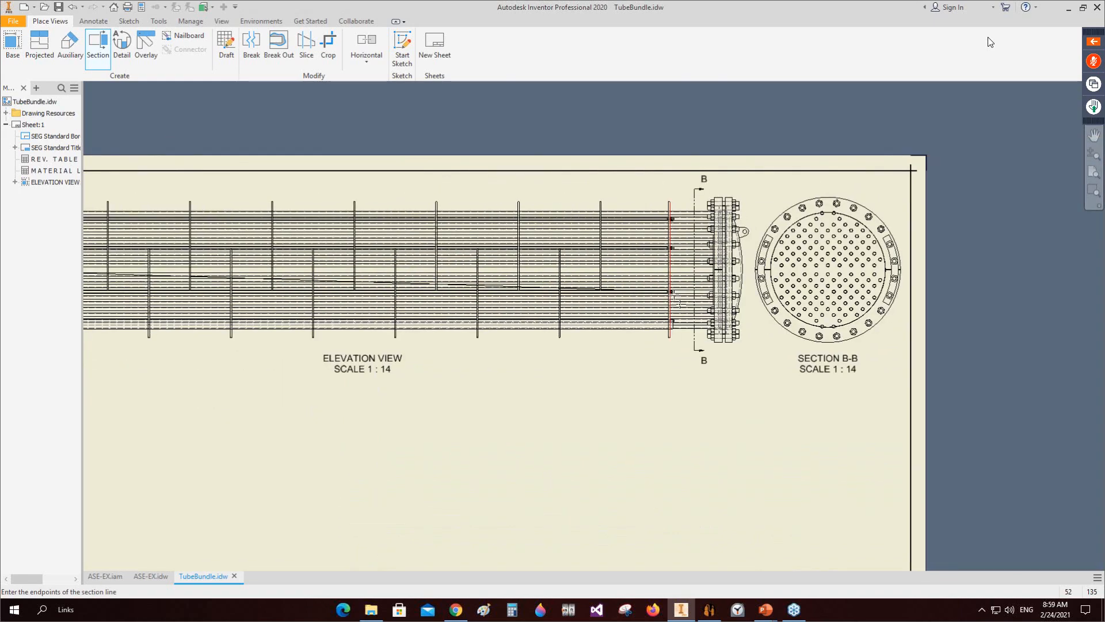
scroll(731, 277, "up", 3)
left_click(760, 262)
right_click(760, 263)
left_click(811, 263)
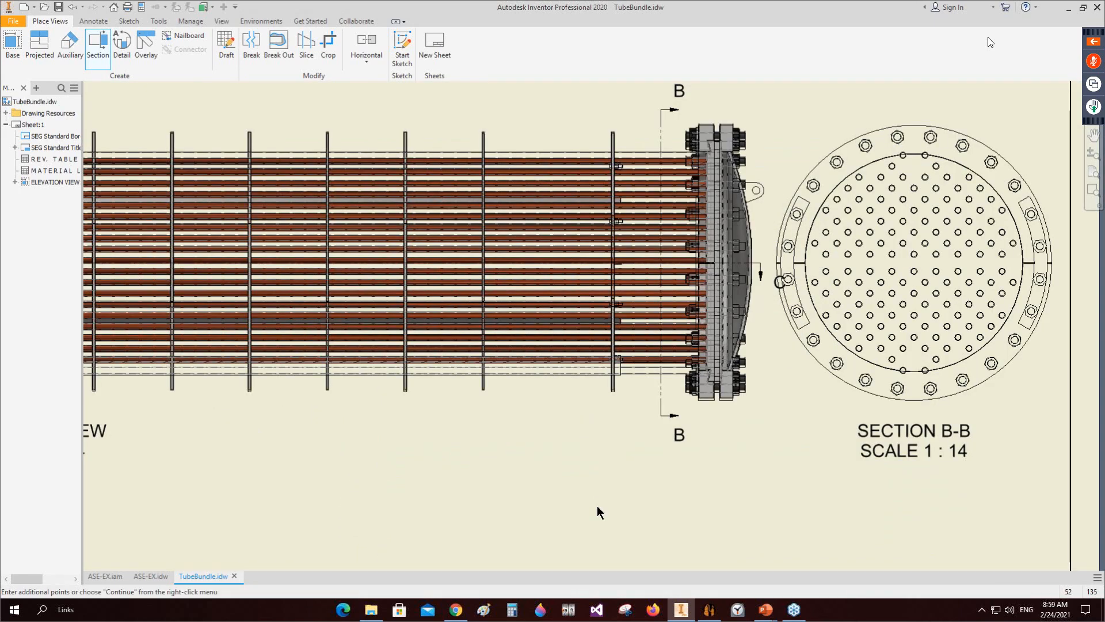
scroll(595, 495, "down", 5)
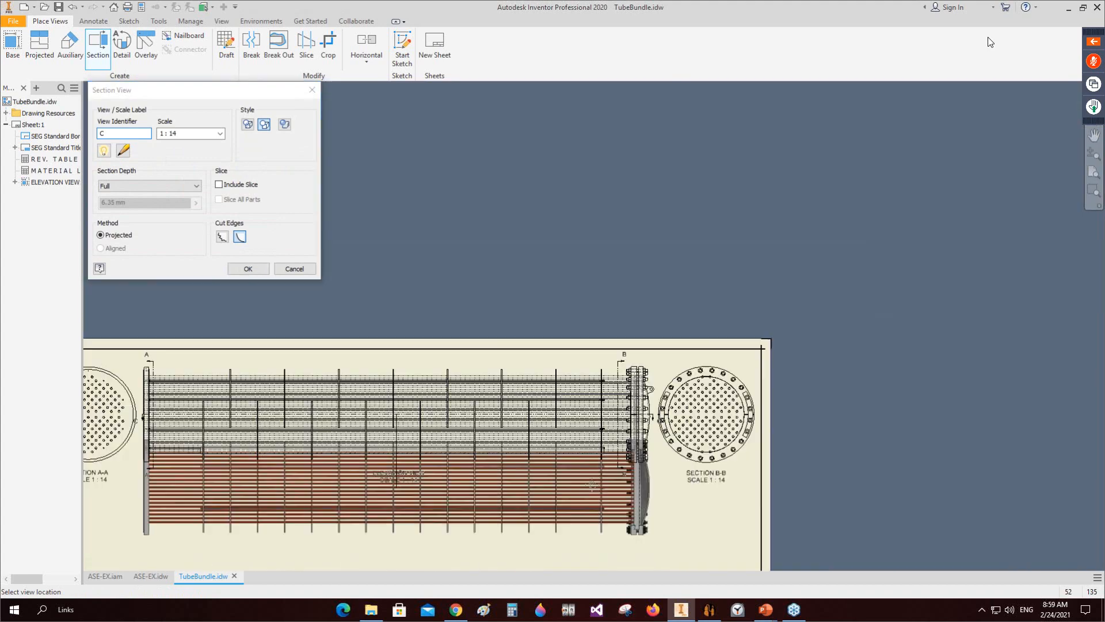
left_click(626, 417)
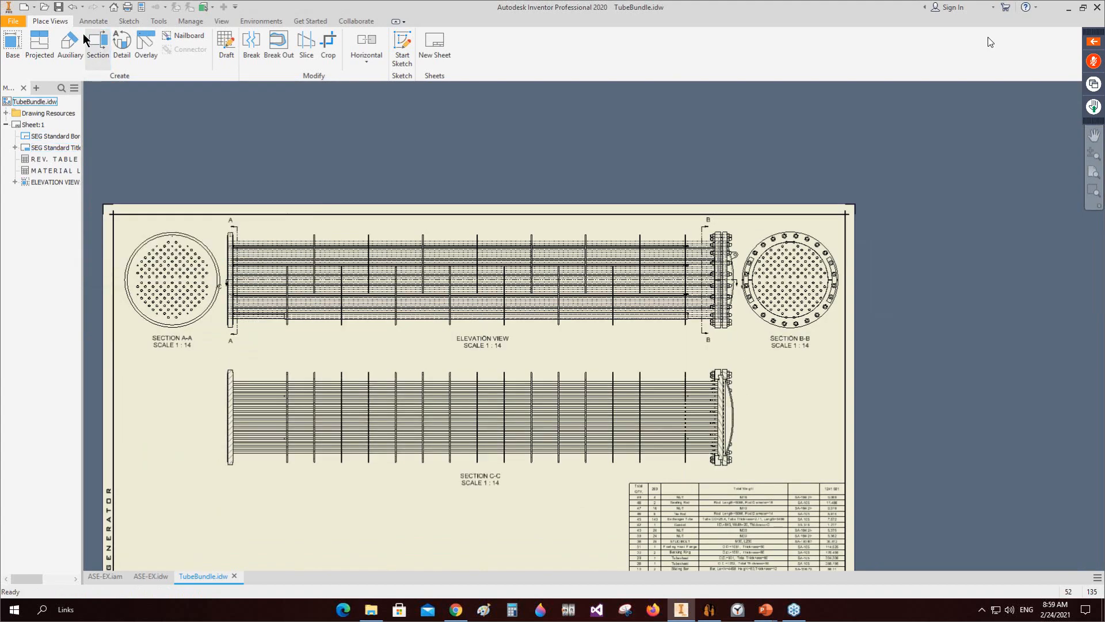
Step: Start a chain dimension in Section C-C with the rear-facing edges of the first three baffles
left_click(93, 20)
left_click(59, 64)
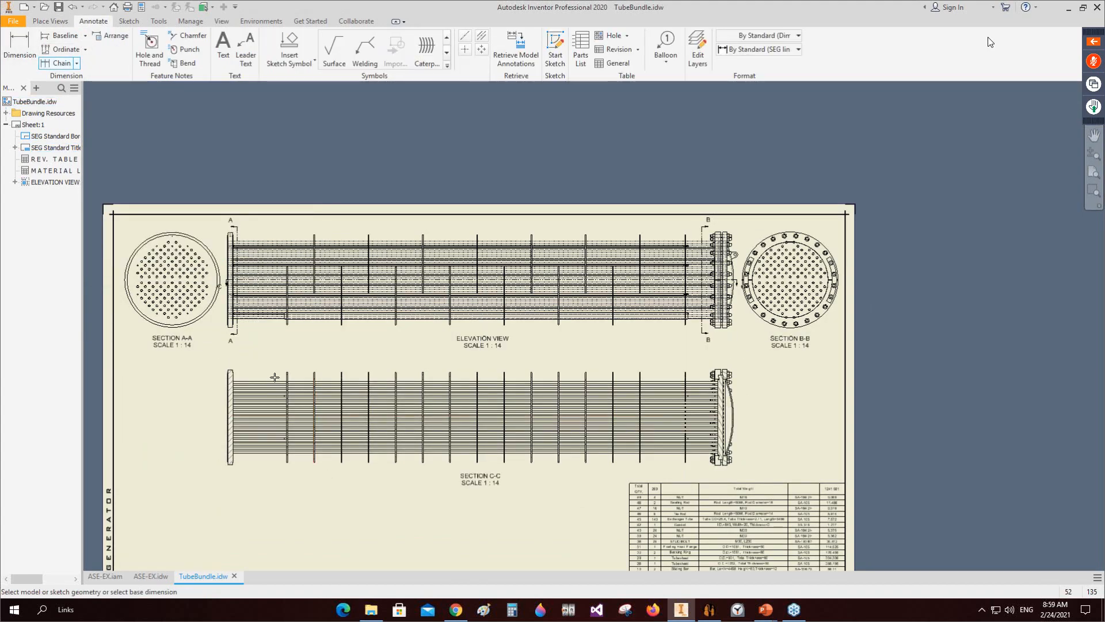
scroll(321, 372, "up", 10)
left_click(309, 367)
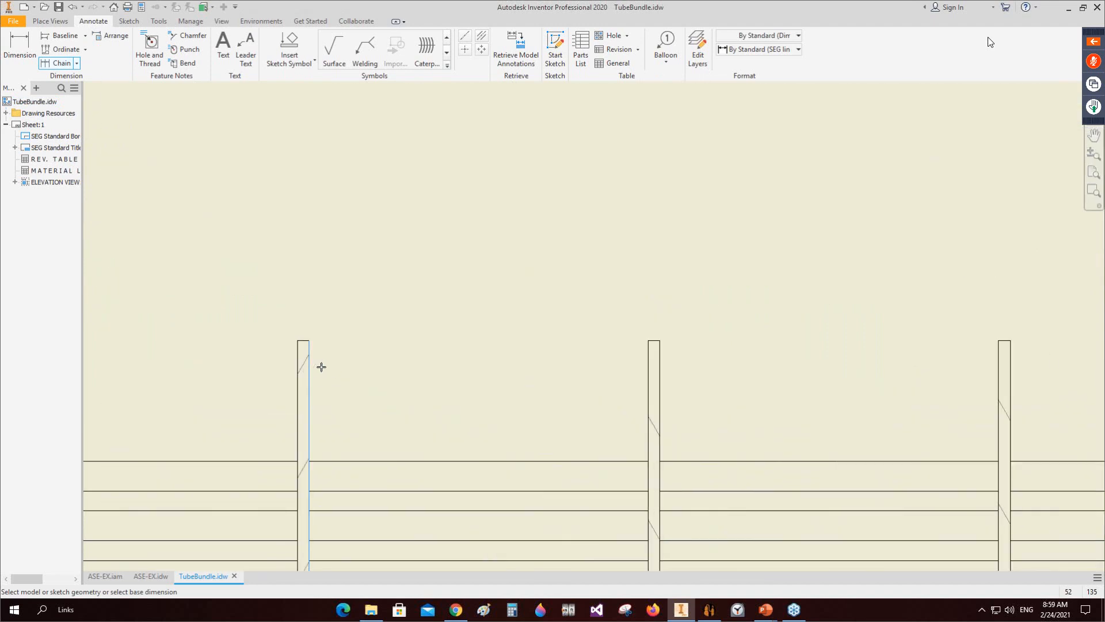
left_click(660, 352)
left_click(1010, 363)
Step: Add the corresponding edges of the fourth through eighth baffles in Section C-C to the chain dimension selection
scroll(851, 348, "down", 5)
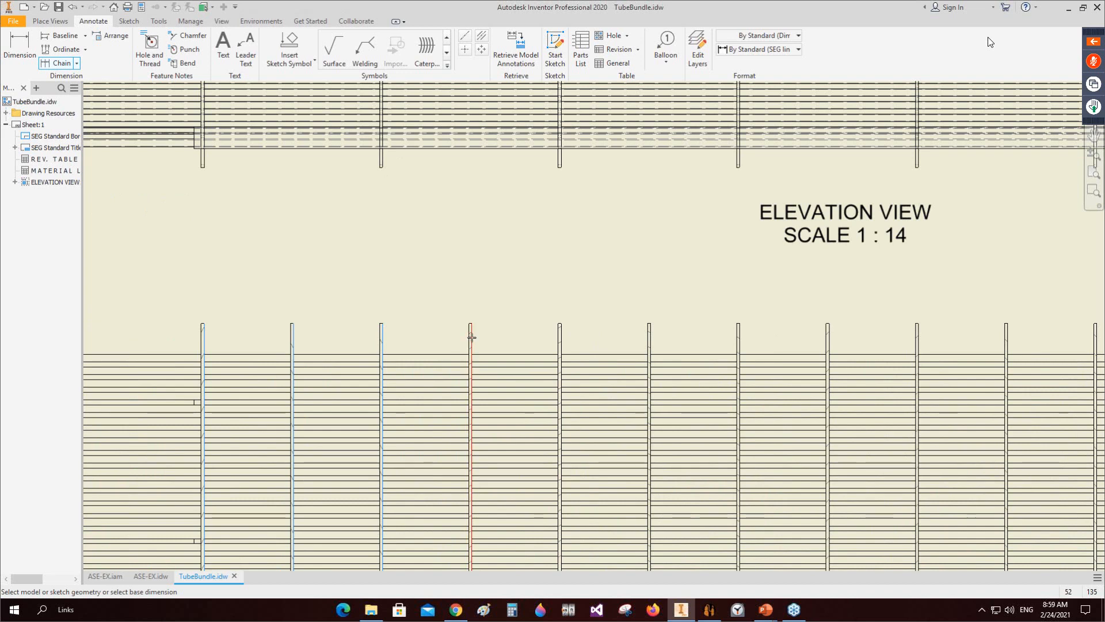
left_click(470, 337)
left_click(562, 332)
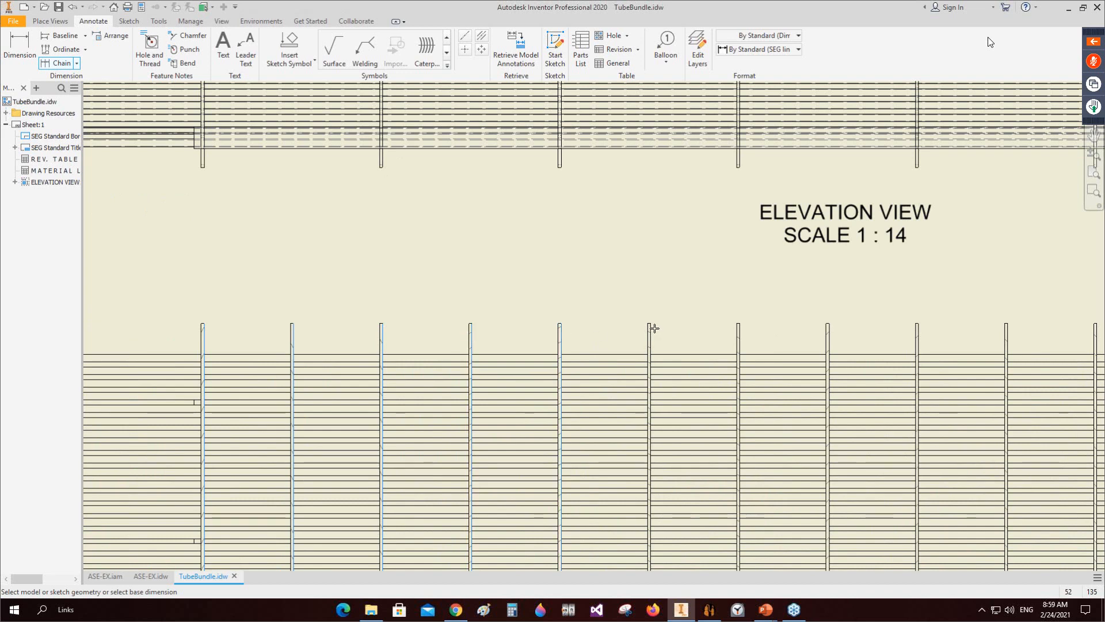
left_click(652, 329)
left_click(741, 329)
left_click(833, 330)
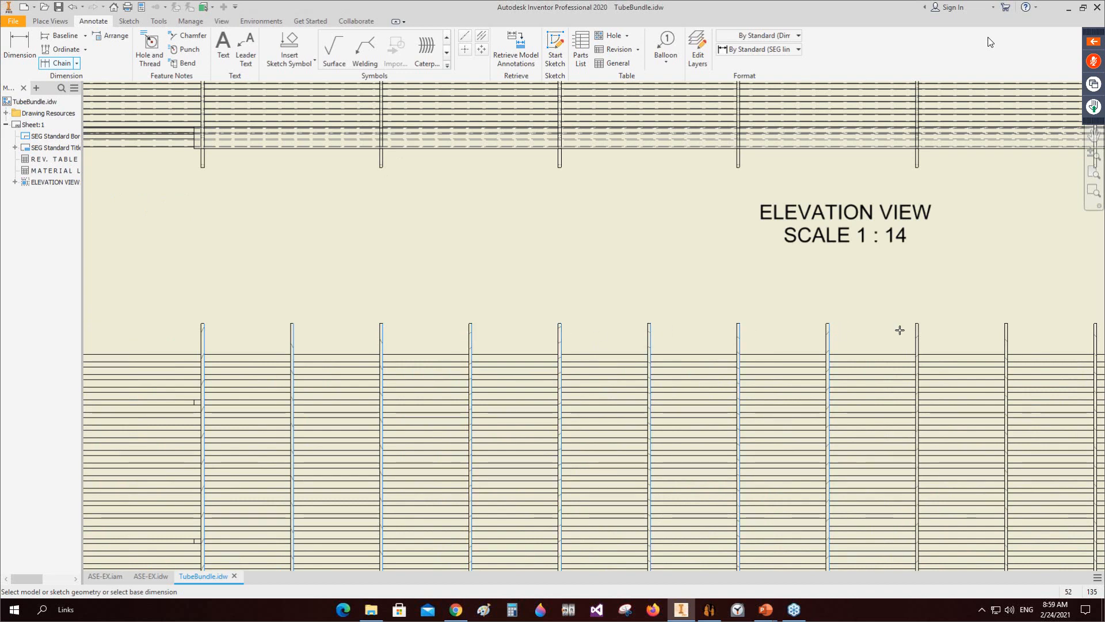
Step: Extend the chain dimension selection in Section C-C with the corresponding edges of the remaining baffles before the end baffle
middle_click_drag(900, 328, 779, 350)
left_click(779, 350)
left_click(867, 353)
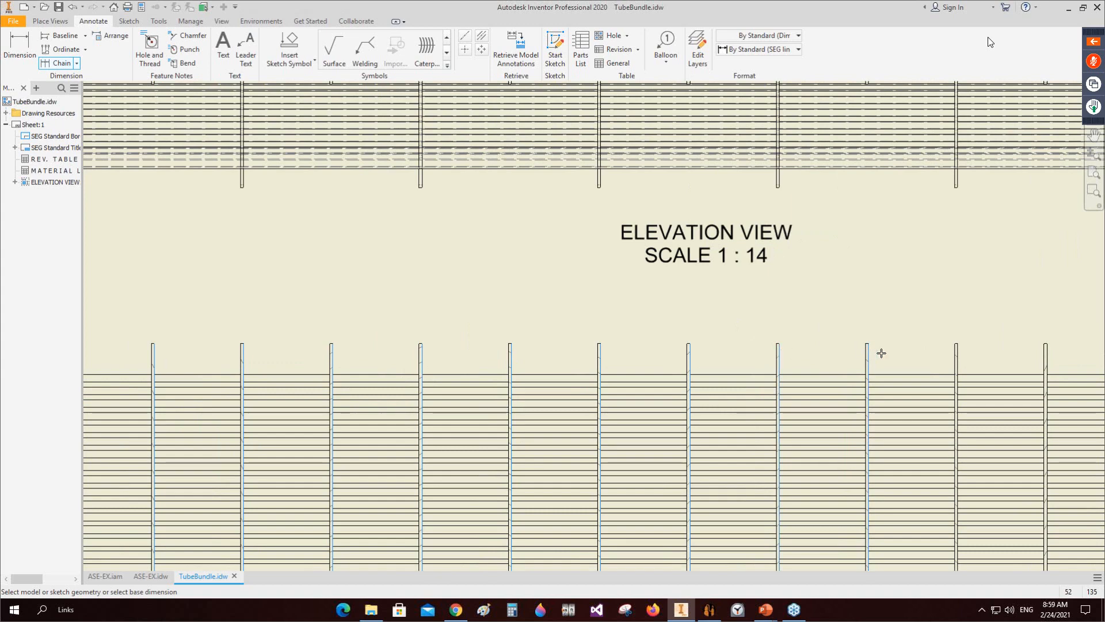
middle_click_drag(881, 353, 743, 373)
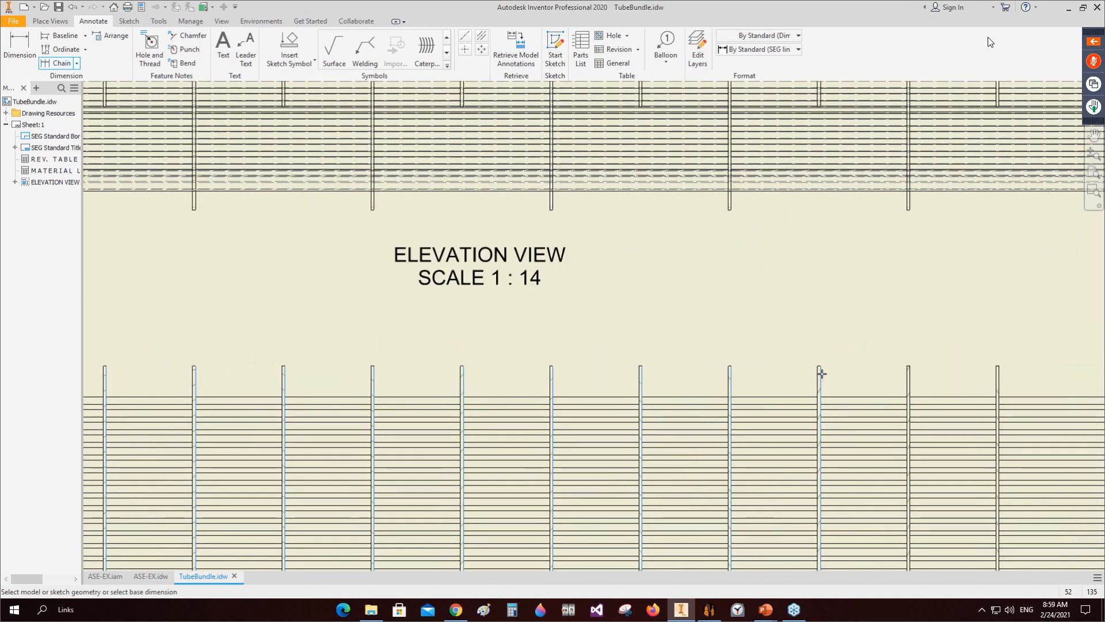
middle_click_drag(838, 378, 630, 381)
left_click(703, 377)
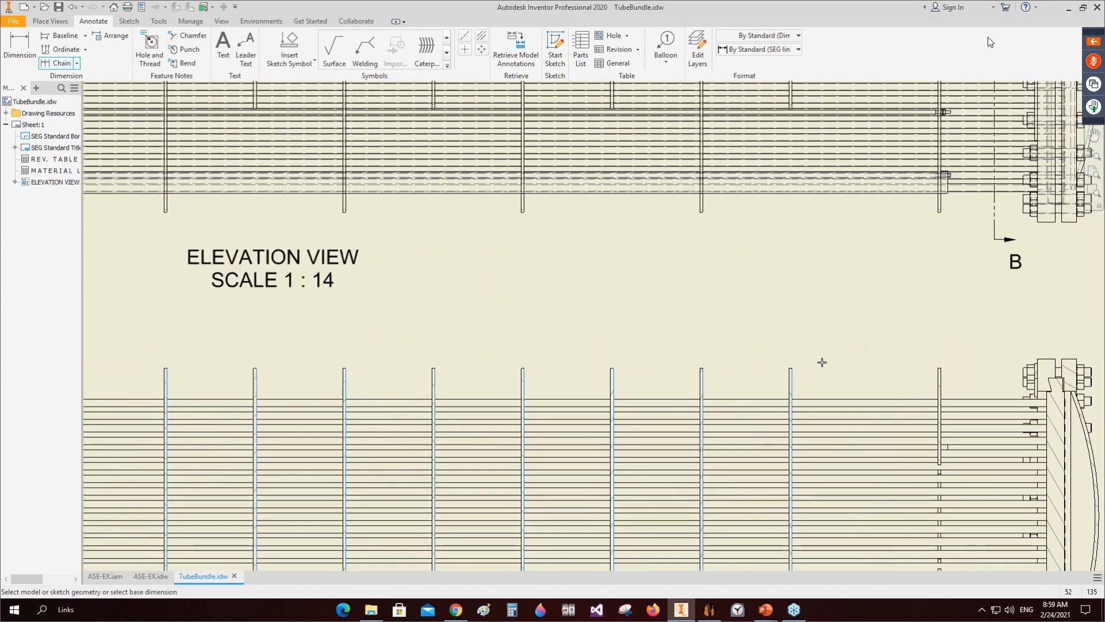
Step: Add the end baffle's edge and place the finished chain dimension just above Section C-C
scroll(821, 362, "down", 2)
right_click(774, 366)
key("Escape")
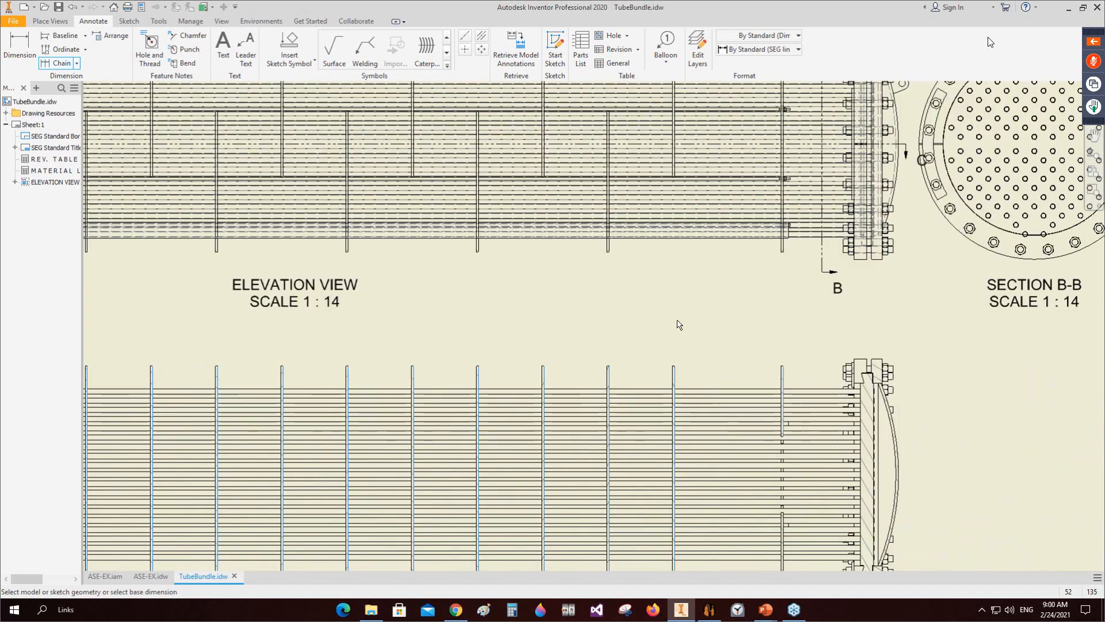
left_click(574, 330)
scroll(575, 328, "down", 2)
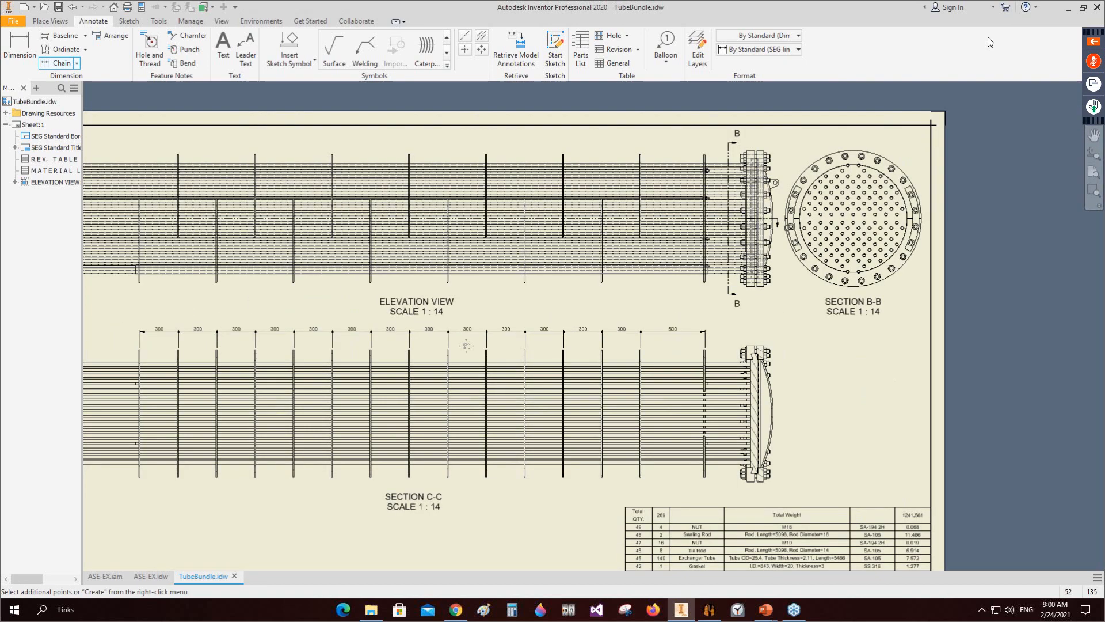
middle_click_drag(342, 353, 621, 291)
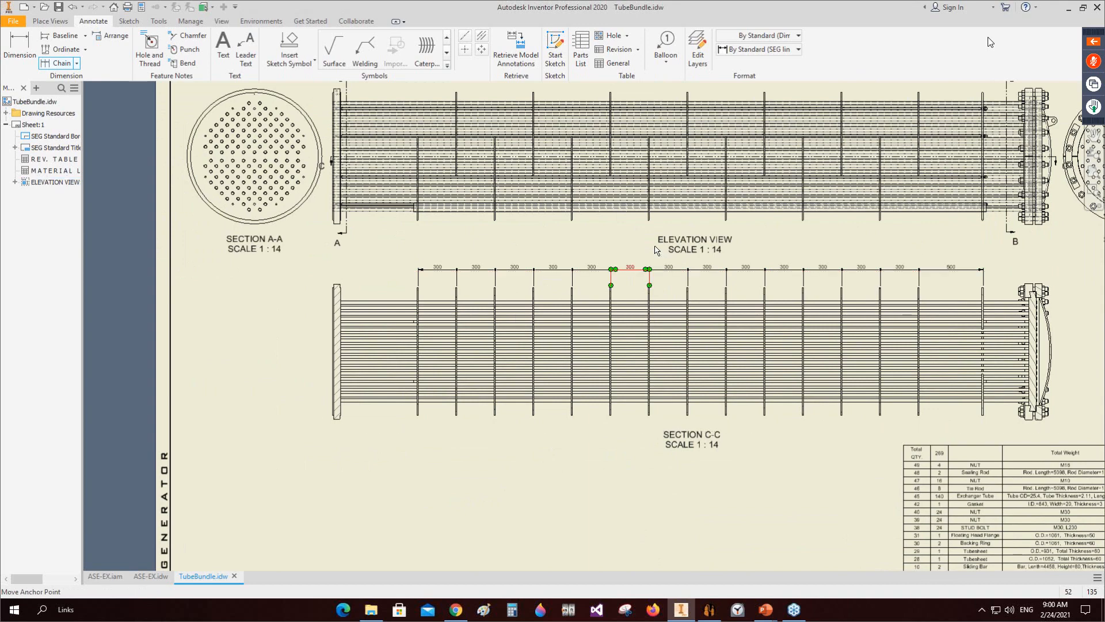
key("Escape")
Step: Attach a Nozzle Tag No. style balloon below the first baffle in Section C-C, using the Parts Only (legacy) BOM view
middle_click_drag(657, 249, 651, 204)
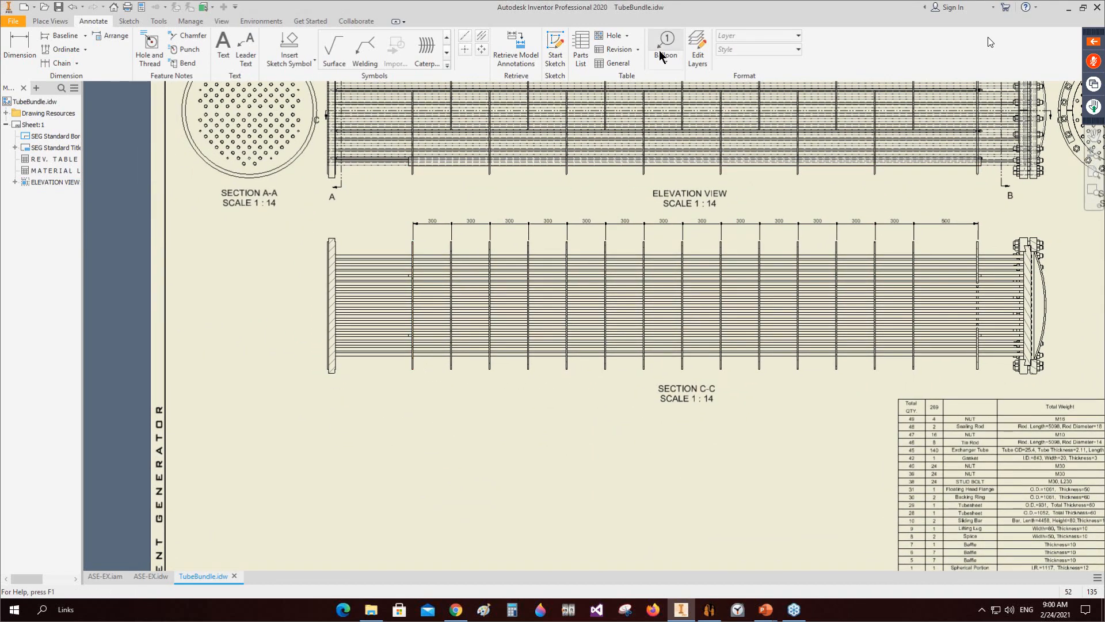
left_click(661, 49)
left_click(736, 50)
left_click(731, 127)
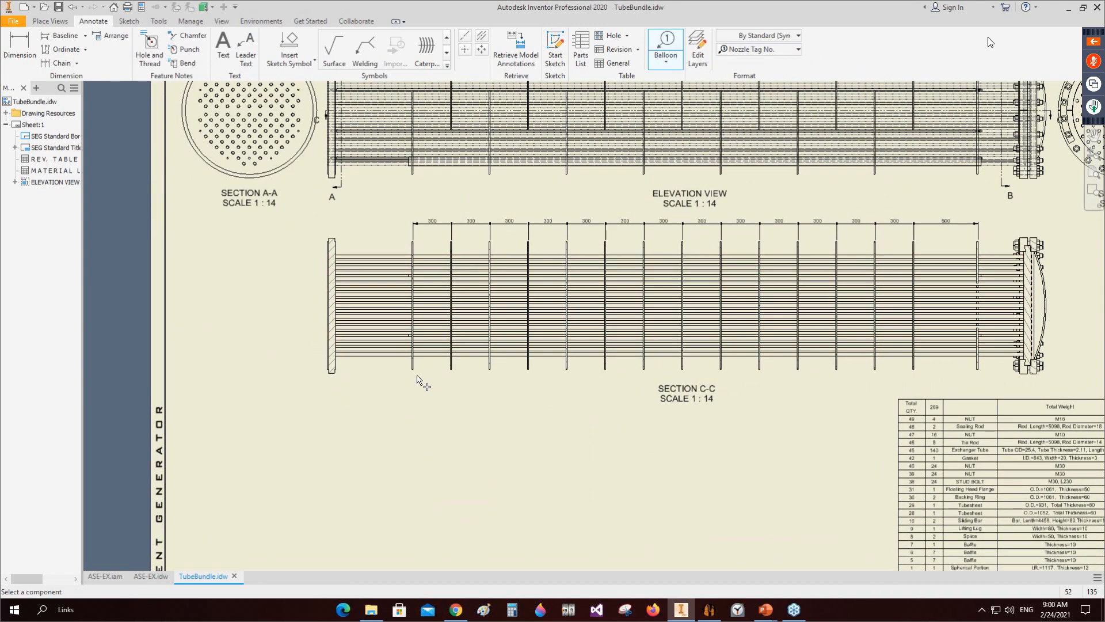
left_click(412, 371)
left_click(141, 179)
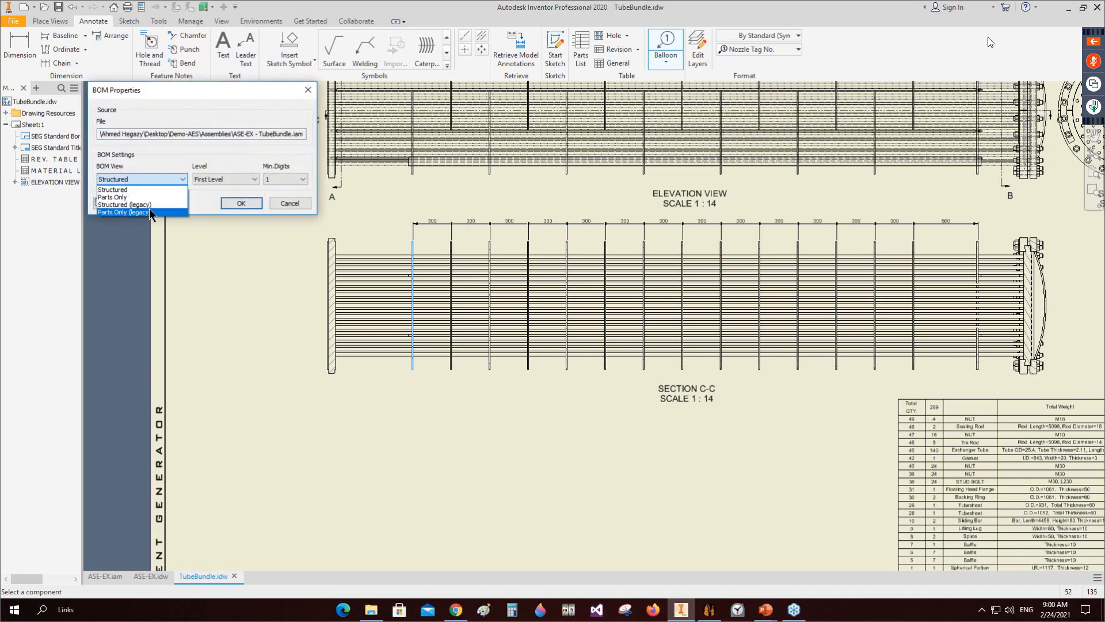
left_click(150, 208)
left_click(241, 203)
scroll(403, 391, "up", 3)
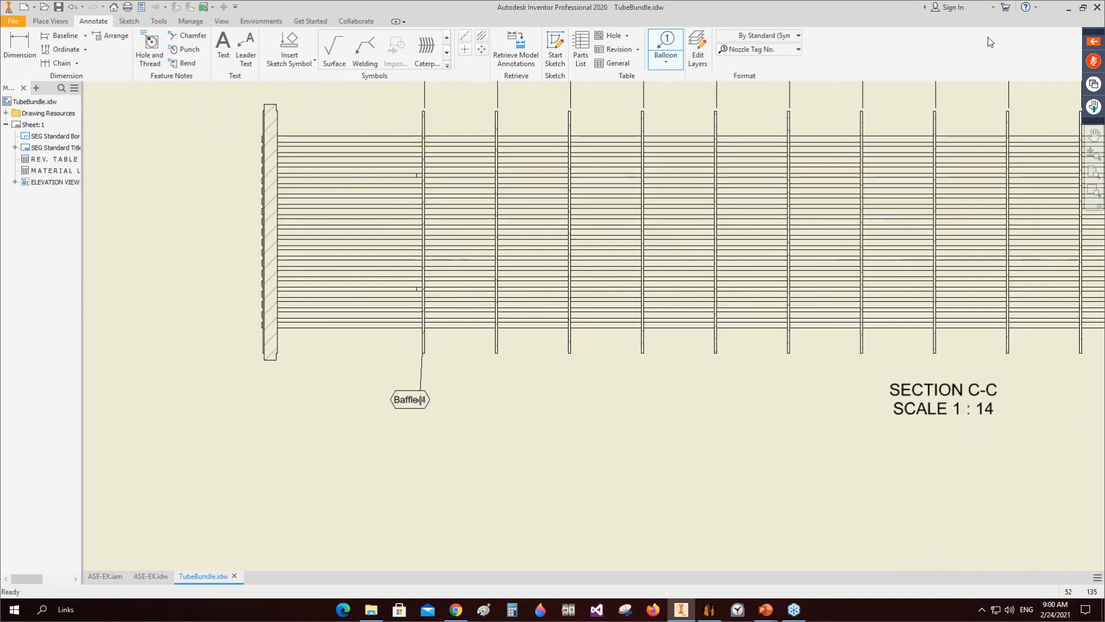
right_click(420, 401)
left_click(463, 401)
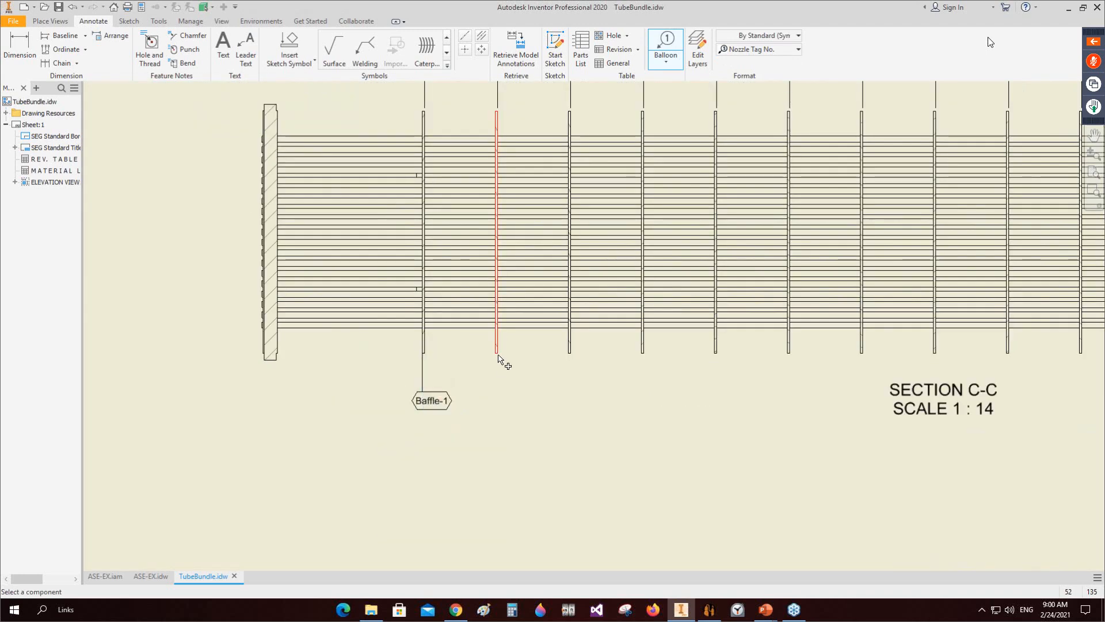
Step: Try to add a balloon below the second baffle in Section C-C
left_click(498, 358)
right_click(500, 403)
left_click(543, 404)
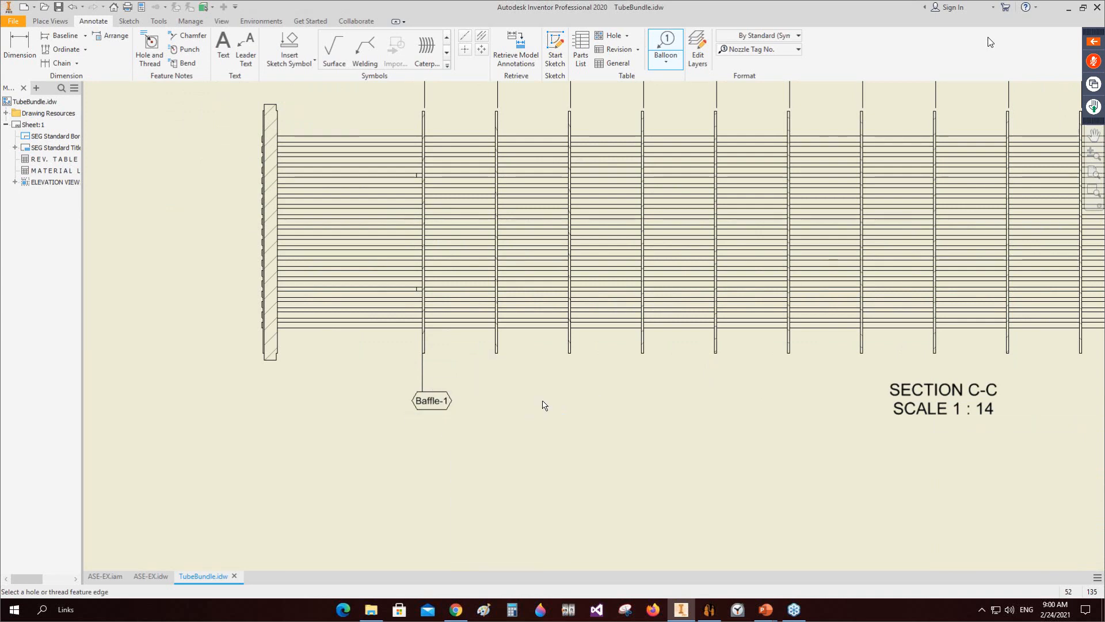
Step: Start a base view and choose ASE-EX - Baffle-1.ipt from the Parts folder, showing the files as large icons
scroll(140, 382, "down", 6)
middle_click_drag(140, 383, 236, 281)
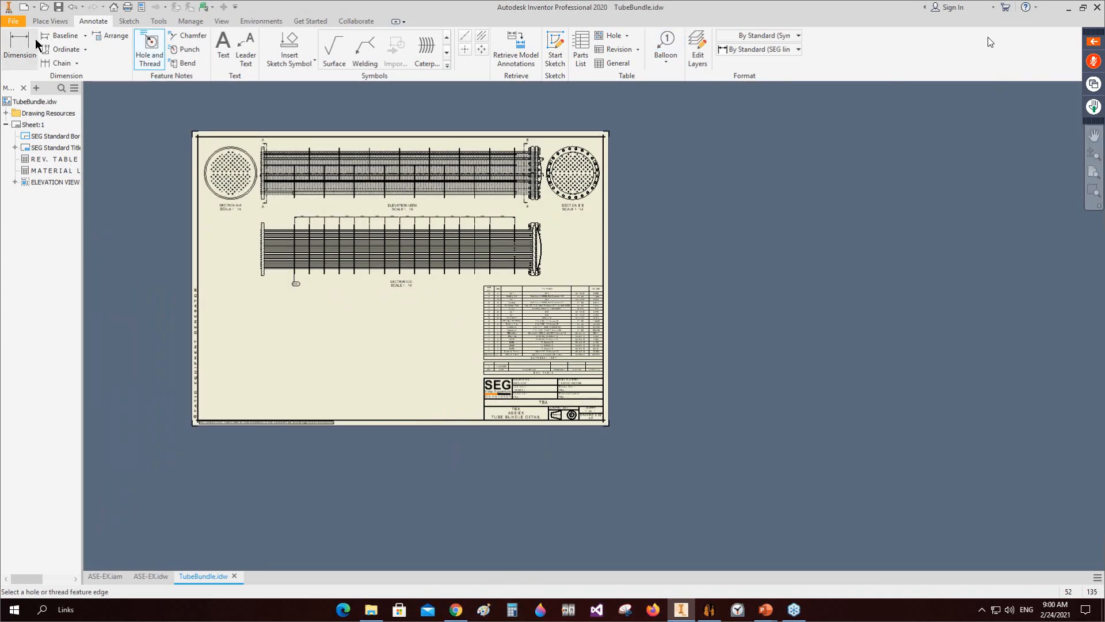
left_click(50, 20)
left_click(12, 44)
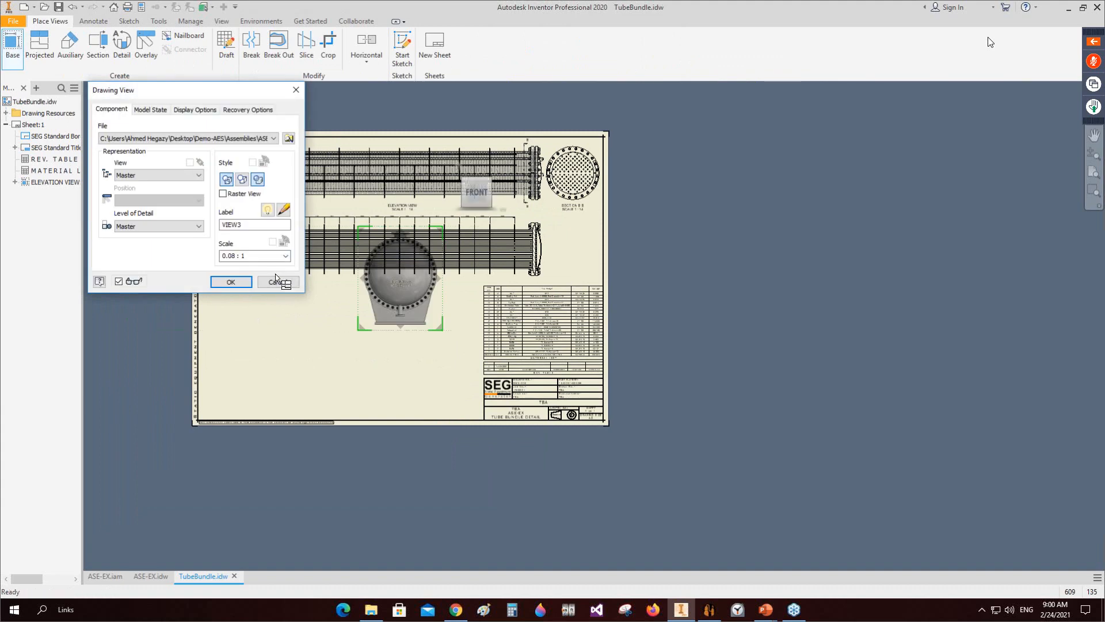
left_click(289, 139)
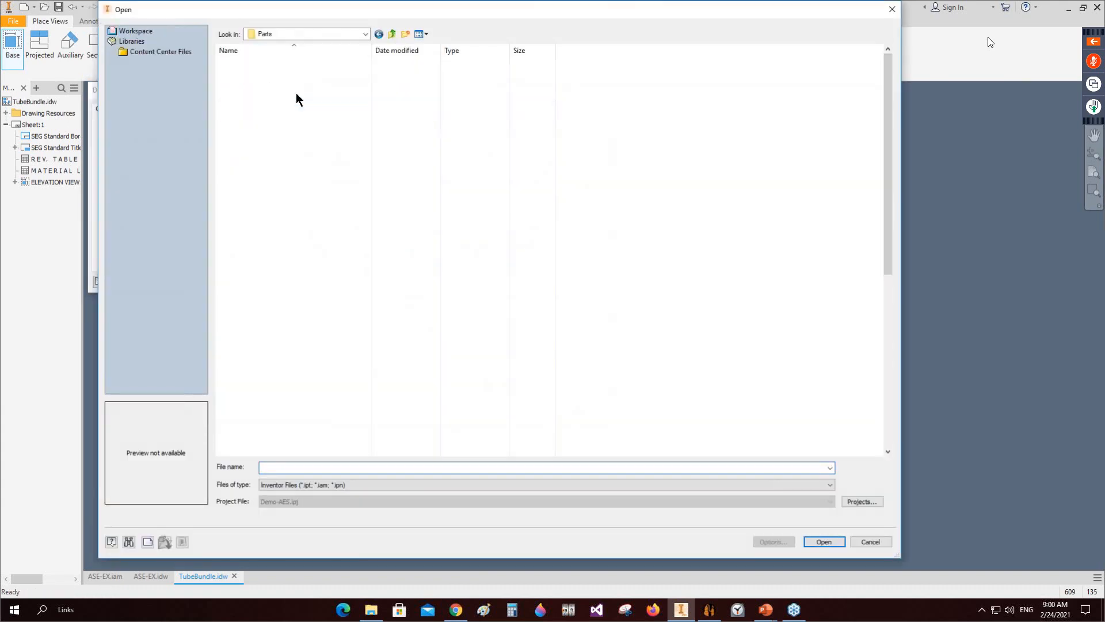
left_click(423, 34)
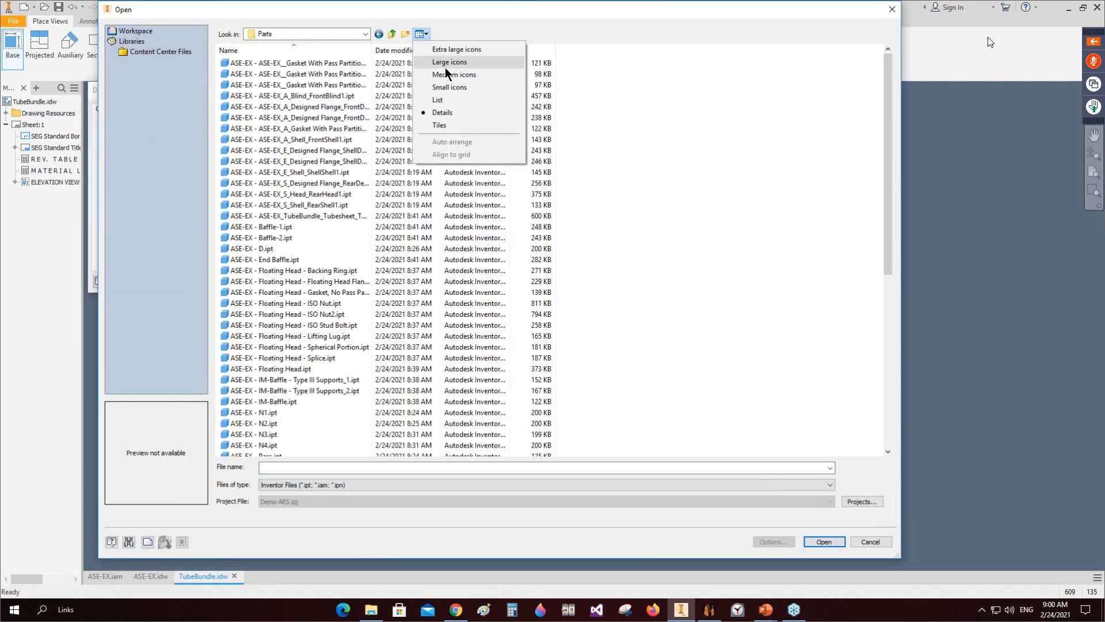
left_click(449, 61)
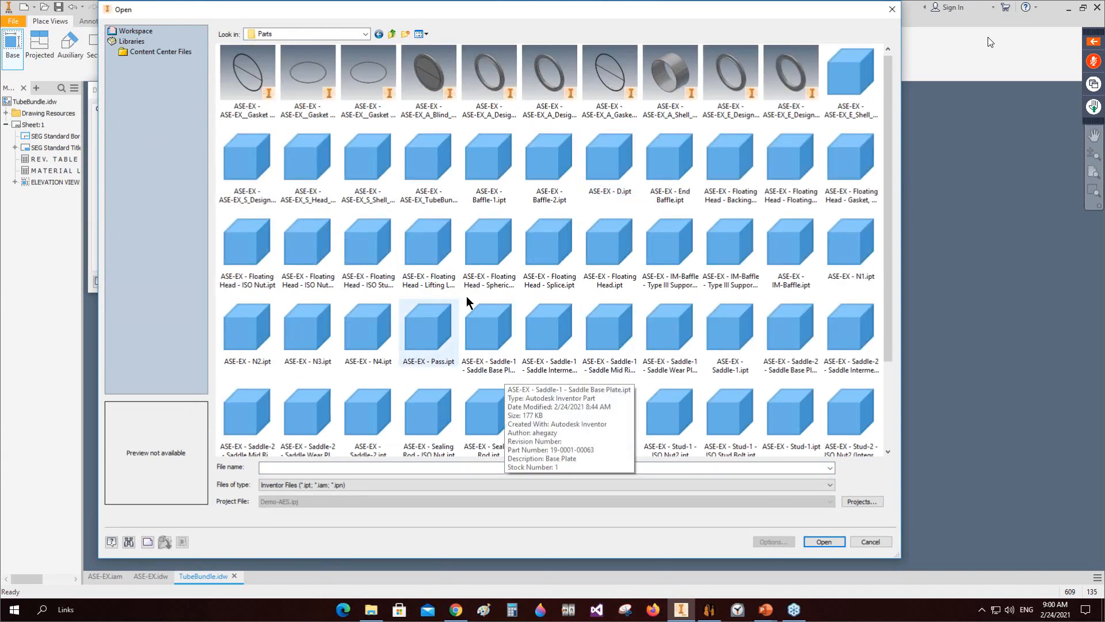
left_click(490, 164)
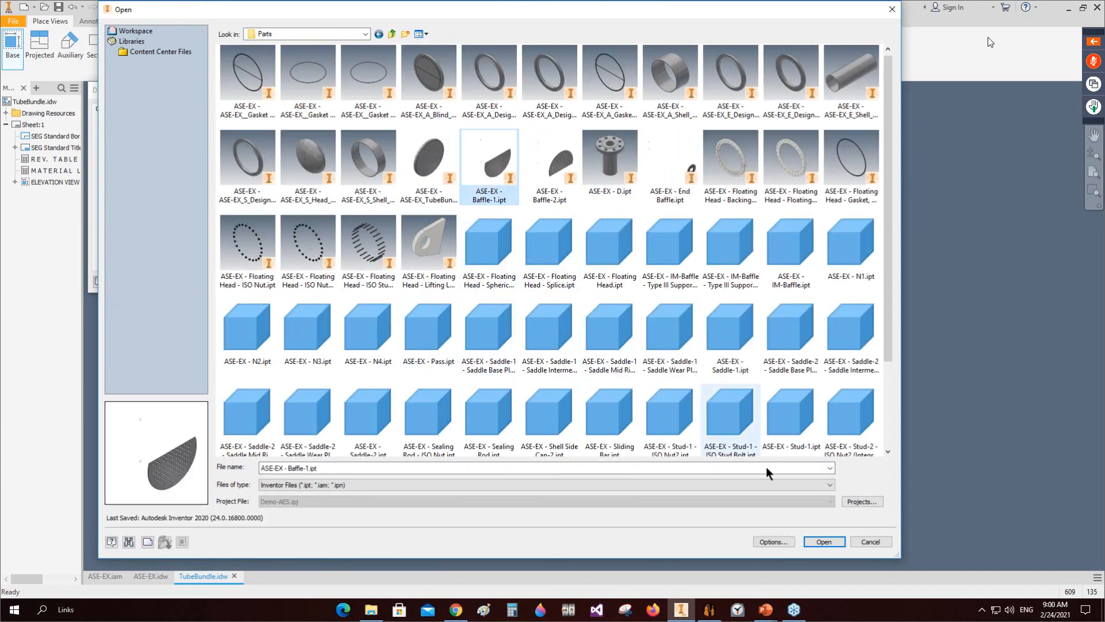
Step: Set the Baffle-1 view's scale to 1/10 and place it in the lower-left corner of the sheet
left_click(256, 259)
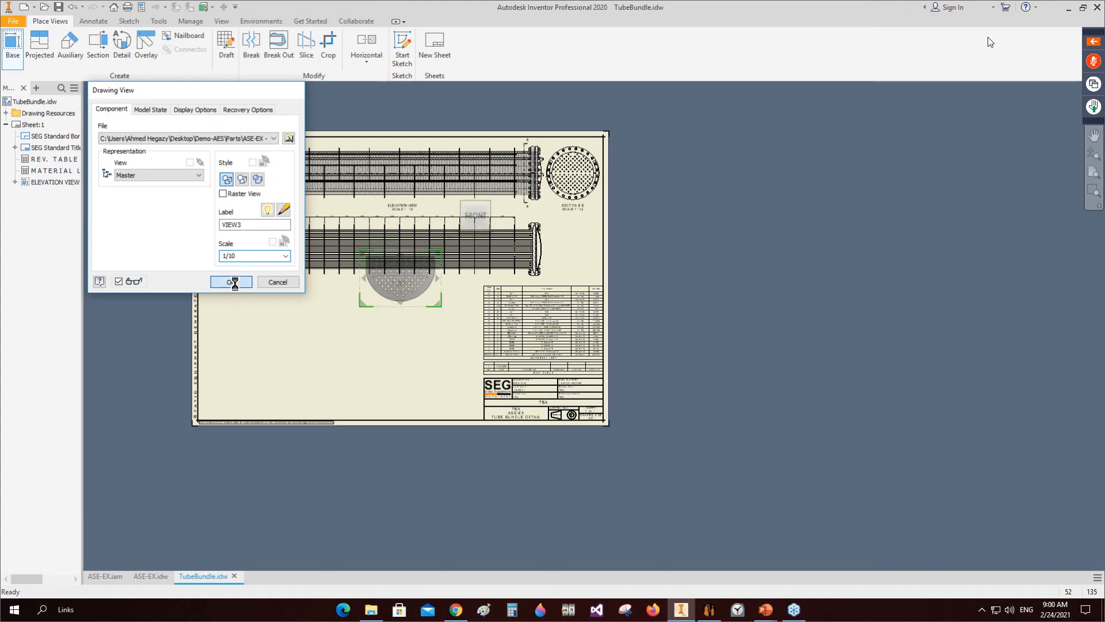
left_click(233, 282)
left_click_drag(282, 412, 283, 410)
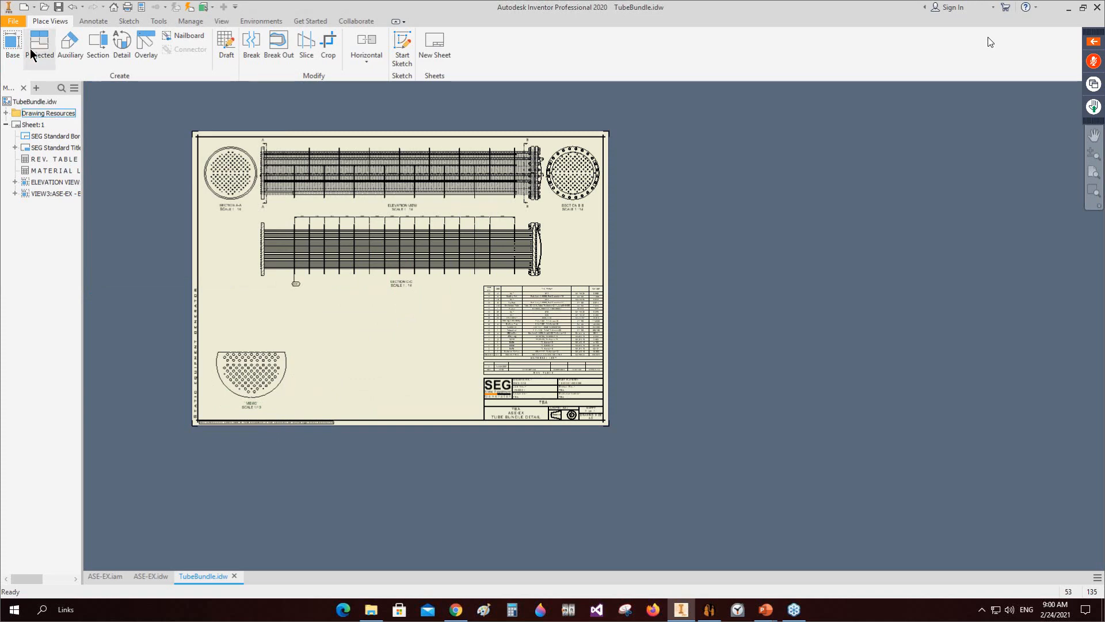
Step: Create a 1/10 scale base view of ASE-EX - Baffle-2.ipt and place it to the right of the Baffle-1 view
left_click(13, 44)
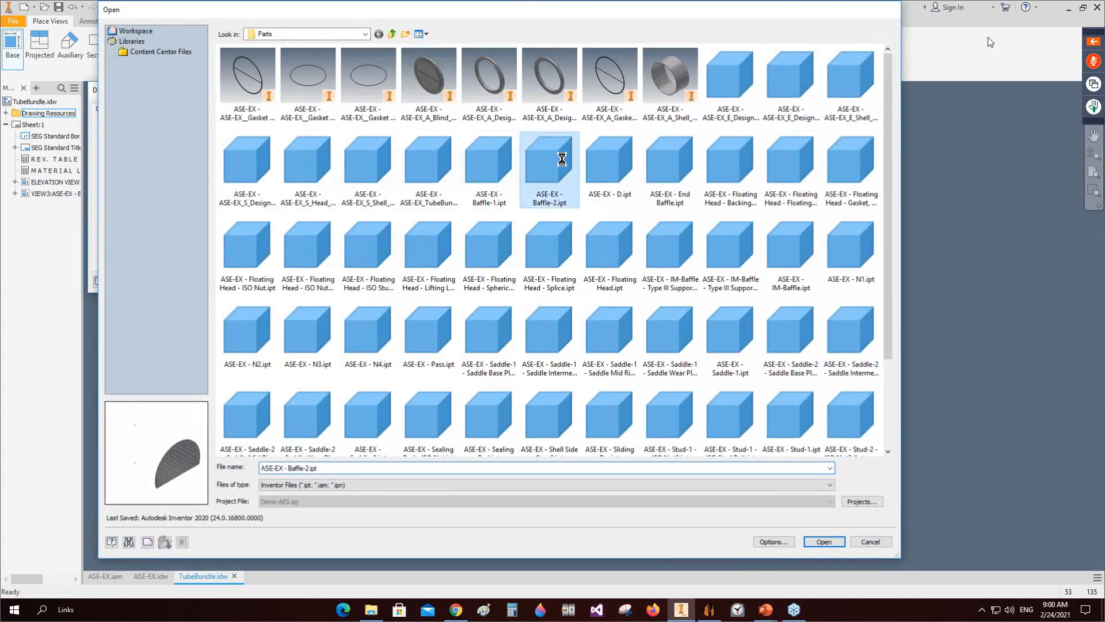
double_click(551, 166)
left_click(231, 282)
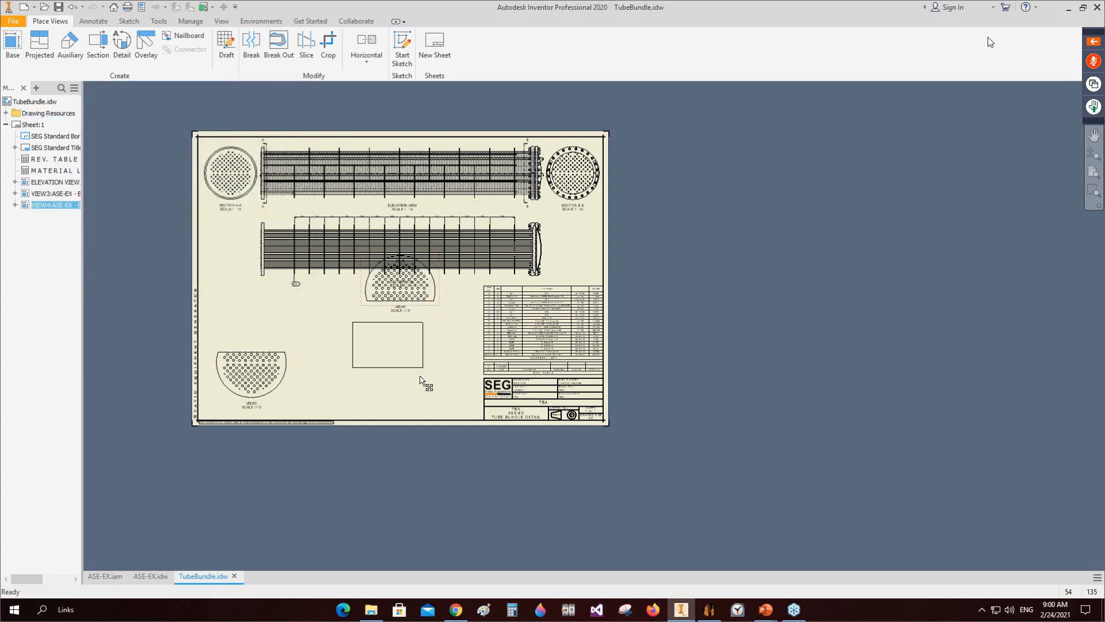
left_click(391, 409)
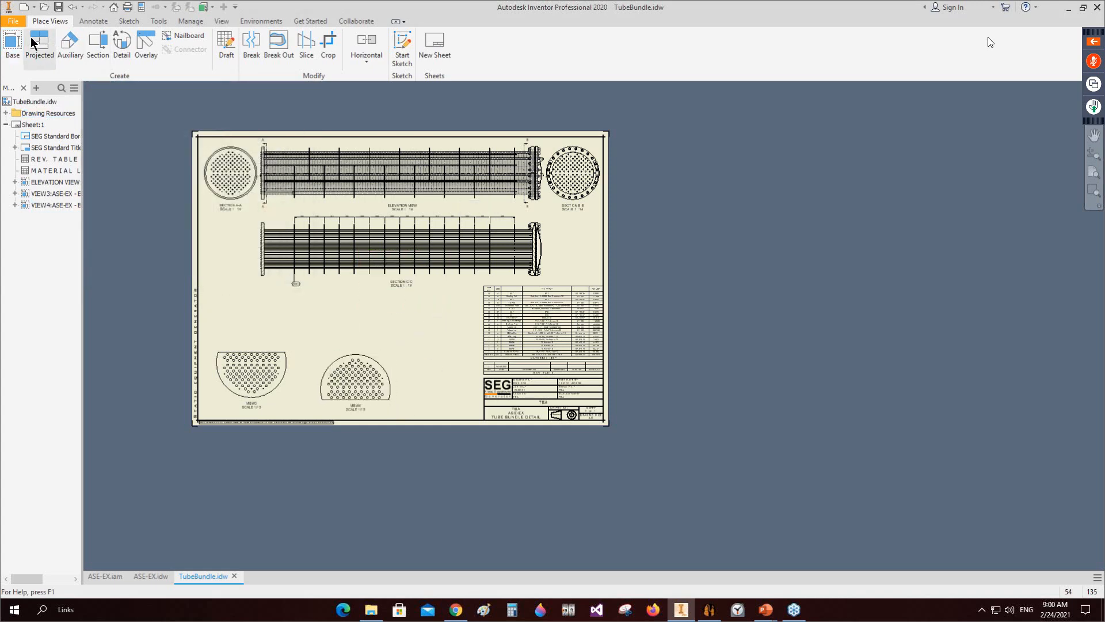
Step: Create a 1/10 scale base view of ASE-EX - End Baffle.ipt and place it between the Baffle-2 view and the title block
left_click(12, 44)
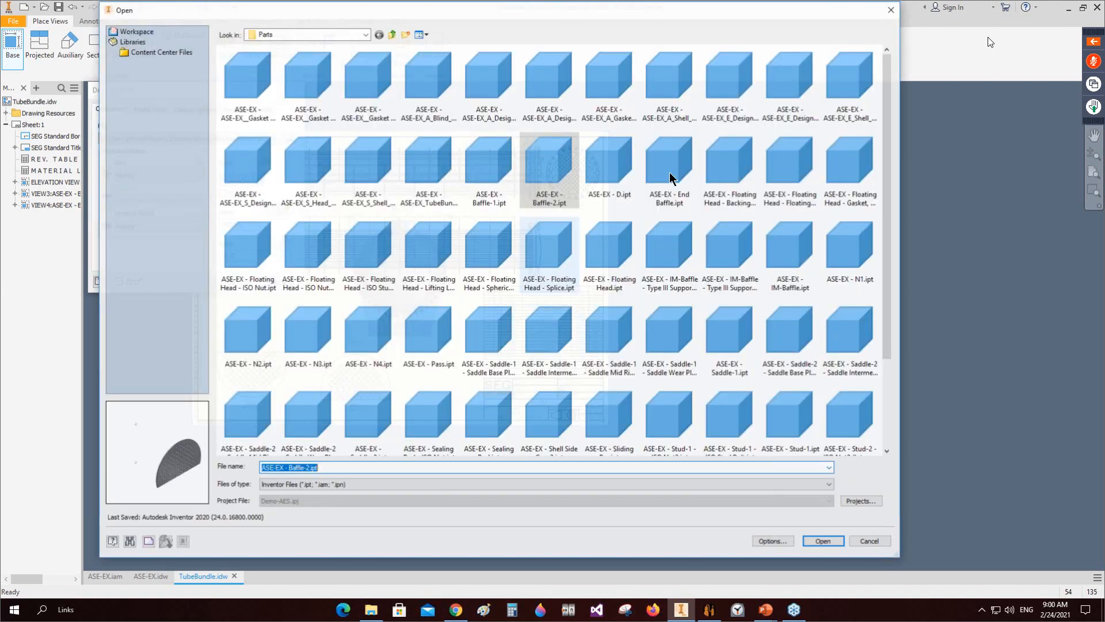
double_click(670, 167)
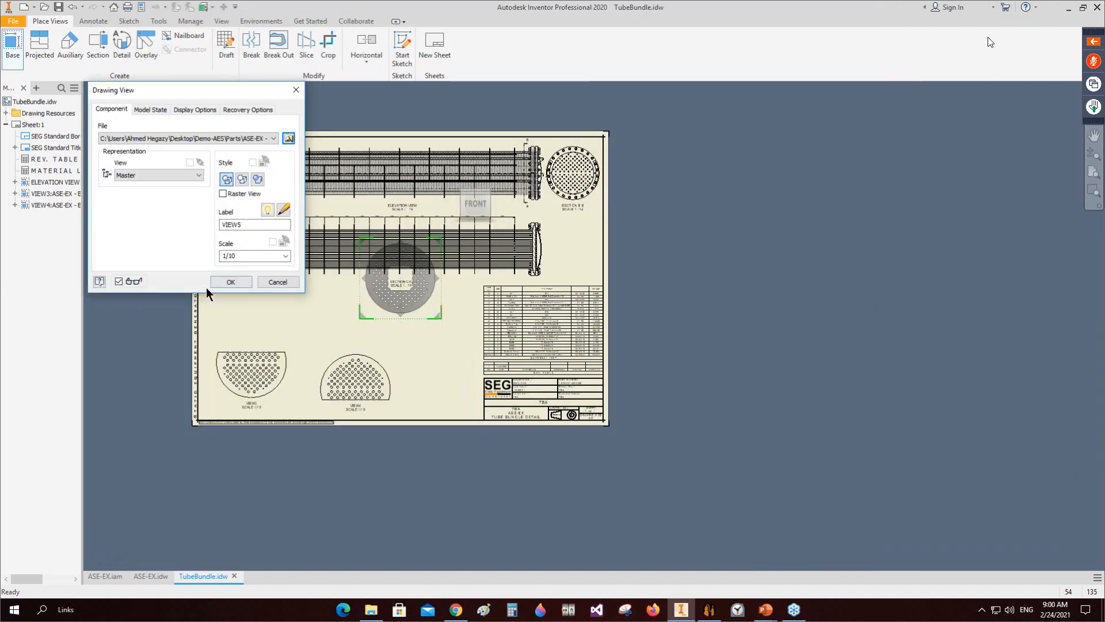
left_click(231, 282)
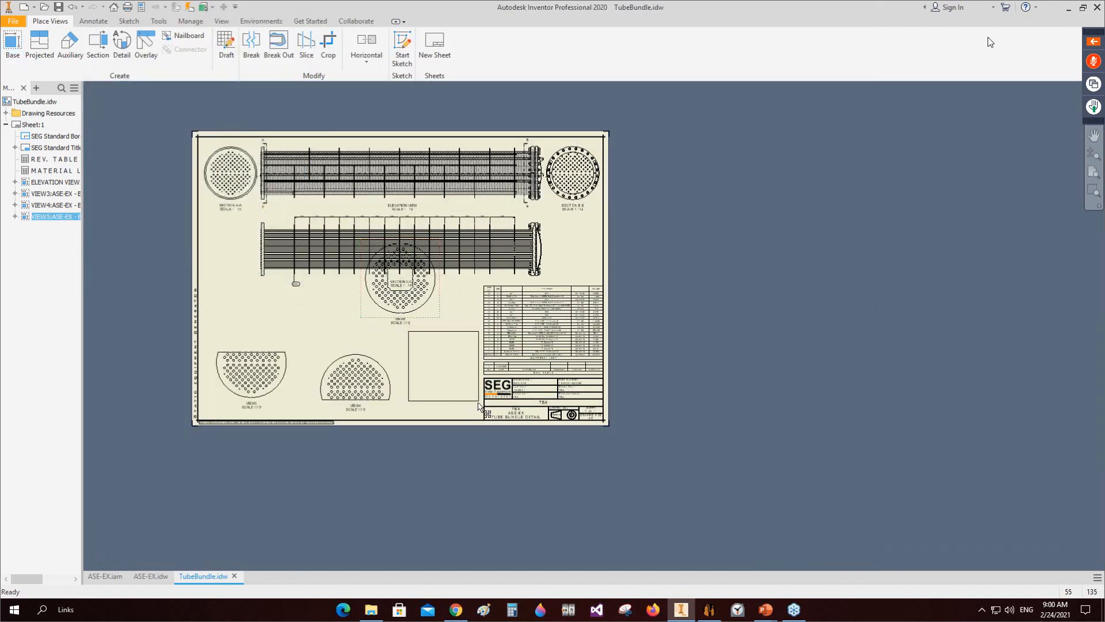
left_click_drag(478, 402, 479, 403)
scroll(253, 387, "up", 3)
mouse_move(356, 364)
middle_mouse_down()
mouse_move(439, 316)
mouse_move(366, 289)
middle_mouse_up()
scroll(465, 229, "down", 4)
middle_click_drag(465, 229, 470, 349)
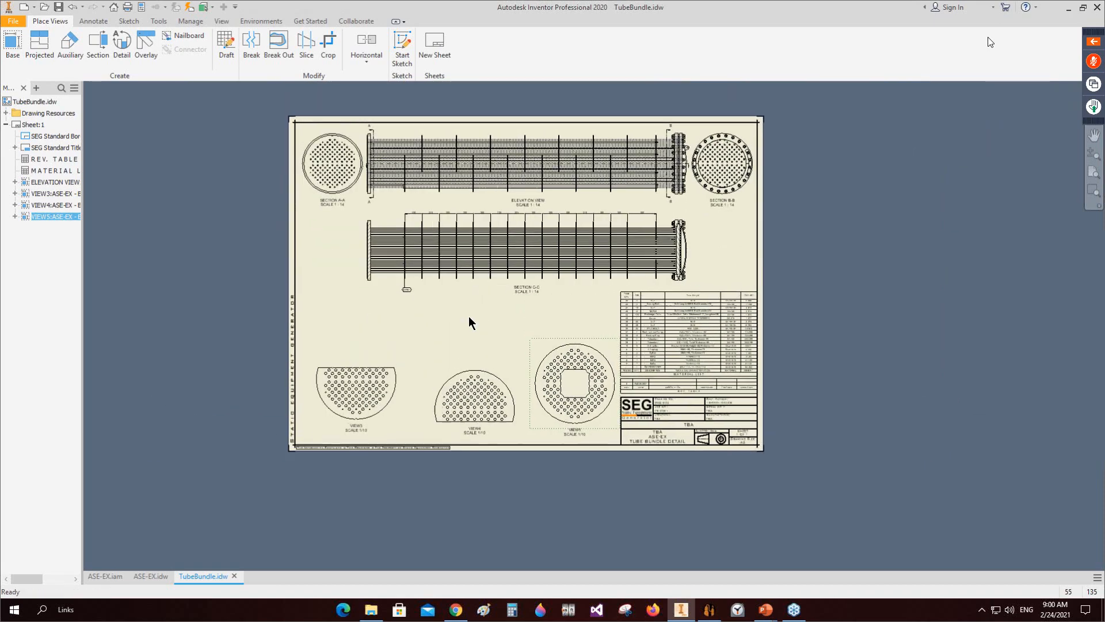
scroll(468, 316, "up", 2)
scroll(469, 317, "up", 1)
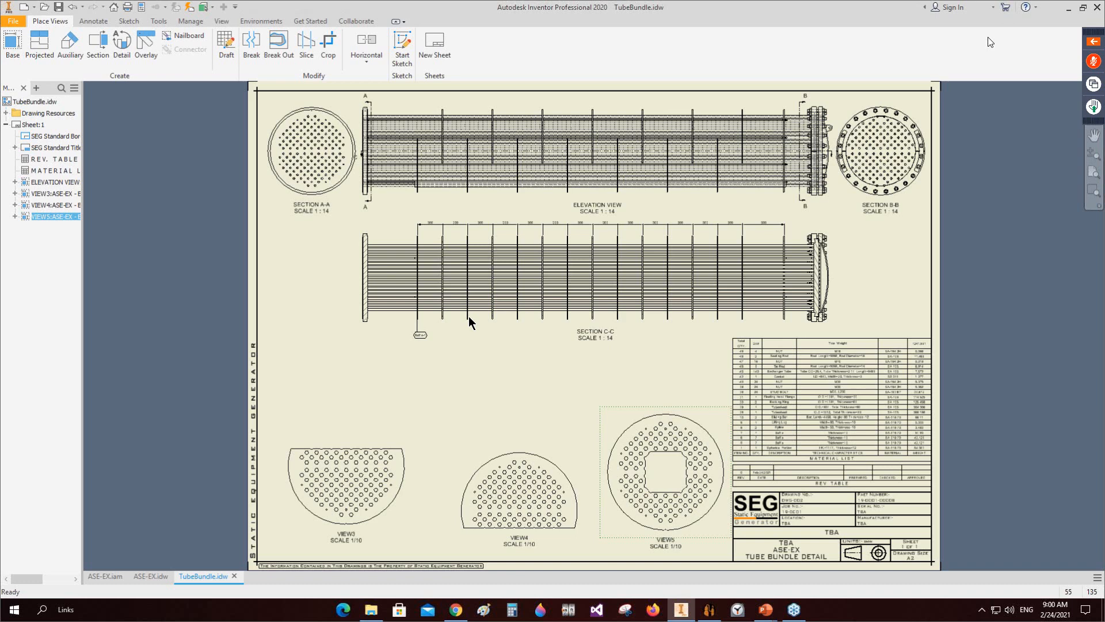
Step: Switch to the ASE-EX.iam assembly and open its tube bundle subassembly in a separate window
left_click(104, 576)
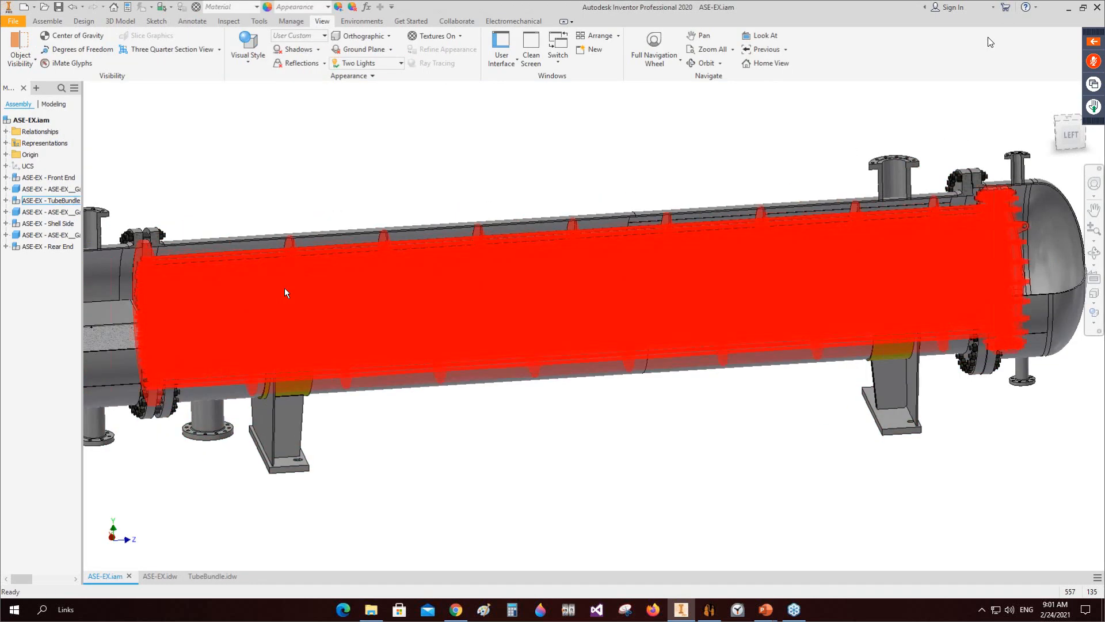
right_click(284, 288)
left_click(264, 371)
scroll(519, 315, "down", 15)
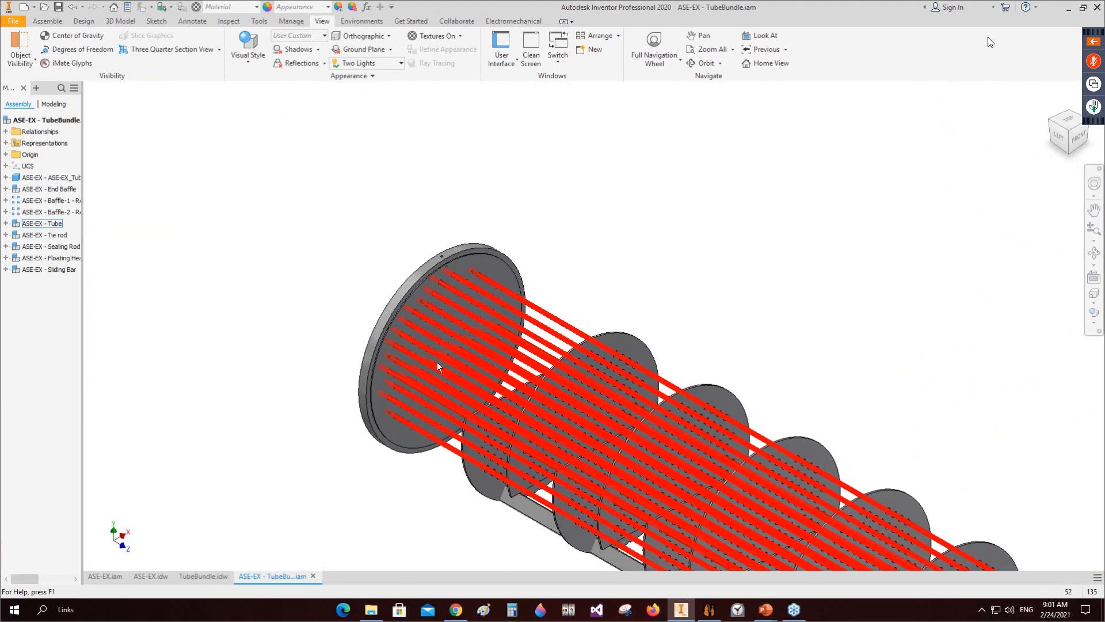
Step: Open the Baffle-1 part in the first element of the Baffle-1 pattern for in-place editing
middle_click_drag(437, 363, 309, 286)
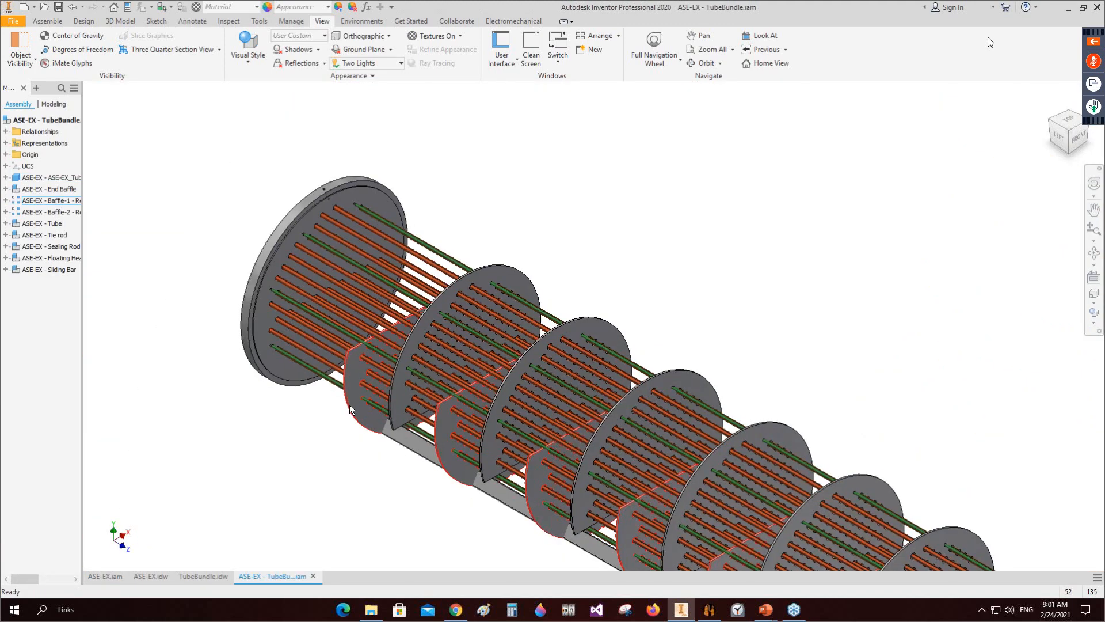
left_click(5, 200)
left_click(15, 212)
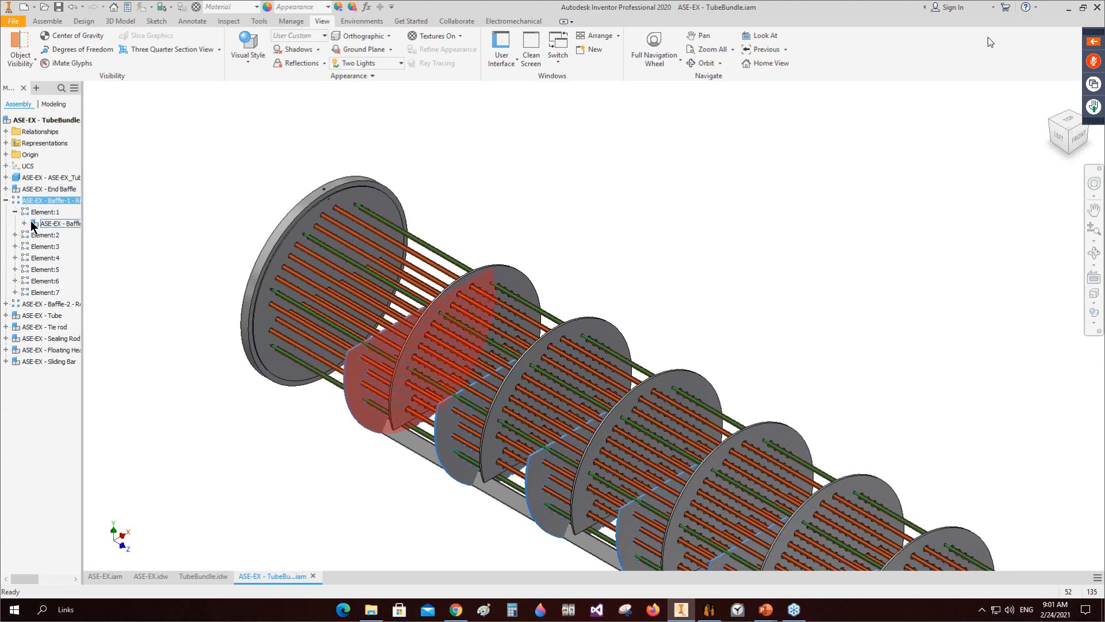
left_click(24, 223)
left_click(47, 282)
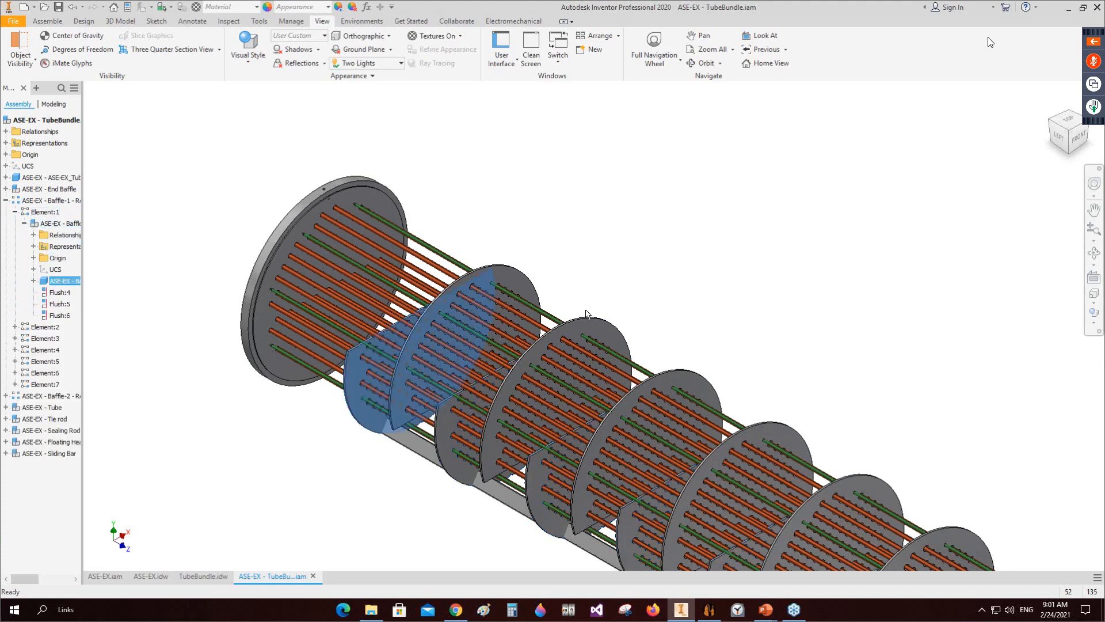
scroll(586, 314, "down", 3)
middle_click_drag(586, 314, 529, 343, "shift")
scroll(563, 339, "up", 5)
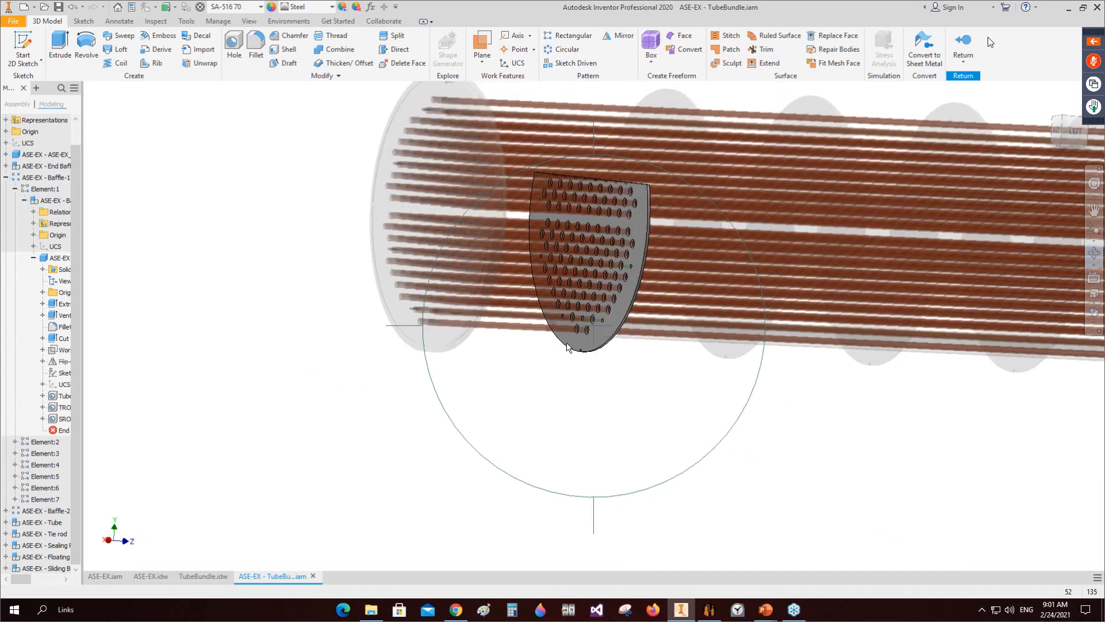
Step: Start a sketch on the Baffle-1 face and project the end profiles of the two sliding bars onto it
key("s")
left_click(610, 327)
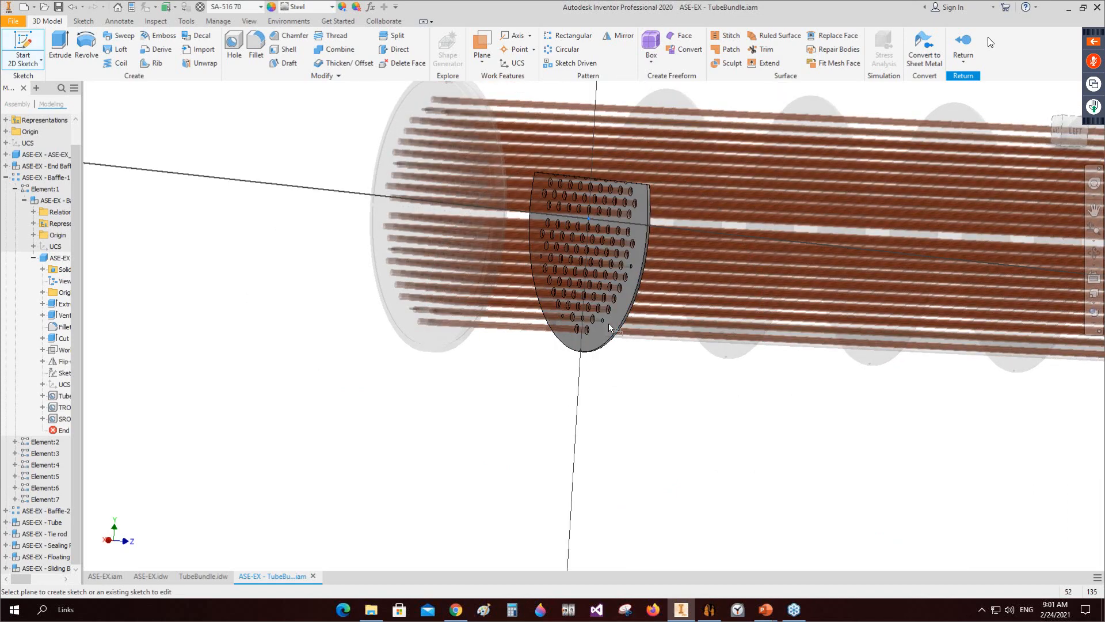
middle_click_drag(605, 413, 729, 442, "shift")
key("p")
scroll(575, 339, "up", 5)
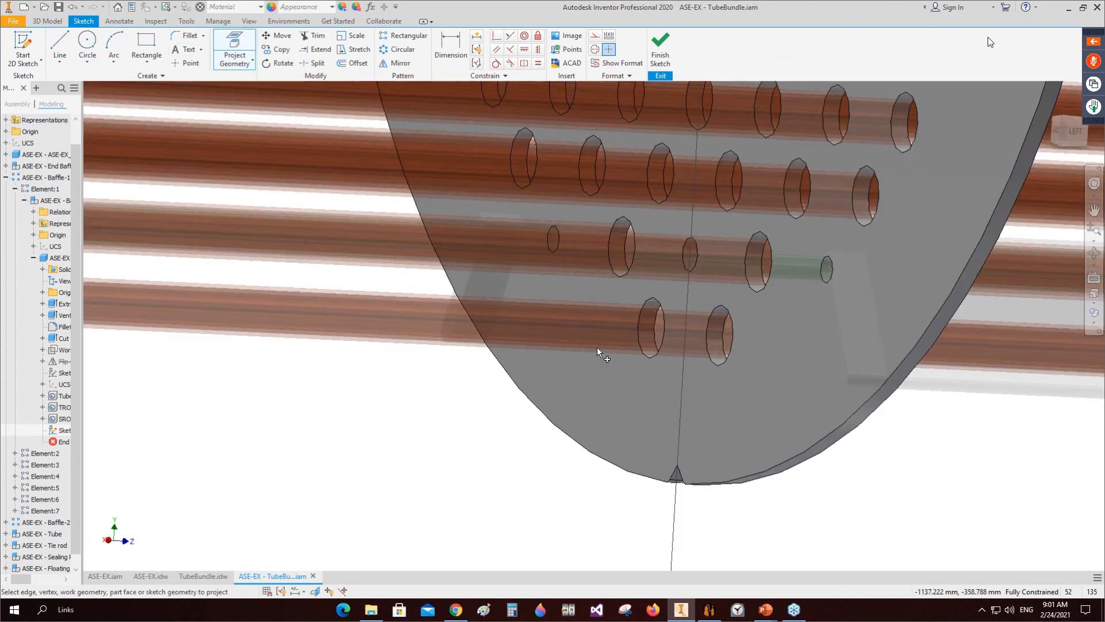
left_click(841, 366)
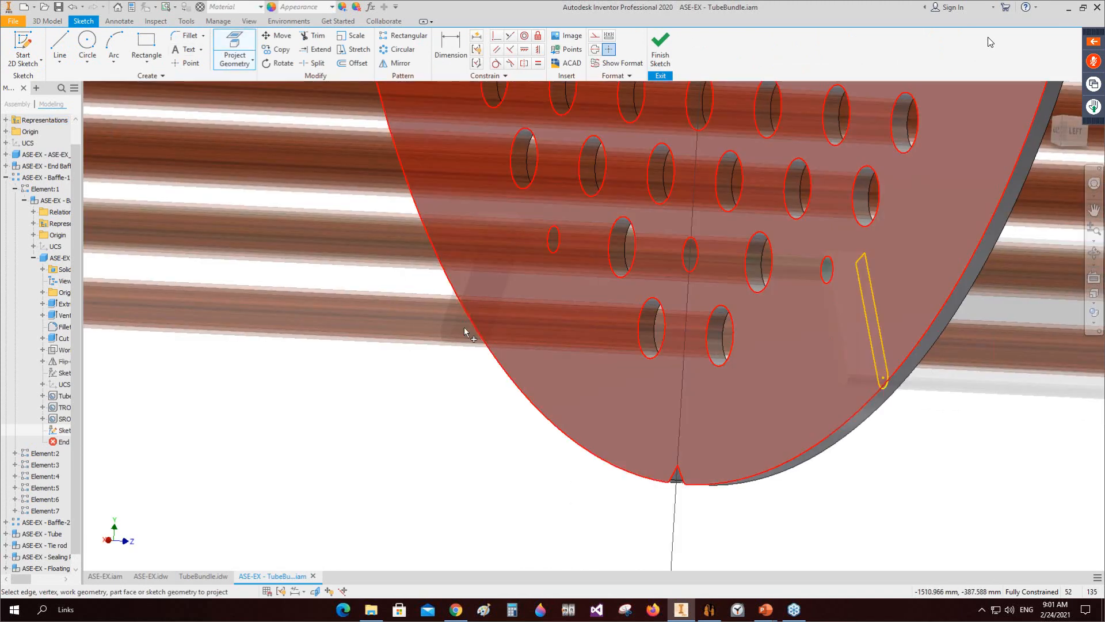
left_click(455, 311)
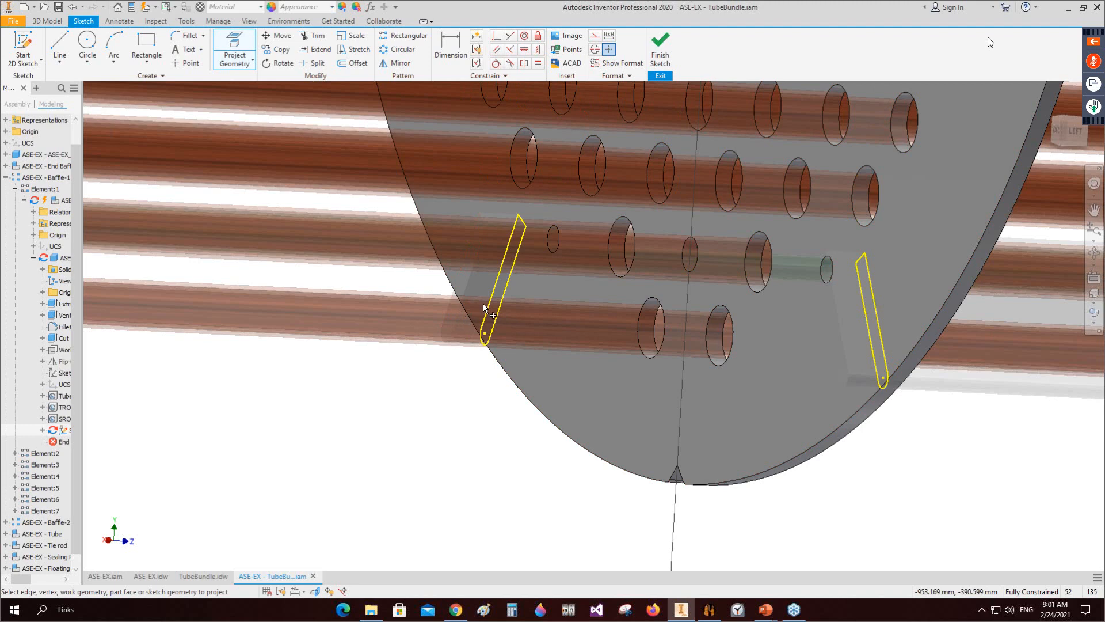
Step: Open the Baffle-1 part in its own window and its new sketch for editing
scroll(229, 401, "down", 5)
double_click(55, 259)
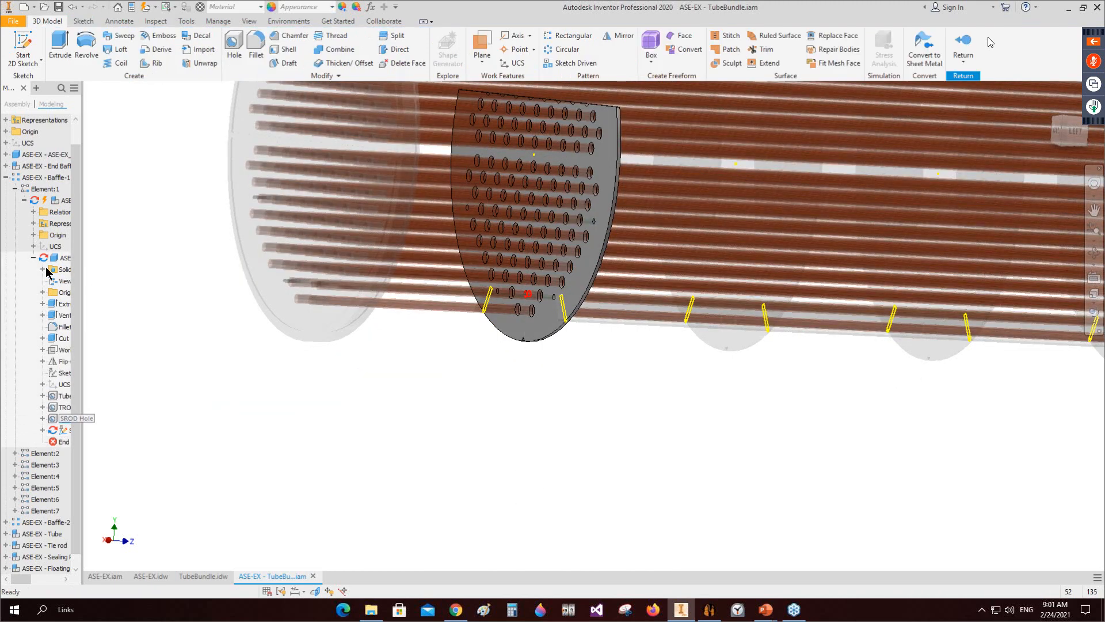
left_click(56, 261)
right_click_drag(623, 432, 562, 410)
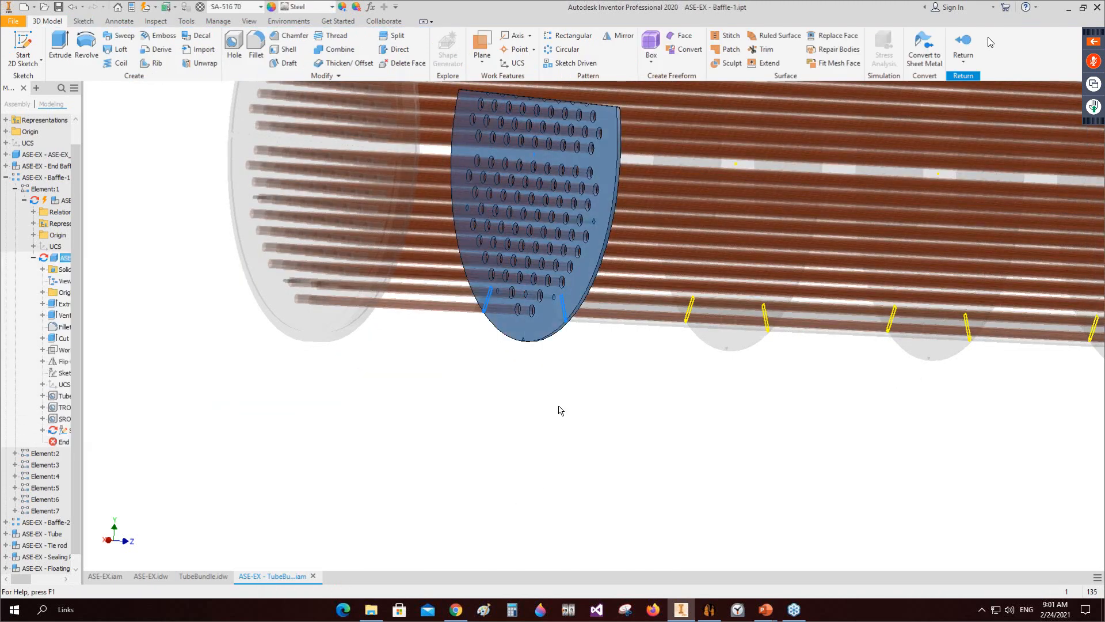
double_click(35, 274)
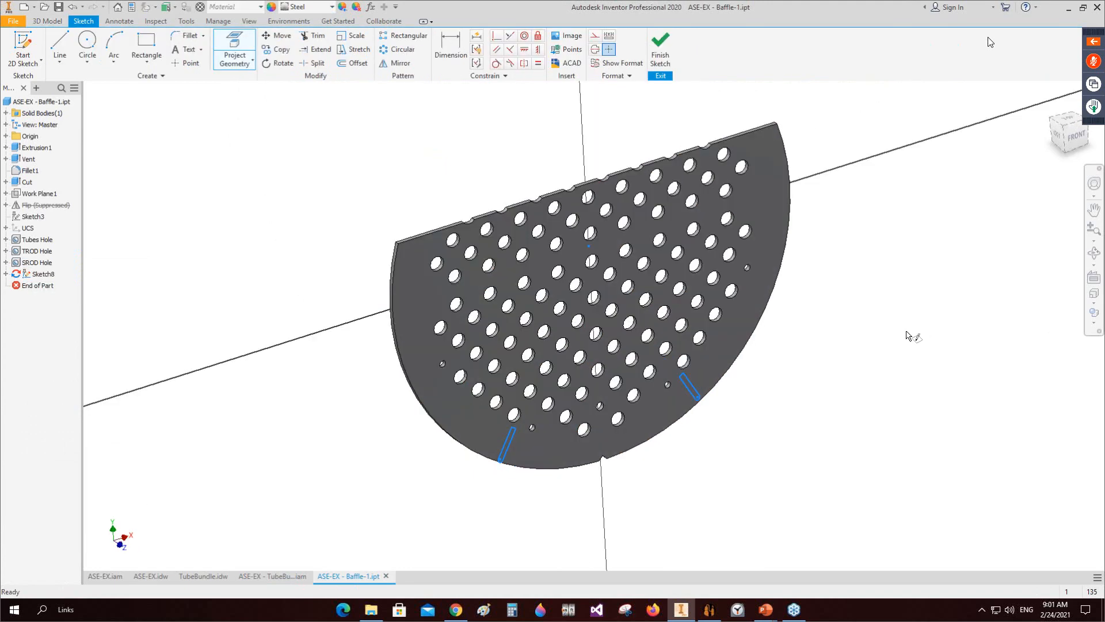
left_click(146, 65)
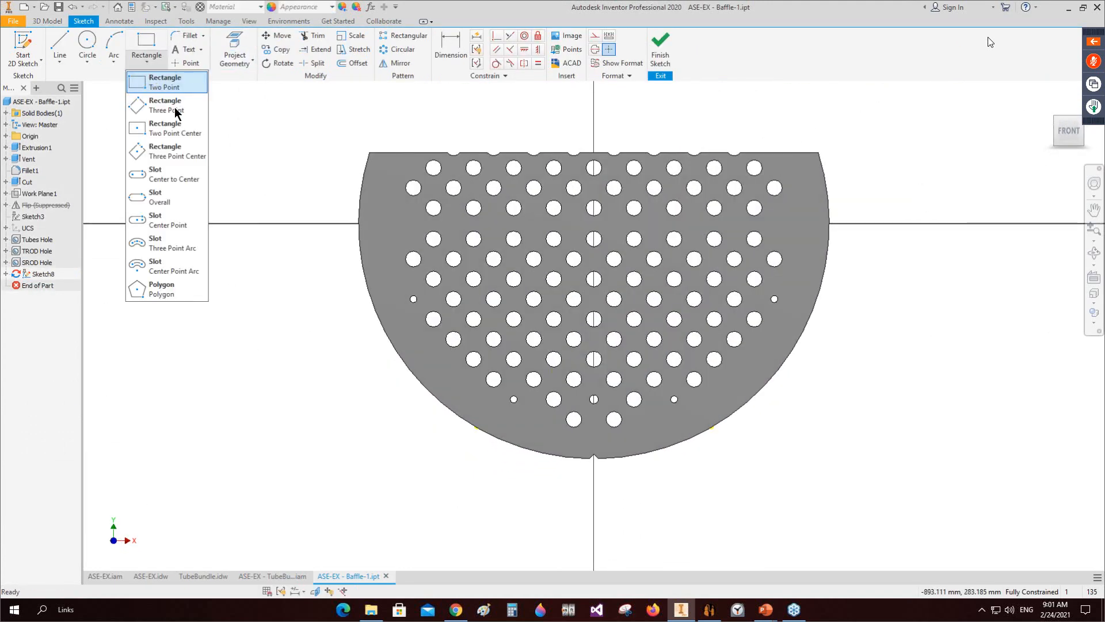
left_click(174, 148)
left_click(1050, 136)
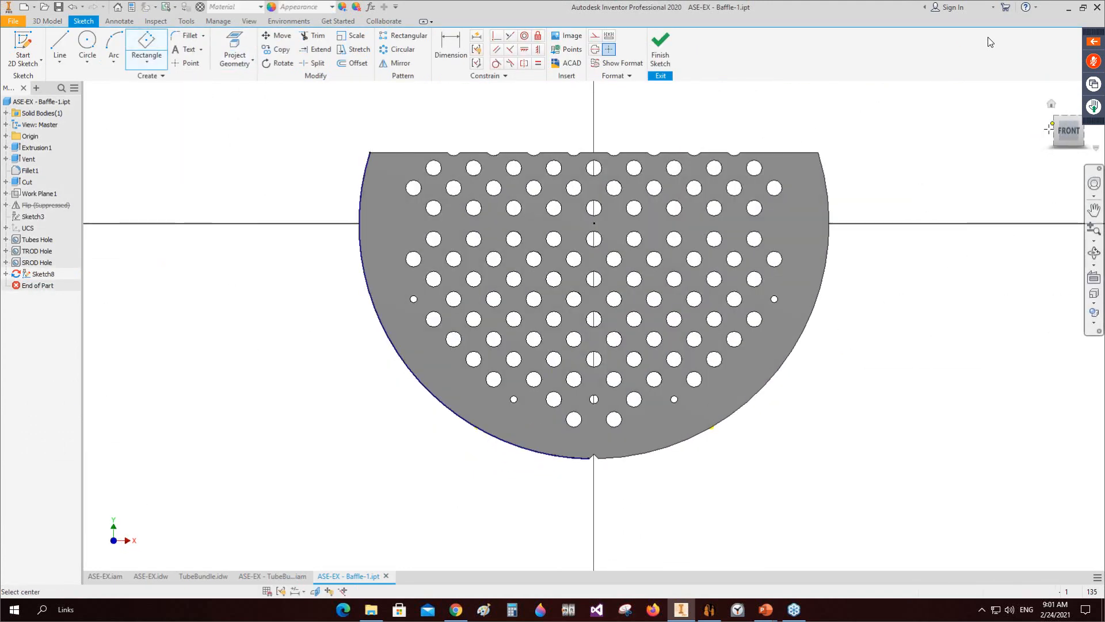
left_click(1050, 136)
scroll(672, 446, "down", 5)
left_click(671, 442)
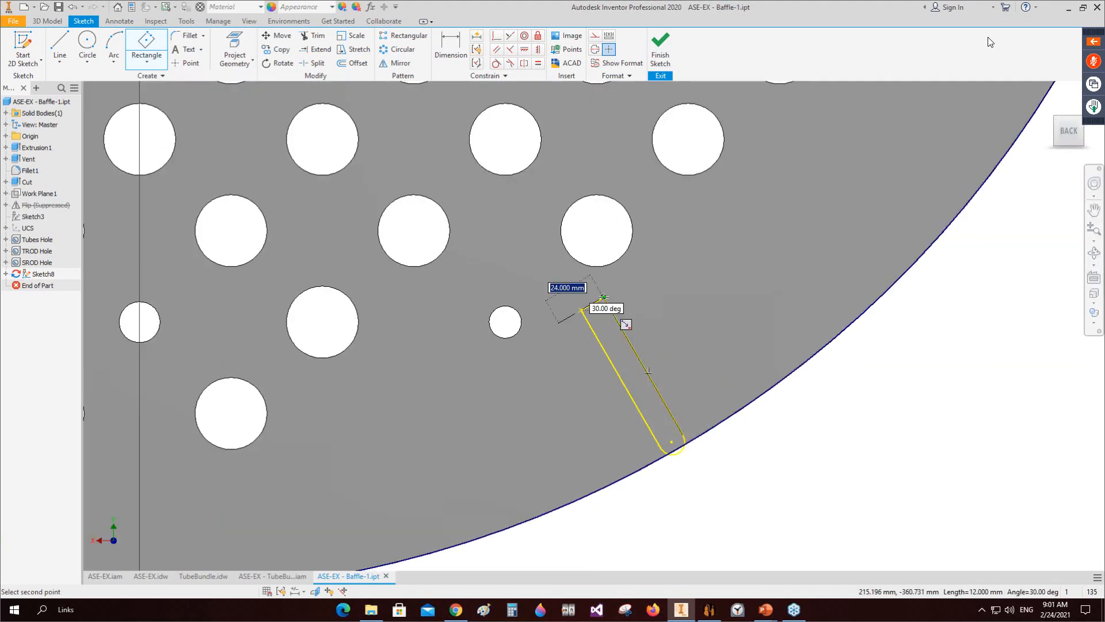
Step: Sketch a three-point rectangle along the first projected bar profile, extending it slightly past the baffle's curved edge
left_click(151, 61)
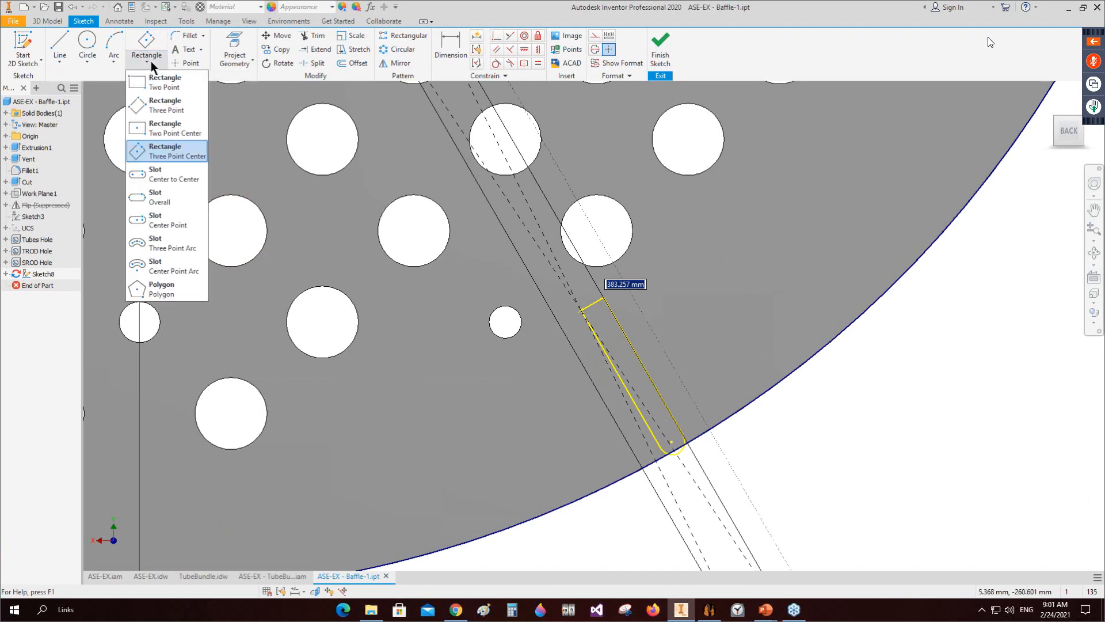
left_click(166, 106)
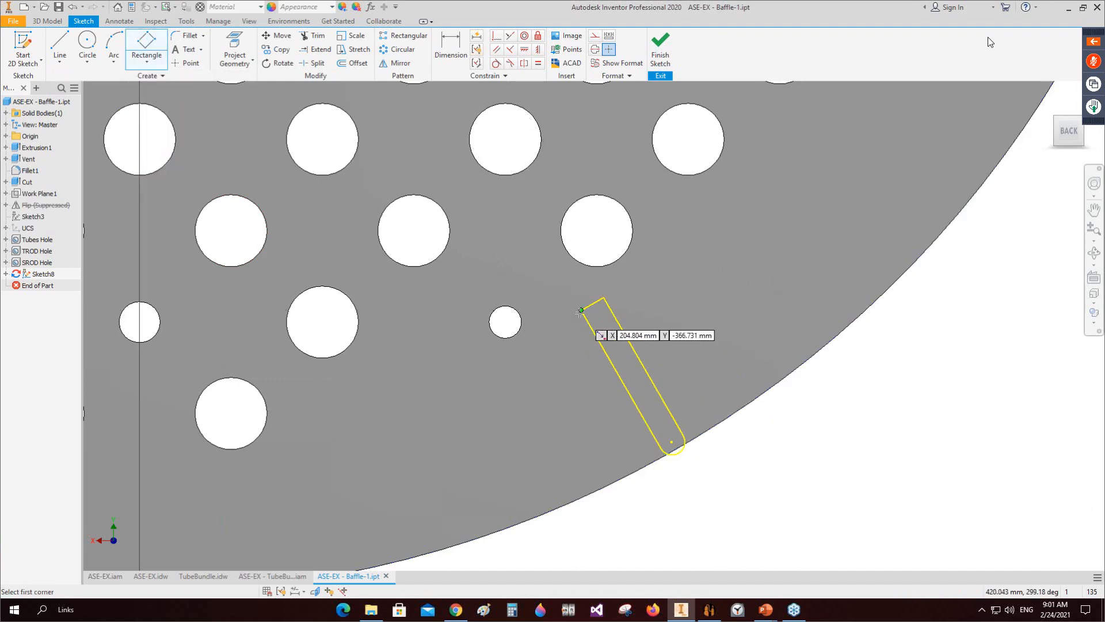
left_click(581, 311)
left_click(603, 297)
left_click(698, 463)
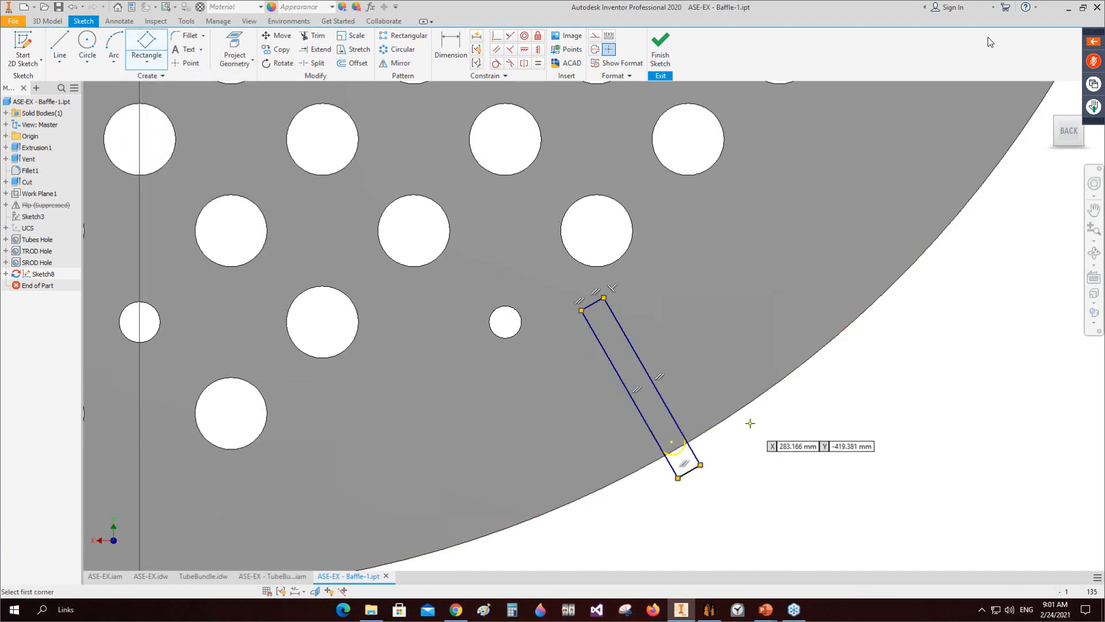
Step: Sketch a matching three-point rectangle over the second projected bar profile, reaching just beyond the baffle's curved edge
scroll(469, 407, "down", 5)
scroll(782, 350, "up", 6)
left_click(781, 327)
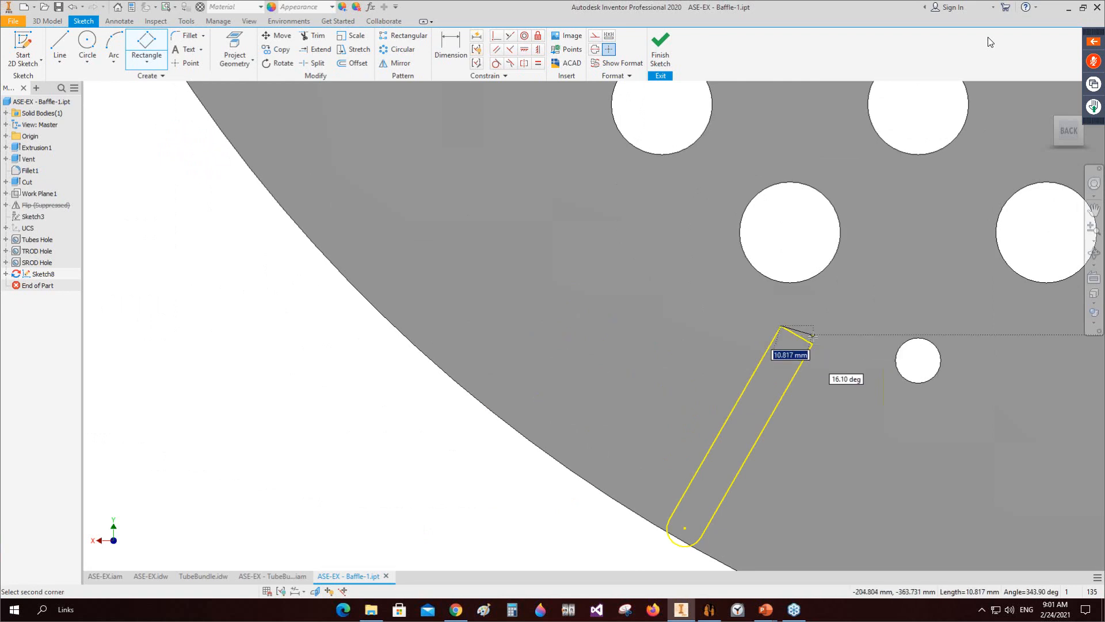
left_click(813, 341)
scroll(748, 391, "down", 2)
left_click(708, 505)
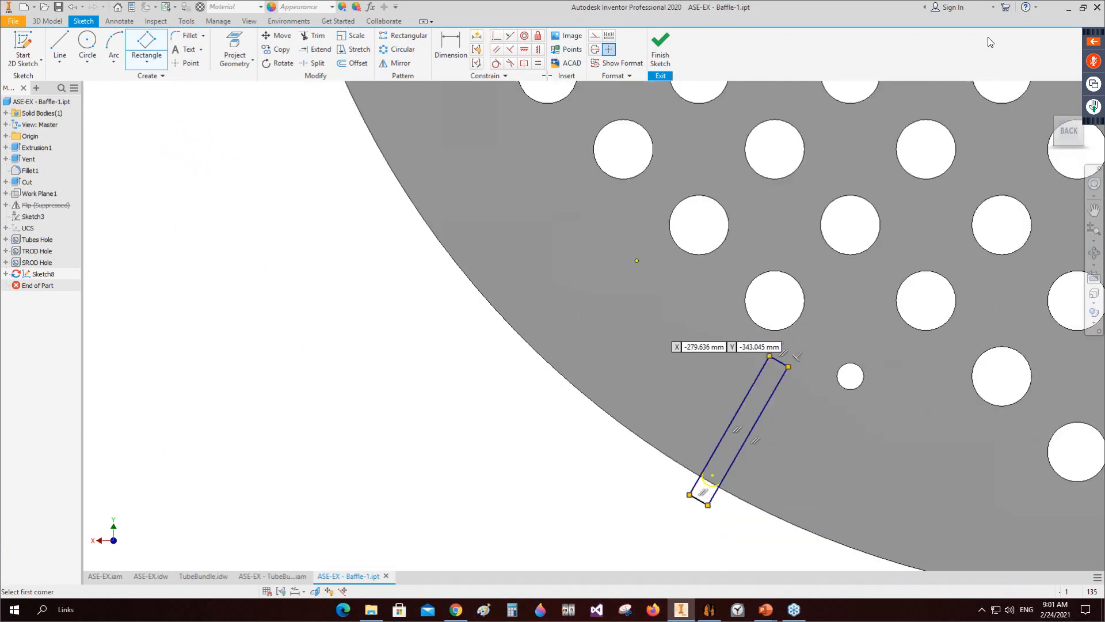
Step: Make the outer short side of each rectangle tangent to the rounded end of its projected bar profile
left_click(496, 63)
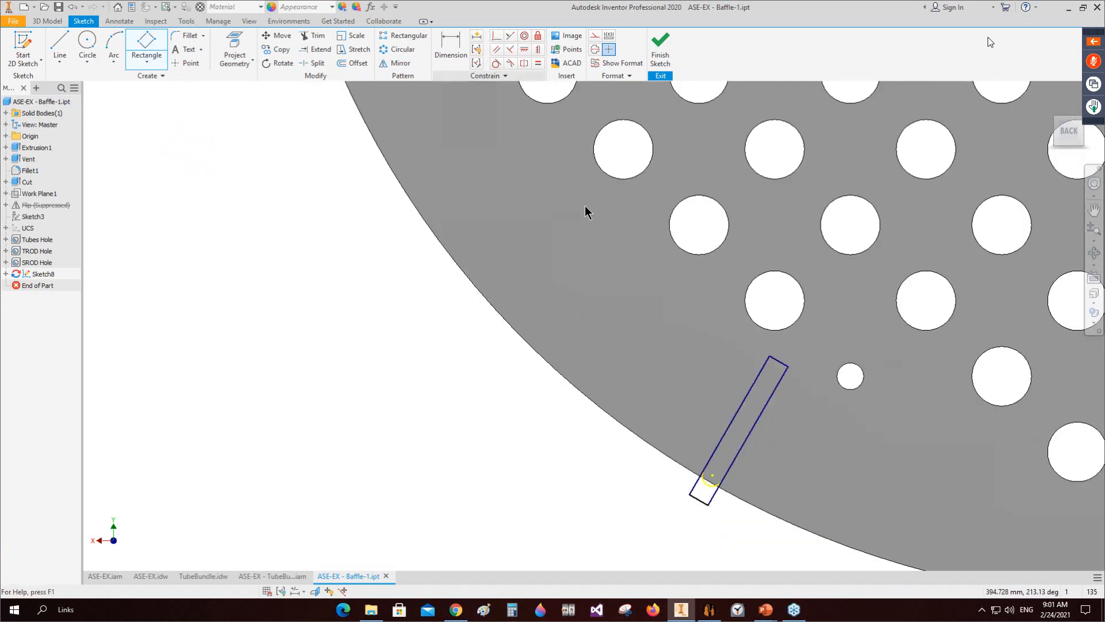
left_click(707, 490)
scroll(708, 489, "down", 3)
scroll(875, 358, "up", 4)
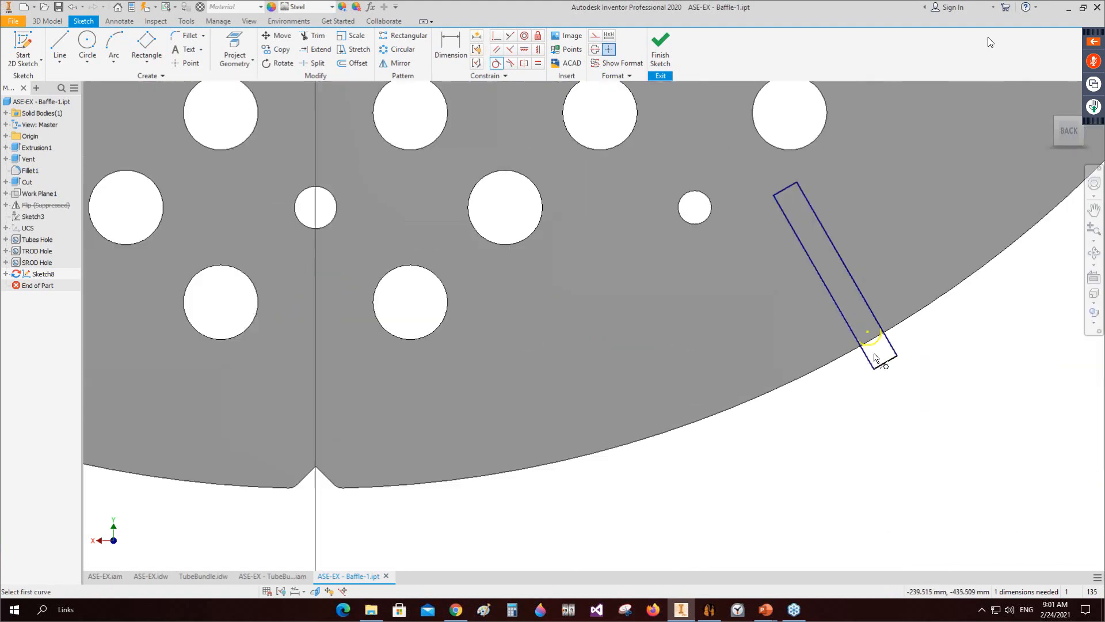
left_click(879, 347)
key("Escape")
Step: Convert the projected rounded-end arcs of both bar profiles to construction geometry and finish the sketch
scroll(872, 335, "up", 3)
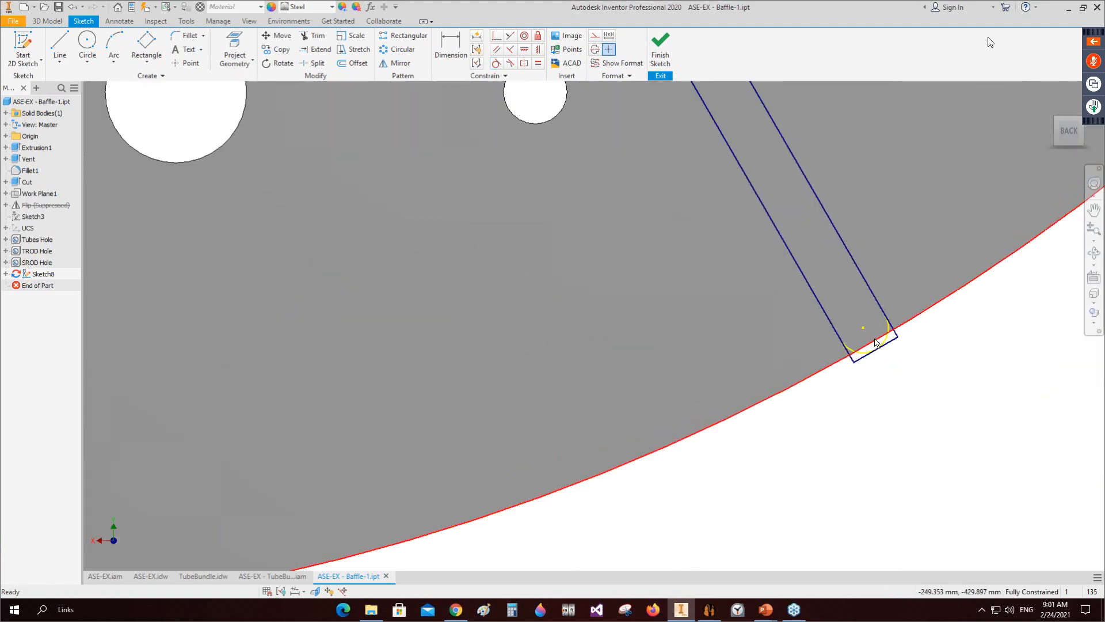
scroll(511, 365, "down", 3)
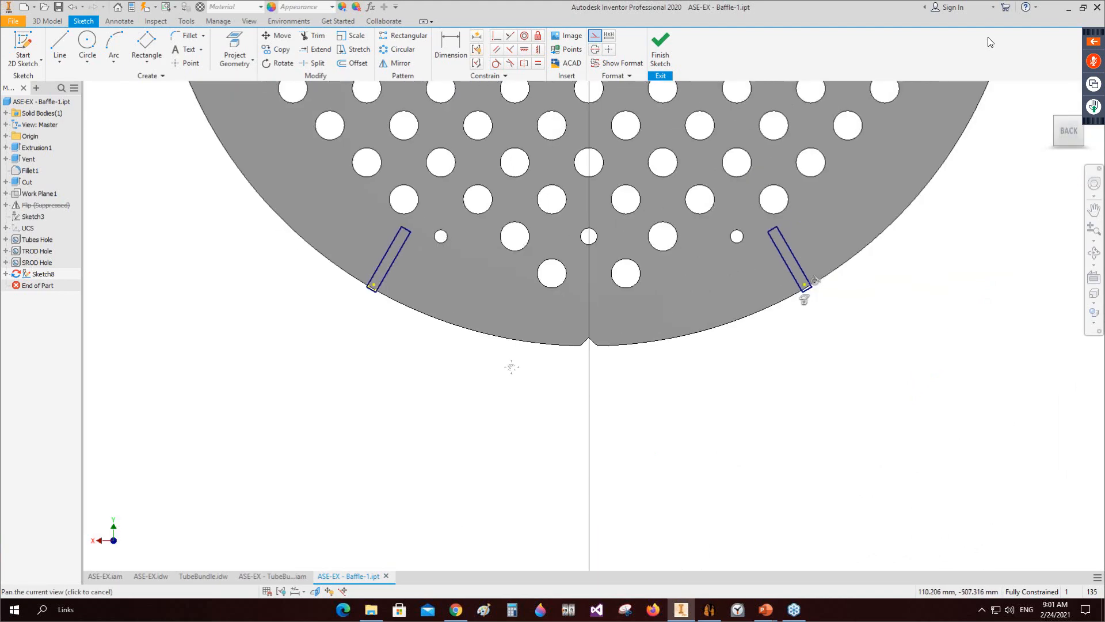
scroll(439, 301, "up", 5)
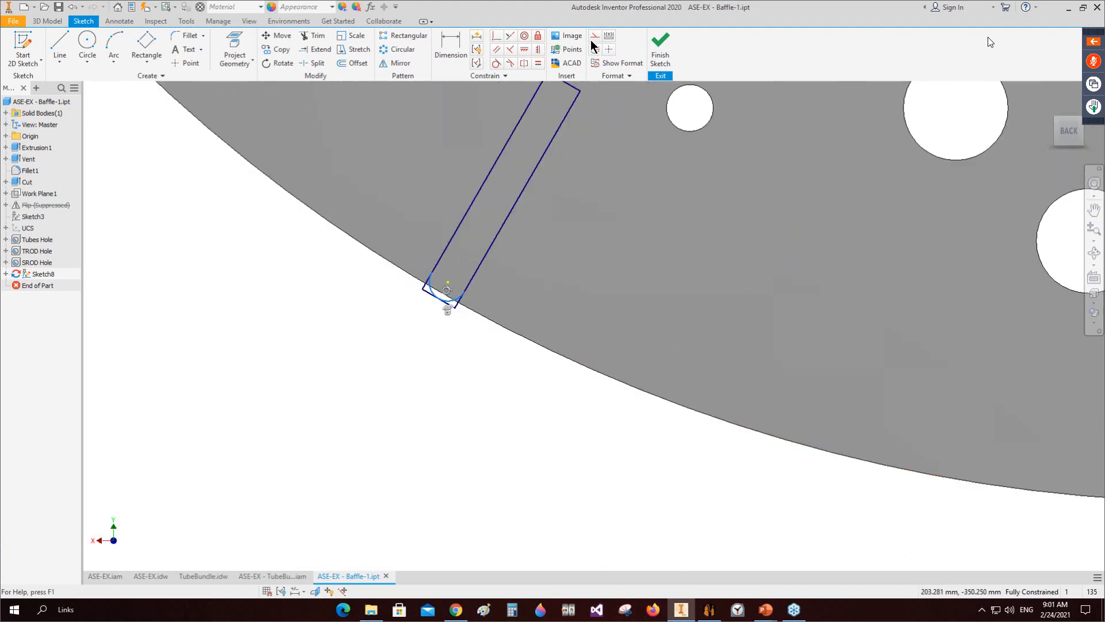
right_click(285, 308)
left_click(289, 340)
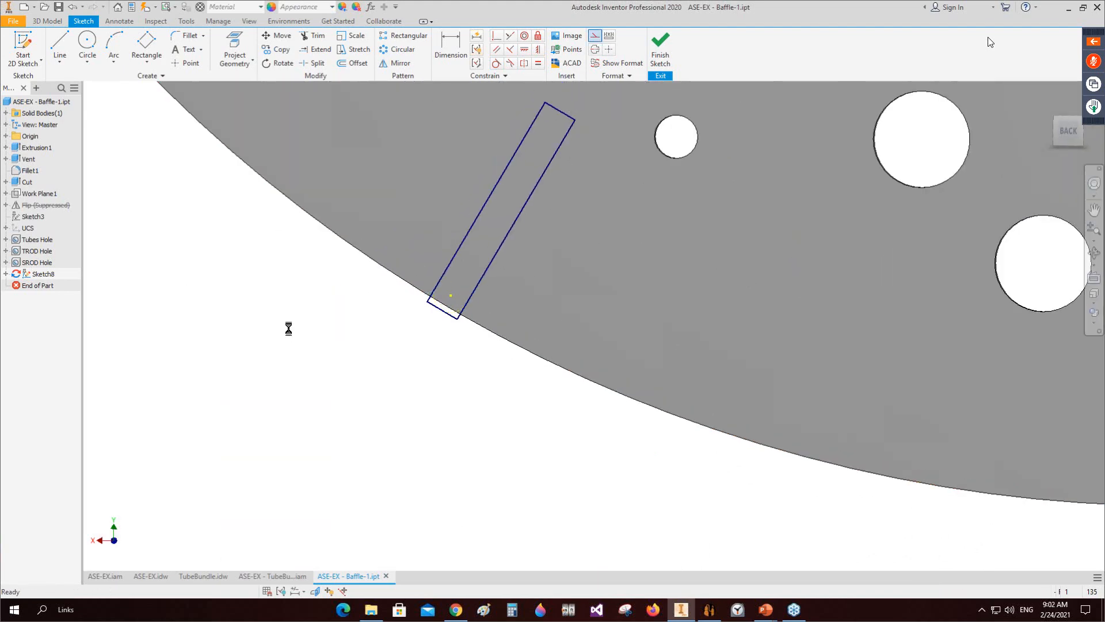
Step: Extrude both rectangle profiles as a Through All cut to make two open slots in the baffle's curved edge
key("e")
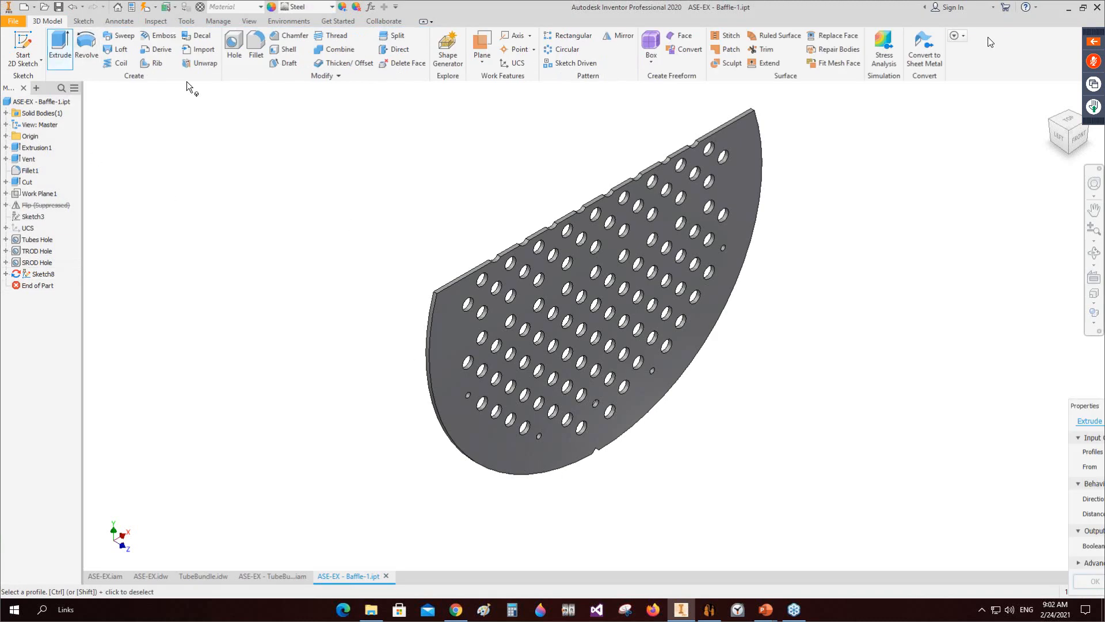
left_click(1052, 124)
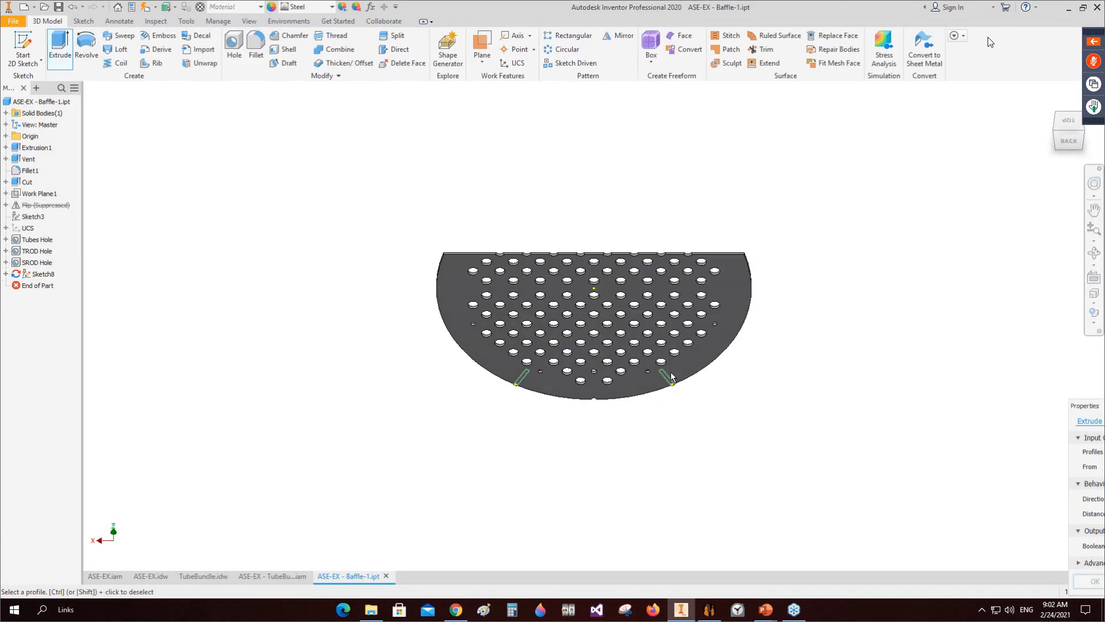
scroll(675, 392, "up", 6)
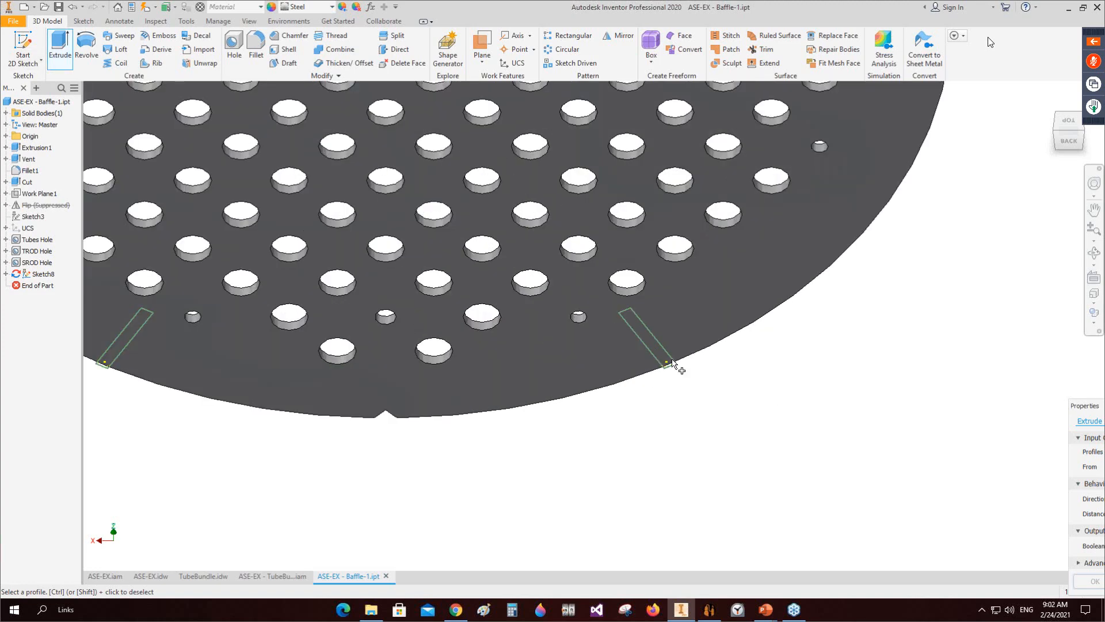
left_click(671, 384)
scroll(671, 385, "down", 5)
scroll(167, 342, "up", 5)
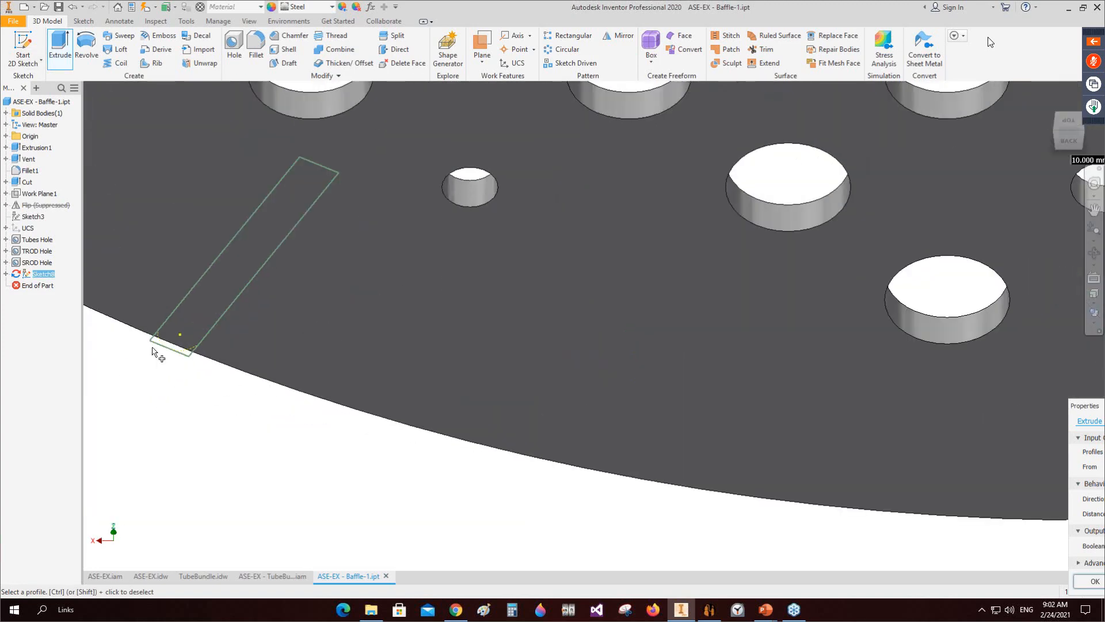
left_click(166, 341)
scroll(610, 327, "down", 5)
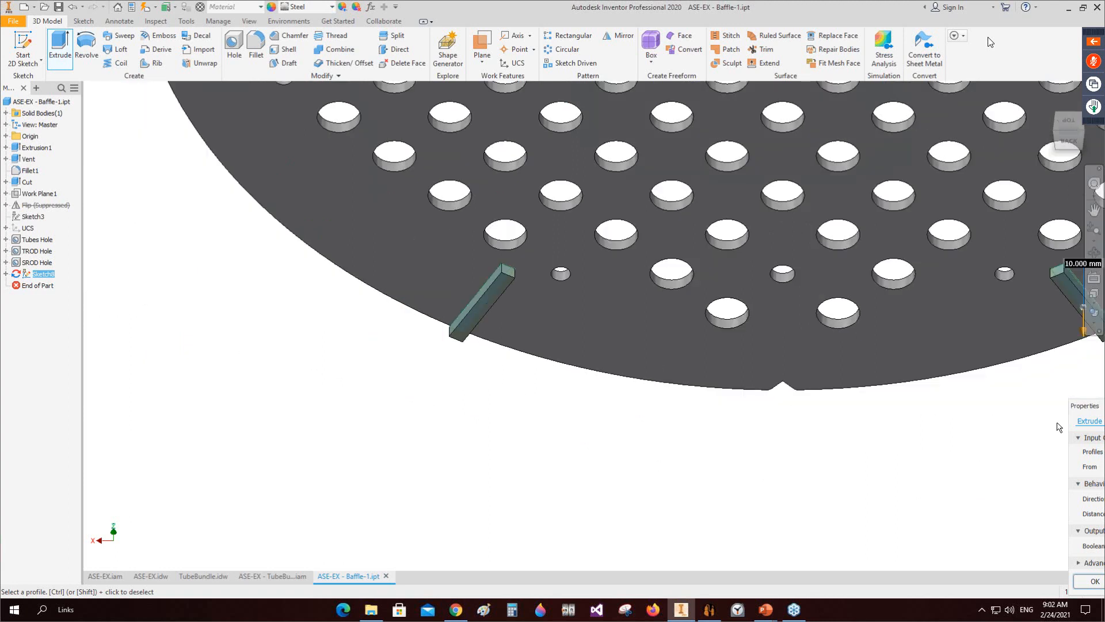
left_click_drag(1085, 405, 167, 160)
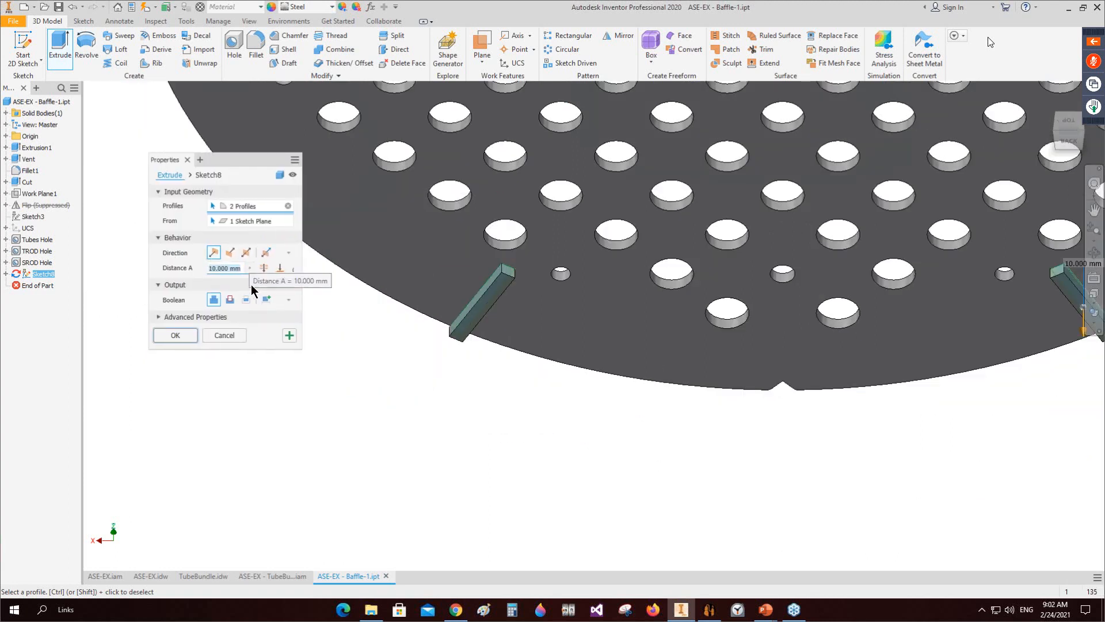
left_click(230, 299)
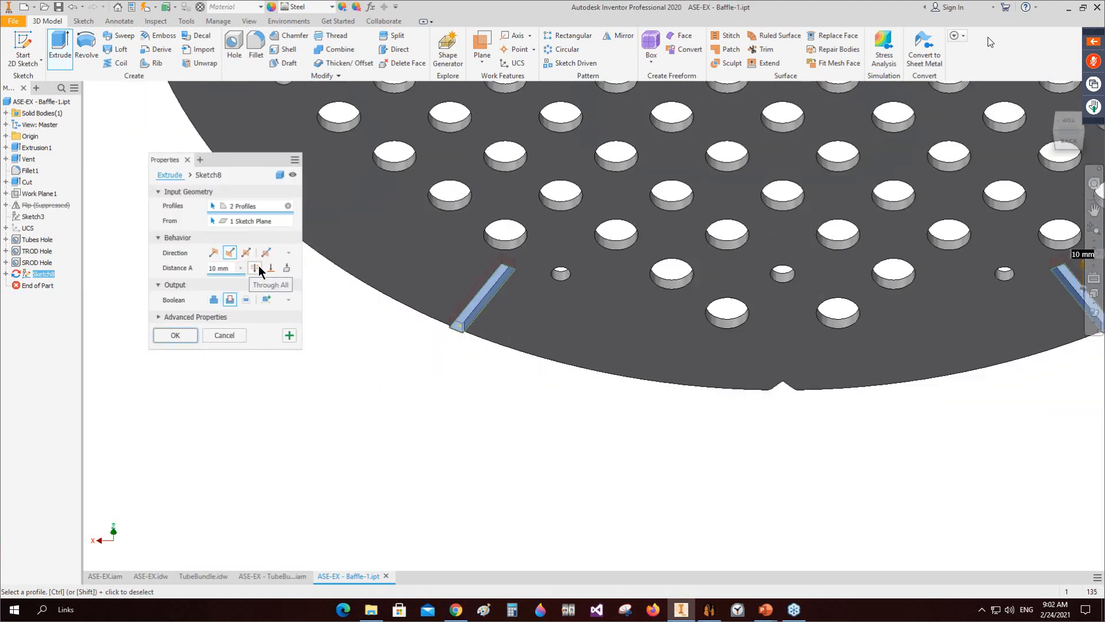
left_click(256, 268)
left_click(175, 335)
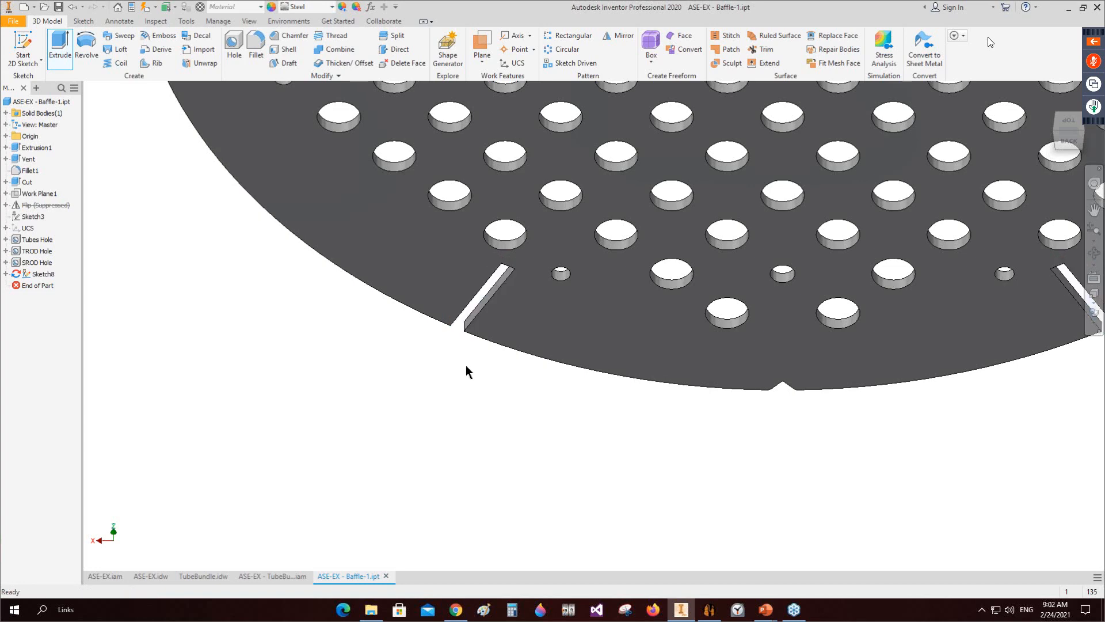
Step: Fillet the four corner edges at the open ends of the two slots with a 5 mm radius
key("Home")
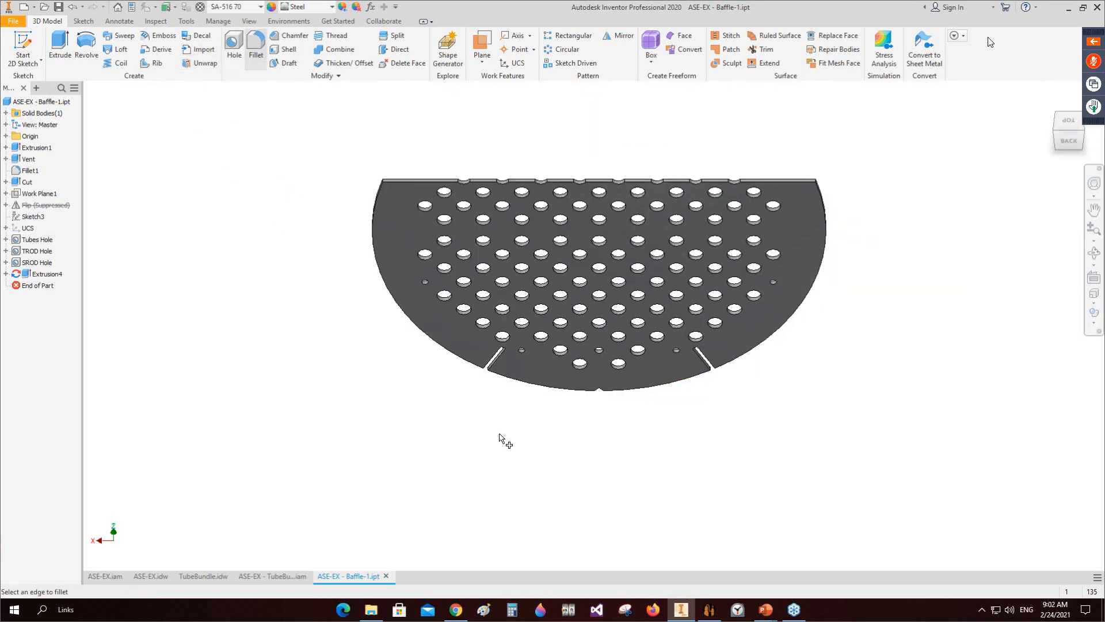
left_click(492, 362)
scroll(489, 363, "up", 5)
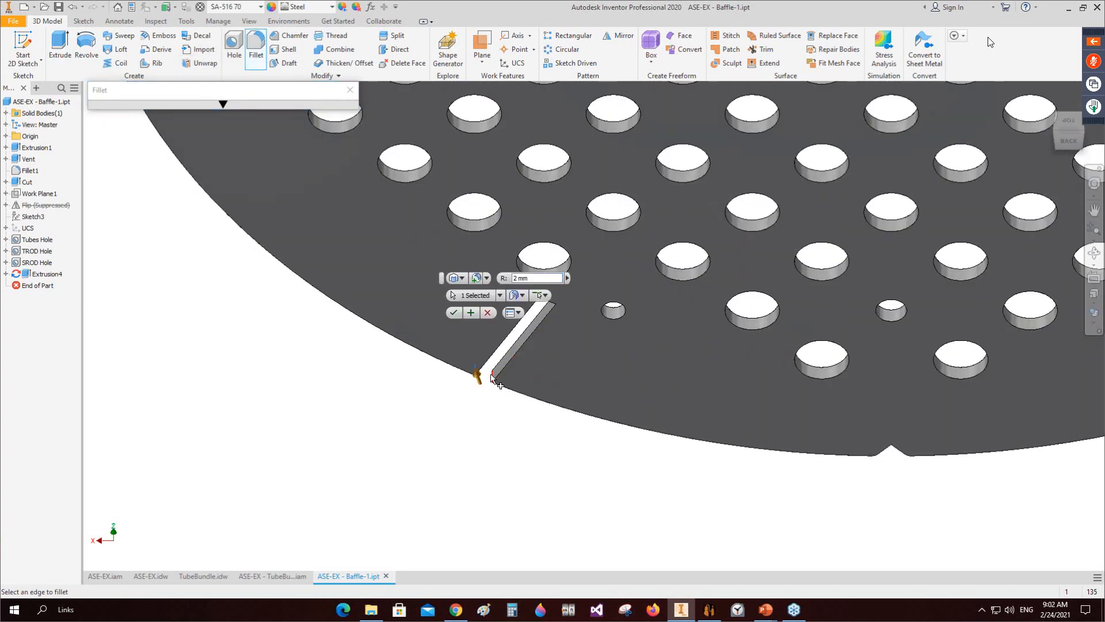
scroll(483, 375, "down", 5)
left_click(695, 375)
scroll(695, 375, "up", 5)
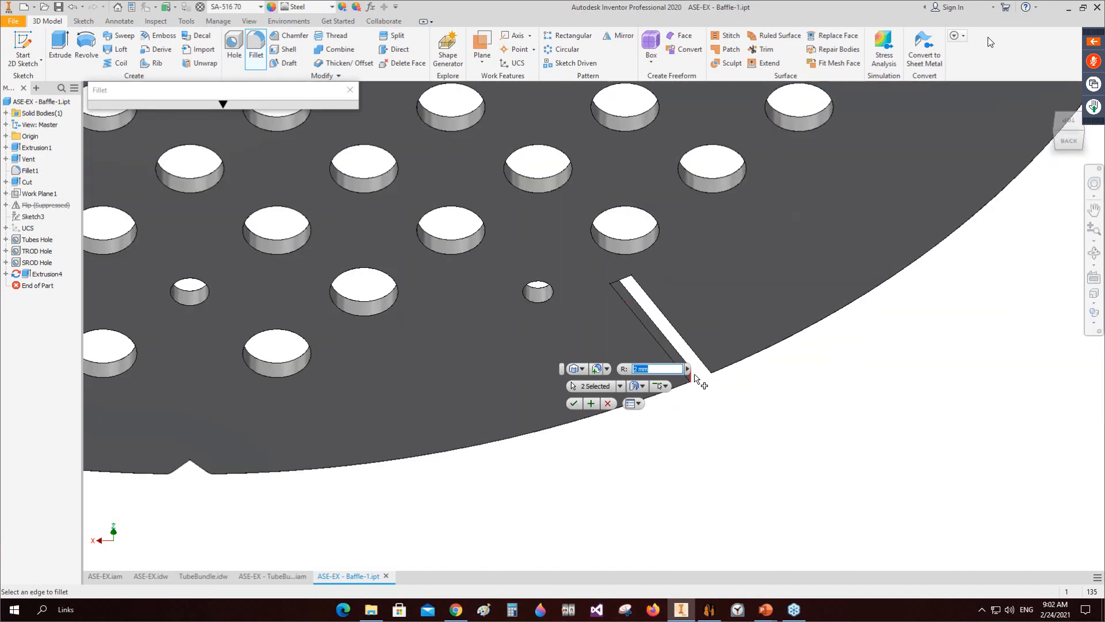
left_click(696, 376)
left_click(711, 373)
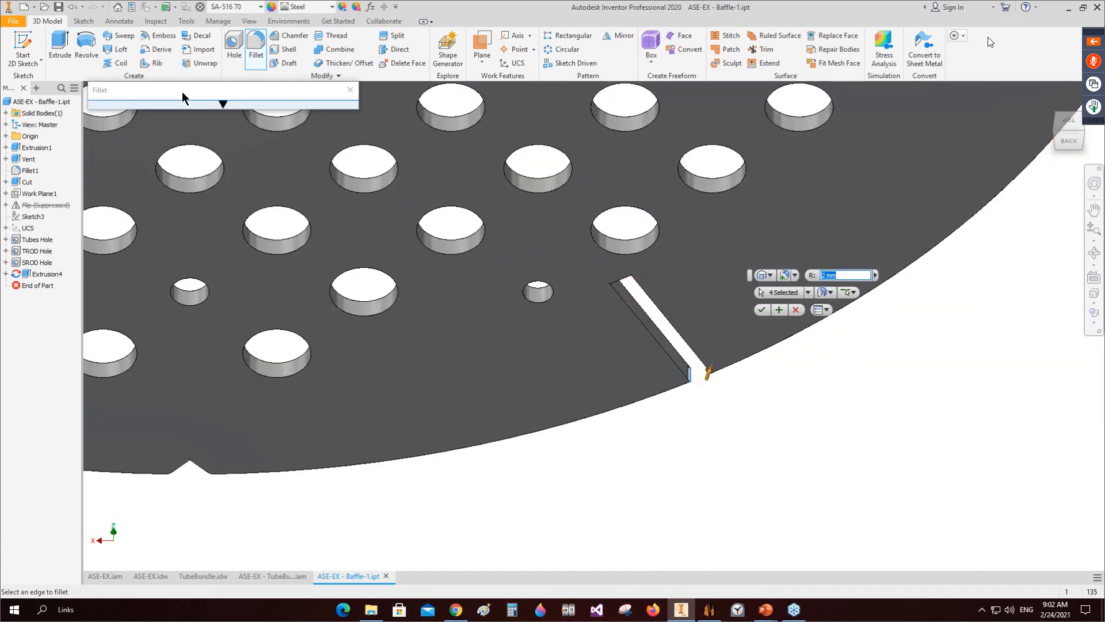
left_click(148, 104)
left_click(200, 141)
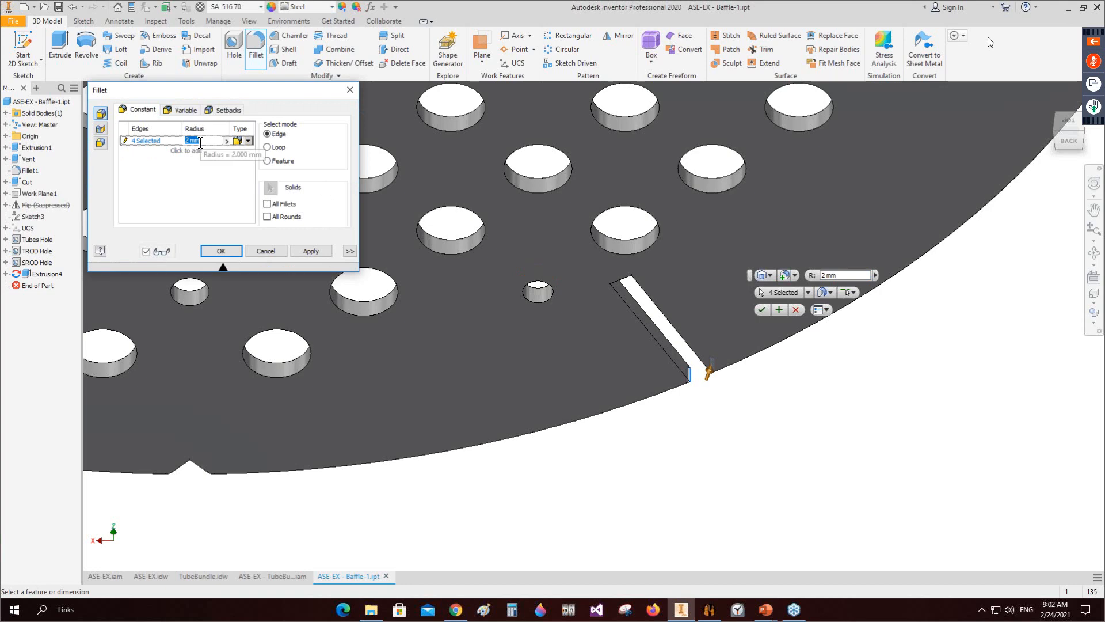
type("5")
left_click(222, 251)
scroll(731, 468, "down", 5)
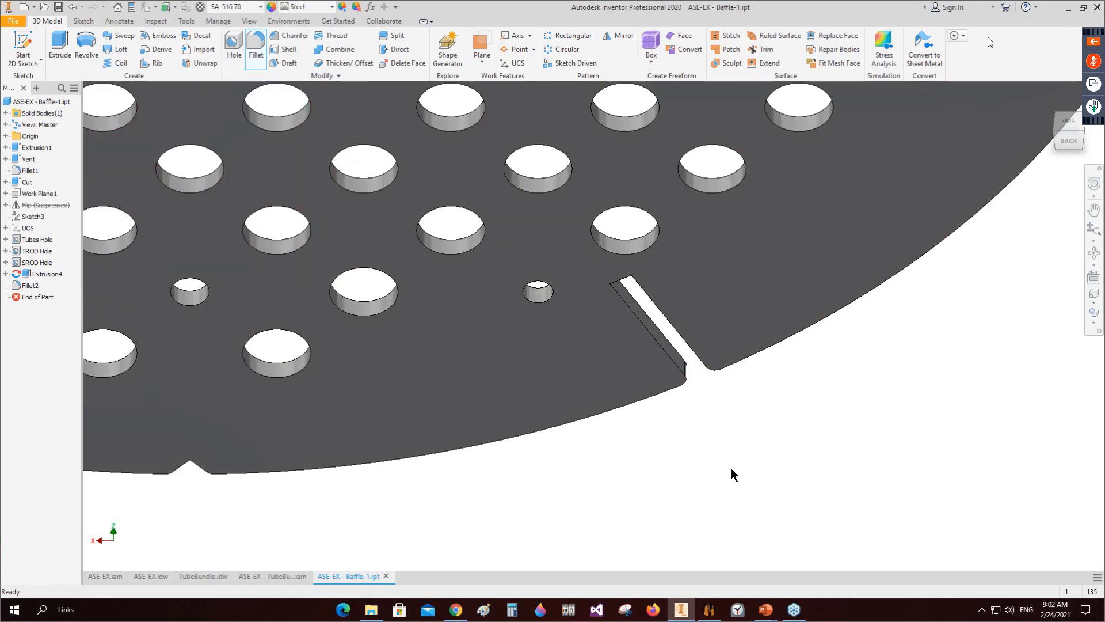
Step: Check the new slots on the baffle from the back and in VIEW3 of the TubeBundle.idw drawing
left_click(1068, 141)
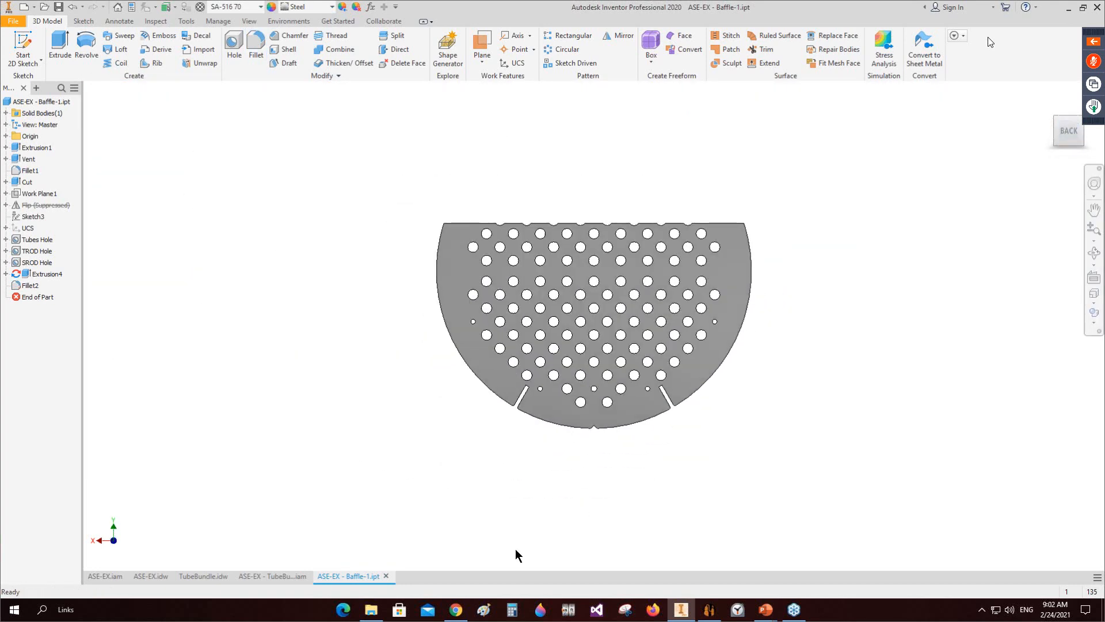
mouse_move(372, 609)
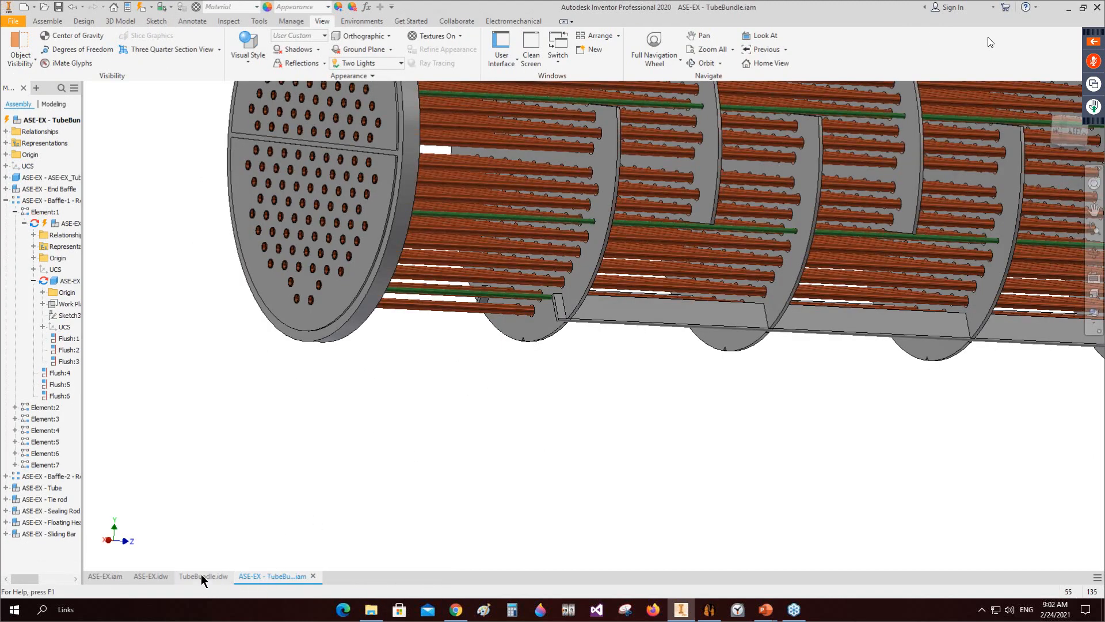
left_click(201, 575)
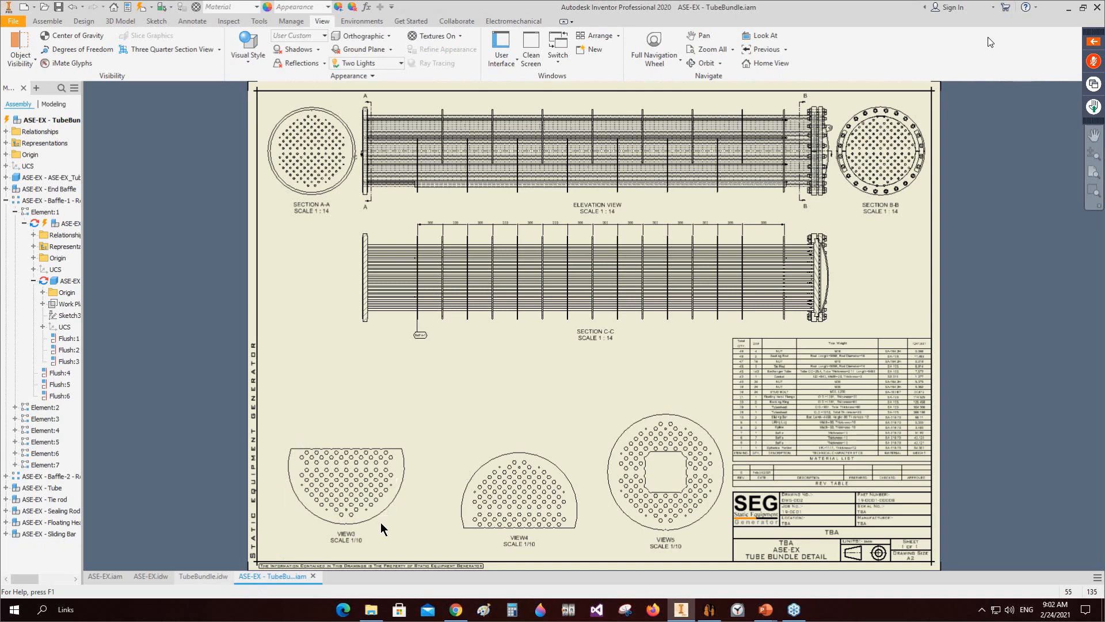
scroll(371, 519, "up", 5)
middle_click_drag(371, 519, 571, 336)
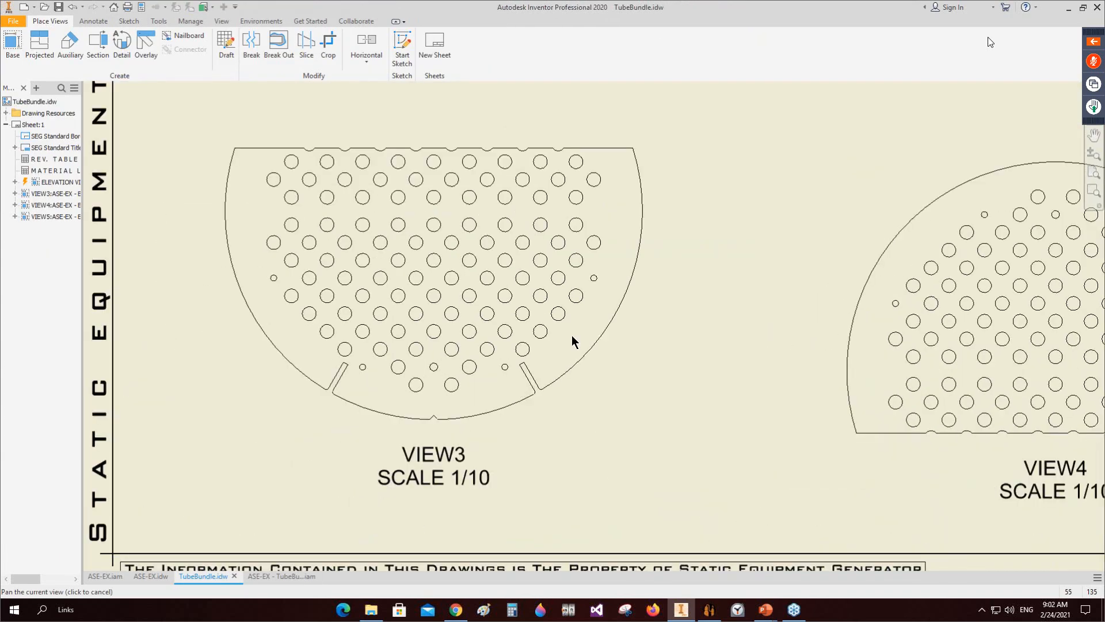
scroll(424, 402, "down", 5)
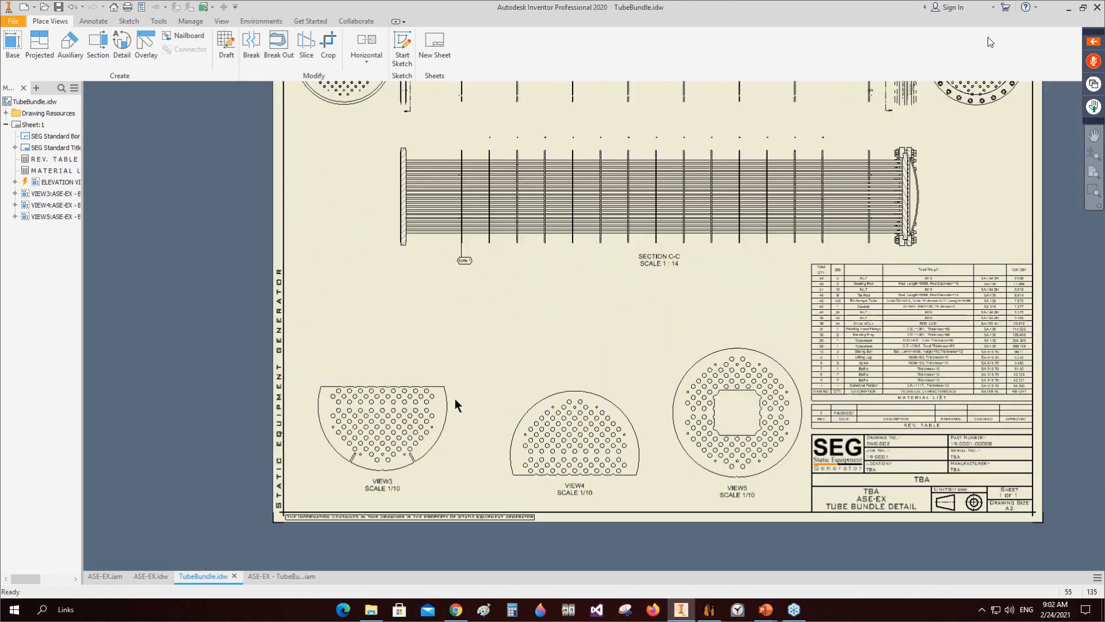
scroll(455, 399, "down", 2)
Step: Switch to Static Equipment Generator and start a new drawing for the tube bundle's tubesheet with an A3 sheet size
left_click(709, 609)
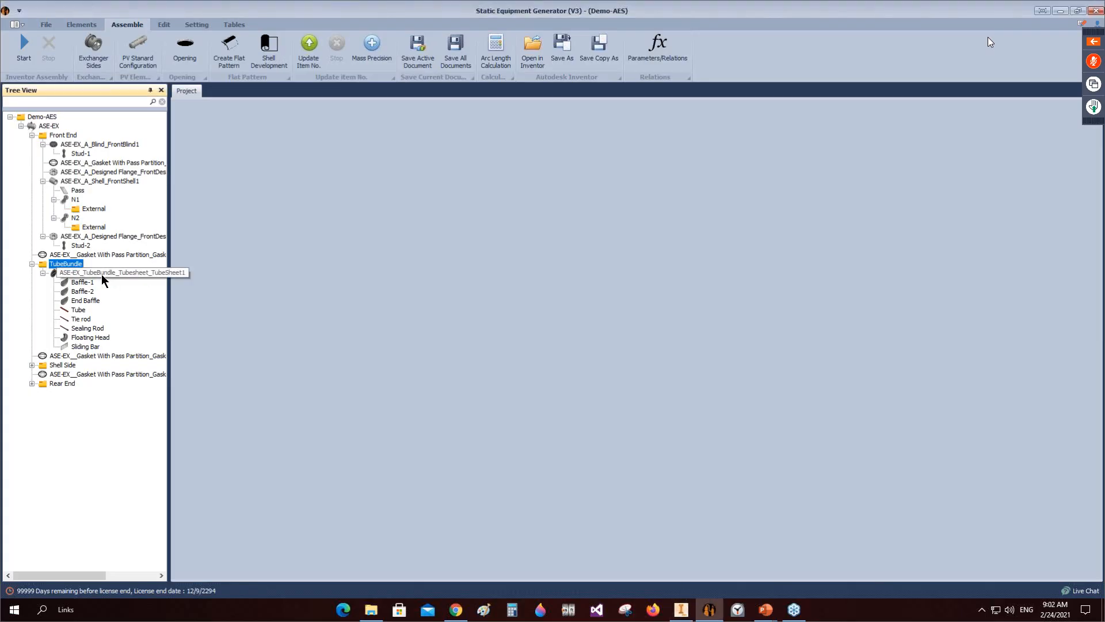
left_click(101, 274)
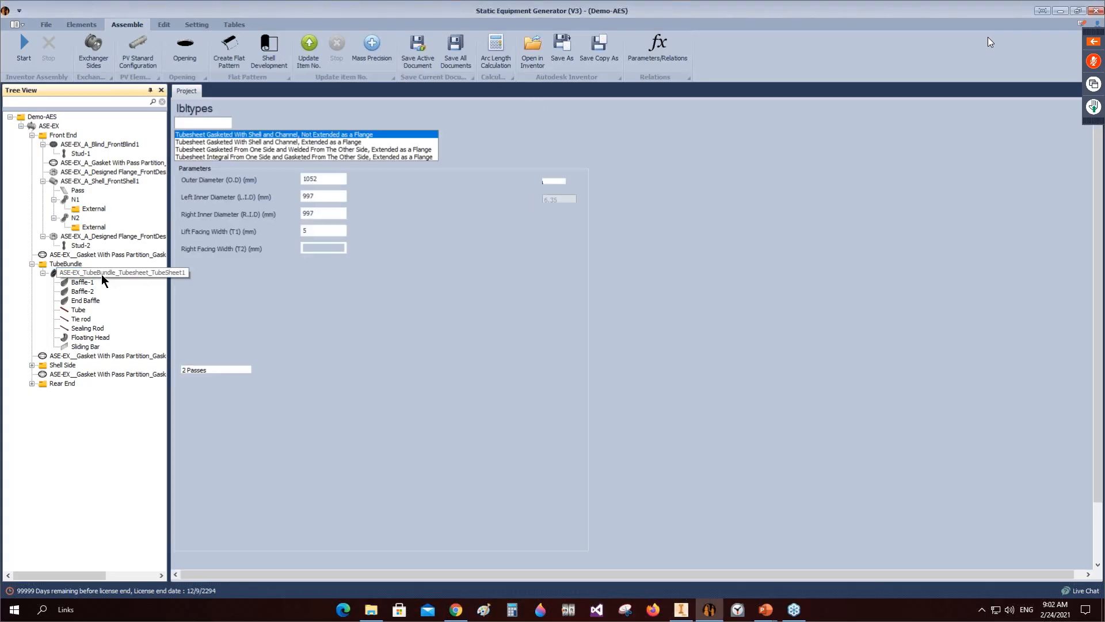
right_click(101, 274)
mouse_move(173, 307)
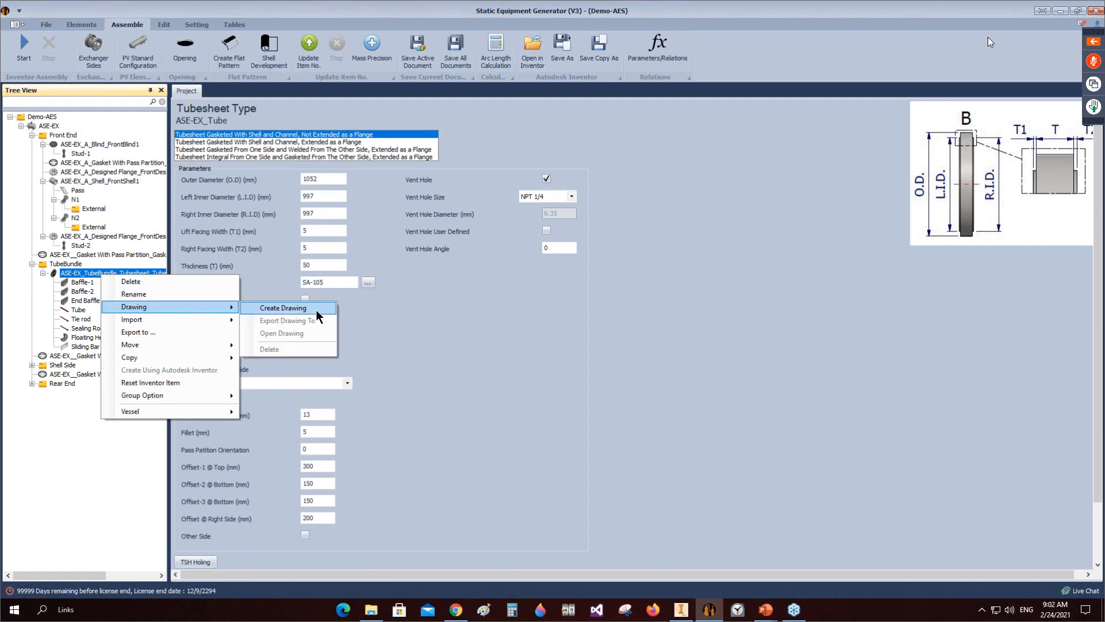
left_click(317, 311)
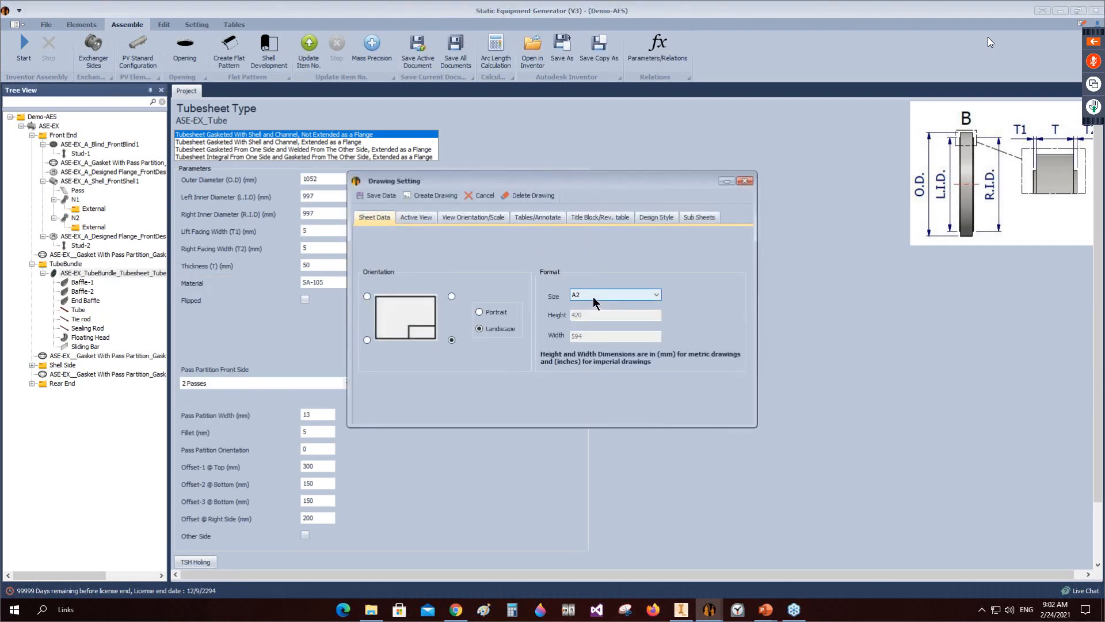
left_click(593, 296)
left_click(604, 311)
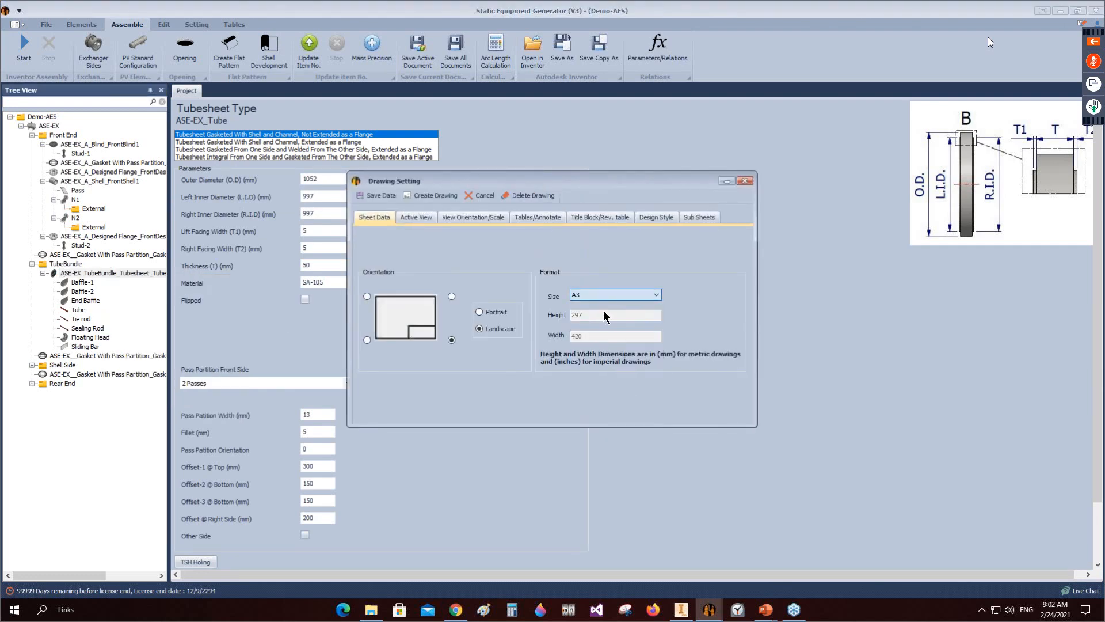
Step: Enable the left and right side views beside the elevation, and set the elevation location and a 1:10 scale
left_click(397, 217)
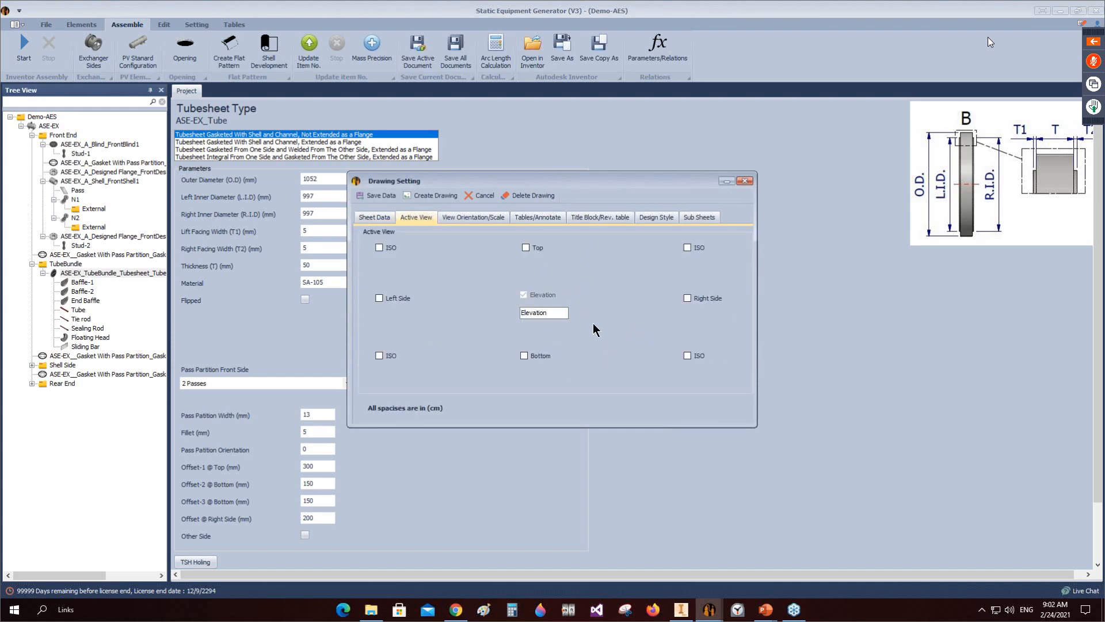
left_click(403, 299)
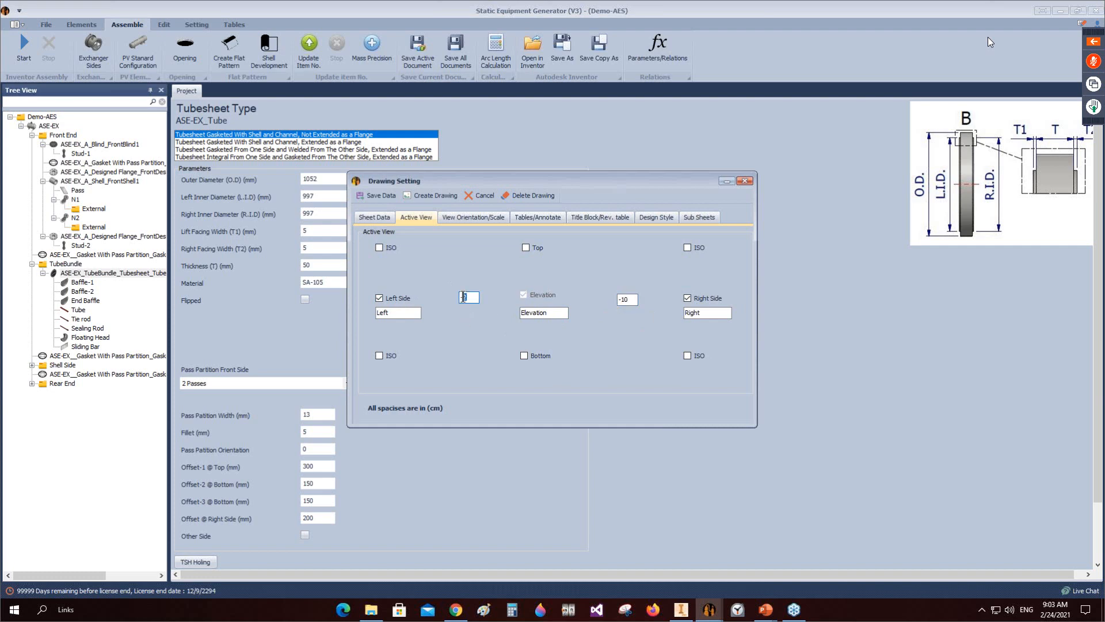
left_click(470, 219)
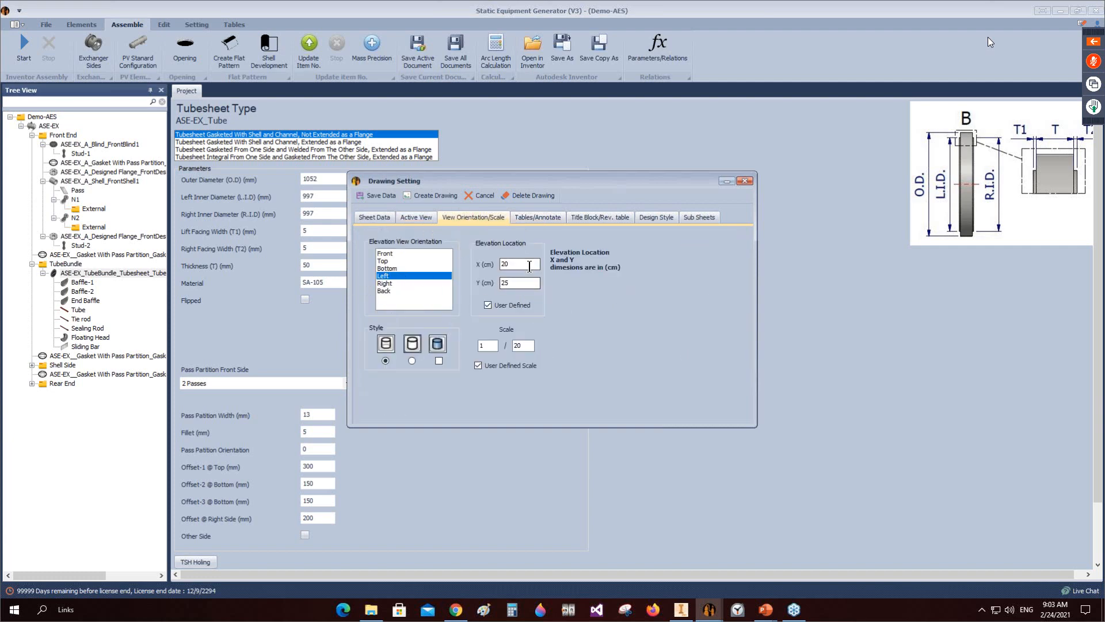
left_click(504, 264)
Step: Add the shell-side tube to tubesheet connection to the drawing's welding details and save the selection
left_click(537, 218)
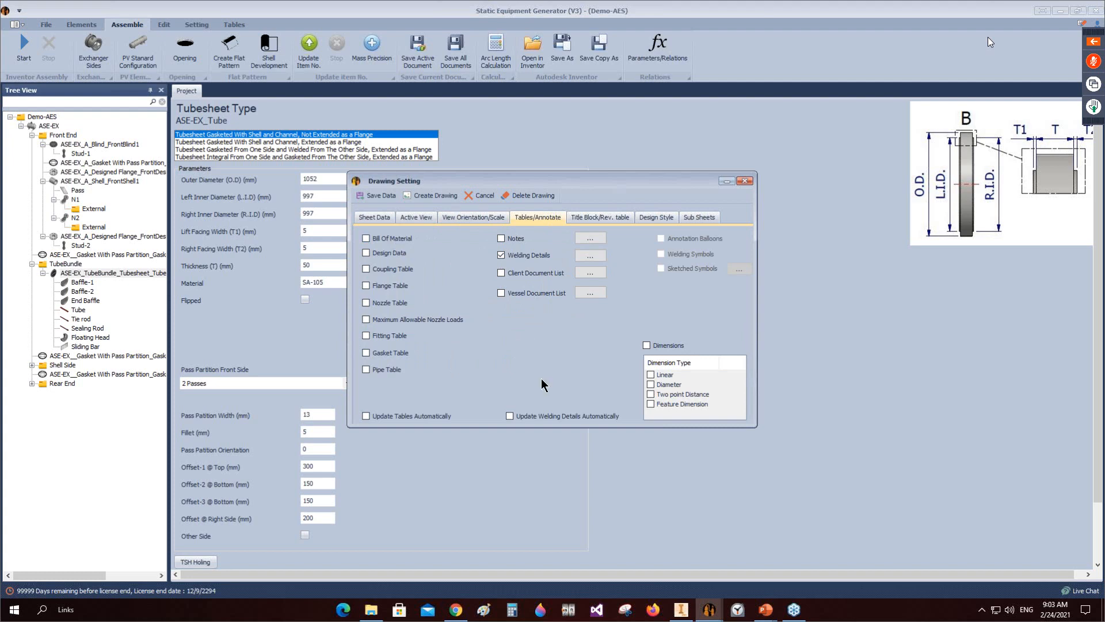
left_click(590, 255)
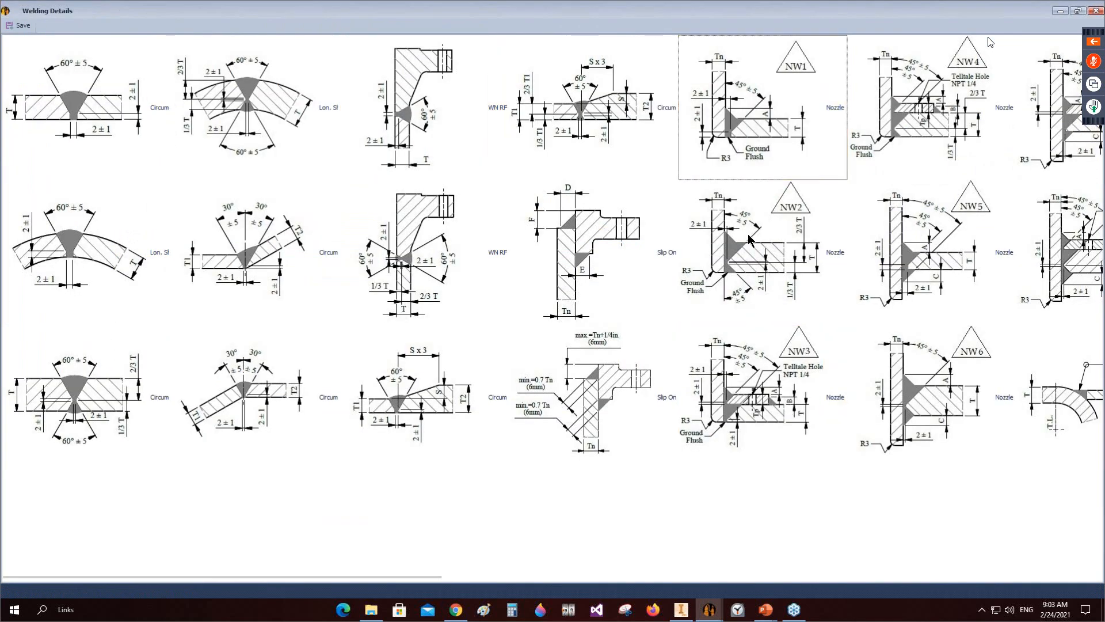
scroll(748, 239, "right", 2)
scroll(798, 364, "right", 5)
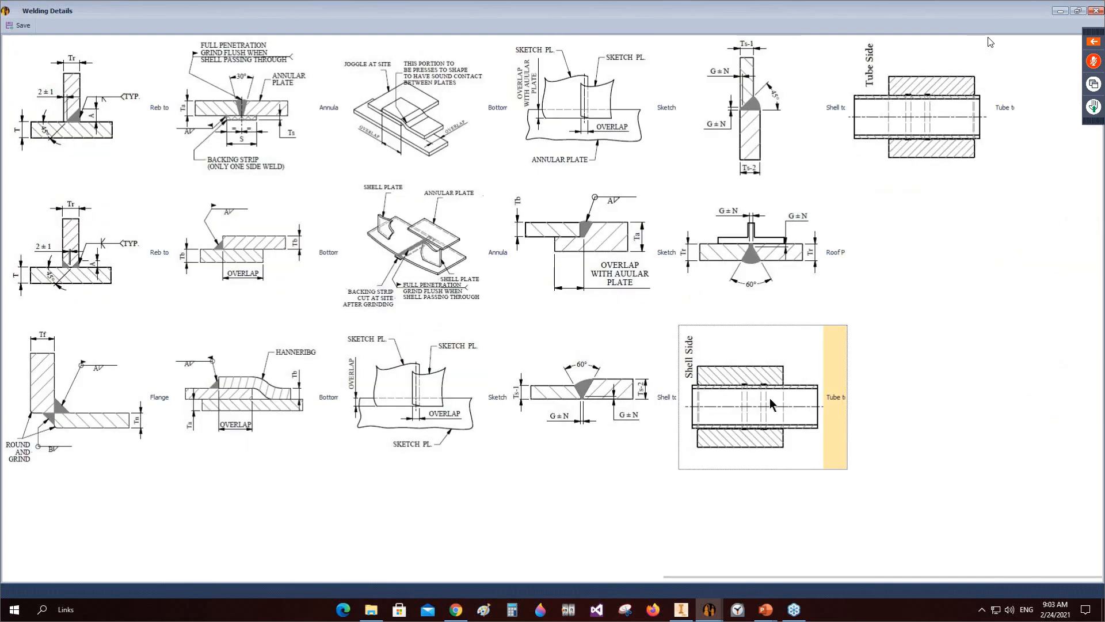
left_click(23, 26)
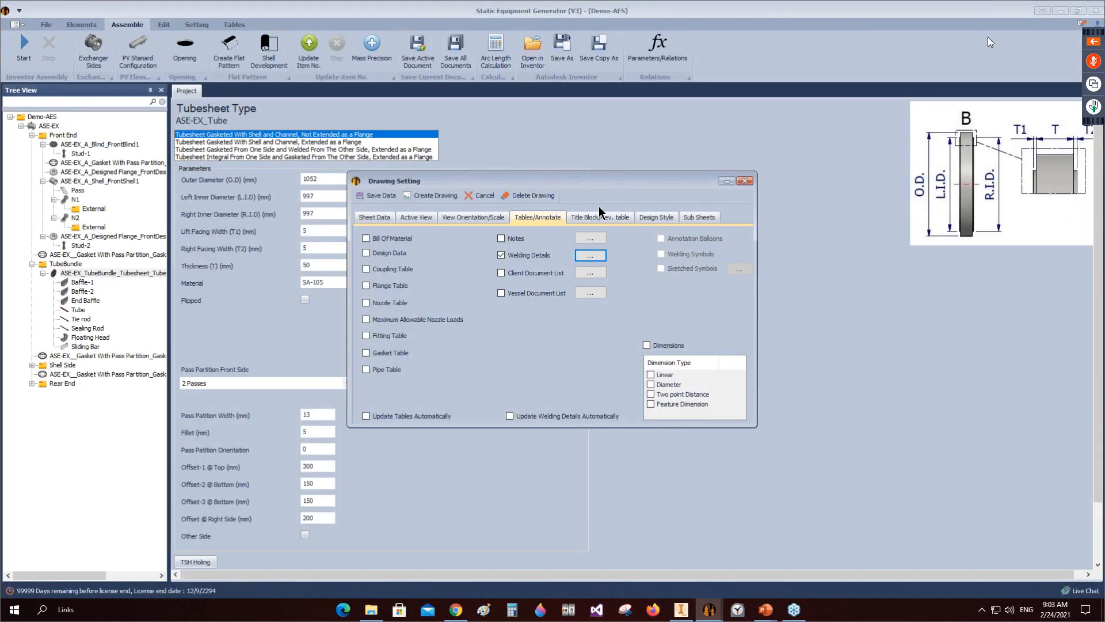
Step: Add revision 0 dated 2/24/2021 to the revision table and name the drawing TUBESHEET (TSH-1) with drawing number DWG-003
left_click(599, 215)
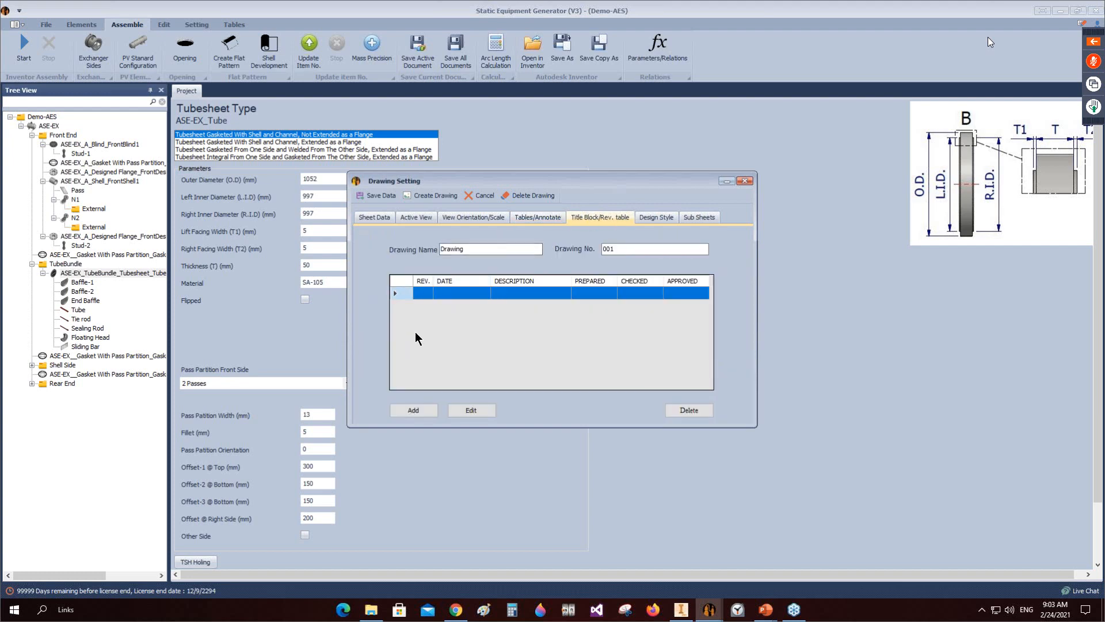
left_click(471, 409)
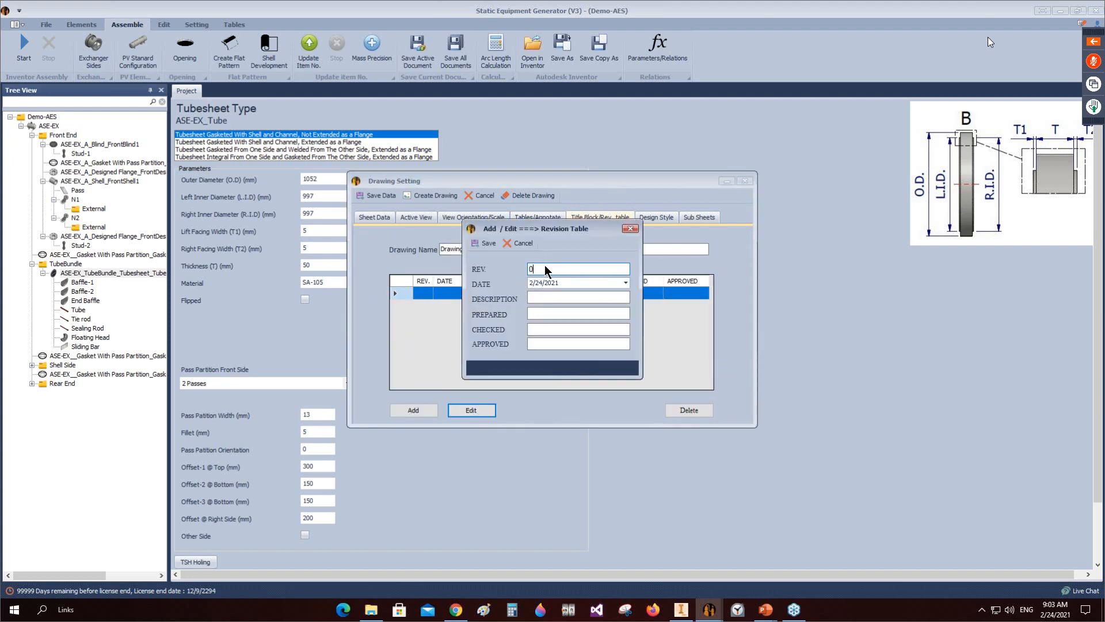
left_click(489, 243)
triple_click(460, 248)
type("TUBESHEET (TSH-1")
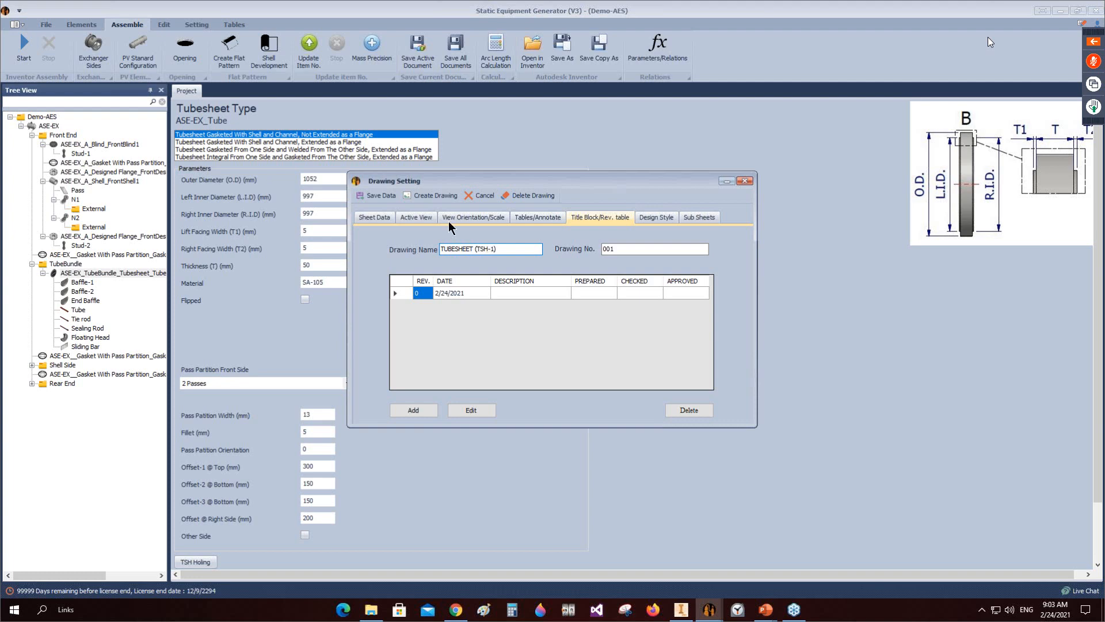
key("Tab")
Step: Create the tubesheet drawing with the Design1 style and move the tube to tubesheet connection detail inside the sheet border
left_click(637, 222)
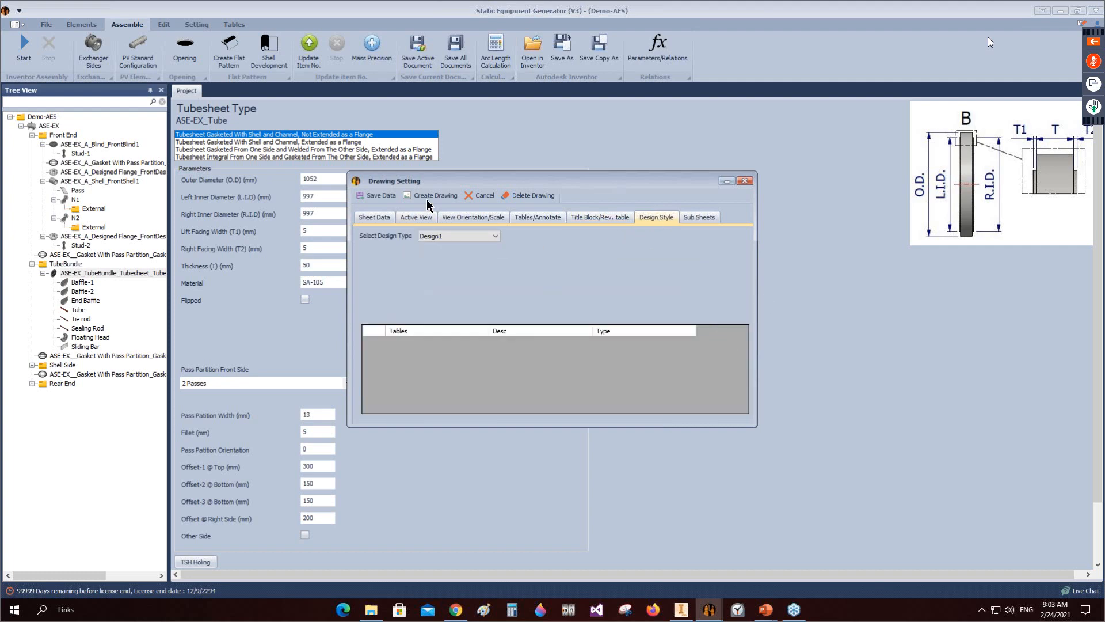
left_click(428, 198)
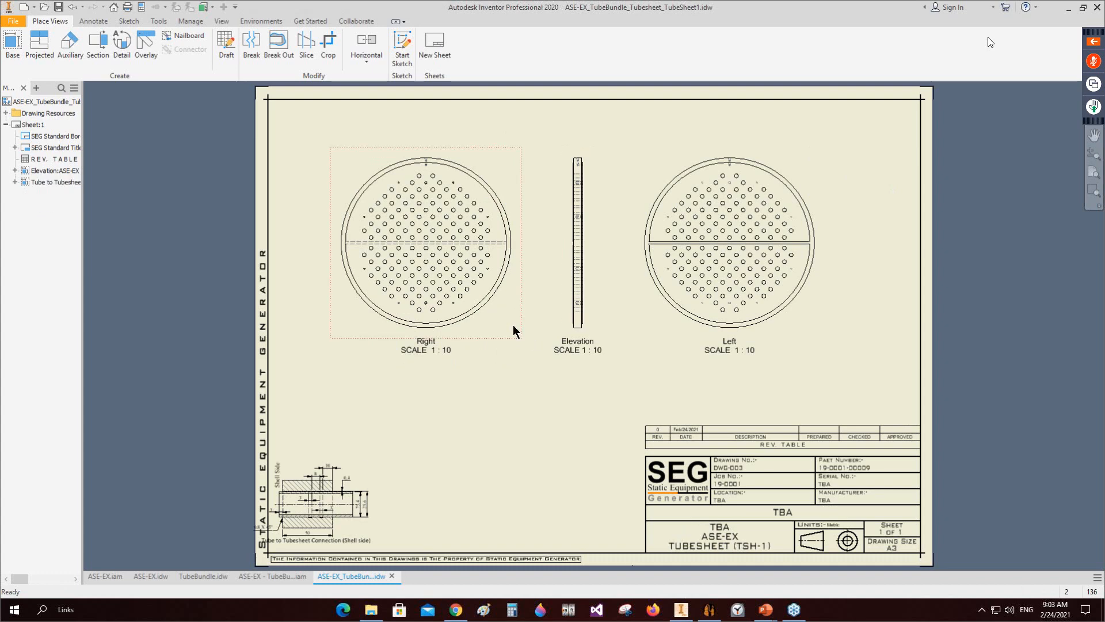
left_click_drag(374, 482, 433, 465)
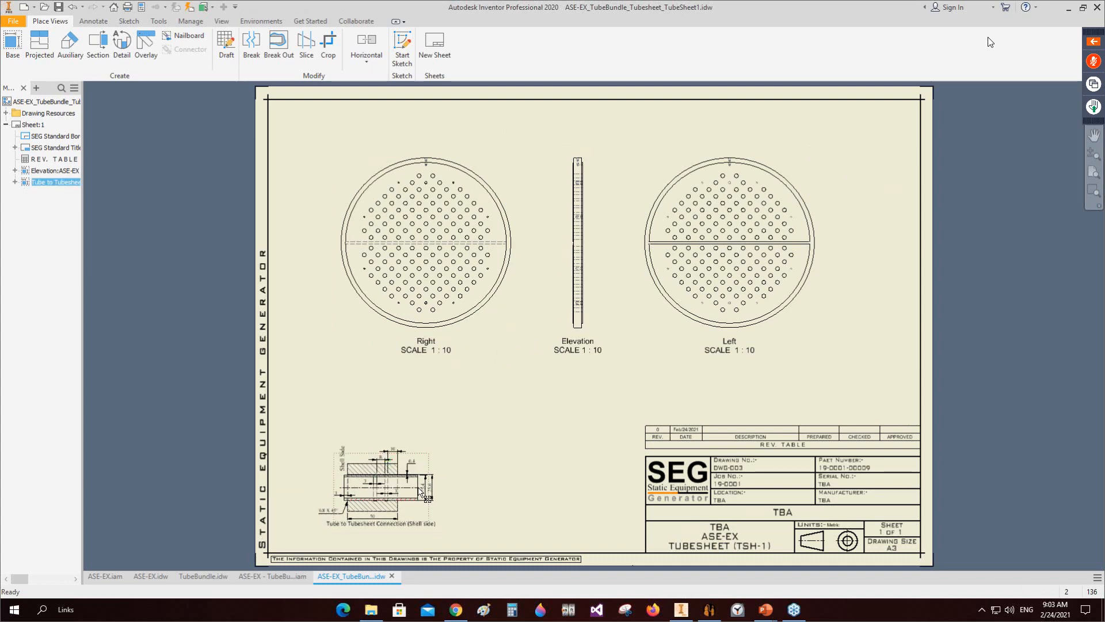
Step: Open the part model behind the Tube to Tubesheet Connection (Shell side) view
scroll(420, 491, "up", 3)
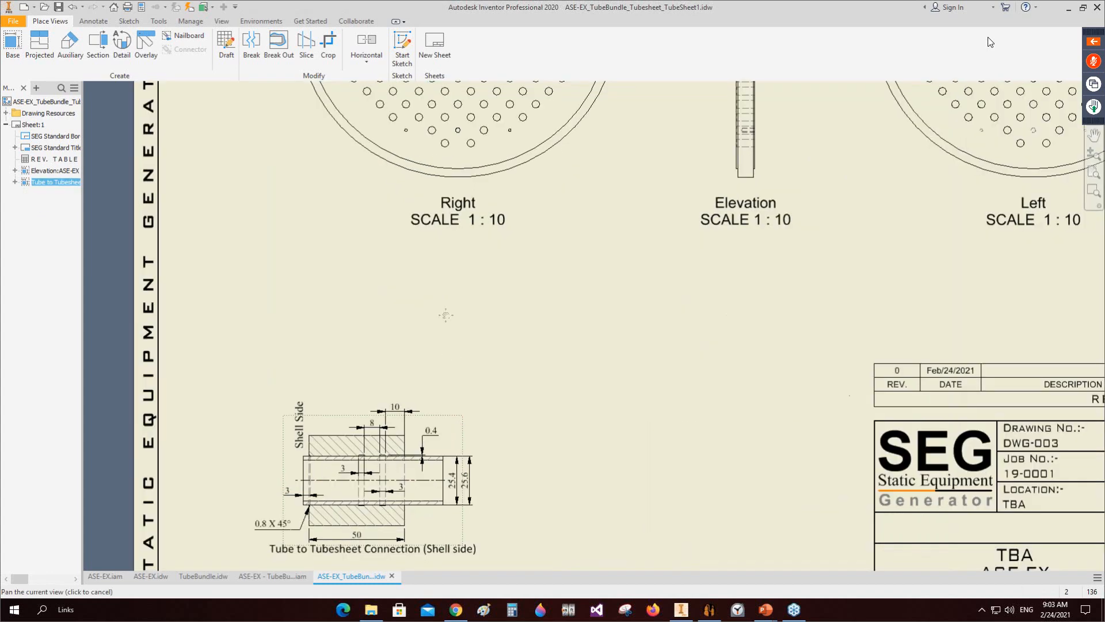
middle_click_drag(453, 438, 445, 320)
right_click(448, 274)
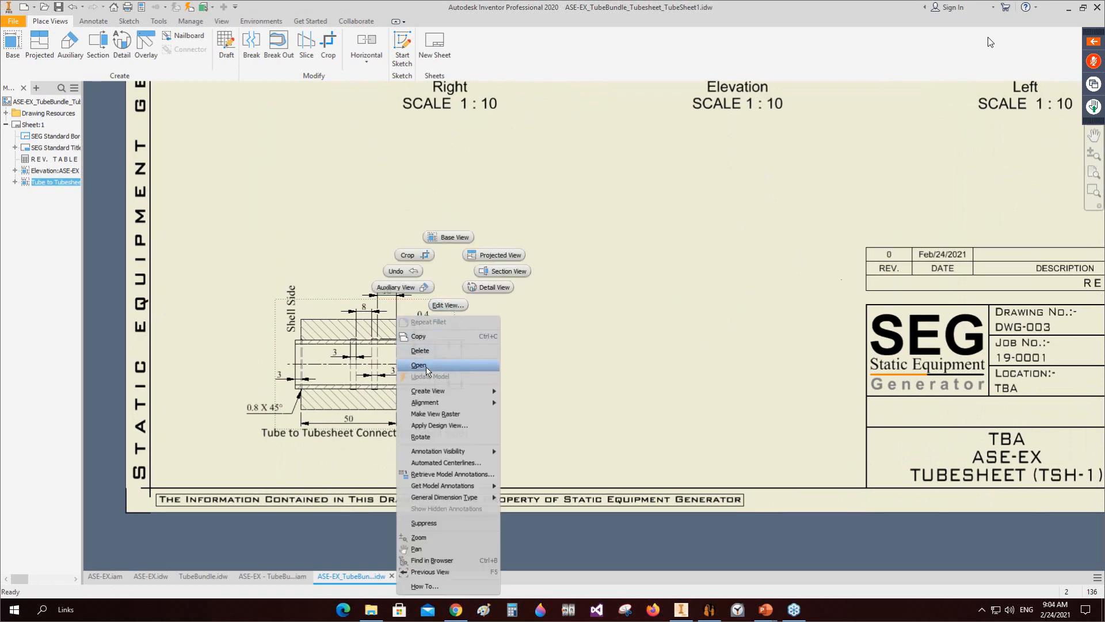
left_click(442, 367)
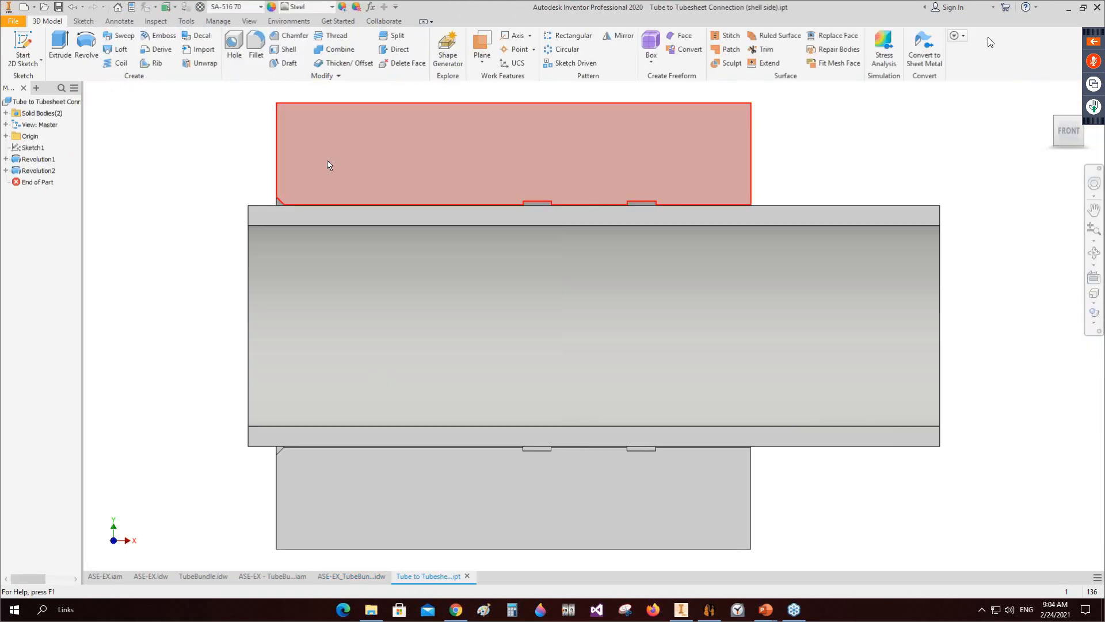
Step: Show the iLogic browser, open the Tube To Tube Sheet Connection form and place it beside the model
left_click(219, 21)
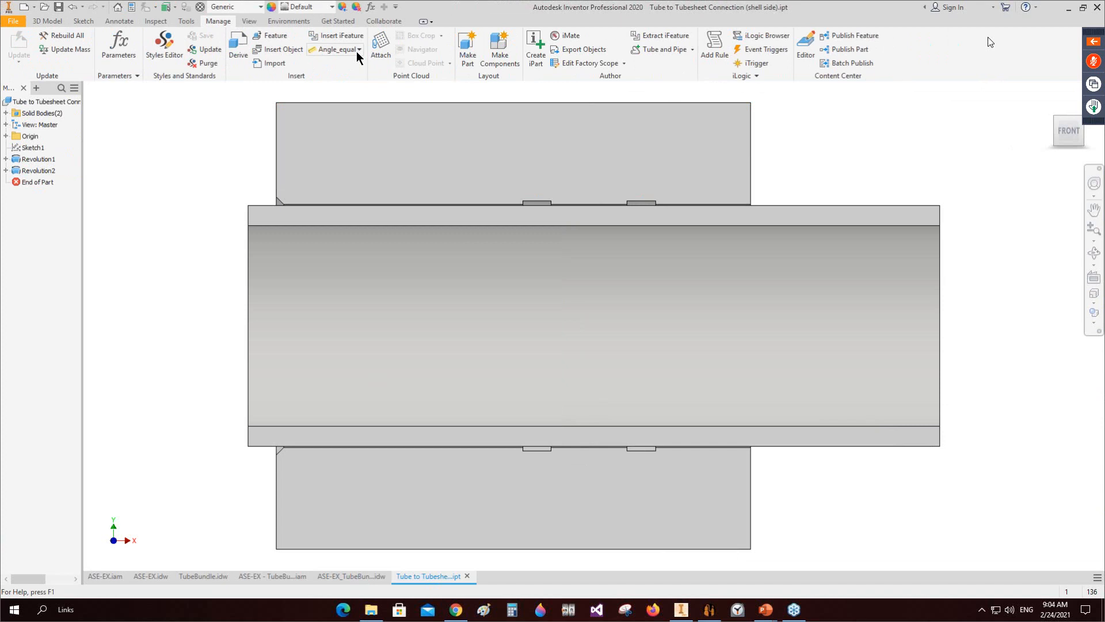
left_click(249, 21)
left_click(471, 67)
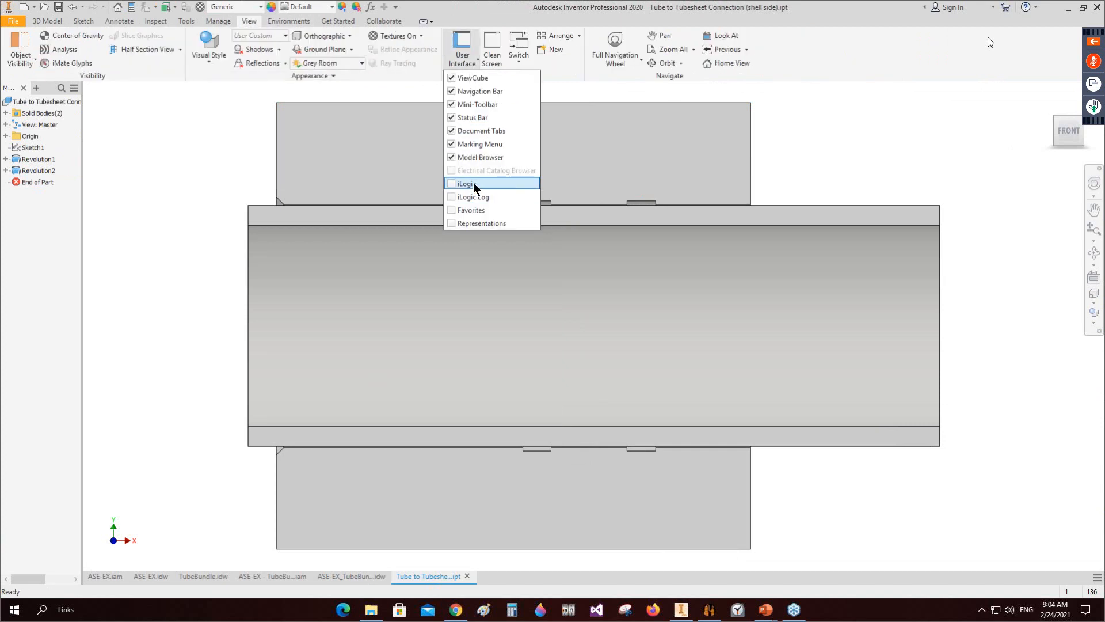
left_click(475, 184)
left_click(931, 101)
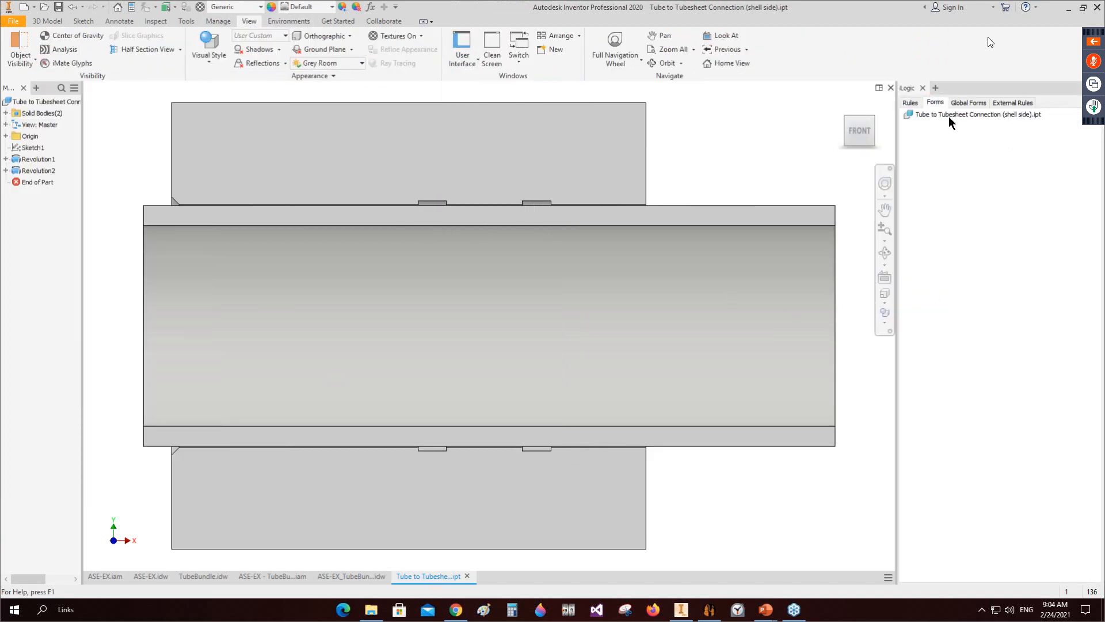
left_click(1000, 123)
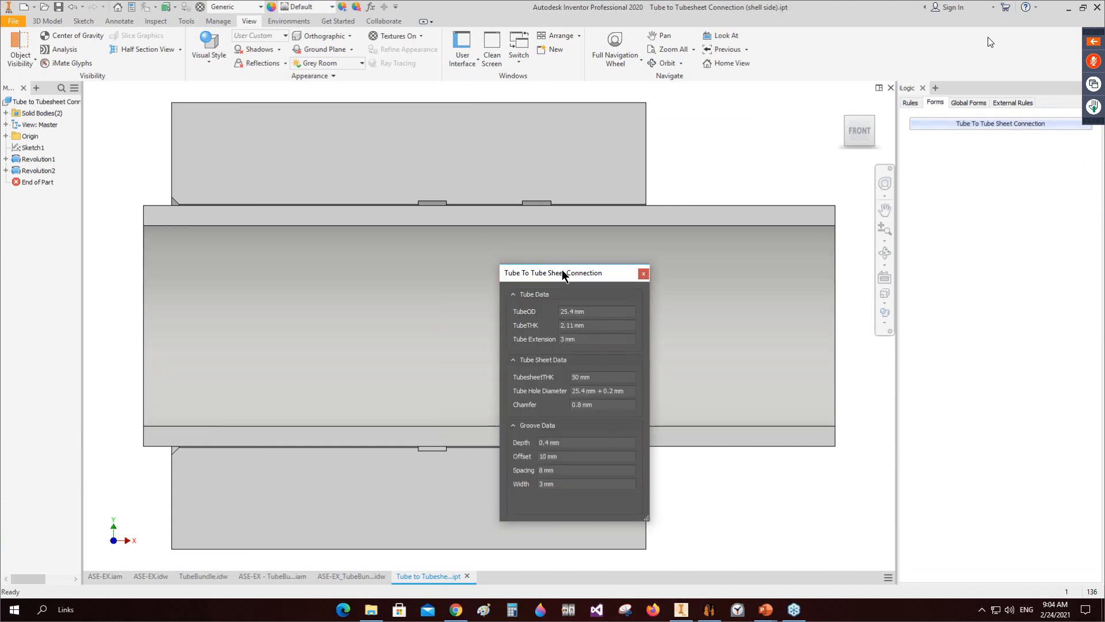
left_click_drag(561, 269, 819, 149)
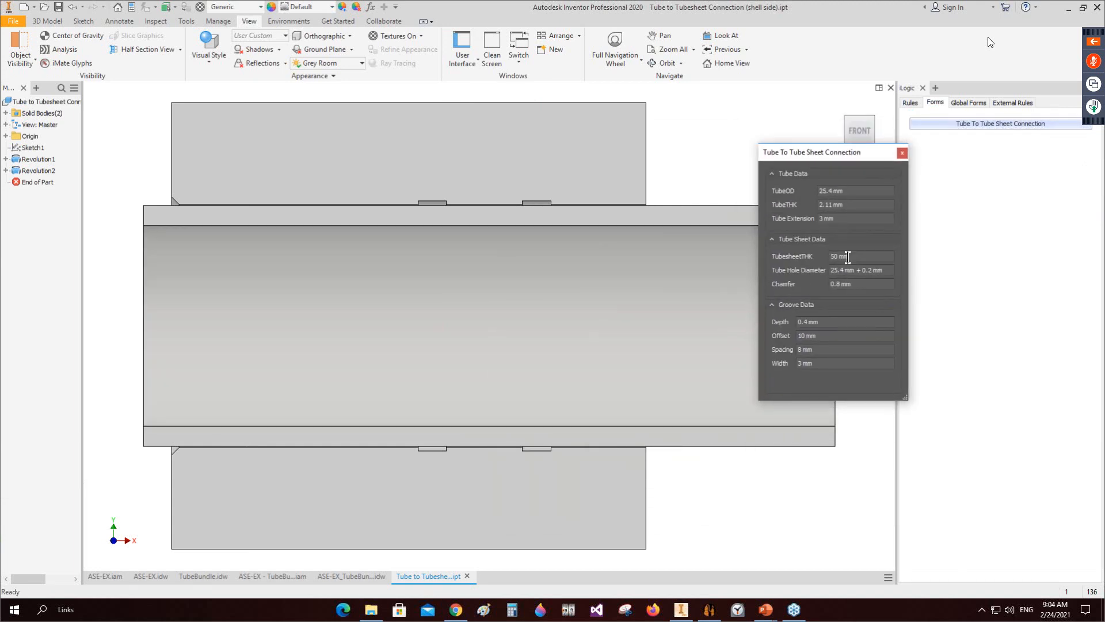
Step: Set the tubesheet thickness to 40 mm in the connection form
type("40")
scroll(551, 202, "down", 3)
scroll(551, 204, "down", 3)
scroll(551, 208, "up", 5)
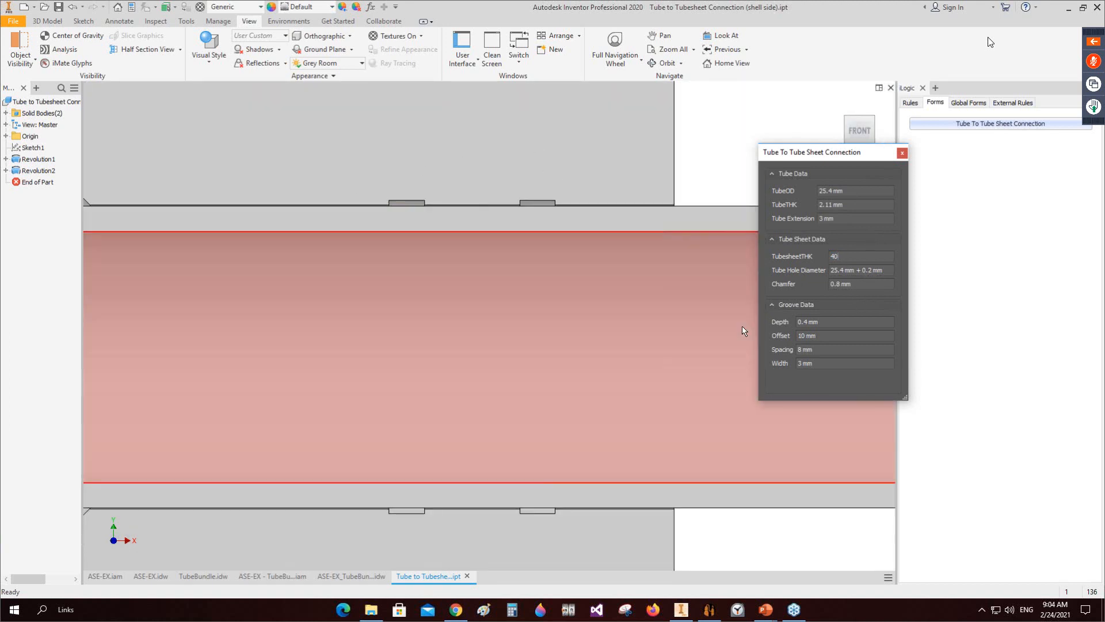
scroll(742, 330, "up", 3)
Step: Set the groove offset to 5 mm and close the connection form
double_click(772, 338)
type("5")
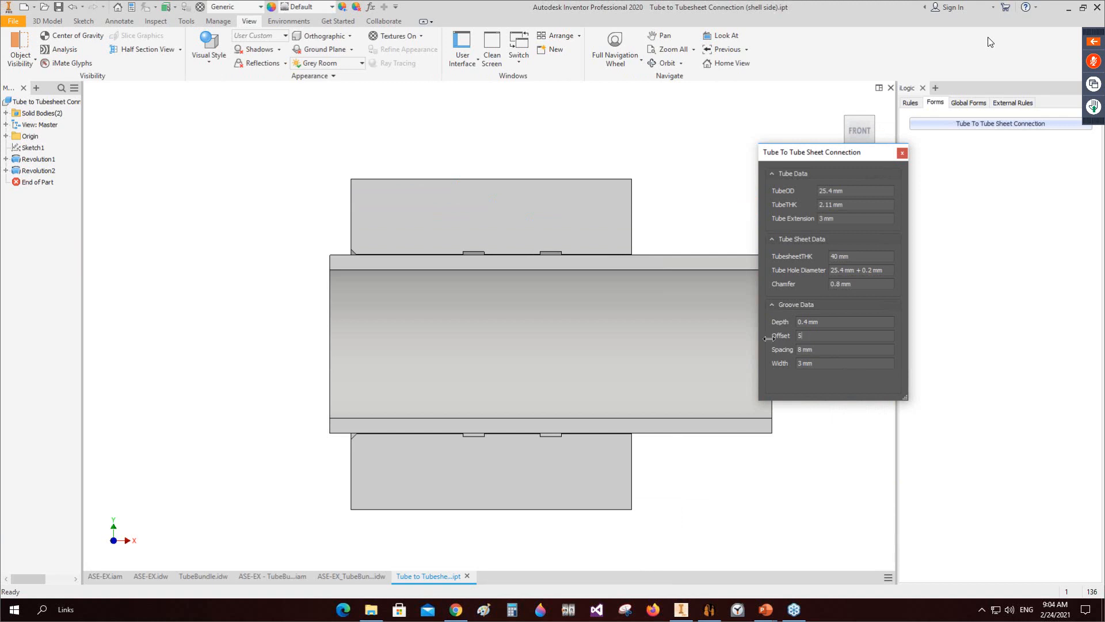
key("Return")
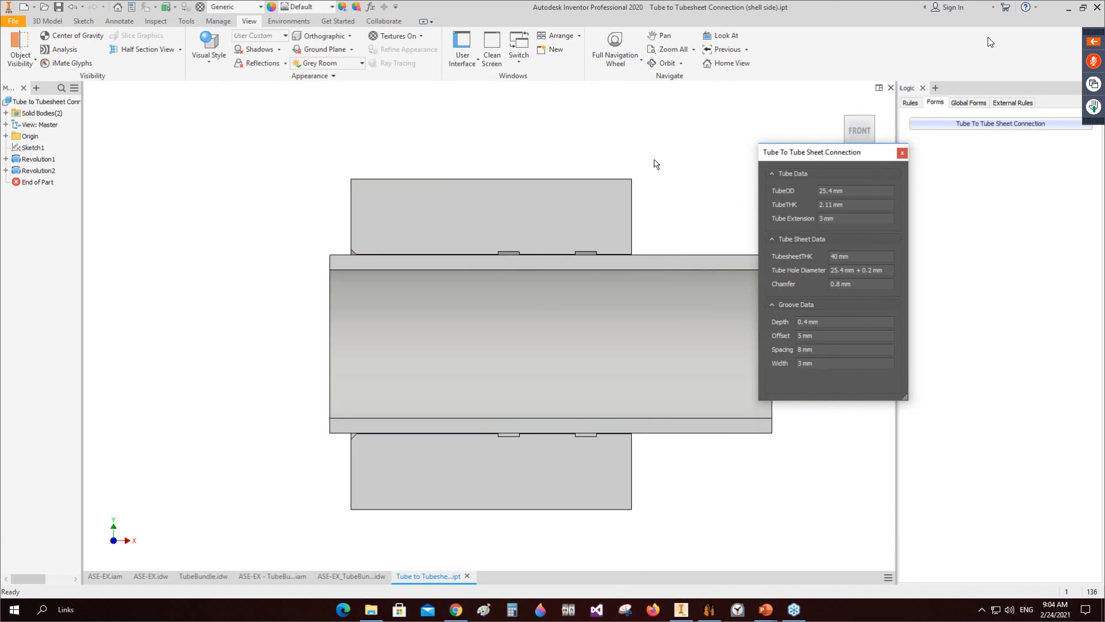
left_click(902, 154)
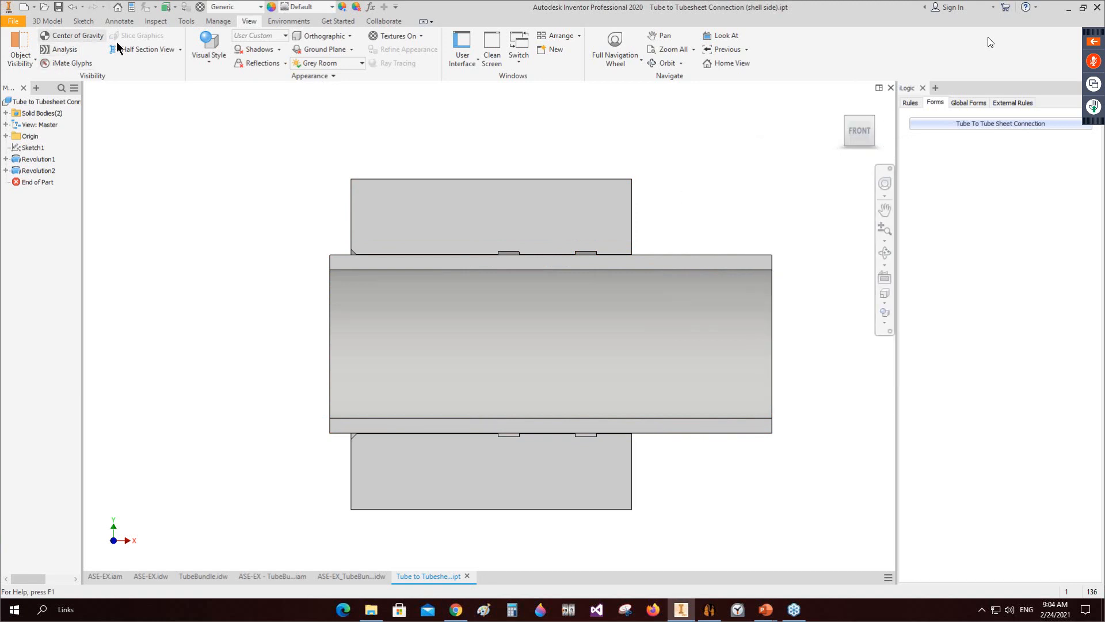
Step: Close the iLogic browser, return to the tubesheet drawing and reposition the 40 mm thickness dimension in the connection detail
left_click(922, 88)
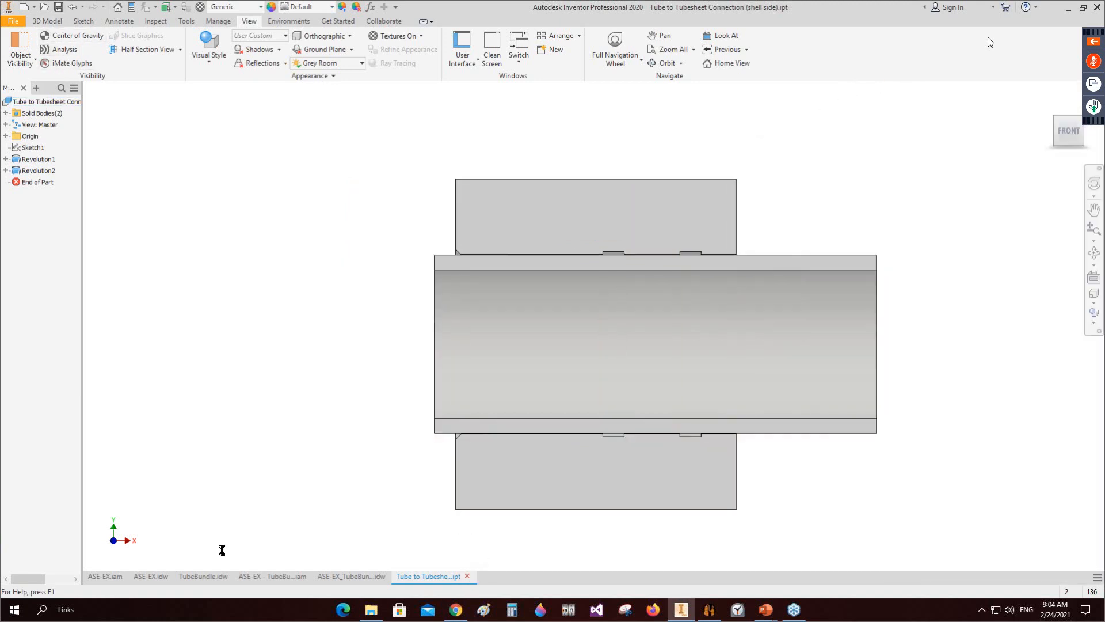
scroll(350, 402, "down", 5)
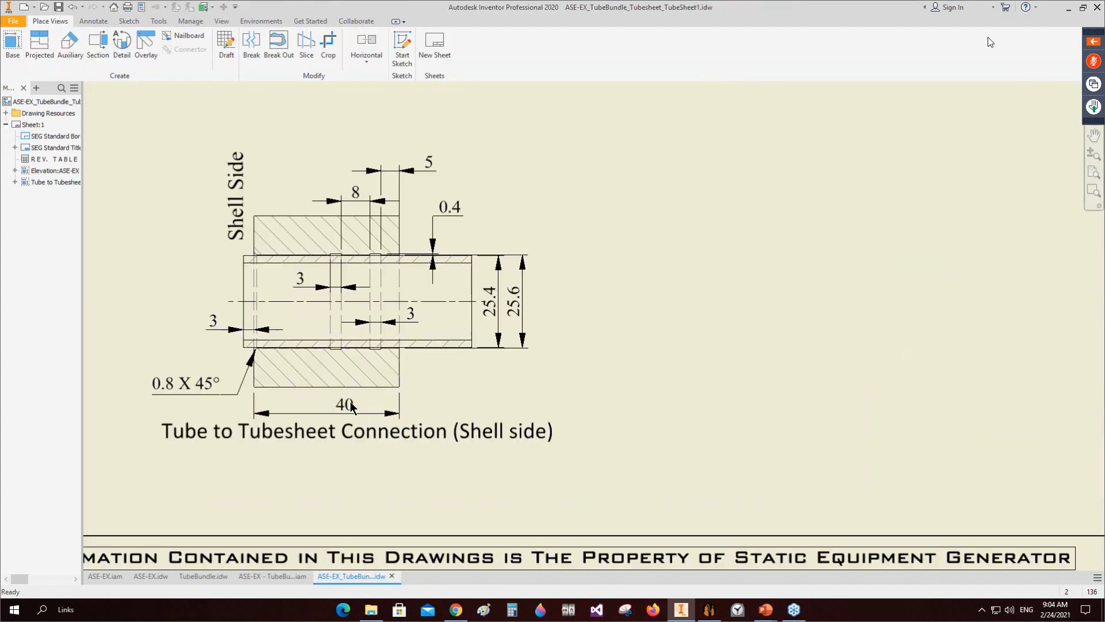
left_click_drag(350, 402, 328, 411)
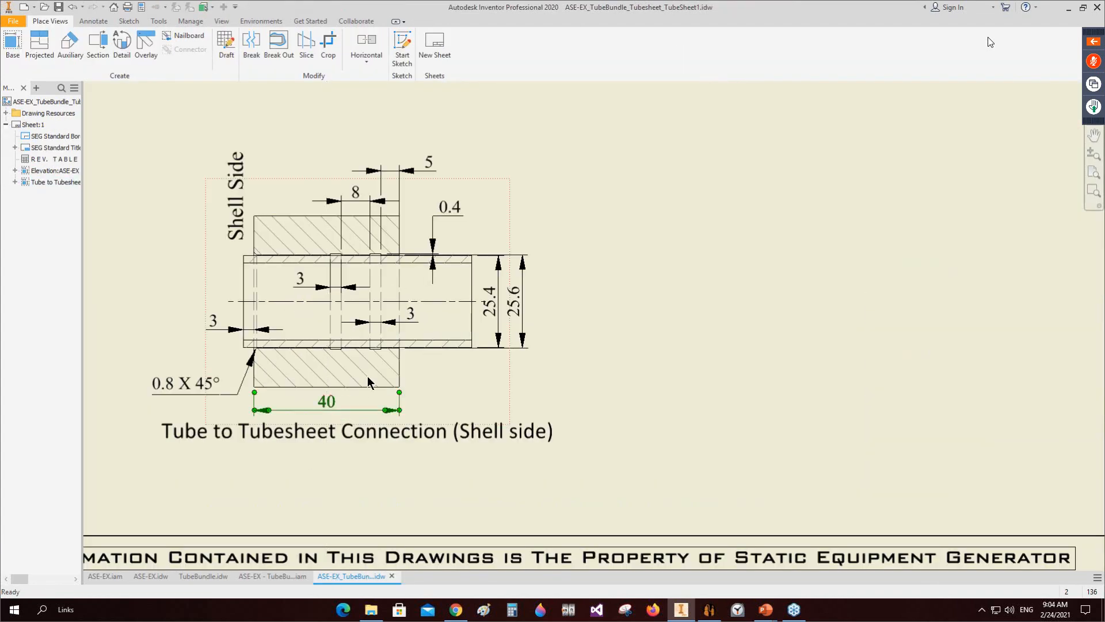
Step: Add automated centerlines to the holes in the Right view using the default settings
scroll(367, 377, "up", 4)
middle_click_drag(519, 357, 496, 503)
scroll(397, 130, "down", 2)
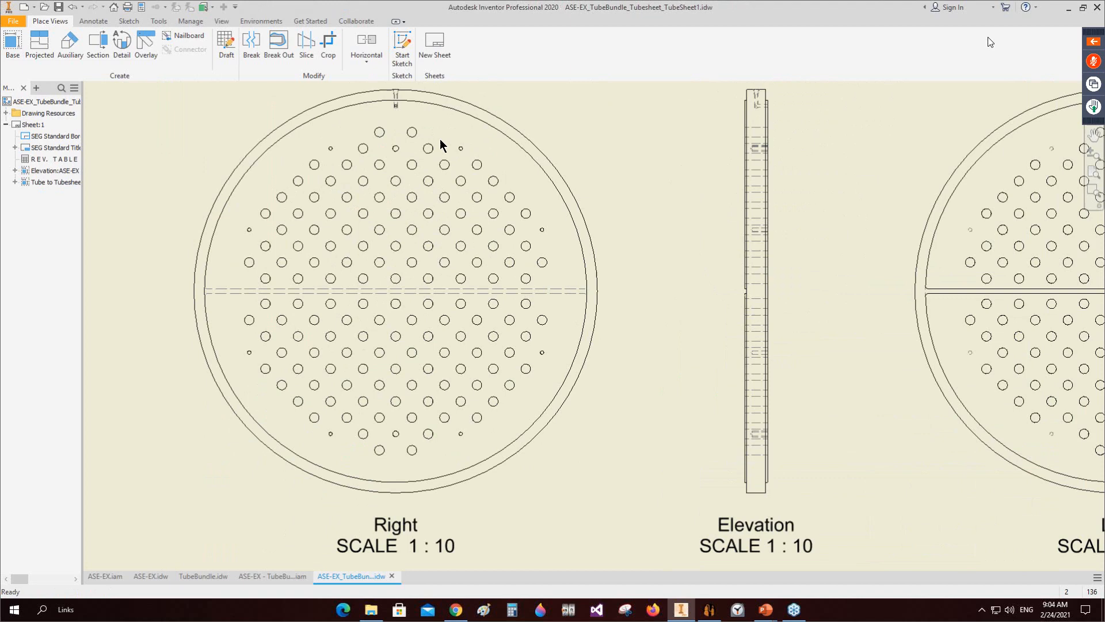
right_click(576, 118)
left_click(592, 314)
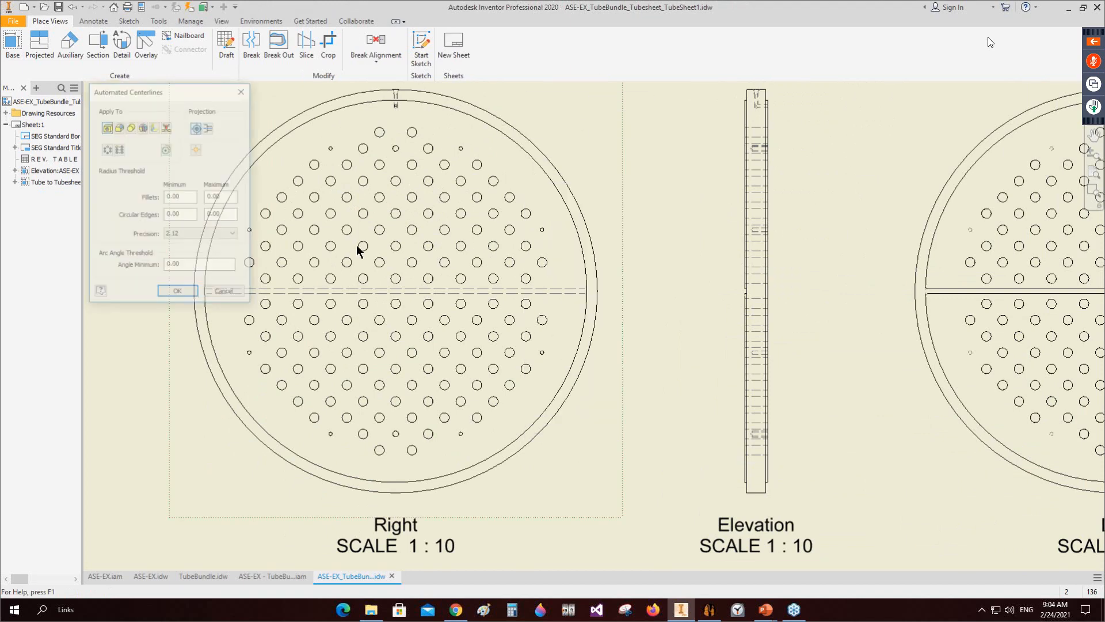
left_click(178, 293)
scroll(526, 271, "up", 3)
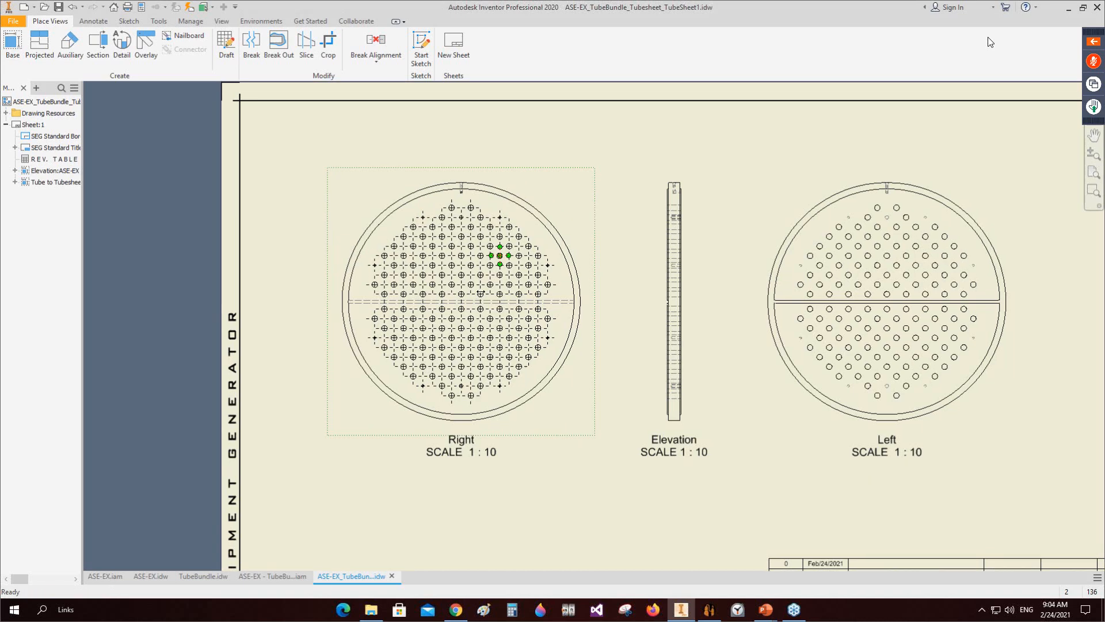
Step: Dimension the diameters of the outer edge and the inner raised circle in the Right view
left_click(93, 20)
left_click(149, 49)
key("d")
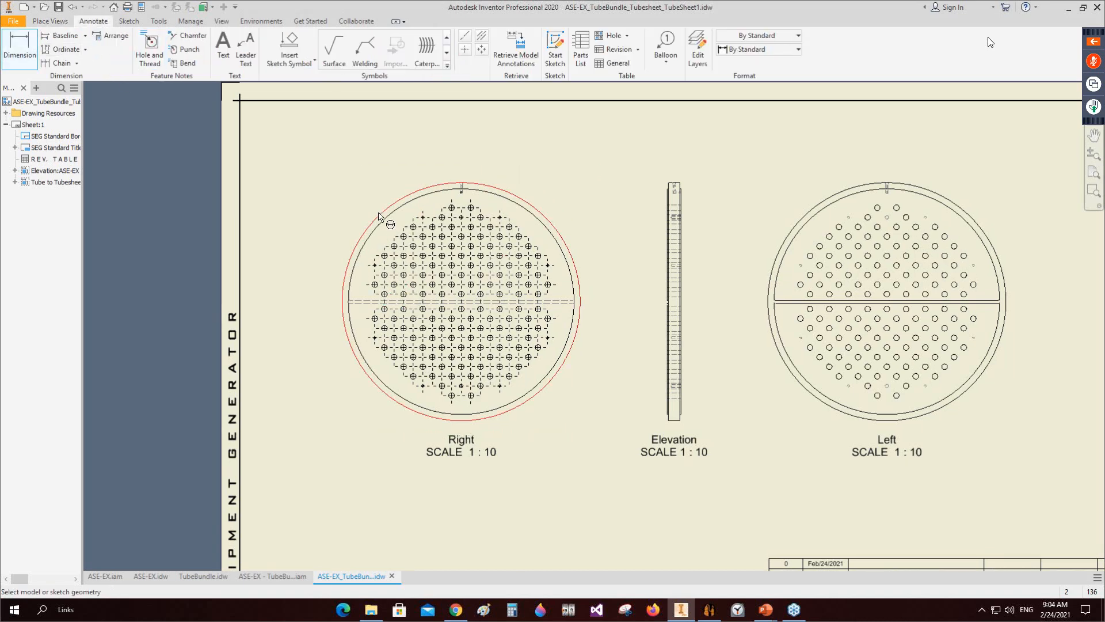
left_click(383, 217)
left_click(367, 242)
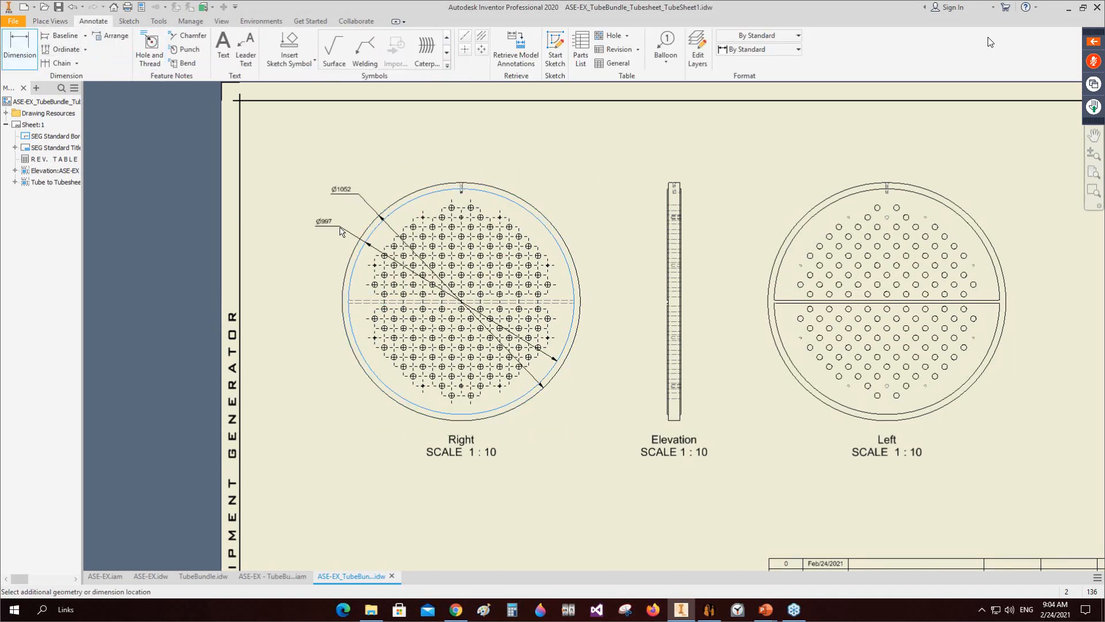
left_click(340, 227)
Step: Dimension the width of the hidden horizontal groove across the middle of the Right view
scroll(385, 289, "down", 3)
left_click(355, 312)
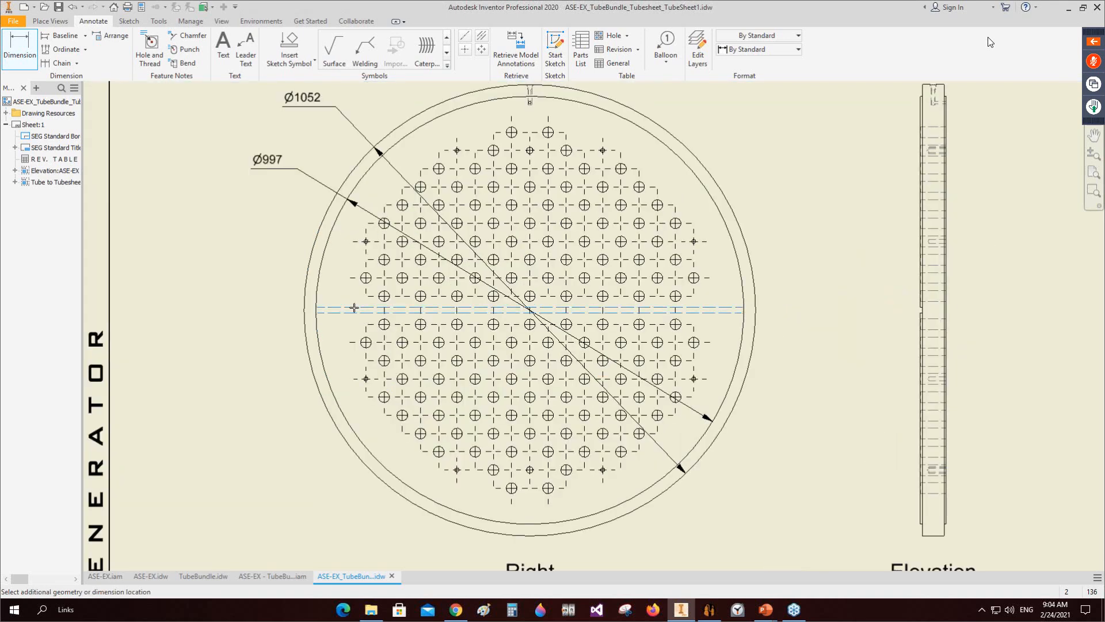
left_click(263, 308)
Step: Add a hole note to a tube hole in the top row of the Right view, placed above the tubesheet
middle_click_drag(532, 113, 517, 233)
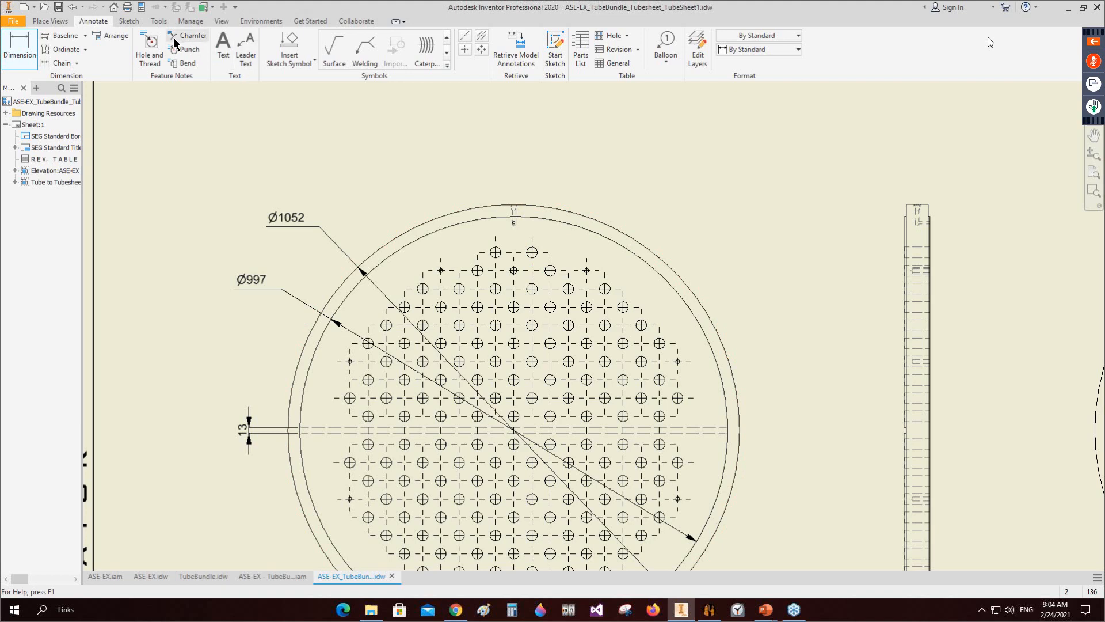
left_click(155, 44)
scroll(567, 233, "up", 5)
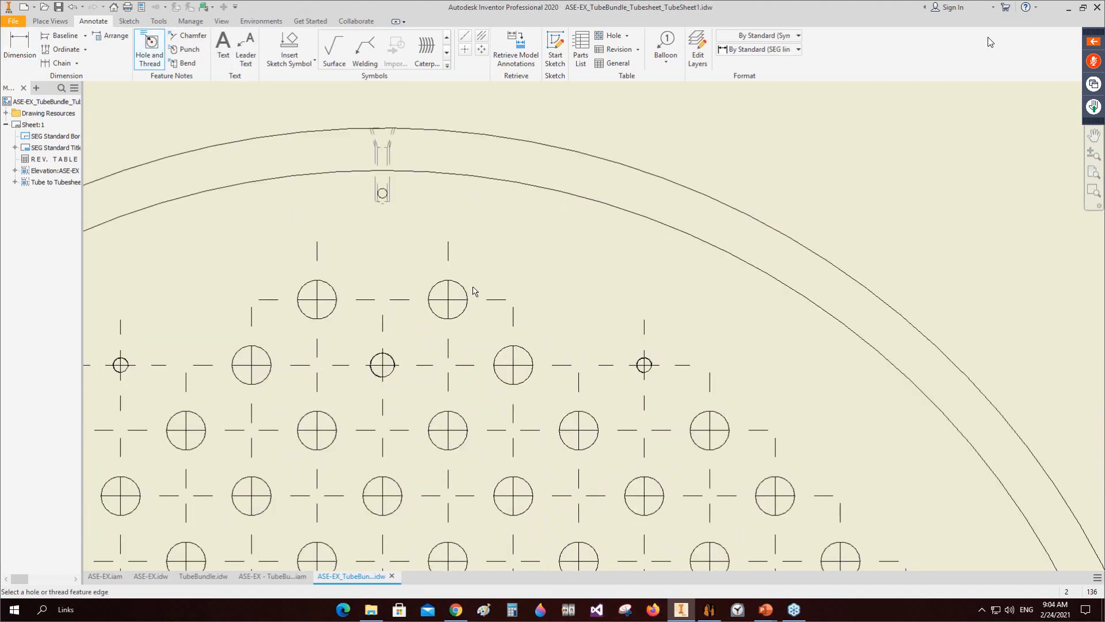
left_click(463, 290)
scroll(498, 229, "down", 2)
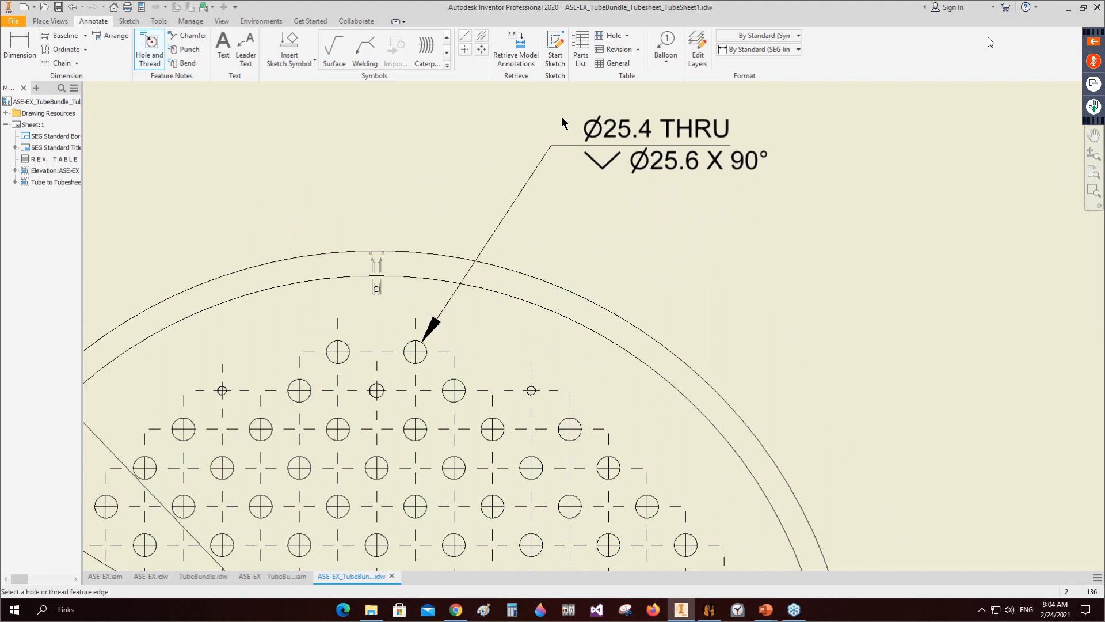
right_click(561, 116)
left_click(602, 116)
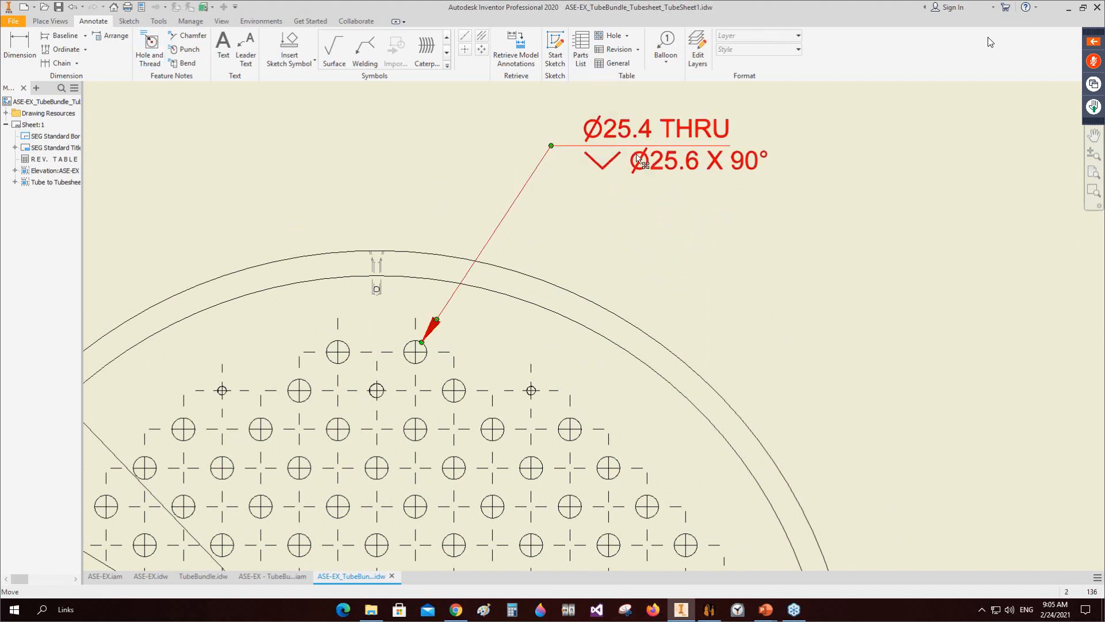
Step: Delete the countersink line from the tube hole note and reduce its quantity note to <QTY>
left_click(631, 133)
double_click(632, 133)
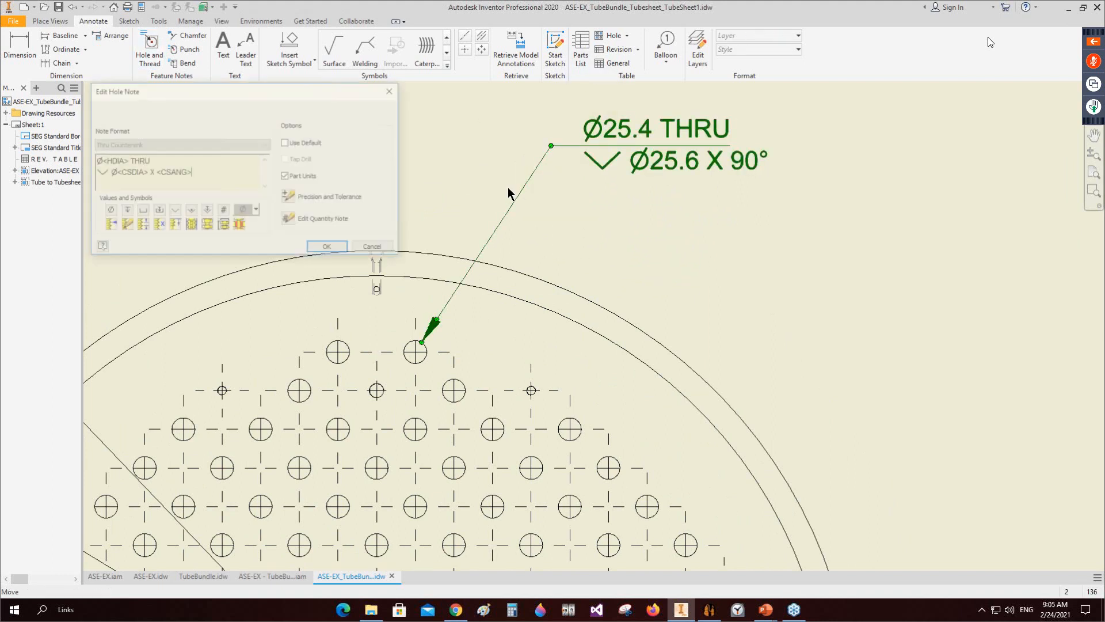
left_click_drag(192, 173, 56, 188)
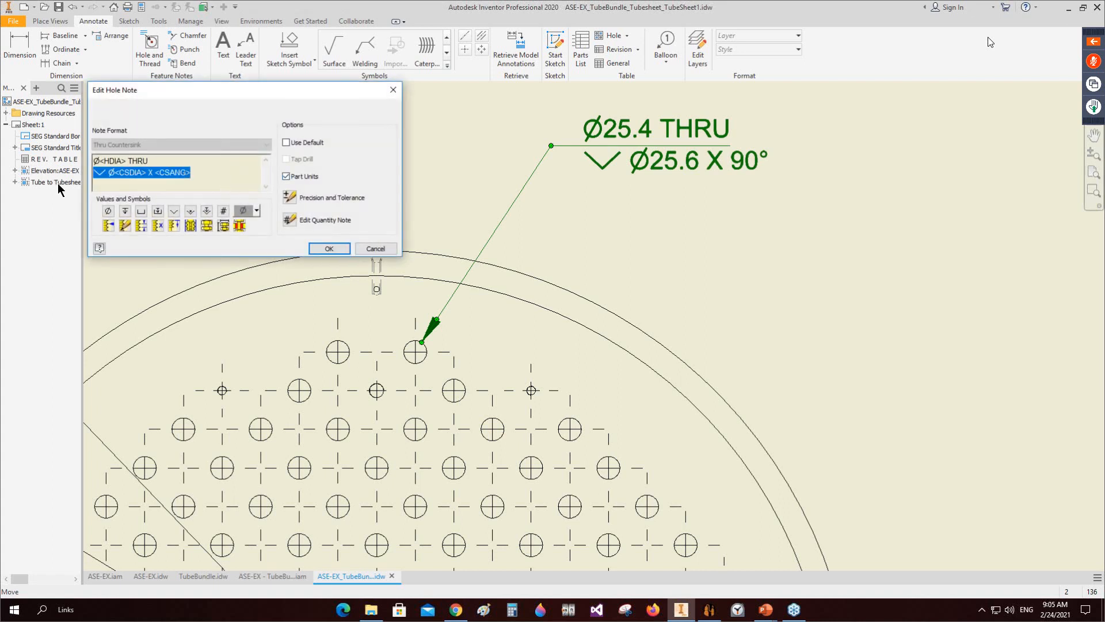
key("Delete")
left_click(288, 223)
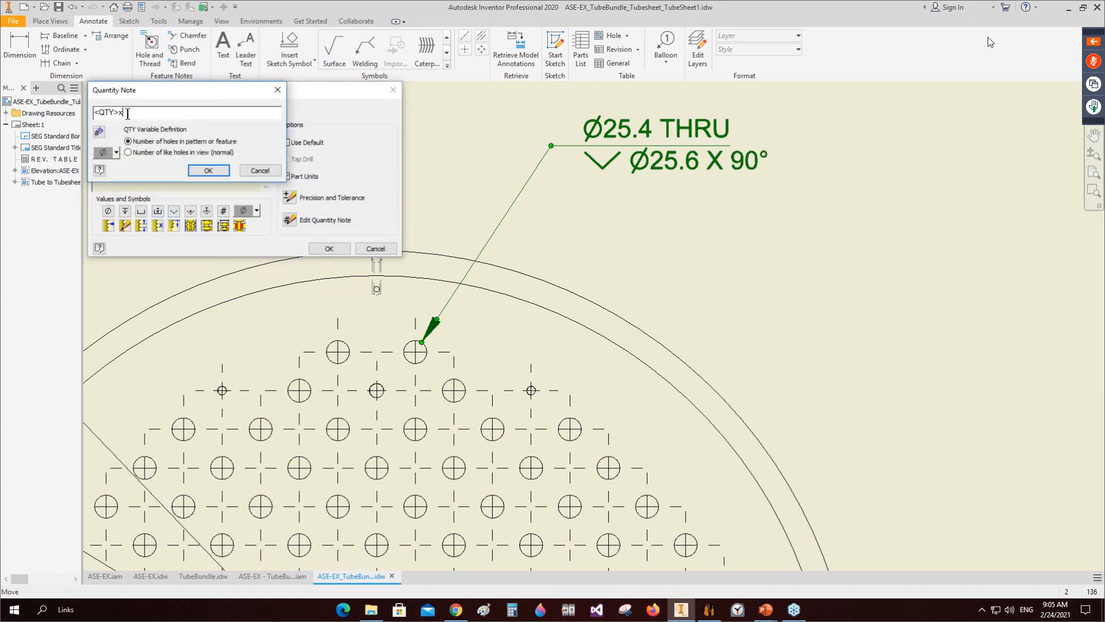
left_click(208, 171)
left_click(224, 226)
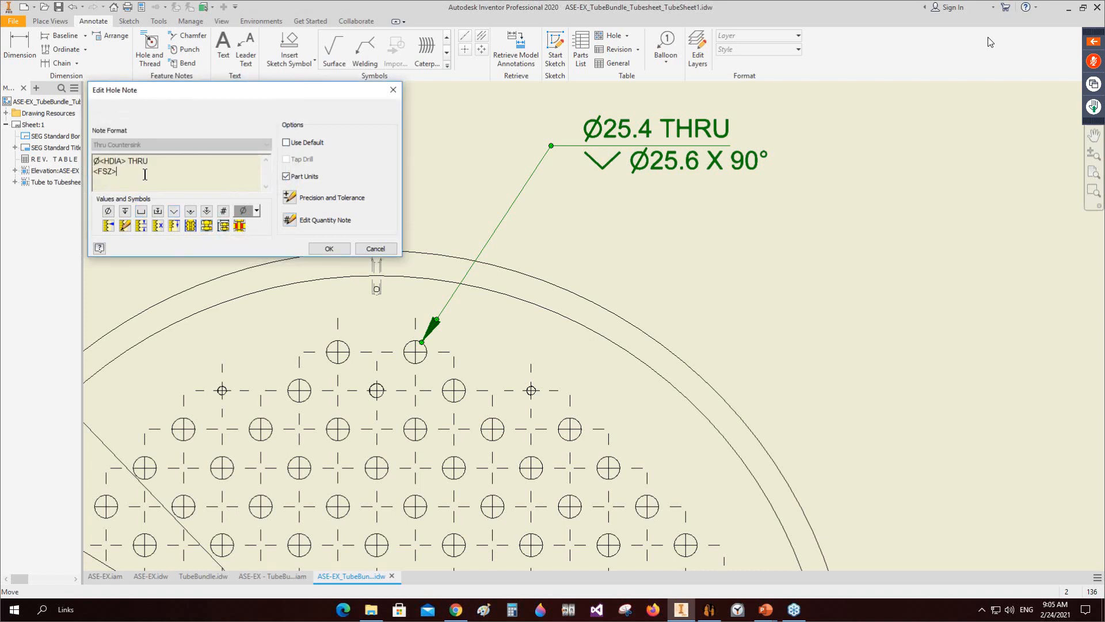
left_click_drag(114, 178, 21, 183)
key("BackSpace")
left_click(223, 226)
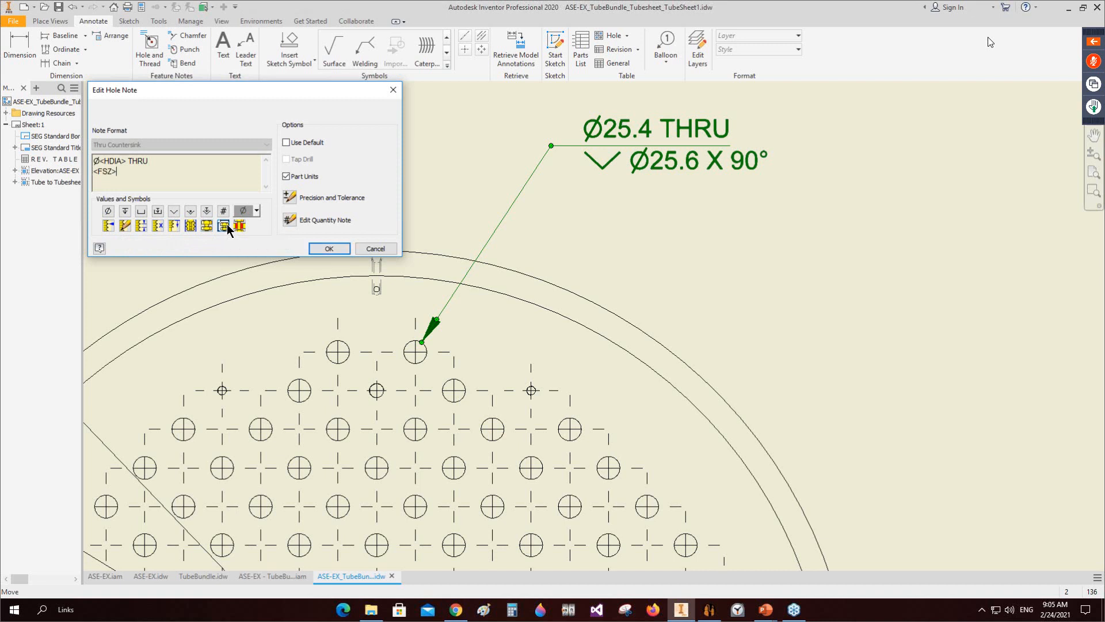
Step: Copy the <QTY> variable from the quantity note onto the tube hole note's second line and apply it
left_click(291, 220)
key("ctrl+c")
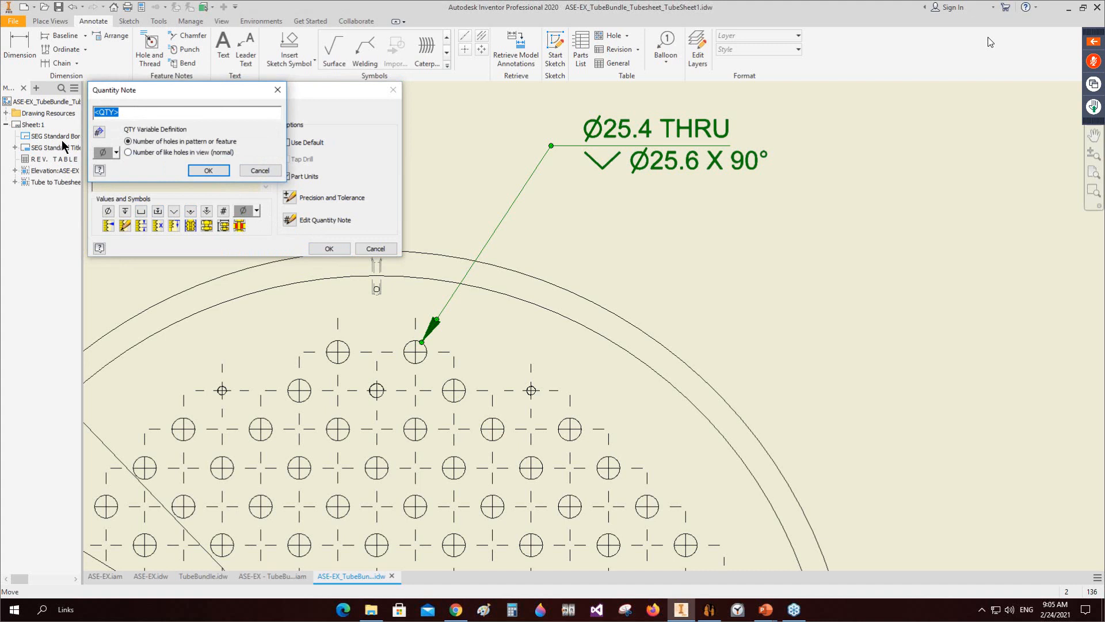
left_click(207, 170)
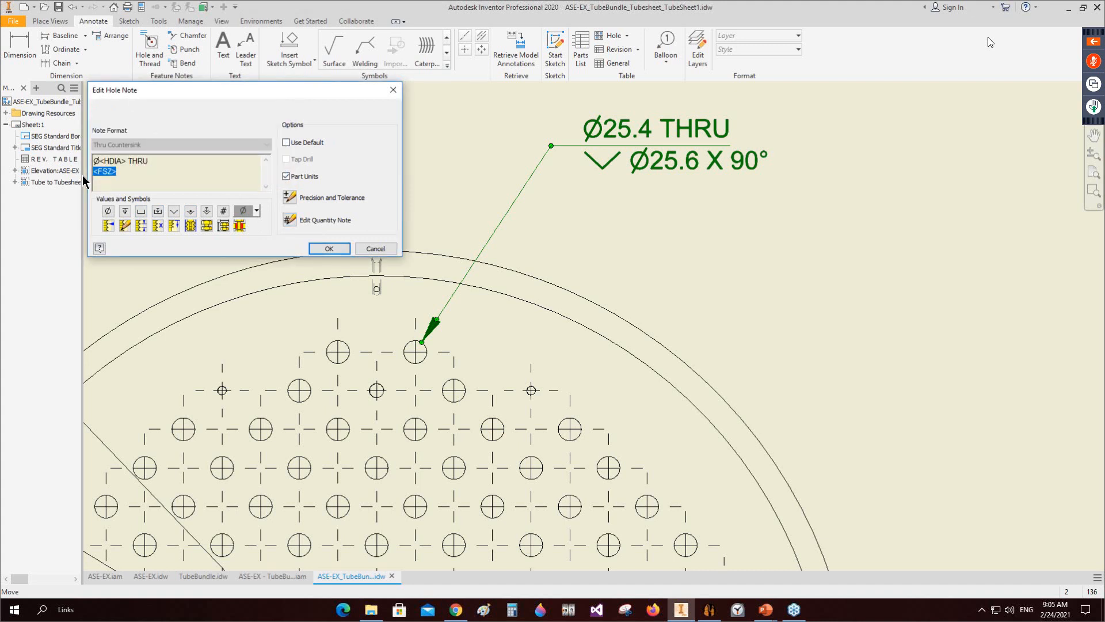
key("ctrl+v")
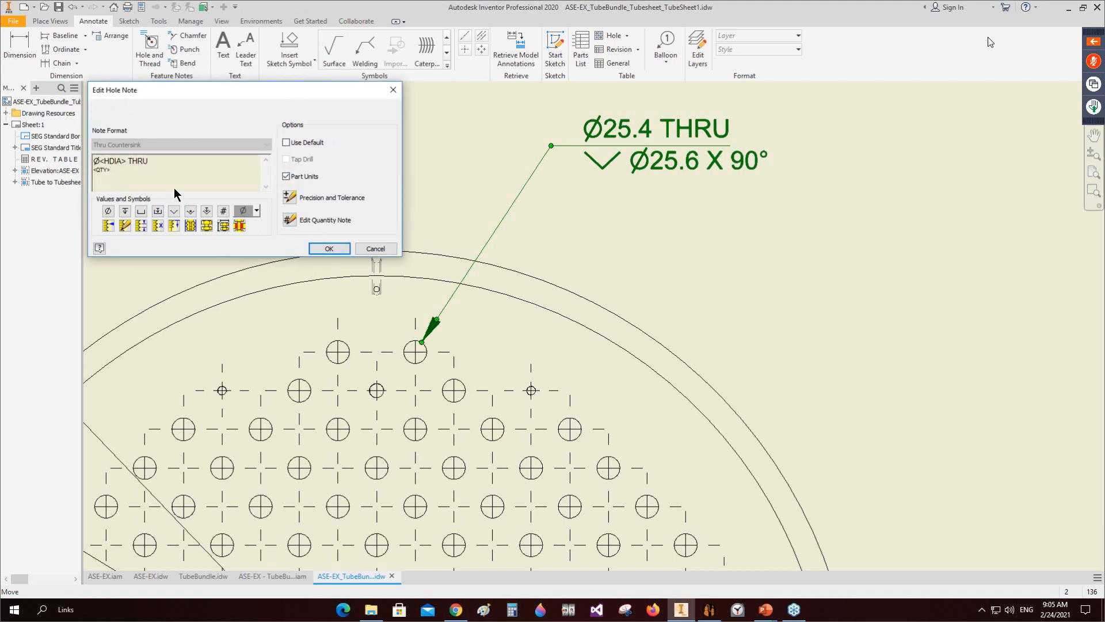
left_click(325, 248)
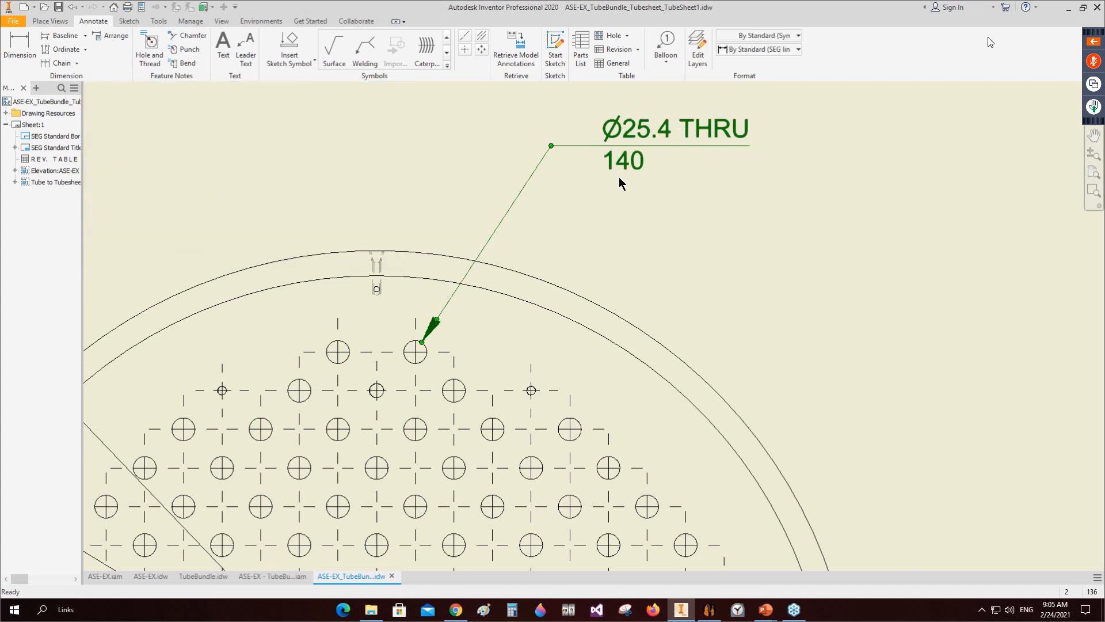
Step: Add a thread note to the small tapped hole near the upper right of the hole pattern in the Right view
scroll(603, 179, "up", 2)
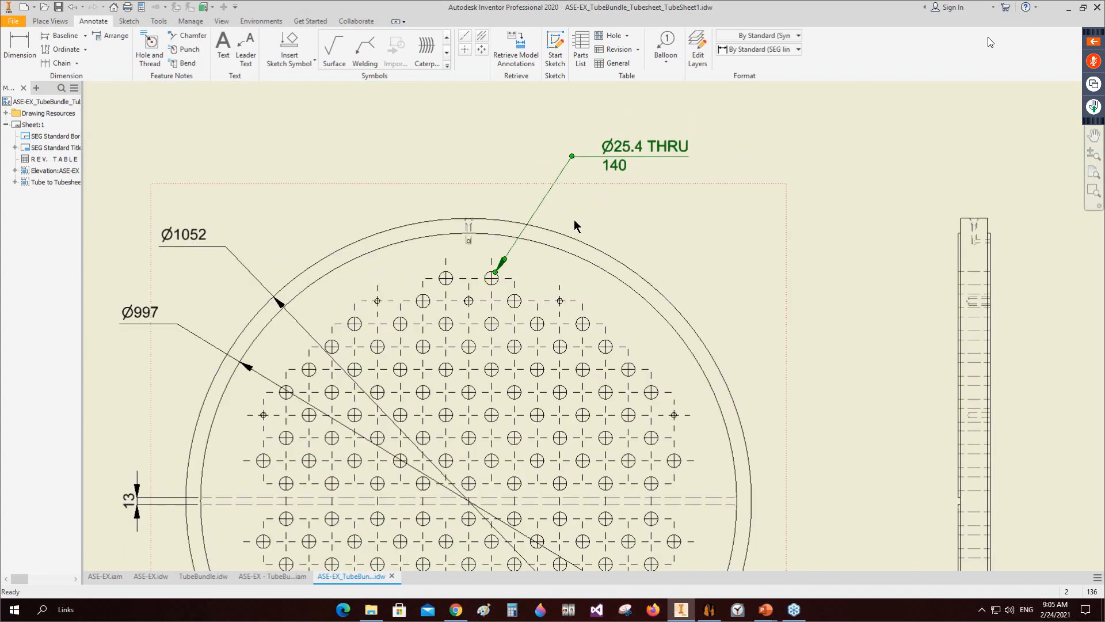
left_click(150, 49)
scroll(611, 328, "down", 4)
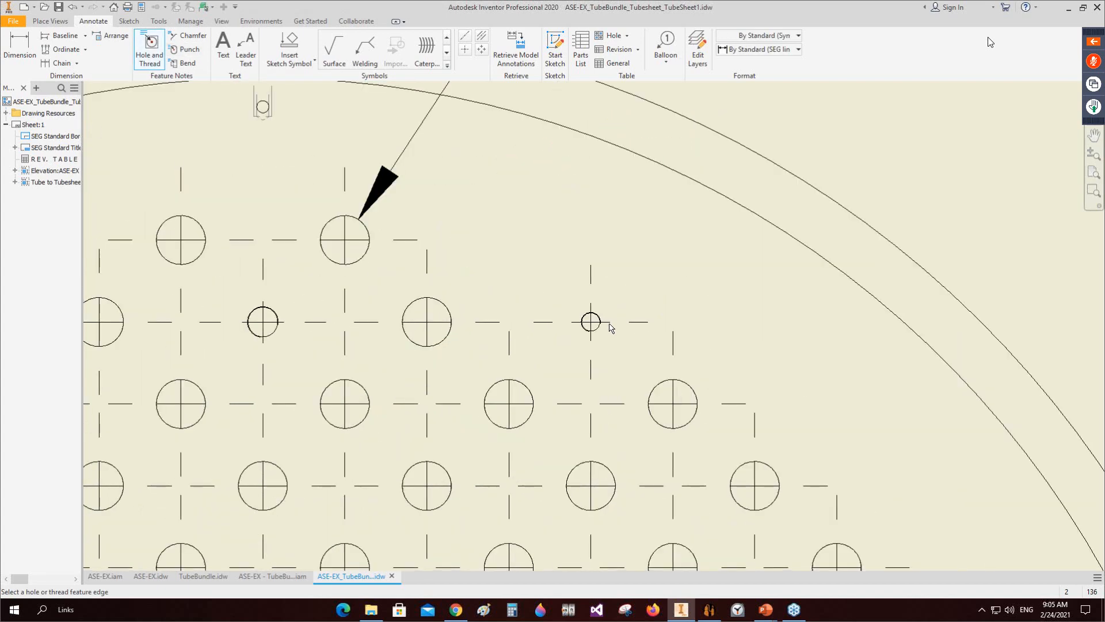
left_click(593, 320)
scroll(593, 299, "up", 3)
left_click(563, 217)
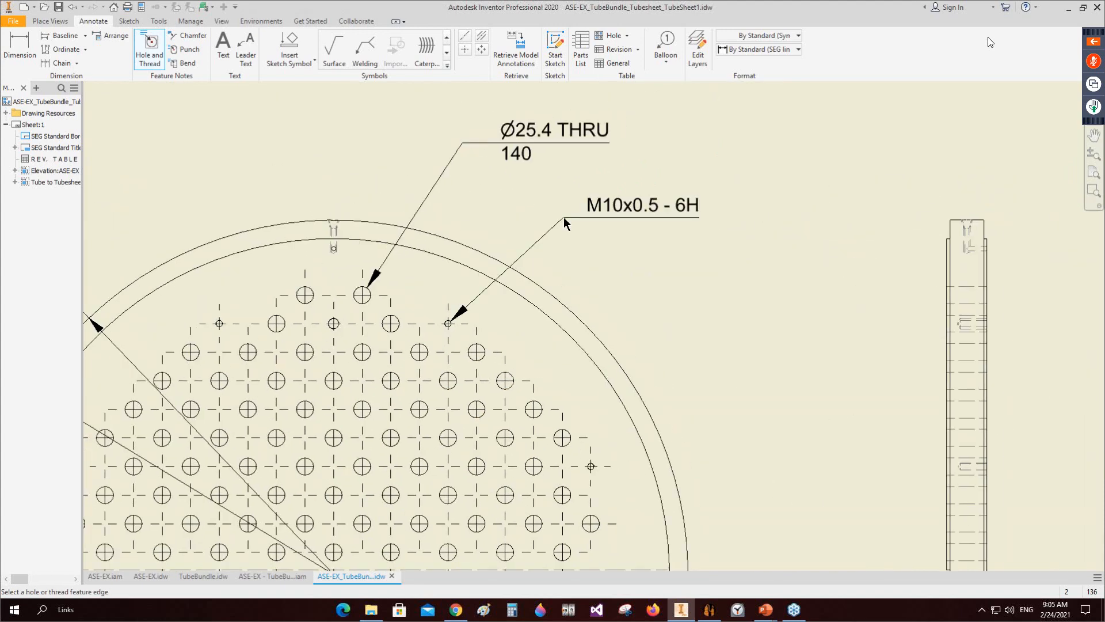
key("Escape")
Step: Add a second line with the <QTY> hole quantity variable to the small tapped hole's note
left_click(602, 210)
right_click(602, 210)
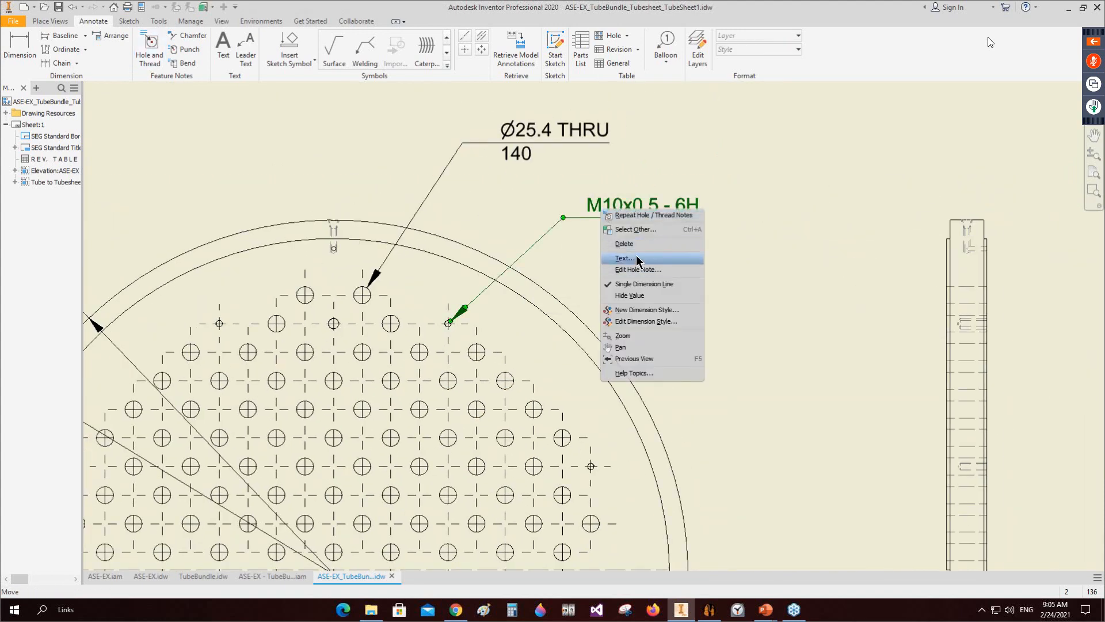
left_click(638, 270)
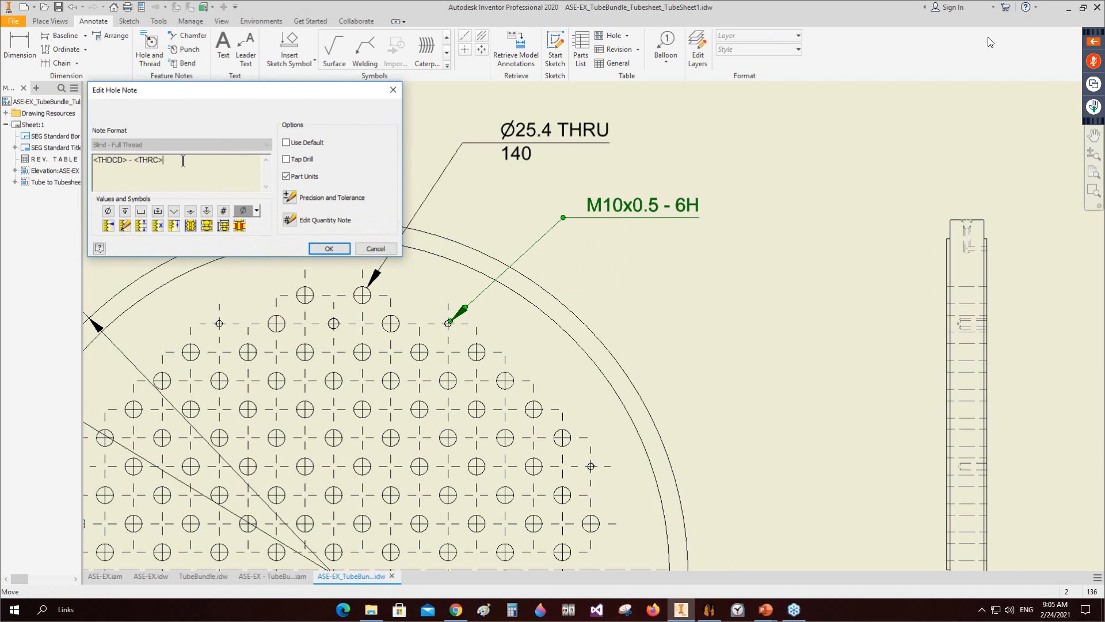
key("Return")
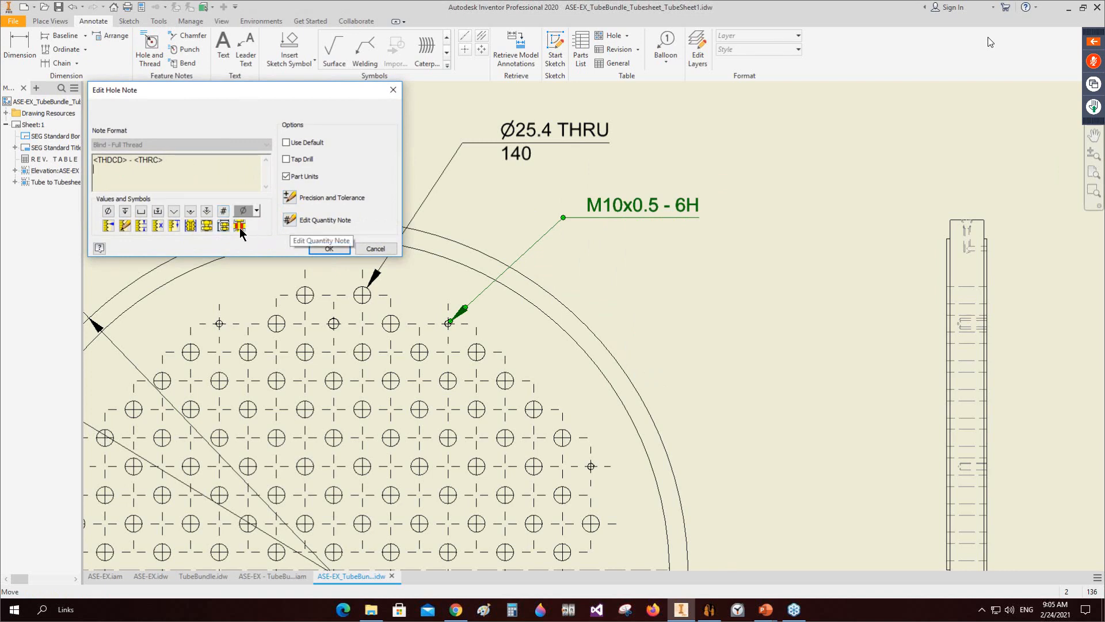
left_click(223, 226)
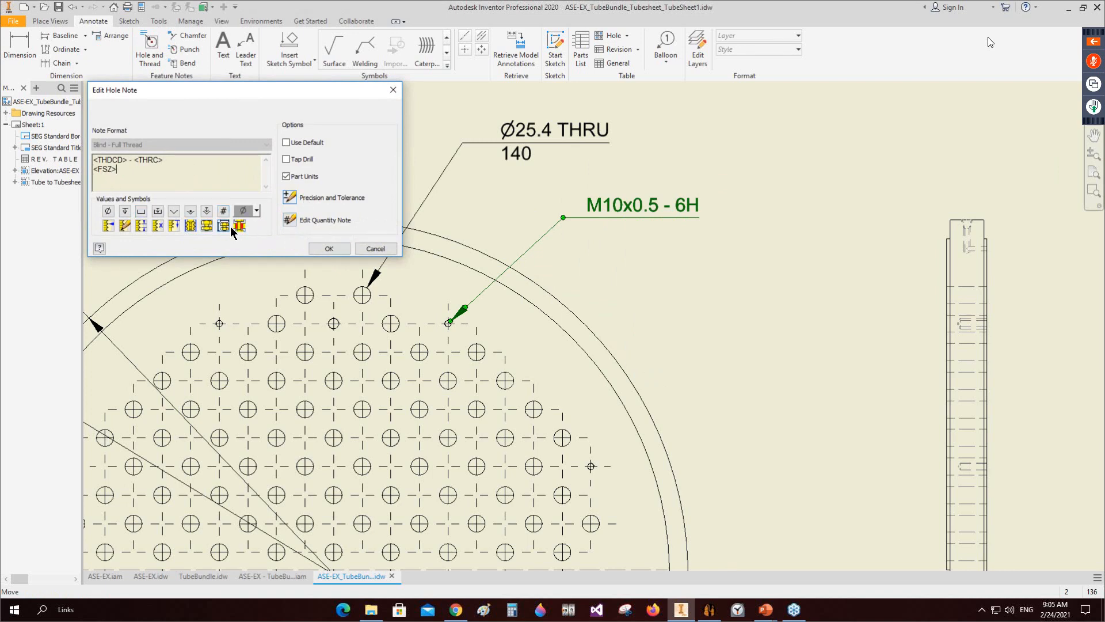
left_click_drag(118, 170, 78, 175)
left_click(125, 225)
left_click(329, 248)
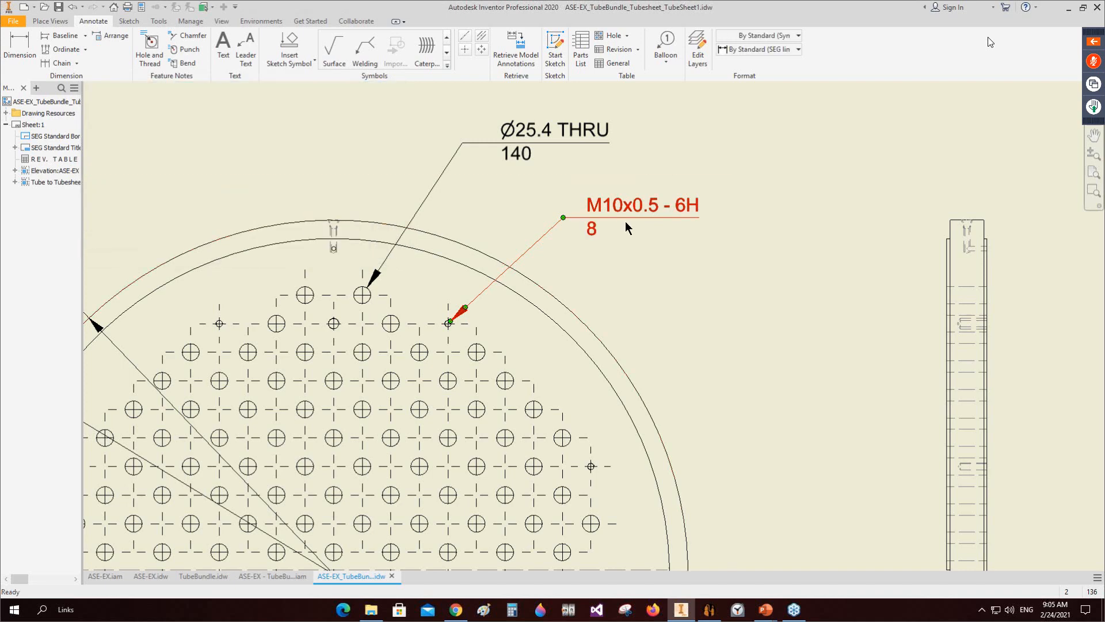
Step: Add a thread note to the larger tapped hole on the vertical centerline, placed to the upper left of the Right view
scroll(585, 258, "up", 3)
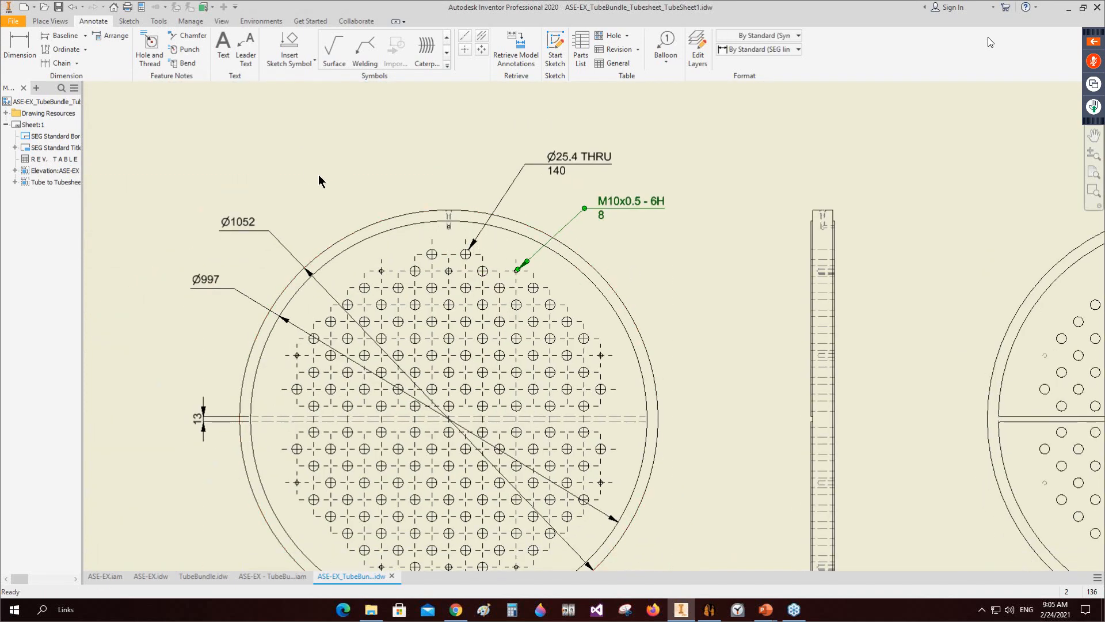
left_click(147, 50)
scroll(458, 237, "down", 5)
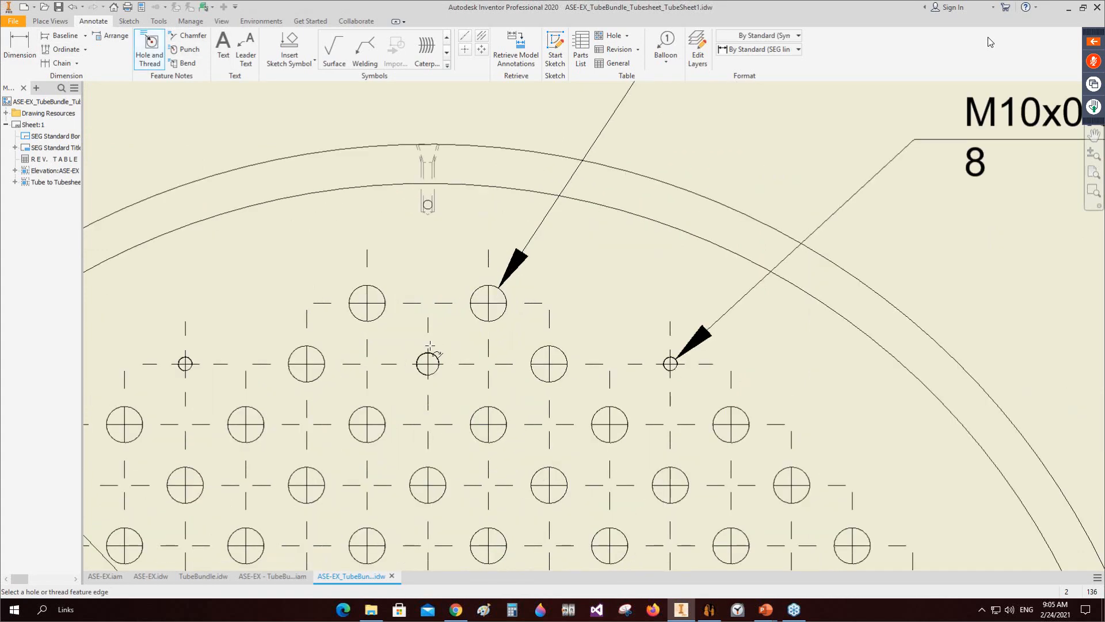
left_click(430, 361)
scroll(381, 246, "up", 2)
middle_click_drag(381, 246, 405, 330)
left_click(336, 151)
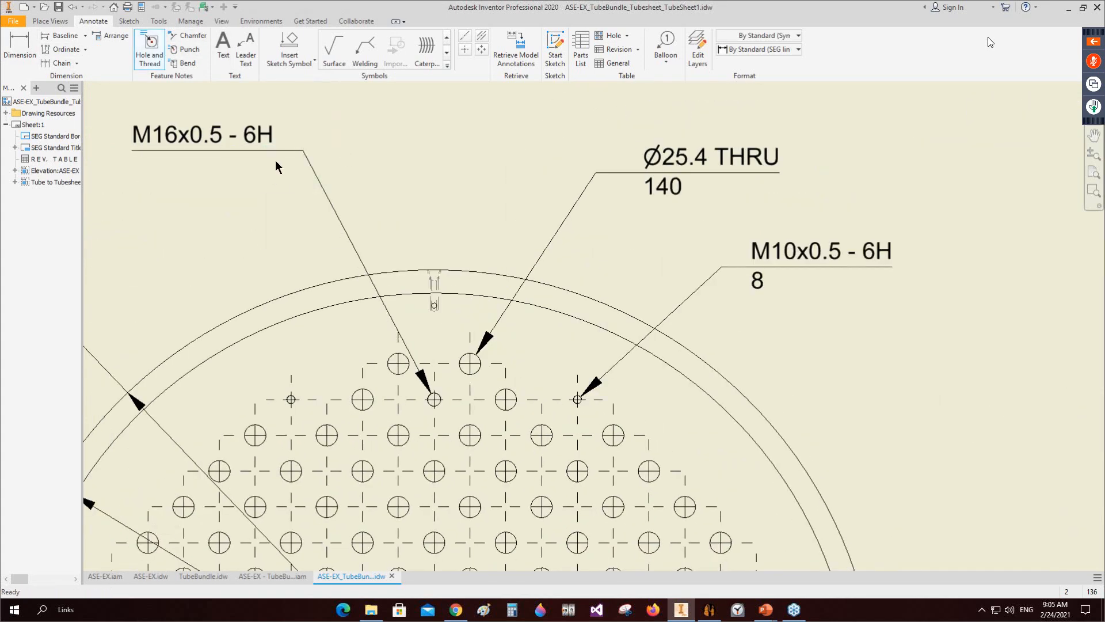
Step: Add a second line with the hole quantity note to the larger tapped hole's thread note in the Right view
right_click(267, 137)
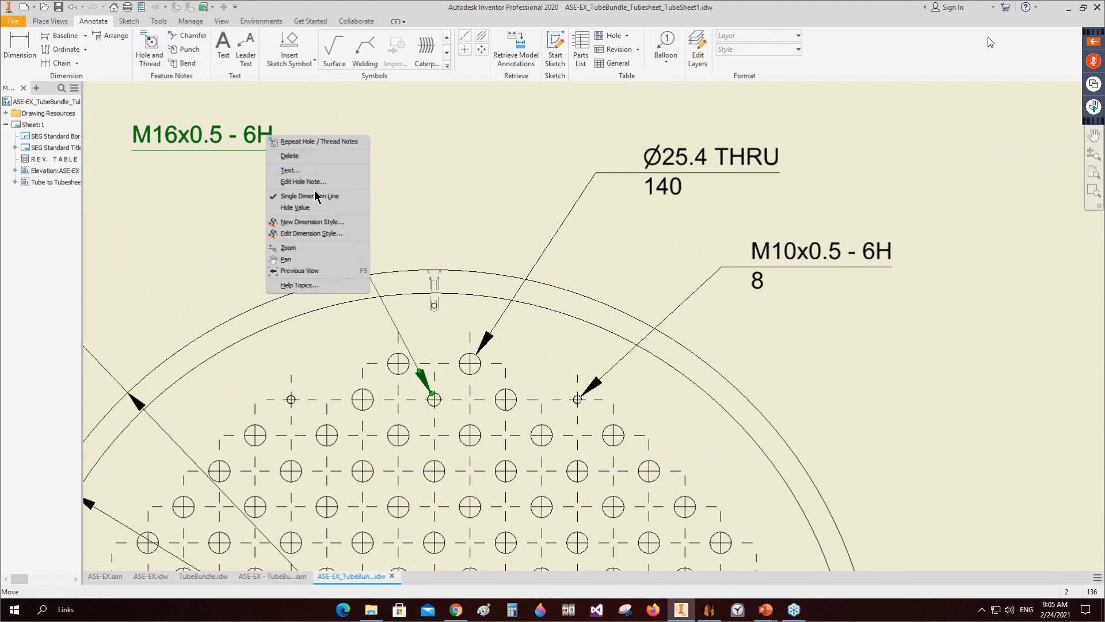
left_click(315, 182)
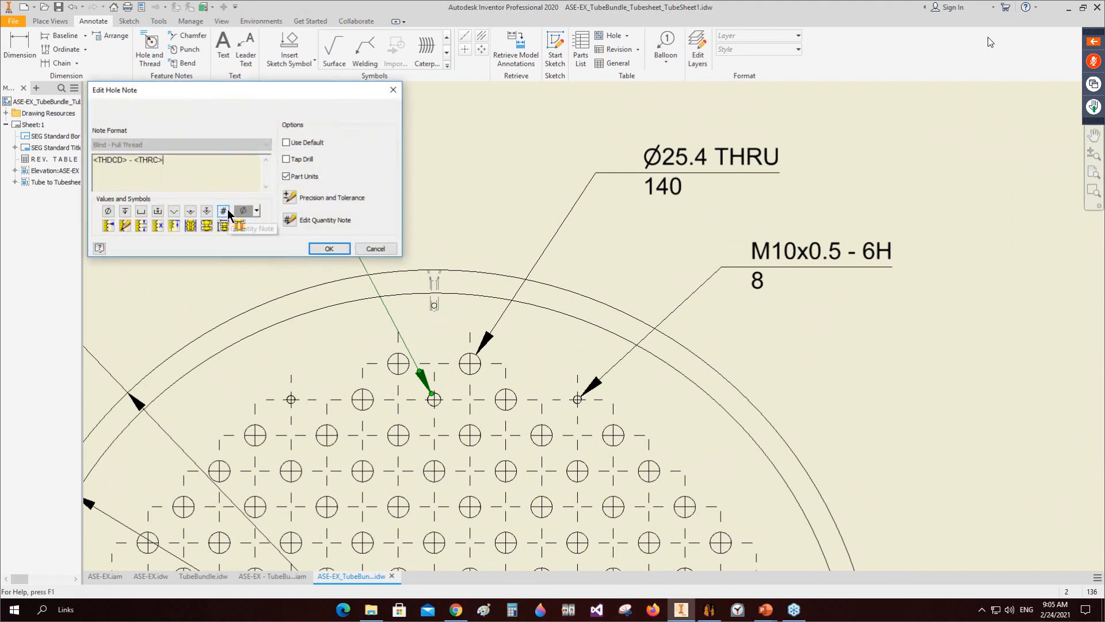
key("Return")
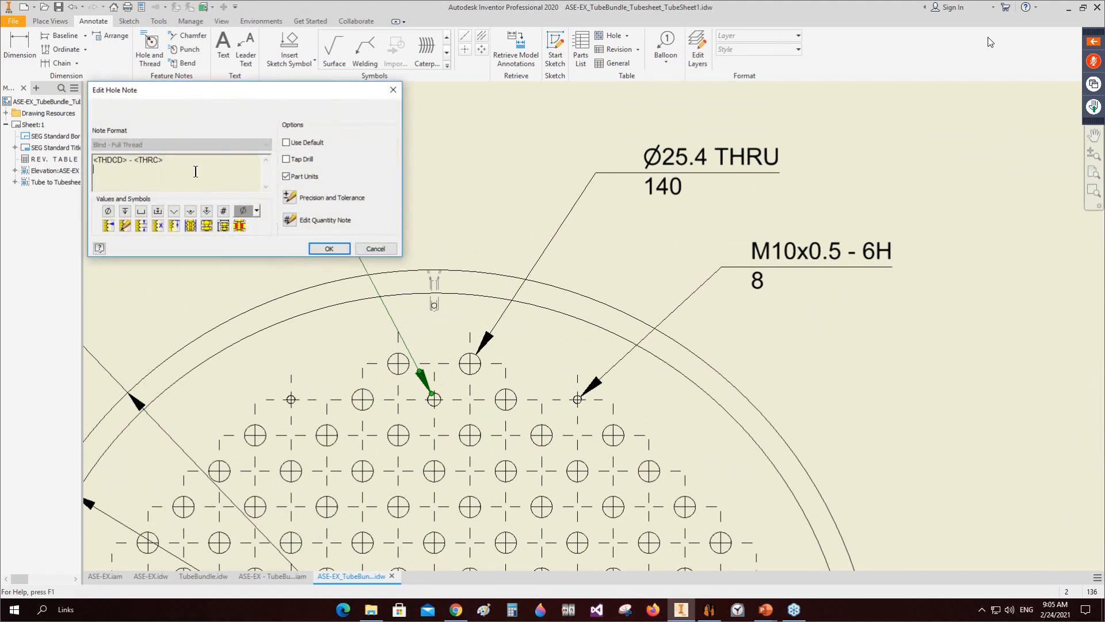
left_click(232, 225)
key("Return")
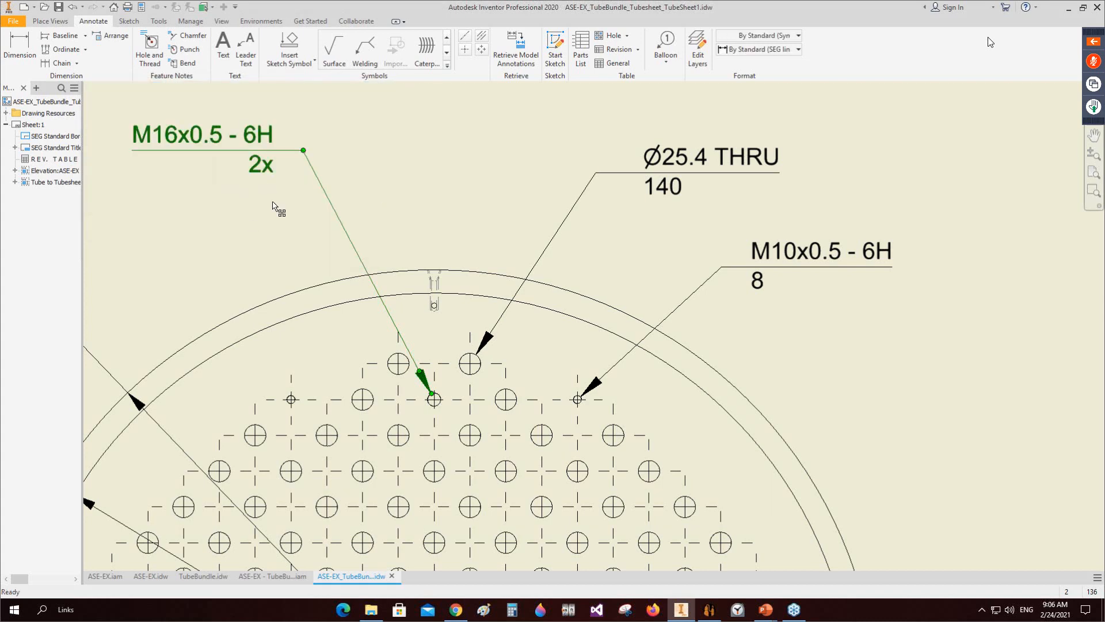
Step: Start a detail view with a rectangular fence, smooth cutout, full detail boundary and connection line
scroll(403, 178, "down", 5)
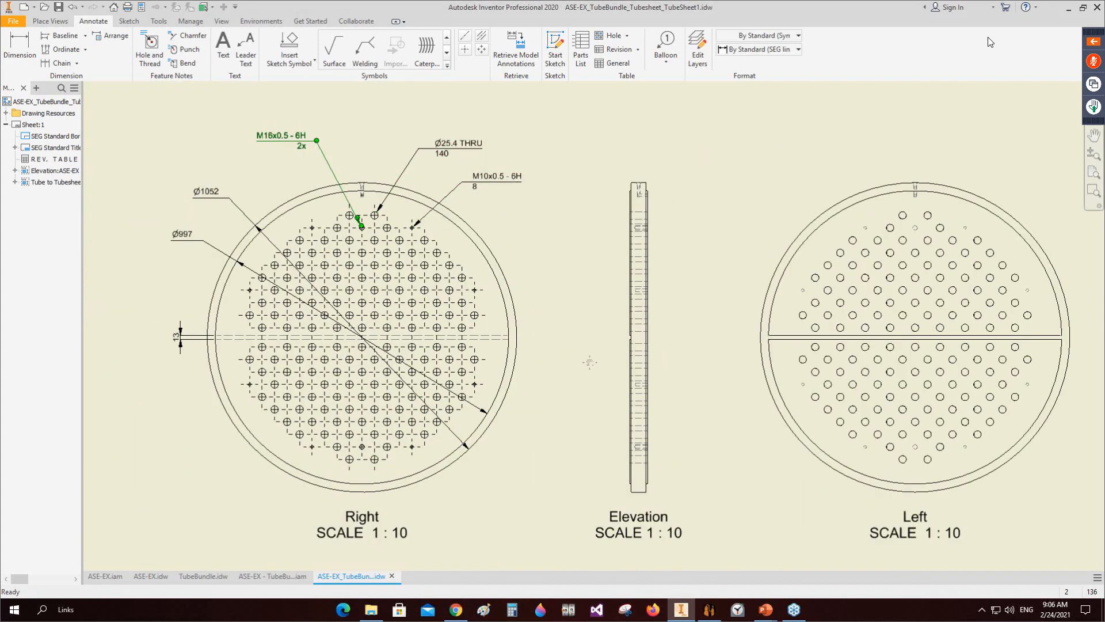
middle_click_drag(589, 362, 516, 293)
scroll(719, 272, "down", 4)
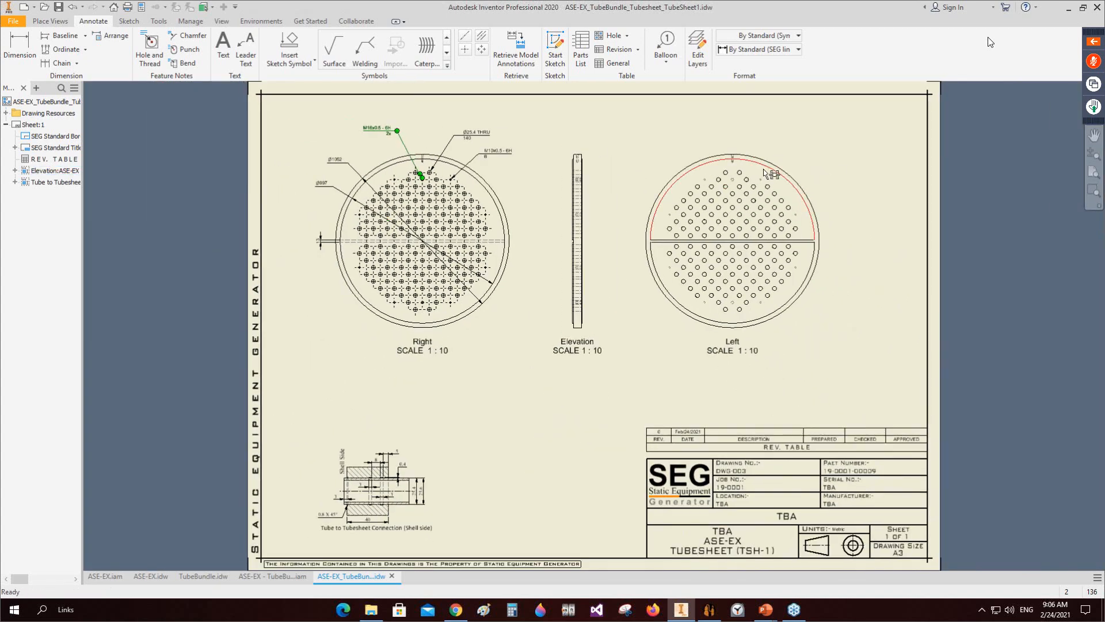
scroll(730, 162, "up", 5)
scroll(167, 154, "up", 5)
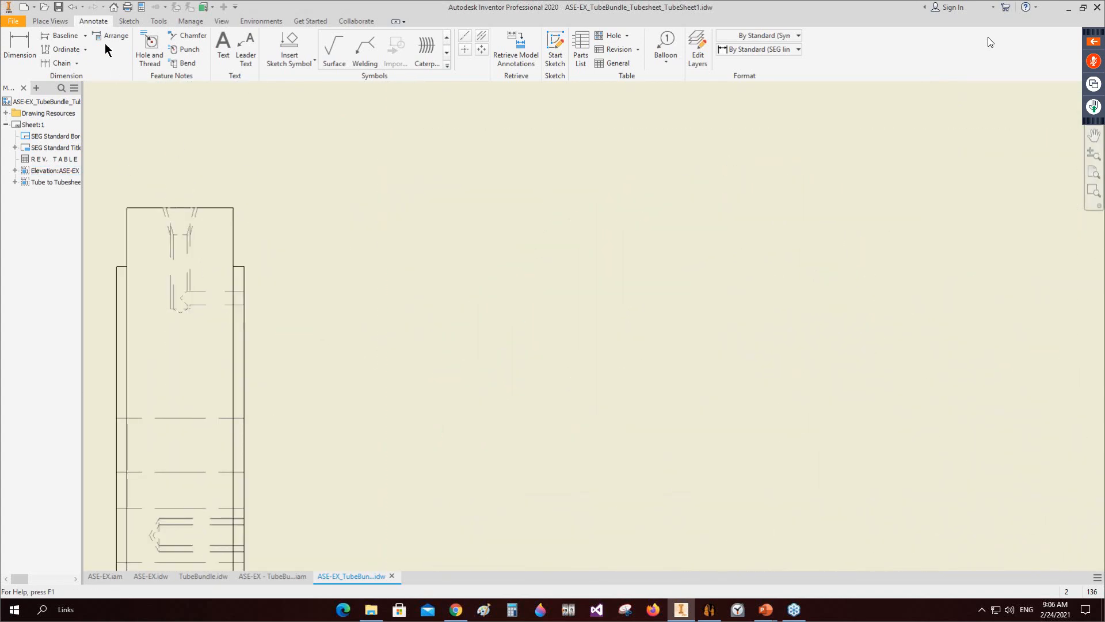
left_click(126, 21)
left_click(64, 22)
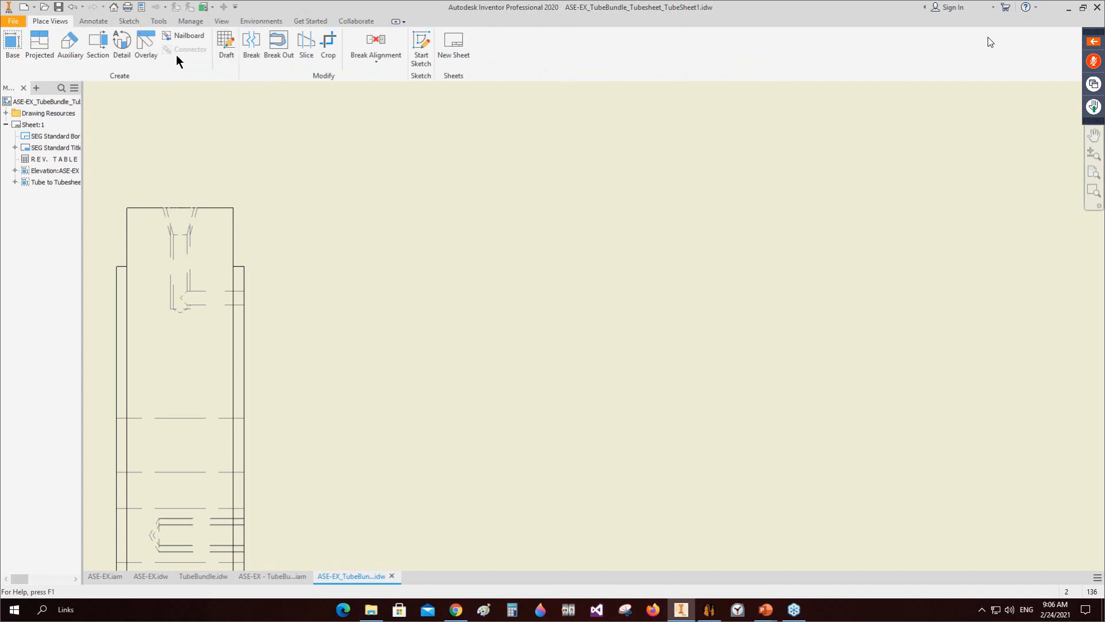
left_click(122, 46)
middle_click_drag(276, 299, 552, 326)
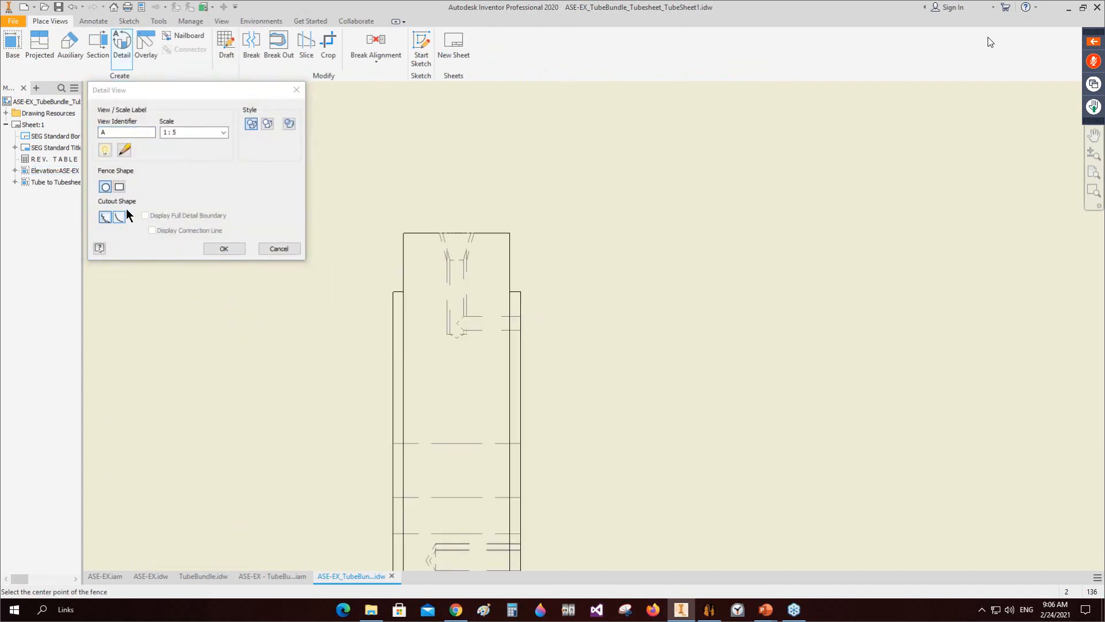
left_click(119, 186)
left_click(161, 217)
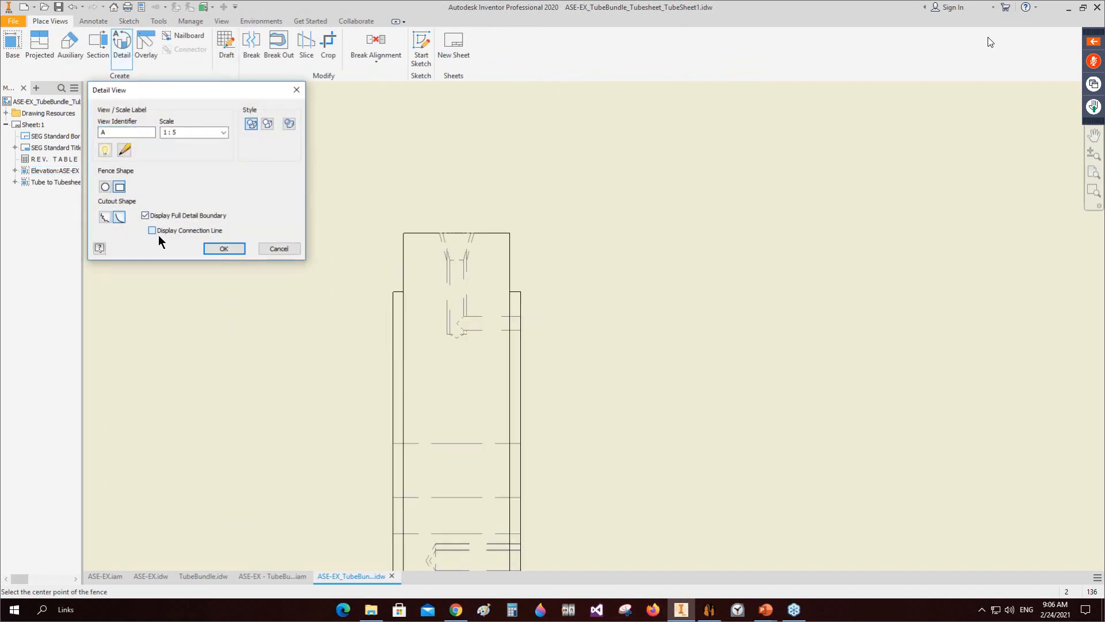
Step: Fence the vent hole at the top of the Elevation view and place detail A at scale 1:4 to its upper right
left_click(464, 288)
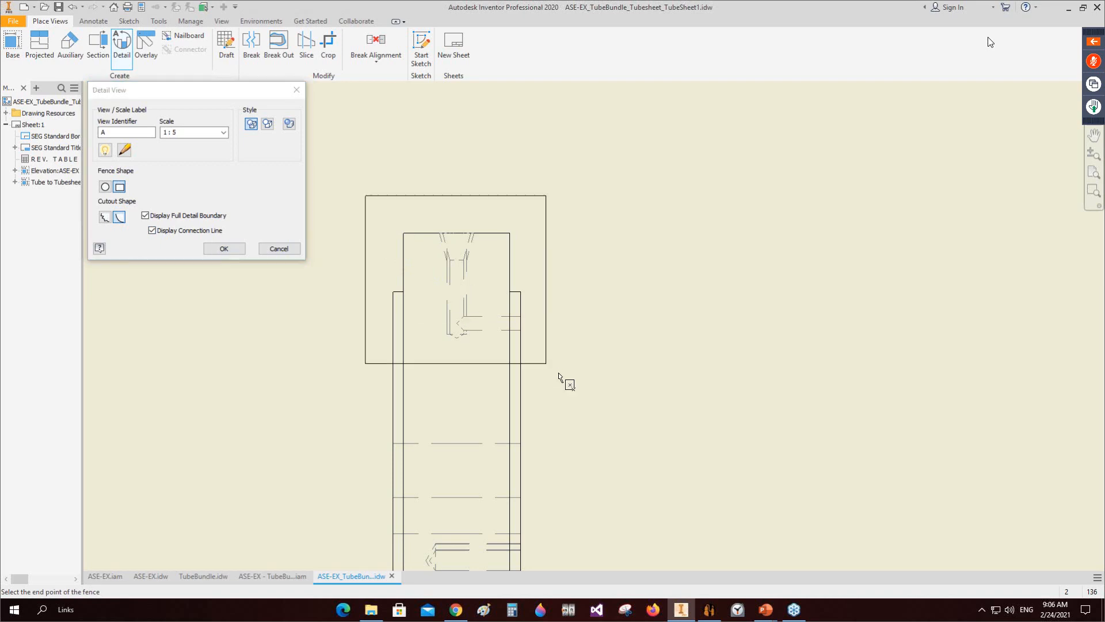
left_click(597, 423)
scroll(639, 352, "down", 3)
scroll(694, 297, "down", 2)
left_click(170, 131)
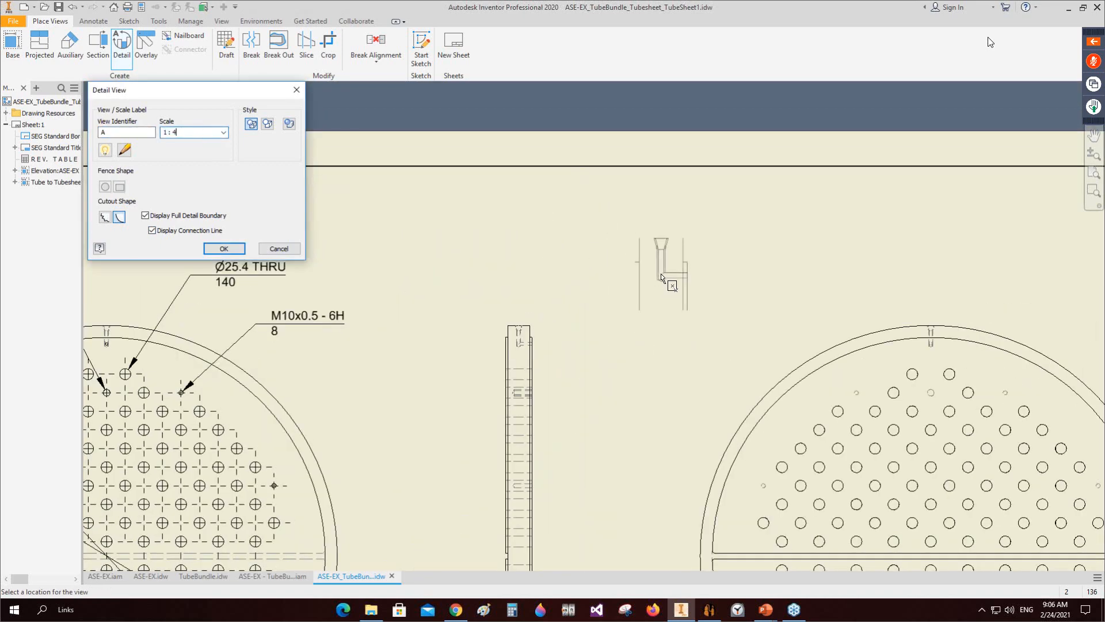
left_click(662, 283)
Step: Add a thread note to the tapped vent hole in detail A, placed to the upper left of the detail
scroll(662, 283, "up", 3)
left_click(94, 22)
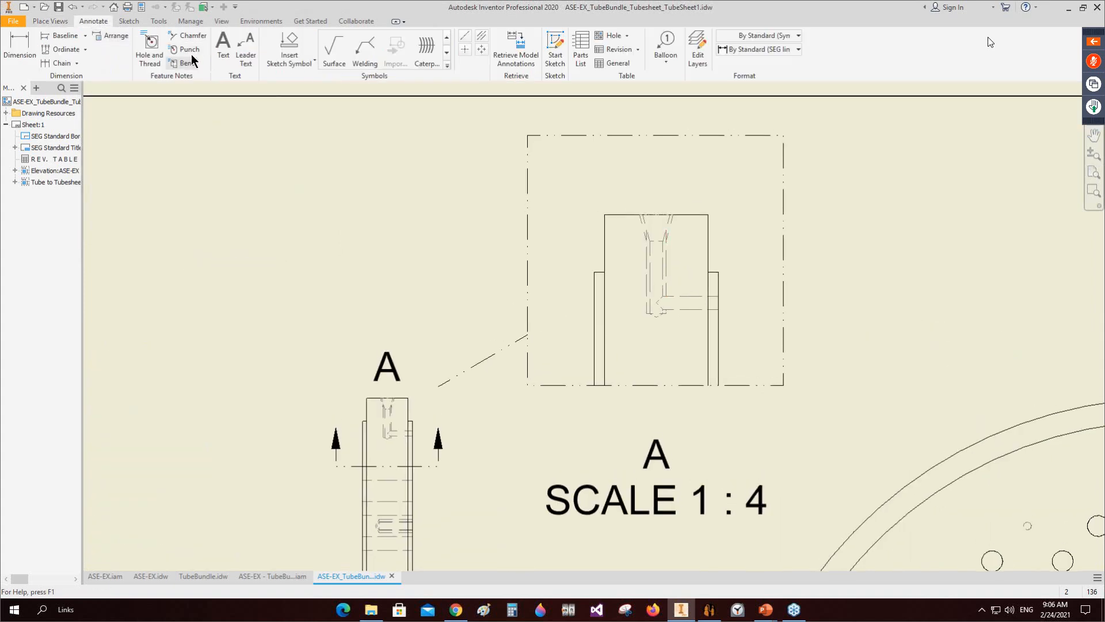
left_click(150, 49)
left_click(650, 266)
key("Escape")
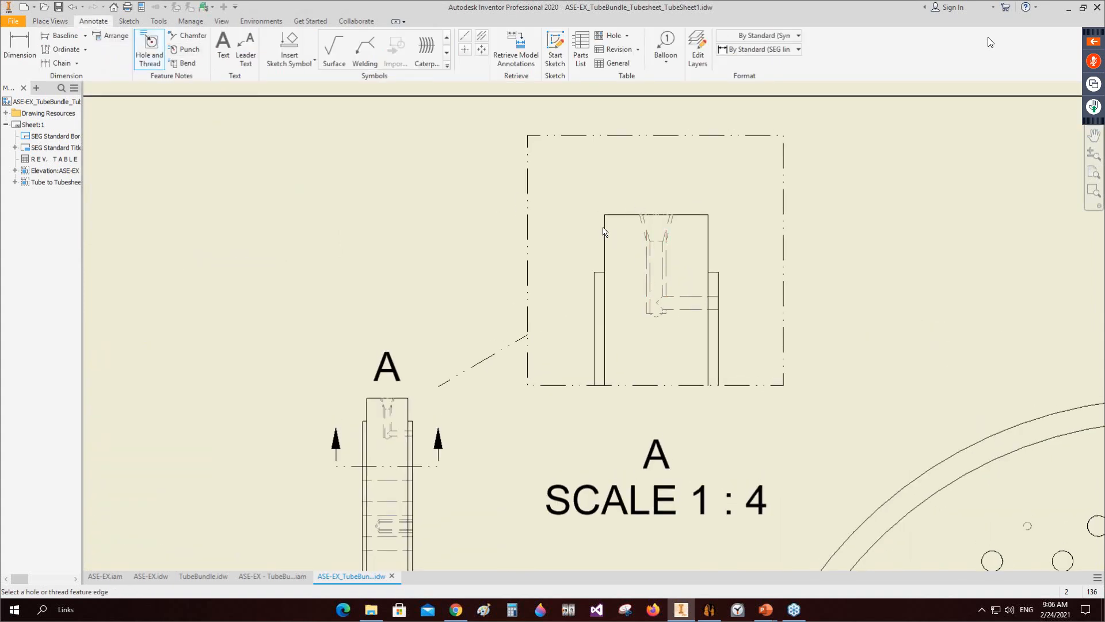
left_click(148, 43)
left_click(666, 259)
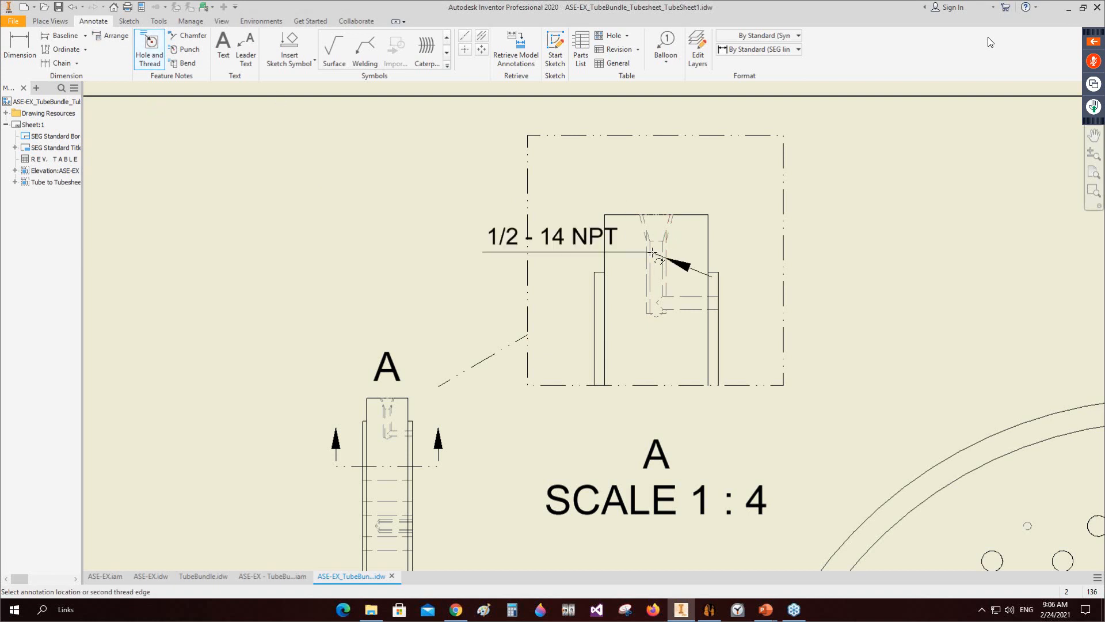
left_click(436, 183)
right_click(436, 183)
left_click(487, 183)
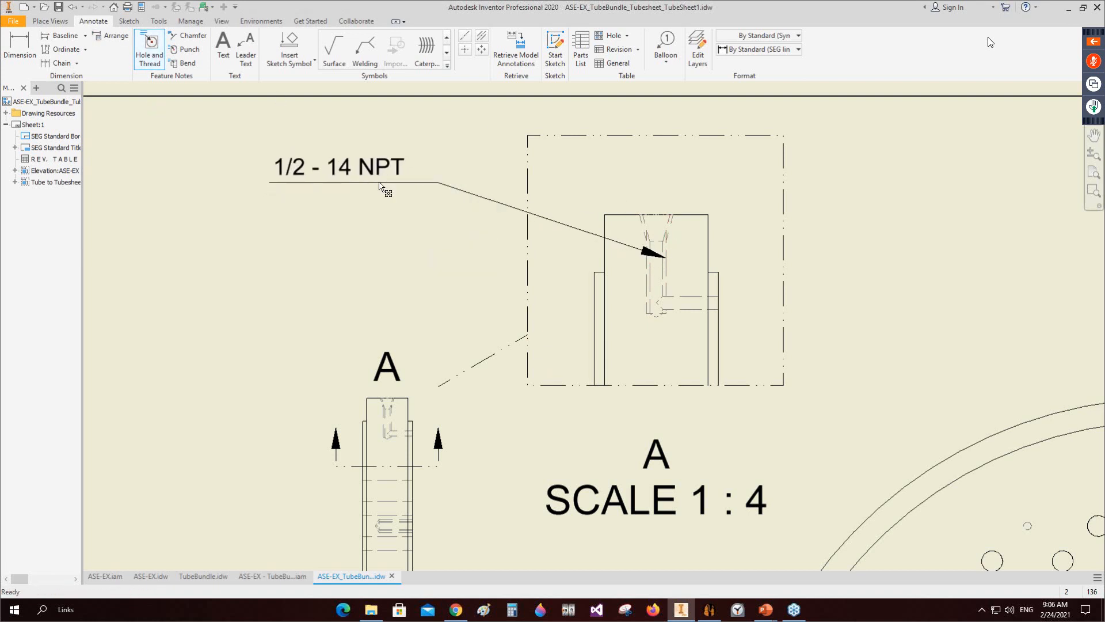
Step: Review the whole tubesheet sheet and inspect the ASE-EX heat exchanger assembly, orbited and from its left side
scroll(406, 203, "down", 3)
scroll(590, 237, "down", 2)
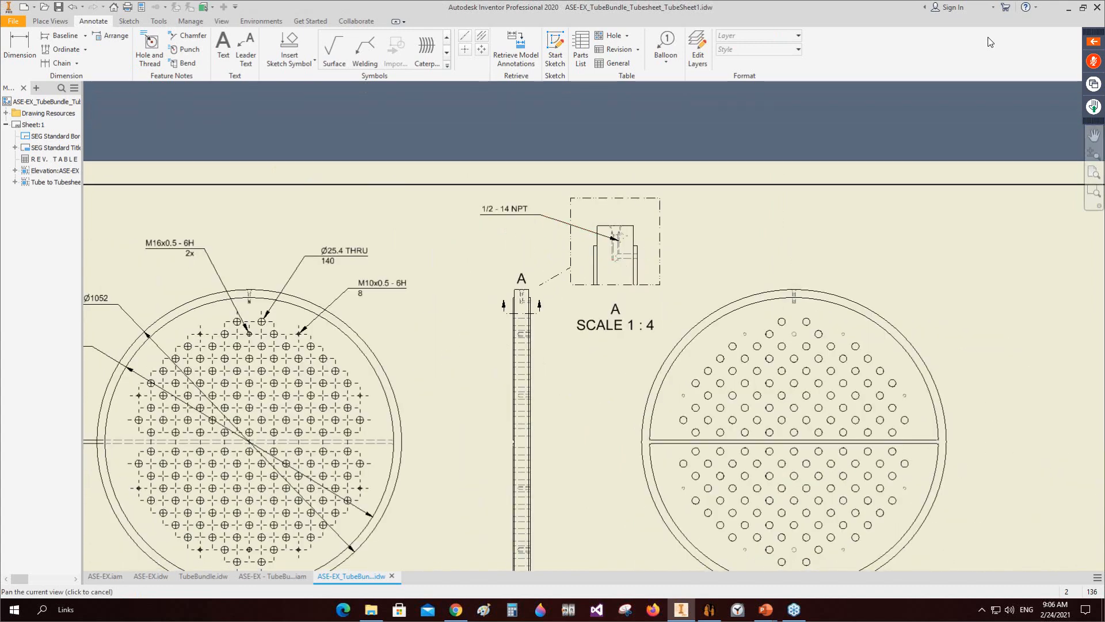
key("Home")
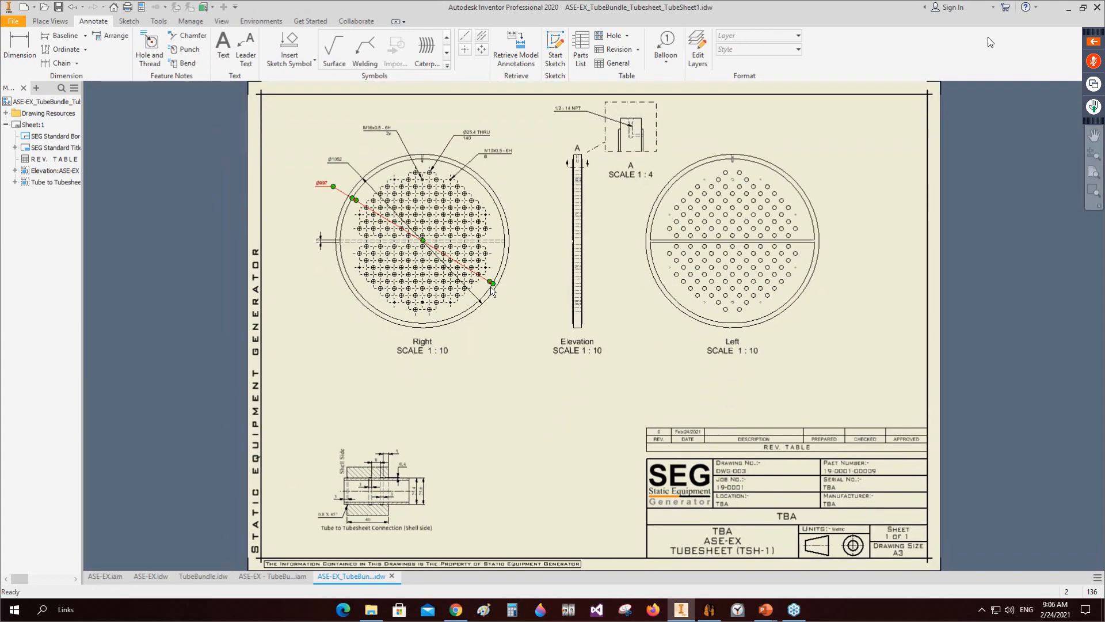
mouse_move(490, 287)
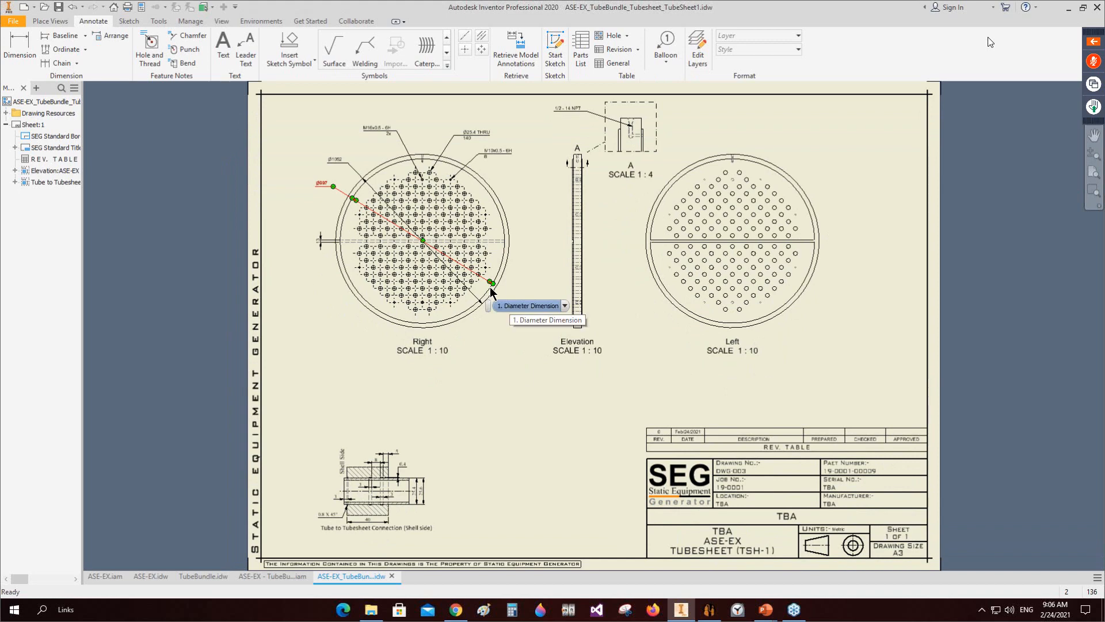
left_click(110, 575)
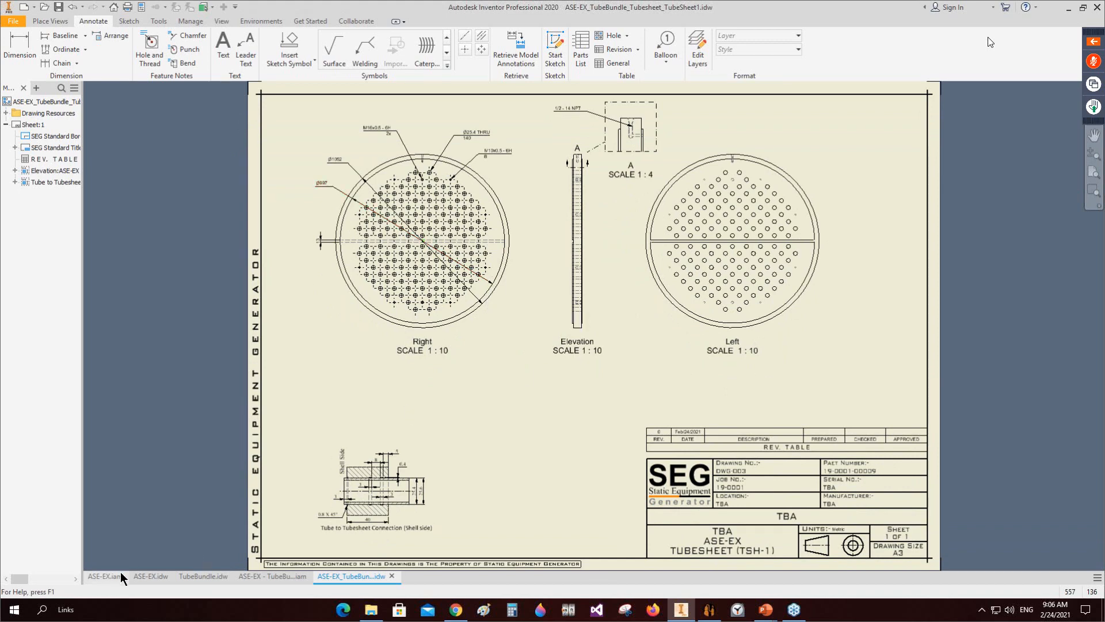
left_click(1093, 252)
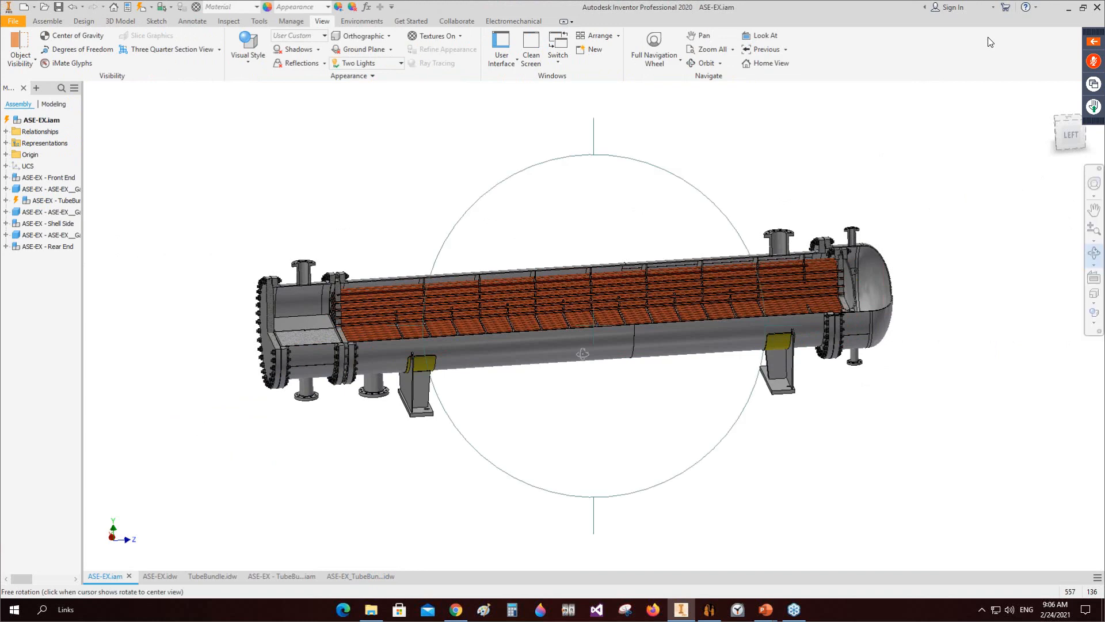
left_click_drag(573, 348, 689, 349)
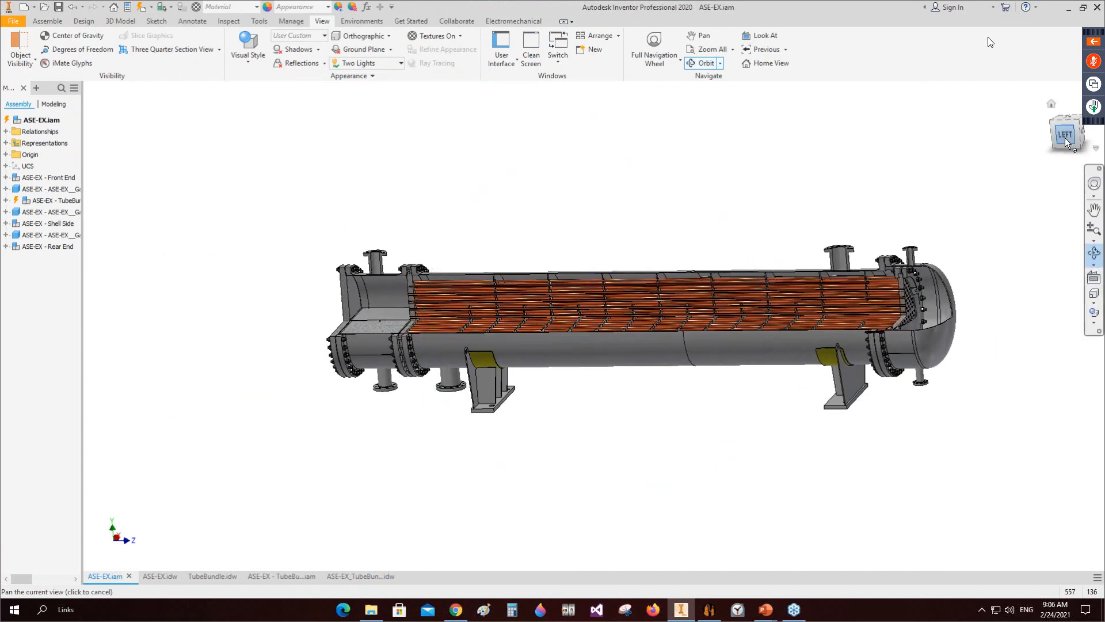
scroll(872, 321, "up", 2)
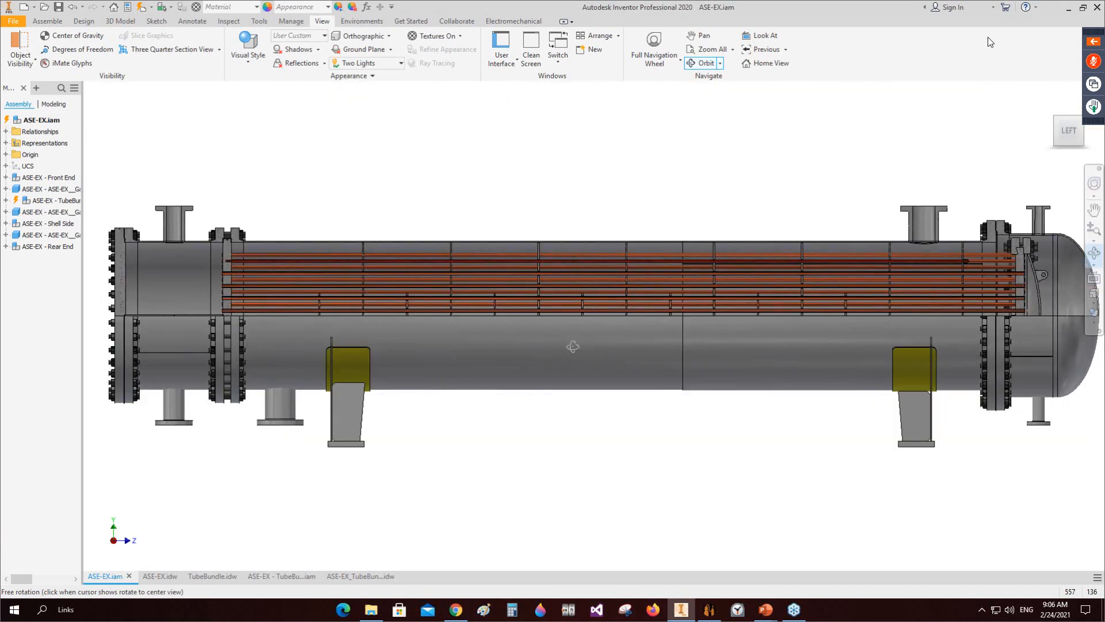
right_click(662, 179)
left_click(703, 179)
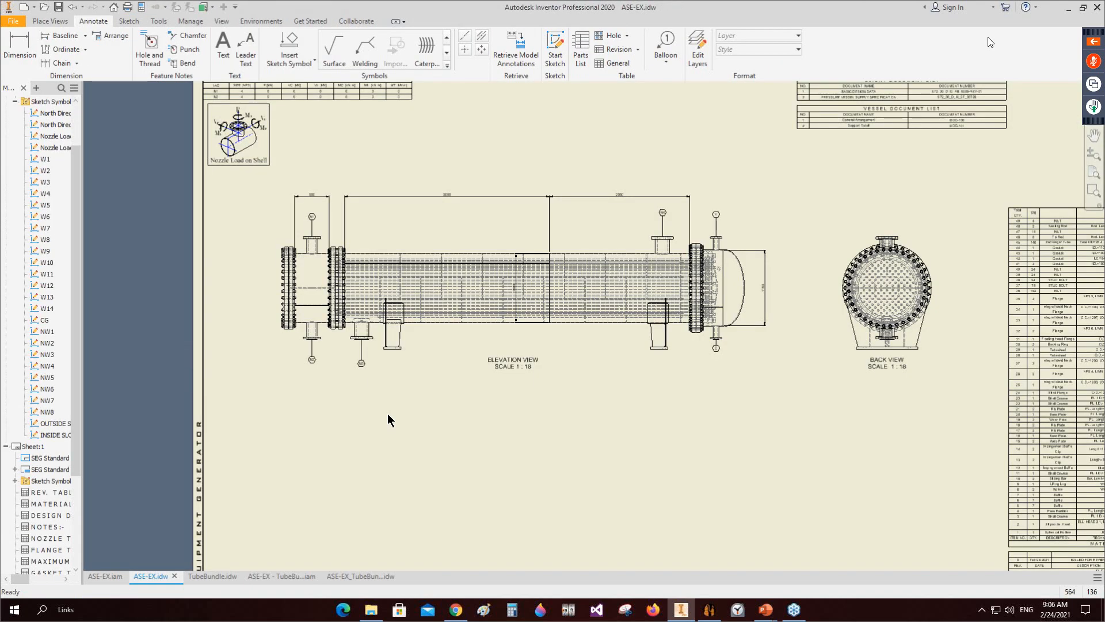
Step: Review the general arrangement drawing, the tube bundle drawing and the tube bundle assembly from its left side
scroll(425, 398, "down", 3)
scroll(435, 385, "down", 1)
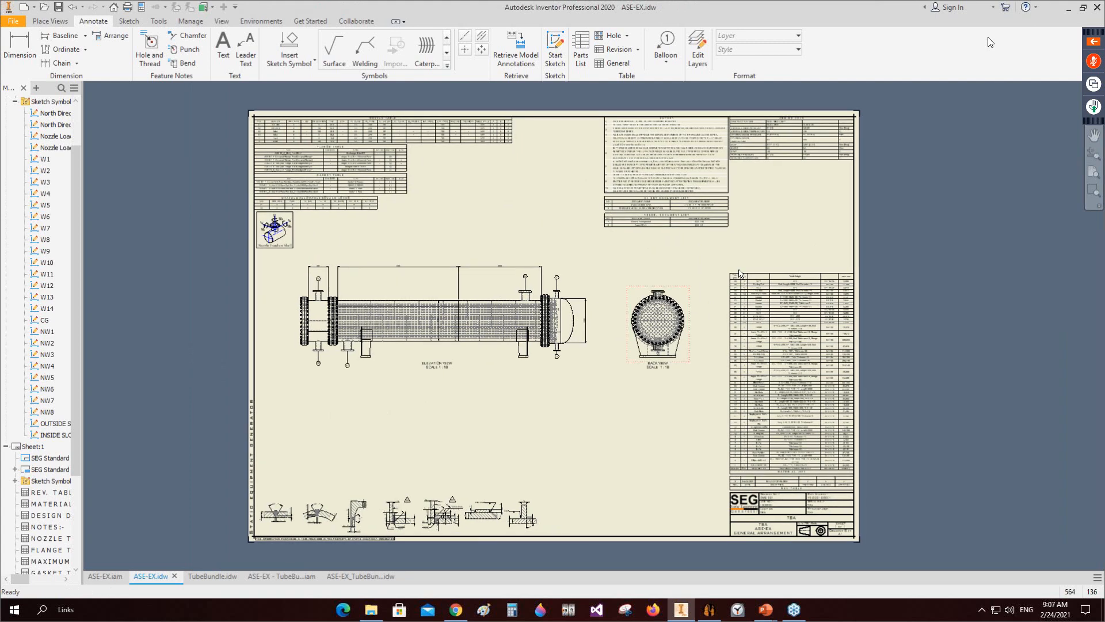
left_click(202, 577)
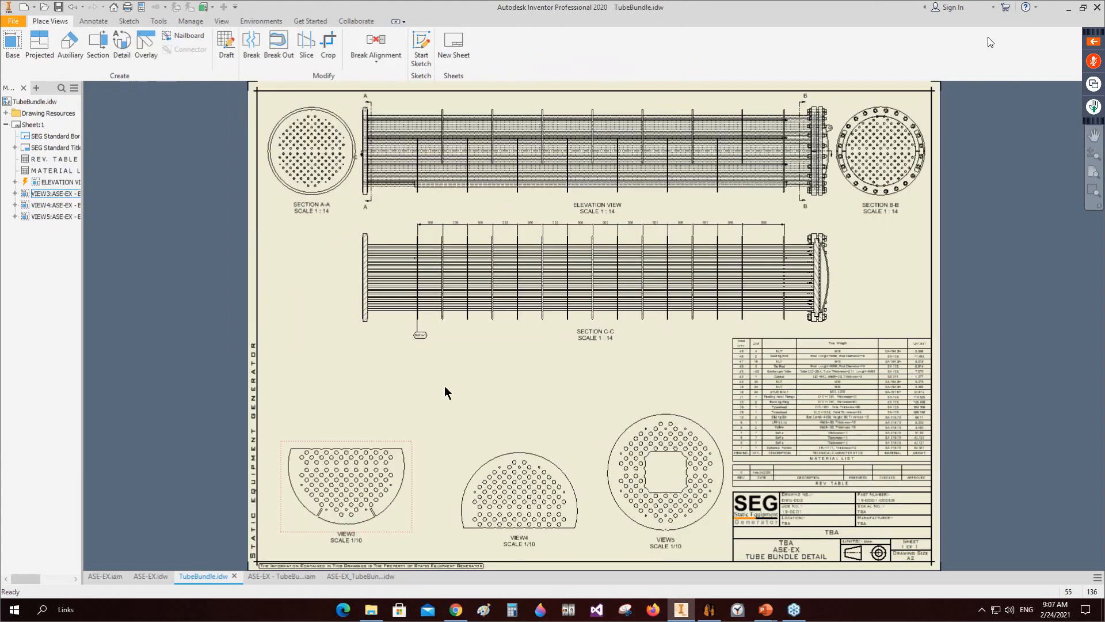
left_click(253, 576)
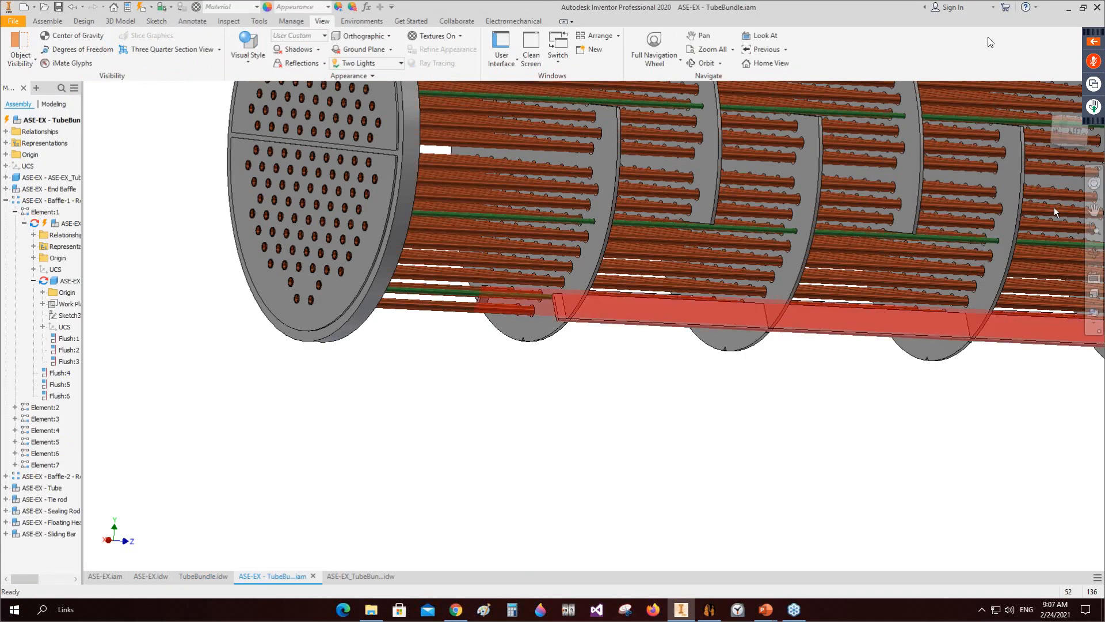
left_click(1072, 131)
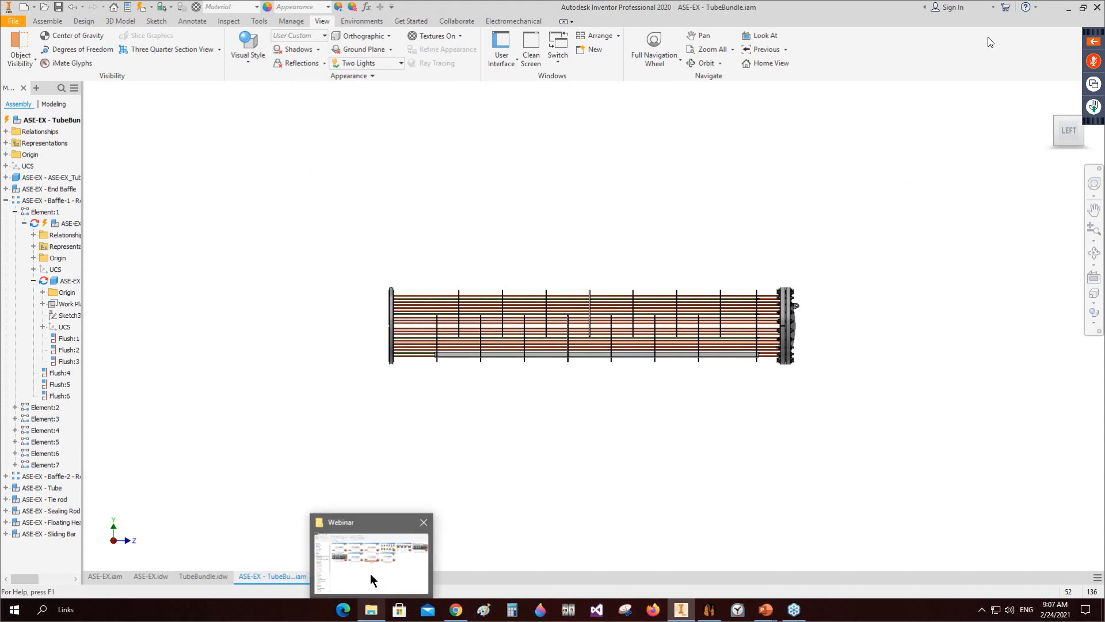
Step: Close the tubesheet drawing, the tube bundle assembly and drawing, and the ASE-EX drawing and assembly
left_click(343, 575)
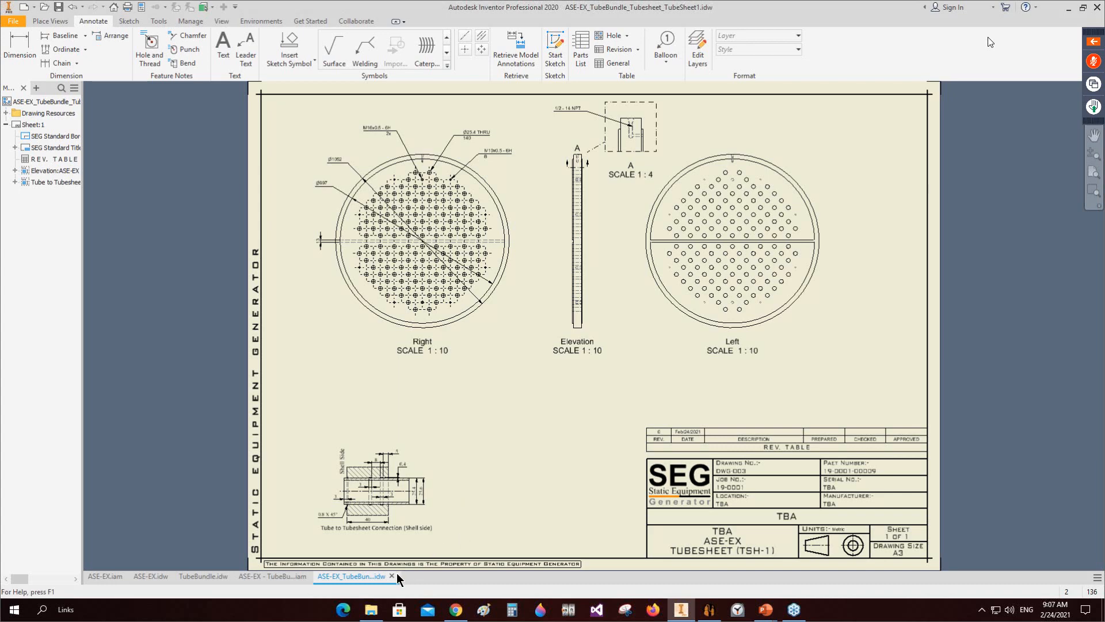
left_click(288, 576)
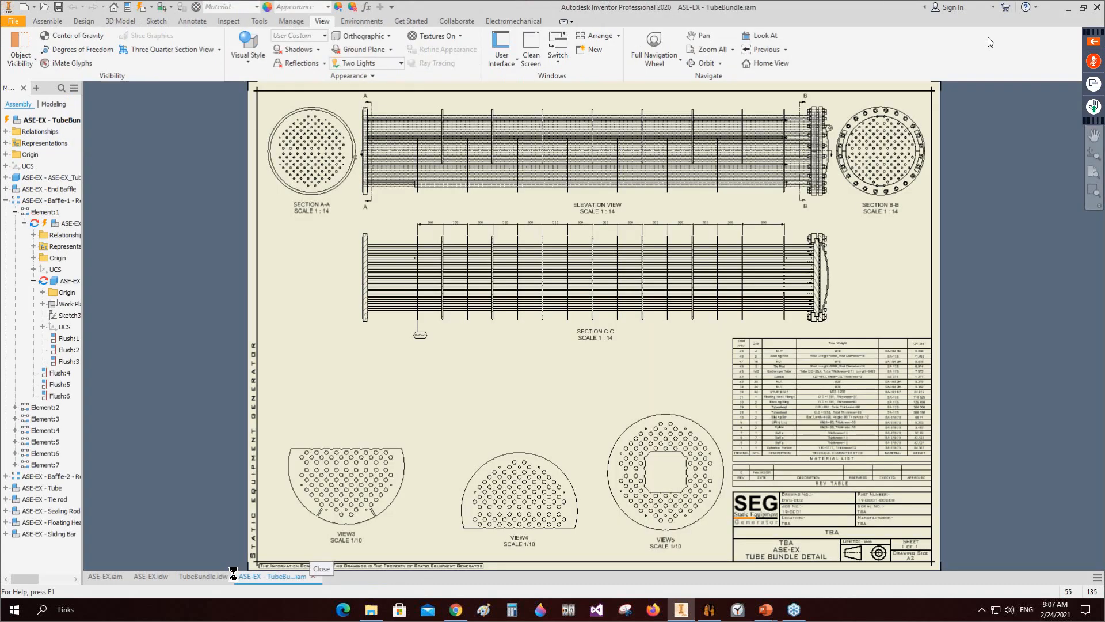
left_click(233, 576)
left_click(174, 575)
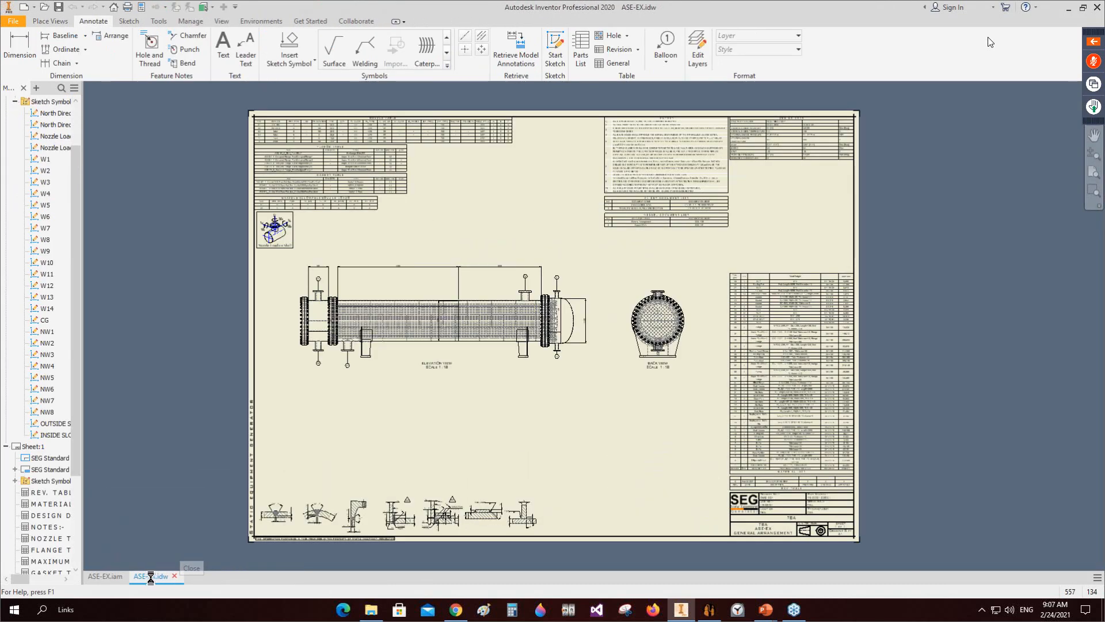
left_click(132, 576)
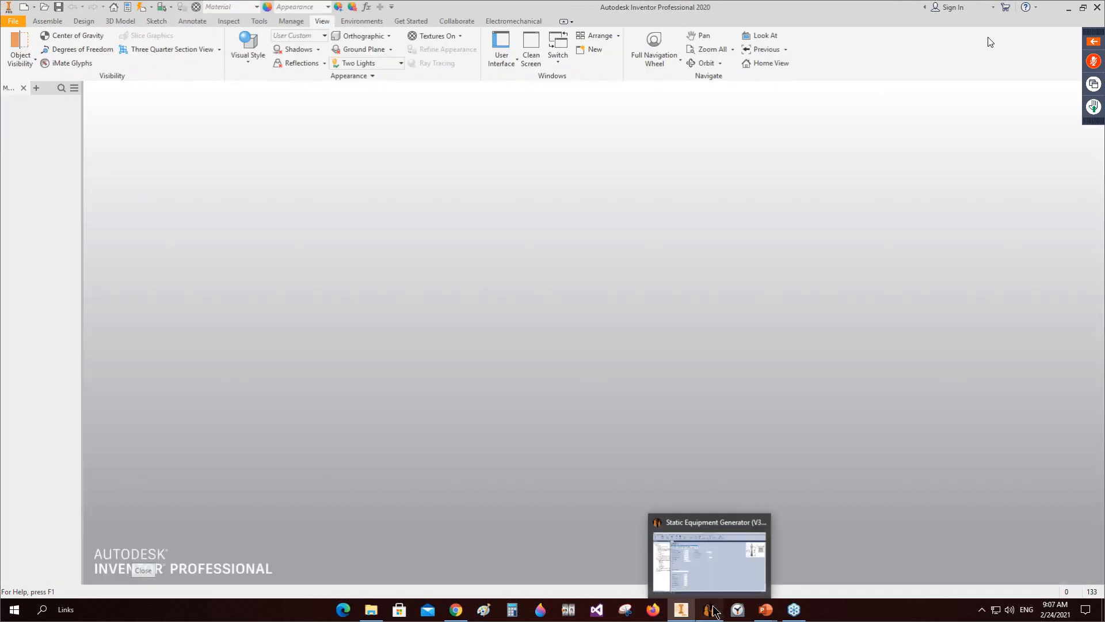
Step: Switch to Static Equipment Generator, create a new project named Demo-BKU with its workspace folder, and close the floating tool box
left_click(713, 608)
left_click(46, 24)
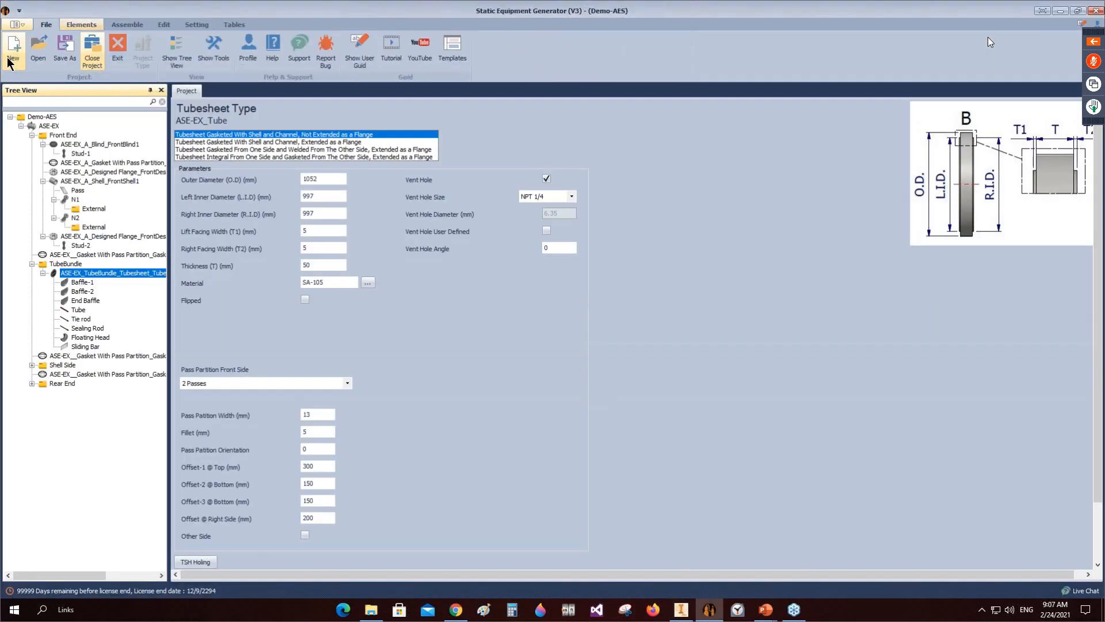
left_click(13, 49)
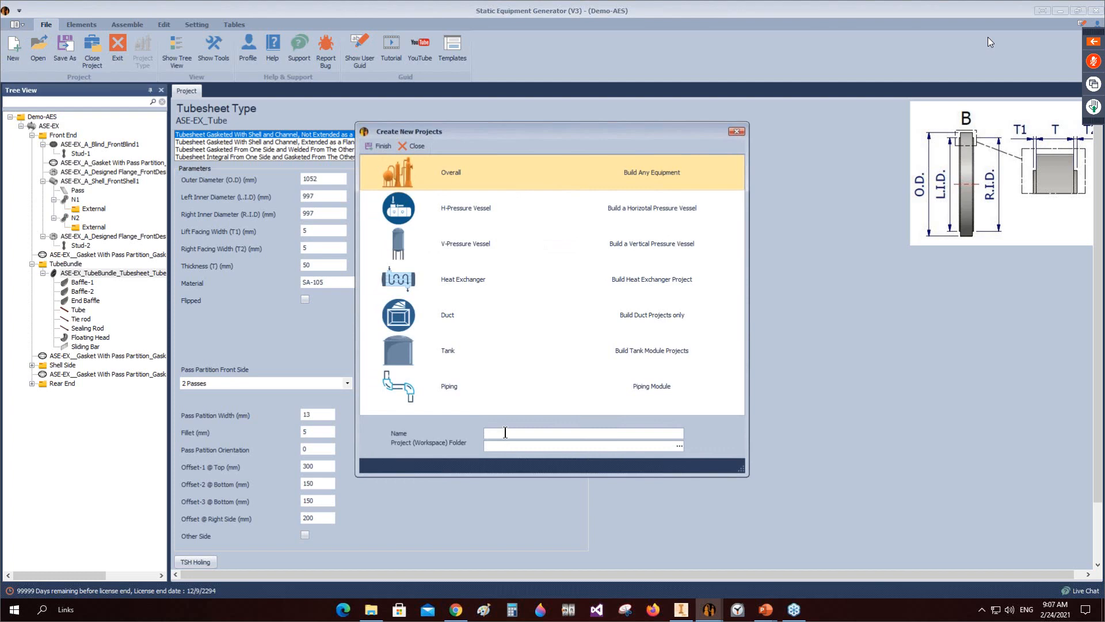
type("d")
left_click(679, 446)
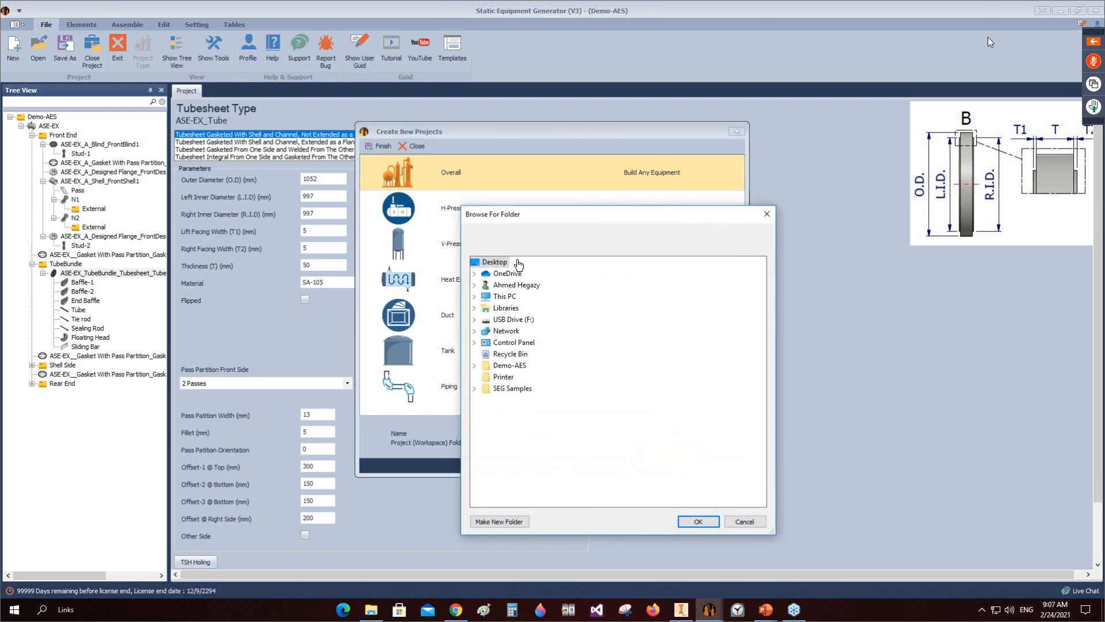
left_click(698, 520)
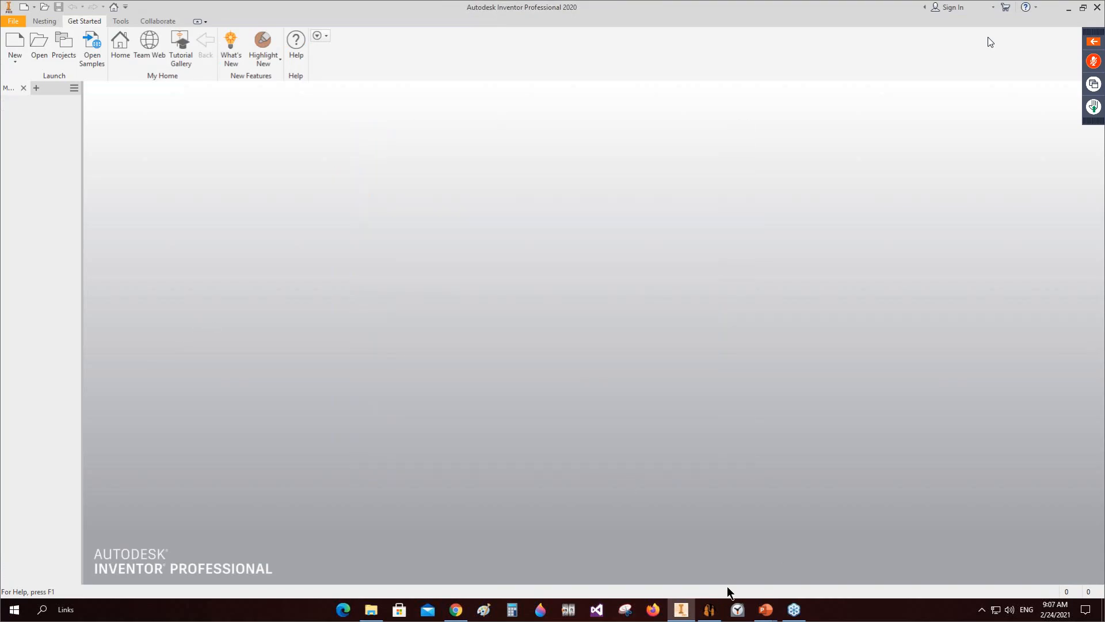
left_click(685, 606)
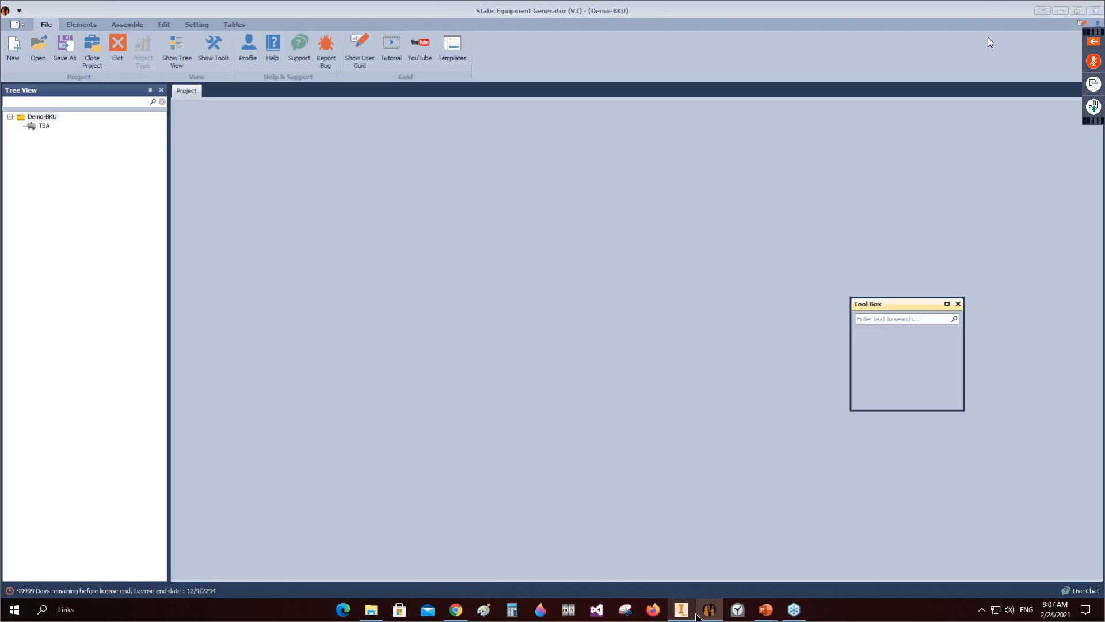
left_click(958, 303)
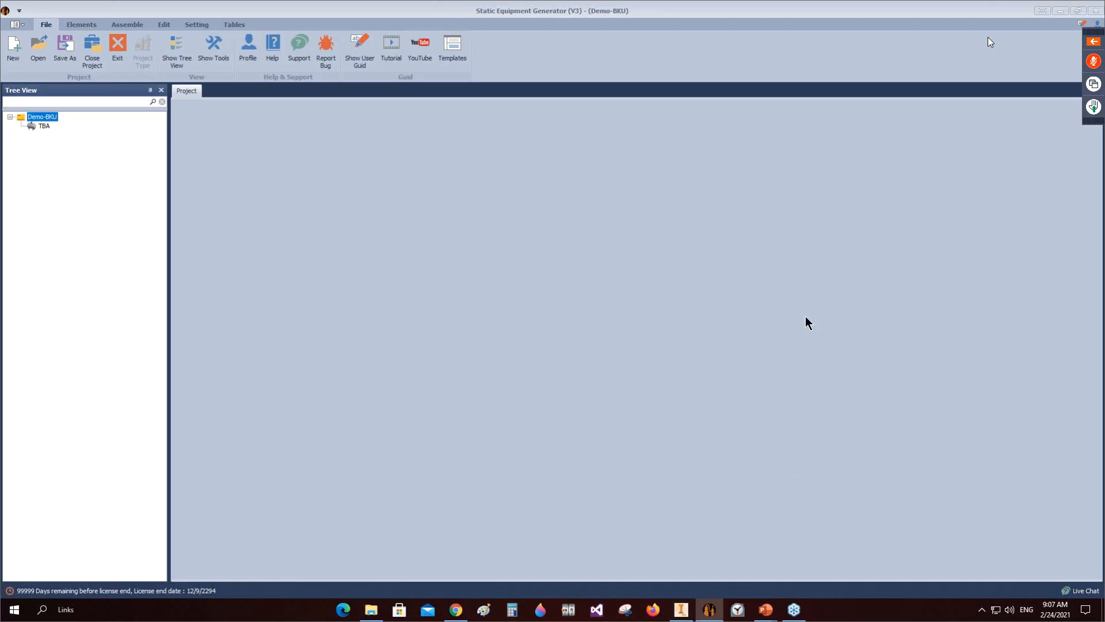
Step: Rename the project's TBA vessel as BKU-EX
right_click(43, 125)
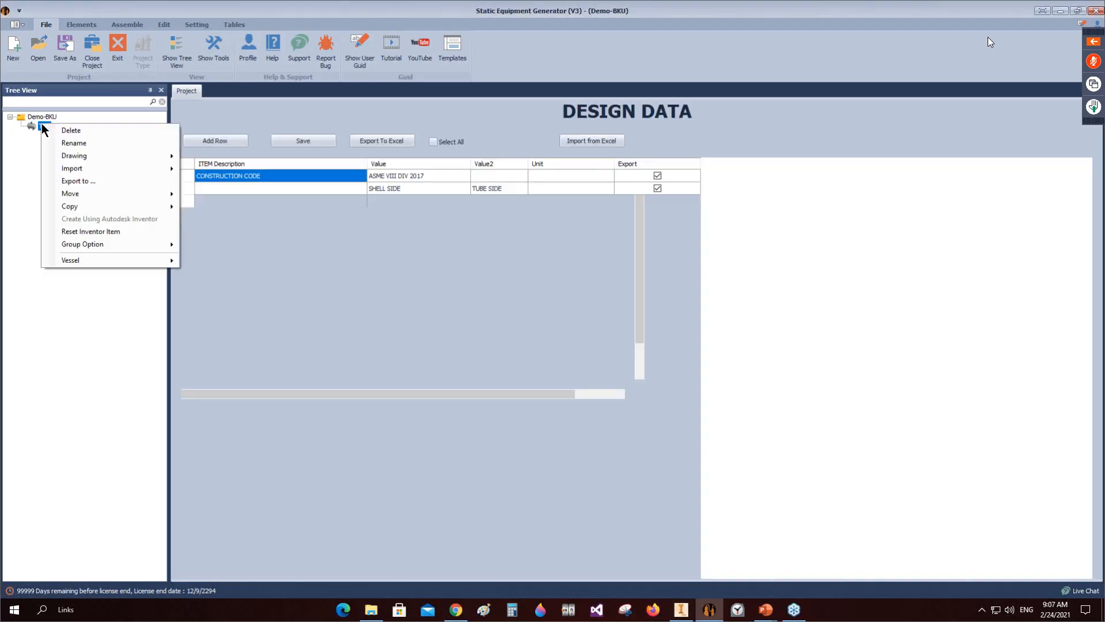
left_click(71, 140)
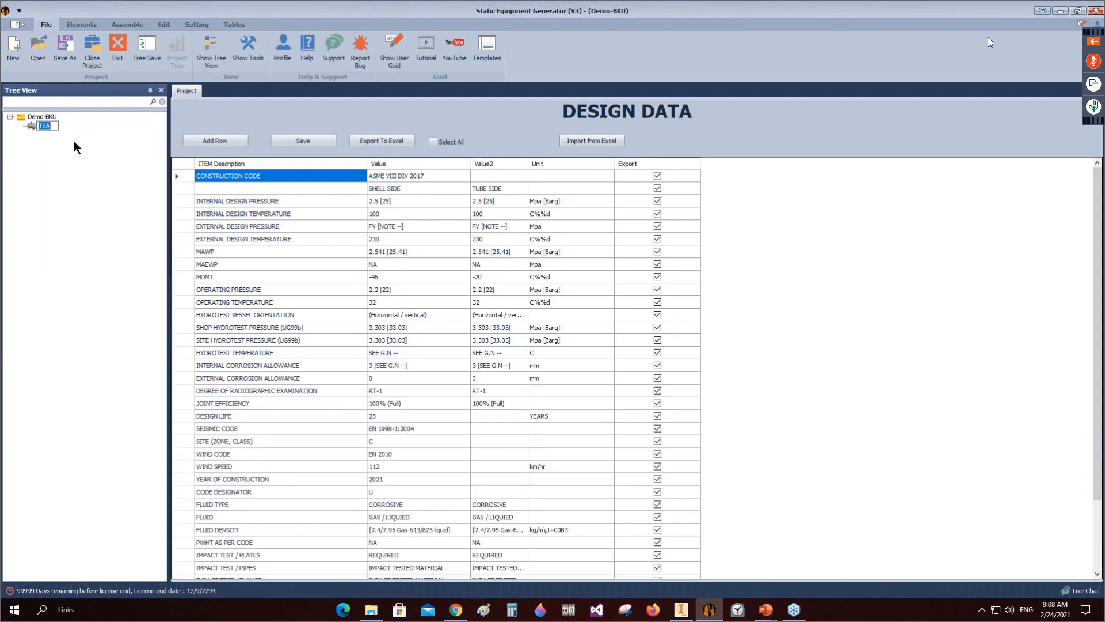
type("BKU-EX")
key("Return")
Step: Review the equipment settings of BKU-EX, including its position, direction and units, and close them without changes
left_click(31, 127)
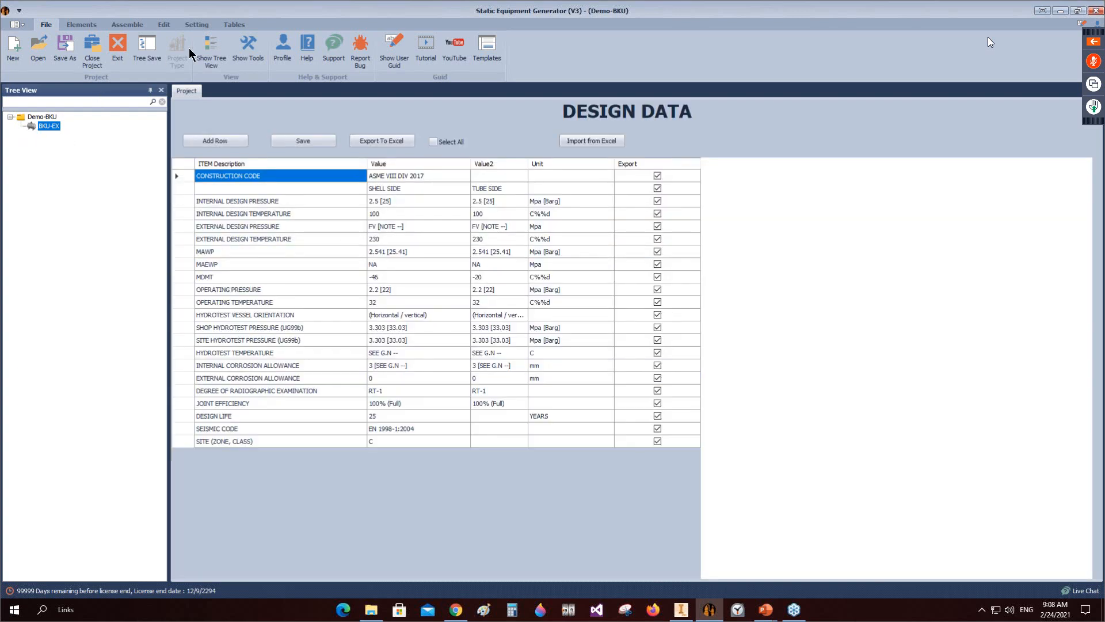
left_click(196, 24)
left_click(19, 50)
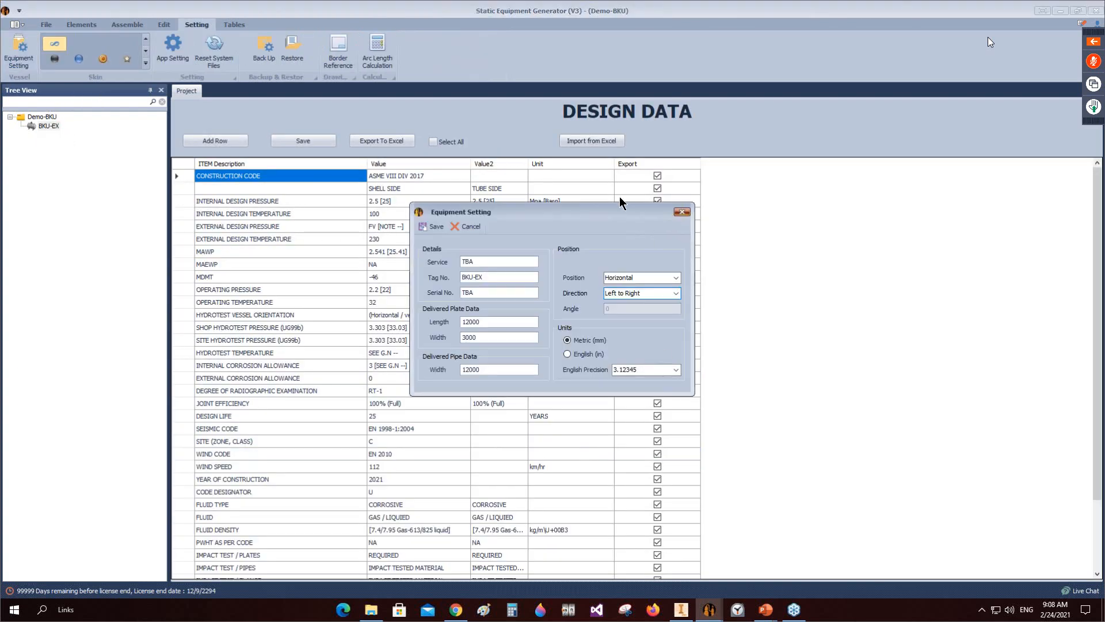
left_click(681, 212)
Step: Enable parent and child previews in the application settings, choose the BOM numbering method and save
left_click(173, 50)
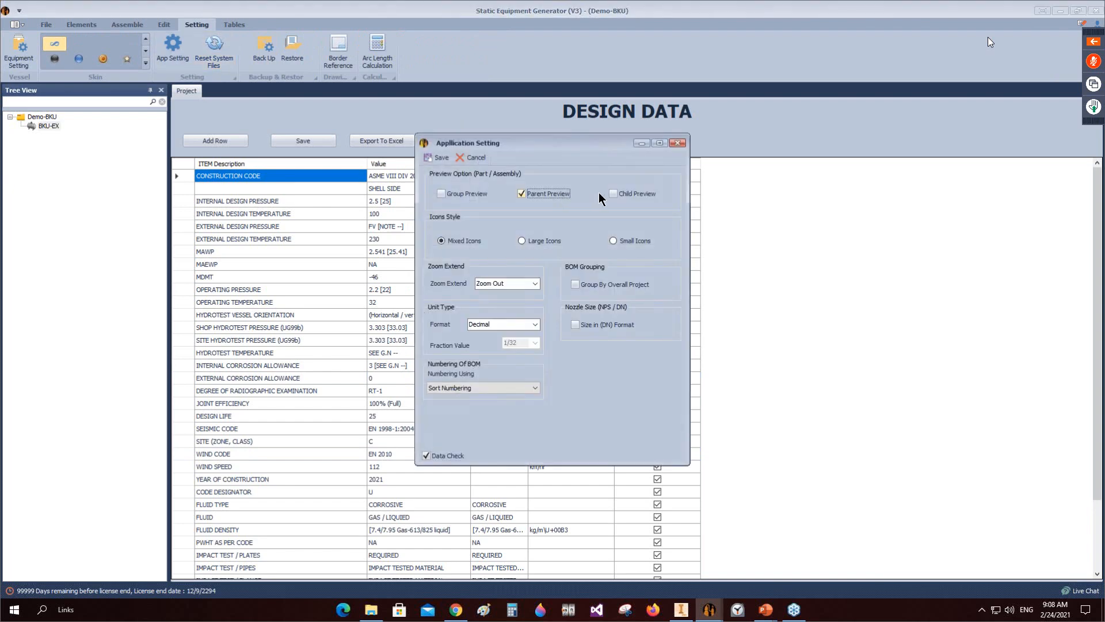
left_click(613, 194)
left_click(524, 388)
left_click(477, 405)
left_click(426, 164)
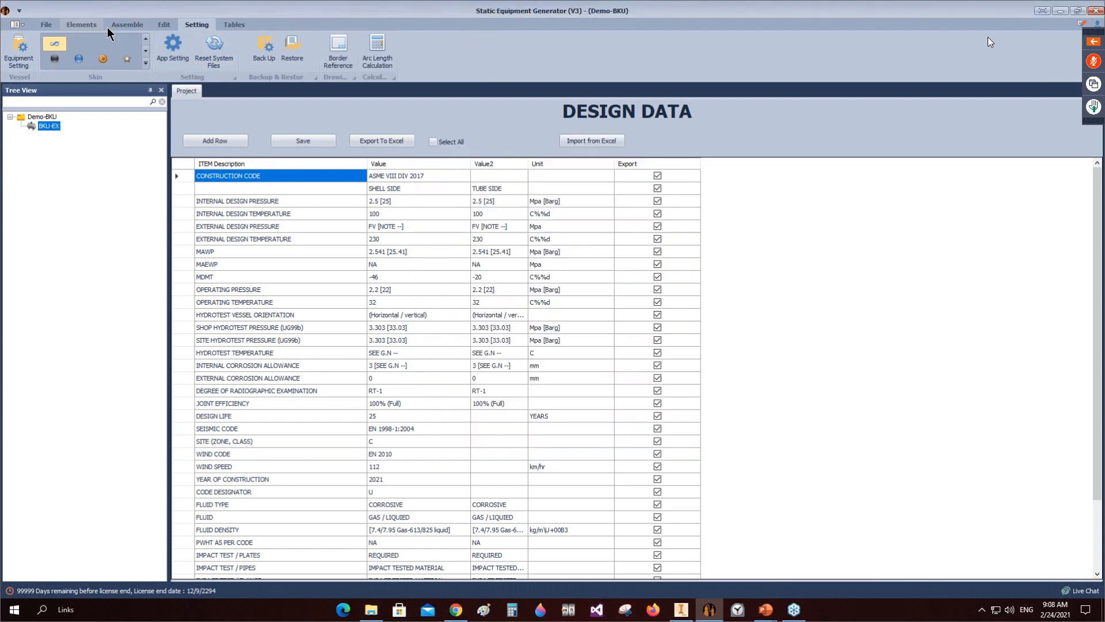
Step: Start a new heat exchanger for the BKU-EX vessel with a clearance of 3 mm
left_click(125, 25)
left_click(90, 50)
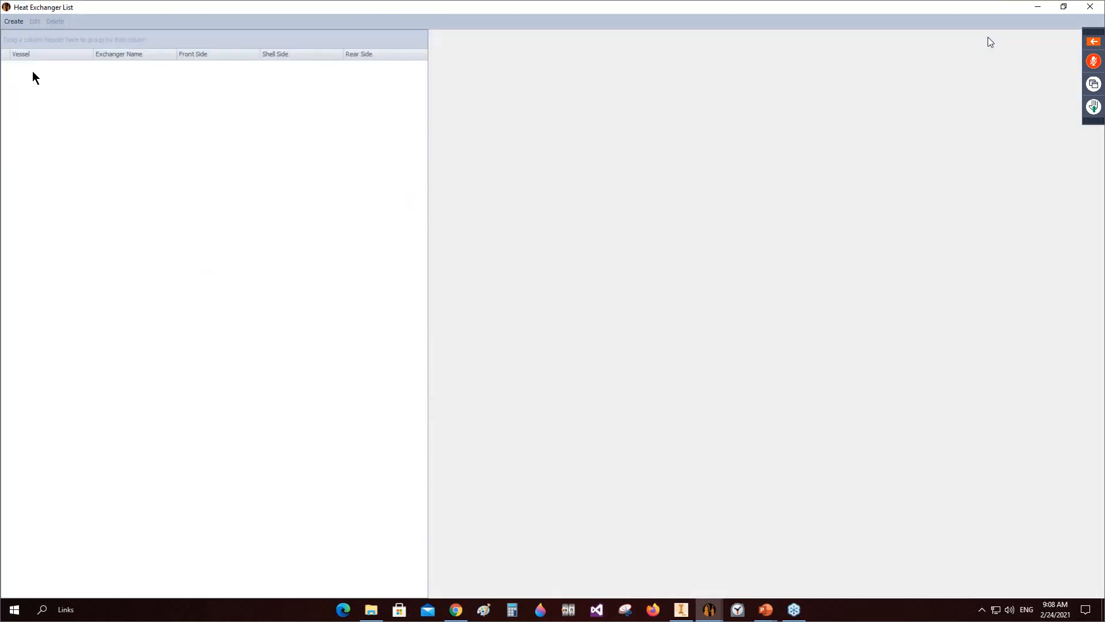
key("Tab")
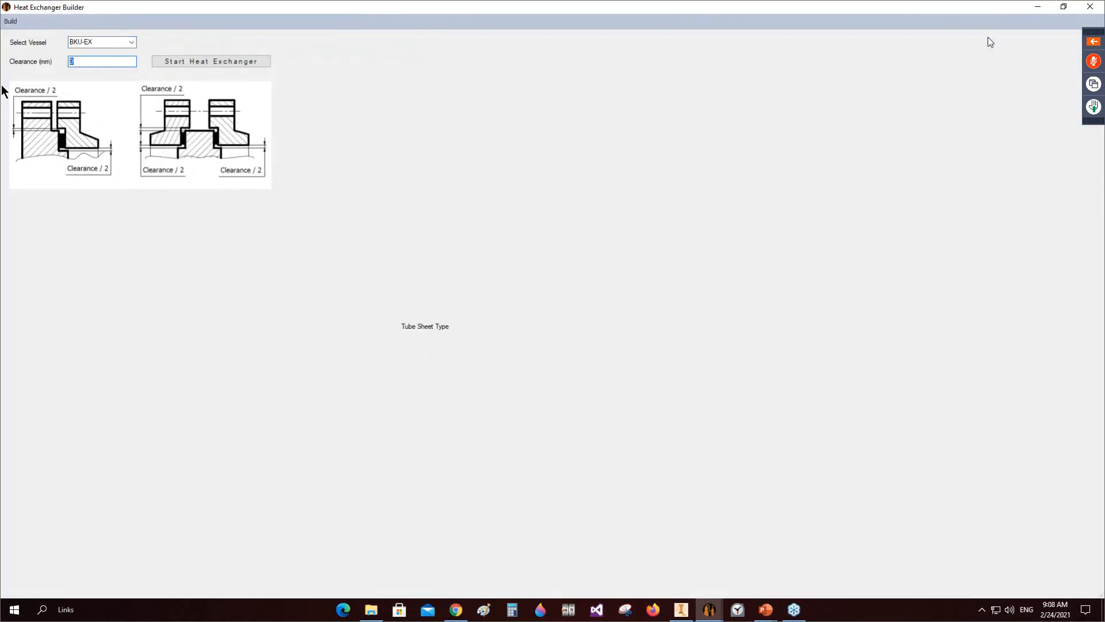
left_click(181, 61)
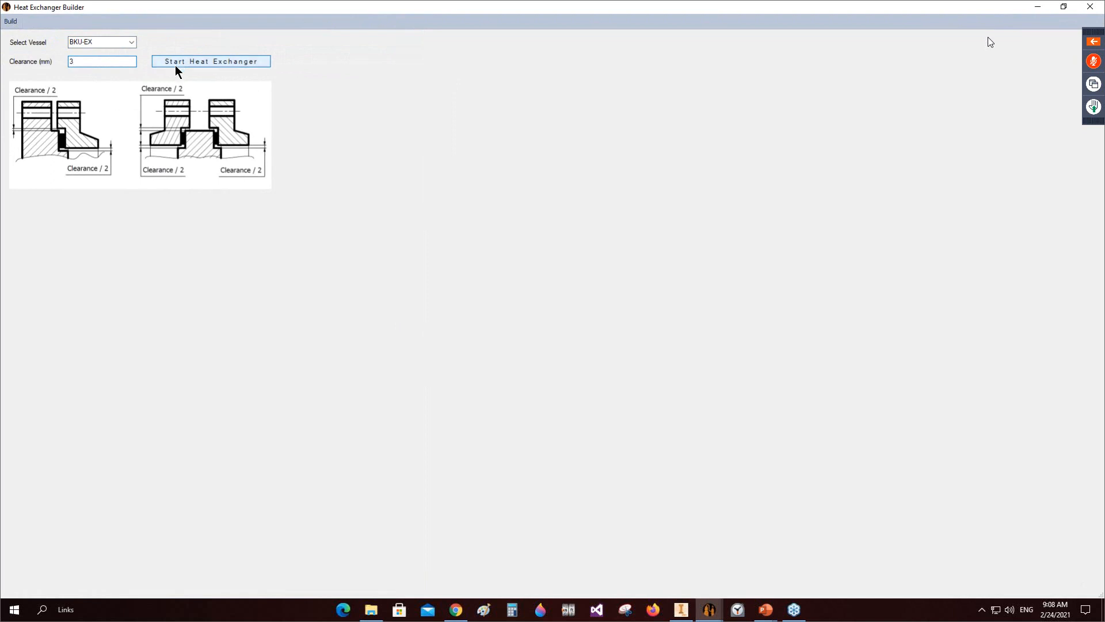
Step: Set the exchanger's front side to type B and check its component parts
left_click(64, 234)
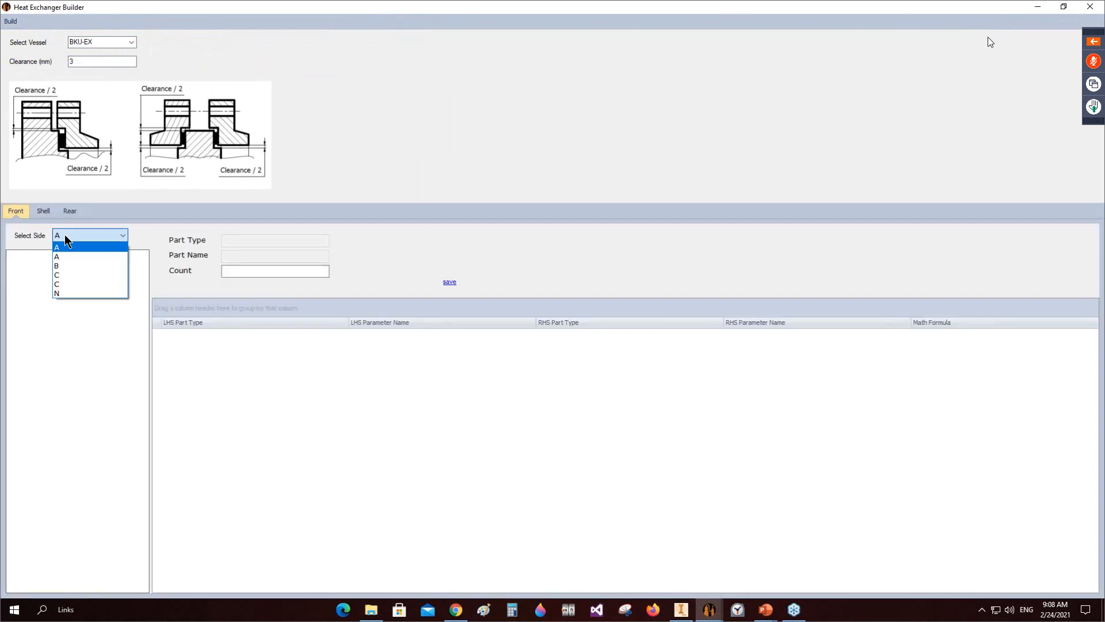
left_click(66, 265)
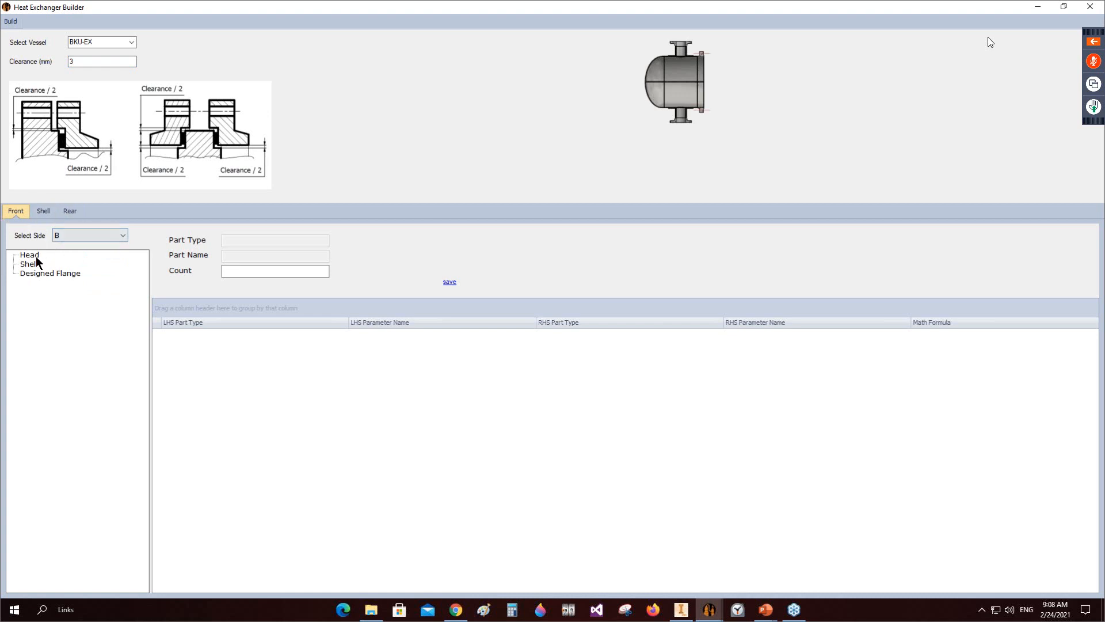
left_click(27, 259)
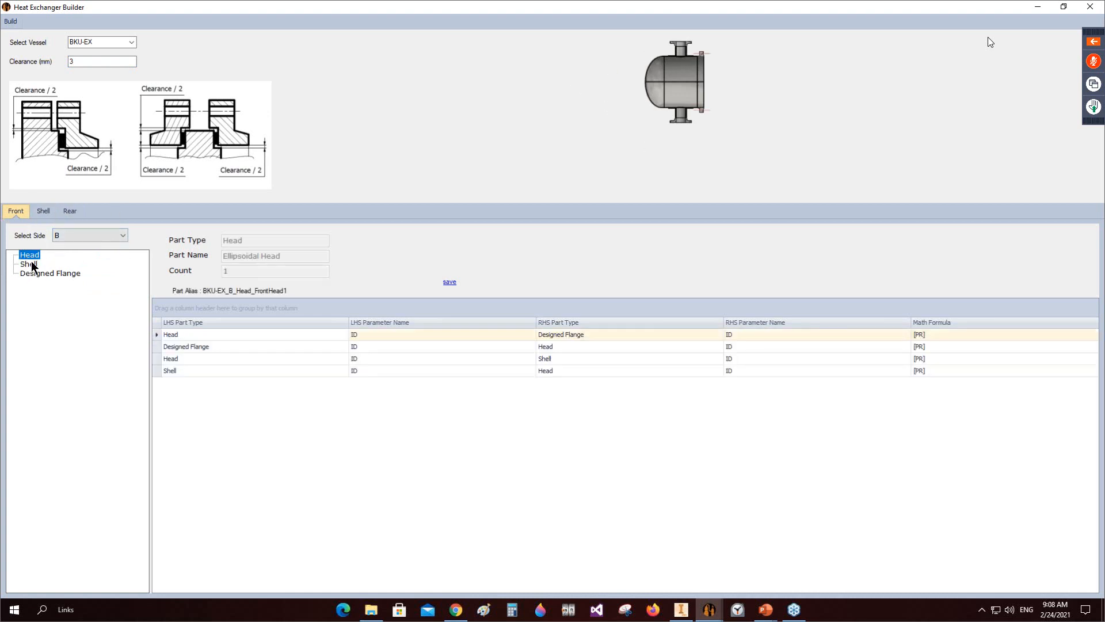
left_click(30, 274)
Step: Set the exchanger's shell side to type K and check its designed flange, cone and head
left_click(44, 210)
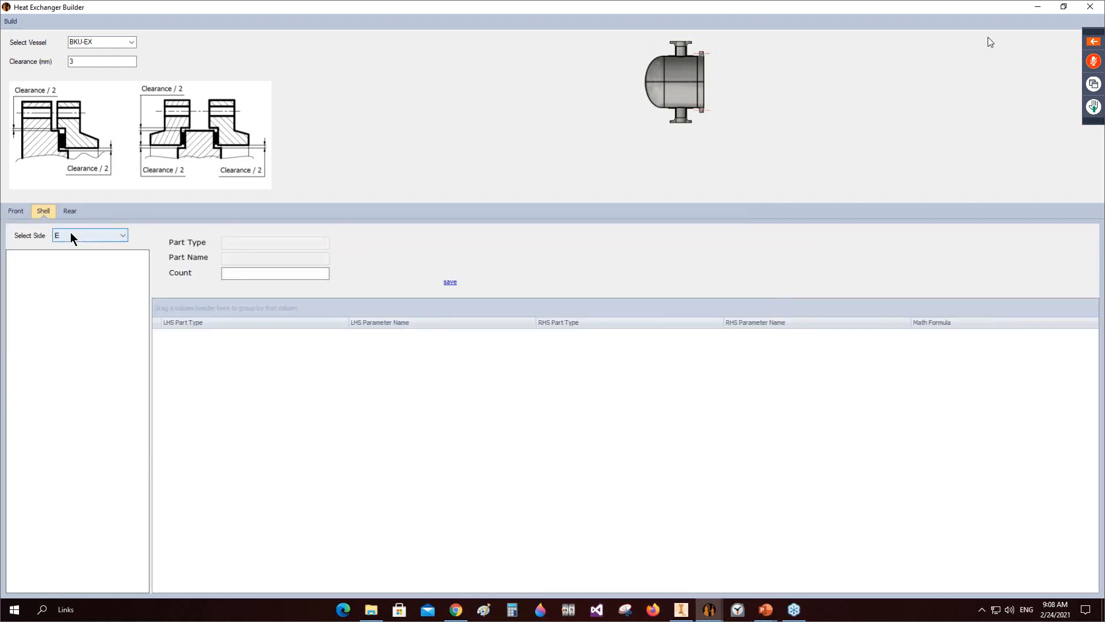
left_click(72, 235)
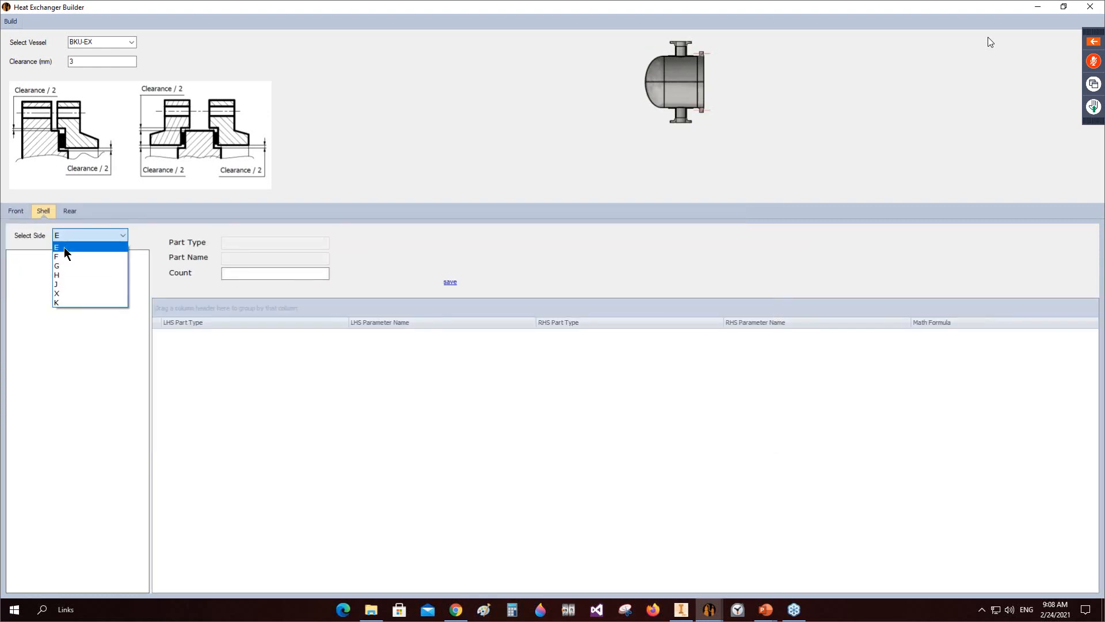
left_click(59, 301)
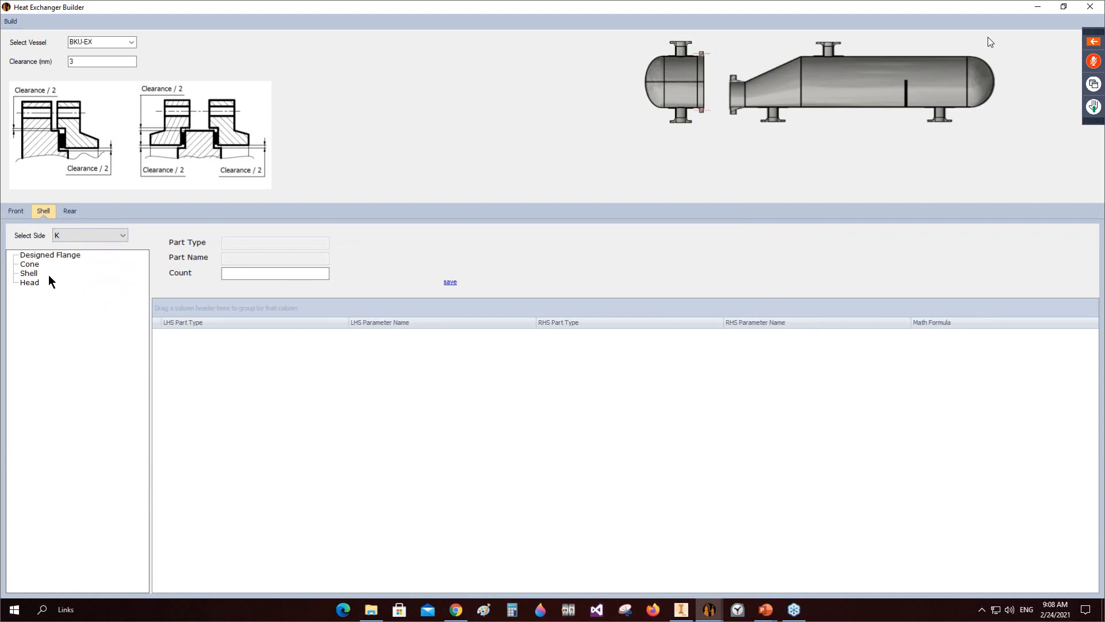
left_click(39, 255)
left_click(31, 264)
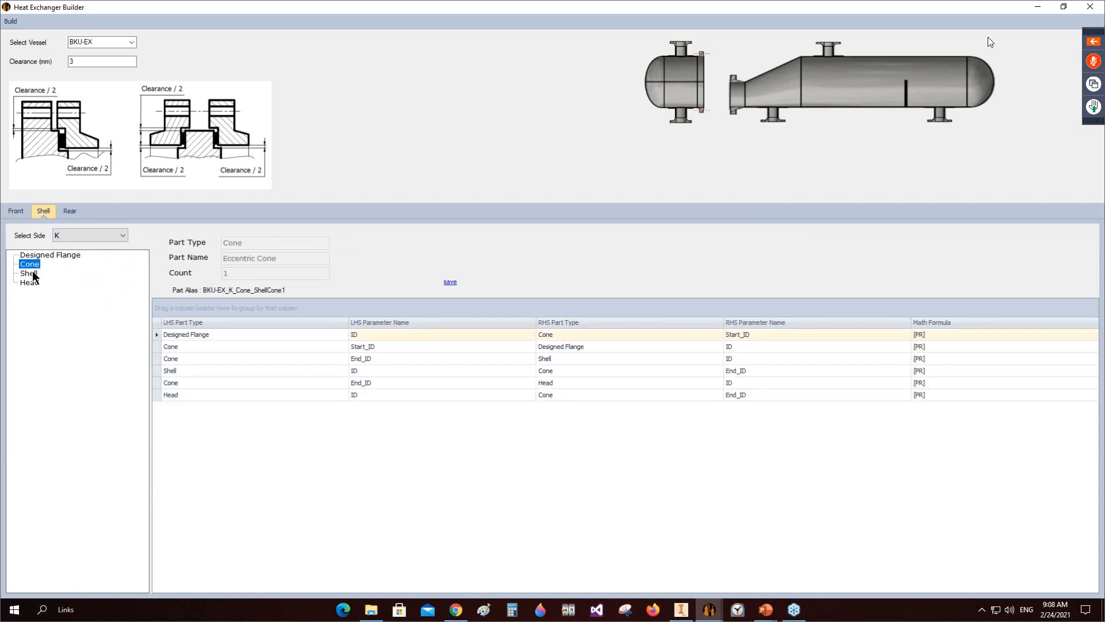
left_click(30, 282)
Step: Set the exchanger's rear side to type U and build the heat exchanger
left_click(79, 212)
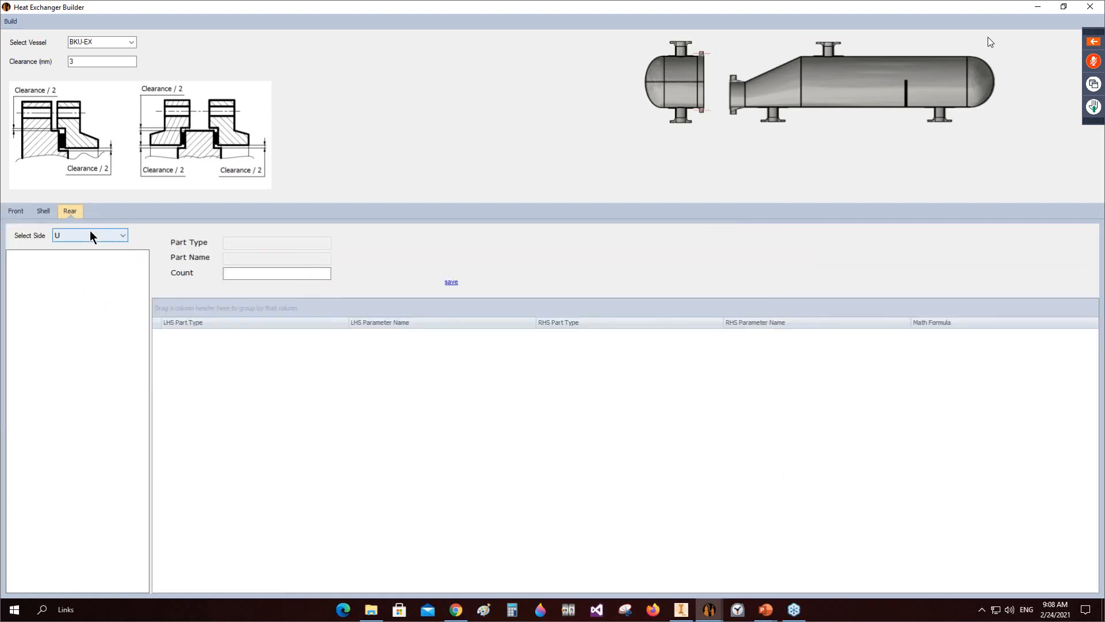
left_click(90, 234)
left_click(67, 248)
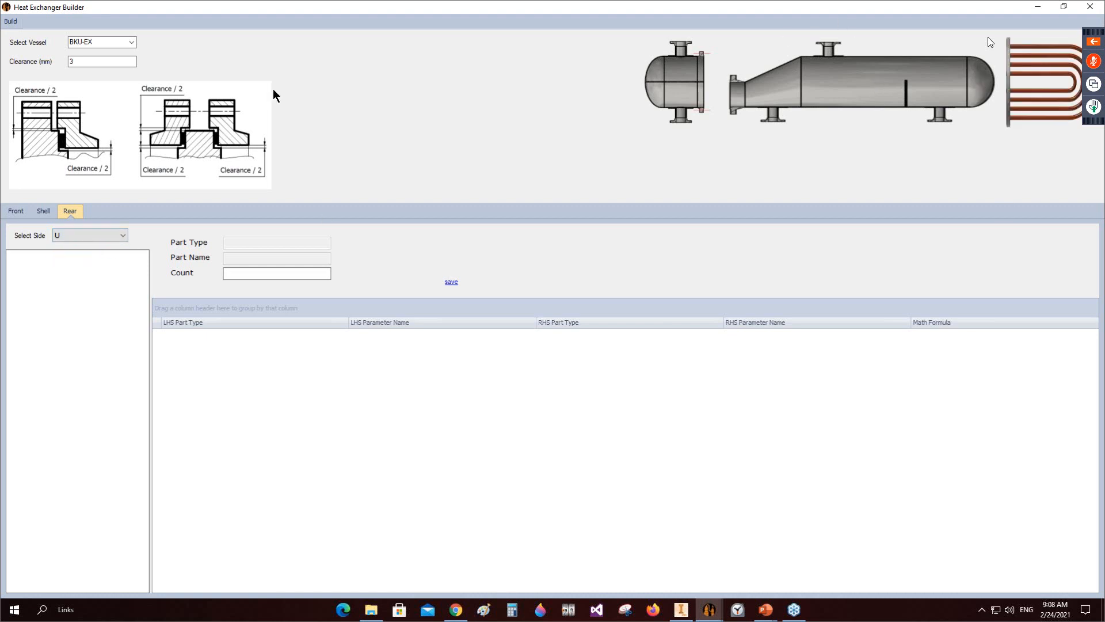
left_click(11, 22)
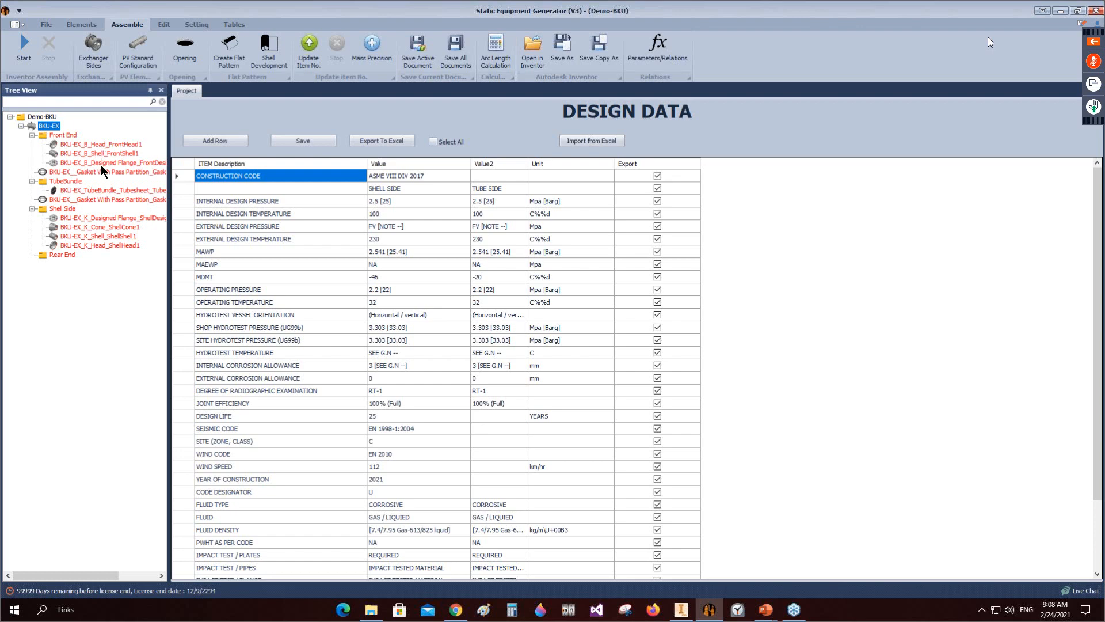
Step: Set the front shell's inner diameter to 1000 mm, L.W.L. orientation to 120 and length to 300 mm, then save
left_click(56, 153)
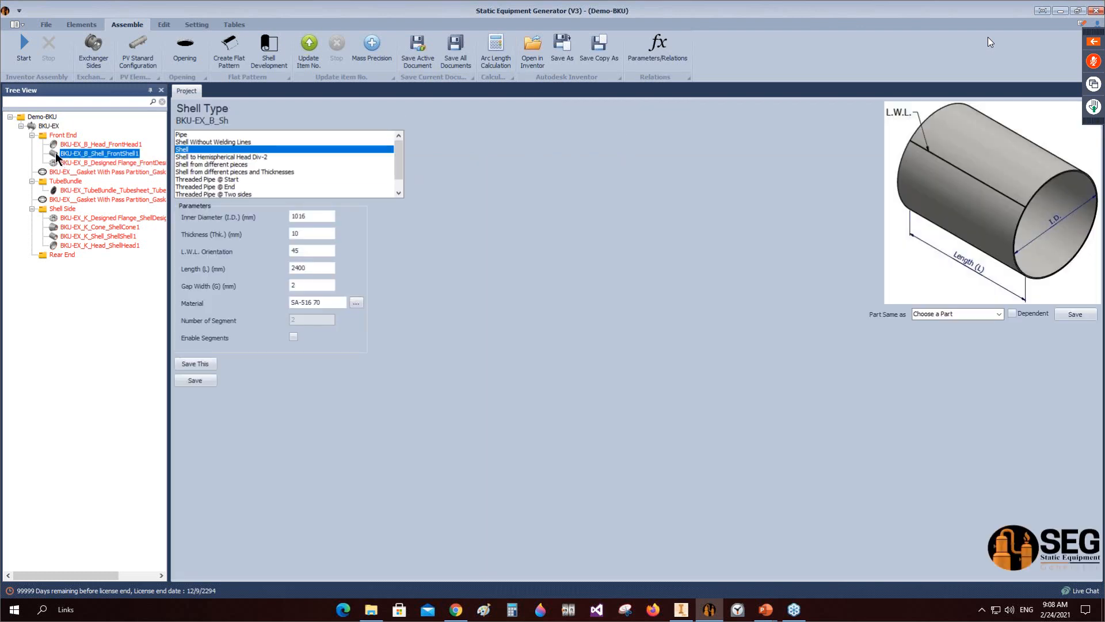
left_click_drag(309, 217, 254, 217)
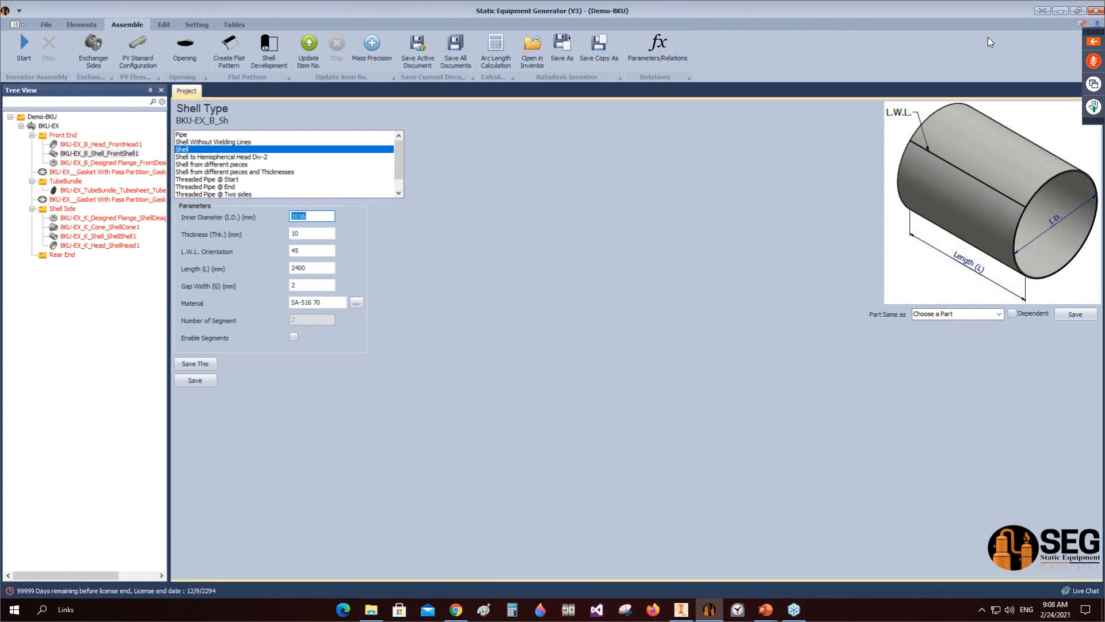
type("100")
key("Tab")
key("Tab")
type("12")
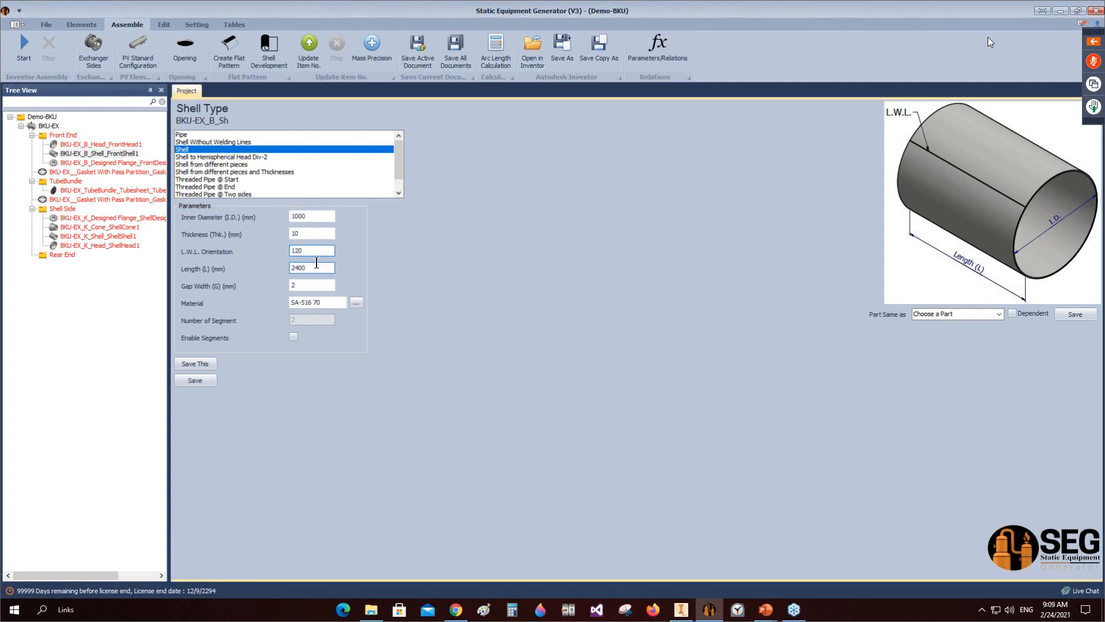
key("Tab")
type("300")
left_click(205, 382)
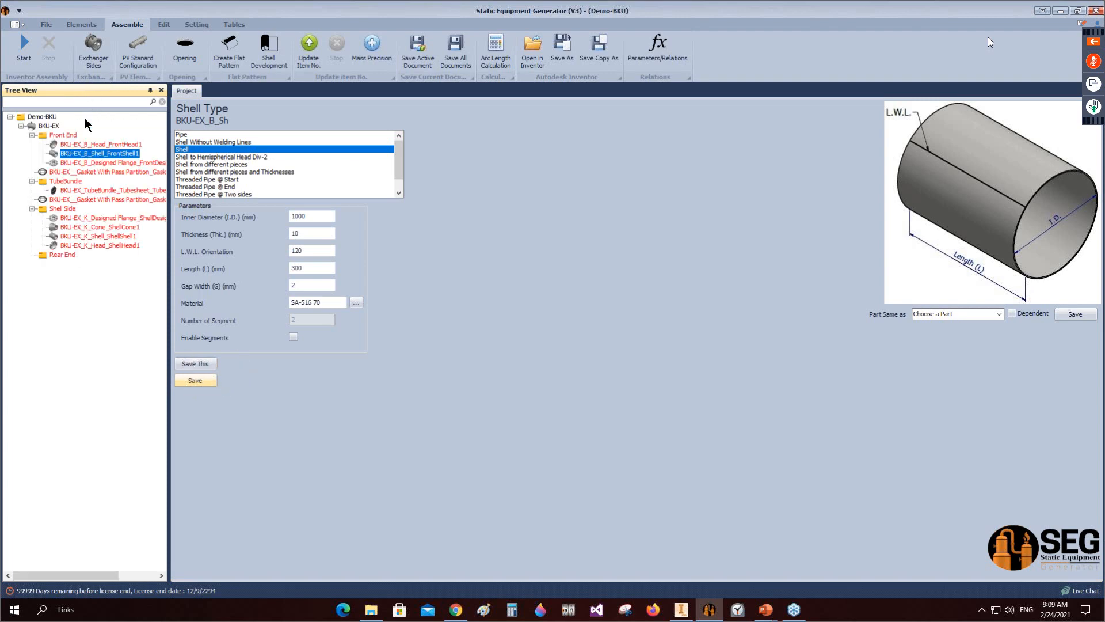
Step: Review the parameter relations between the BKU-EX parts and close the list
left_click(656, 57)
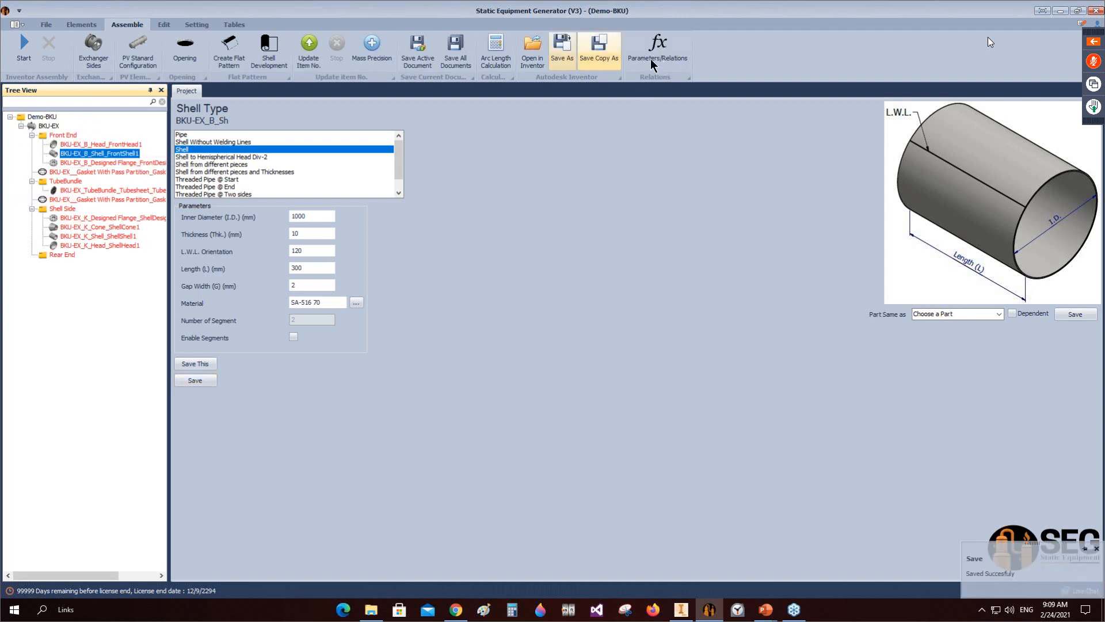
left_click(772, 172)
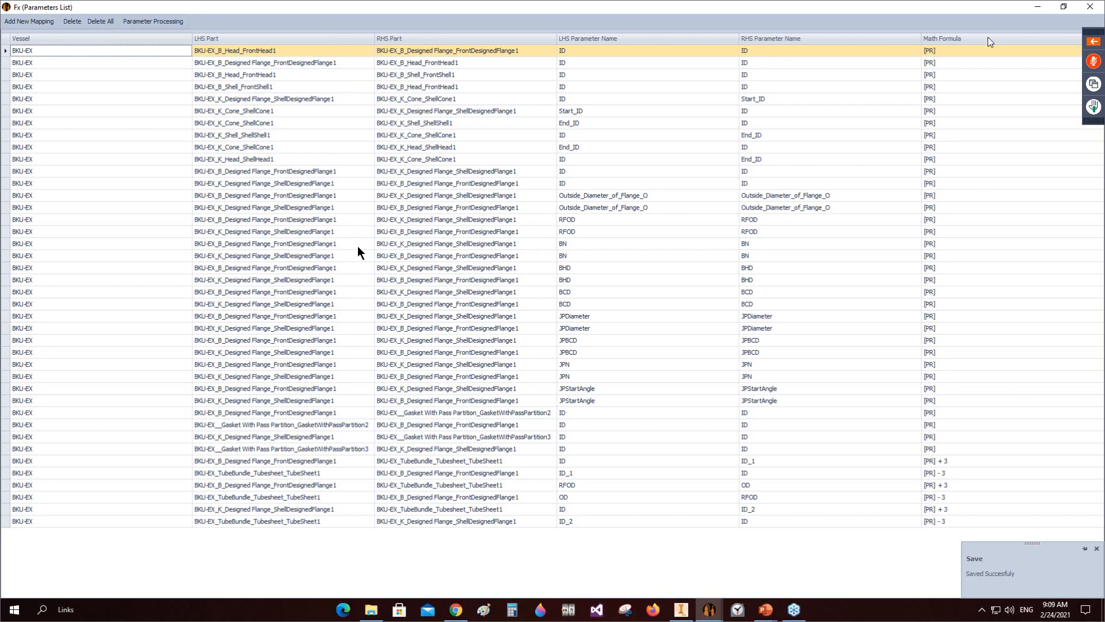
left_click(1090, 7)
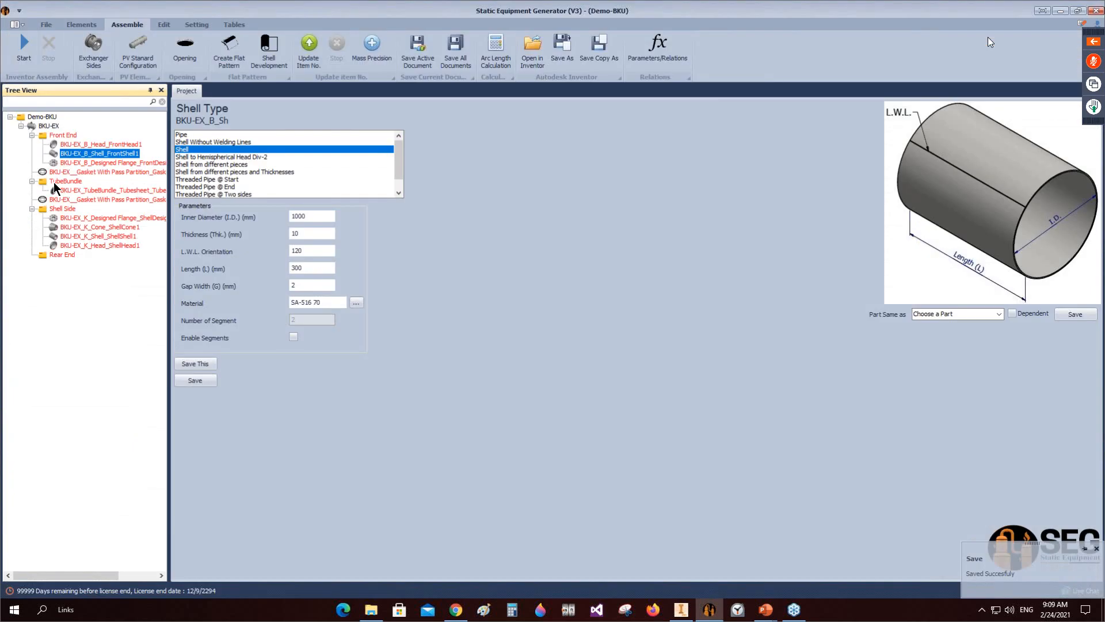
Step: Set the front designed flange's bolt hole diameter to 33 mm and its bolt number to 36, then save
left_click(59, 162)
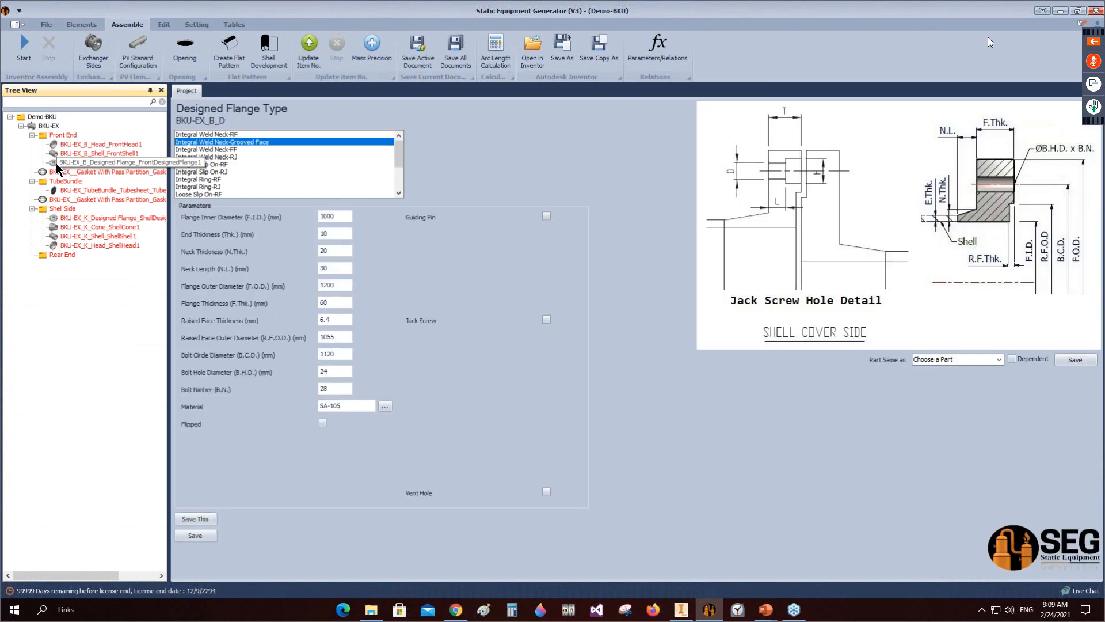
double_click(324, 371)
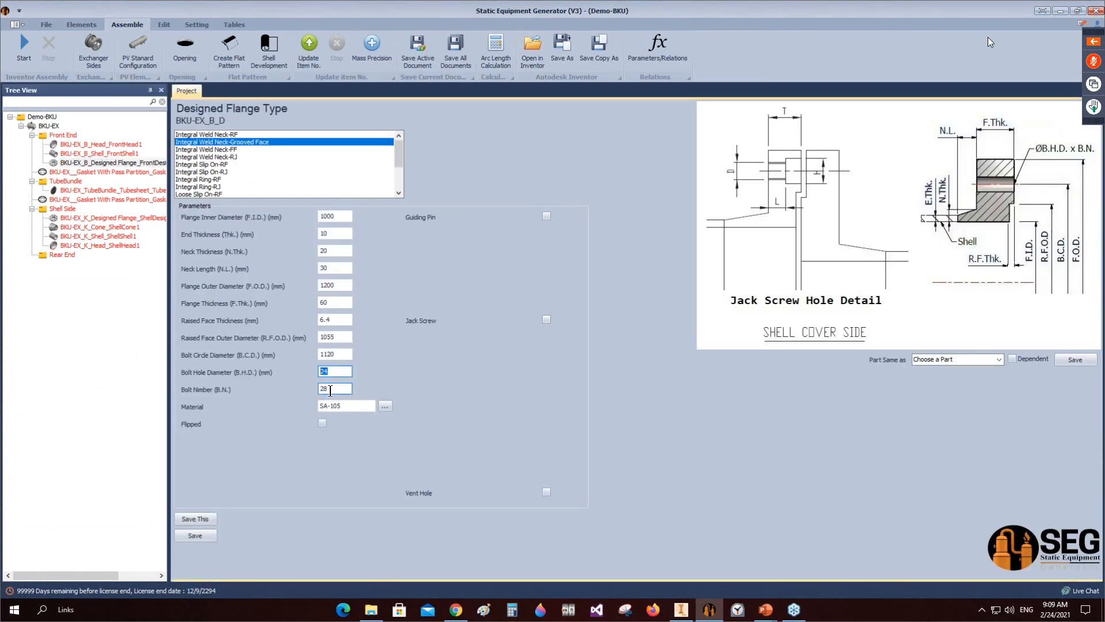
double_click(334, 389)
left_click(194, 536)
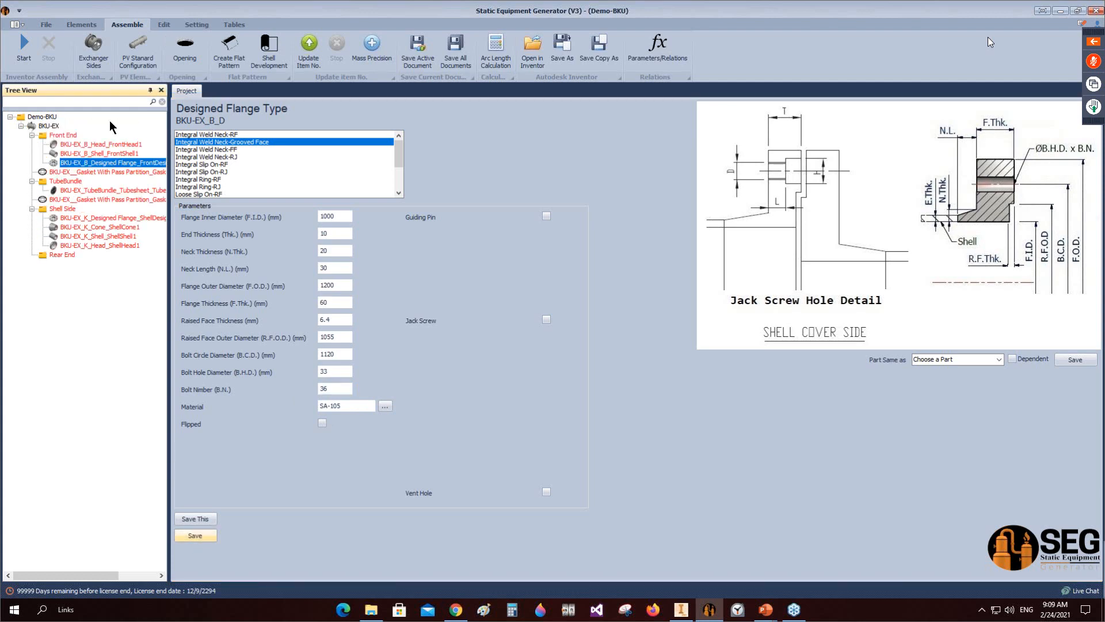
Step: Set the eccentric shell cone's end inner diameter to 1500 mm and its length to 600 mm, then save
left_click(55, 229)
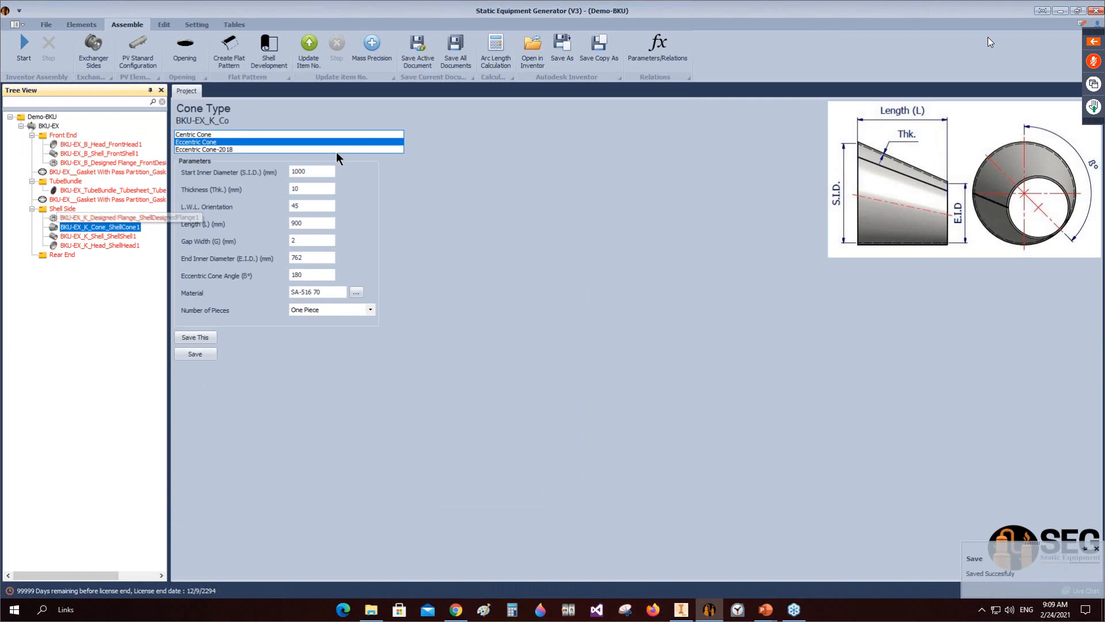
left_click(307, 171)
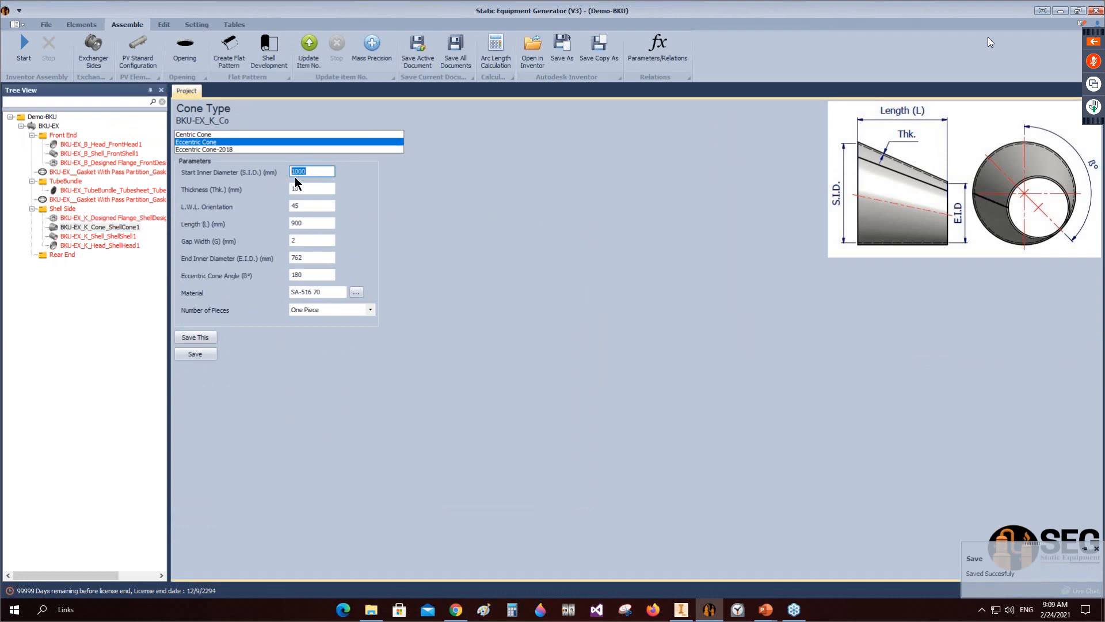
left_click(311, 257)
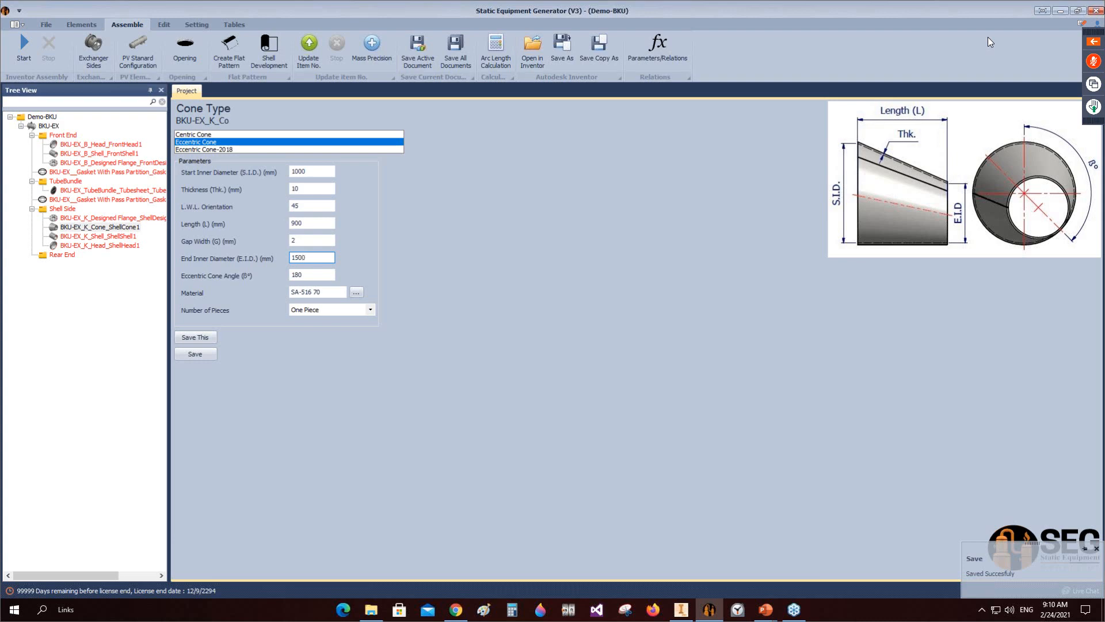
double_click(310, 223)
type("600")
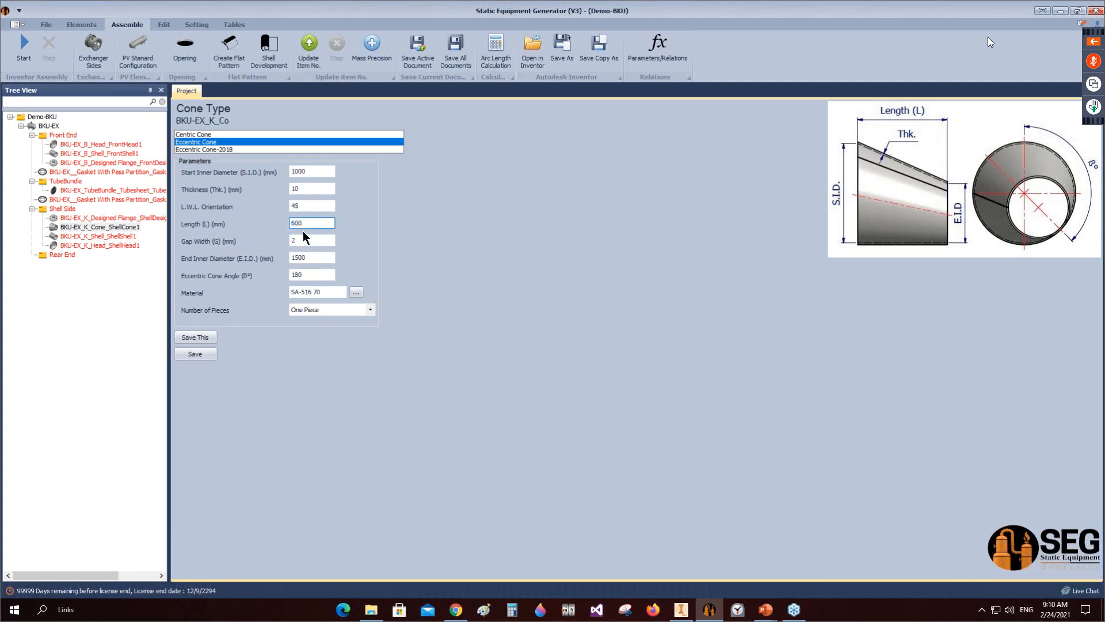
left_click(208, 361)
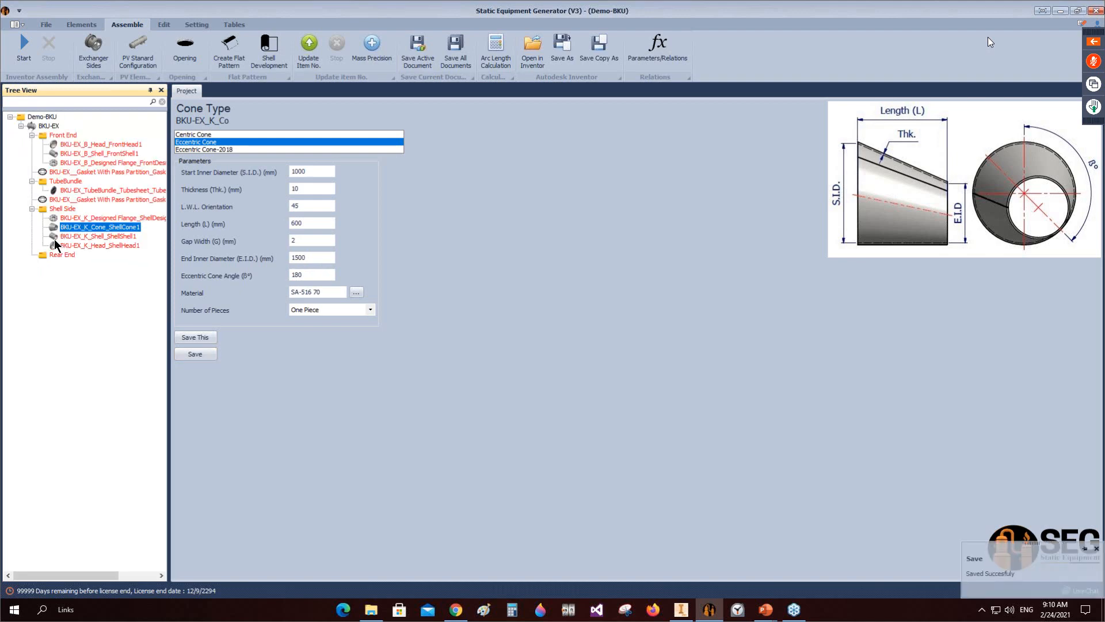
Step: Set the shell-side shell's L.W.L. orientation to 315 and its length to 3000 mm, then save this part
left_click(78, 237)
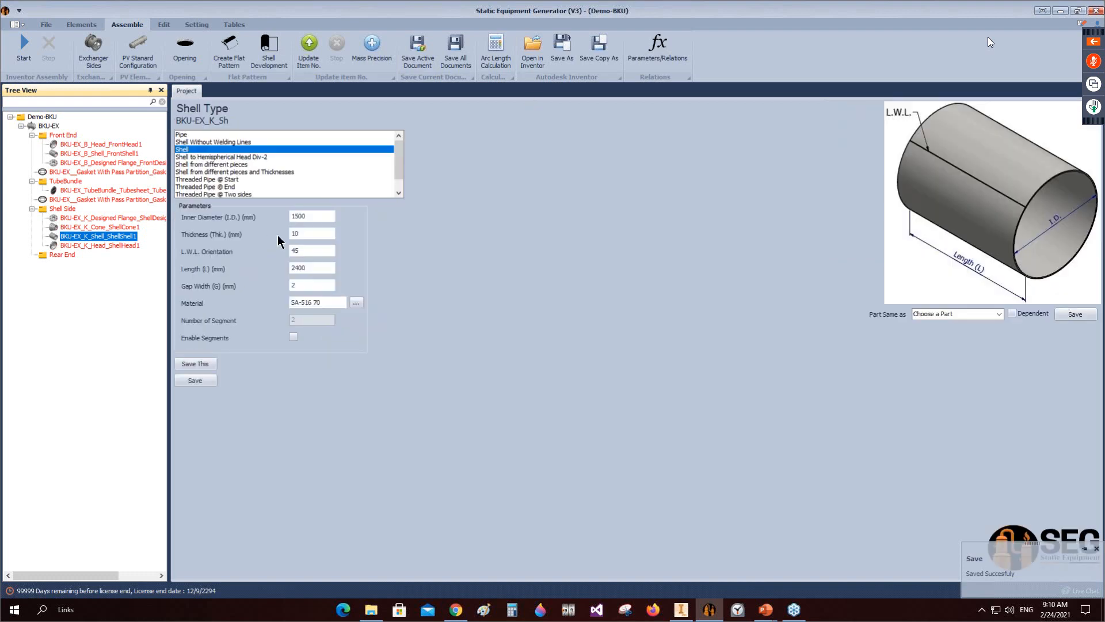
double_click(294, 217)
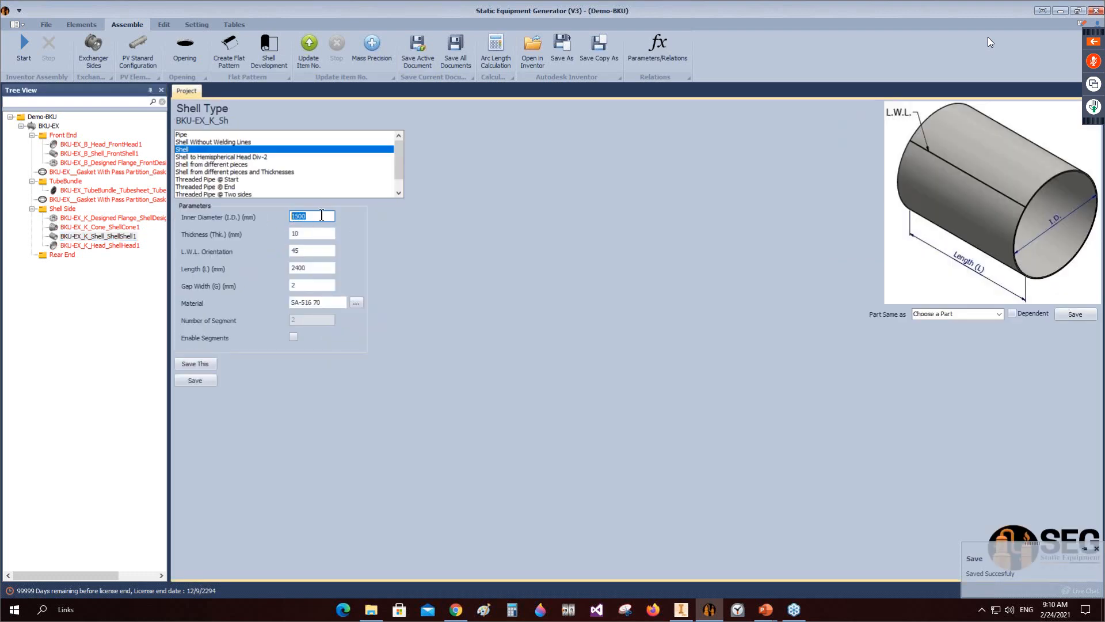
double_click(312, 253)
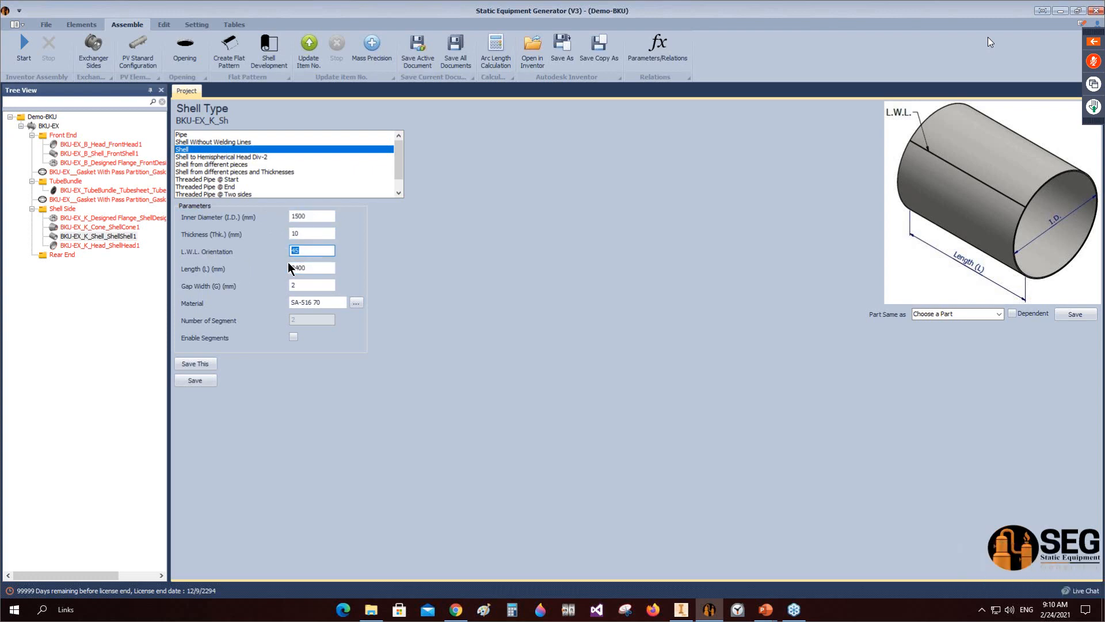
type("315")
key("Tab")
type("300")
left_click(202, 366)
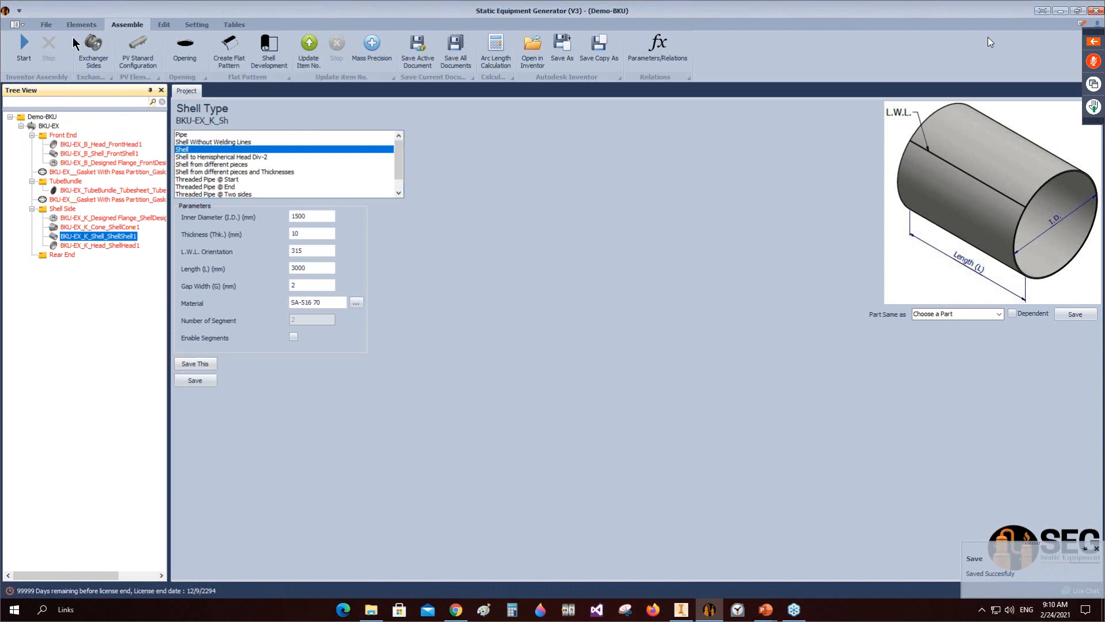
Step: Start building the exchanger assembly and check the model being generated in Inventor
left_click(24, 47)
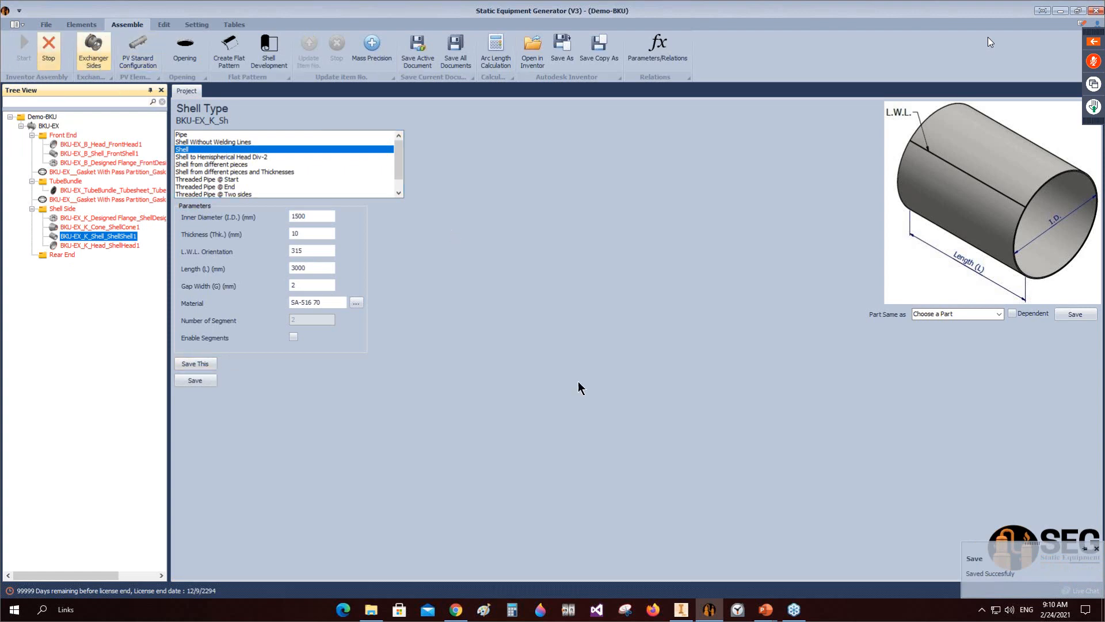
left_click(681, 611)
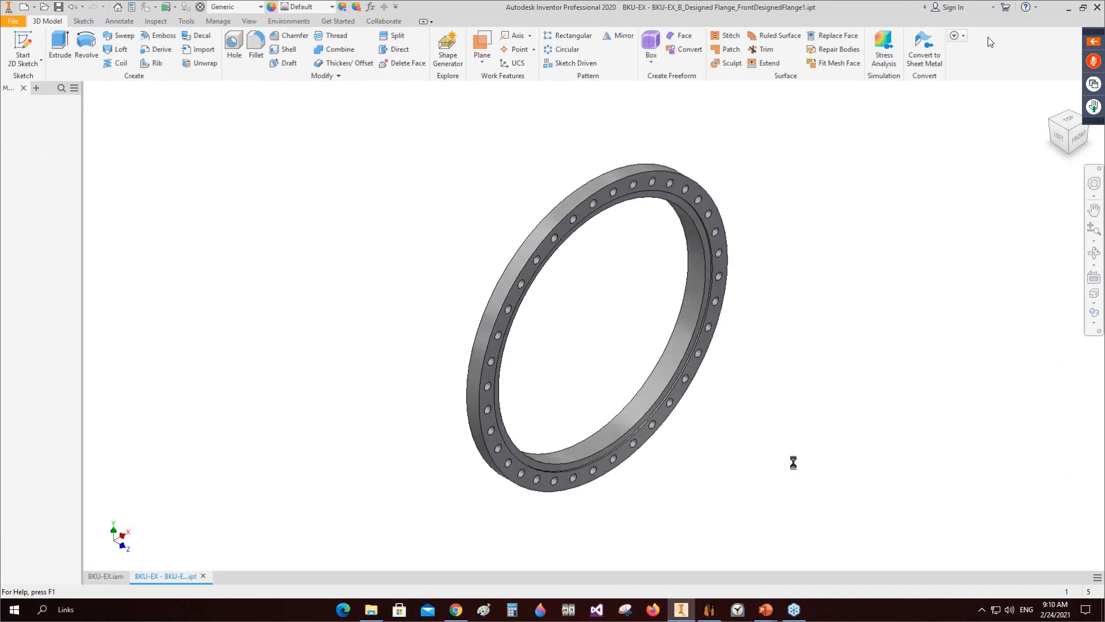
left_click(709, 609)
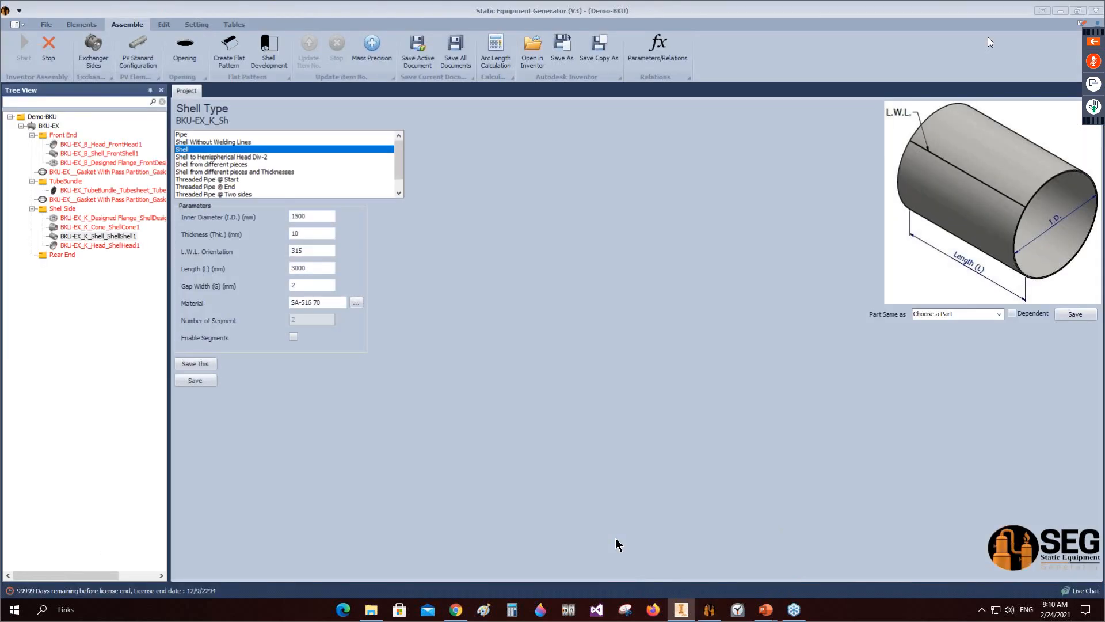
left_click(77, 190)
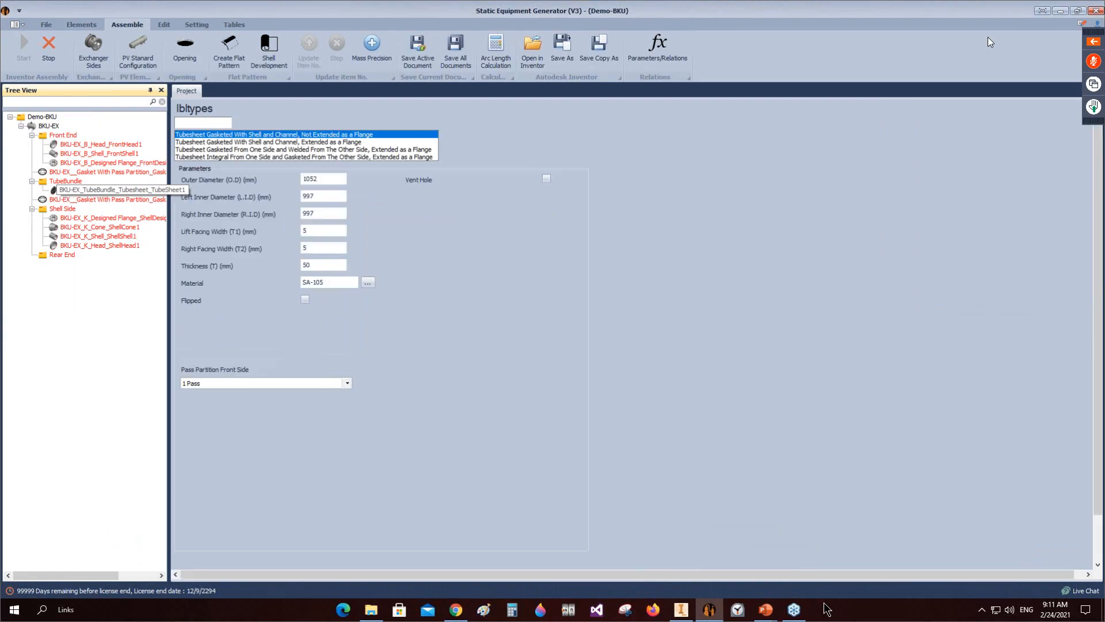
left_click(682, 610)
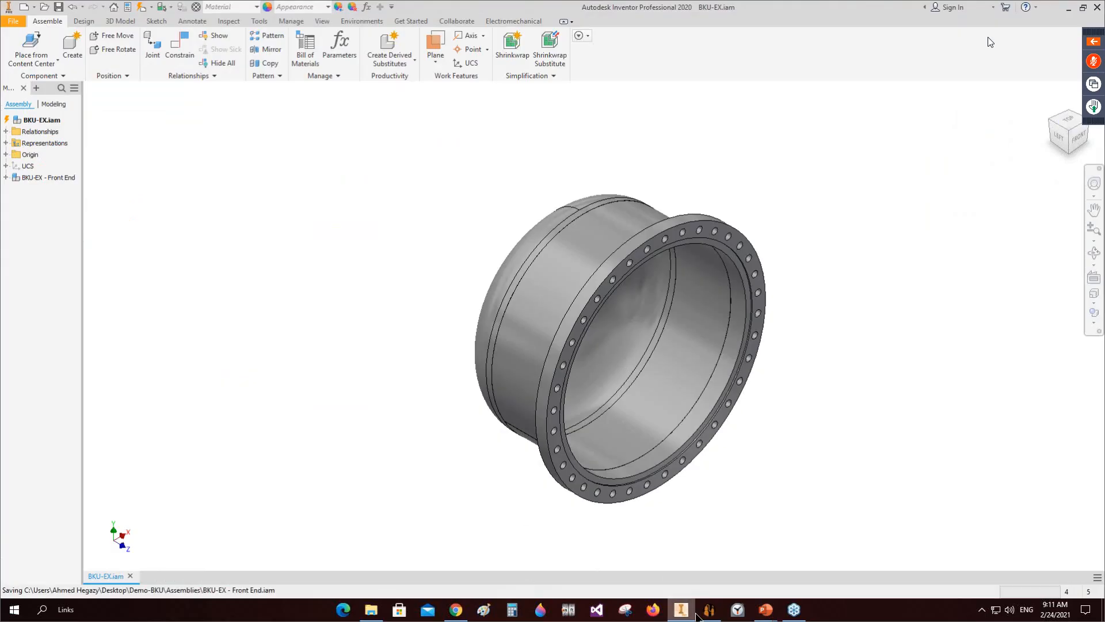
left_click(684, 587)
Step: Open the tubesheet's holing layout and set shell inner diameter 1000 mm, shell-to-tube clearance 100 mm, tube OD 50 mm and pitch 100 mm
scroll(208, 523, "down", 1)
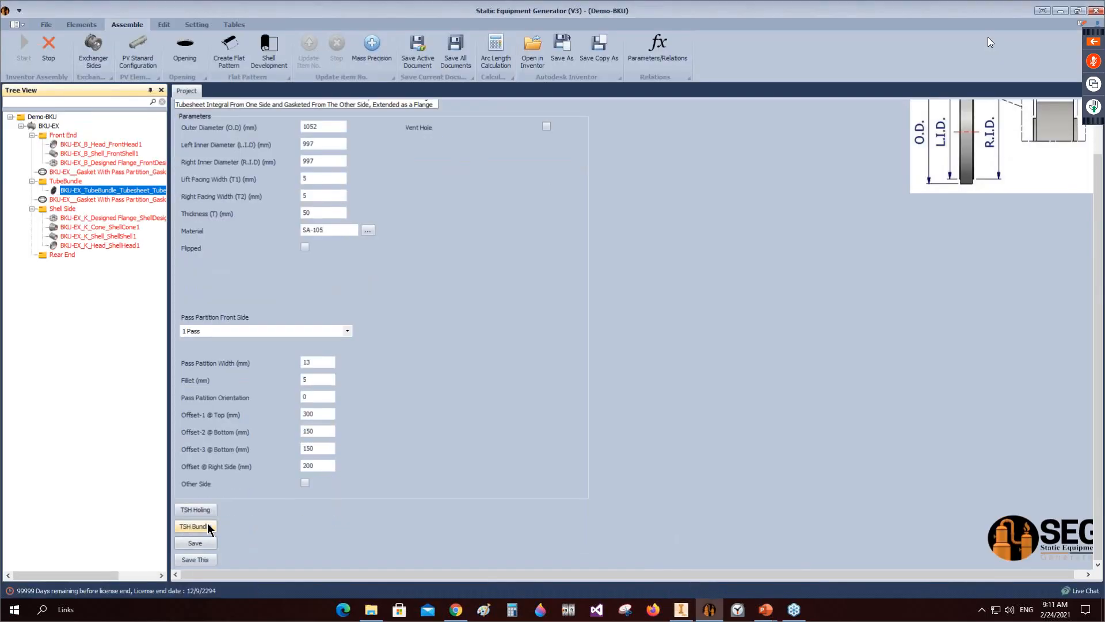
left_click(211, 512)
left_click(1032, 589)
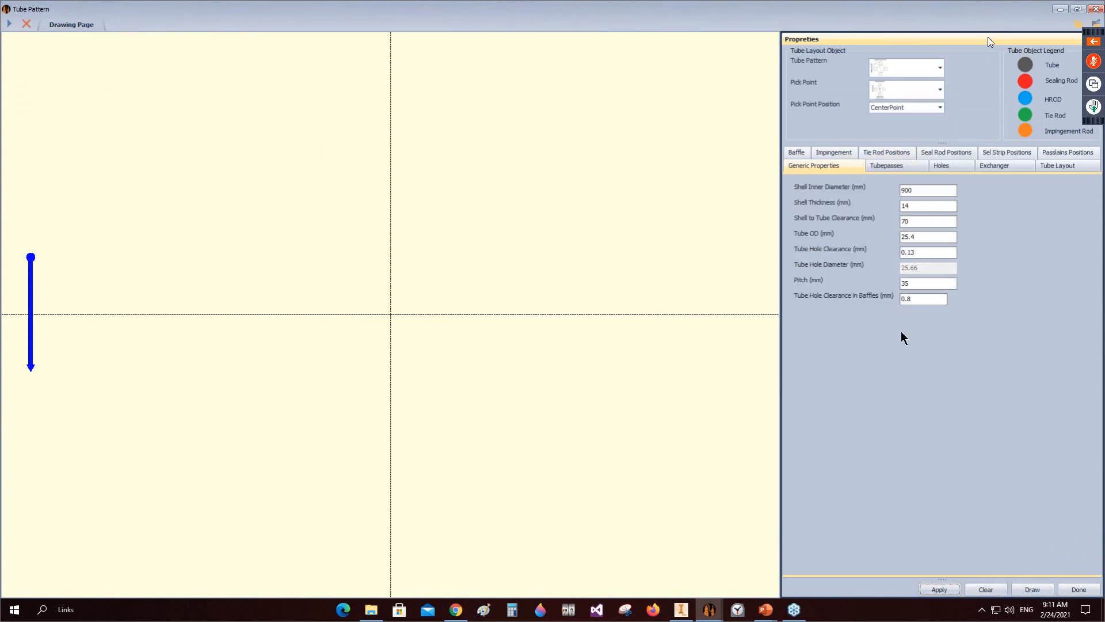
double_click(907, 190)
type("100")
double_click(924, 224)
type("12")
double_click(923, 238)
type("50")
double_click(915, 283)
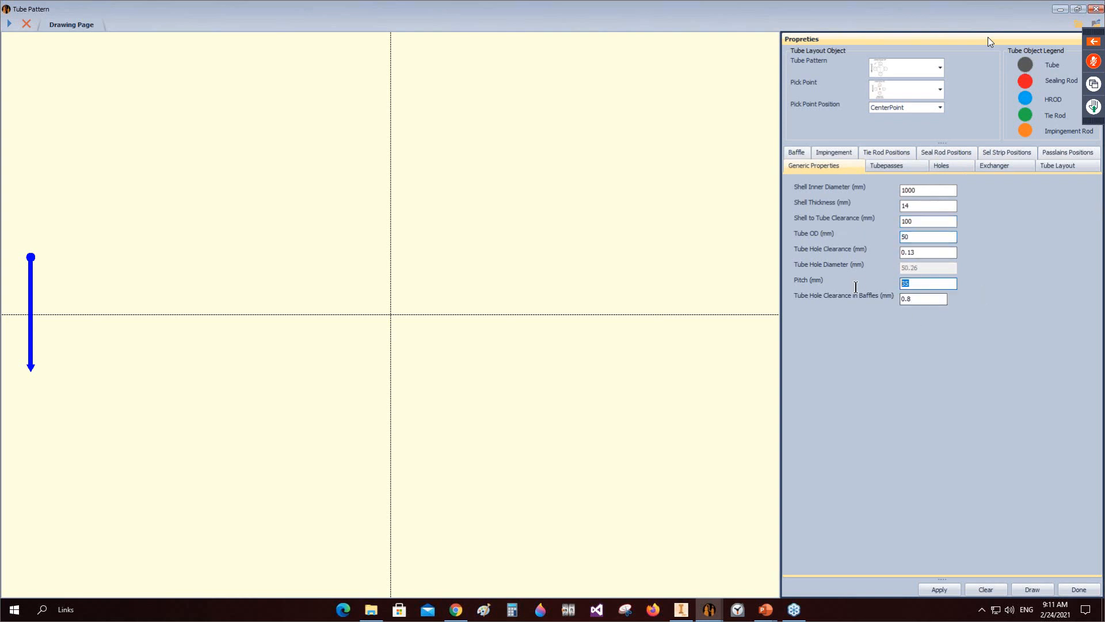
type("100")
Step: Choose the single horizontal pass partition with a 150 mm perpendicular passlane width, draw the tube layout and close the Tube Pattern window
left_click(886, 166)
left_click(960, 194)
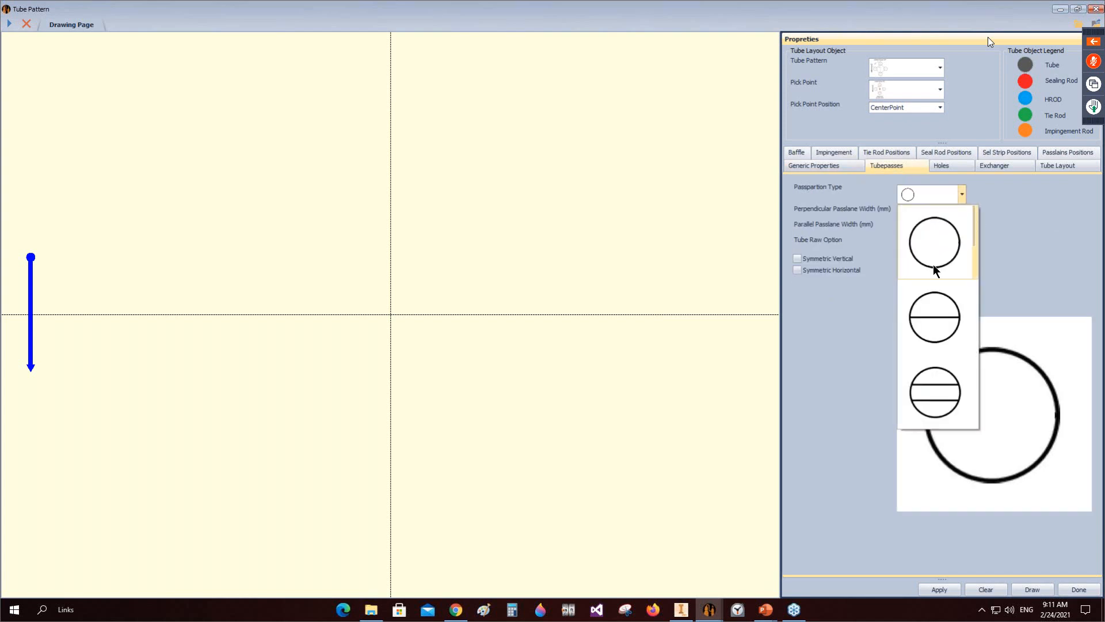
left_click(934, 316)
key("Tab")
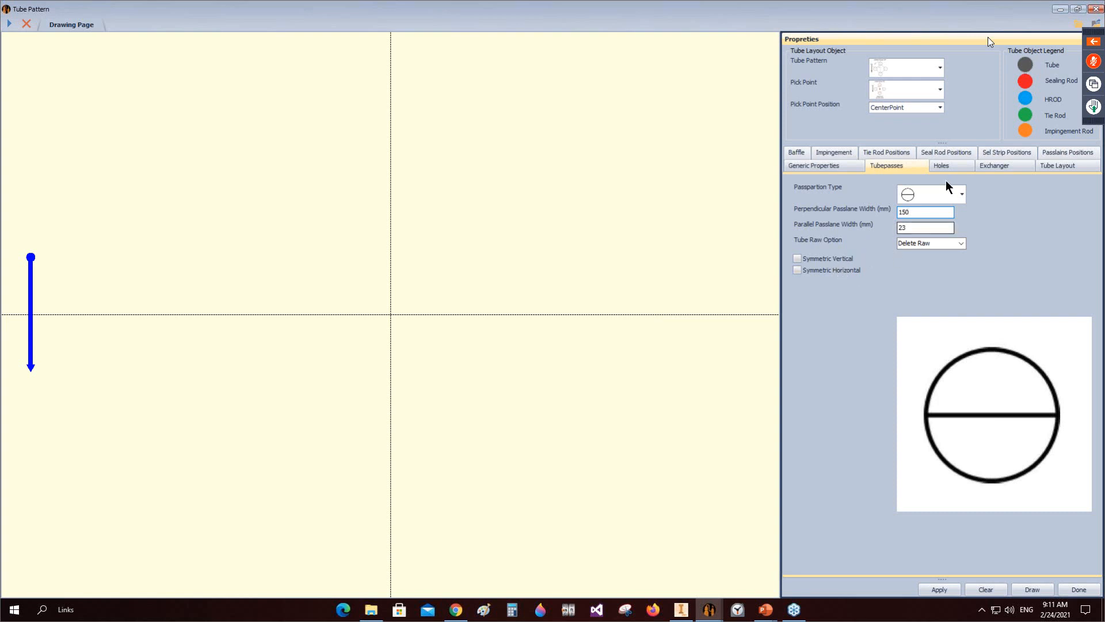
left_click(1032, 589)
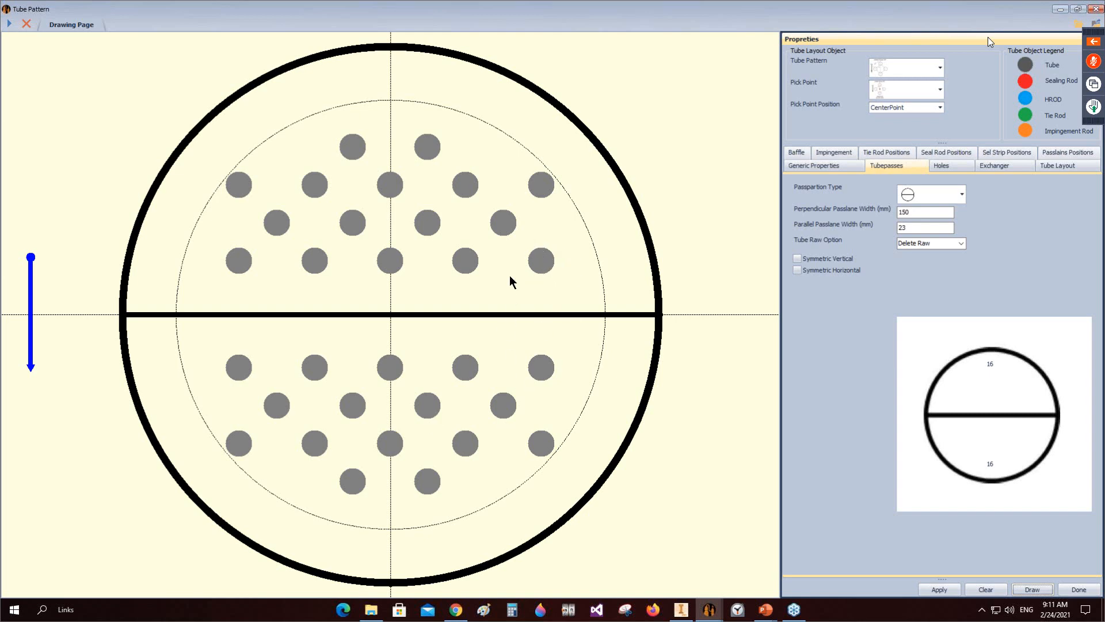
left_click(1094, 26)
left_click(571, 340)
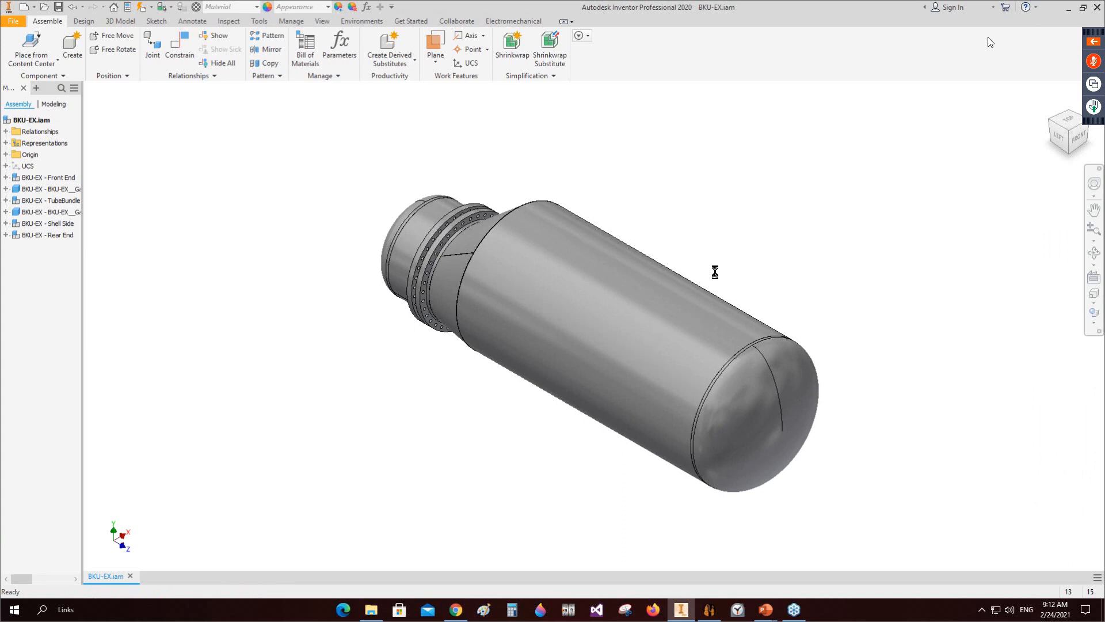
Step: Examine the shell-side cone of the exchanger assembly in the left view
left_click(1058, 138)
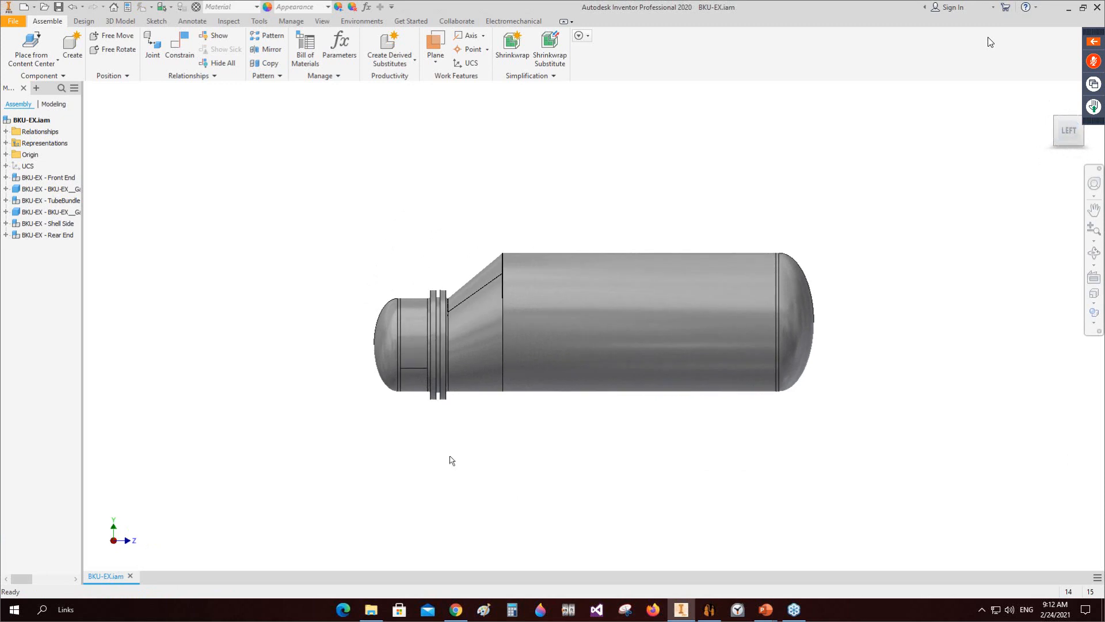
left_click(491, 358)
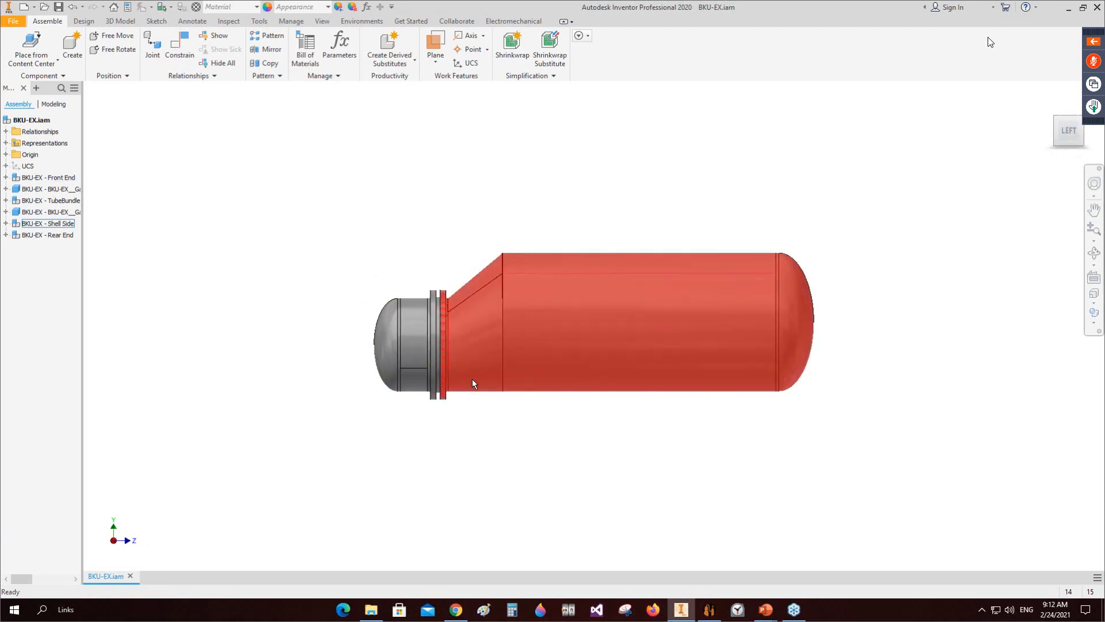
left_click(630, 458)
Step: Switch to Static Equipment Generator and add a saddle named Saddle-1 to the shell cone
left_click(712, 607)
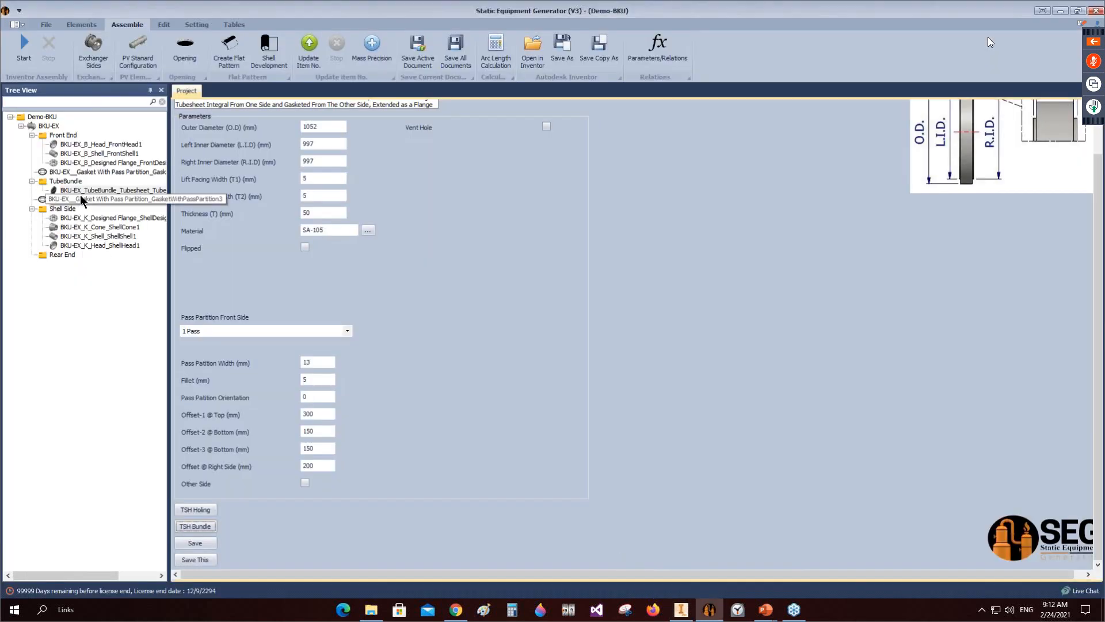
left_click(68, 224)
left_click(81, 24)
left_click(23, 49)
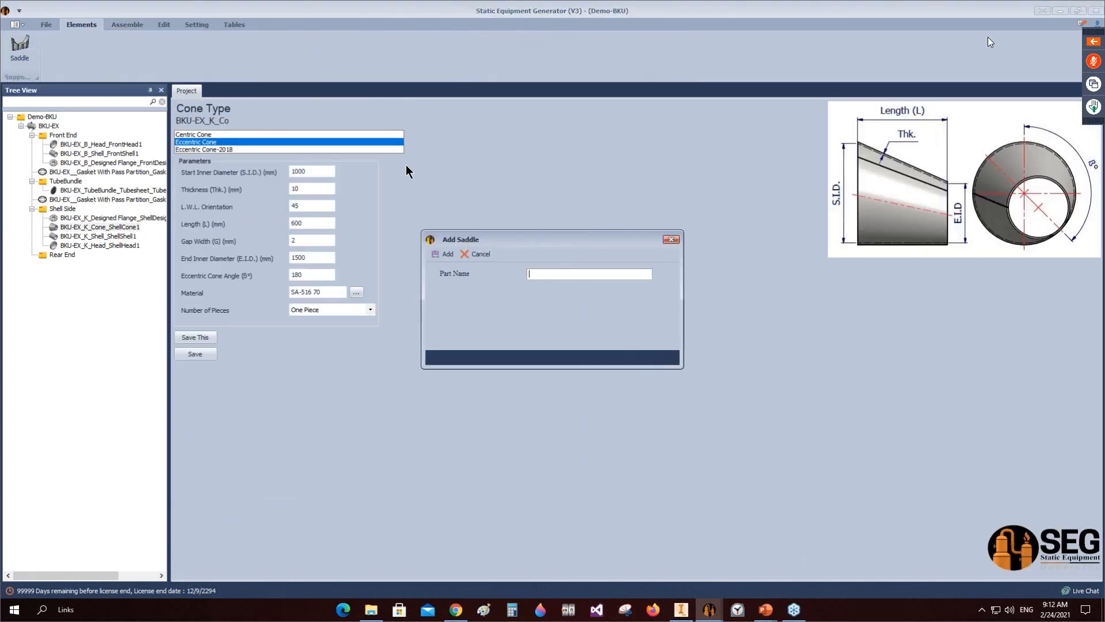
type("Saddle-1")
left_click(447, 253)
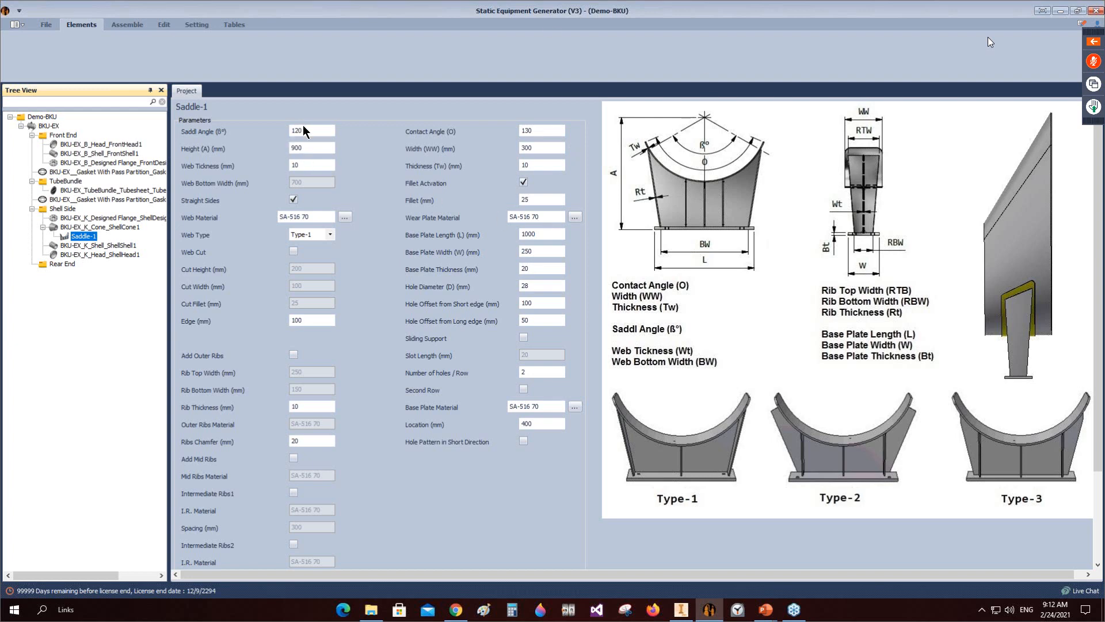
Step: Keep Saddle-1's web as Type-1, turn off straight sides and set the web bottom width to 950 mm
left_click(311, 147)
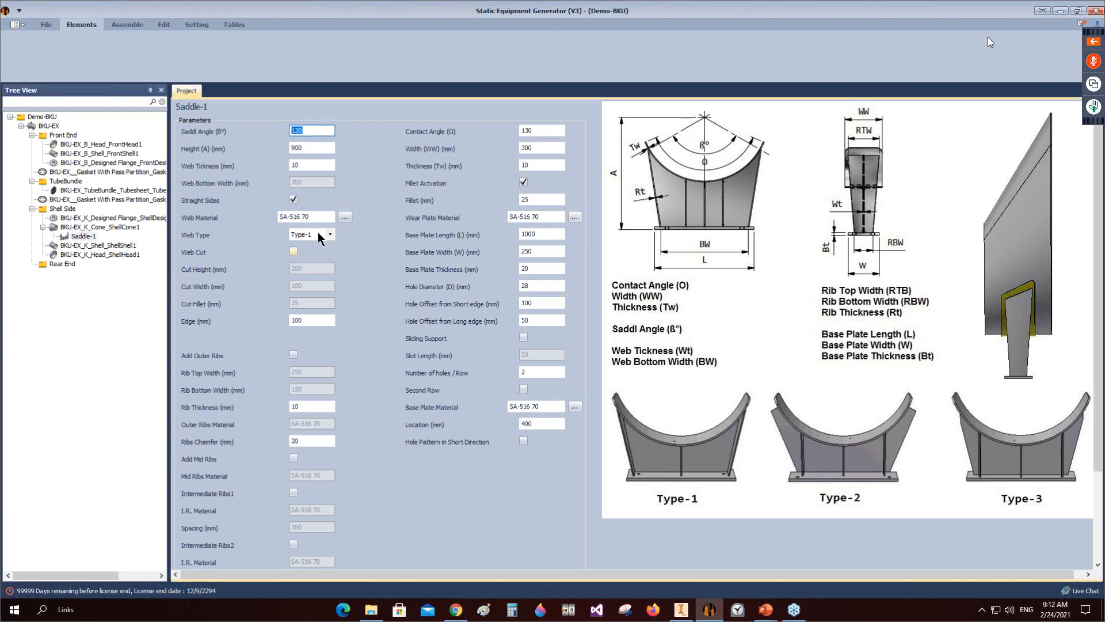
left_click(330, 234)
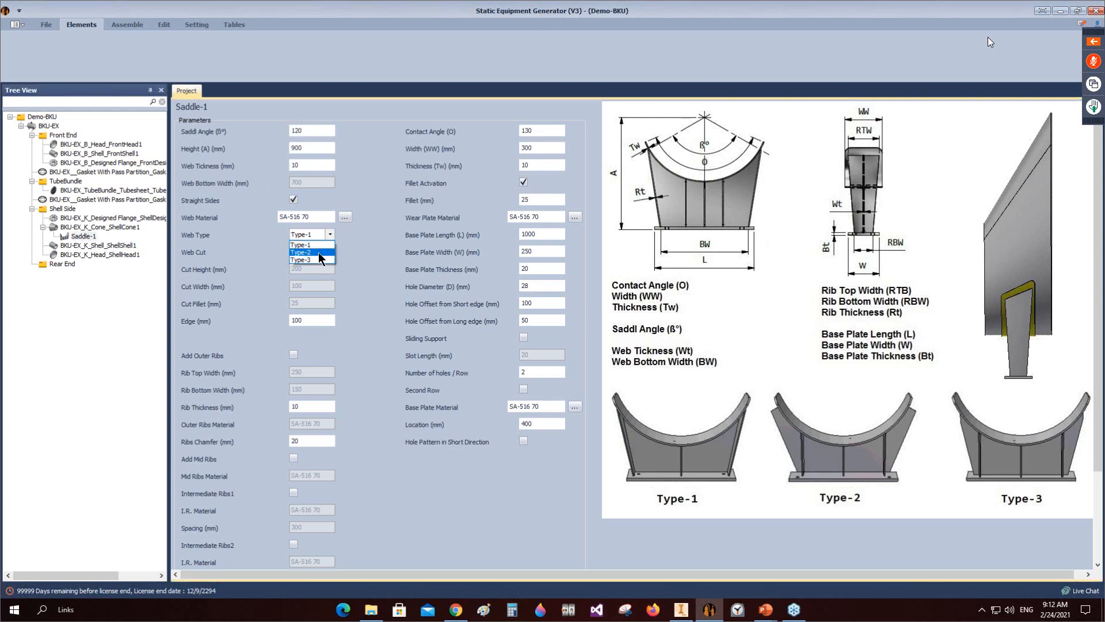
left_click(798, 466)
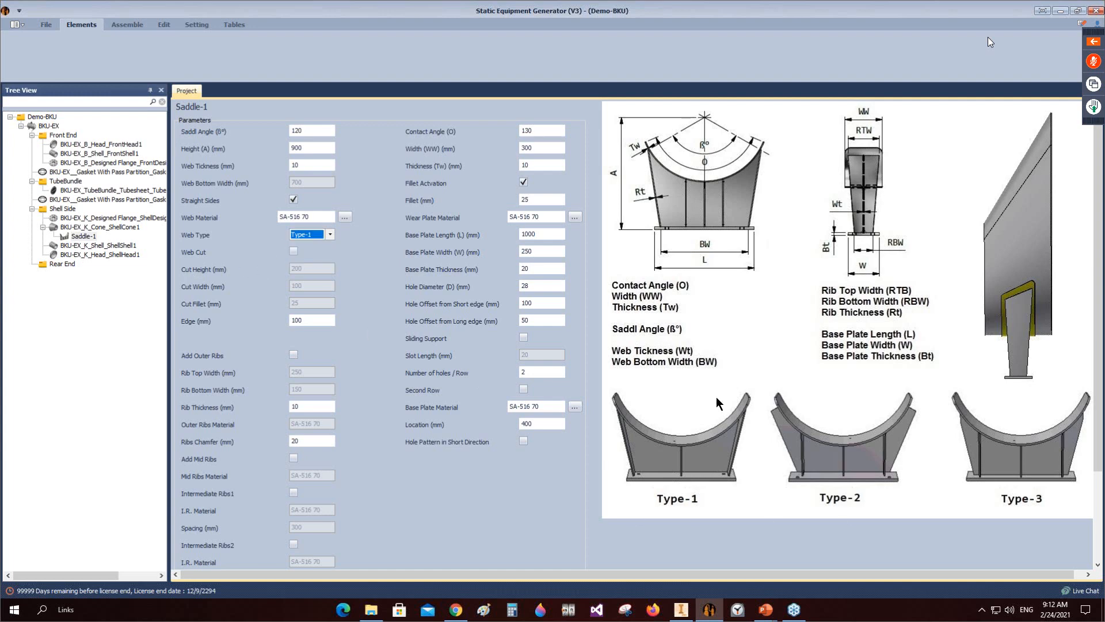
left_click(307, 322)
left_click(294, 199)
left_click_drag(314, 183, 274, 188)
type("8")
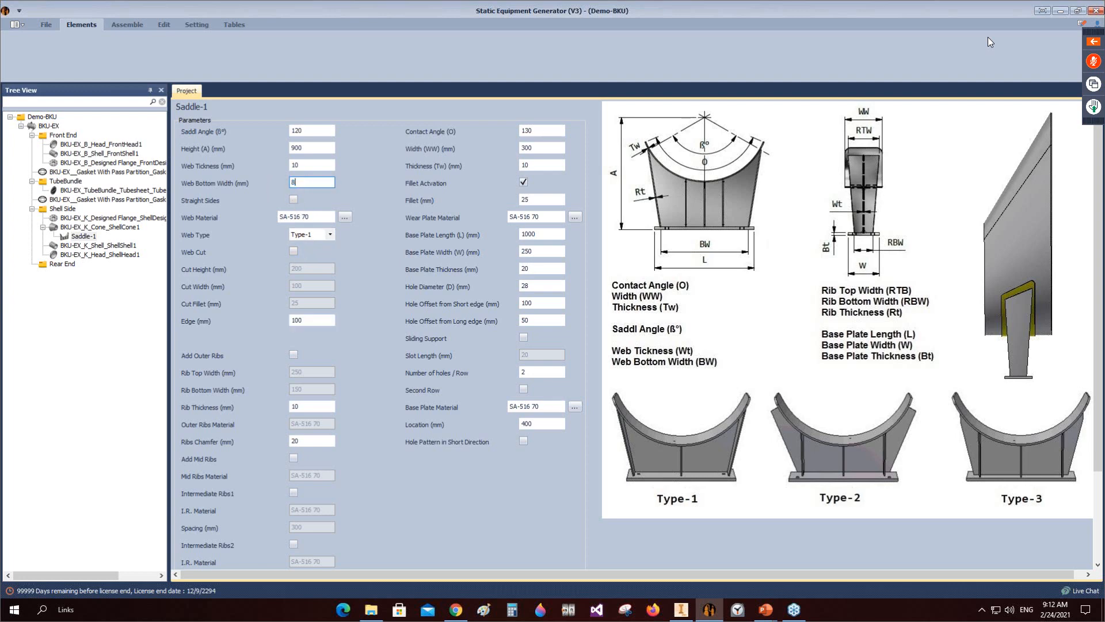
type("50")
left_click_drag(328, 183, 233, 185)
type("98")
Step: Add outer ribs and mid ribs to Saddle-1 and set its location to 300 mm
left_click_drag(541, 233, 494, 233)
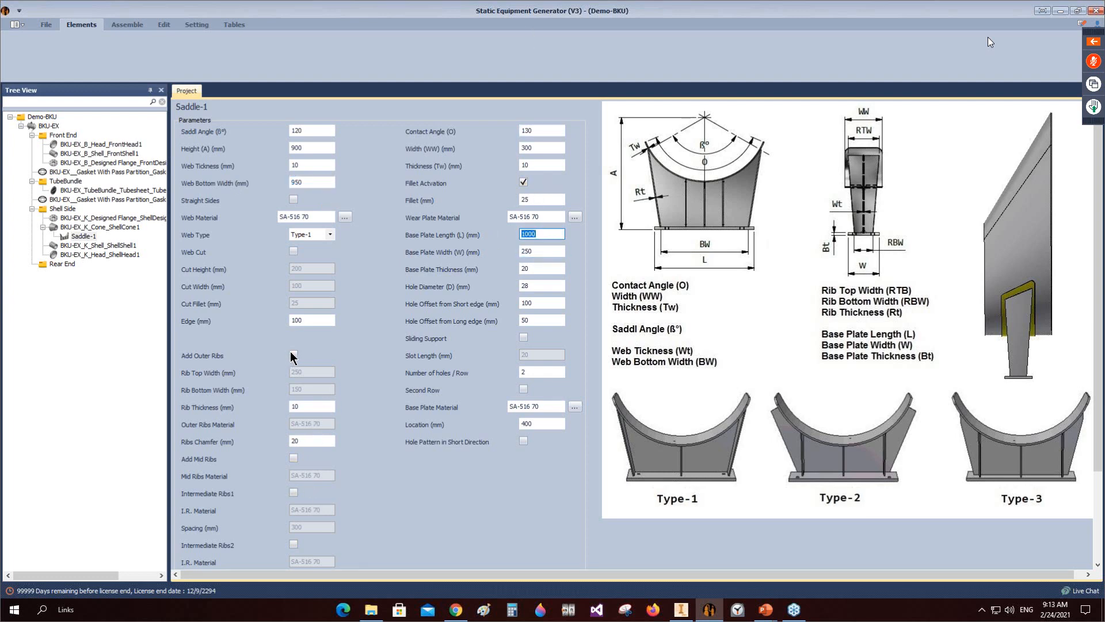
left_click(293, 355)
scroll(317, 423, "down", 1)
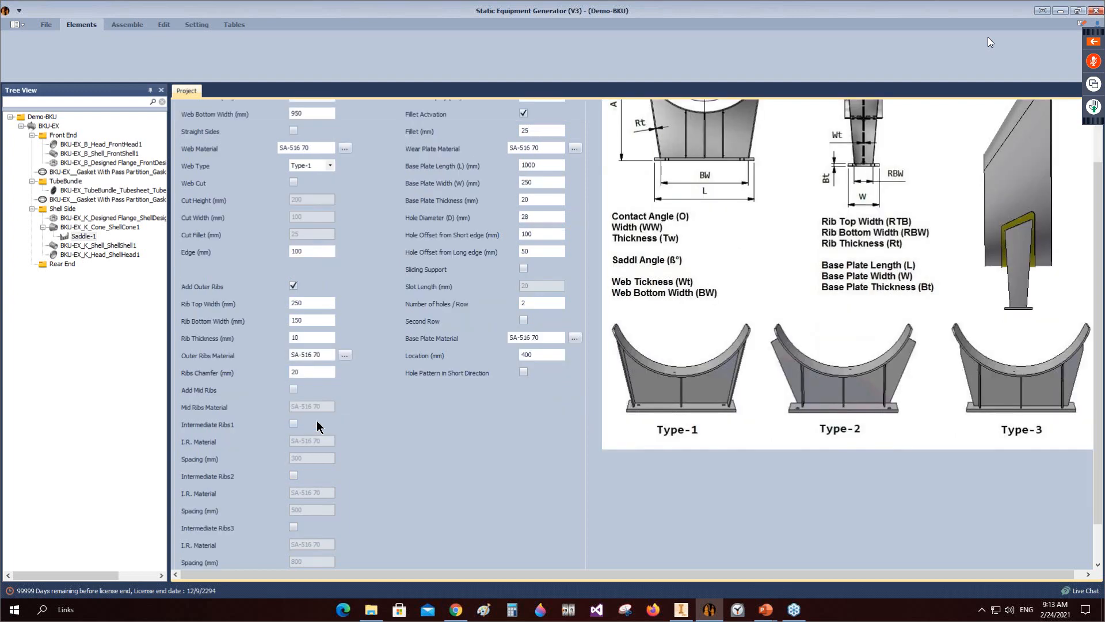
left_click(295, 390)
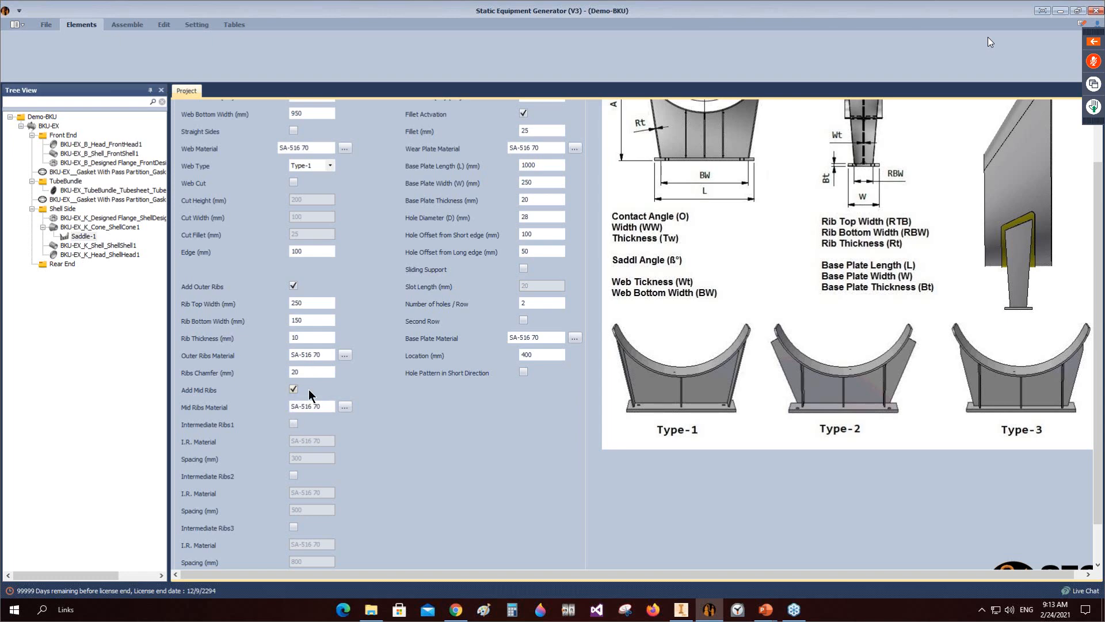
scroll(308, 403, "down", 1)
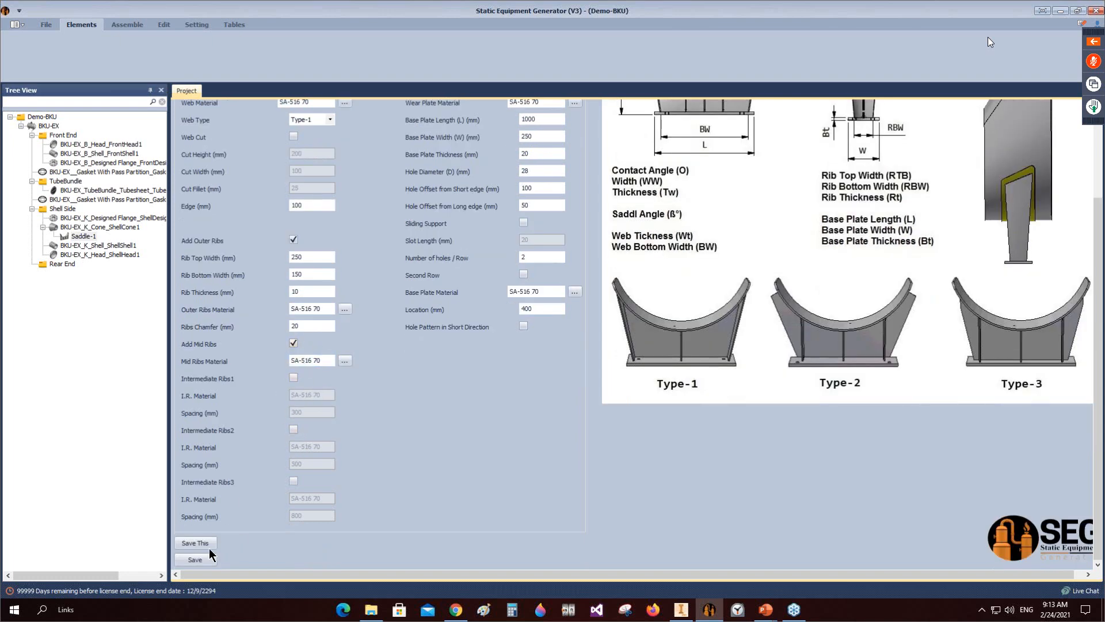
left_click(556, 309)
type("300")
Step: Set Saddle-1's base plate thickness and hole diameter to 40 mm and both hole edge offsets to 60 mm
scroll(601, 344, "up", 3)
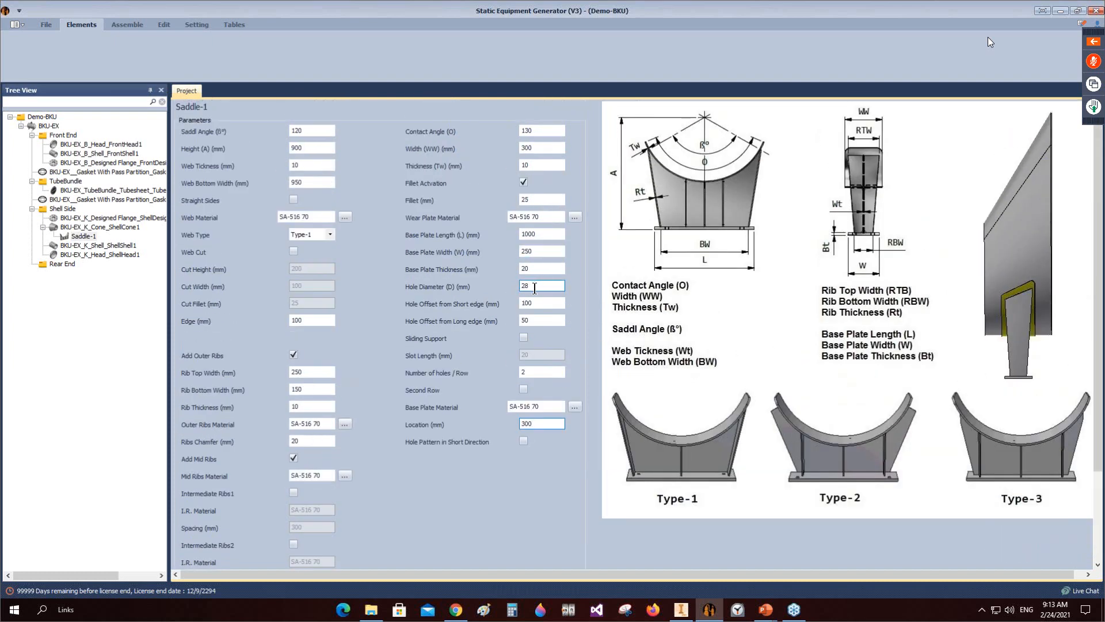
double_click(536, 288)
type("4")
type("4")
left_click(559, 319)
type("60")
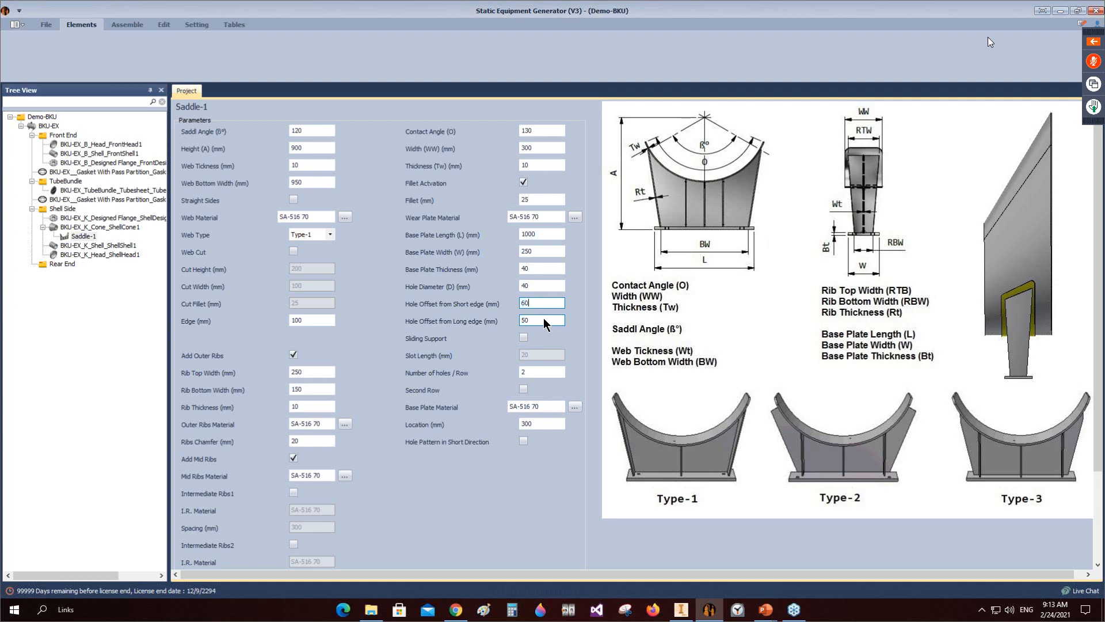
left_click(540, 323)
type("60")
Step: Enable the sliding support and a second row of holes for Saddle-1, then save the saddle
left_click(524, 338)
left_click(532, 355)
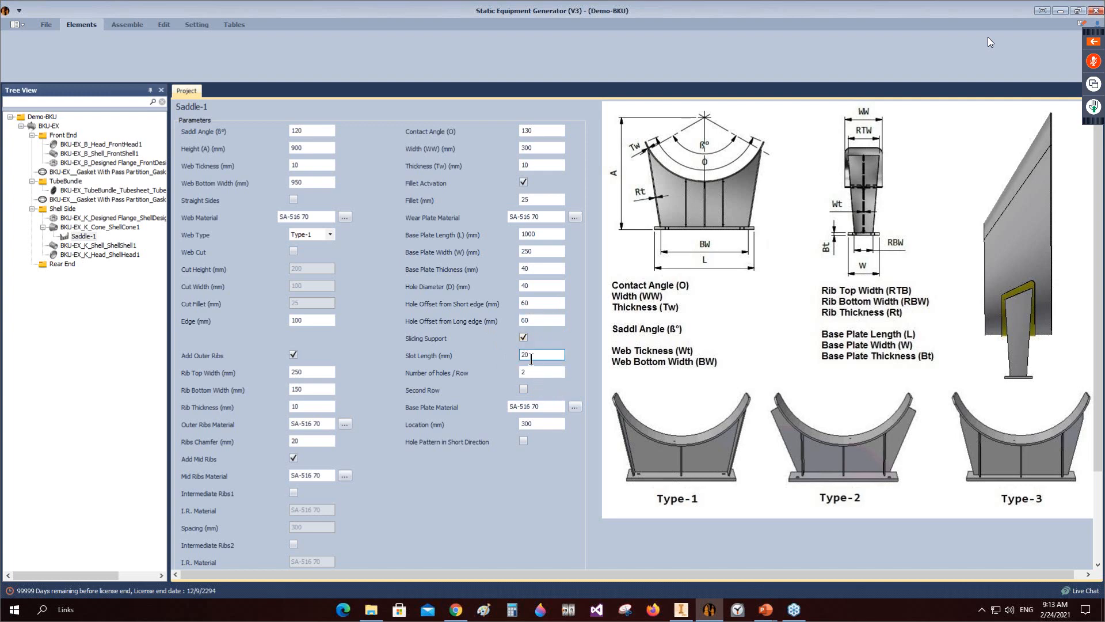
left_click(523, 389)
scroll(217, 558, "down", 3)
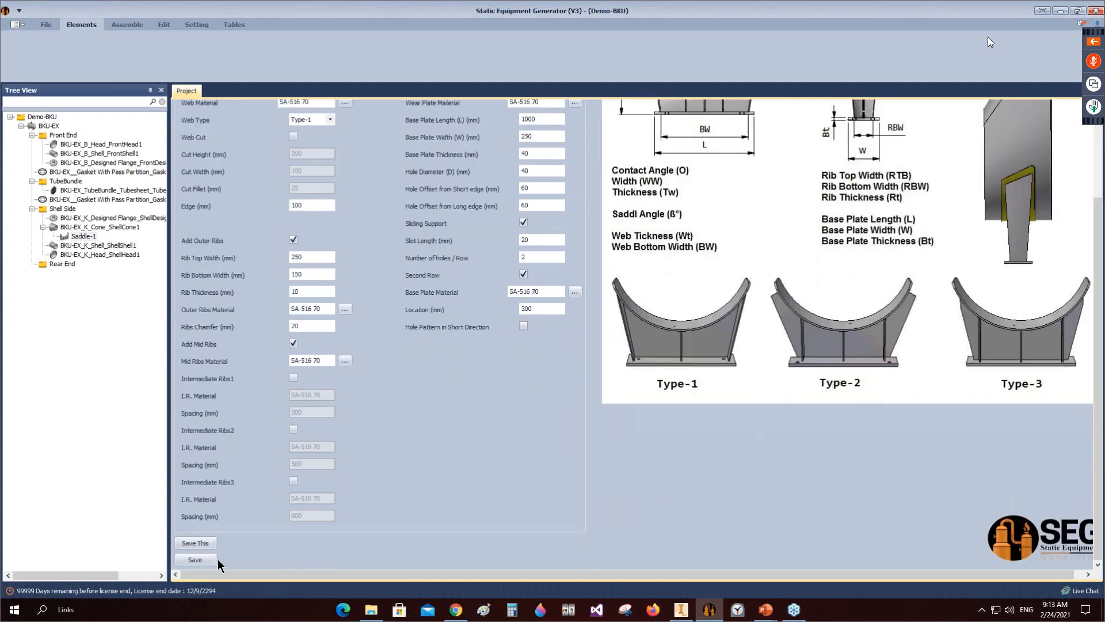
left_click(196, 560)
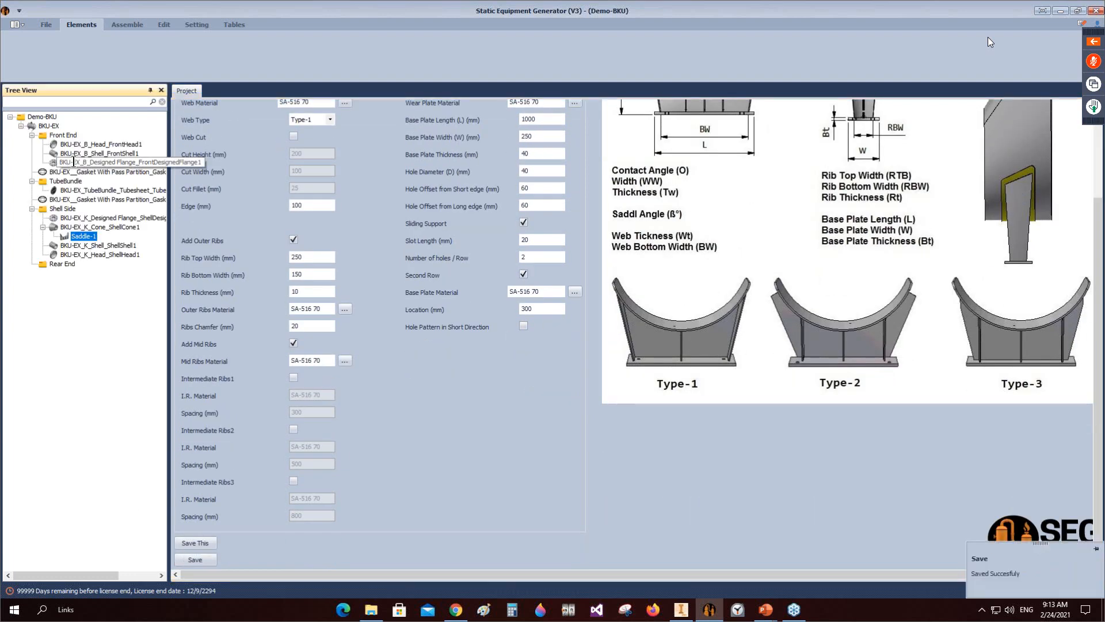